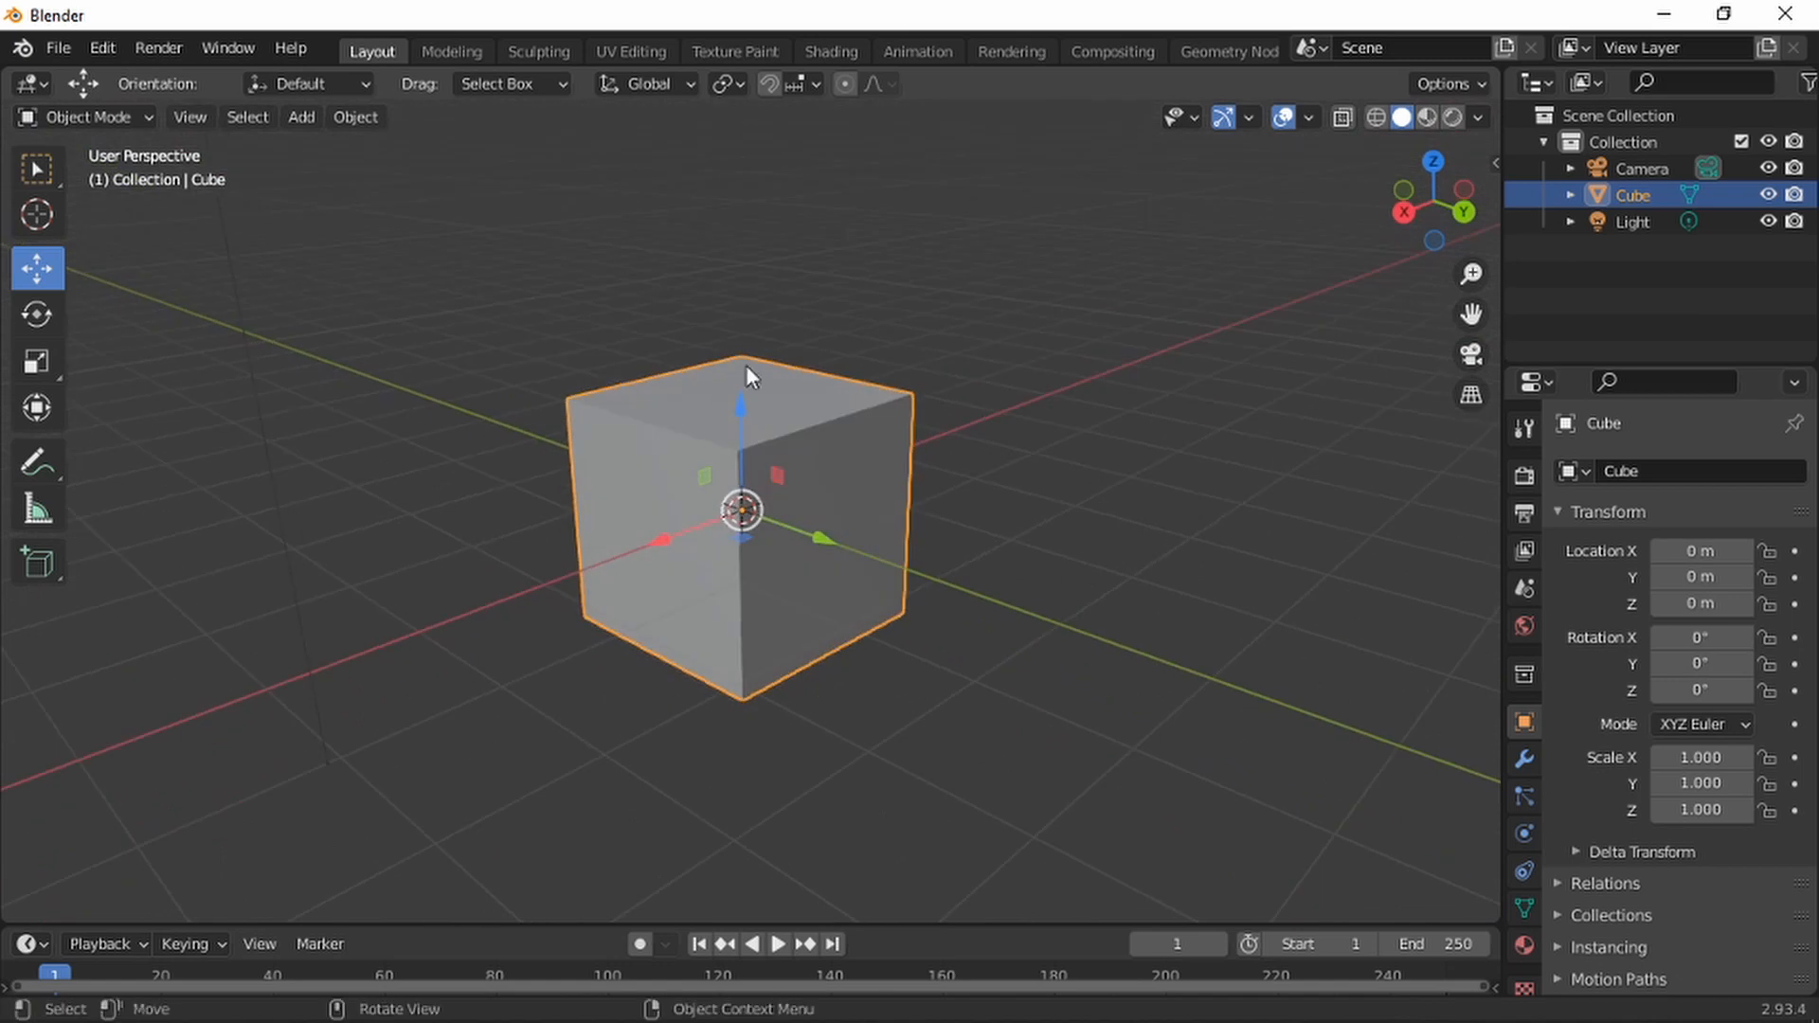
# Move the default cube 1 m up along Z so its base sits on the ground plane
pyautogui.click(1466, 216)
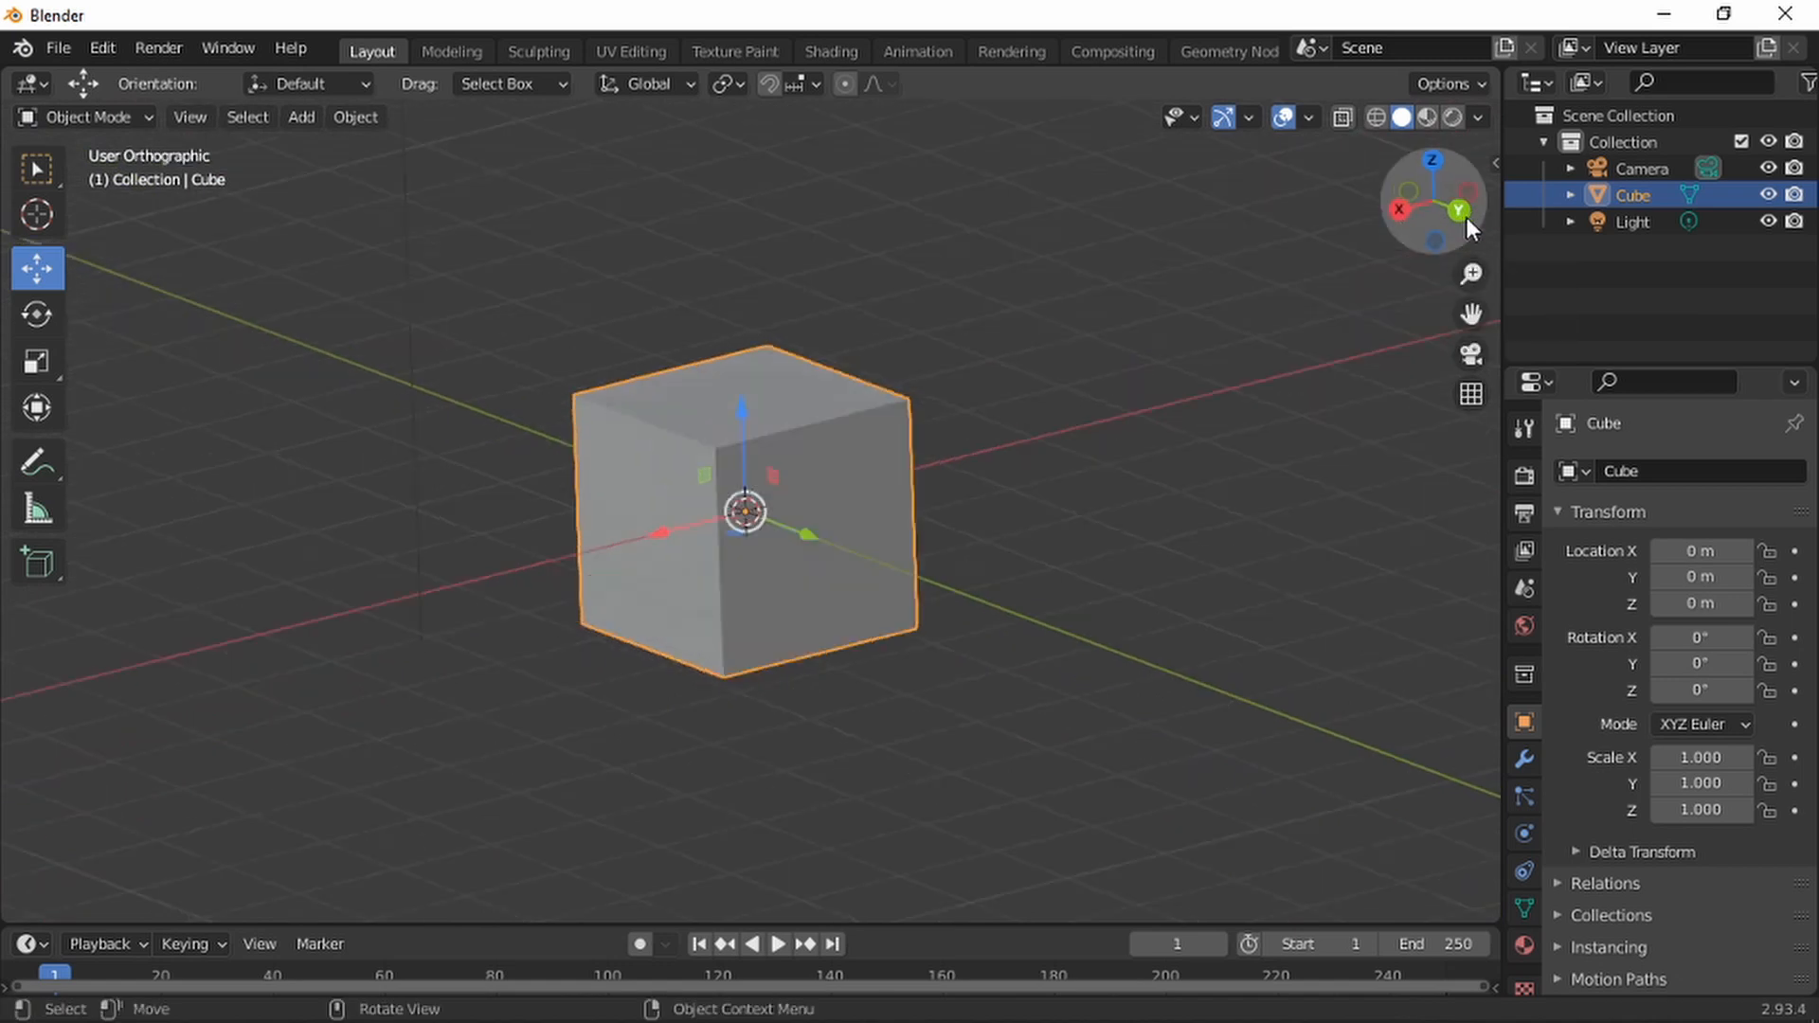
pyautogui.moveTo(766, 417); pyautogui.dragTo(763, 239)
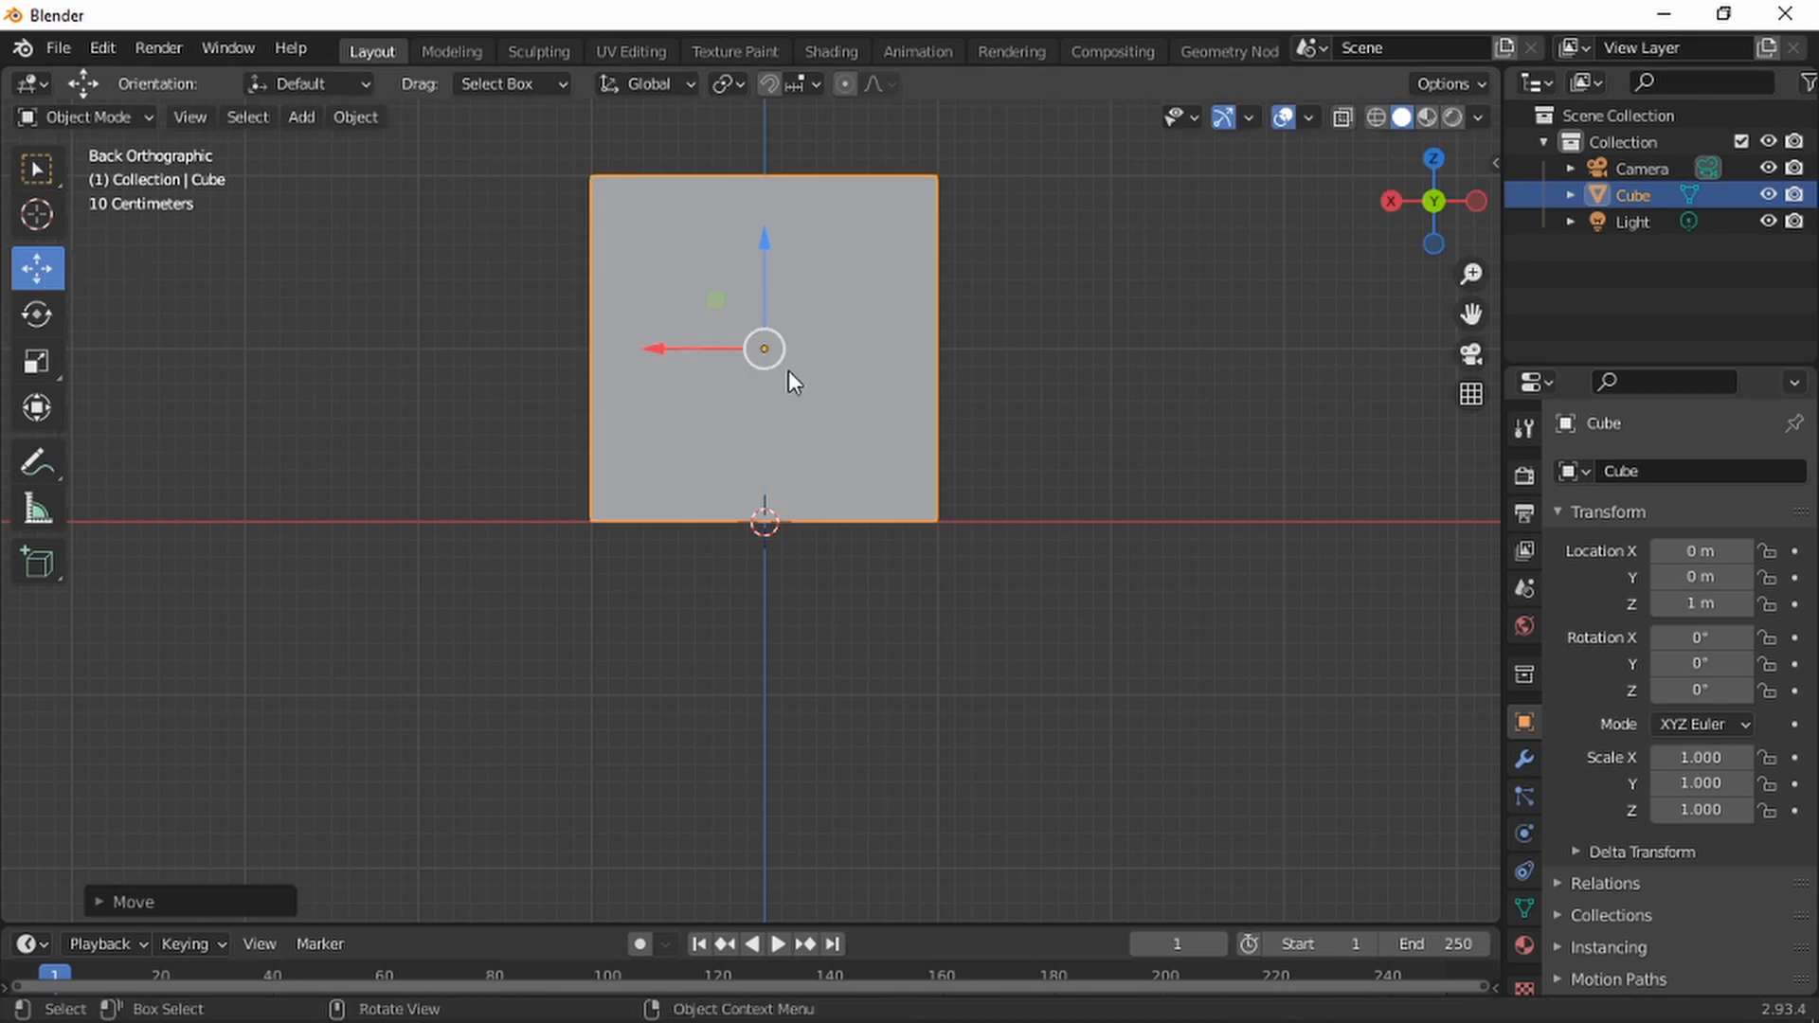
pyautogui.moveTo(788, 375); pyautogui.dragTo(795, 421, button='middle')
pyautogui.scroll(2, 792, 423)
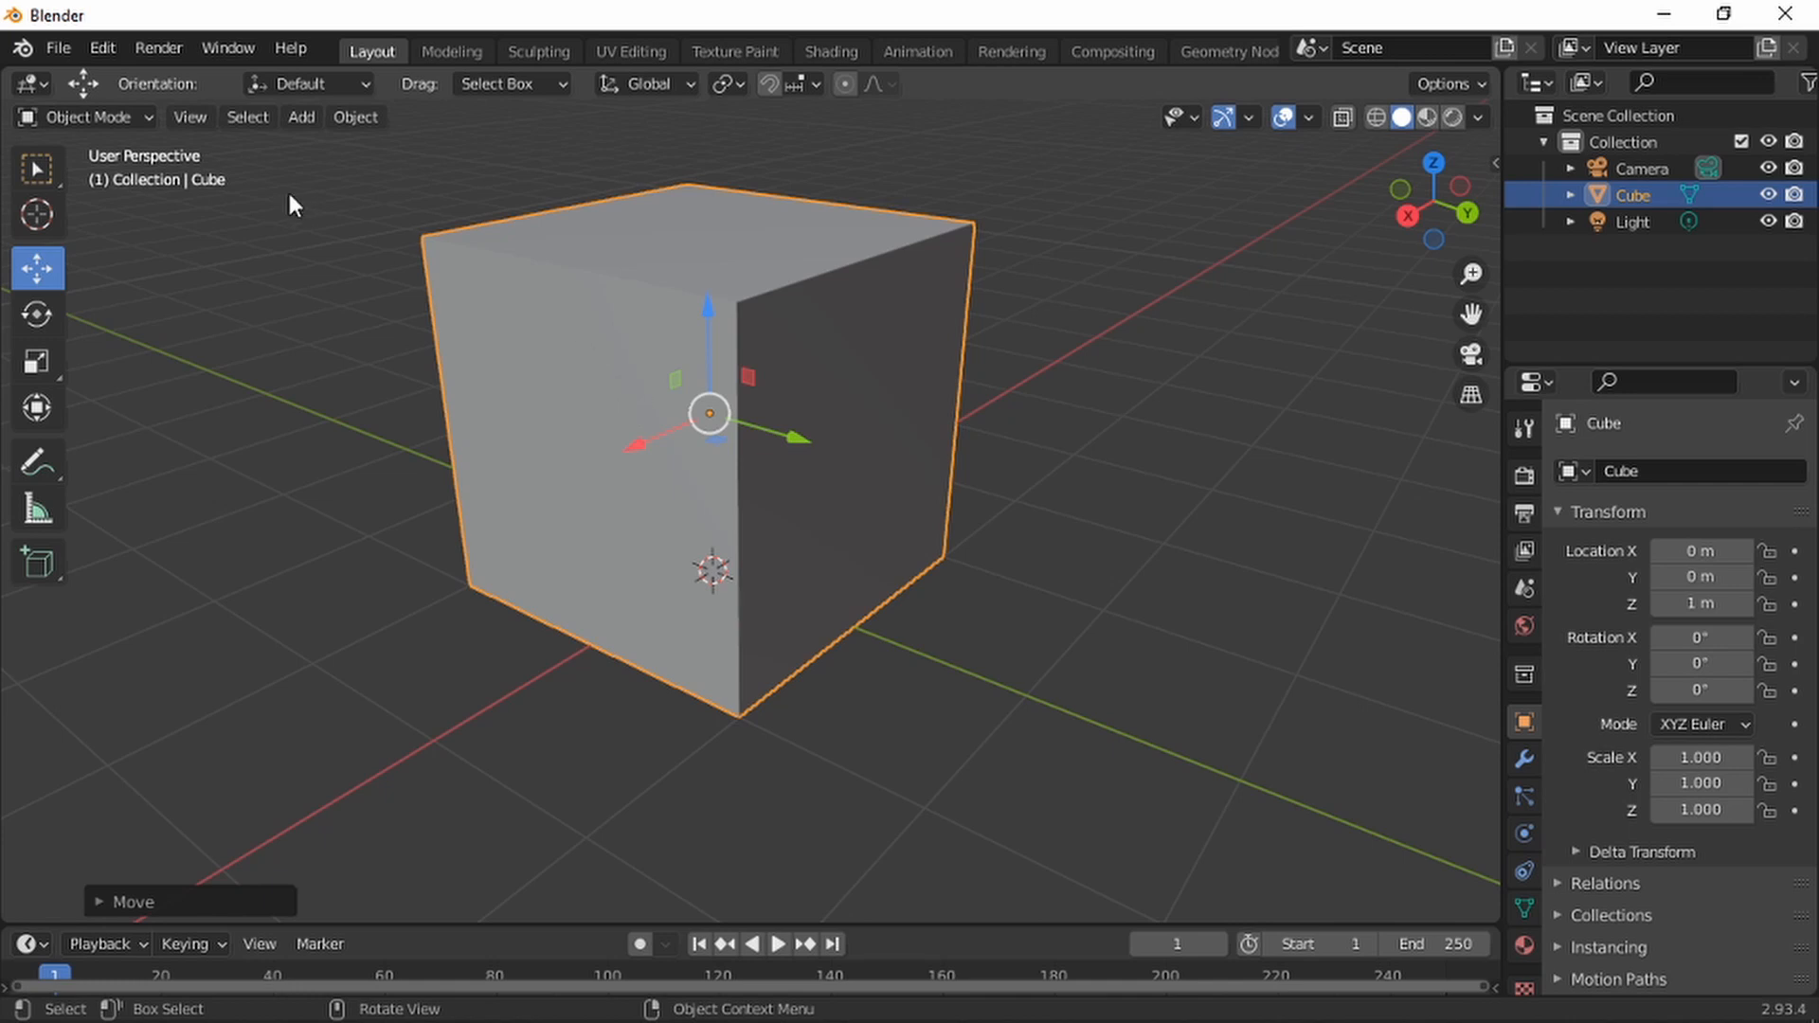
# In Edit Mode, select the cube's face on the positive X side and move it inward along X to form a thick slab
pyautogui.click(146, 115)
pyautogui.click(106, 178)
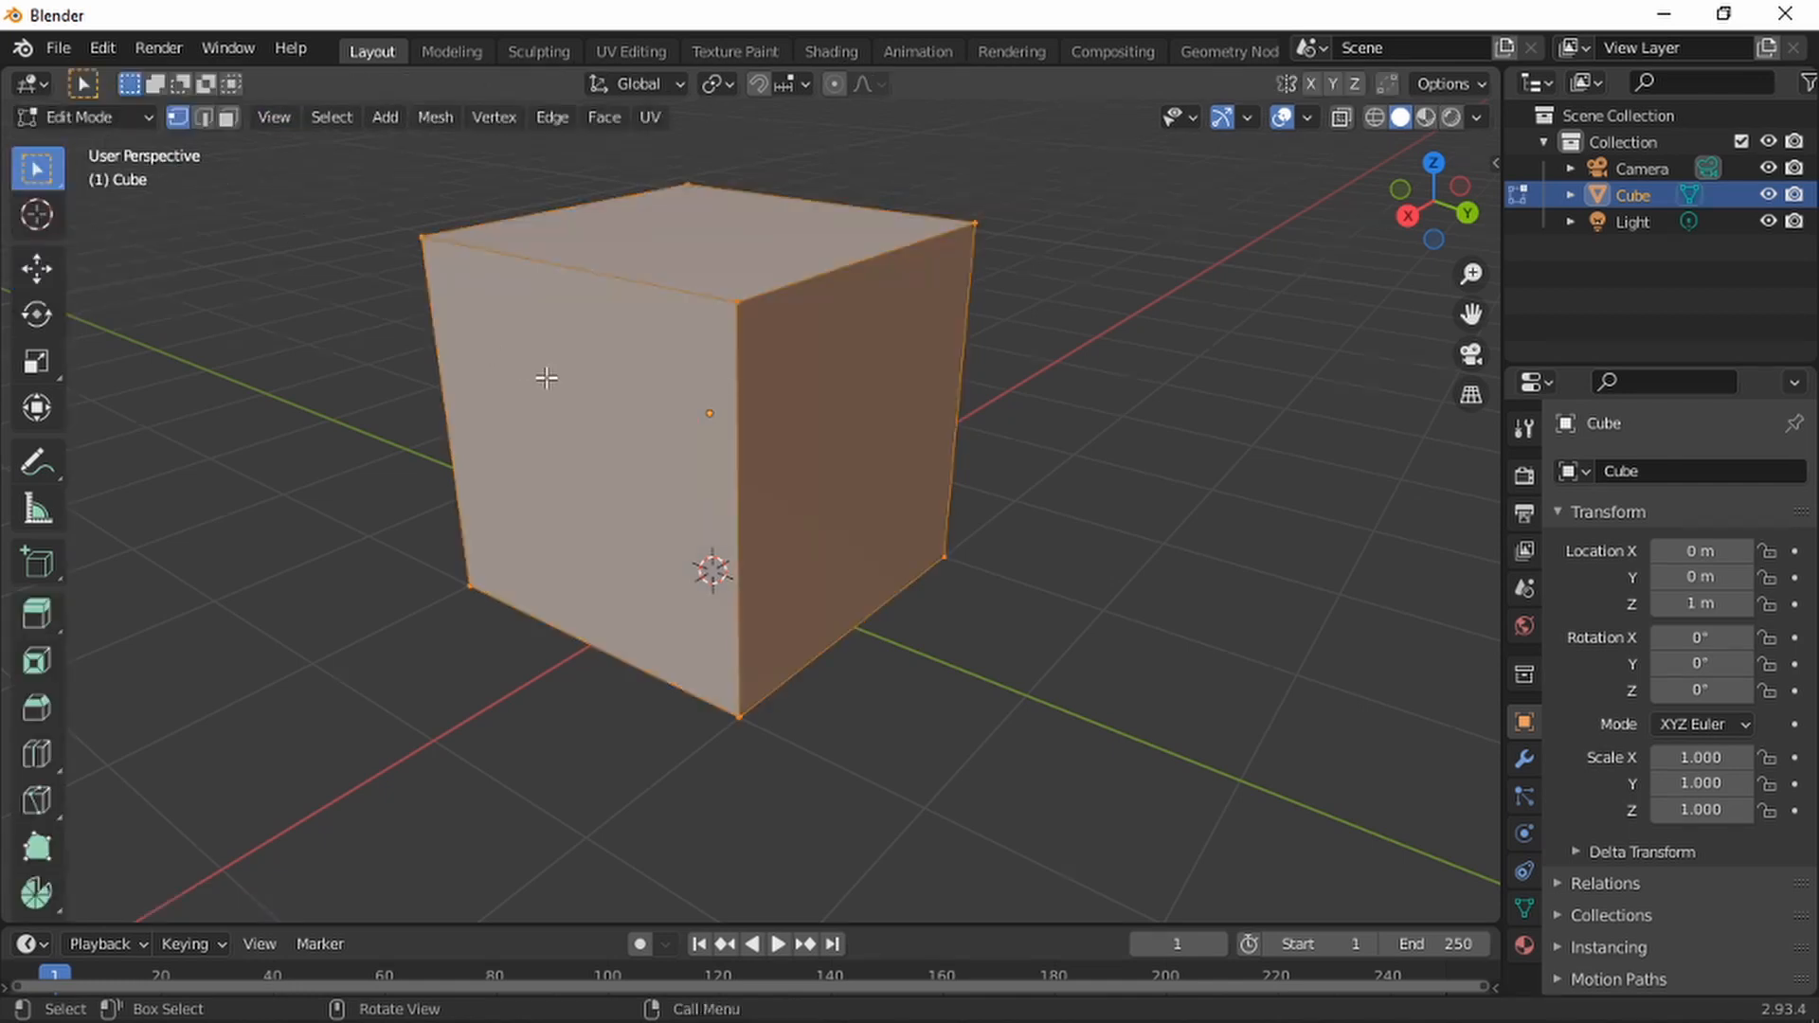
pyautogui.click(227, 117)
pyautogui.click(547, 400)
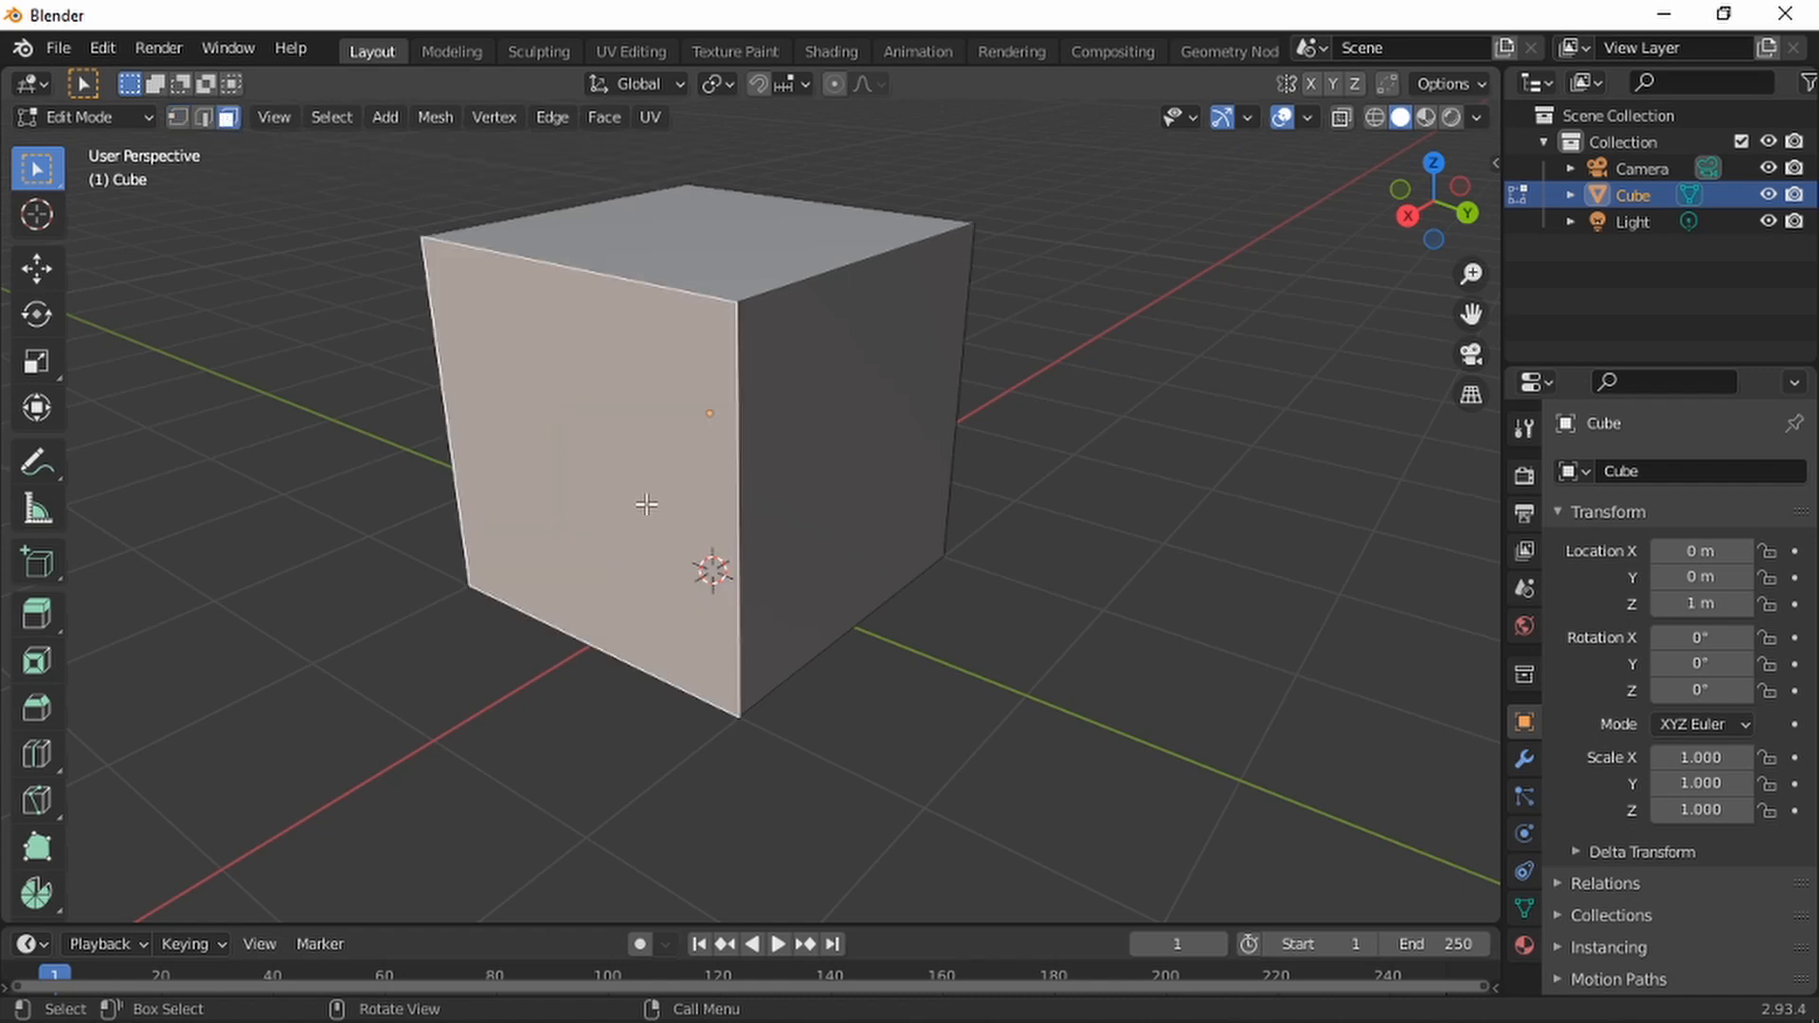
pyautogui.click(45, 272)
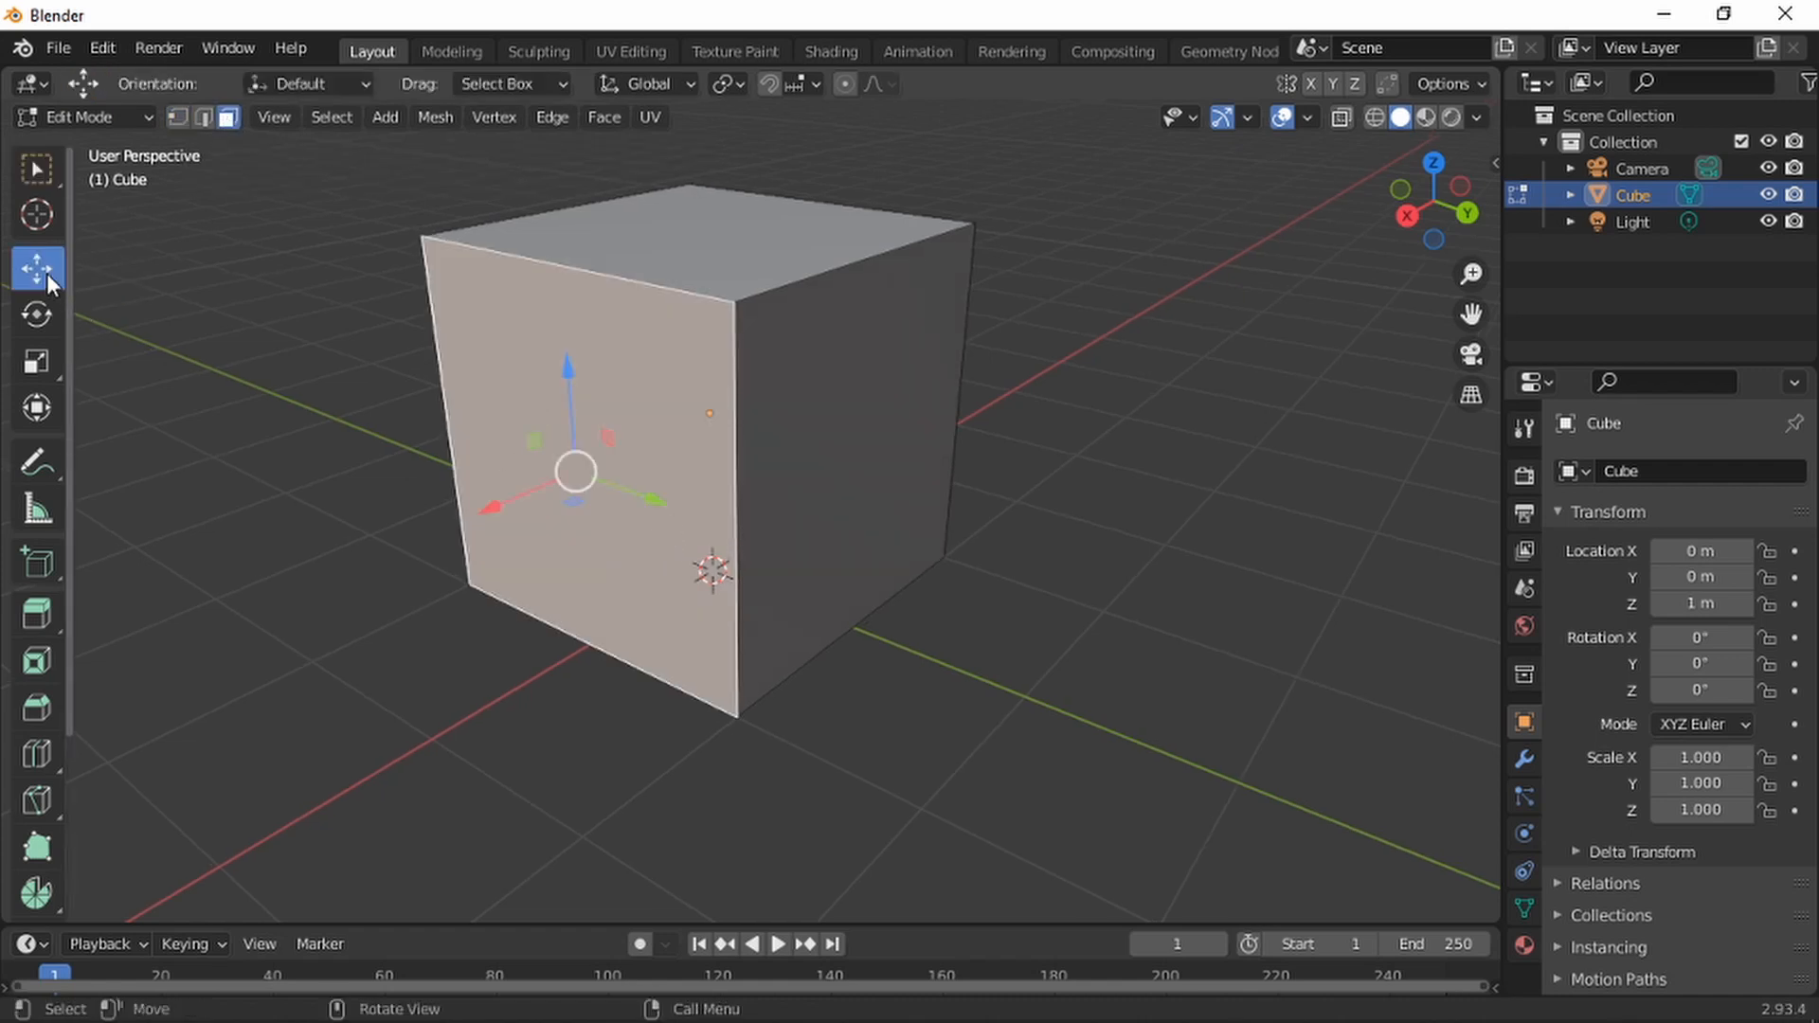
pyautogui.moveTo(489, 508); pyautogui.dragTo(720, 439)
# Move the selected large face about 0.13 m further inward along X to leave a thin panel
pyautogui.moveTo(888, 276); pyautogui.dragTo(852, 379, button='middle')
pyautogui.scroll(3, 808, 393)
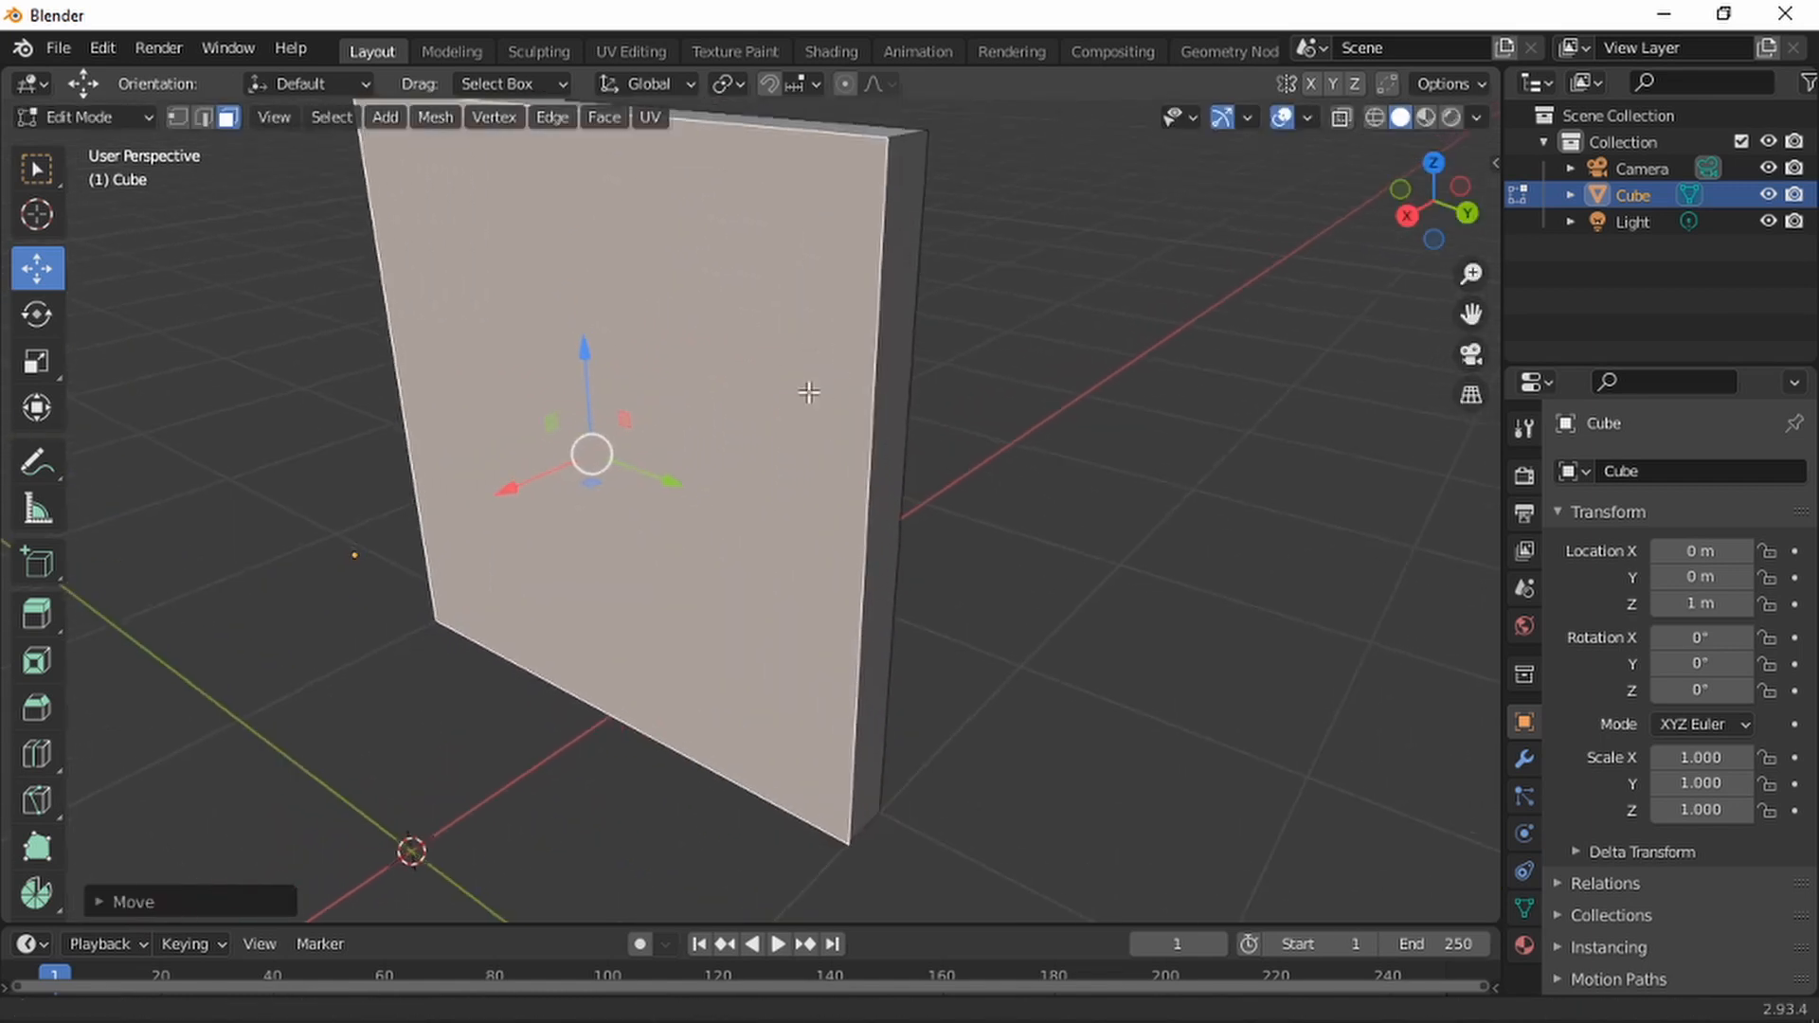
pyautogui.press('g')
pyautogui.press('x')
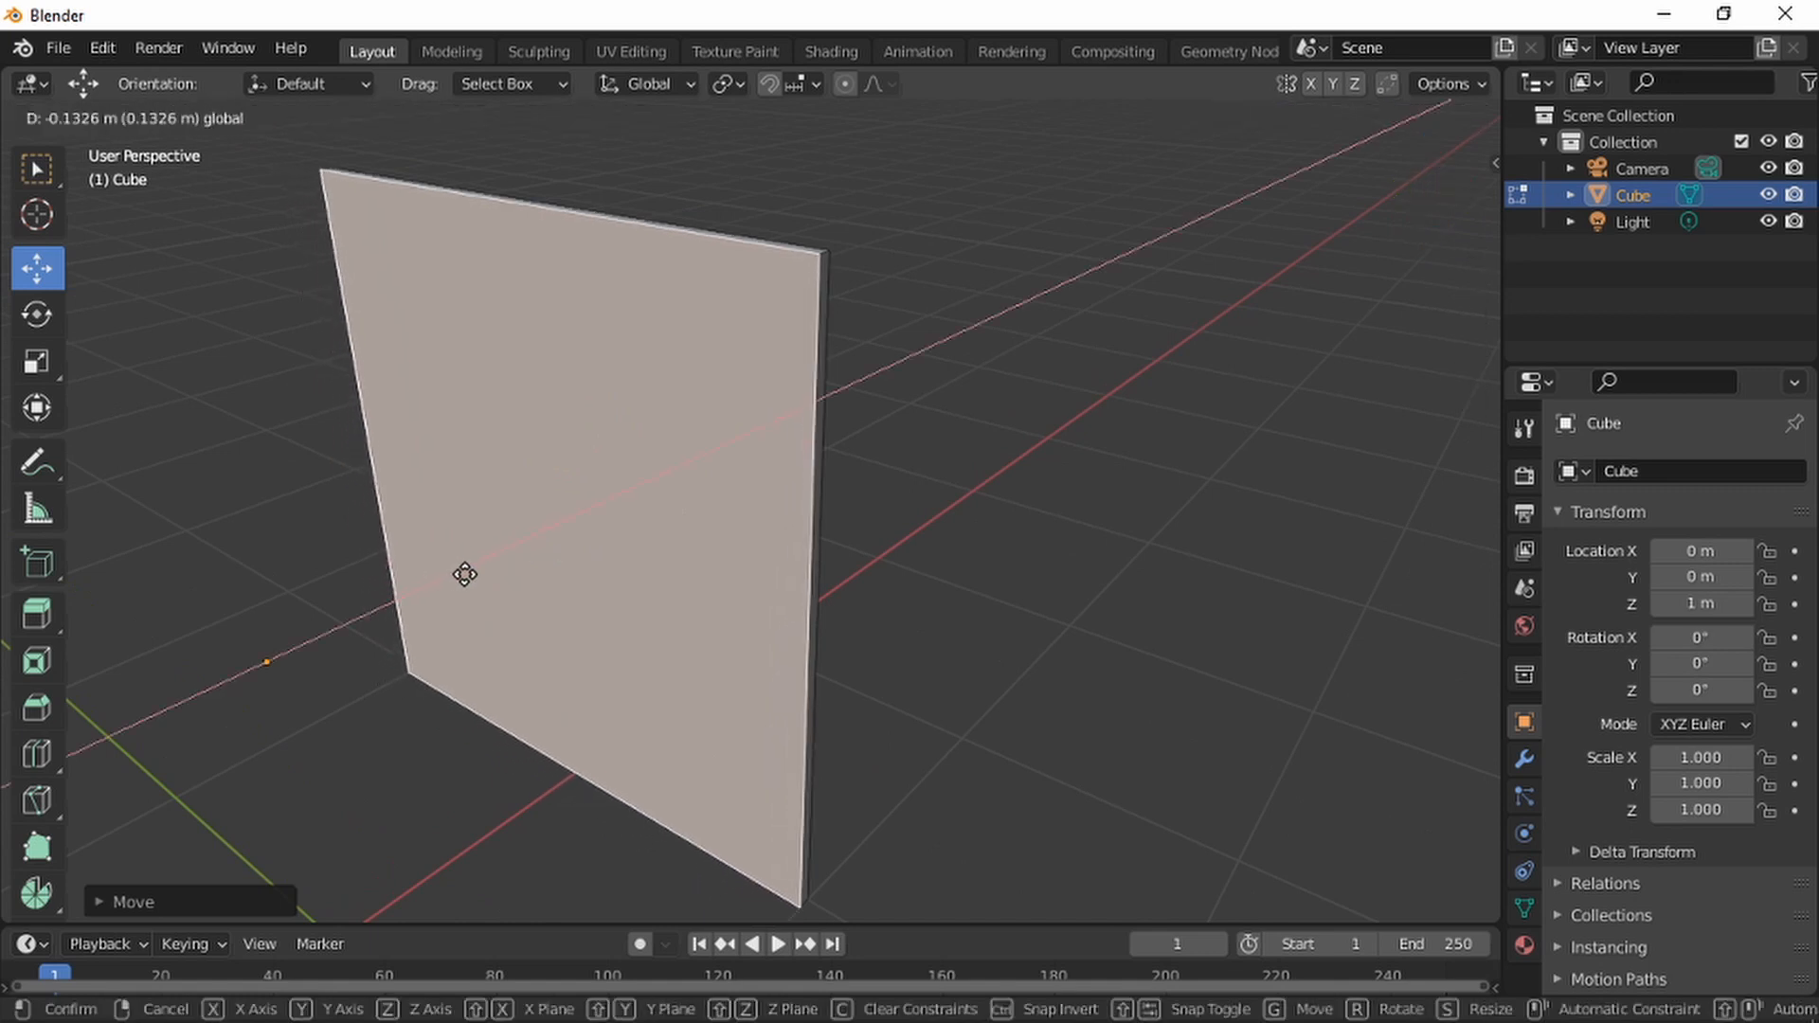
pyautogui.click(463, 573)
# Select the panel's narrow top face and raise it along Z to make the panel a tall rectangle
pyautogui.scroll(-3, 479, 600)
pyautogui.moveTo(637, 439); pyautogui.dragTo(566, 438, button='middle')
pyautogui.click(566, 438)
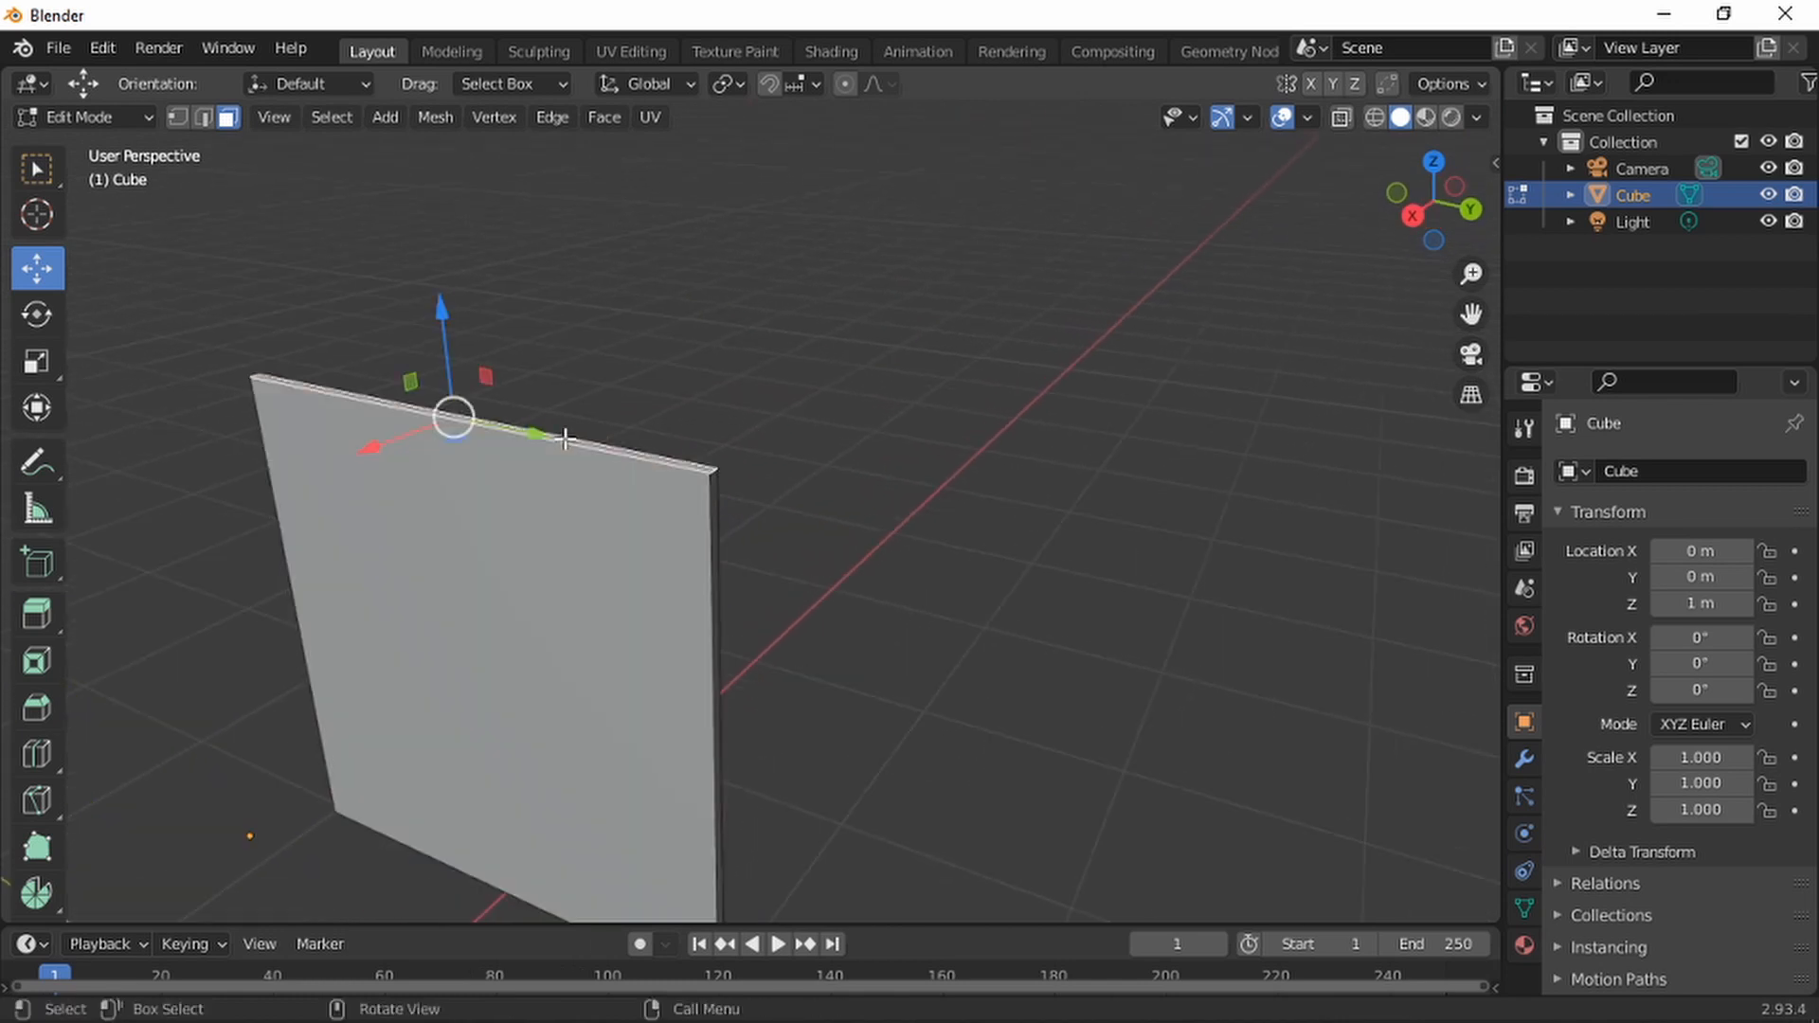
pyautogui.scroll(2, 476, 394)
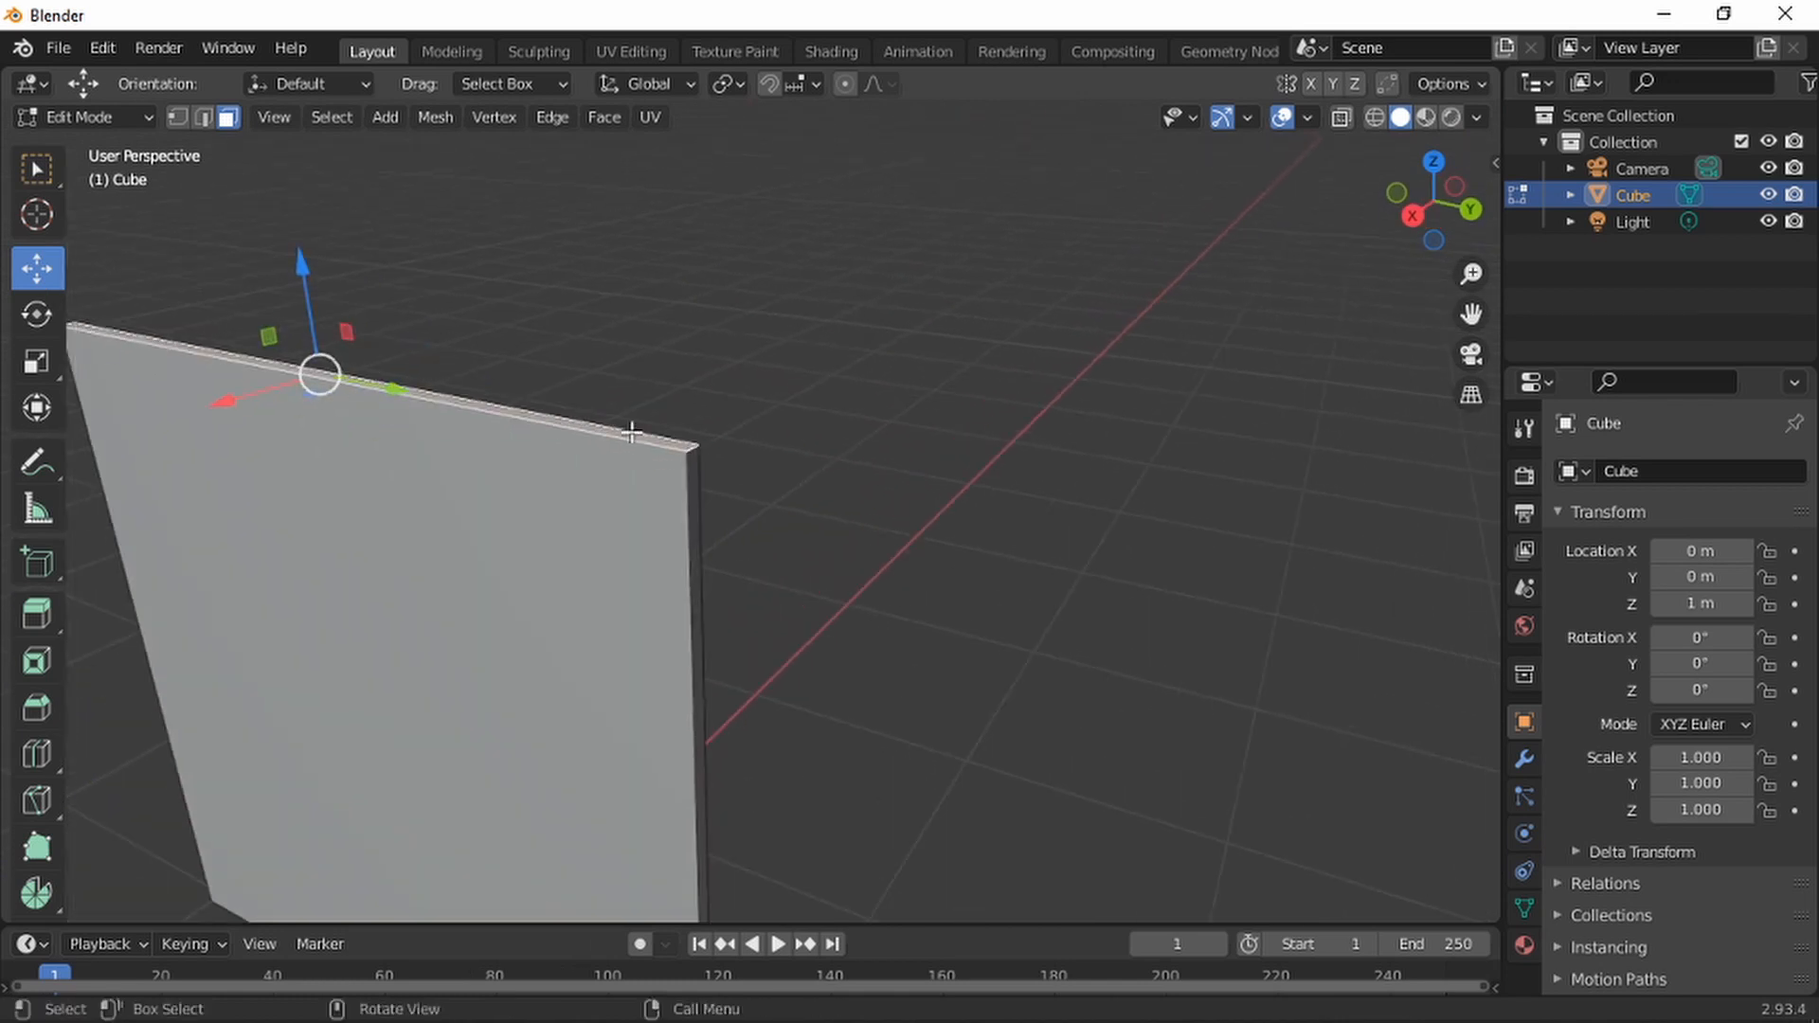
pyautogui.scroll(-3, 629, 426)
pyautogui.moveTo(540, 348); pyautogui.dragTo(512, 189)
pyautogui.moveTo(511, 190); pyautogui.dragTo(551, 187, button='middle')
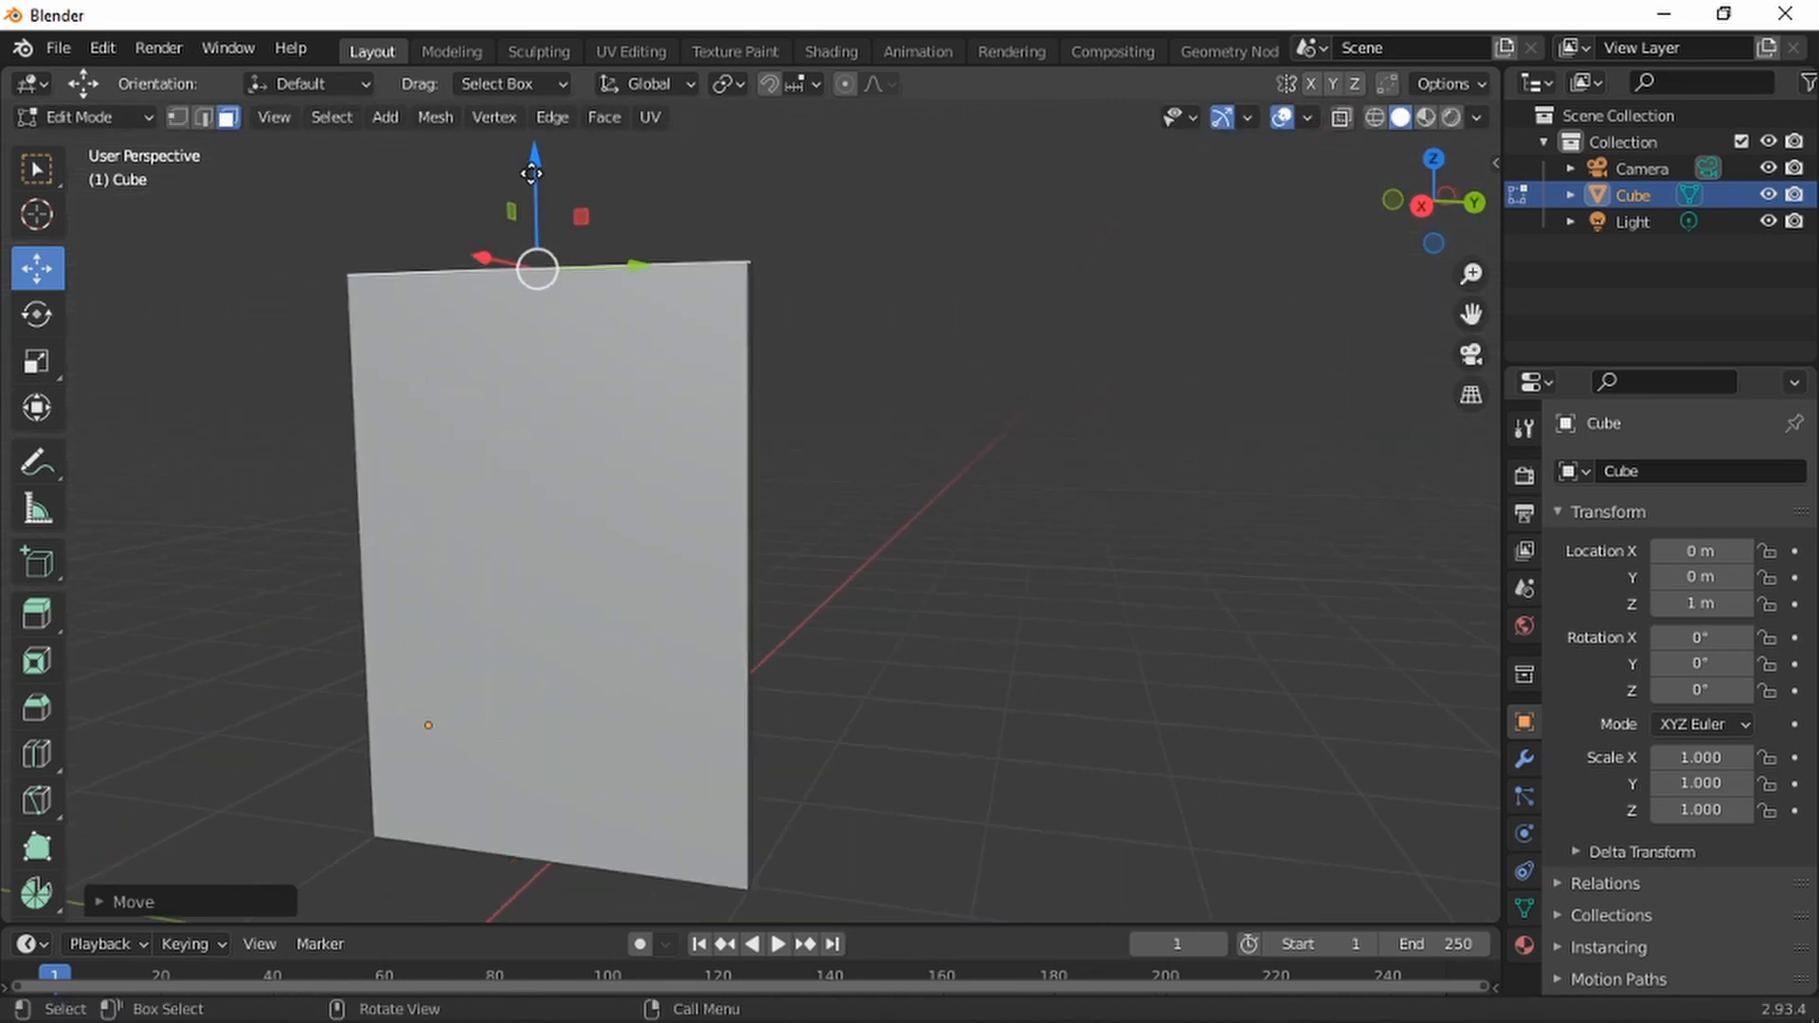
pyautogui.moveTo(533, 175); pyautogui.dragTo(545, 178)
pyautogui.moveTo(546, 178); pyautogui.dragTo(674, 403, button='middle')
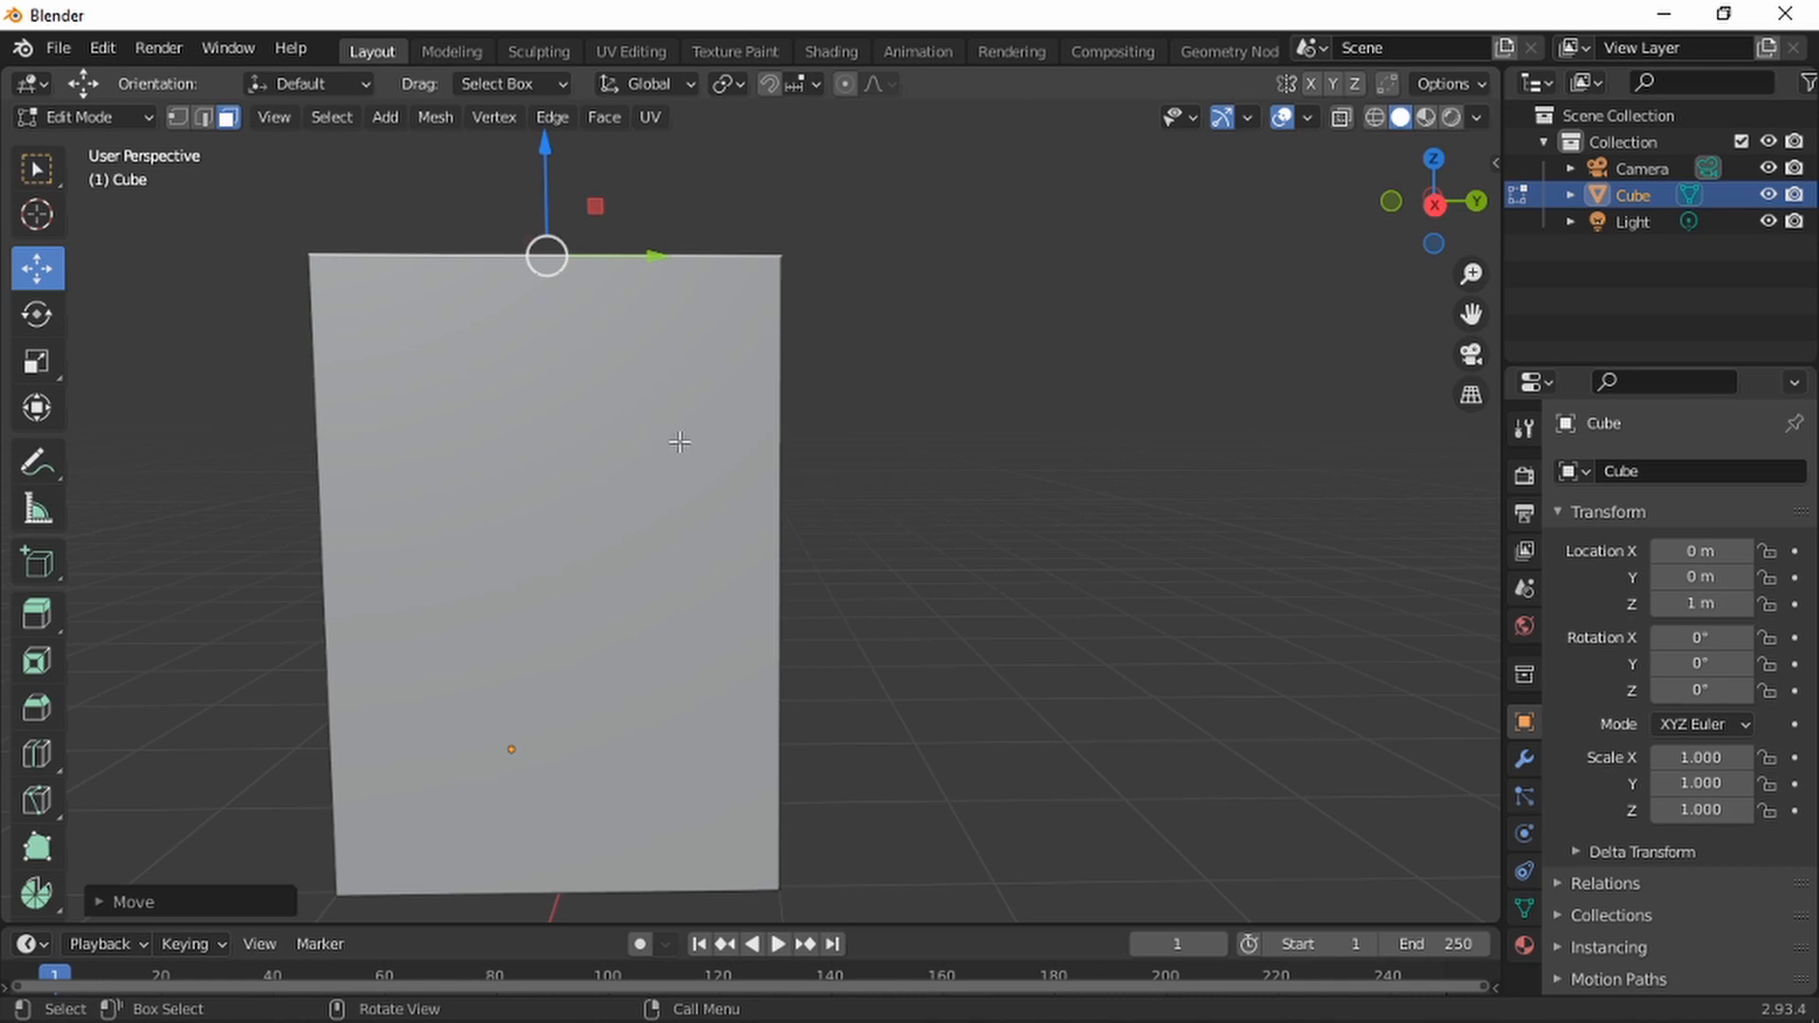
# Add two centred vertical loop cuts to the panel and scale them apart along Y to near its side edges
pyautogui.press('ctrl')
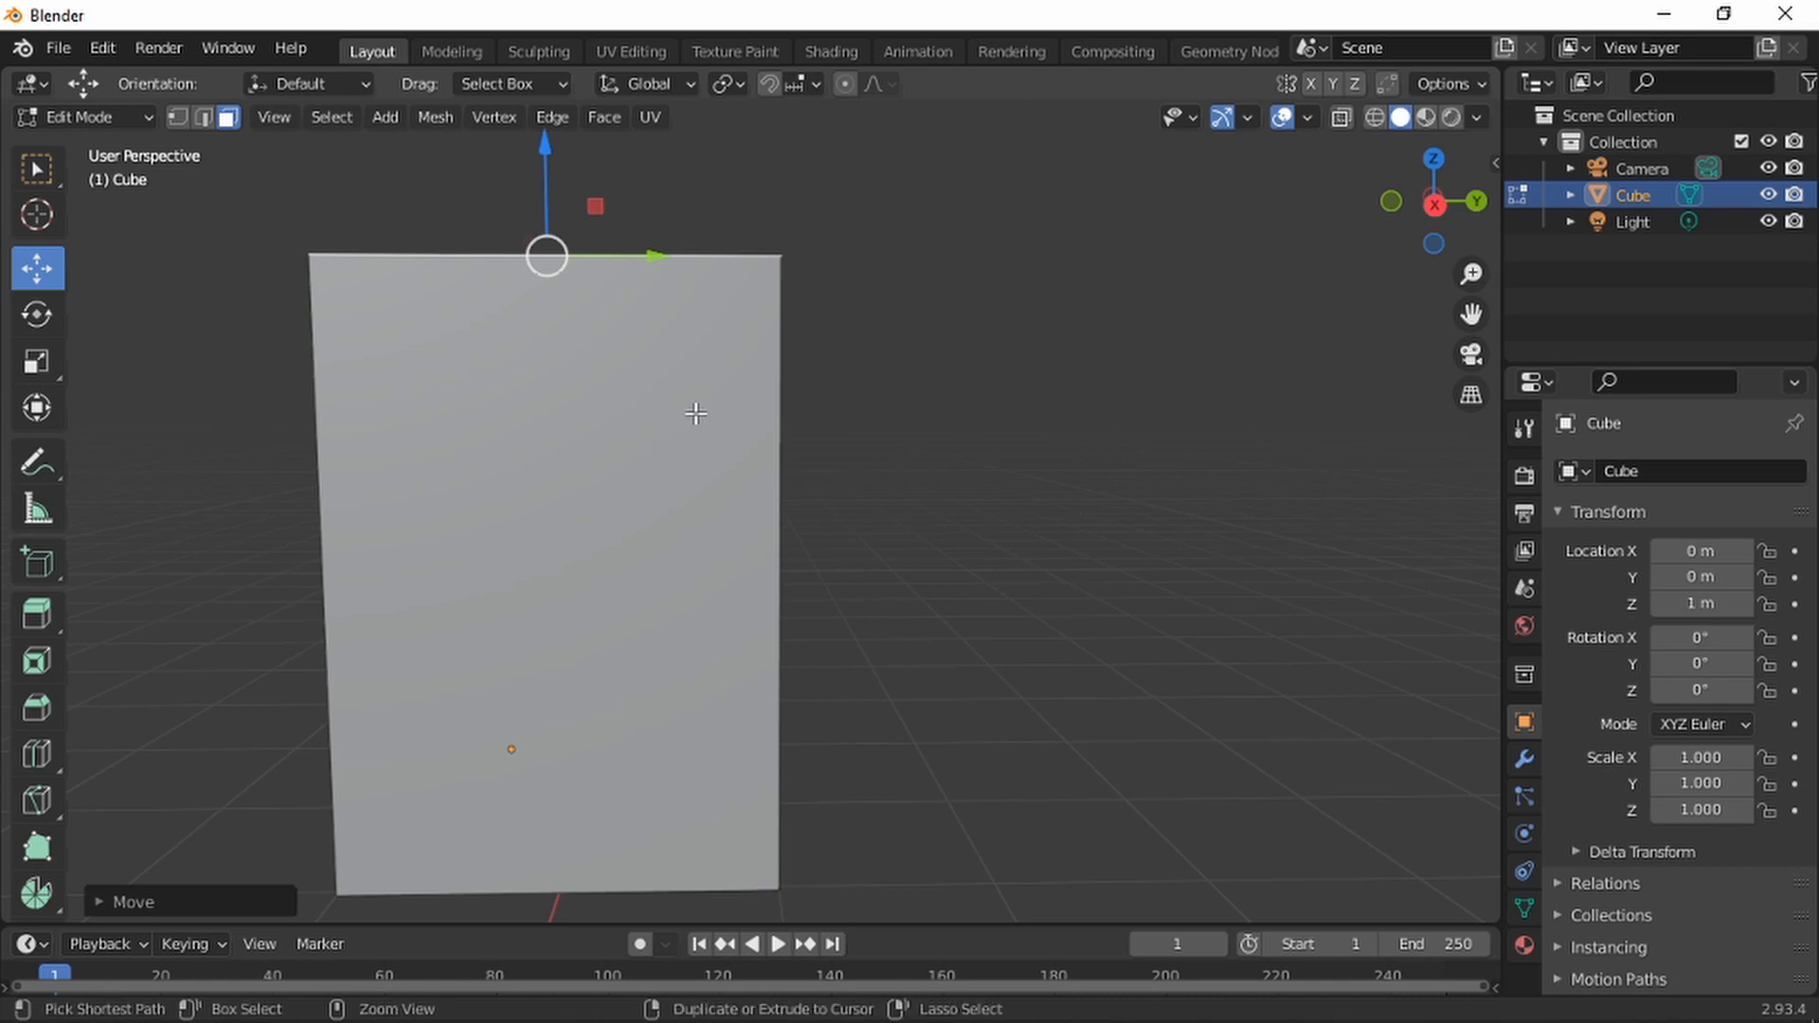
pyautogui.hotkey('ctrl', 'r')
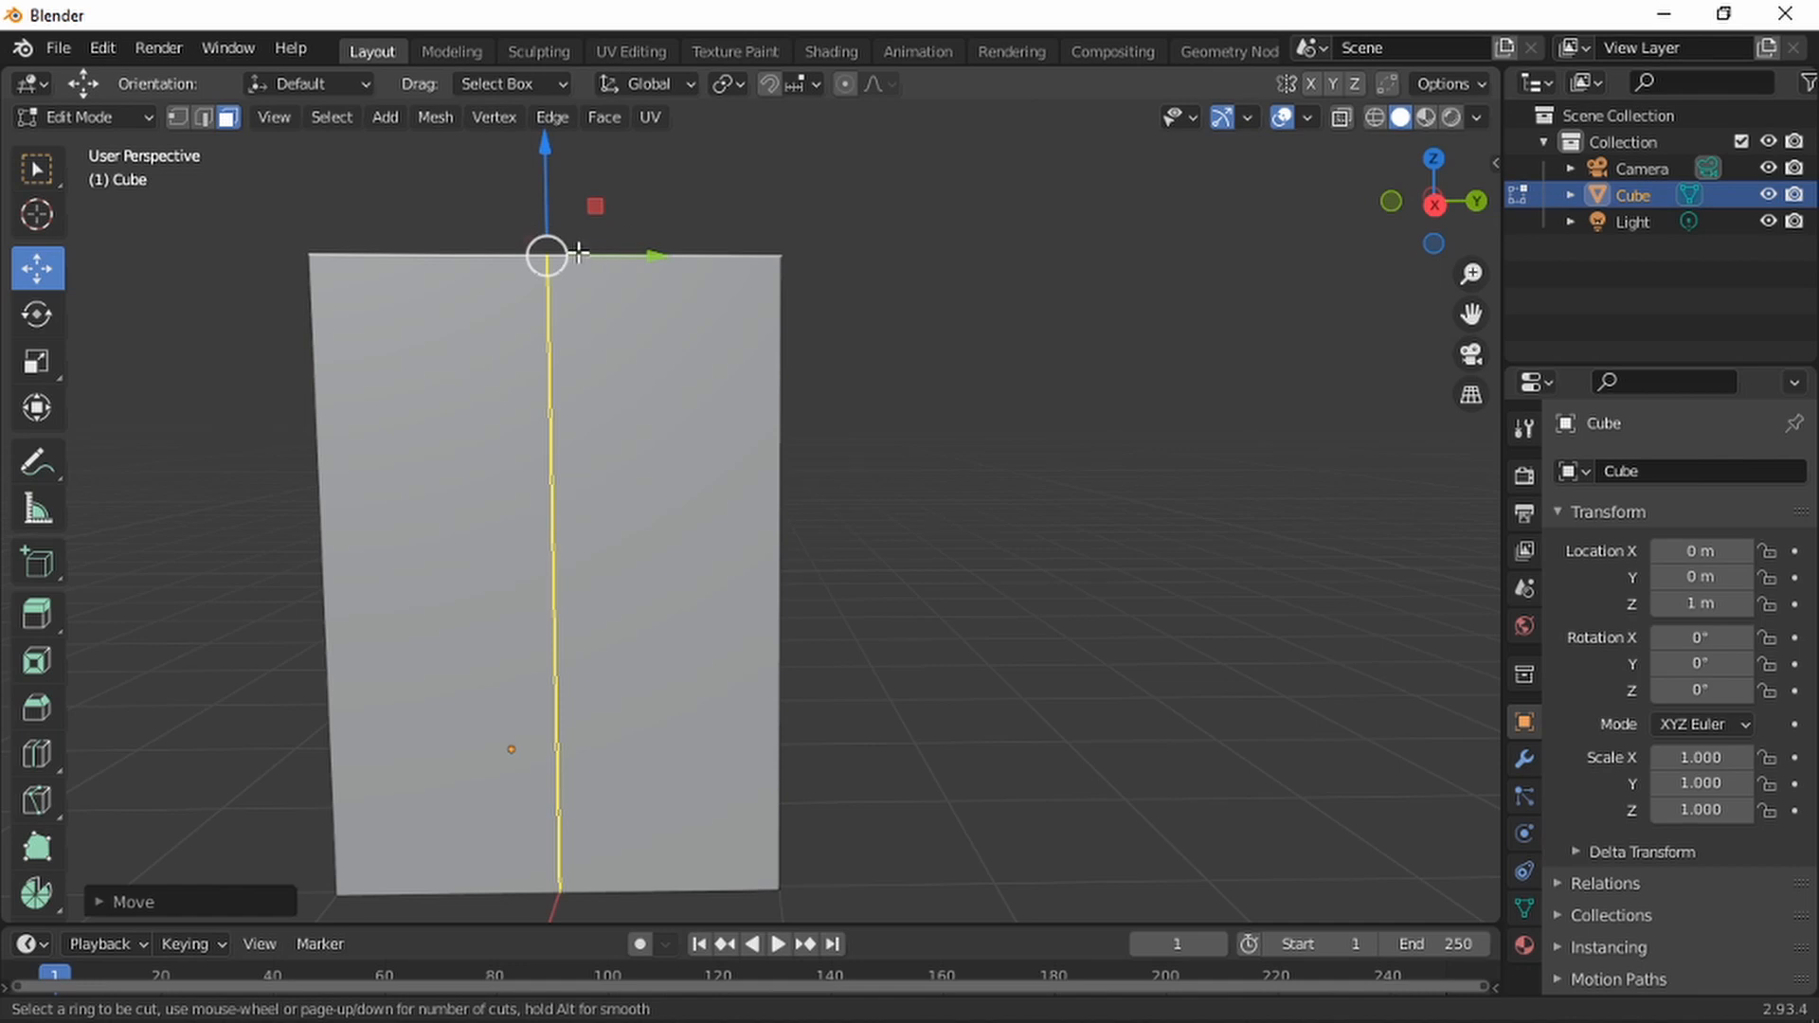
pyautogui.scroll(1, 577, 253)
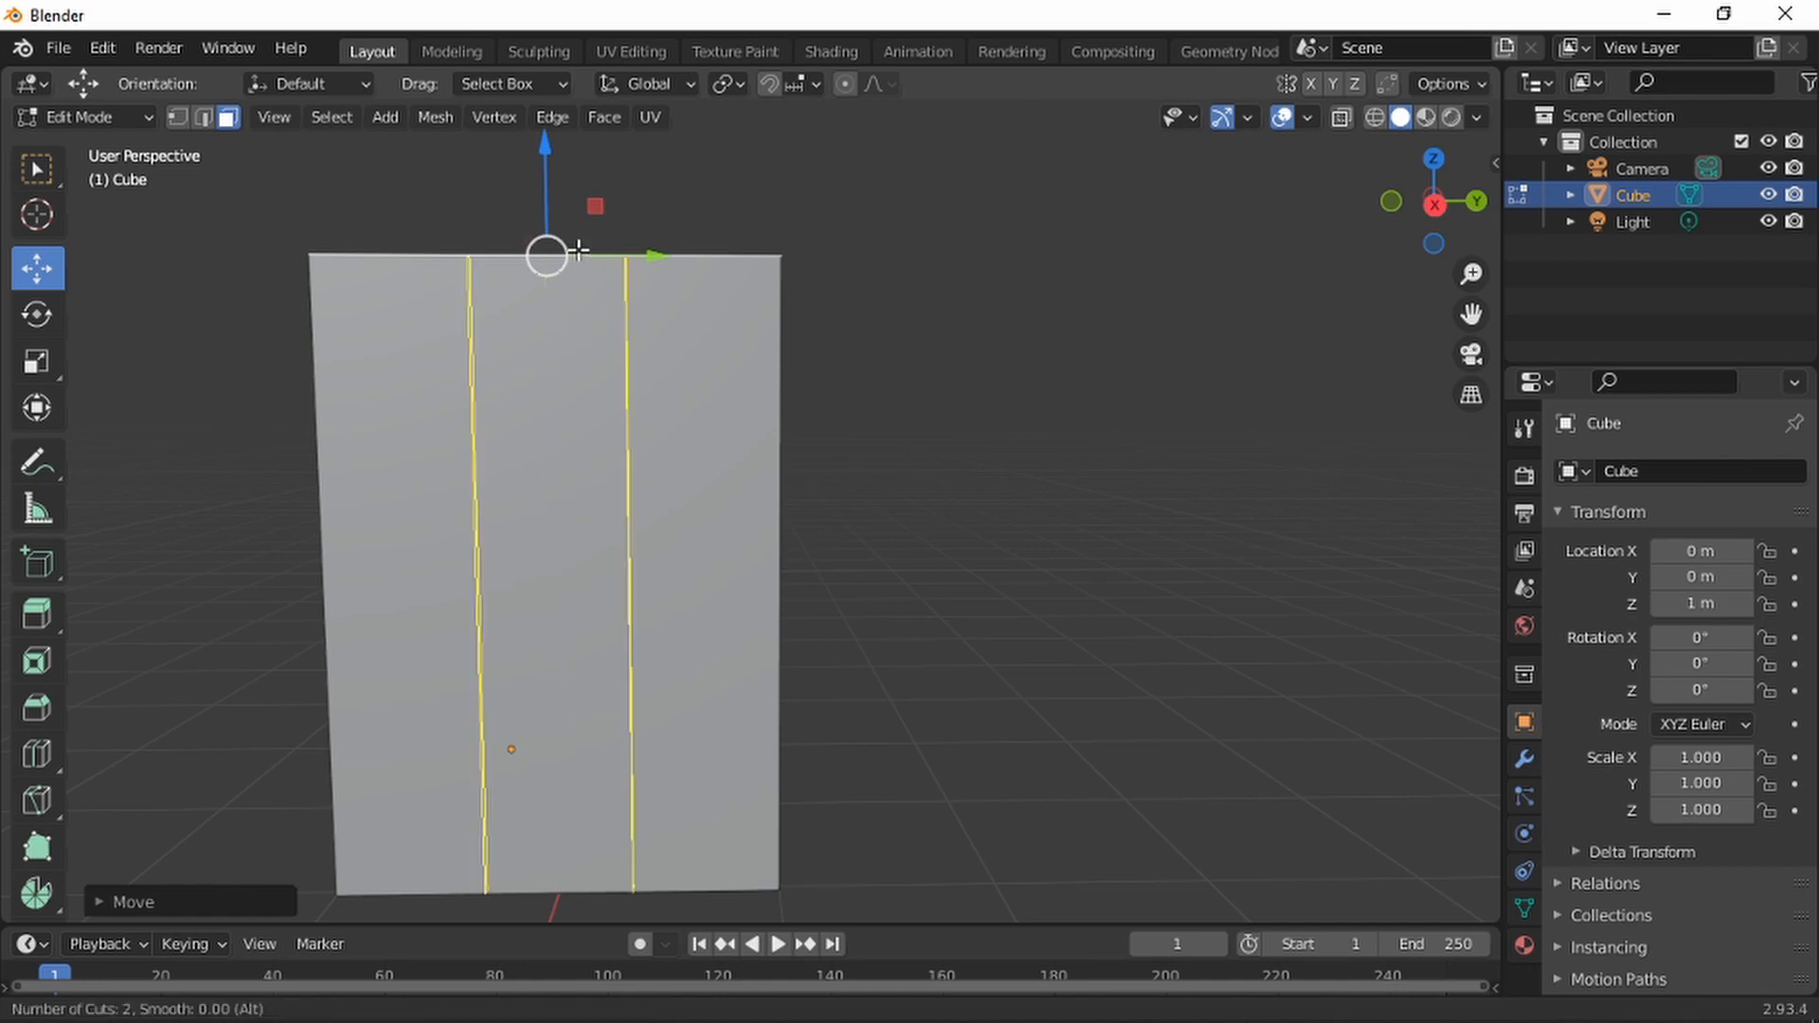
pyautogui.scroll(-1, 578, 251)
pyautogui.scroll(1, 578, 251)
pyautogui.click(557, 239)
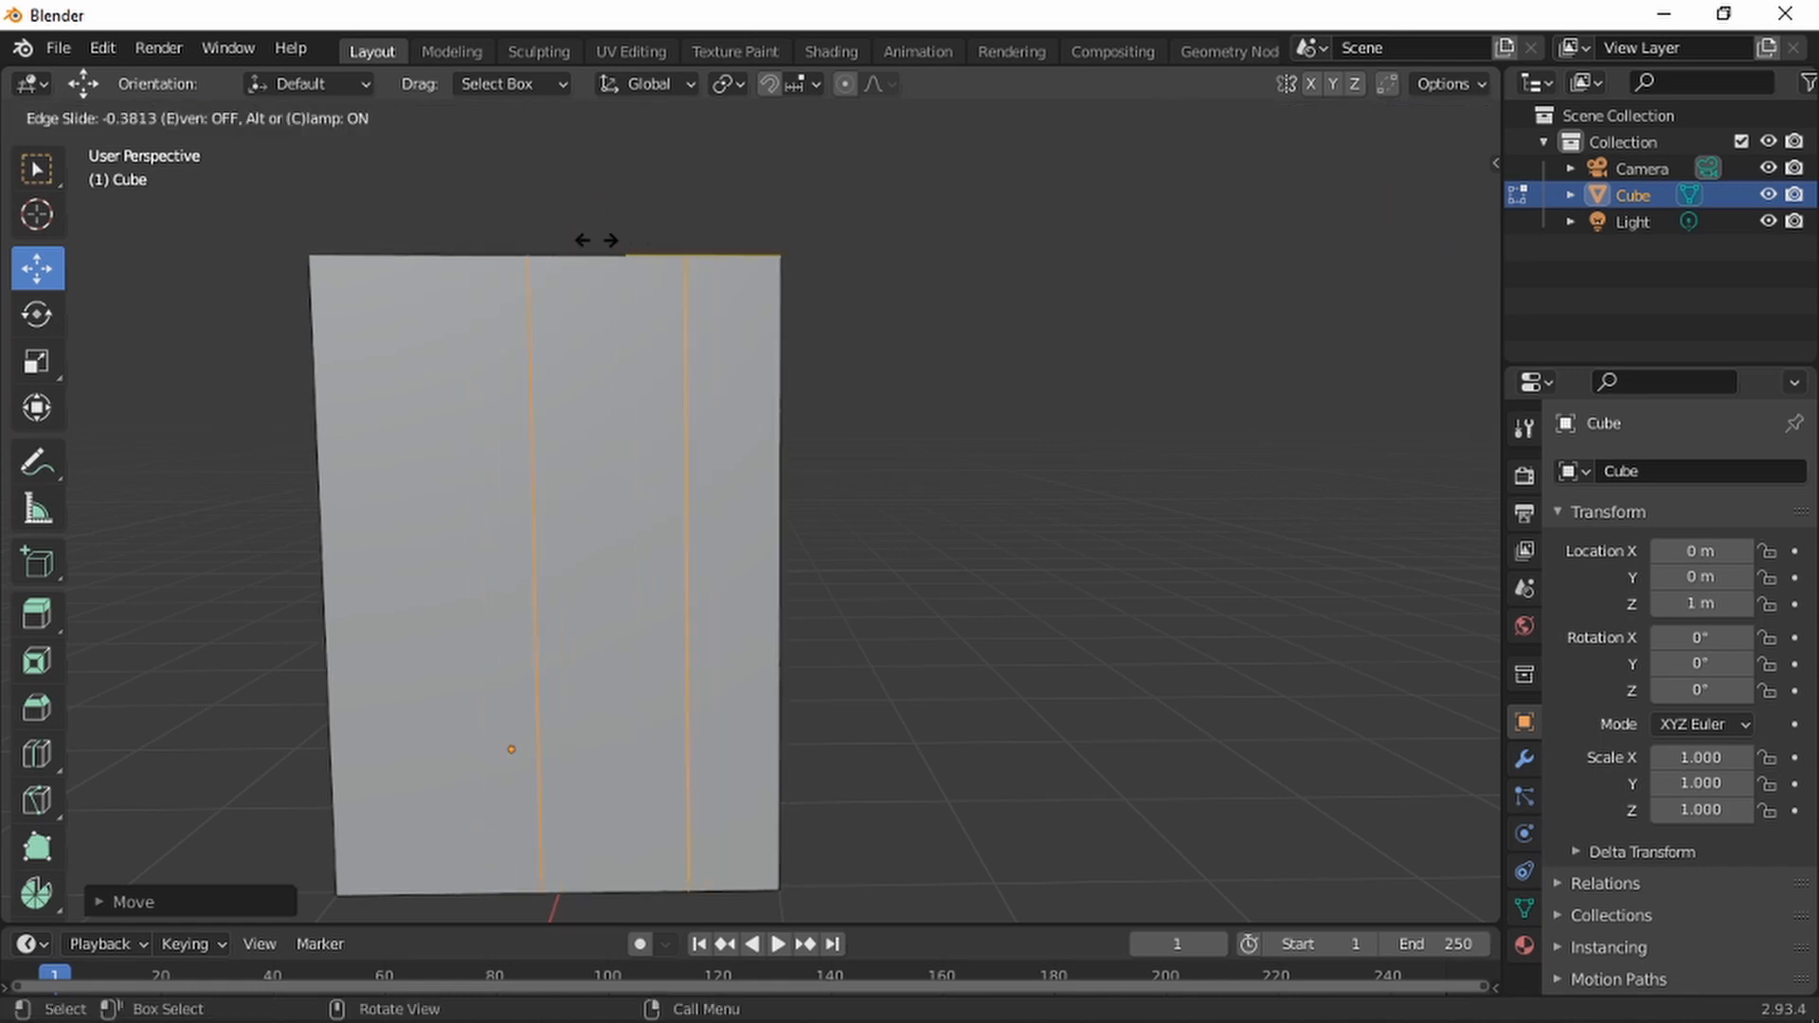
pyautogui.click(543, 237)
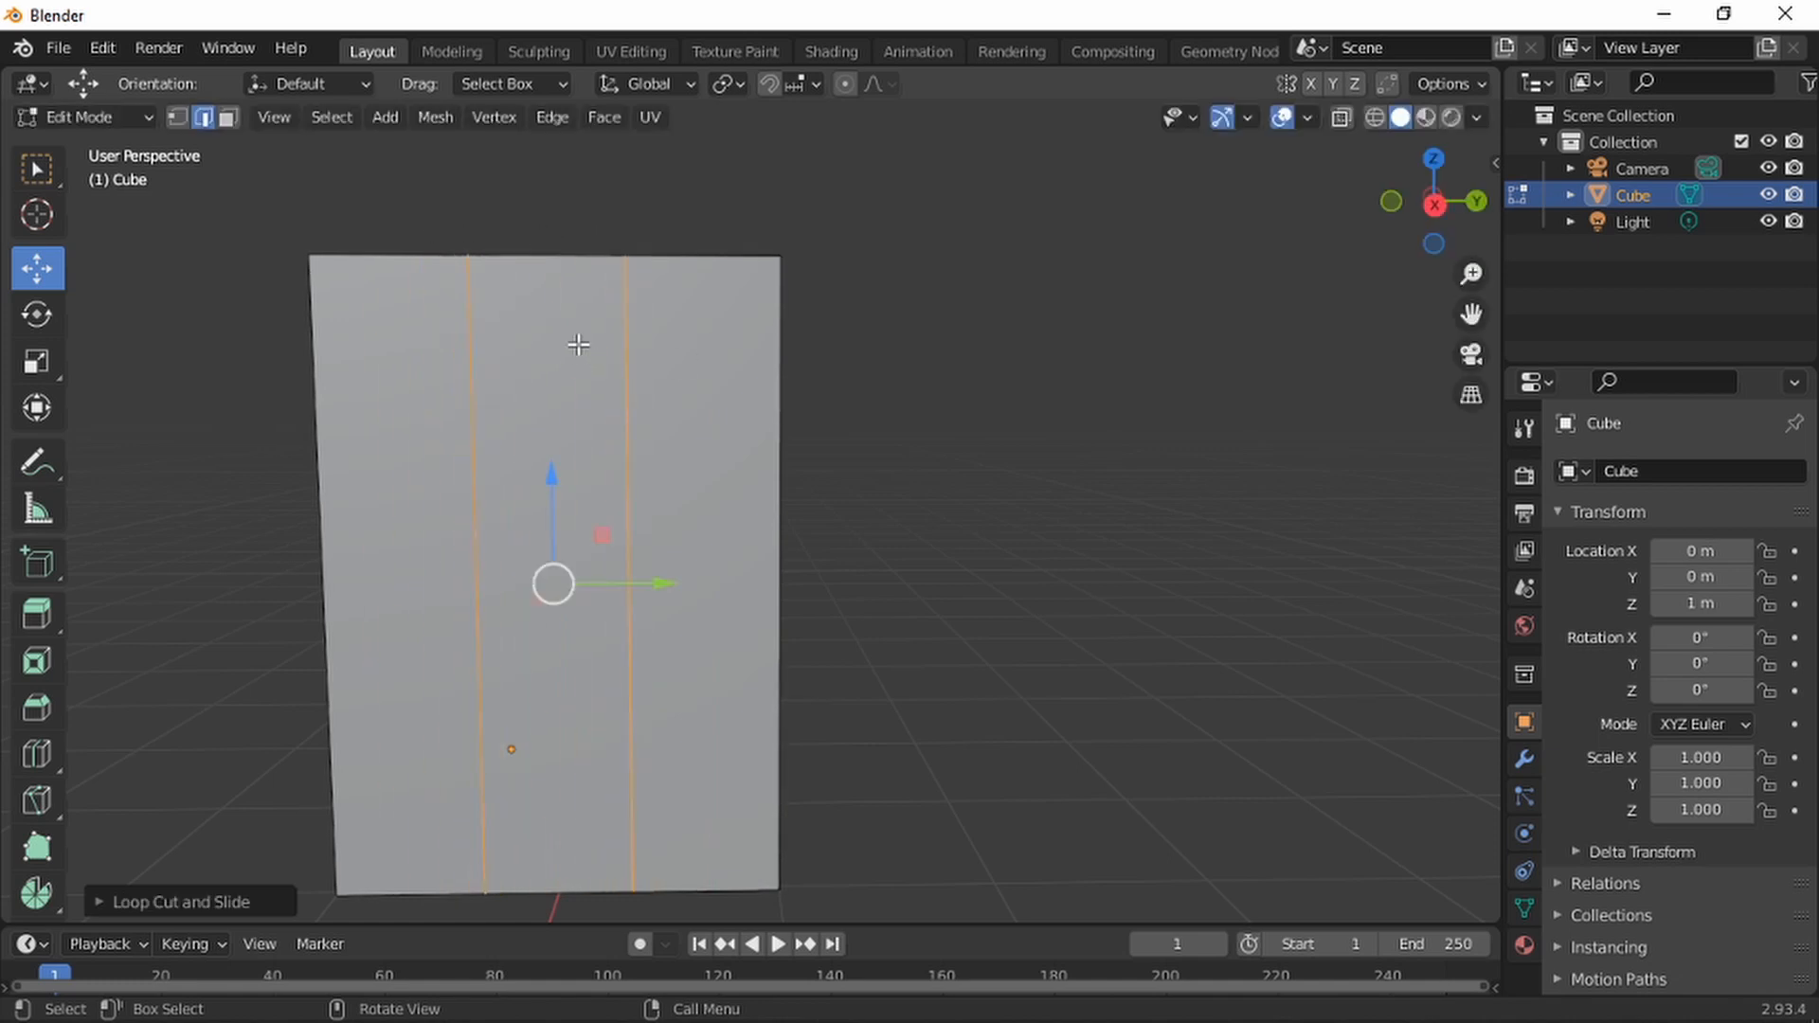
pyautogui.click(44, 372)
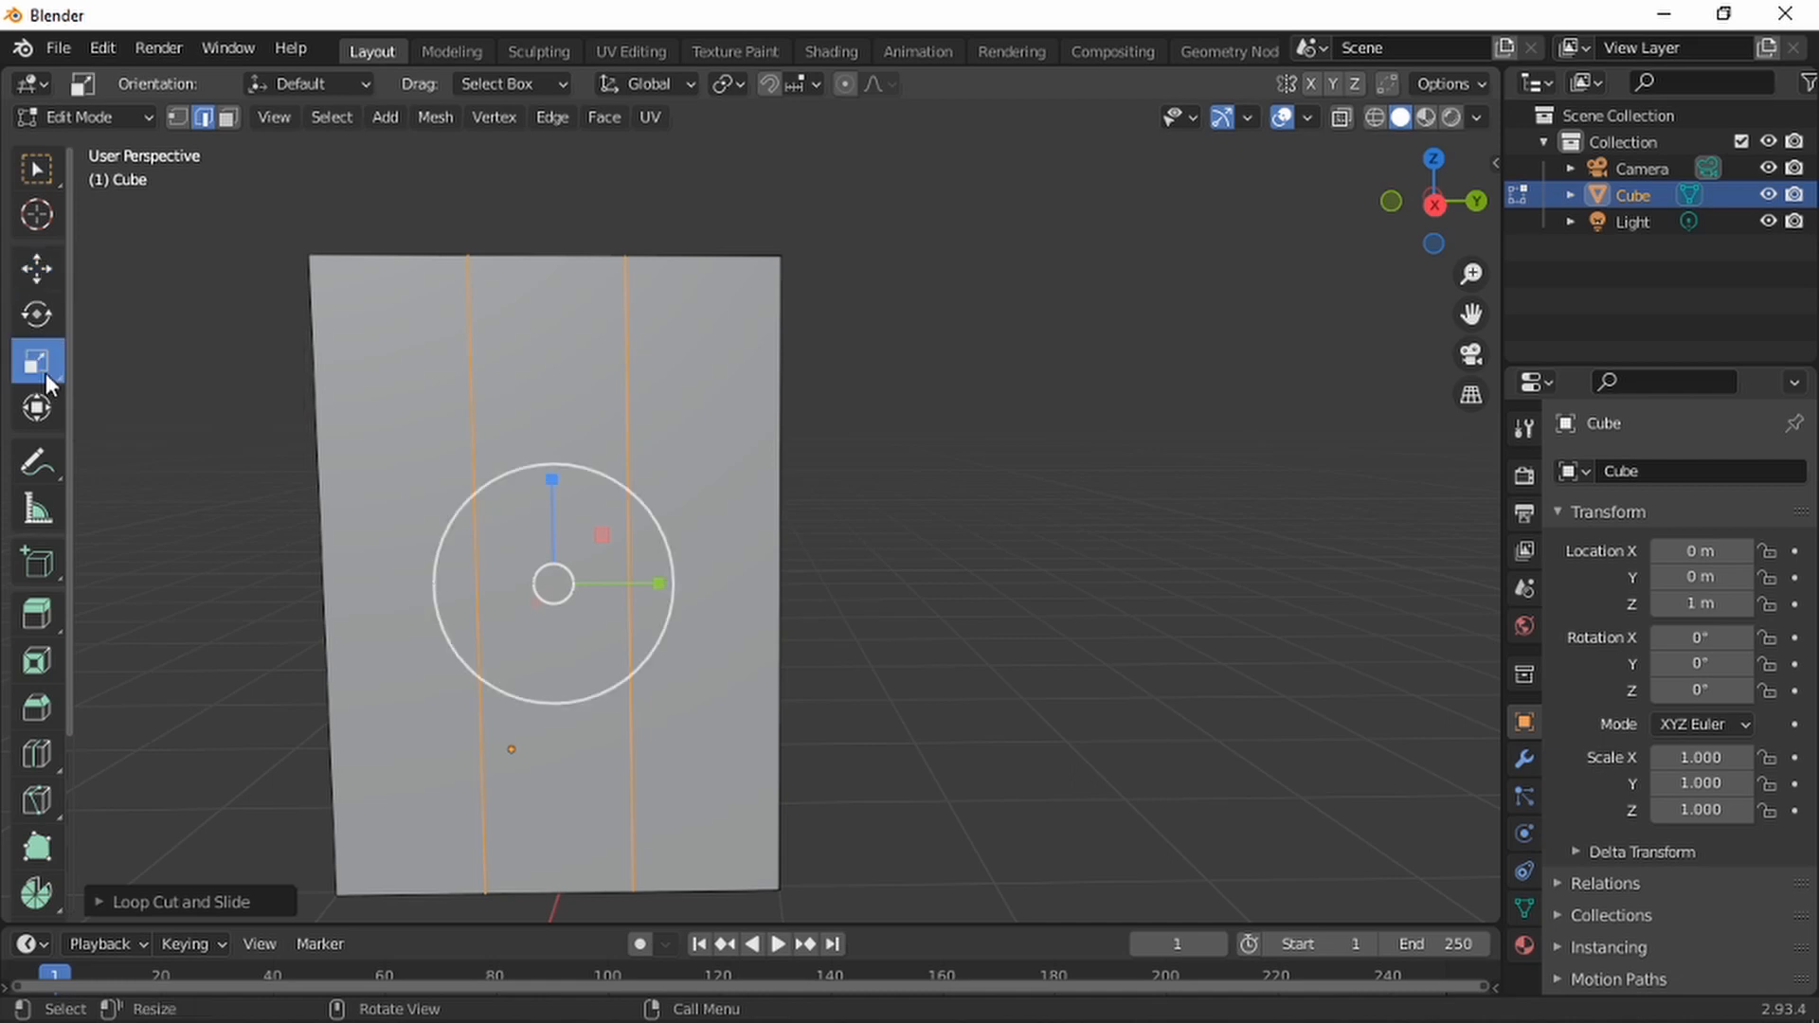
pyautogui.moveTo(658, 583); pyautogui.dragTo(827, 595)
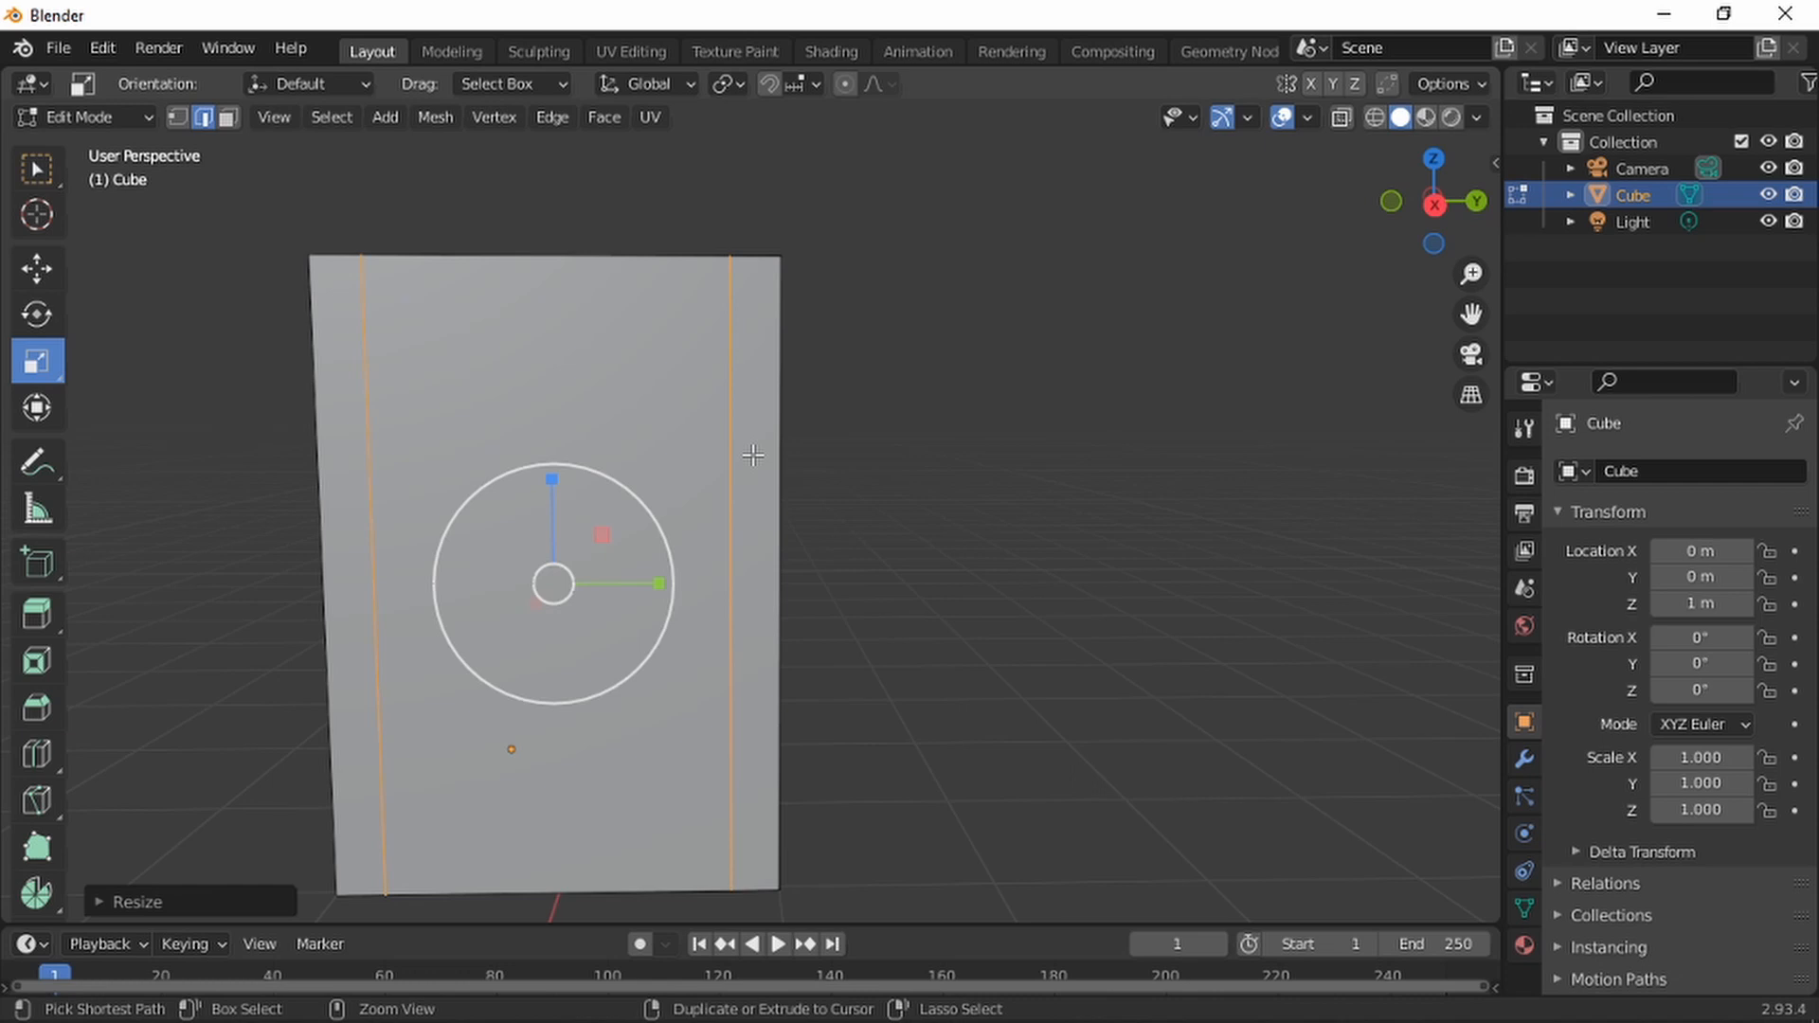
# Add one horizontal loop cut a little below the panel's top edge and another just above its bottom edge
pyautogui.hotkey('ctrl', 'r')
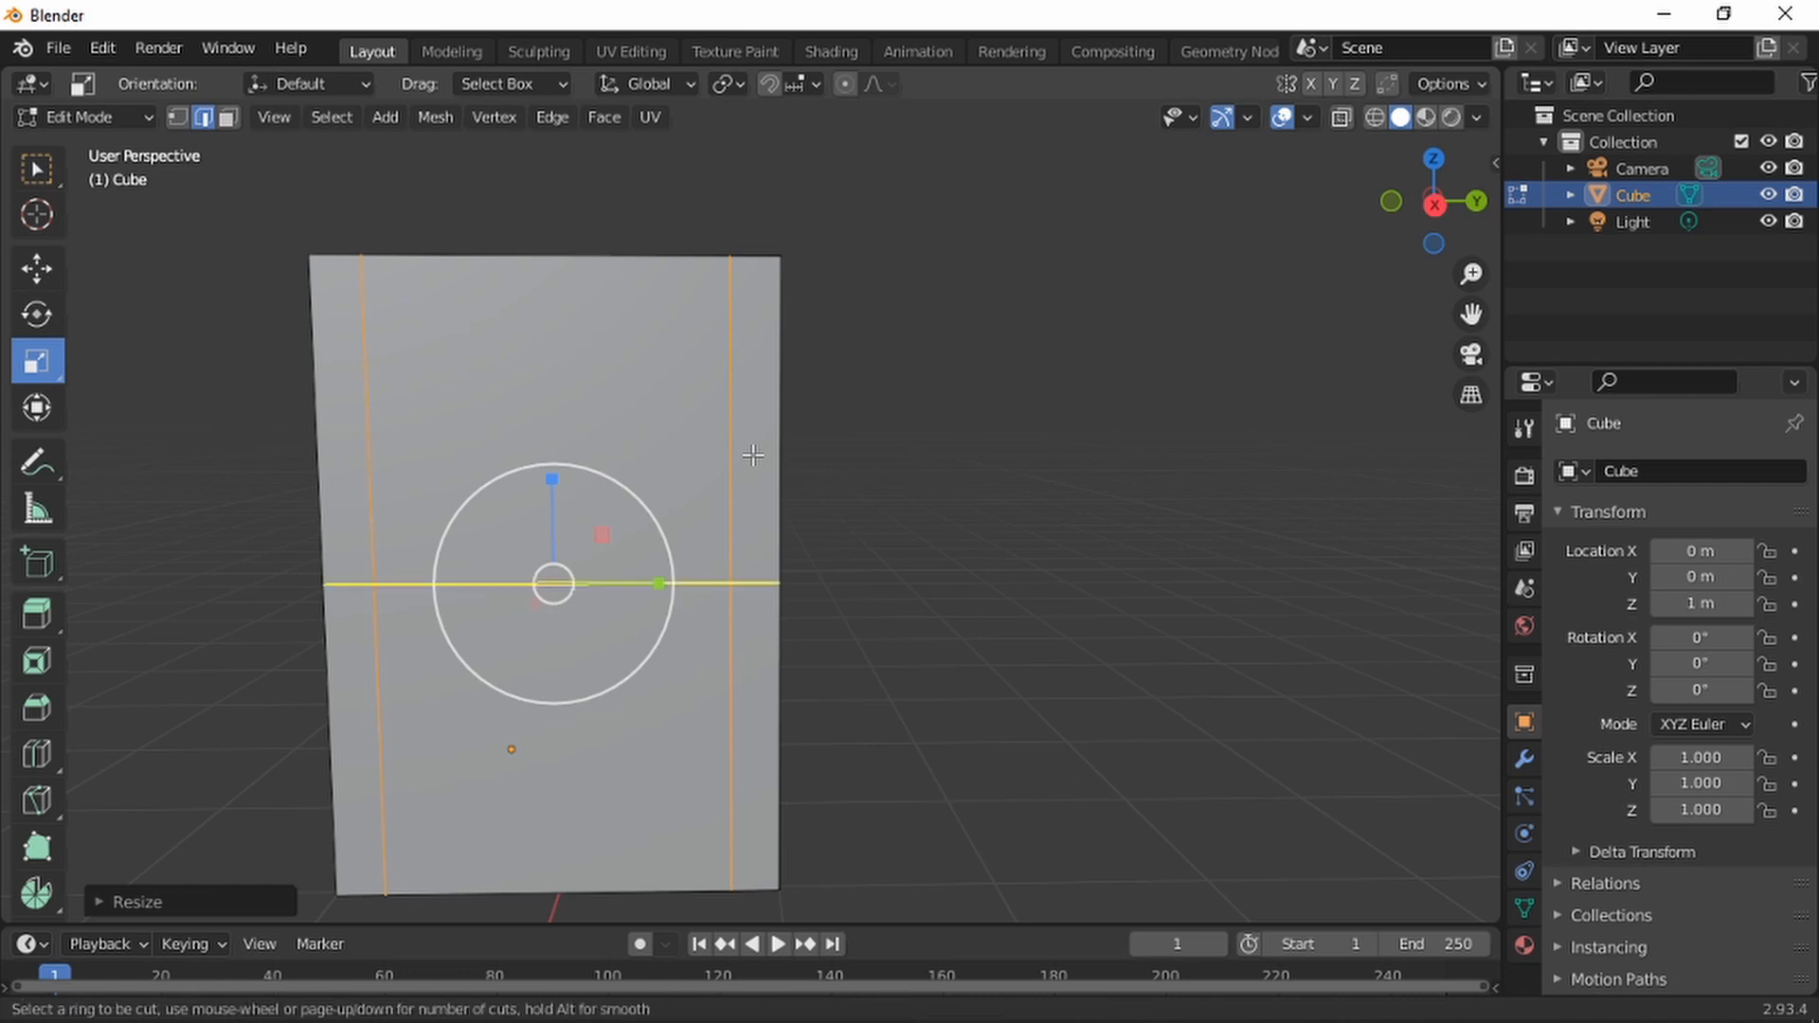
pyautogui.click(753, 456)
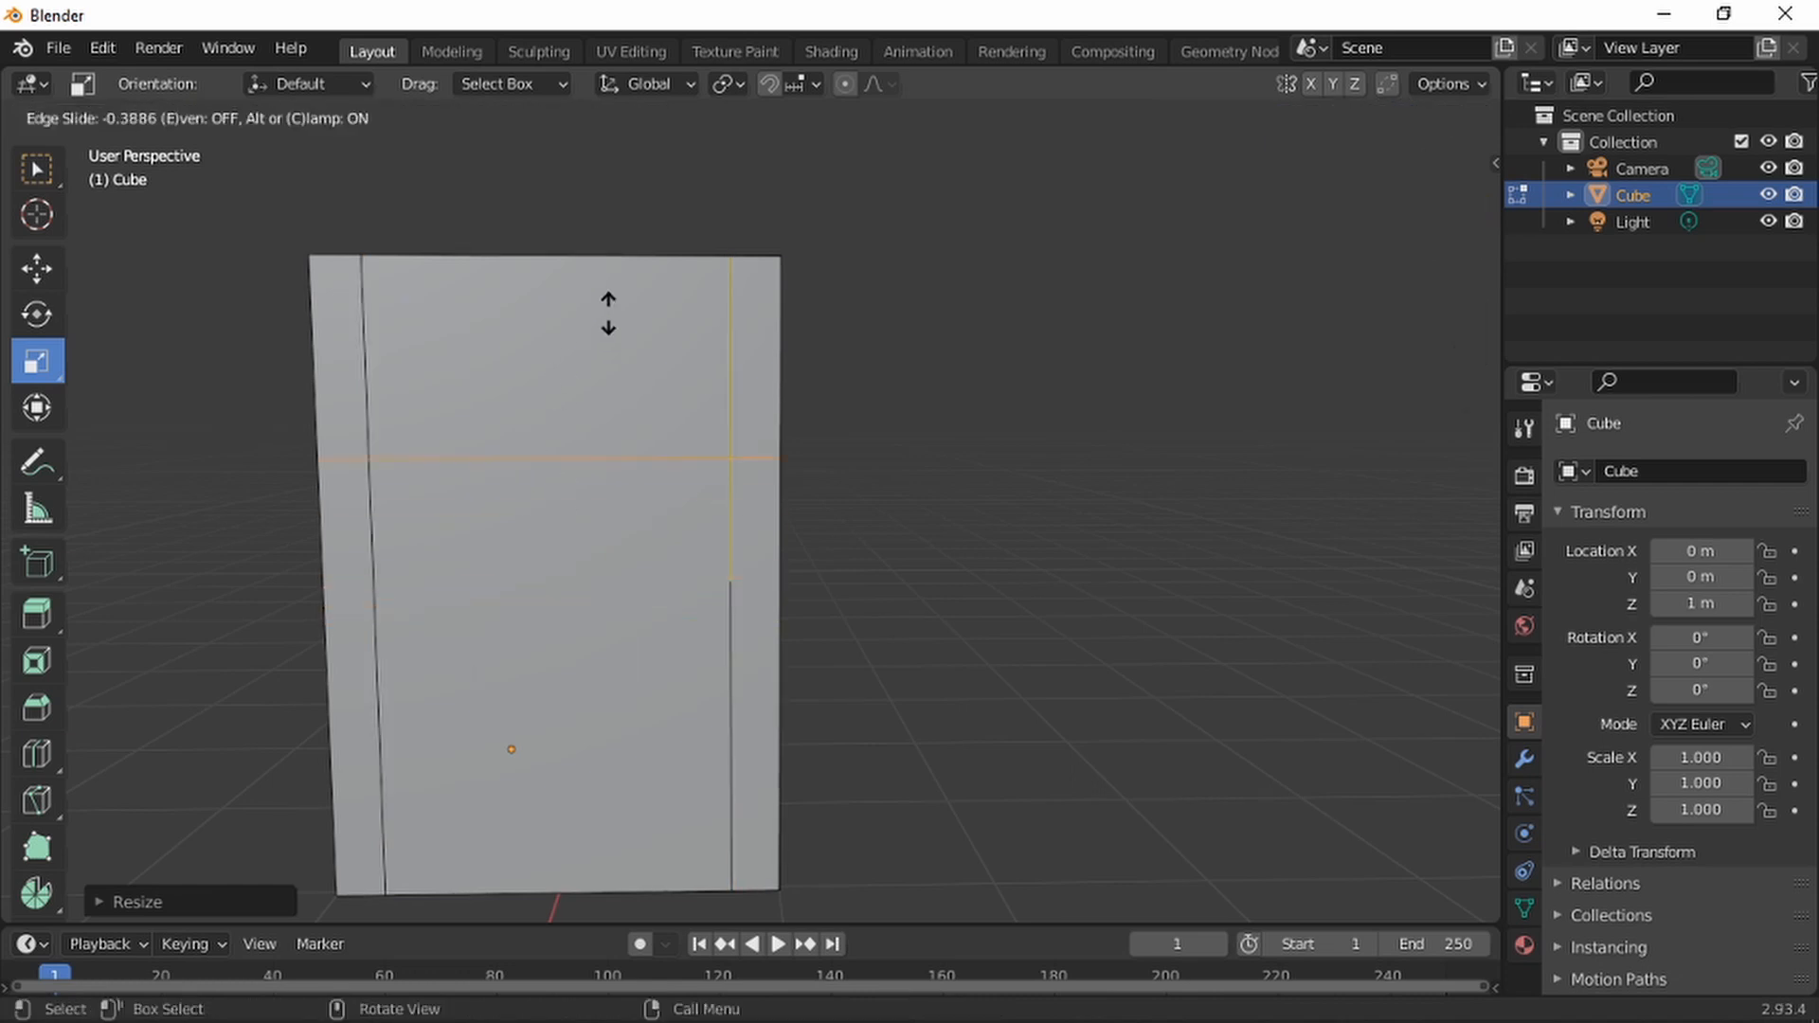
pyautogui.click(691, 204)
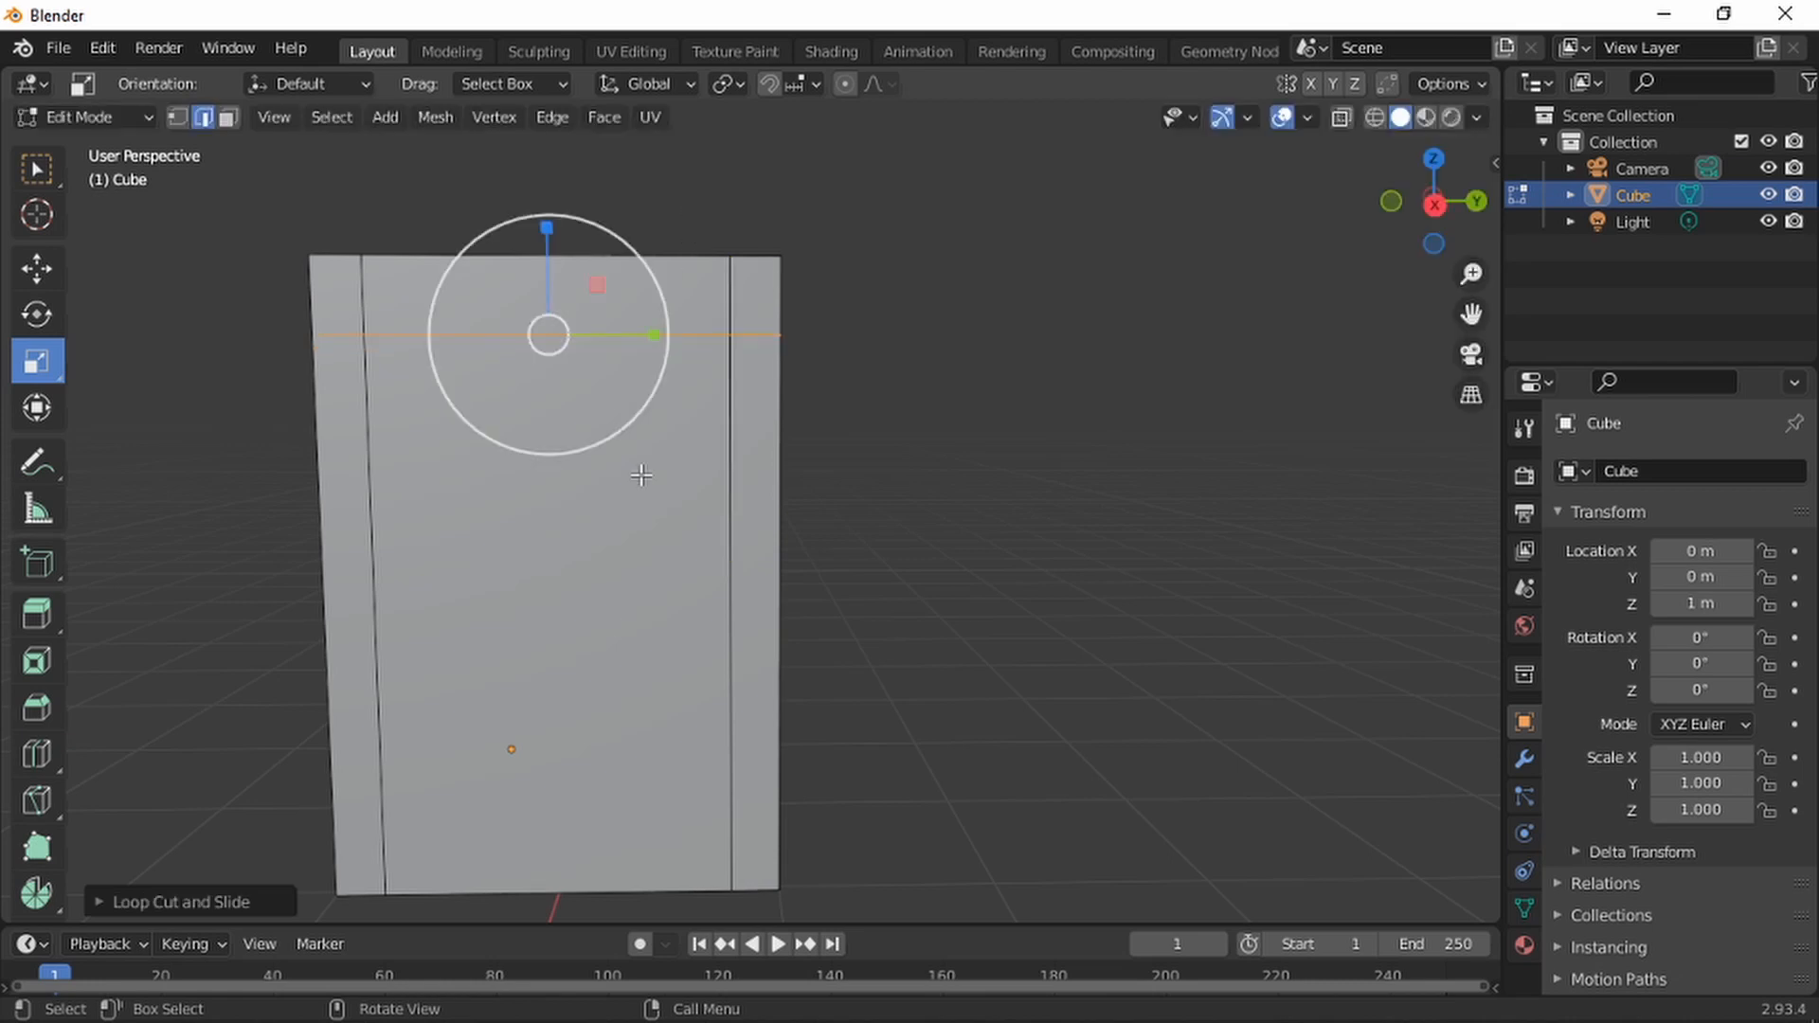
pyautogui.hotkey('ctrl', 'r')
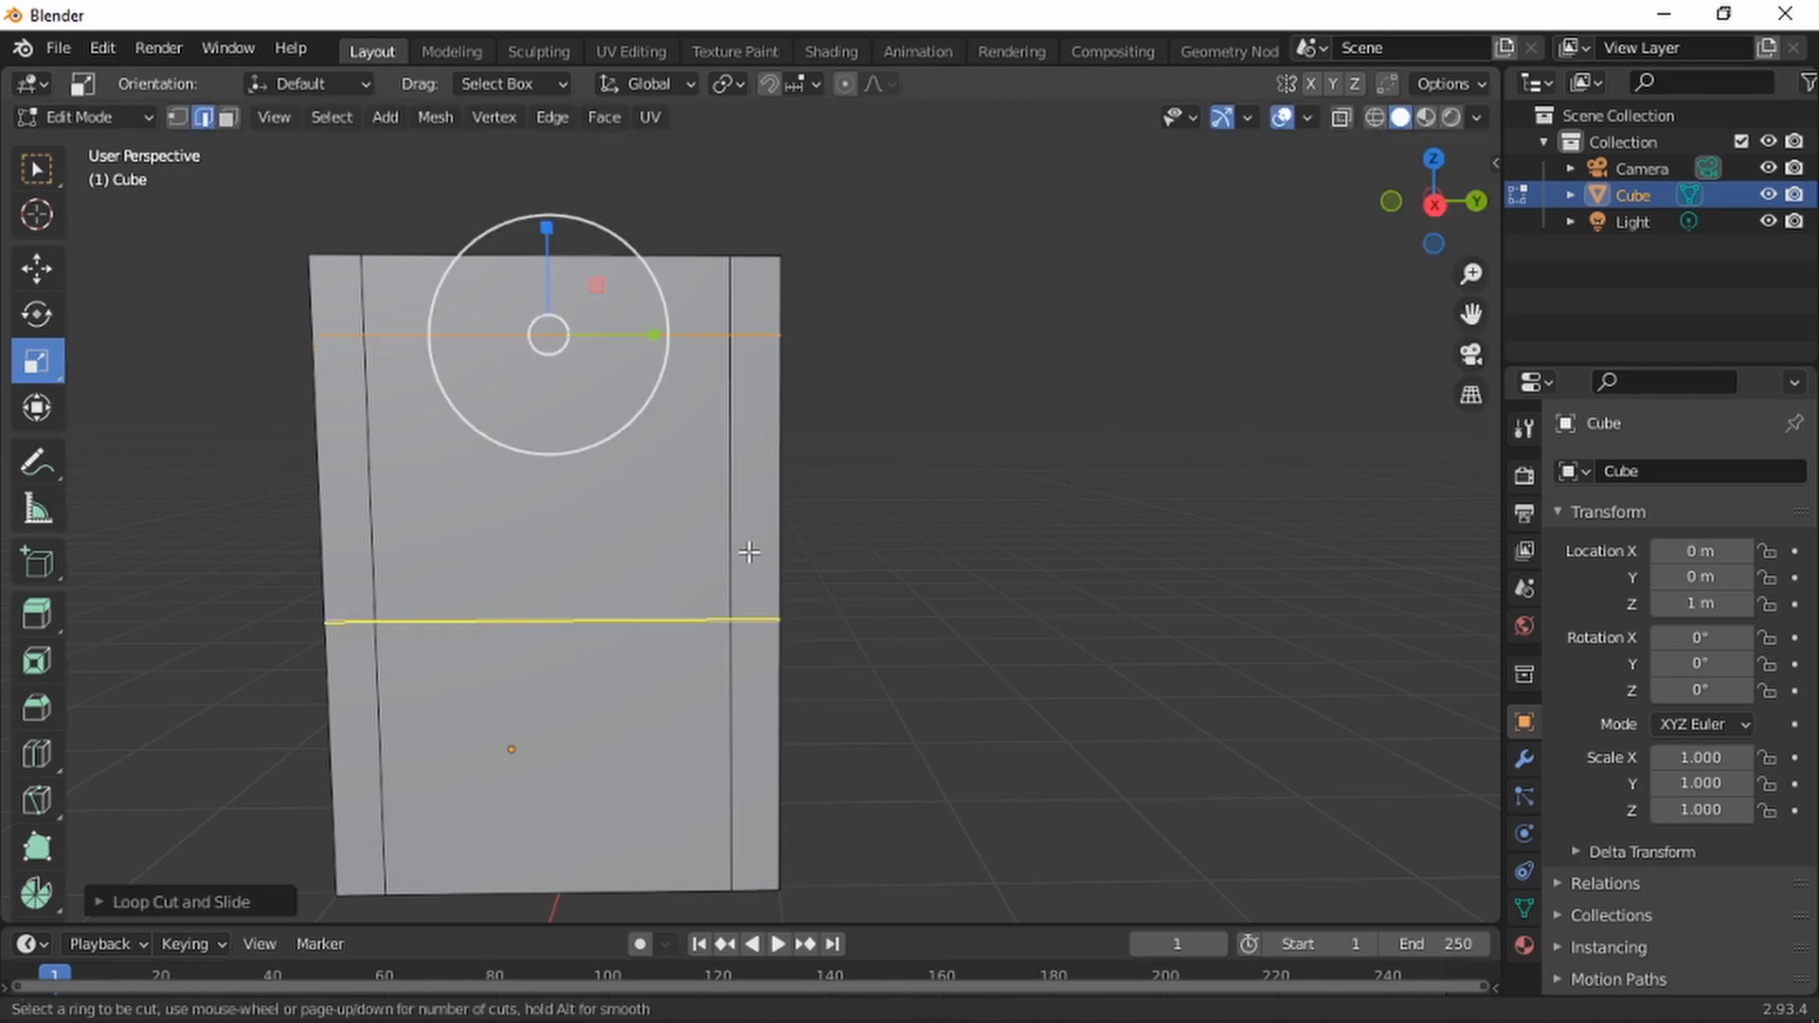
pyautogui.click(749, 551)
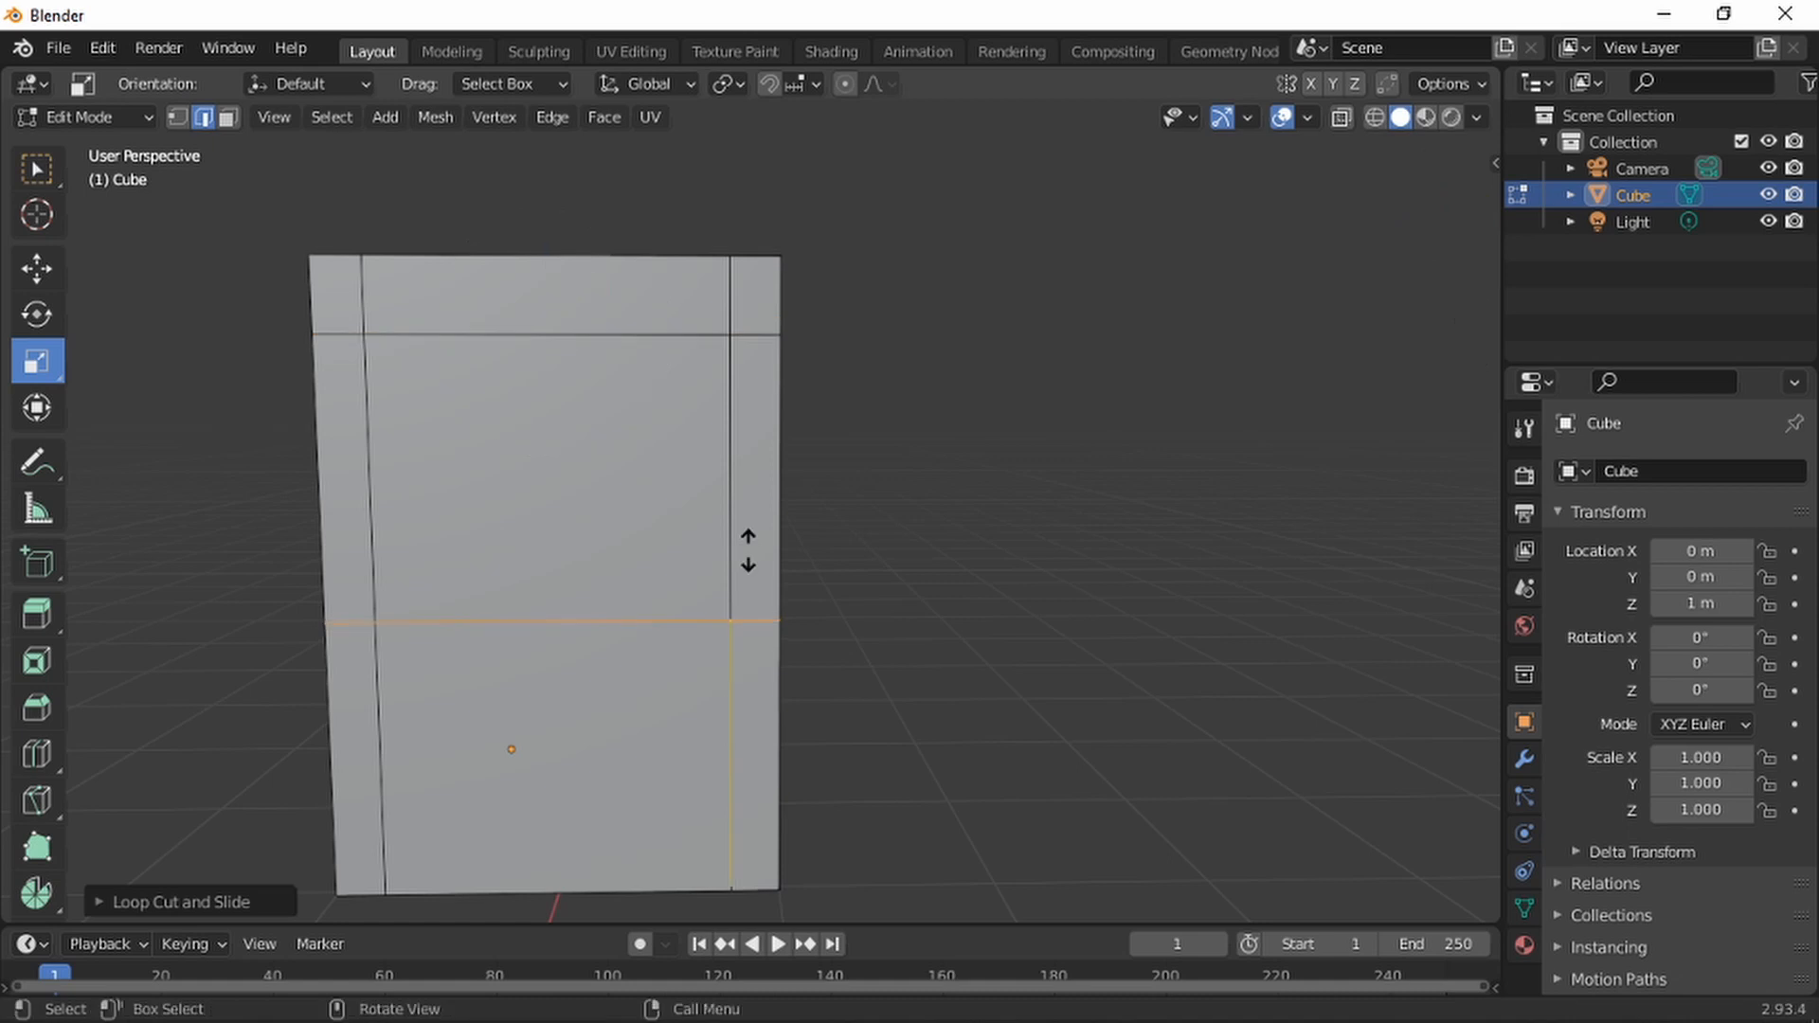
pyautogui.click(739, 808)
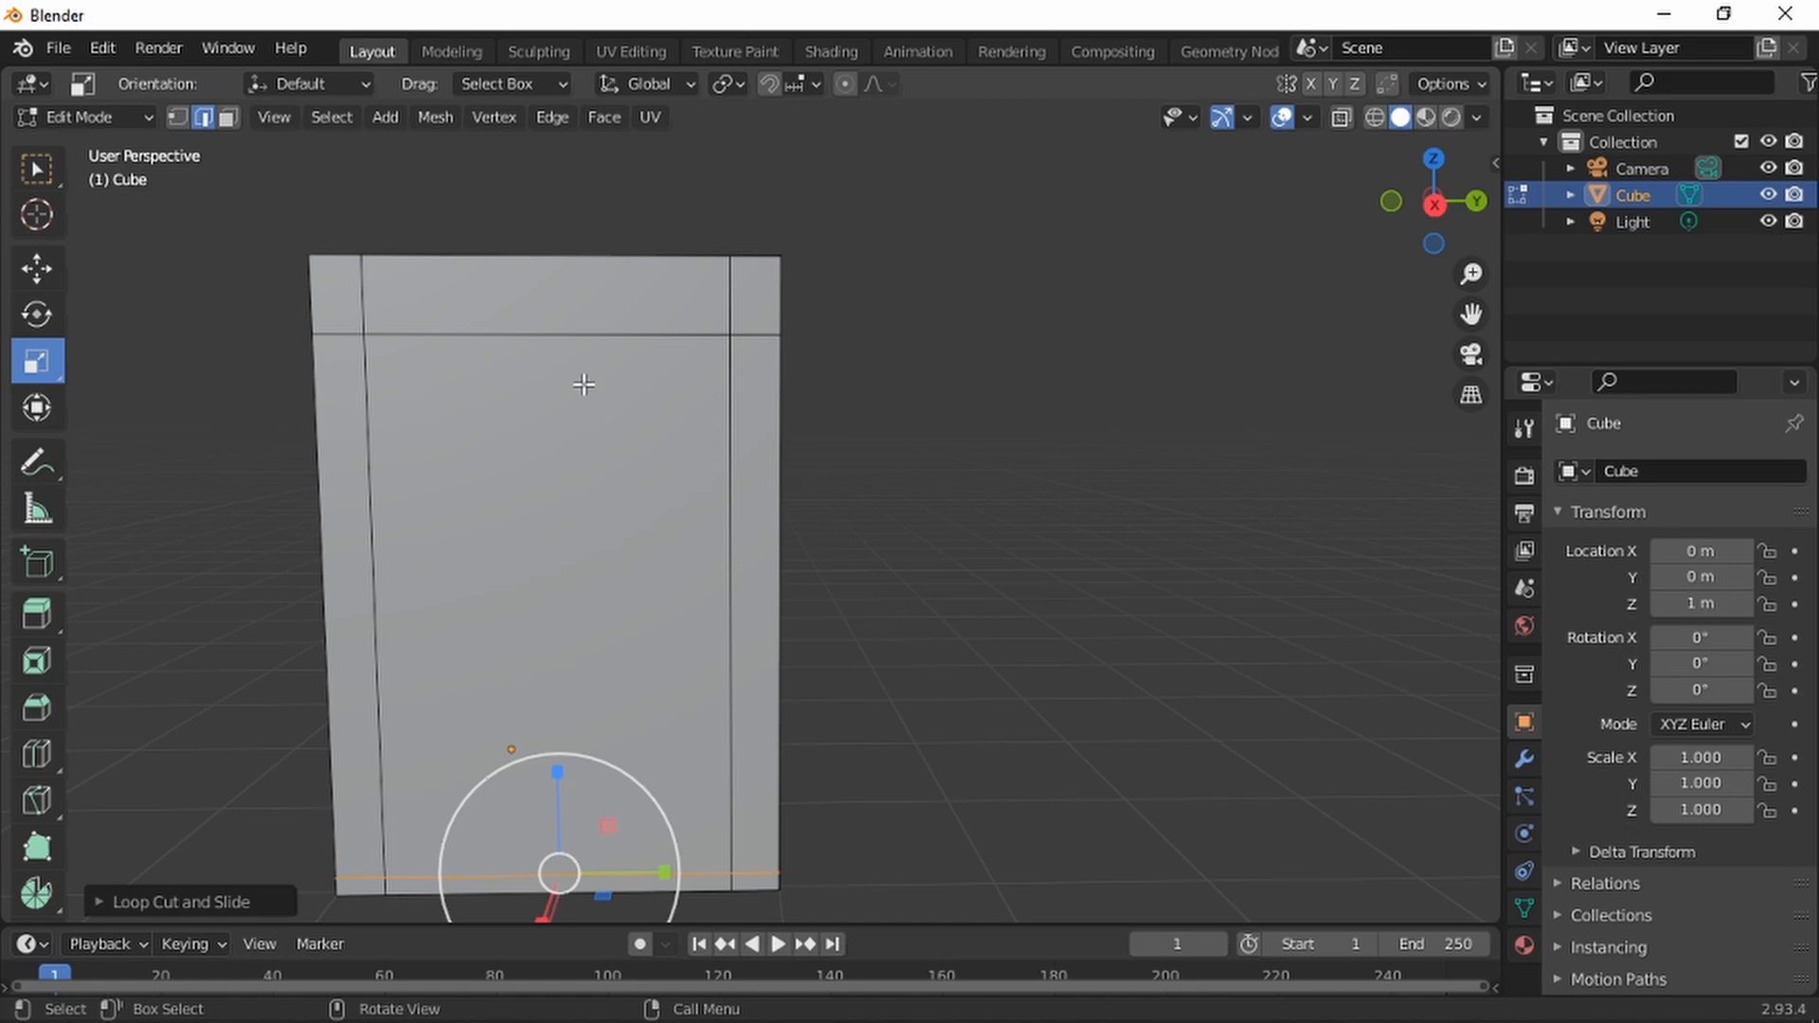
# Add a vertical loop cut down the middle of the panel without sliding it
pyautogui.hotkey('ctrl', 'r')
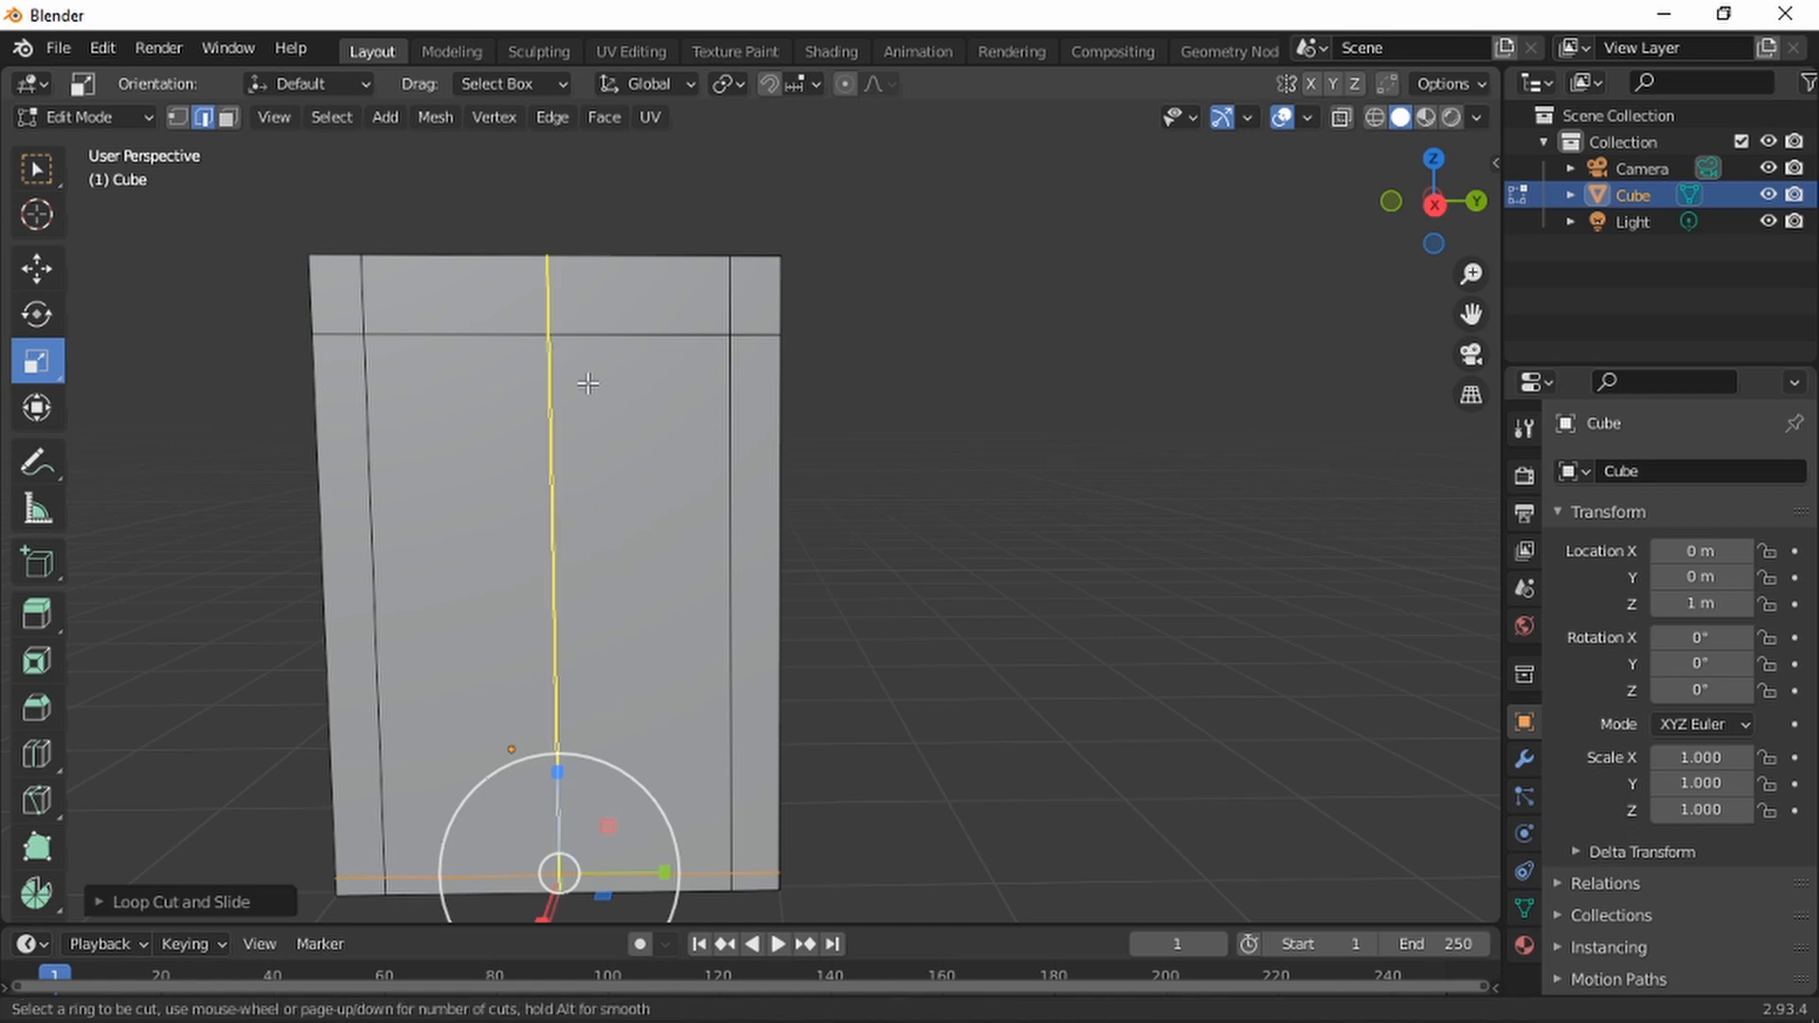
pyautogui.click(607, 335)
pyautogui.rightClick(650, 337)
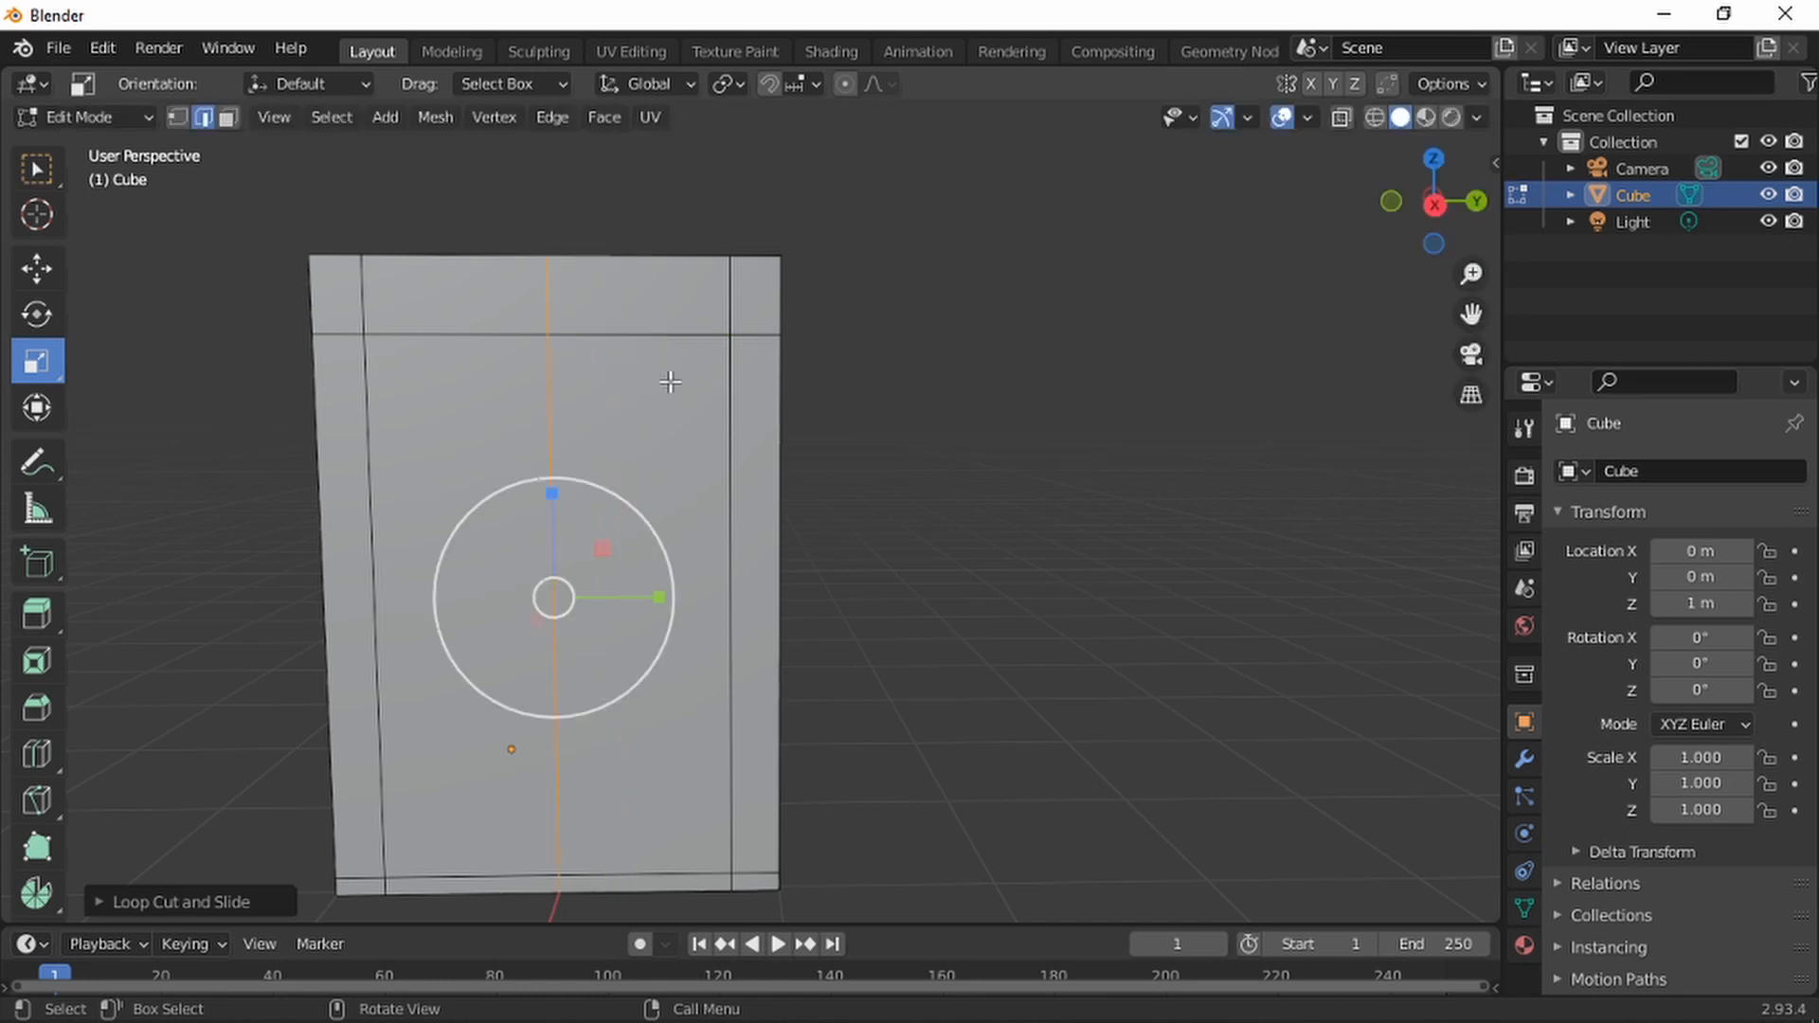
# Add a vertical loop cut midway between the centre line and the side cut on each half of the panel
pyautogui.hotkey('ctrl', 'r')
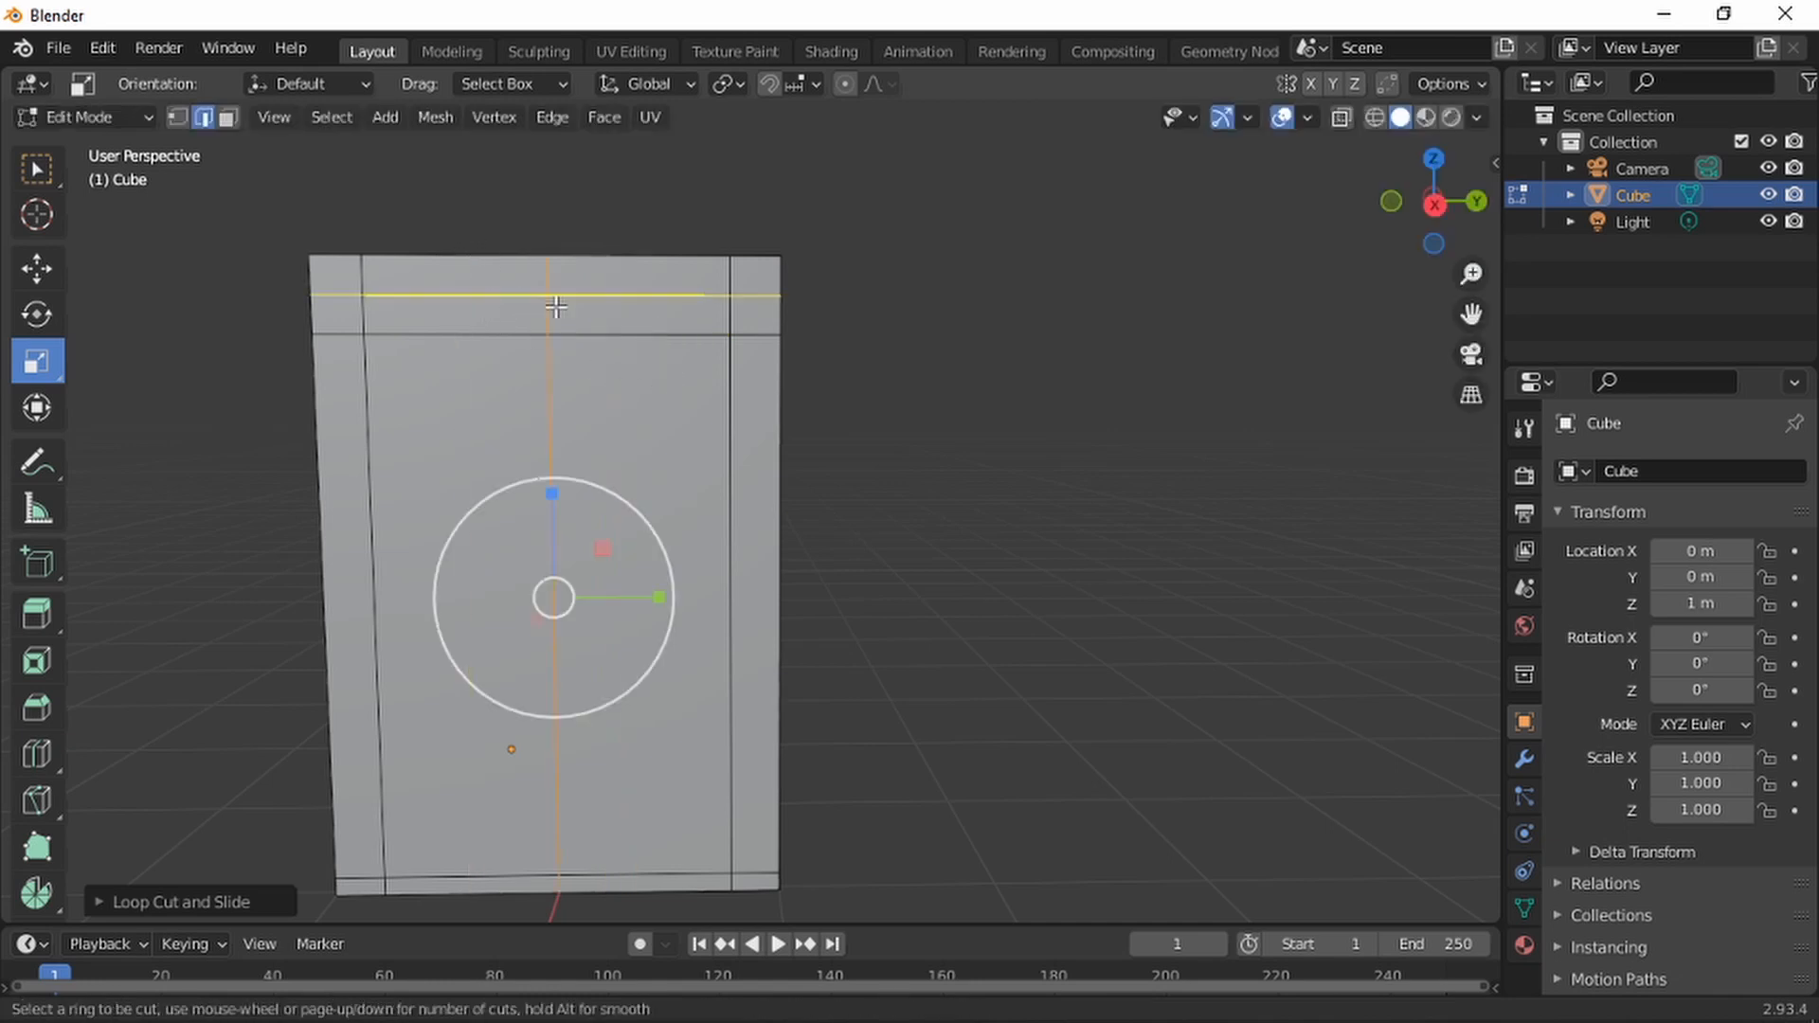
pyautogui.click(468, 273)
pyautogui.rightClick(469, 272)
pyautogui.press('g')
pyautogui.press('g')
pyautogui.rightClick(434, 259)
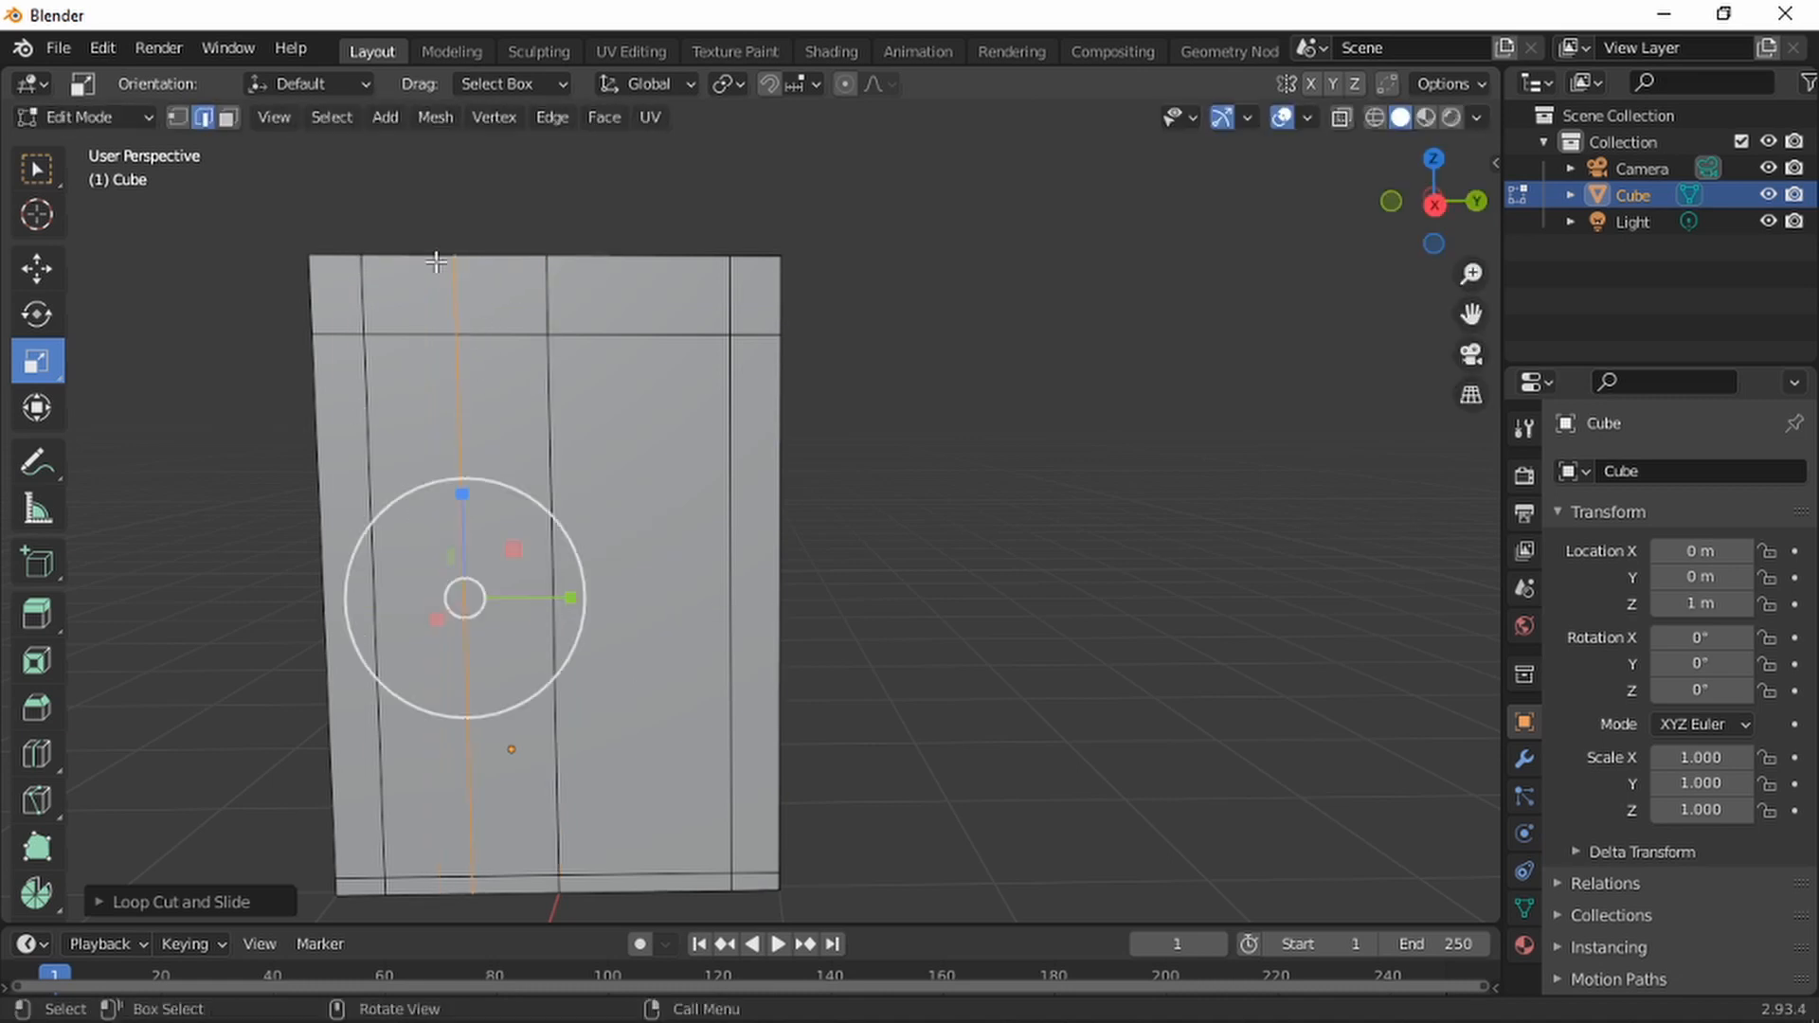
pyautogui.press('ctrl')
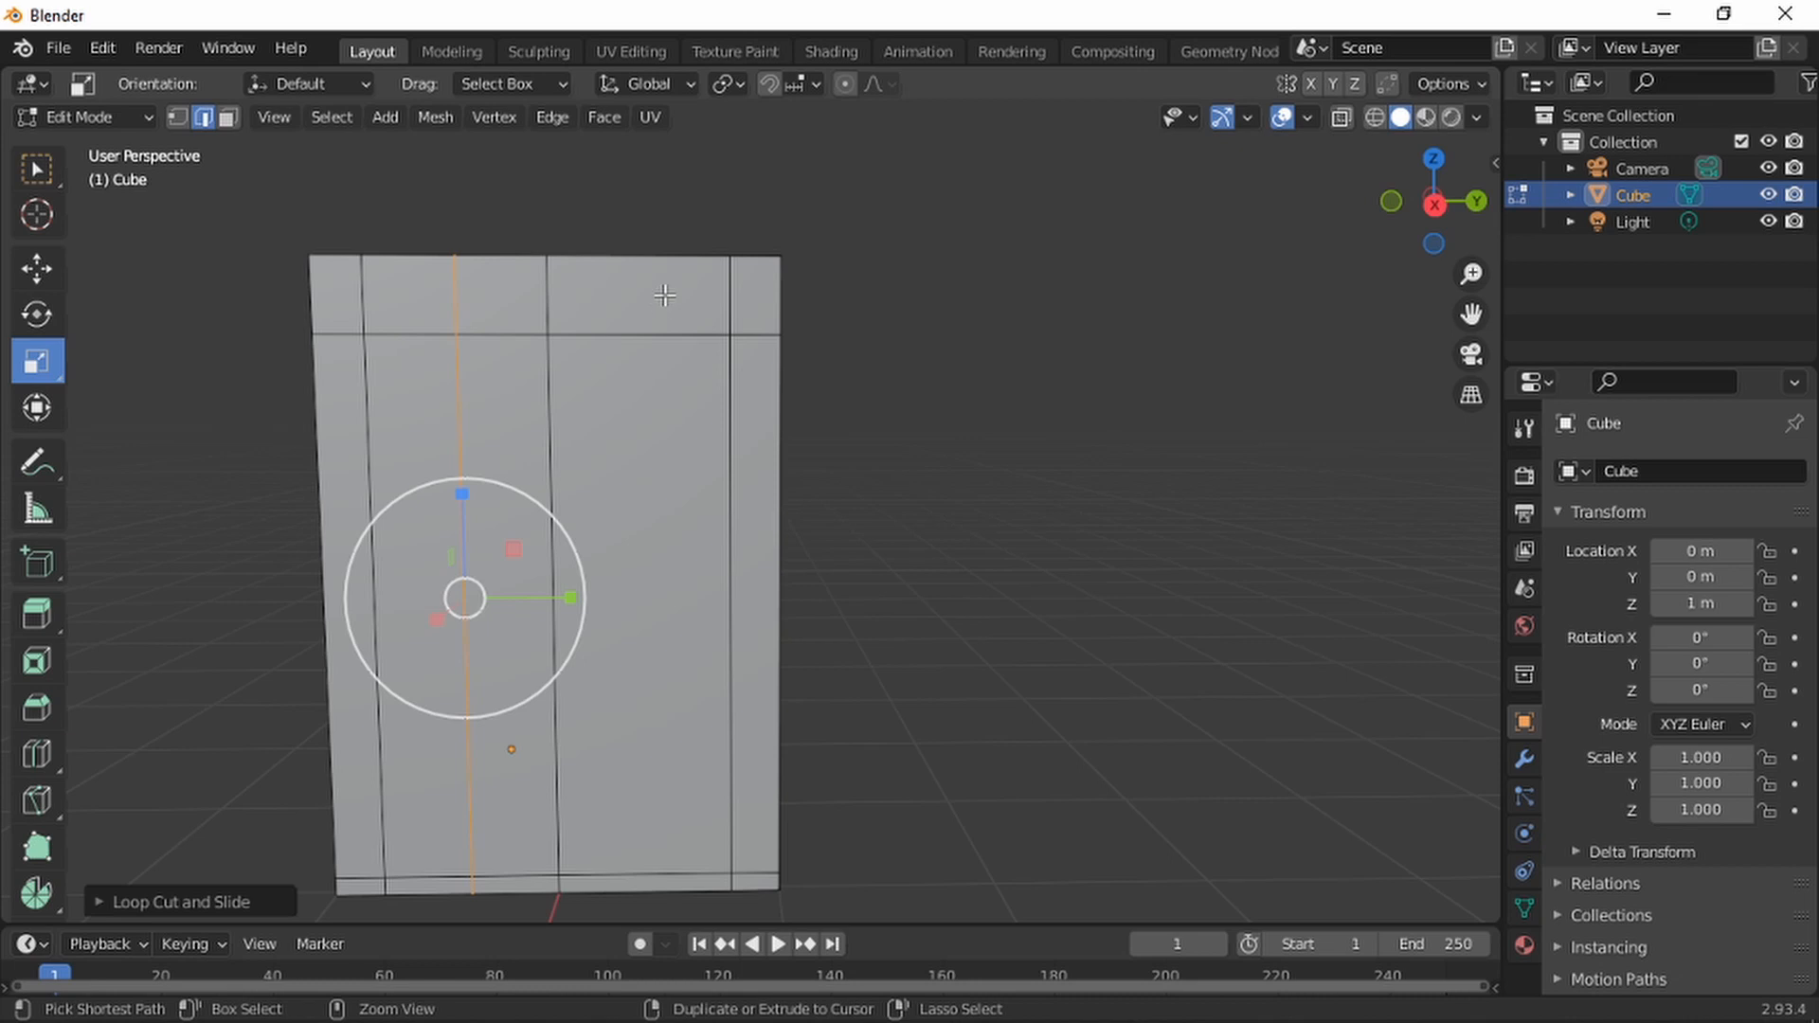
pyautogui.hotkey('ctrl', 'r')
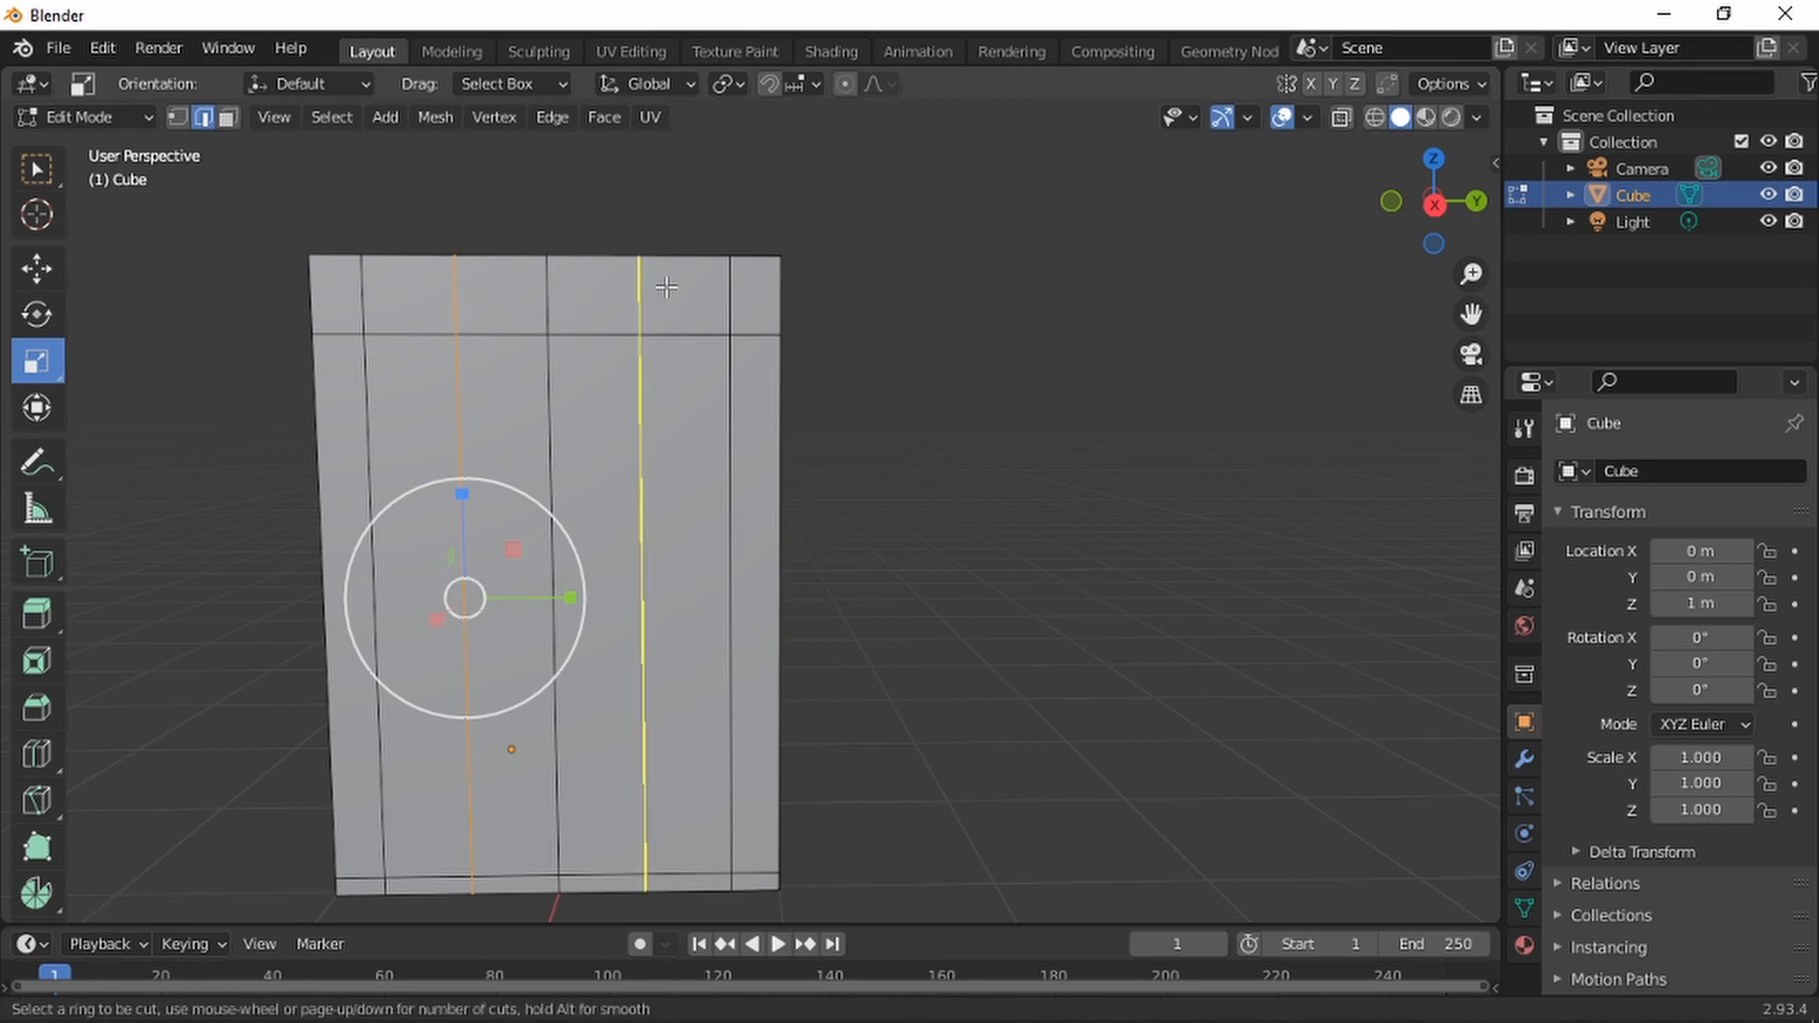
pyautogui.click(666, 287)
pyautogui.click(706, 302)
pyautogui.scroll(-1, 687, 329)
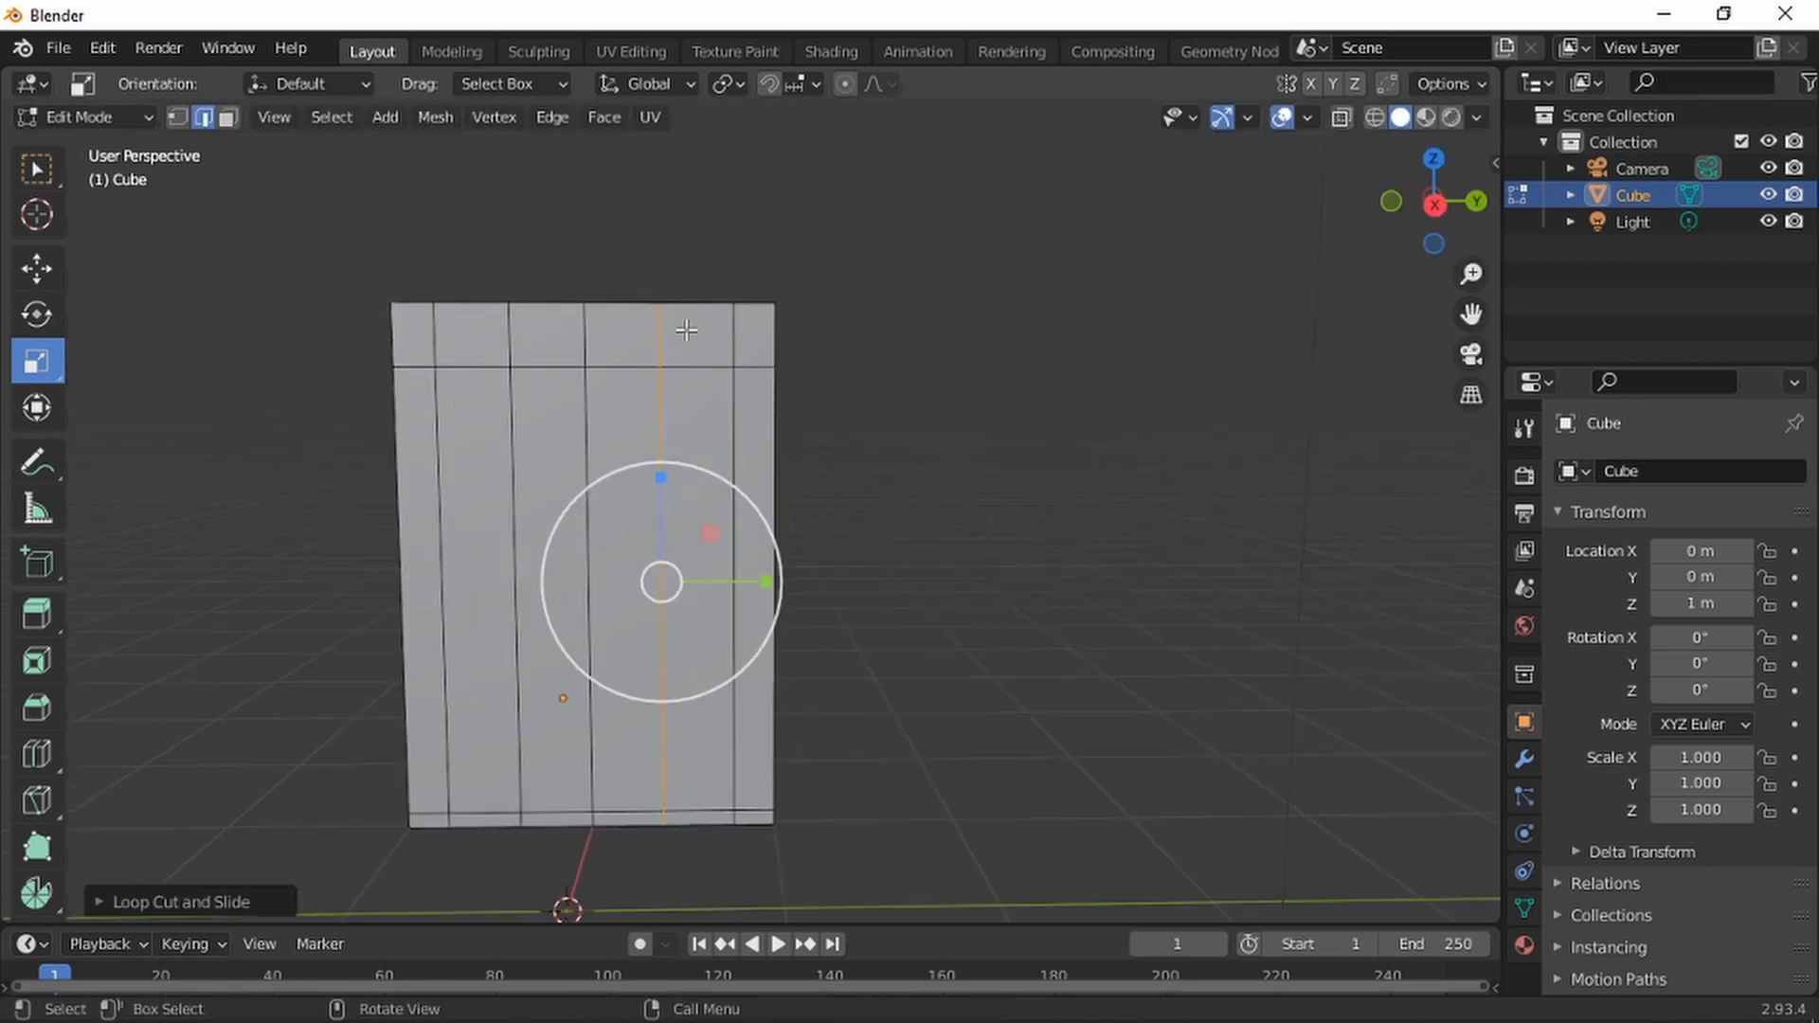
# Add a horizontal loop cut across the panel midway between the upper and lower horizontal cuts
pyautogui.moveTo(736, 433); pyautogui.dragTo(651, 436, button='middle')
pyautogui.hotkey('ctrl', 'r')
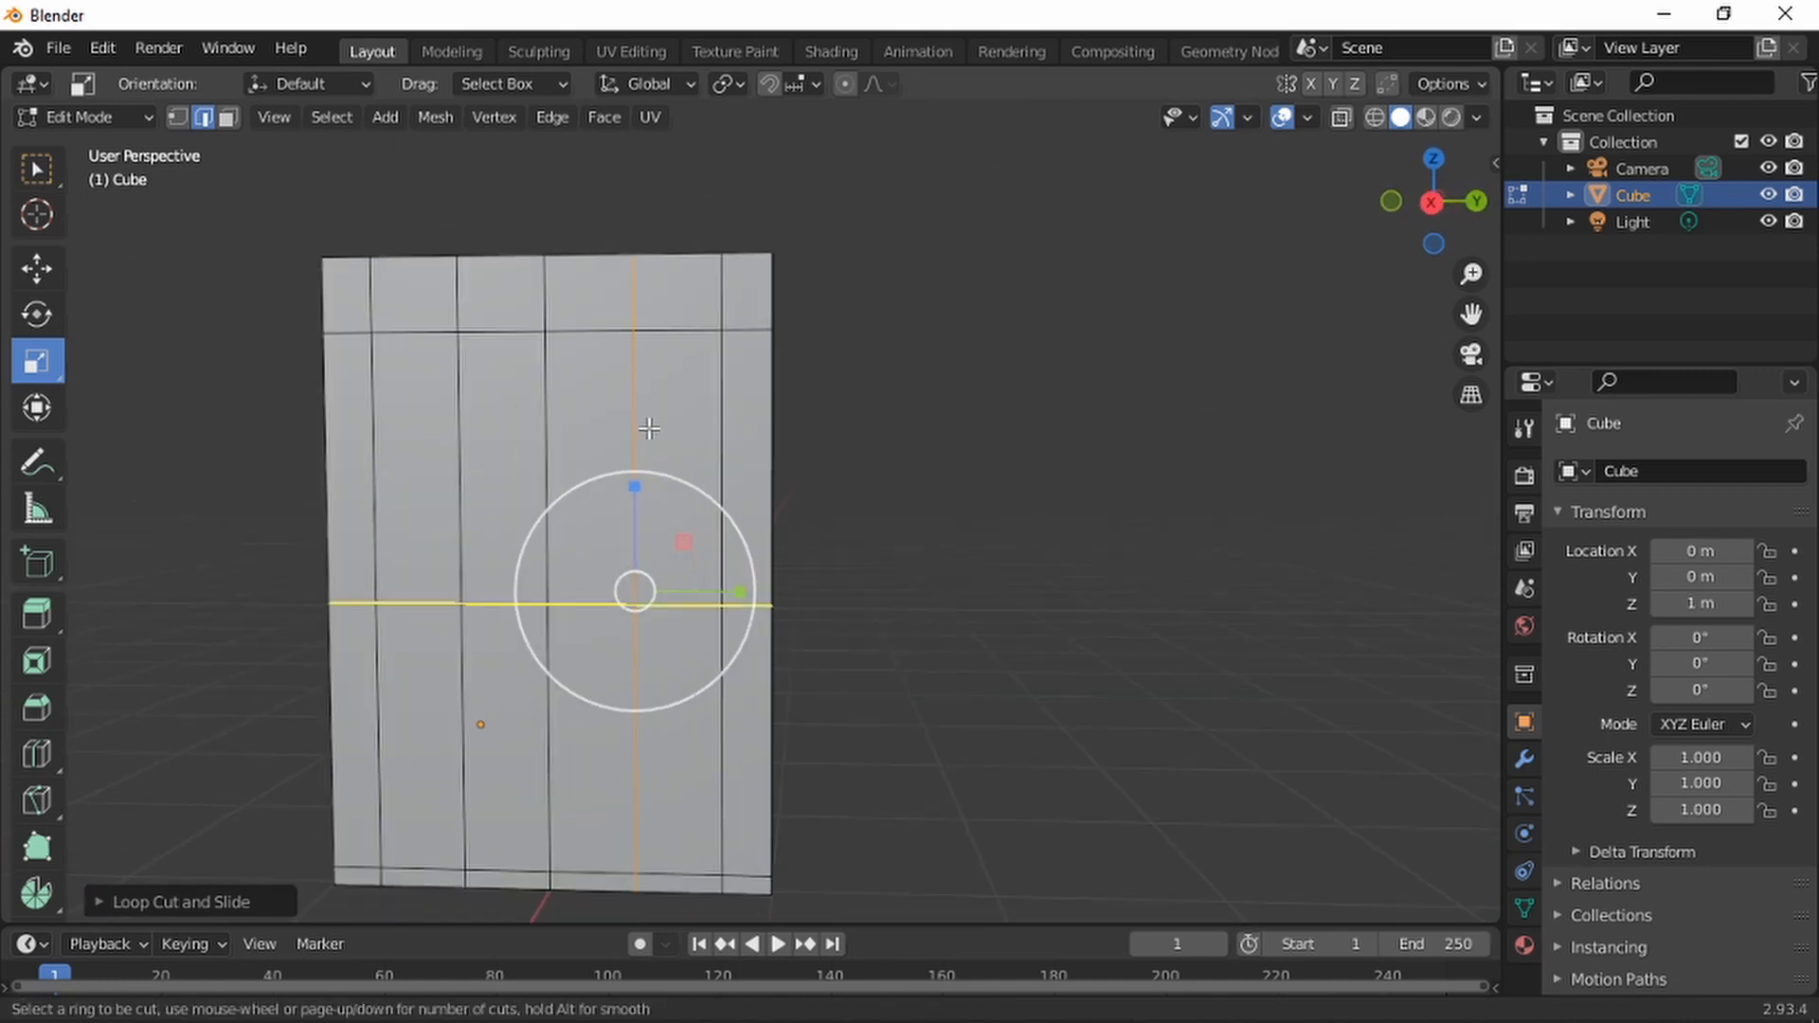
pyautogui.click(786, 590)
pyautogui.click(776, 483)
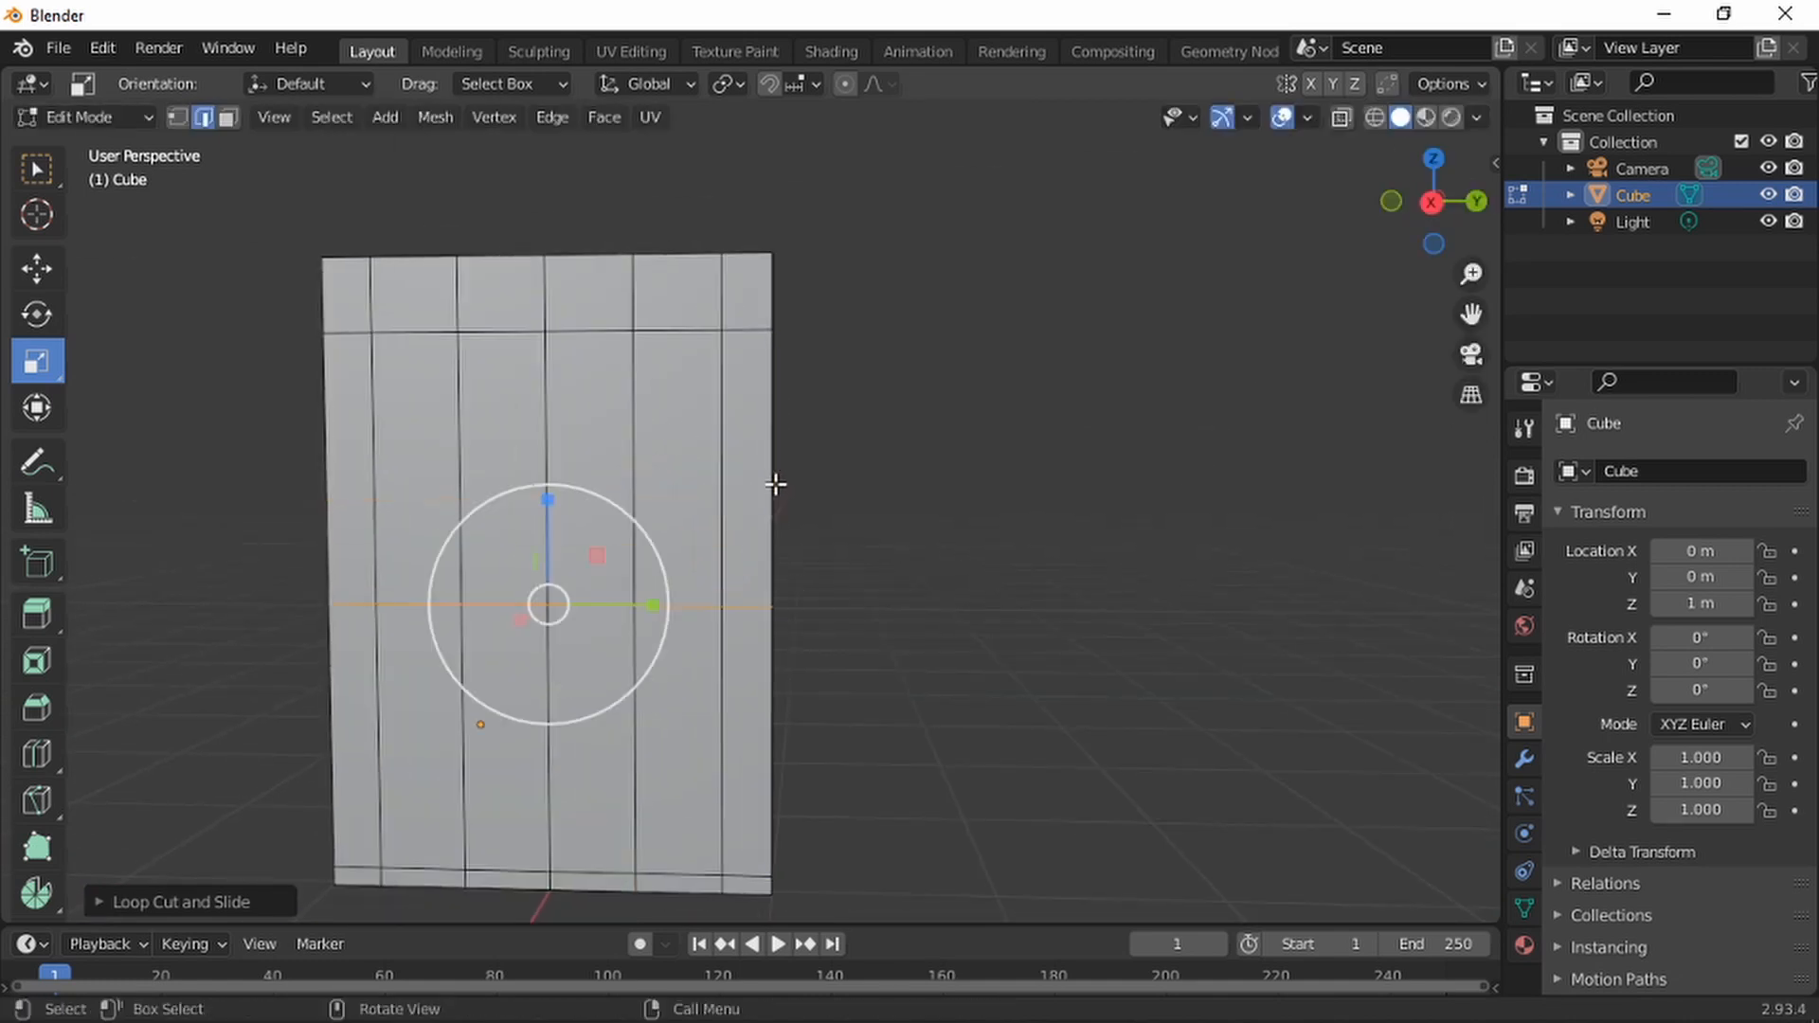
pyautogui.scroll(-1, 783, 455)
pyautogui.moveTo(783, 455); pyautogui.dragTo(771, 499, button='middle')
pyautogui.scroll(3, 658, 485)
pyautogui.keyDown('shift'); pyautogui.moveTo(658, 485); pyautogui.dragTo(772, 442, button='middle'); pyautogui.keyUp('shift')
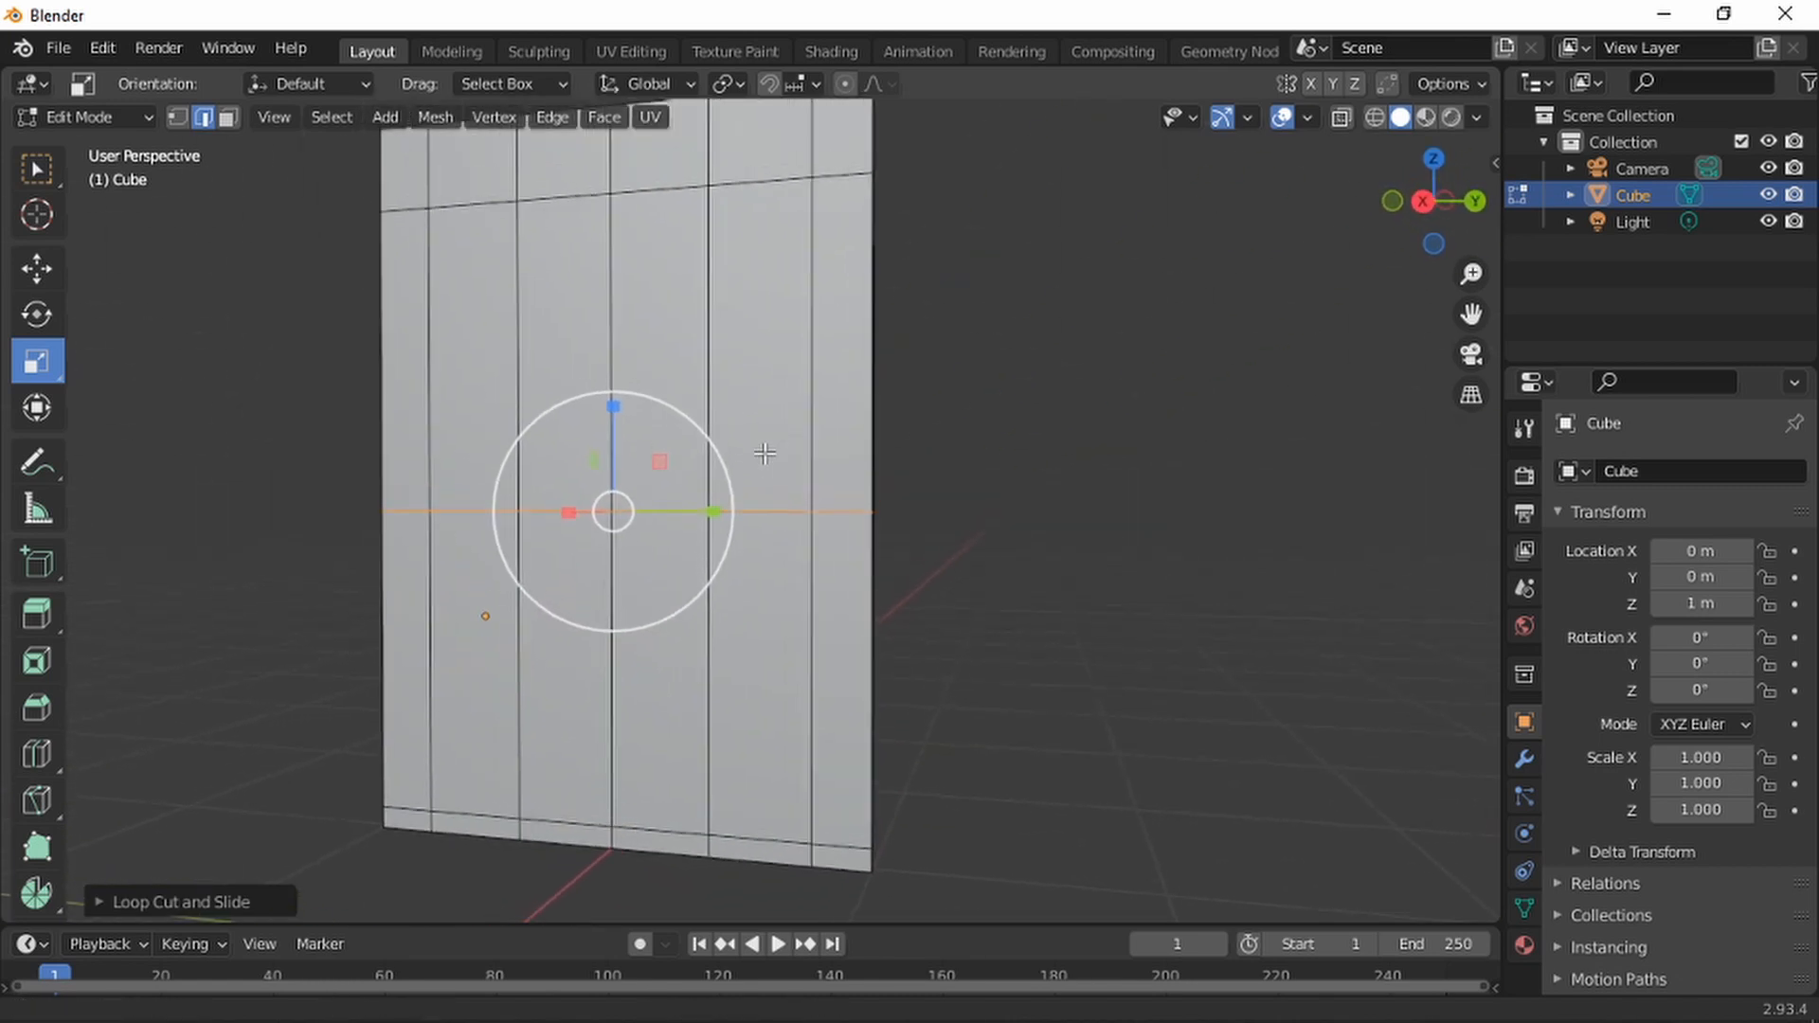
# Select the four front faces in the two middle columns below the central horizontal cut, down to the bottom edge
pyautogui.click(38, 273)
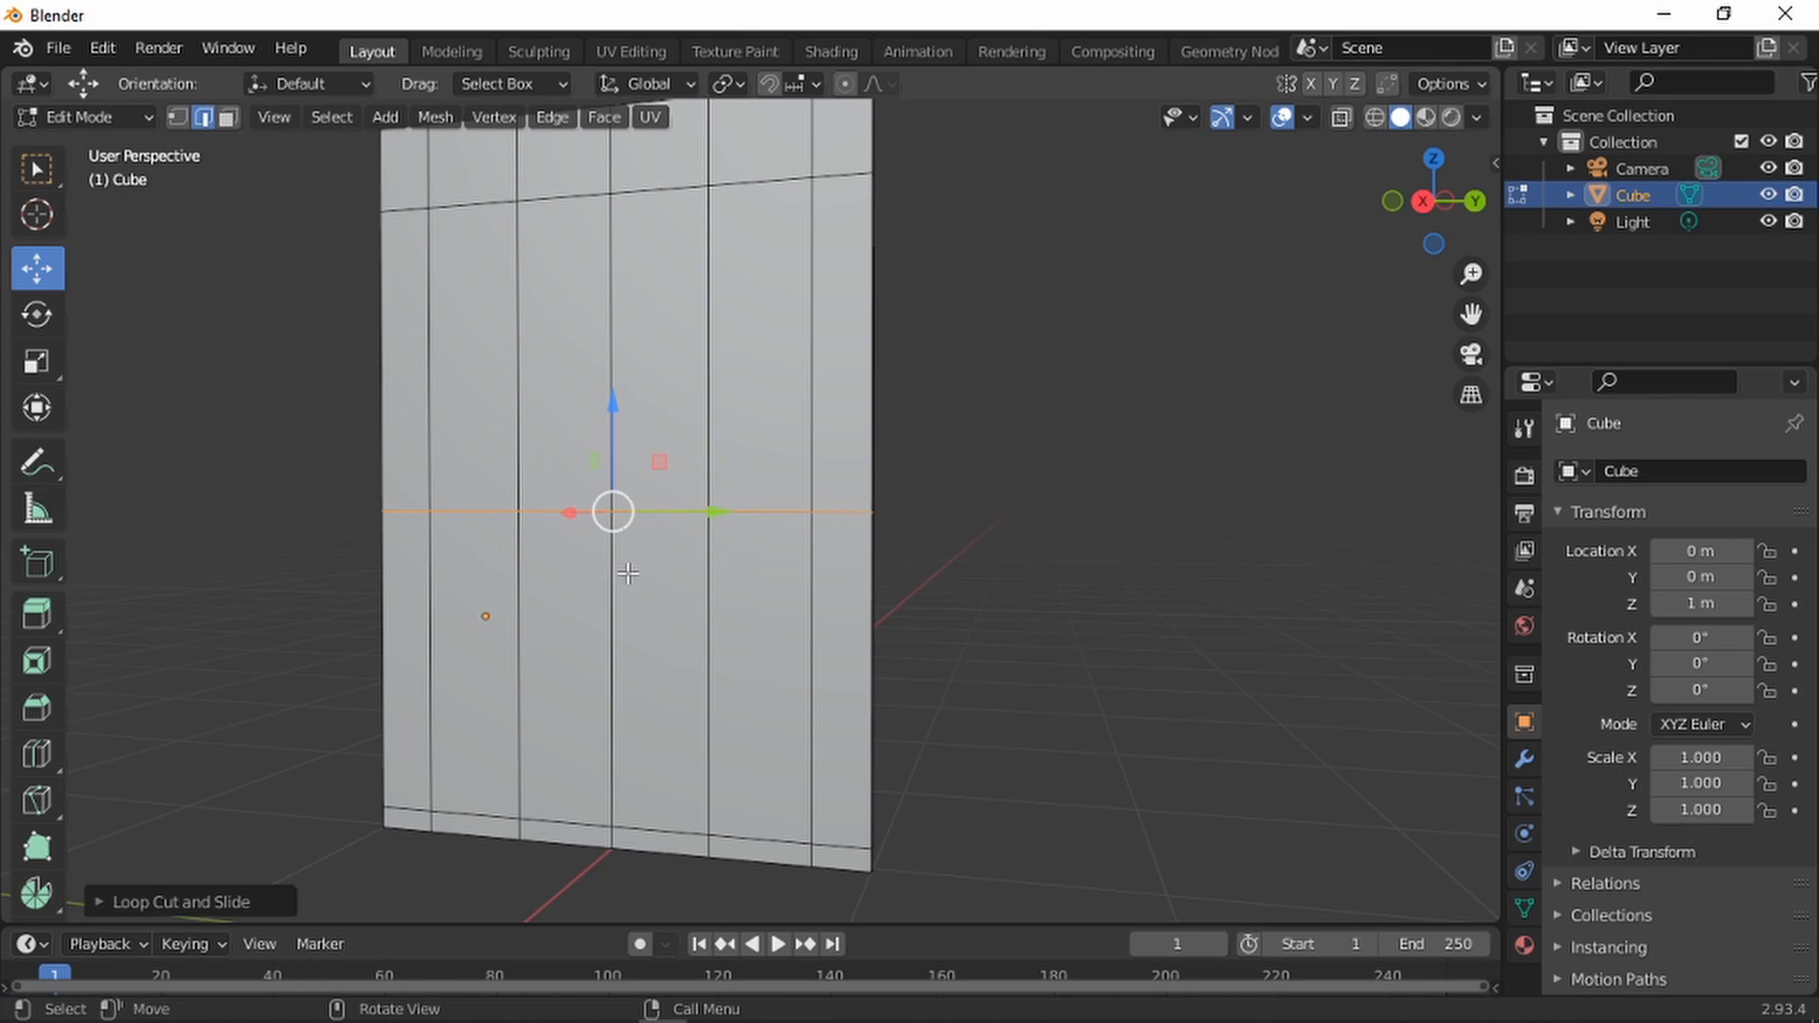
pyautogui.press('3')
pyautogui.click(650, 847)
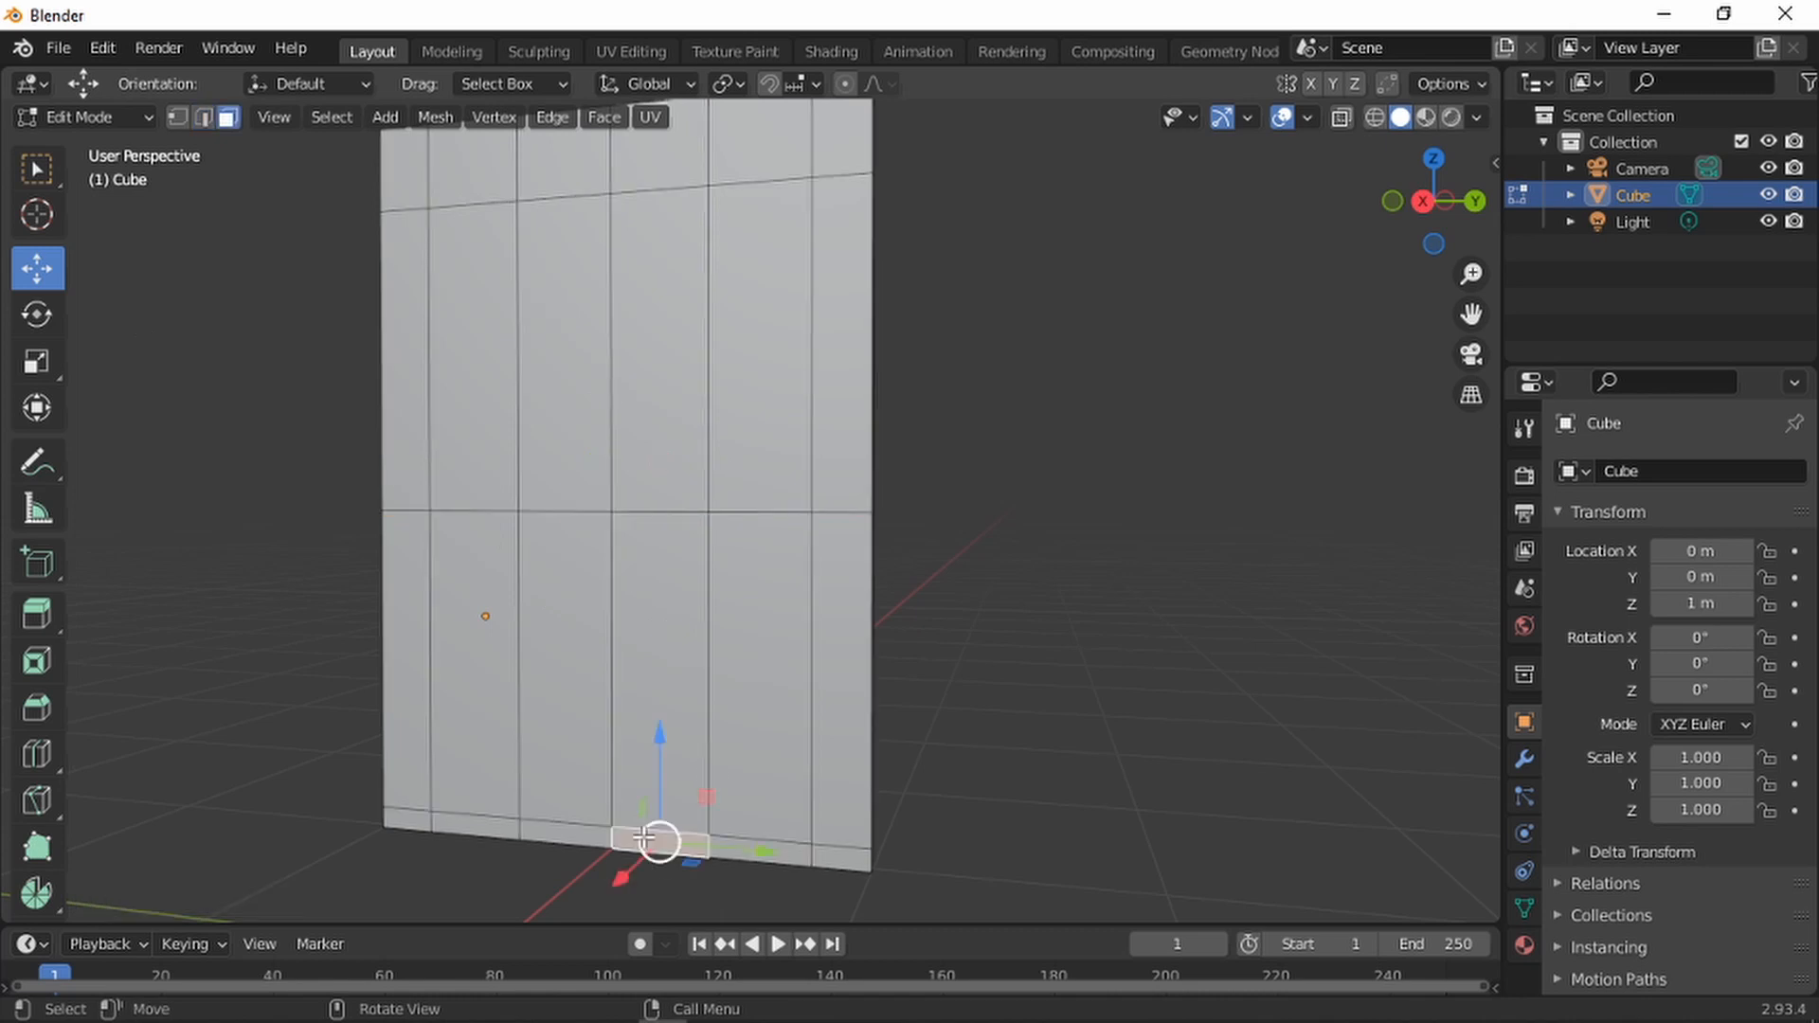
pyautogui.keyDown('shift'); pyautogui.click(582, 830); pyautogui.keyUp('shift')
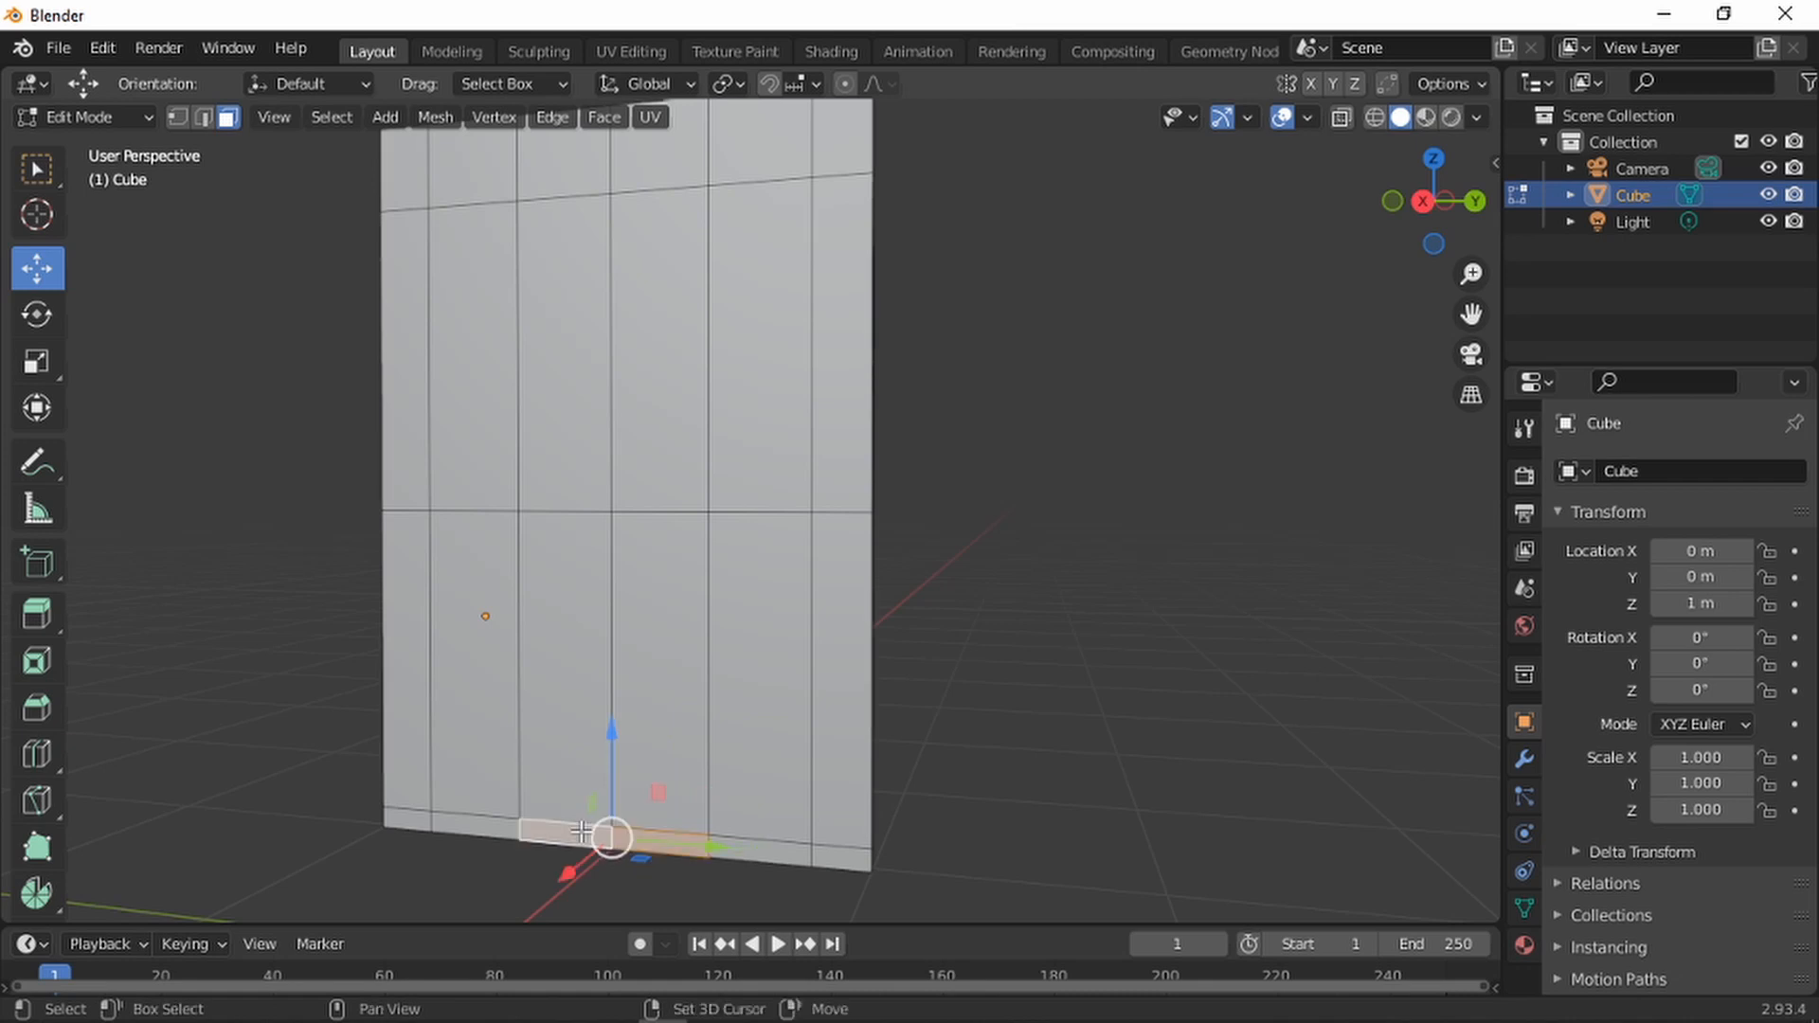
pyautogui.keyDown('shift'); pyautogui.click(576, 753); pyautogui.keyUp('shift')
pyautogui.keyDown('shift'); pyautogui.click(659, 749); pyautogui.keyUp('shift')
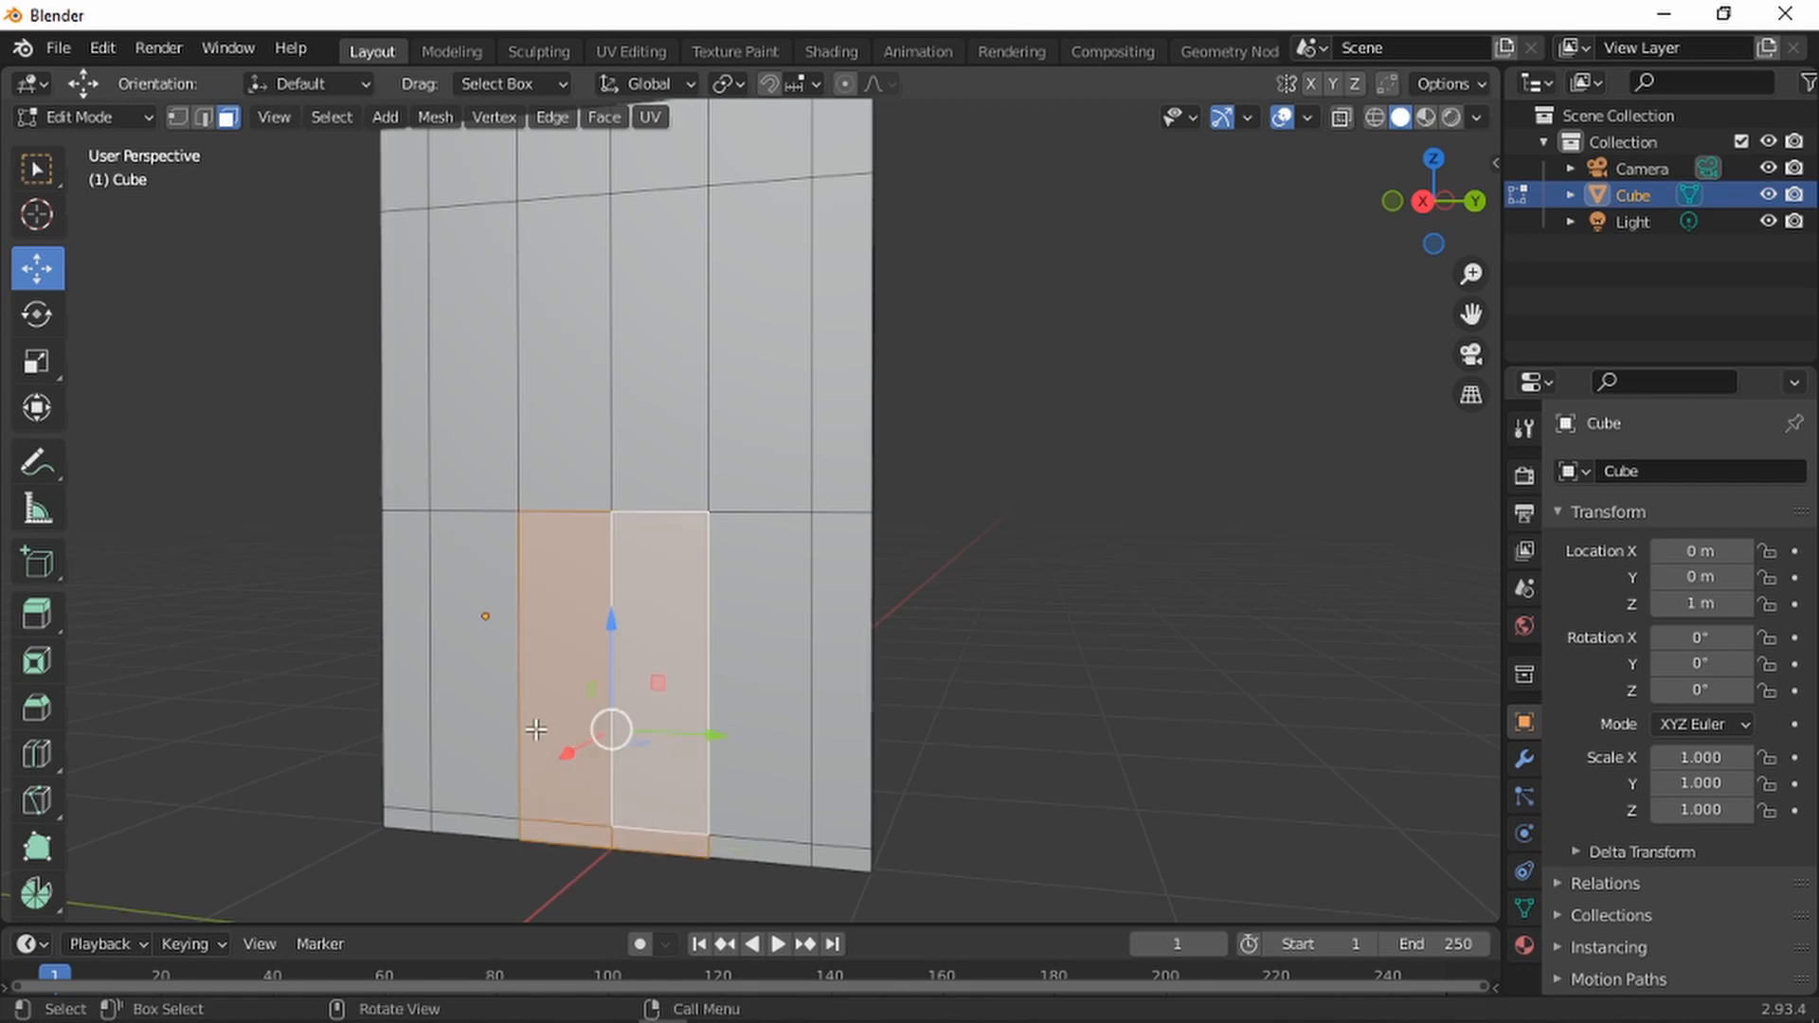
# Add the four matching faces on the panel's back side to the selection
pyautogui.moveTo(742, 713); pyautogui.dragTo(715, 647, button='middle')
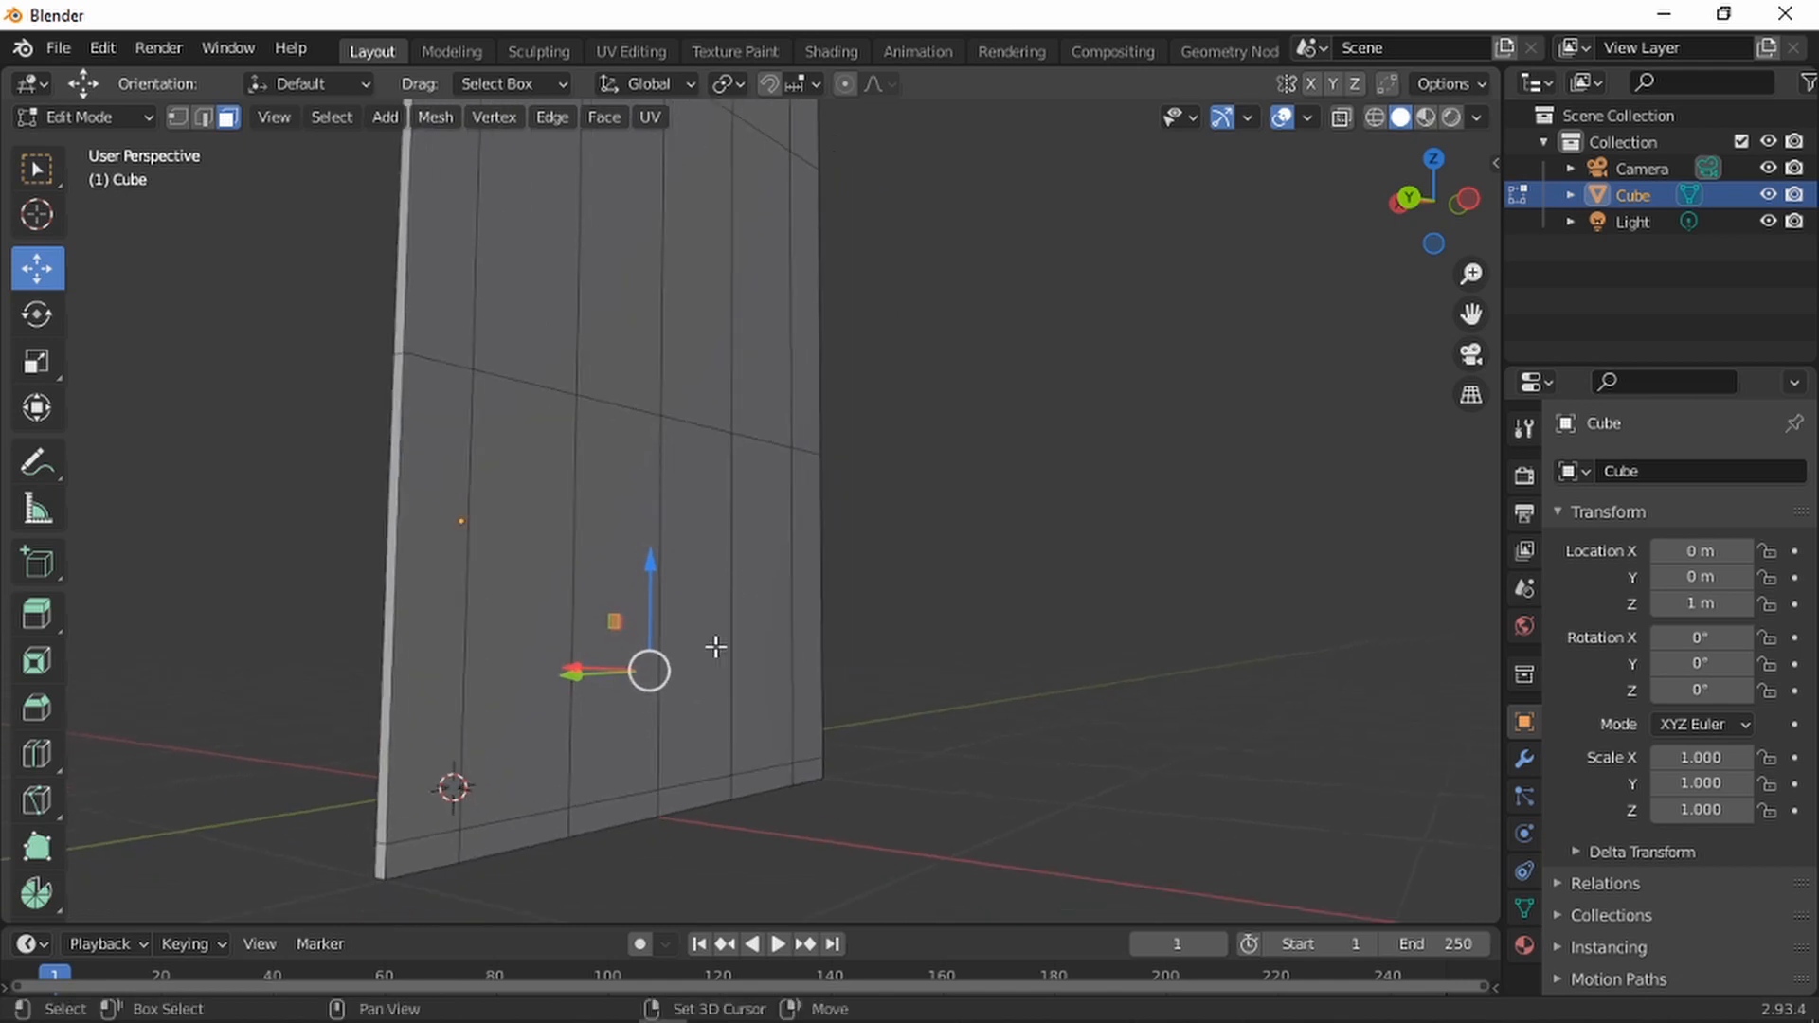
pyautogui.click(613, 731)
pyautogui.keyDown('shift'); pyautogui.click(698, 735); pyautogui.keyUp('shift')
pyautogui.keyDown('shift'); pyautogui.click(657, 803); pyautogui.keyUp('shift')
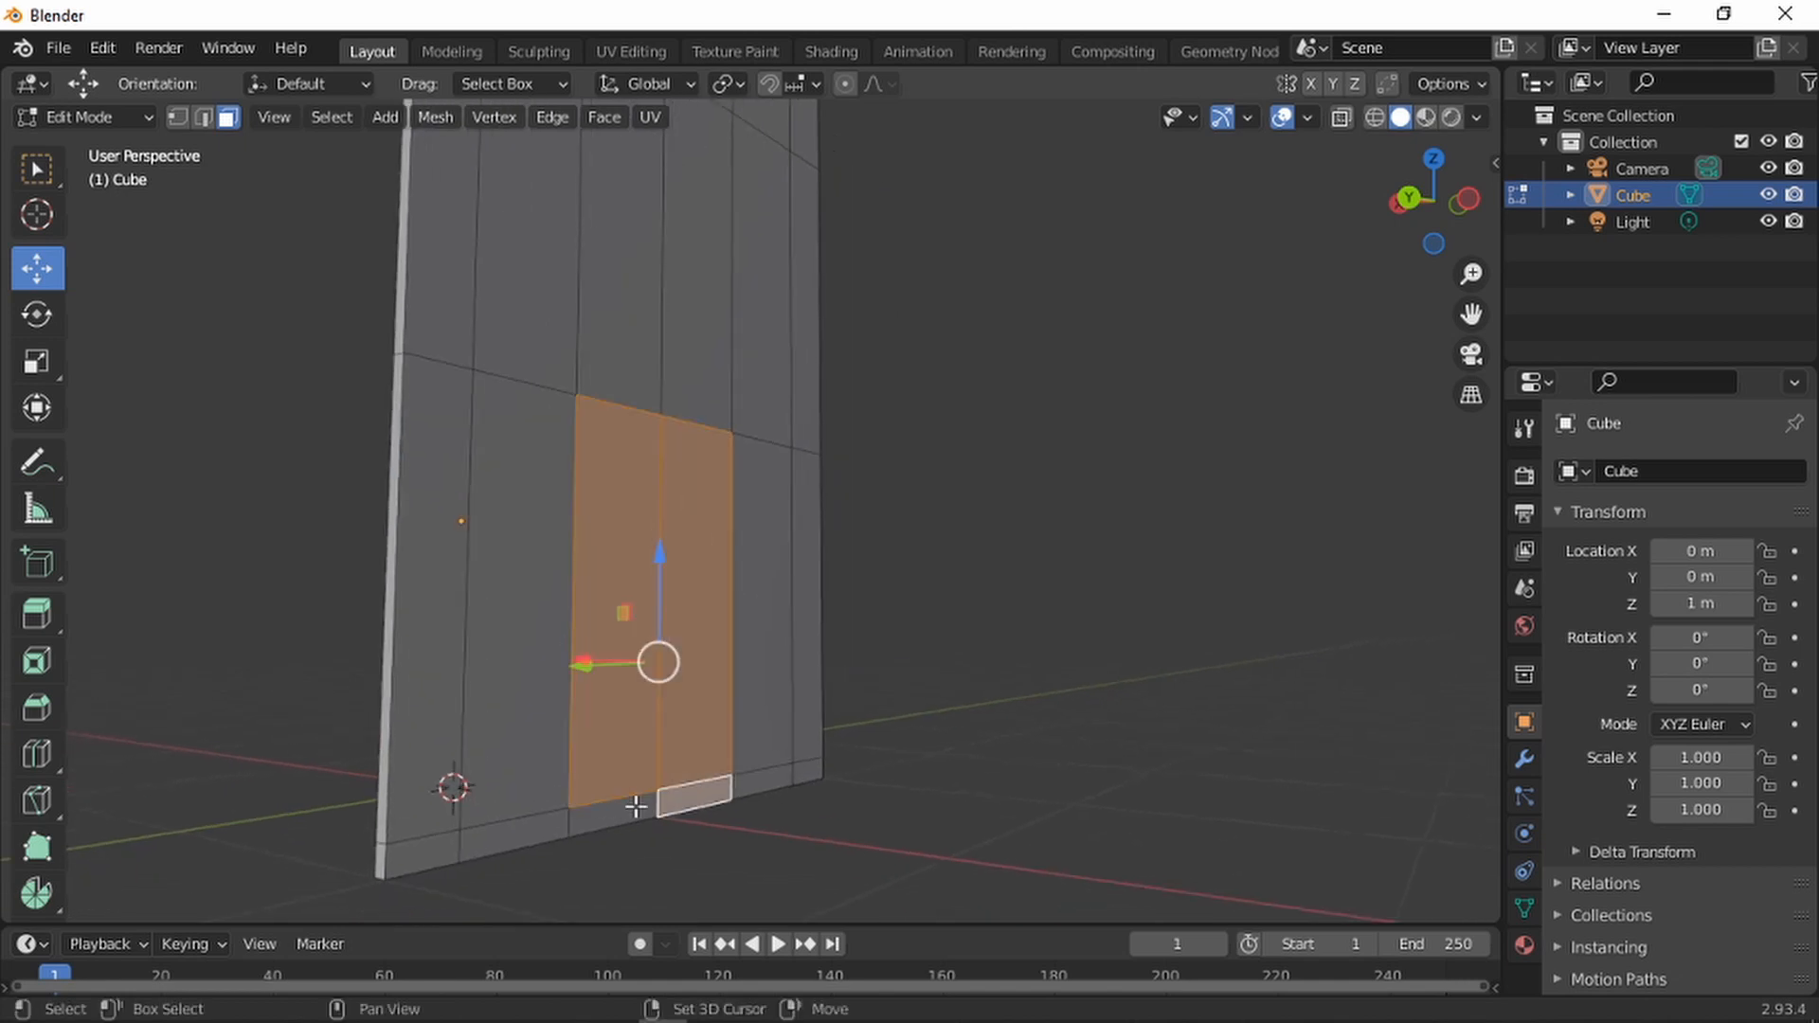
pyautogui.keyDown('shift'); pyautogui.click(636, 806); pyautogui.keyUp('shift')
pyautogui.moveTo(696, 703); pyautogui.dragTo(865, 723, button='middle')
pyautogui.keyDown('shift'); pyautogui.moveTo(213, 589); pyautogui.dragTo(429, 573, button='middle'); pyautogui.keyUp('shift')
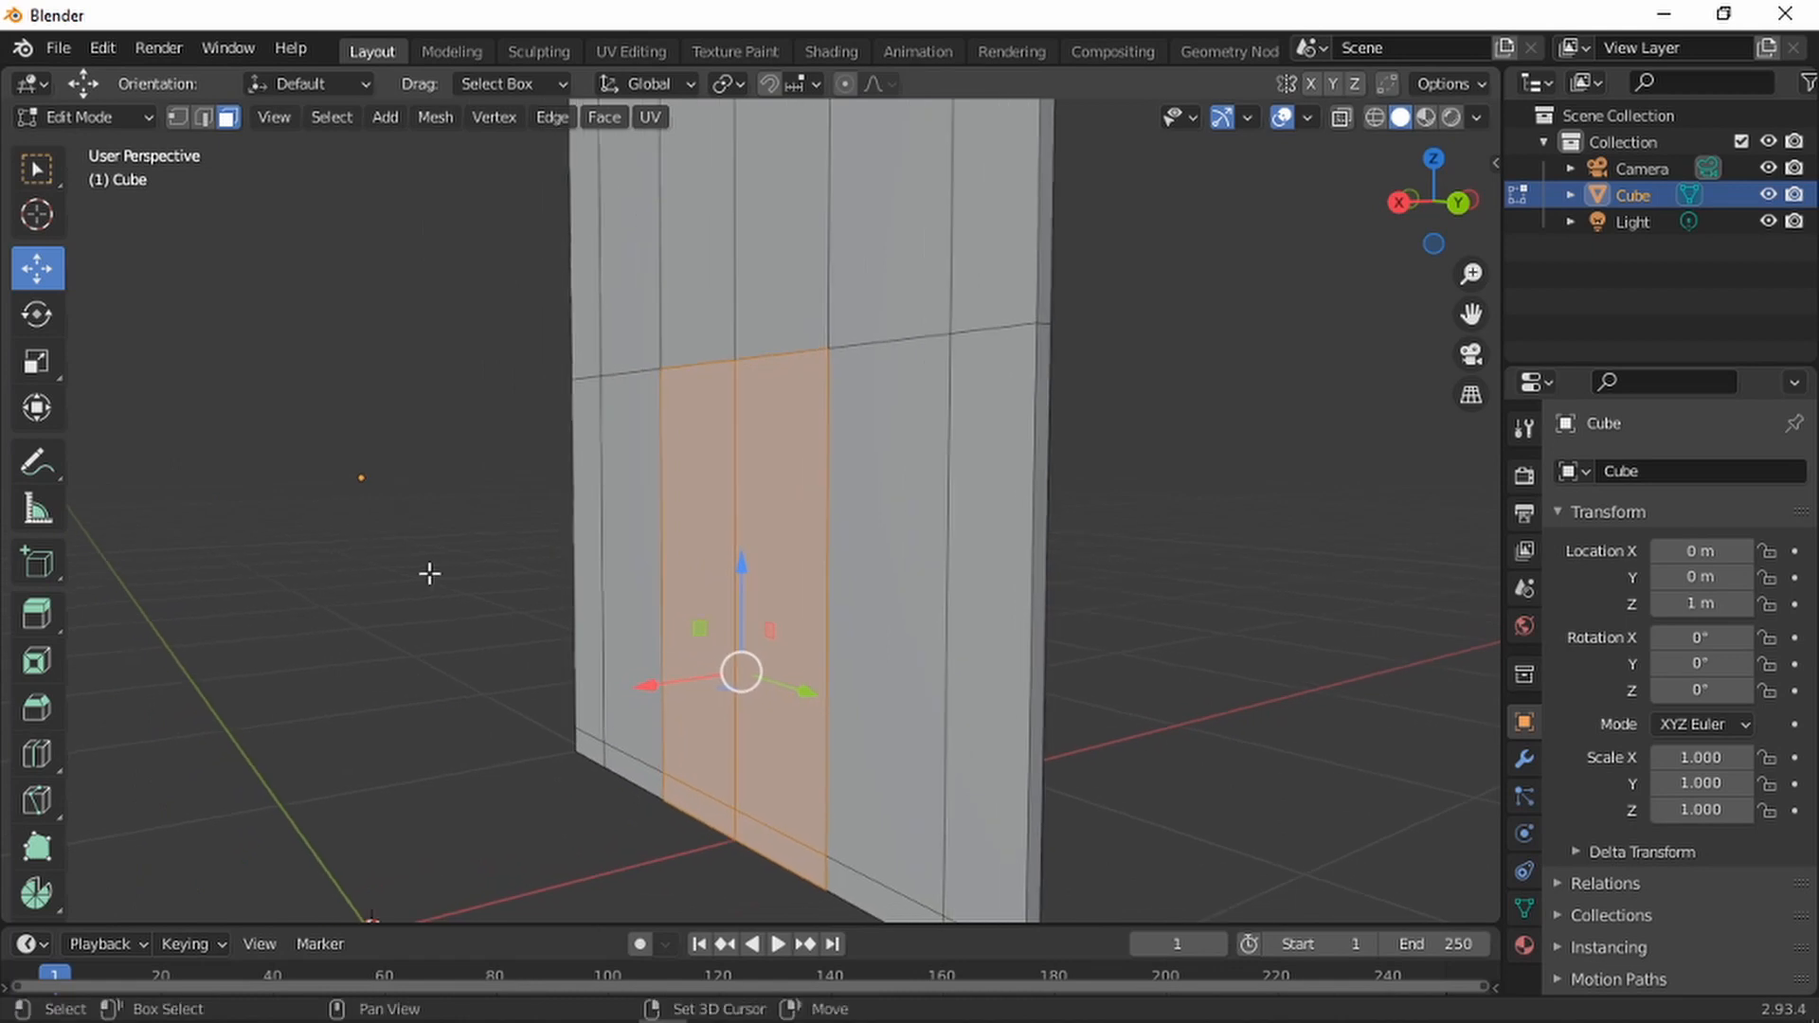
# Scale the selected lower middle faces outward along the X axis so that the front and back bulge
pyautogui.click(36, 363)
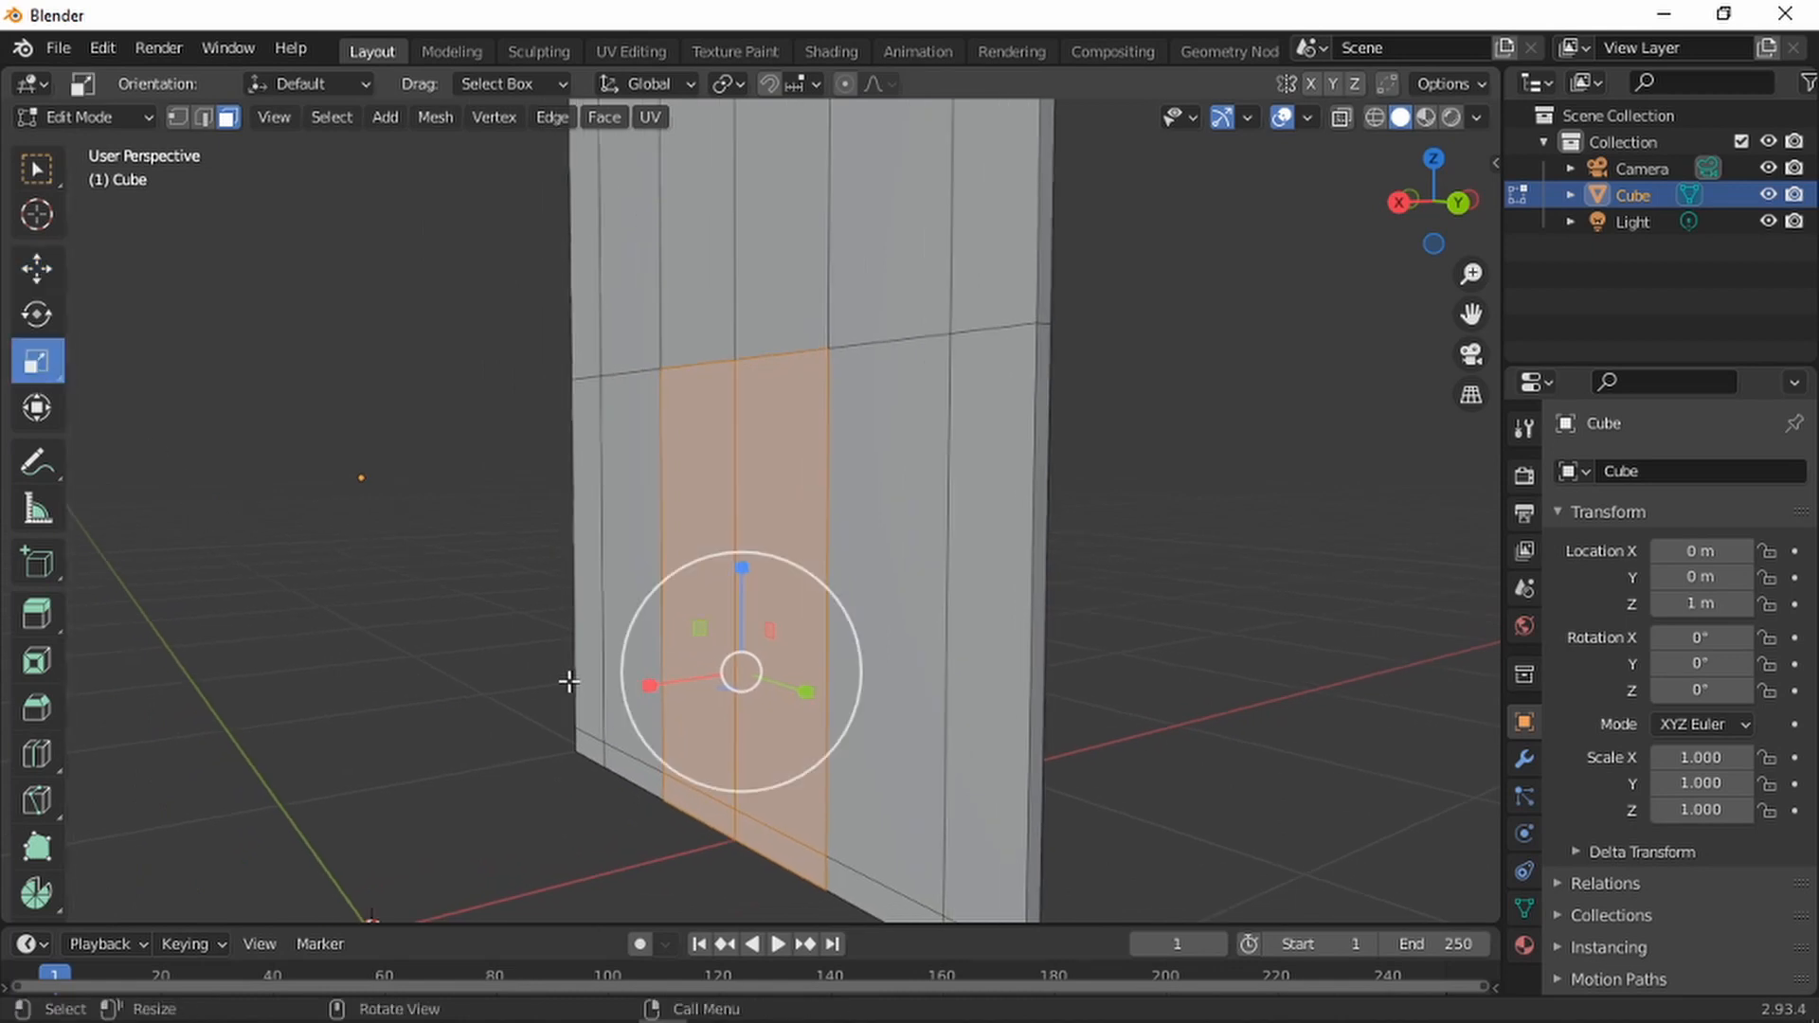
pyautogui.moveTo(649, 683); pyautogui.dragTo(1222, 824)
pyautogui.scroll(-4, 1206, 559)
pyautogui.moveTo(955, 589)
pyautogui.mouseDown(button='middle')
pyautogui.moveTo(975, 585)
pyautogui.moveTo(933, 589)
pyautogui.mouseUp(button='middle')
pyautogui.scroll(2, 720, 649)
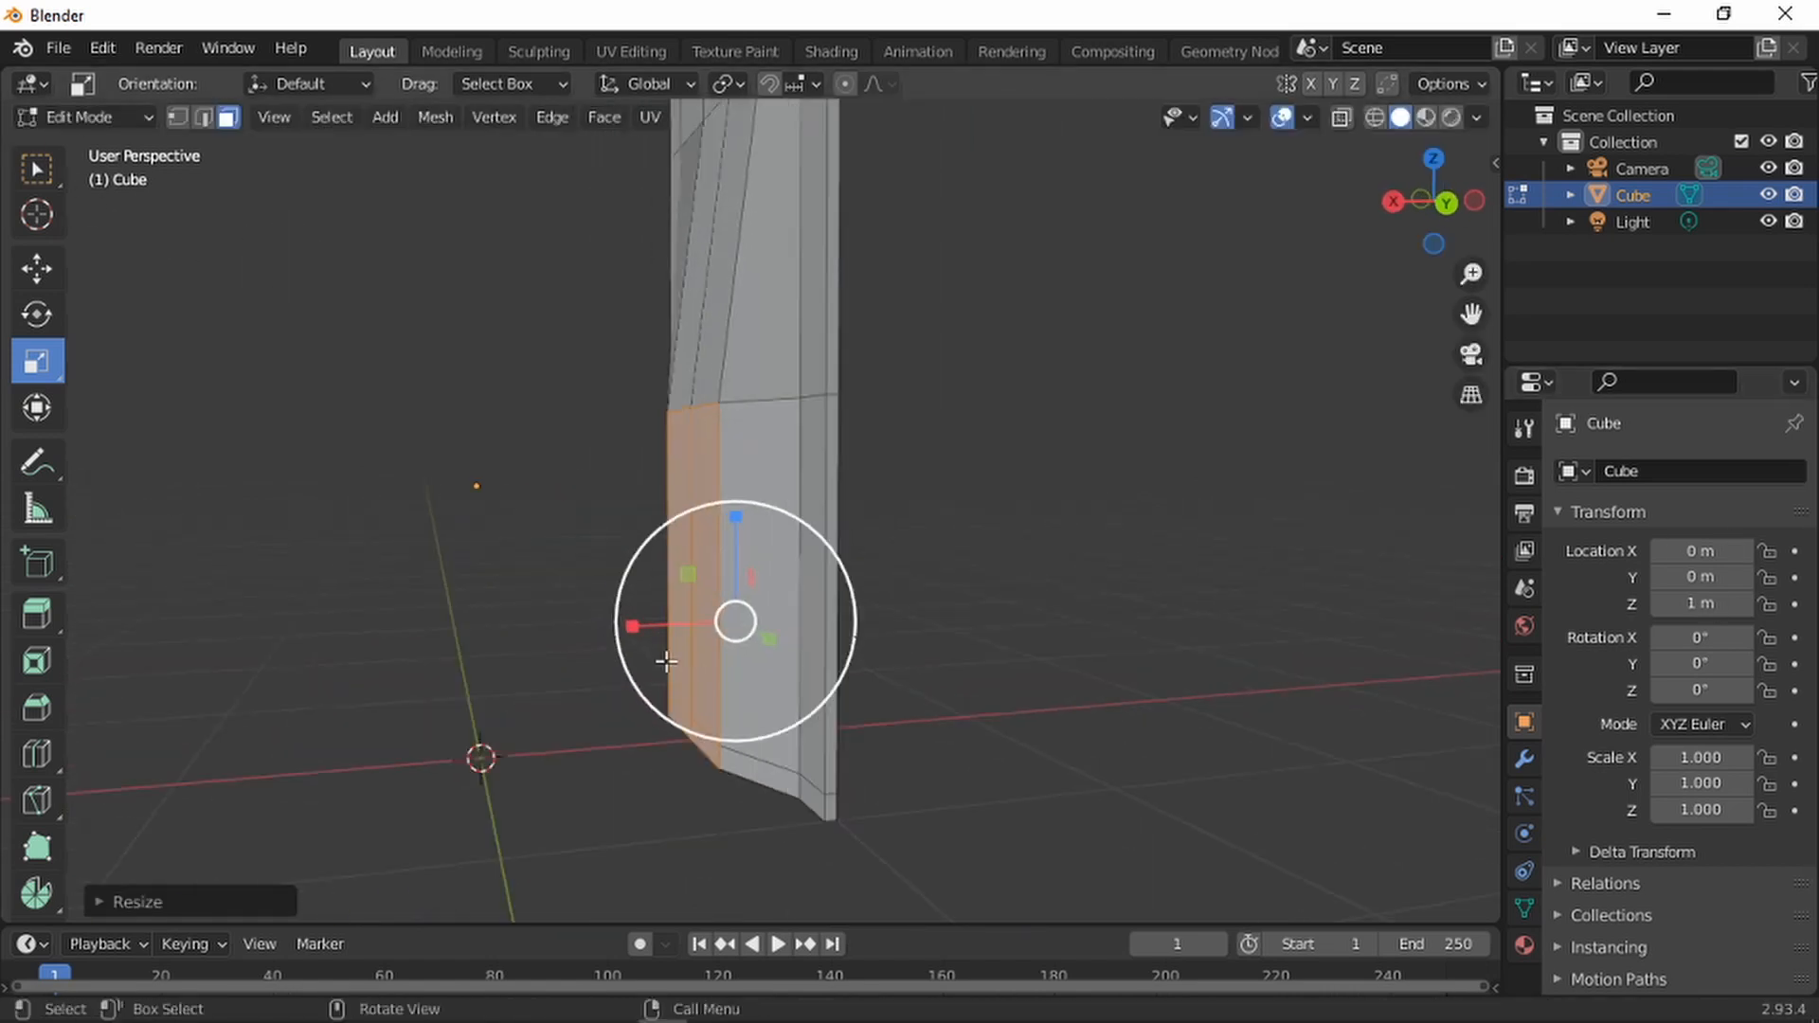
pyautogui.moveTo(639, 663); pyautogui.dragTo(601, 634, button='middle')
pyautogui.moveTo(614, 621); pyautogui.dragTo(594, 618)
pyautogui.scroll(-1, 909, 587)
pyautogui.moveTo(957, 585); pyautogui.dragTo(1034, 596, button='middle')
pyautogui.scroll(2, 985, 573)
pyautogui.keyDown('shift'); pyautogui.moveTo(881, 461); pyautogui.dragTo(828, 408, button='middle'); pyautogui.keyUp('shift')
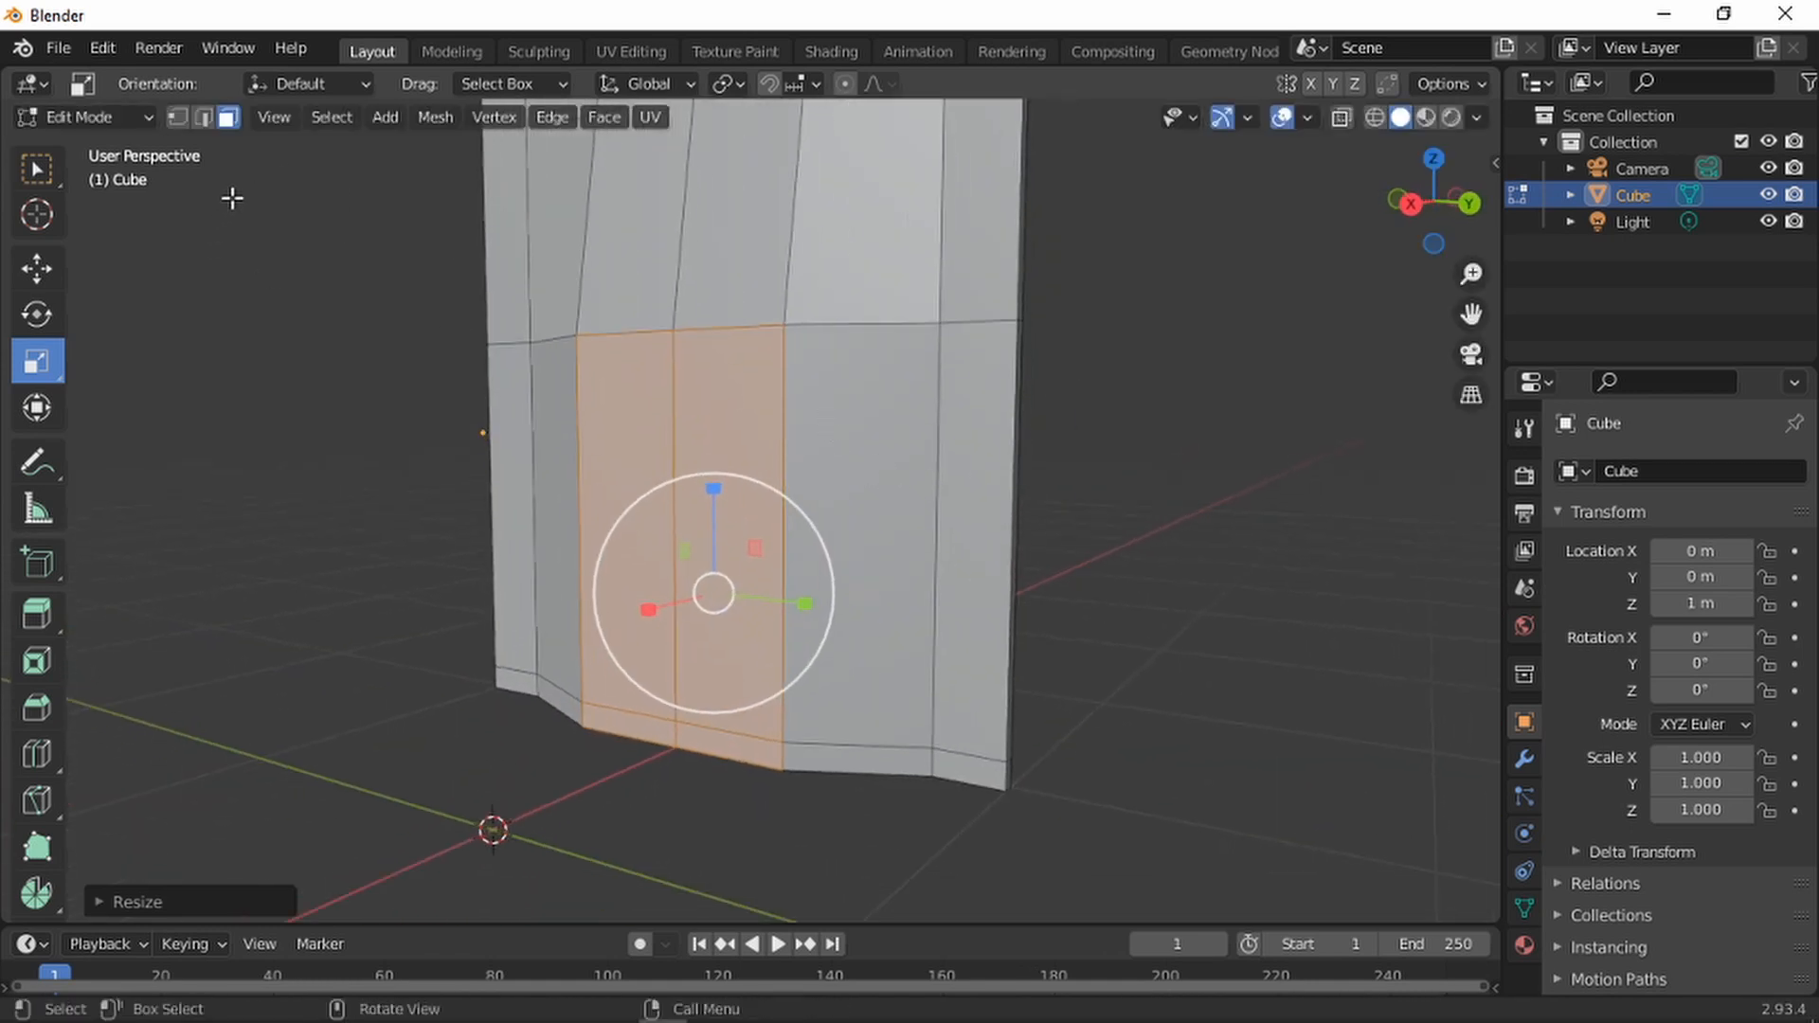
# Select the centre vertical edges below the middle cut on front and back and scale them slightly outward along X
pyautogui.click(203, 116)
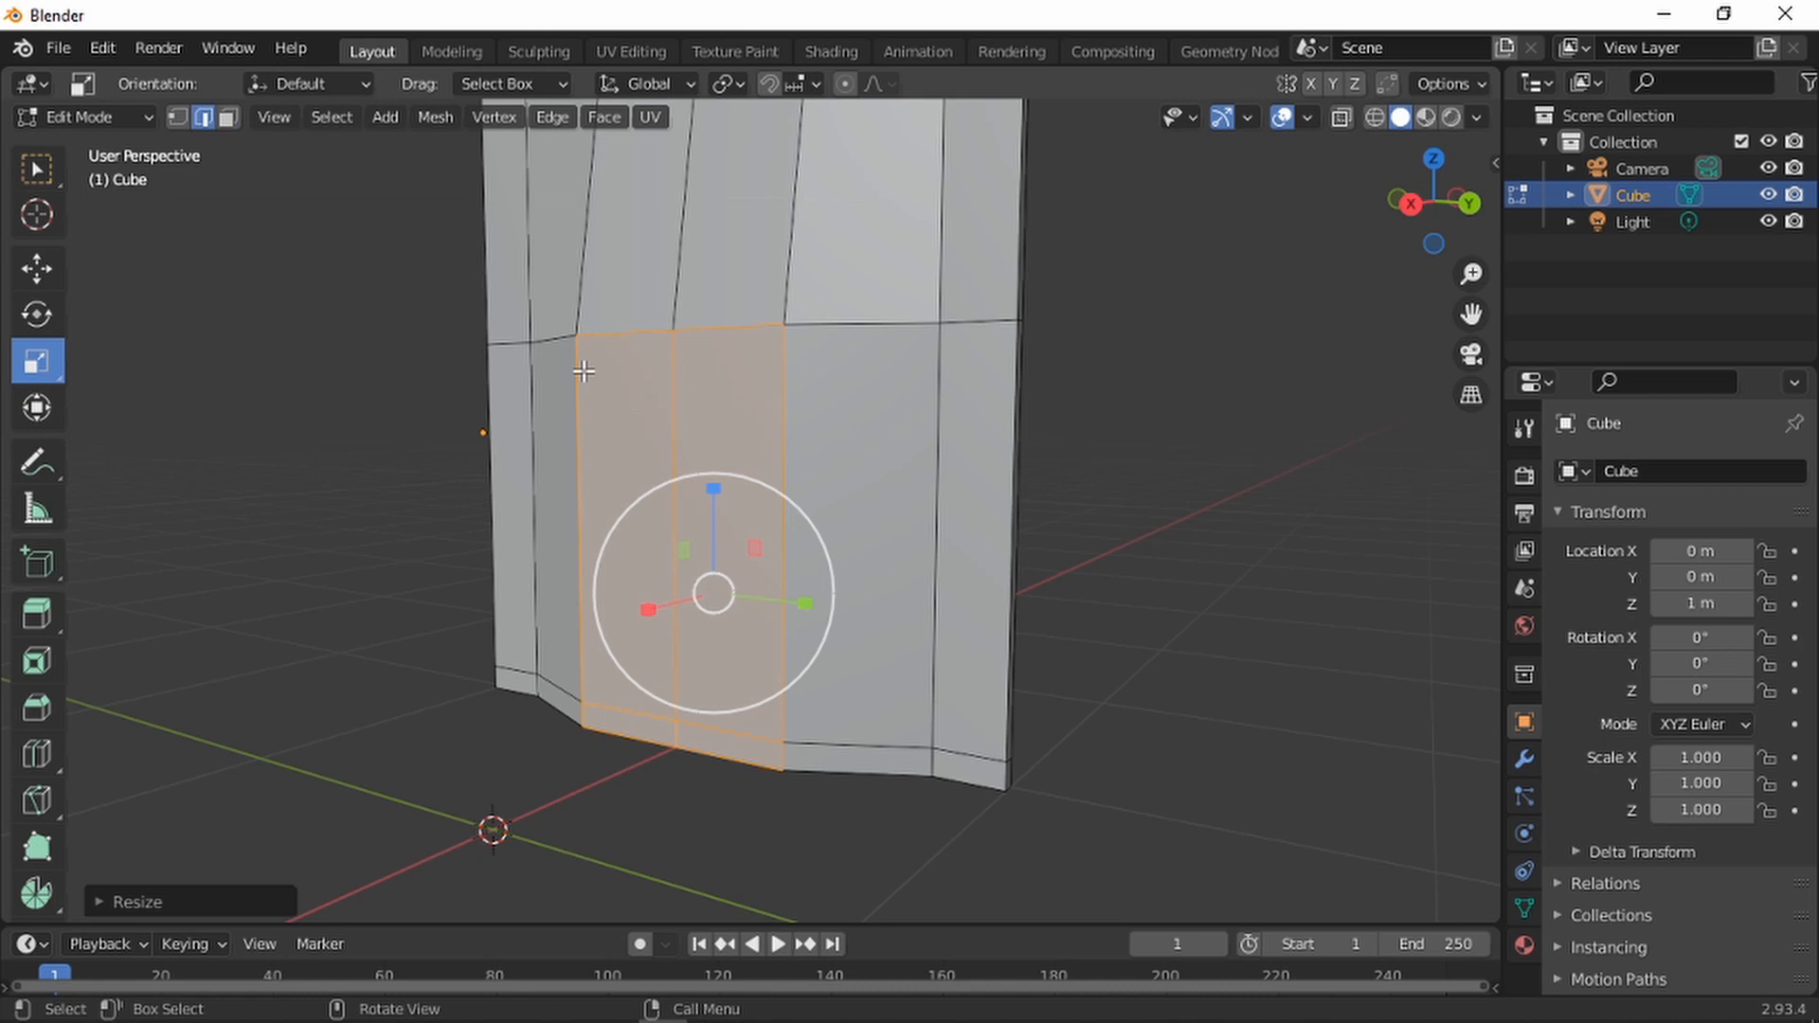
pyautogui.click(670, 397)
pyautogui.keyDown('shift'); pyautogui.click(675, 742); pyautogui.keyUp('shift')
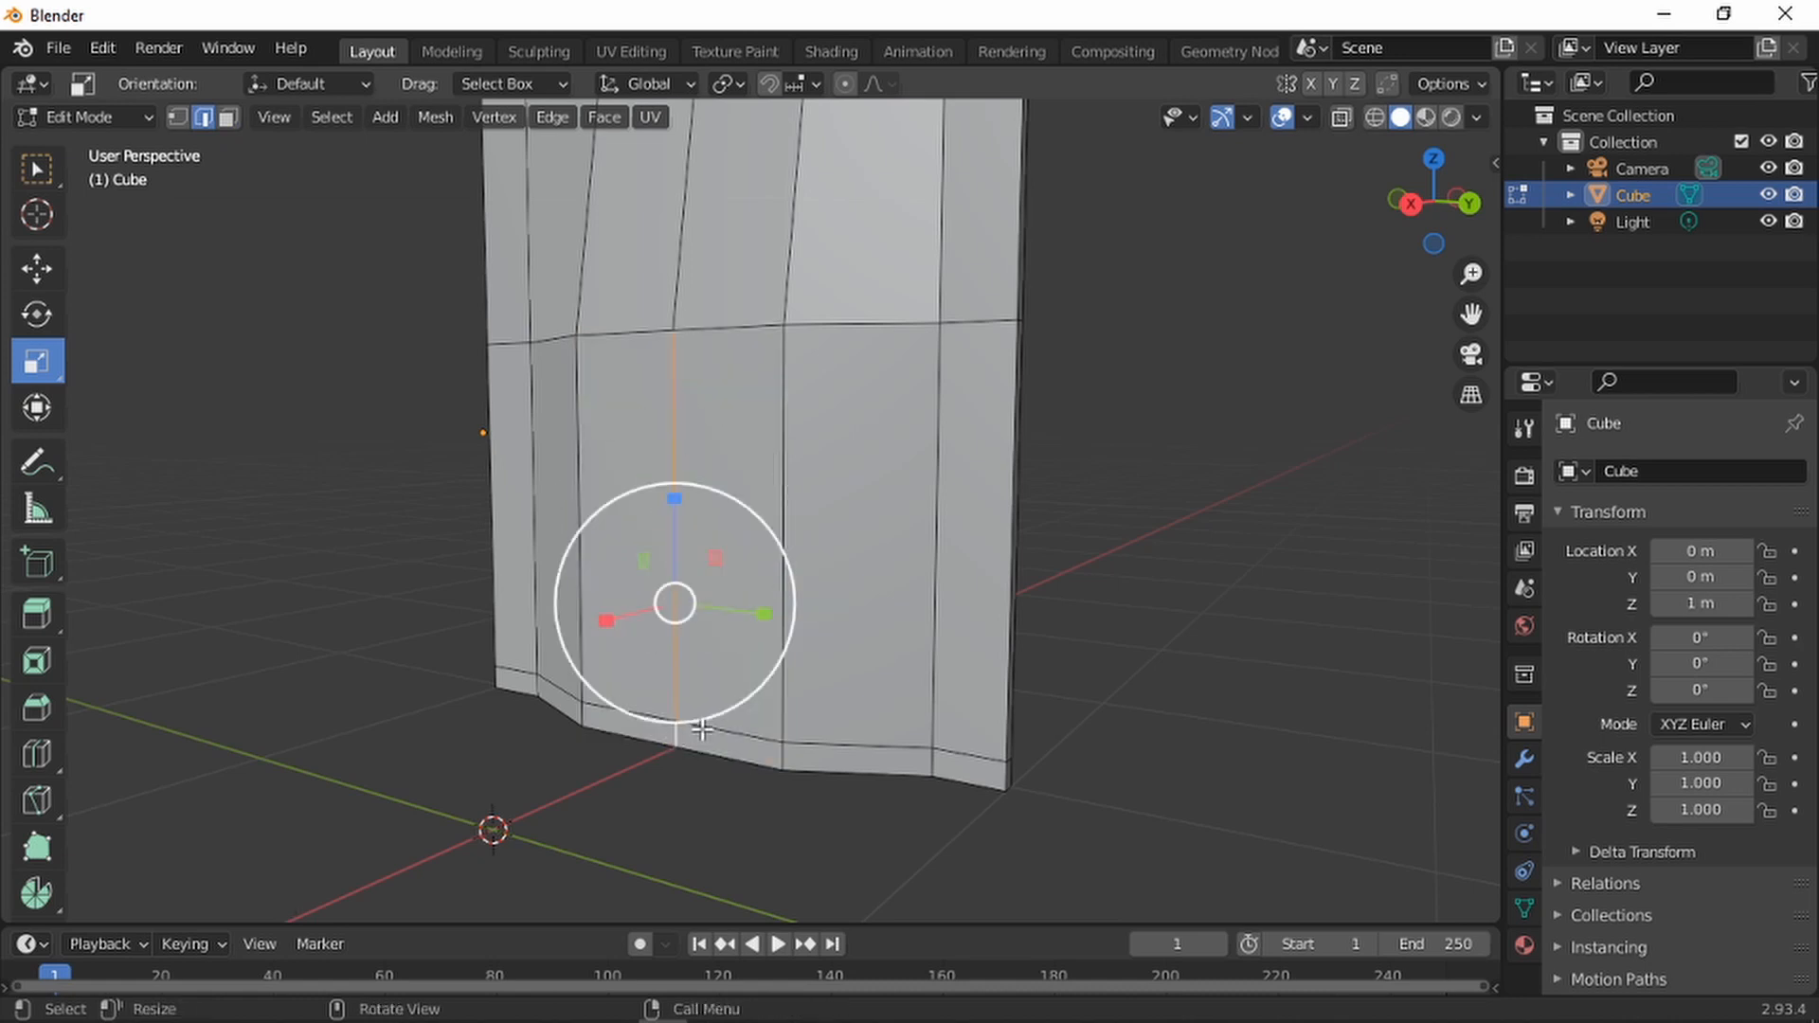
pyautogui.moveTo(924, 623); pyautogui.dragTo(755, 556, button='middle')
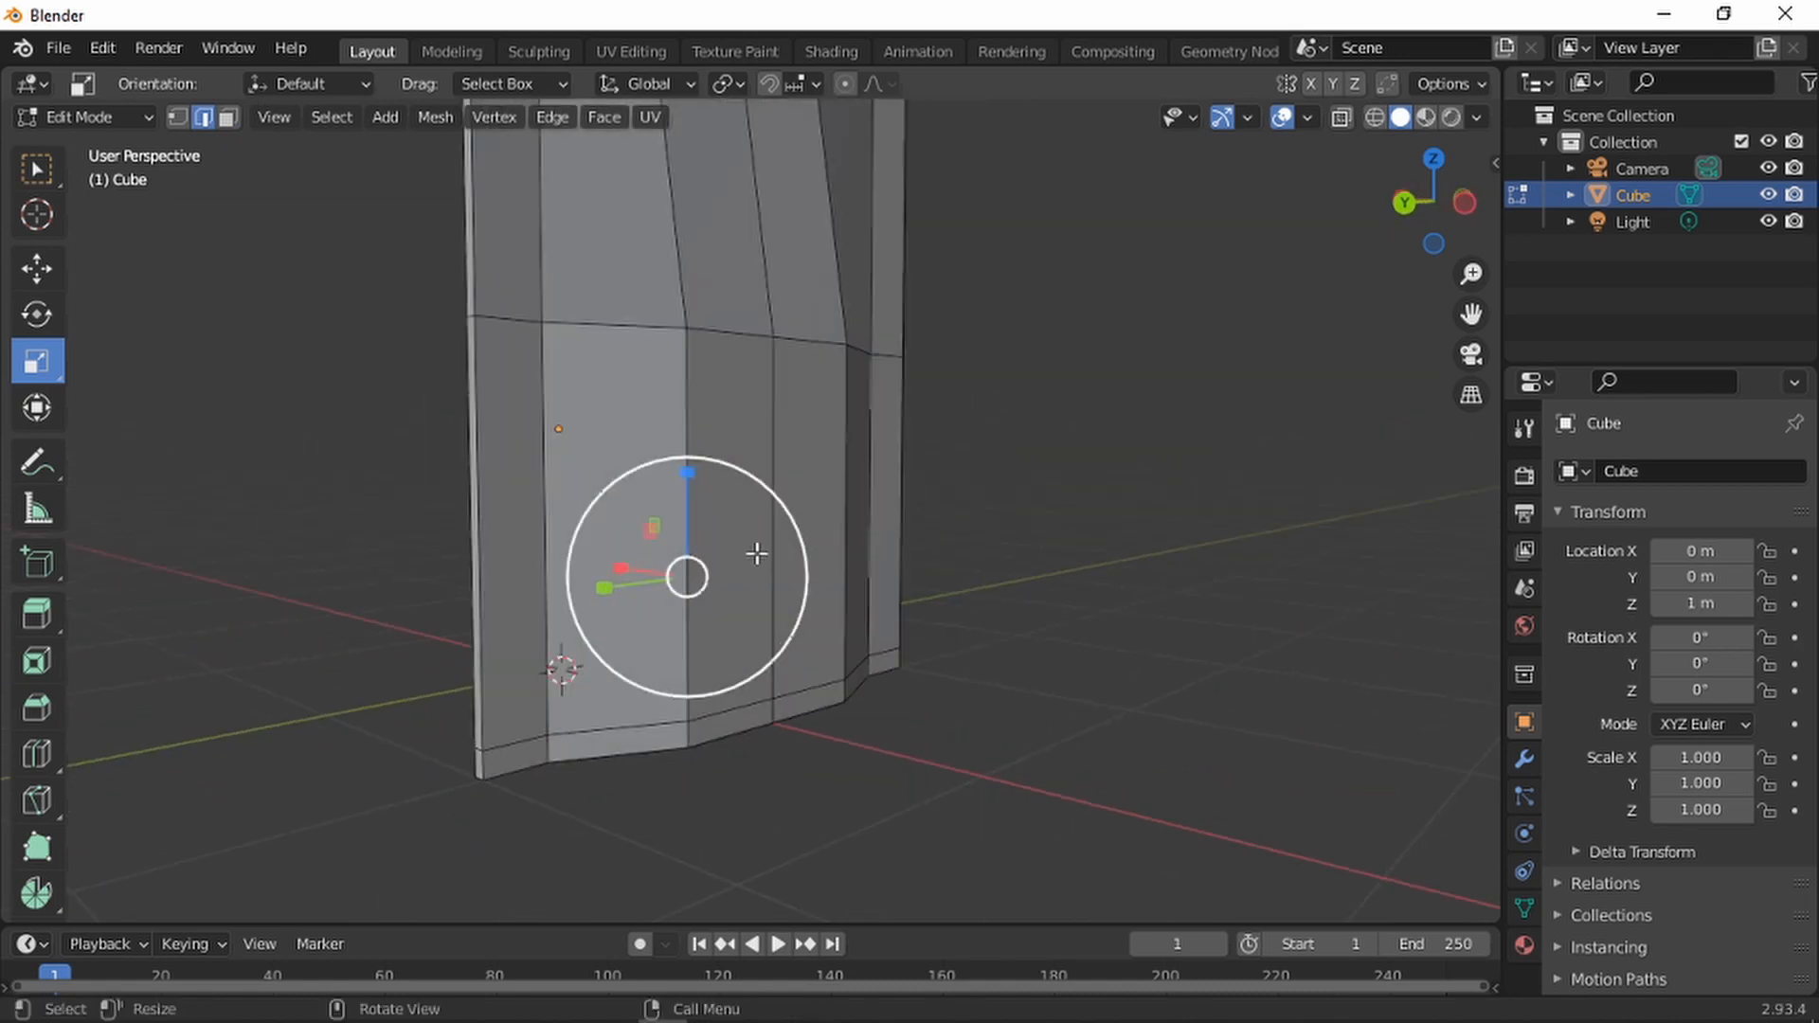
pyautogui.keyDown('shift'); pyautogui.click(785, 686); pyautogui.keyUp('shift')
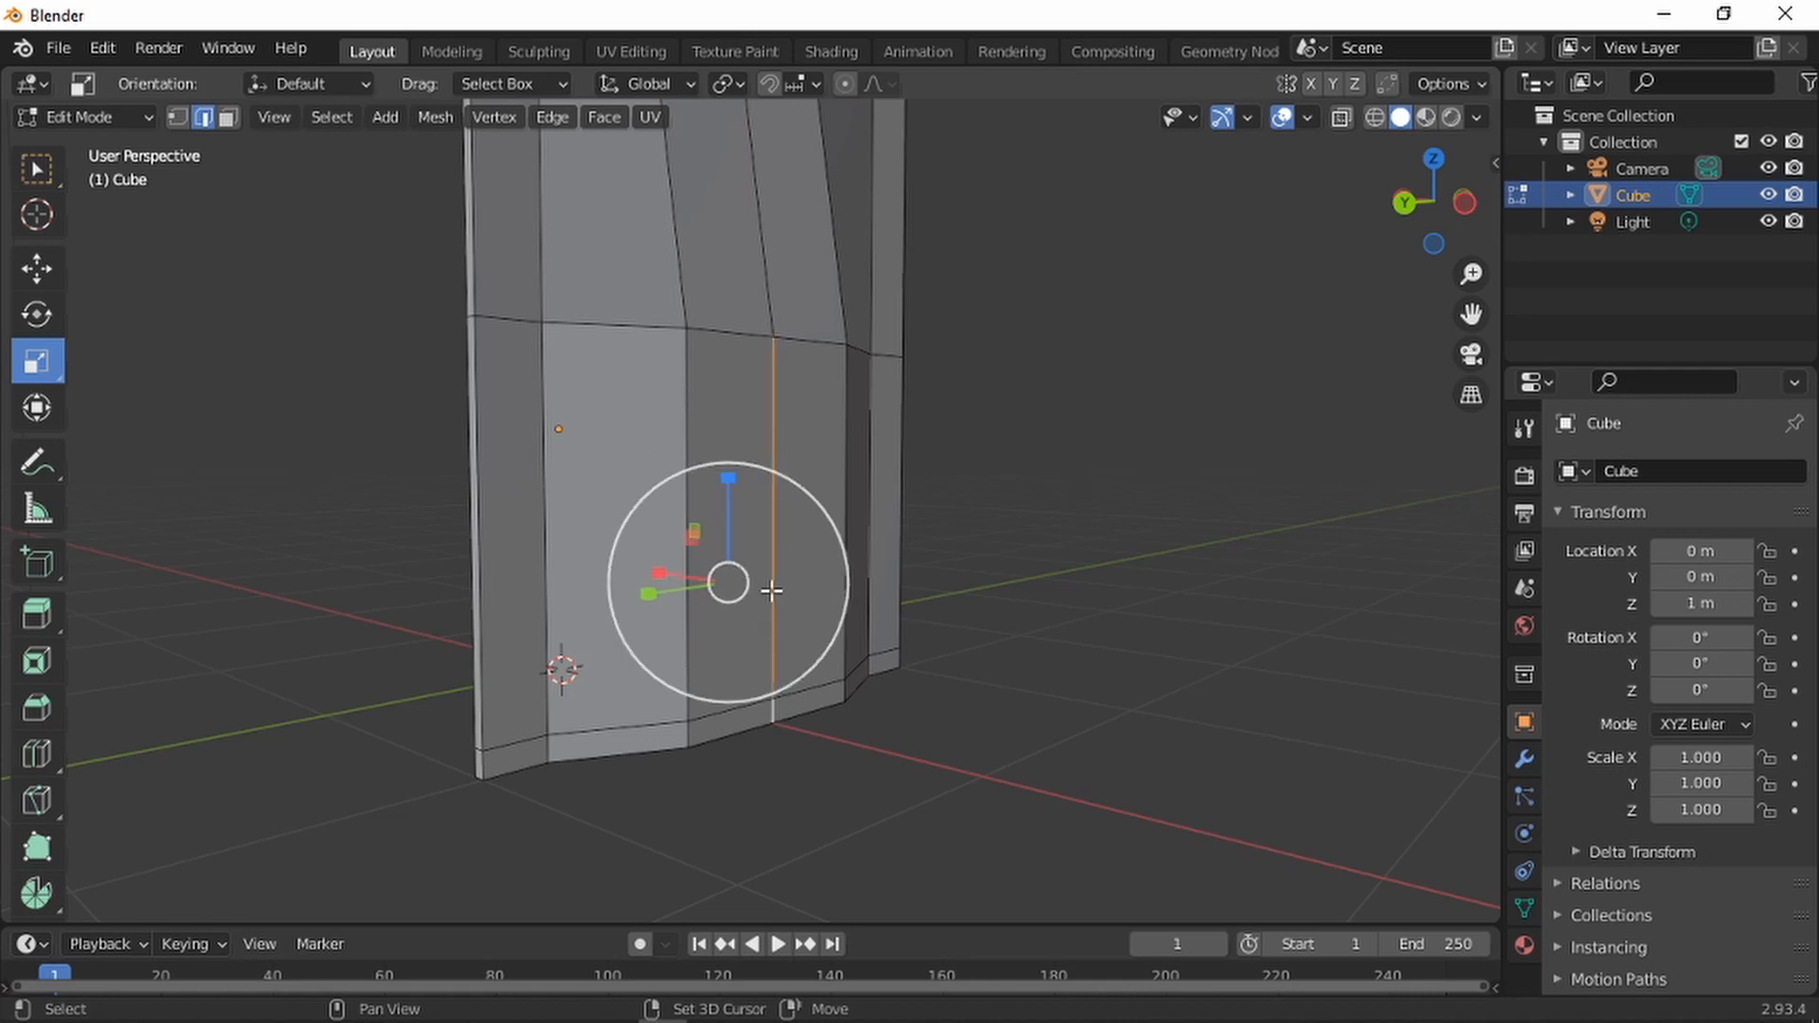
pyautogui.moveTo(775, 521); pyautogui.dragTo(656, 639, button='middle')
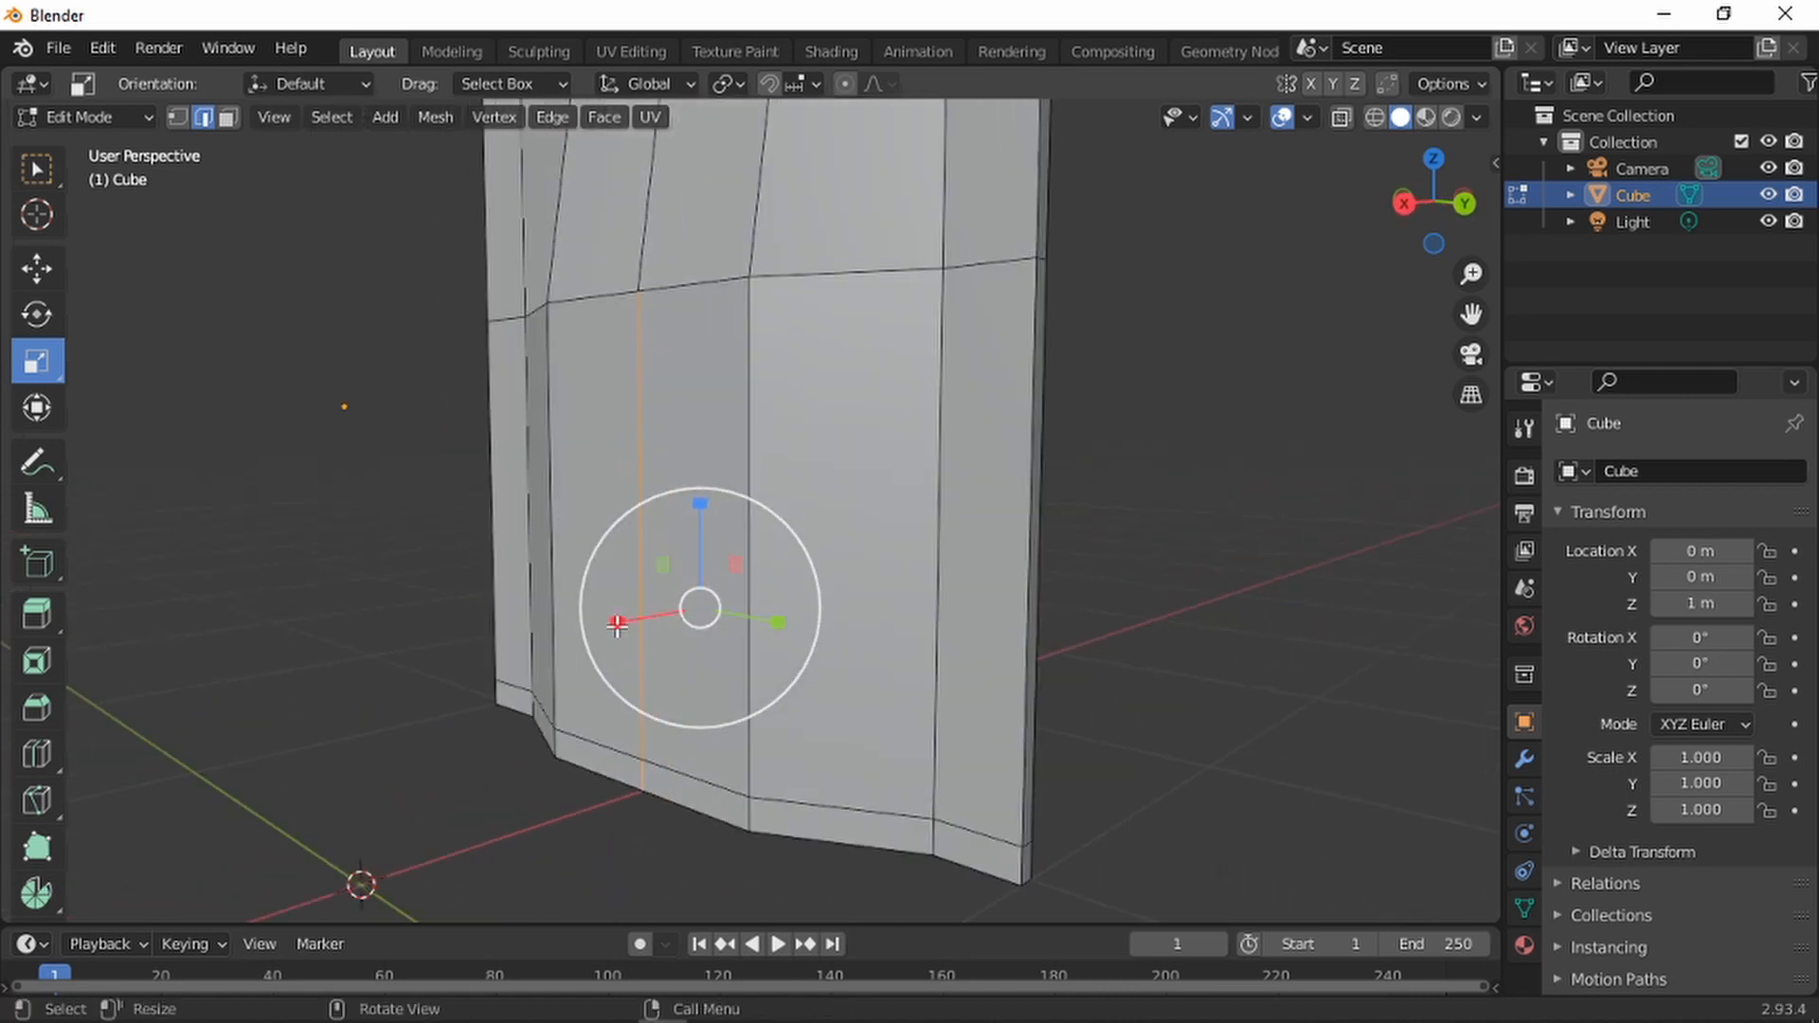
pyautogui.moveTo(616, 623); pyautogui.dragTo(578, 653)
pyautogui.scroll(-3, 826, 548)
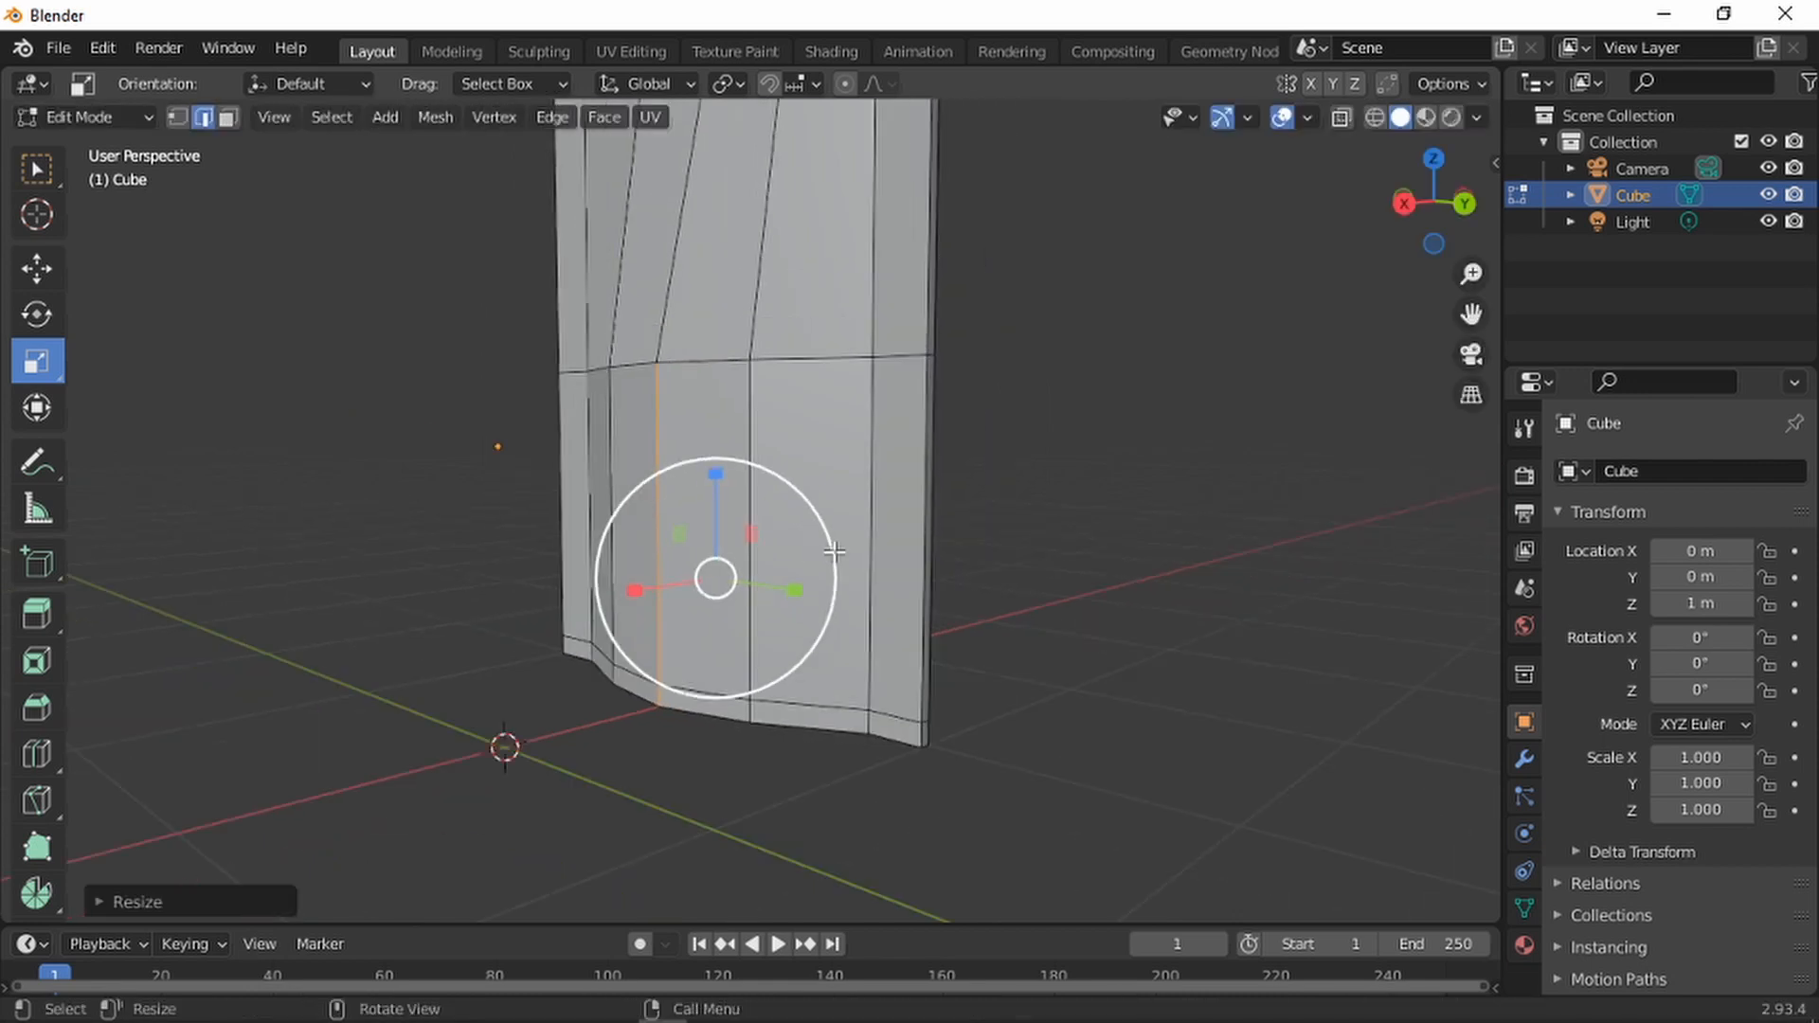
# Add a horizontal loop cut in the panel's top band, slid down to just above the upper horizontal cut
pyautogui.moveTo(833, 552); pyautogui.dragTo(844, 499, button='middle')
pyautogui.scroll(5, 923, 408)
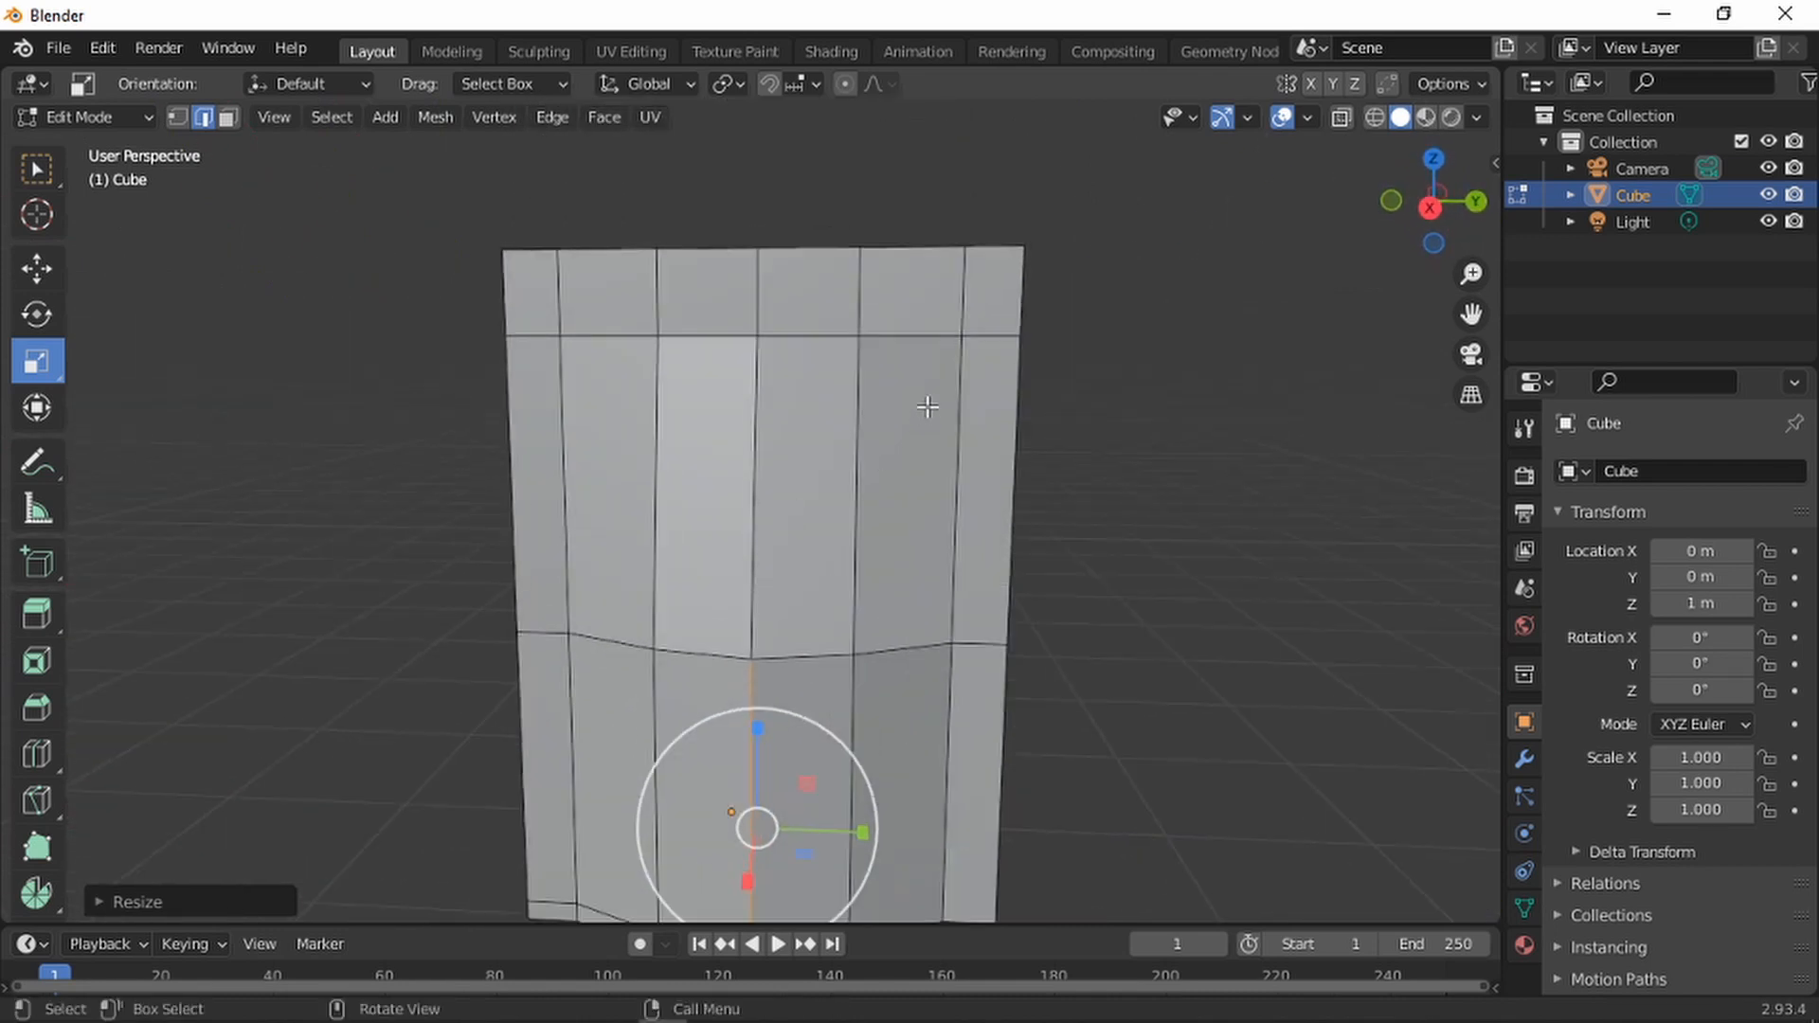
pyautogui.keyDown('shift'); pyautogui.moveTo(881, 378); pyautogui.dragTo(860, 409, button='middle'); pyautogui.keyUp('shift')
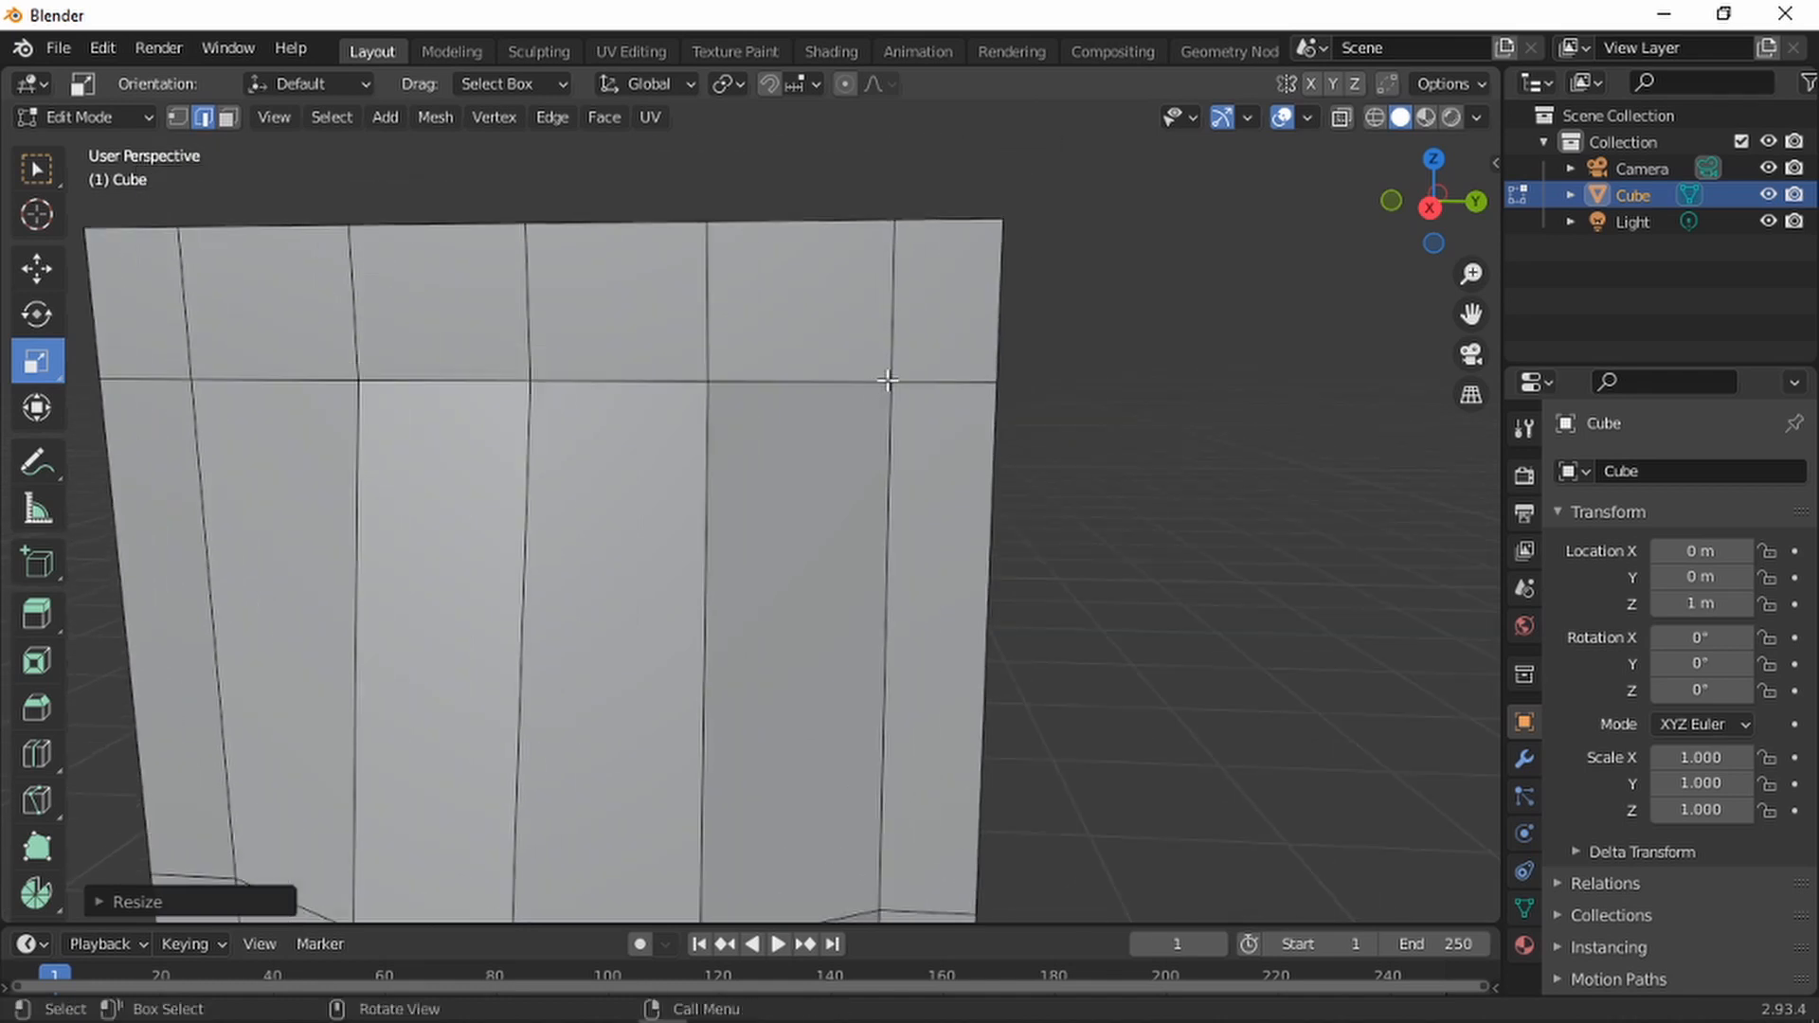
pyautogui.hotkey('ctrl', 'r')
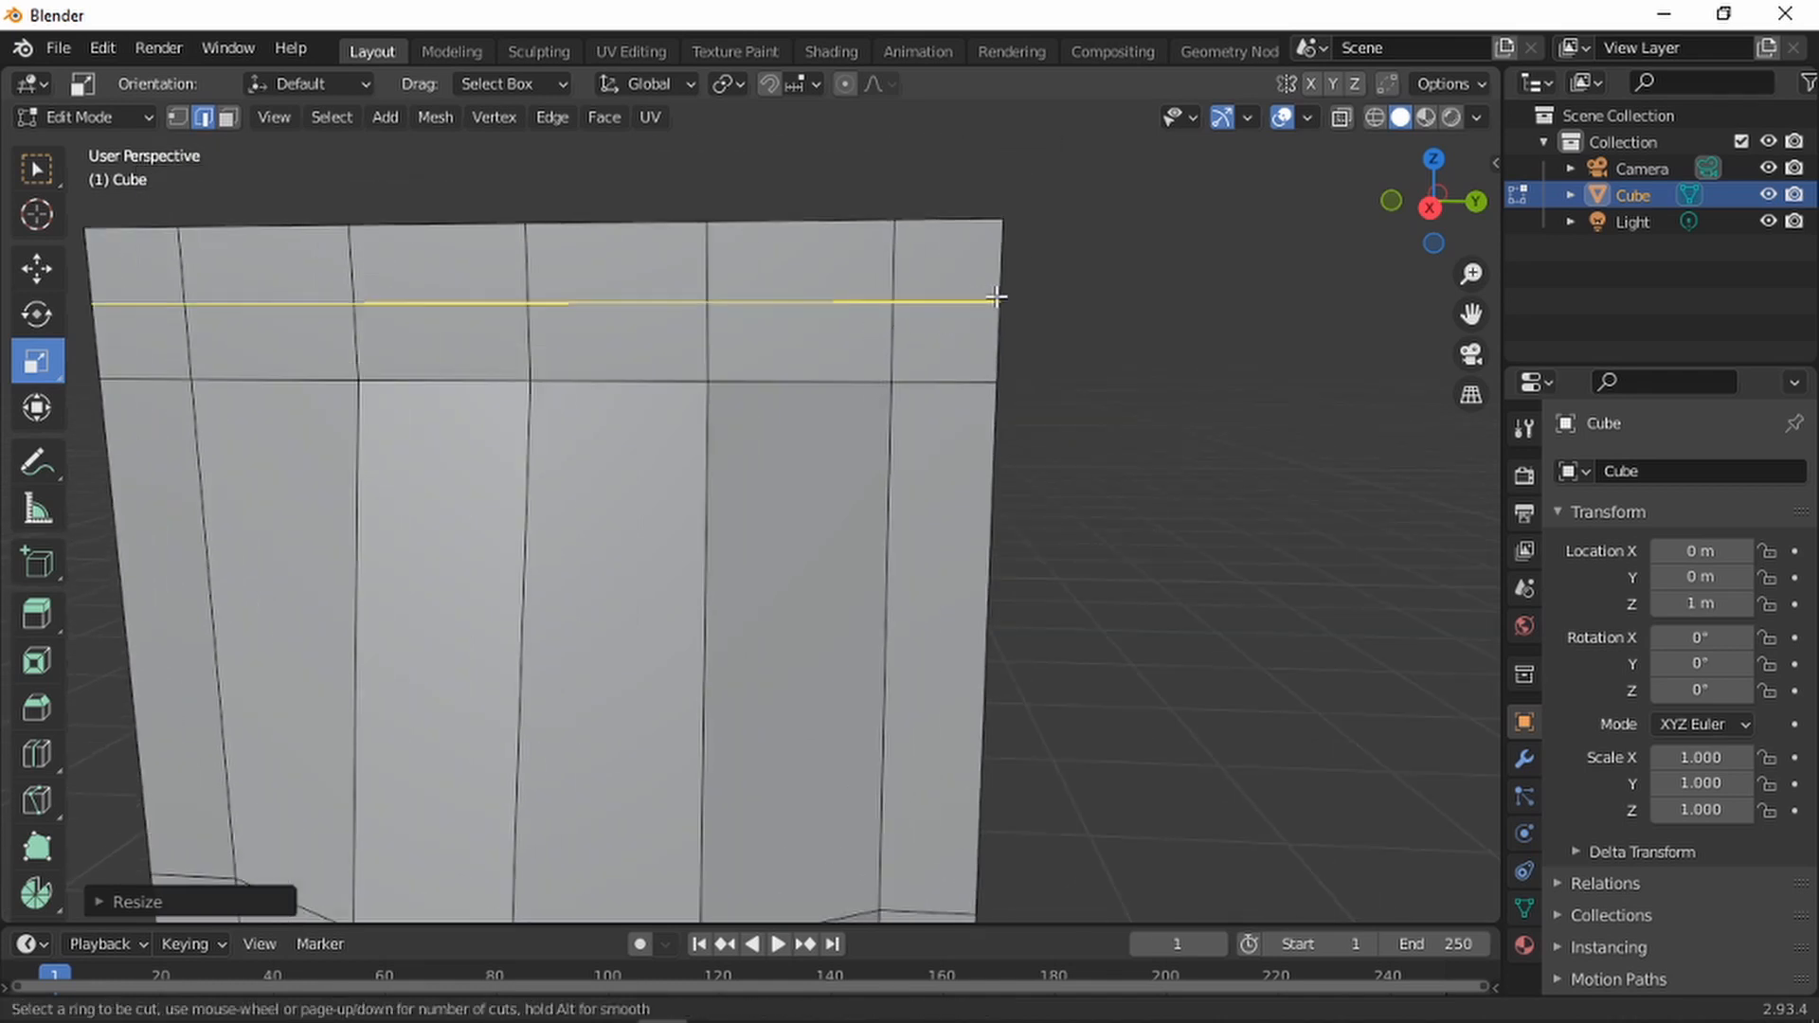
pyautogui.click(994, 297)
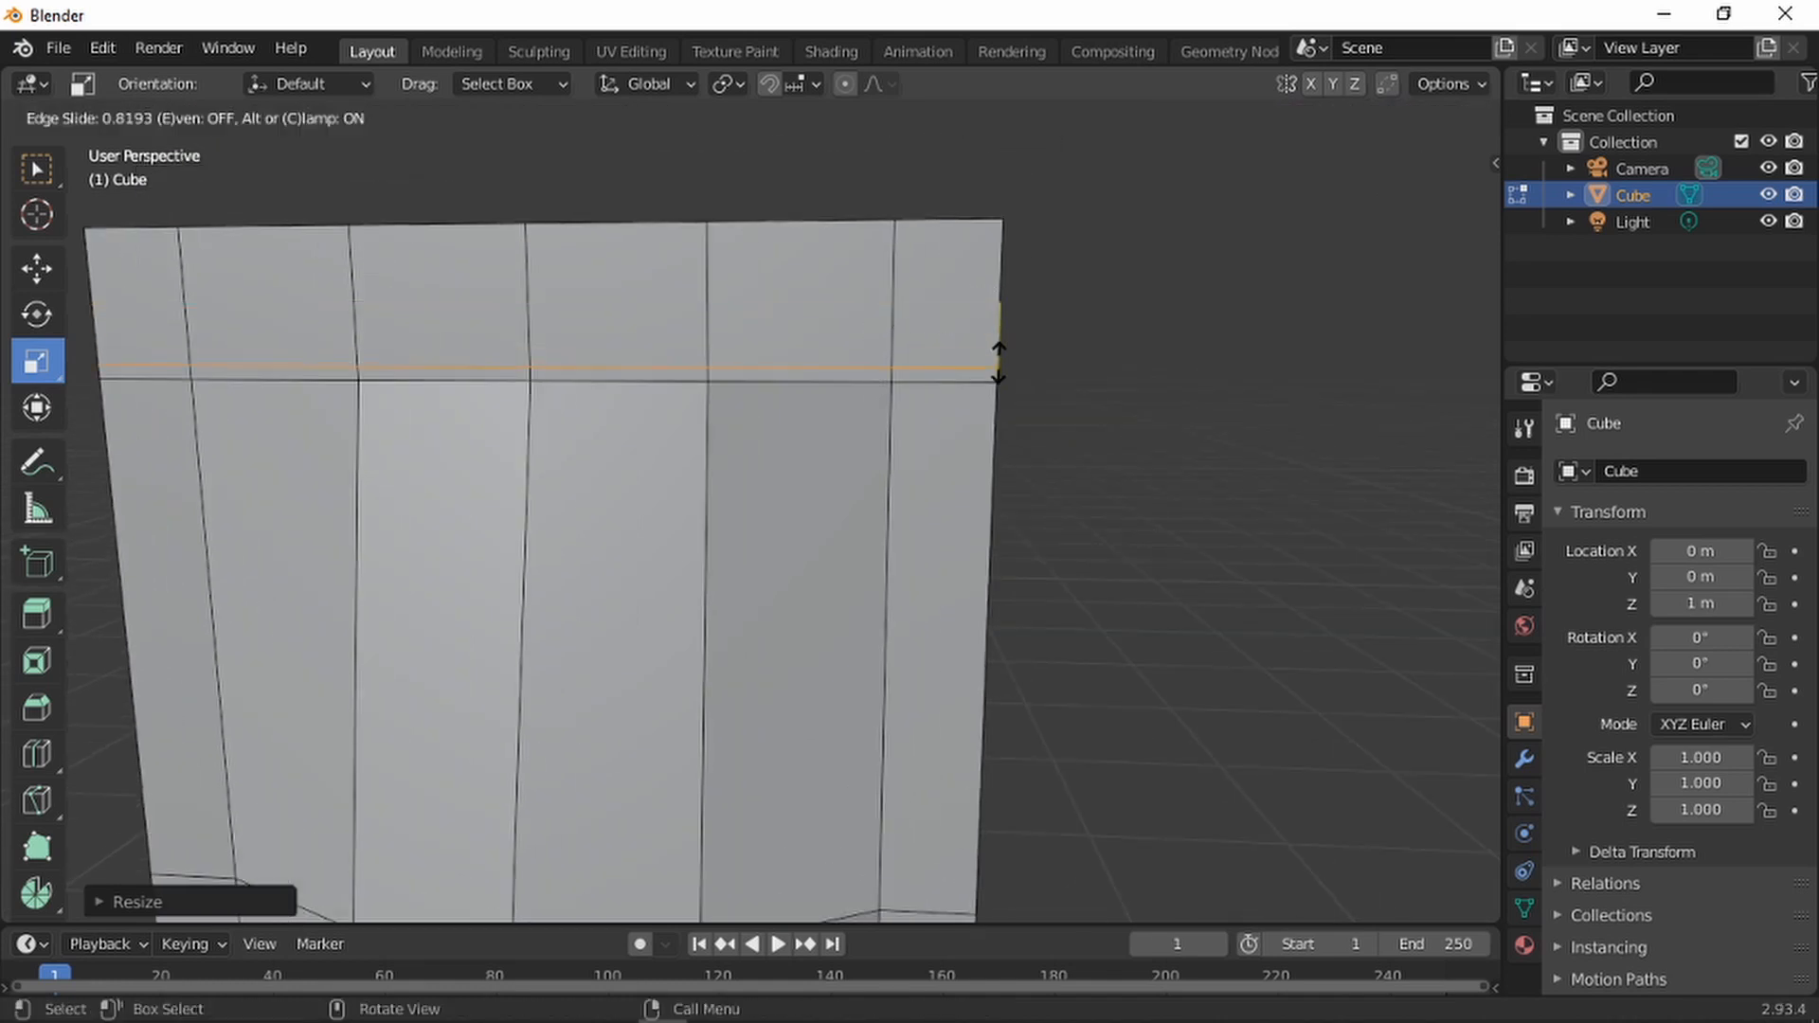
pyautogui.click(997, 358)
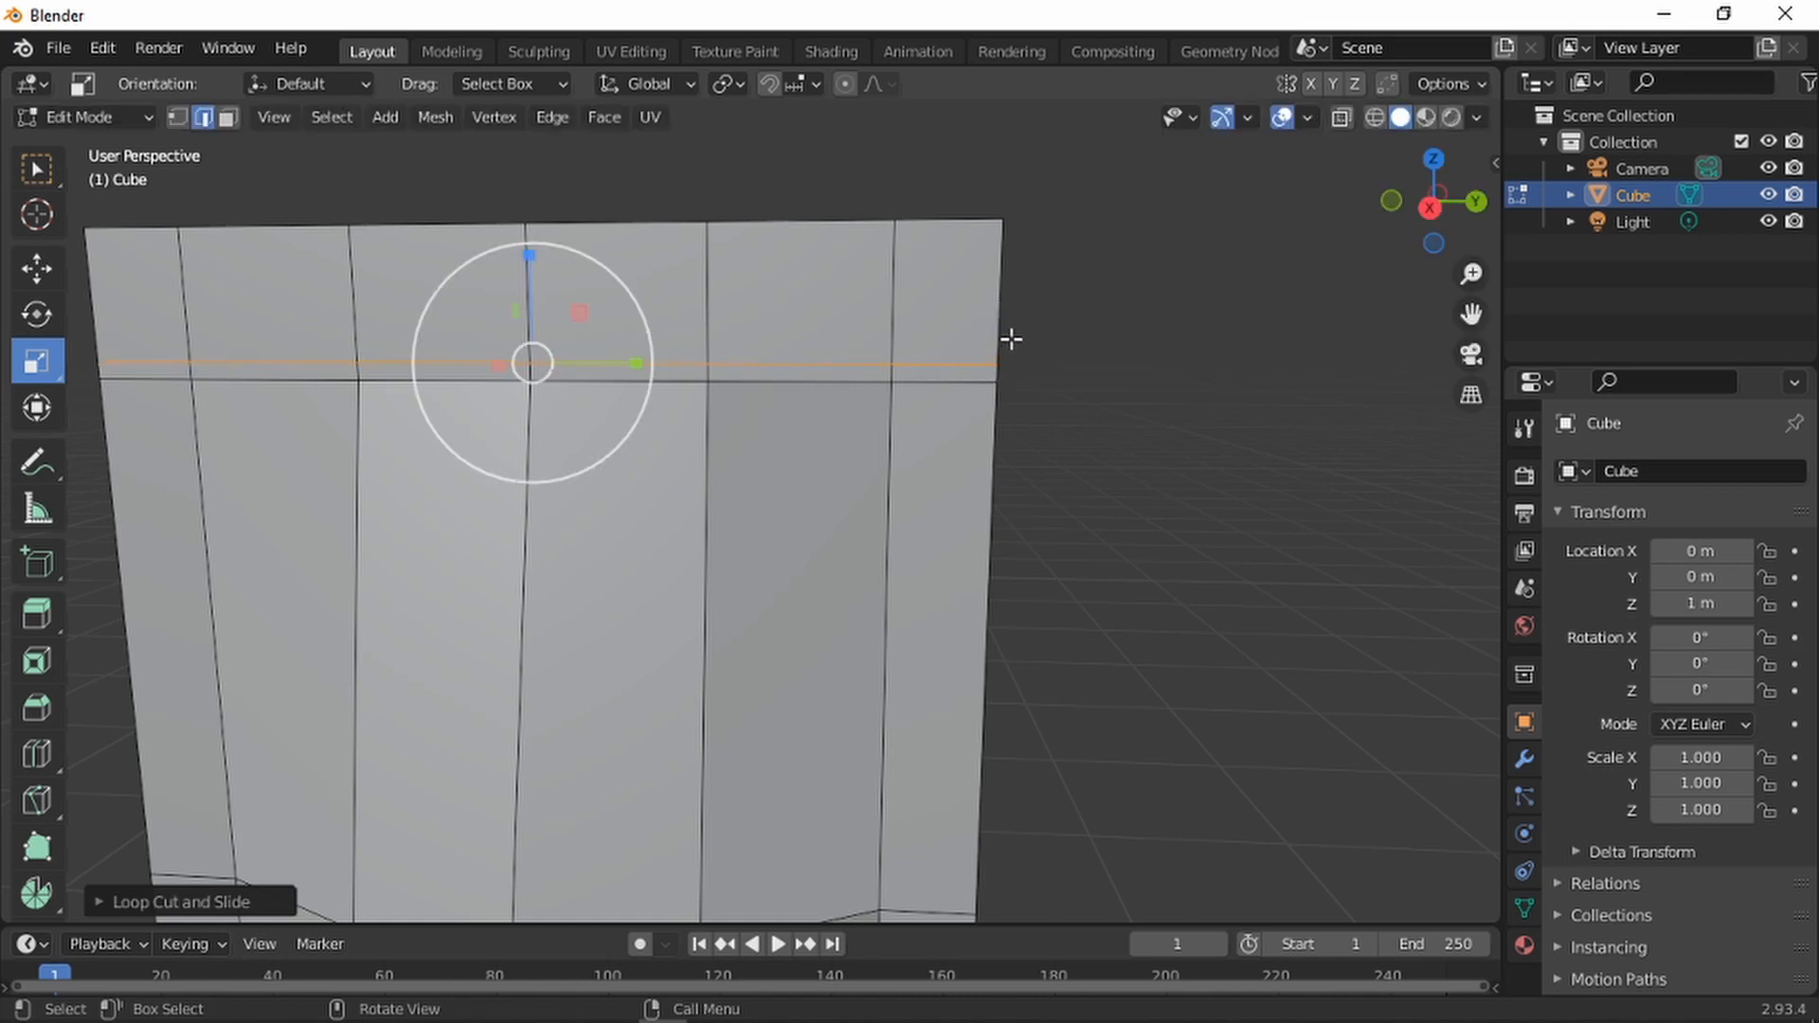
# Add another horizontal loop cut closely above the one just made, forming a narrow strip across the panel
pyautogui.scroll(4, 1010, 338)
pyautogui.hotkey('ctrl', 'r')
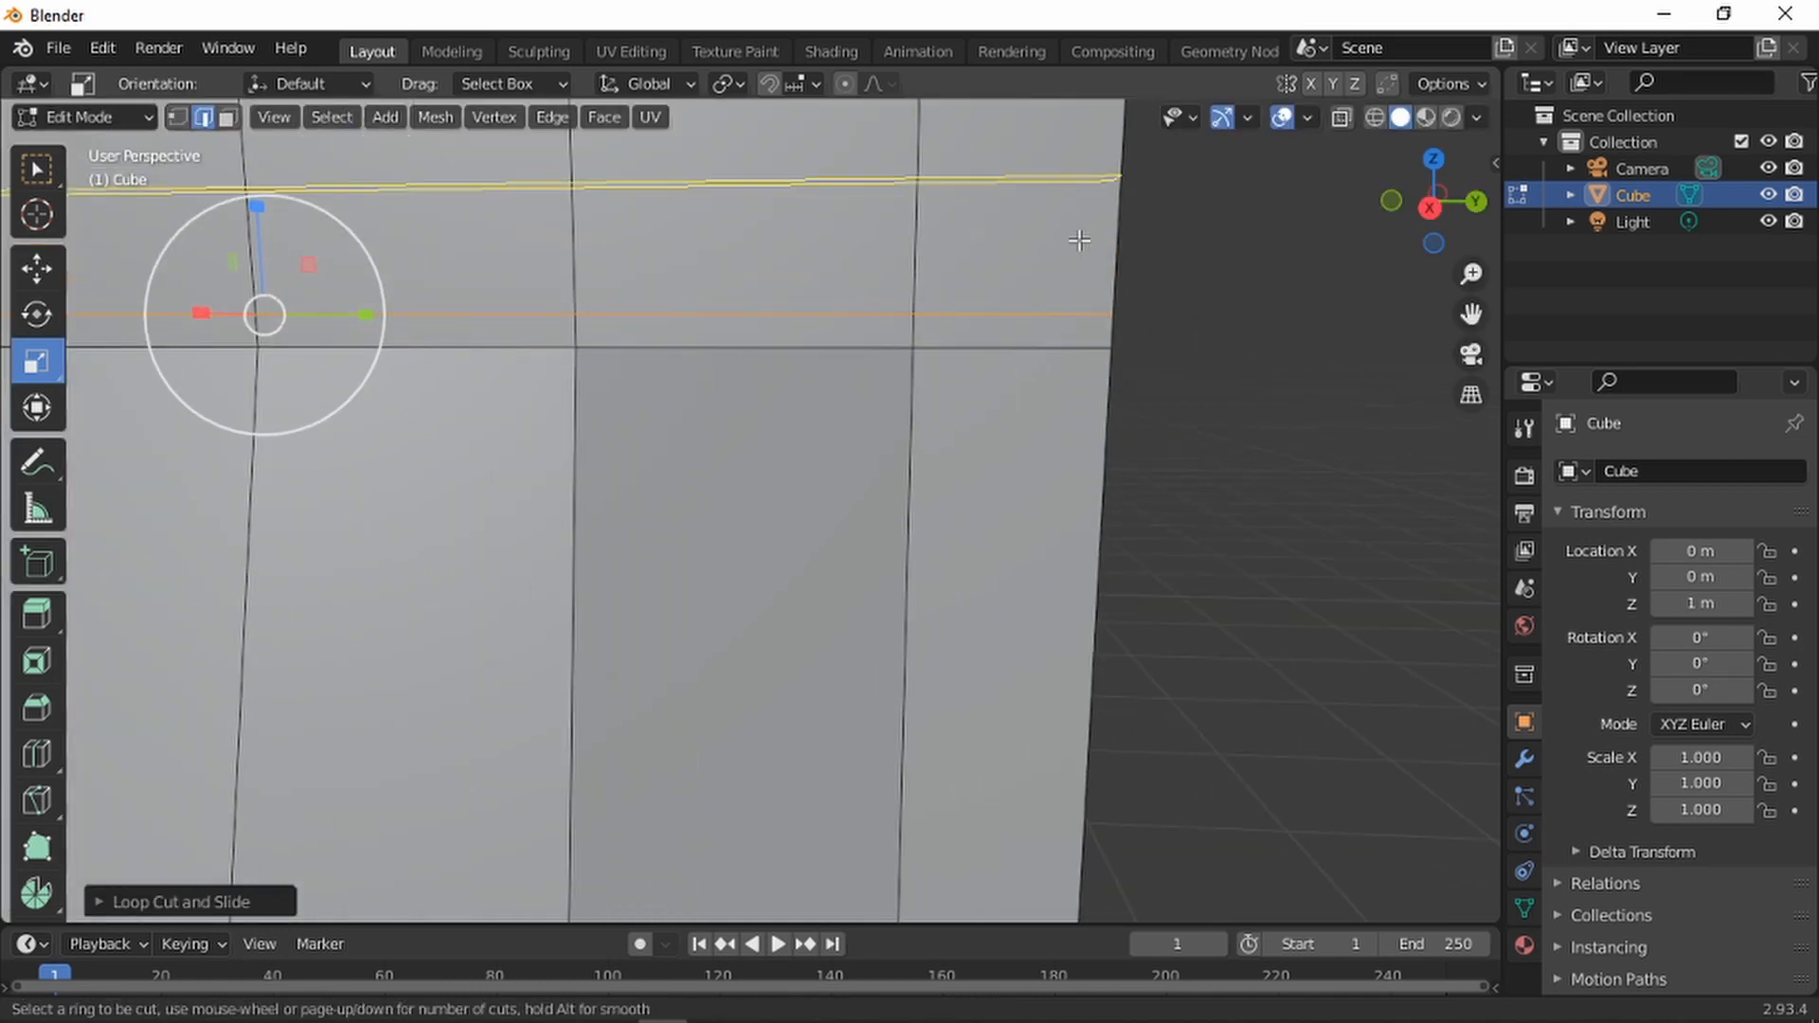
pyautogui.click(1081, 248)
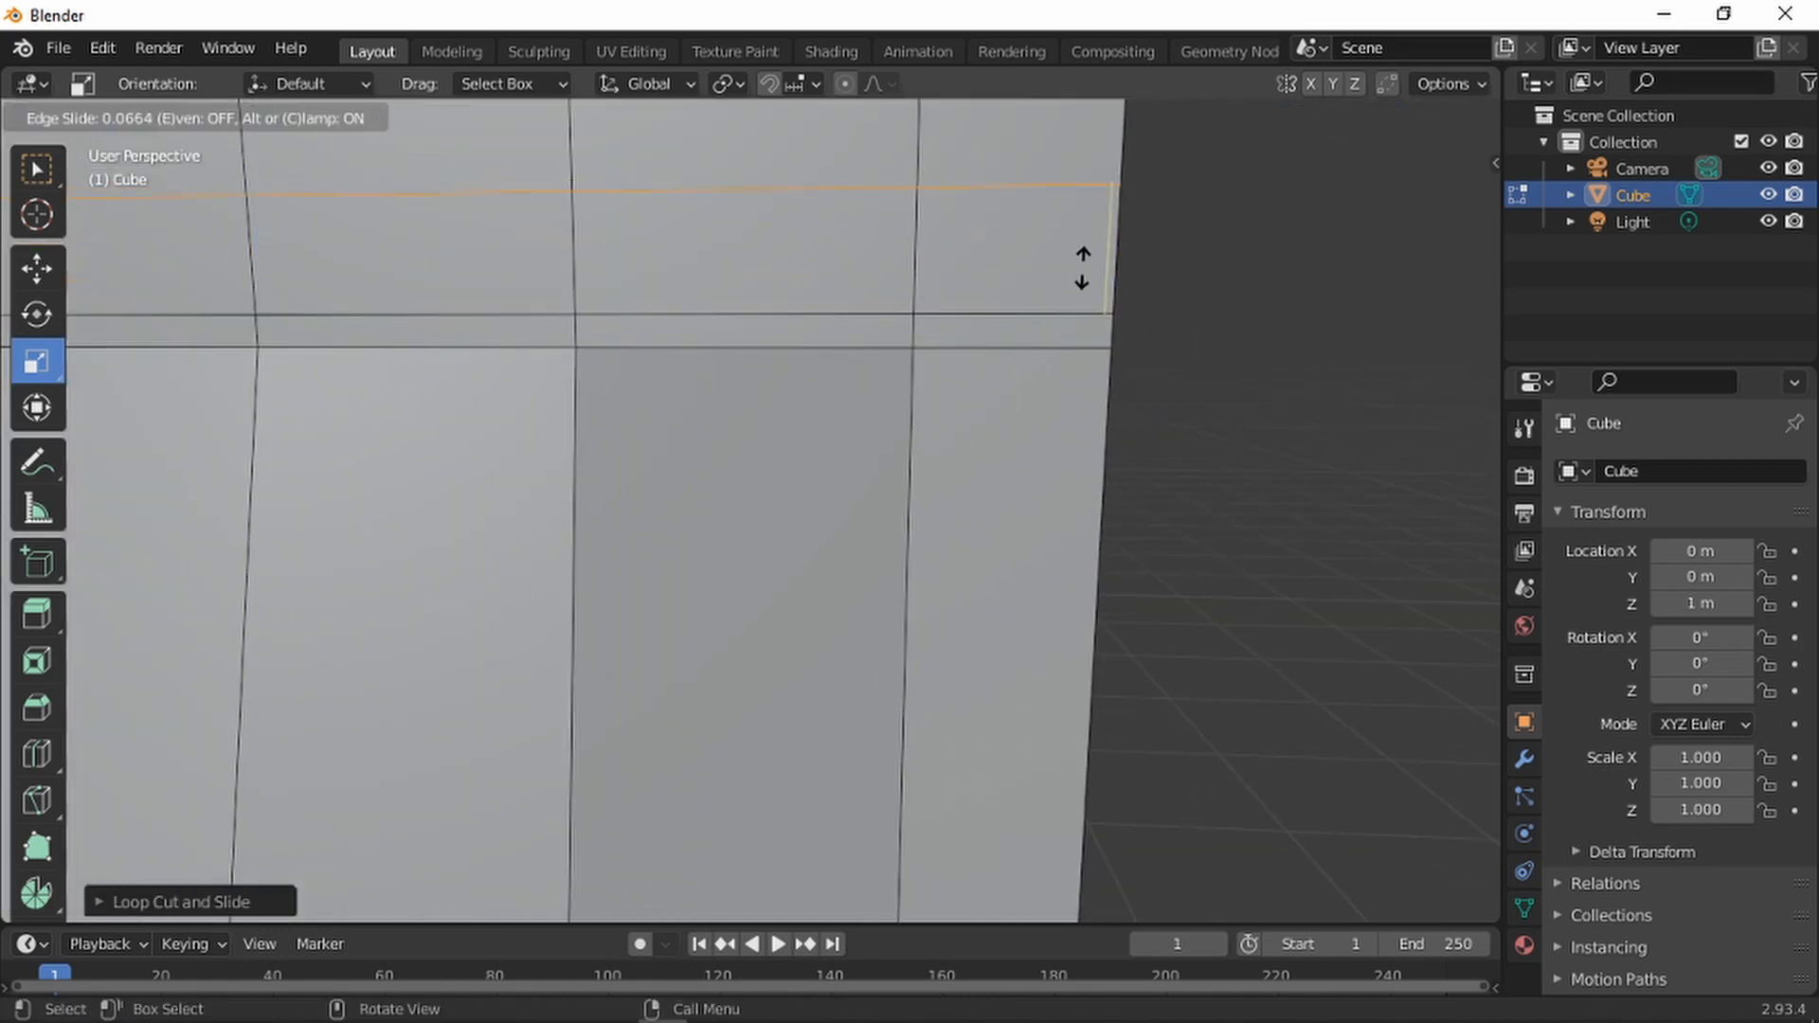
pyautogui.click(1079, 355)
# Select the four middle faces of the narrow strip between the two new cuts on the front side
pyautogui.moveTo(1030, 312); pyautogui.dragTo(589, 419, button='middle')
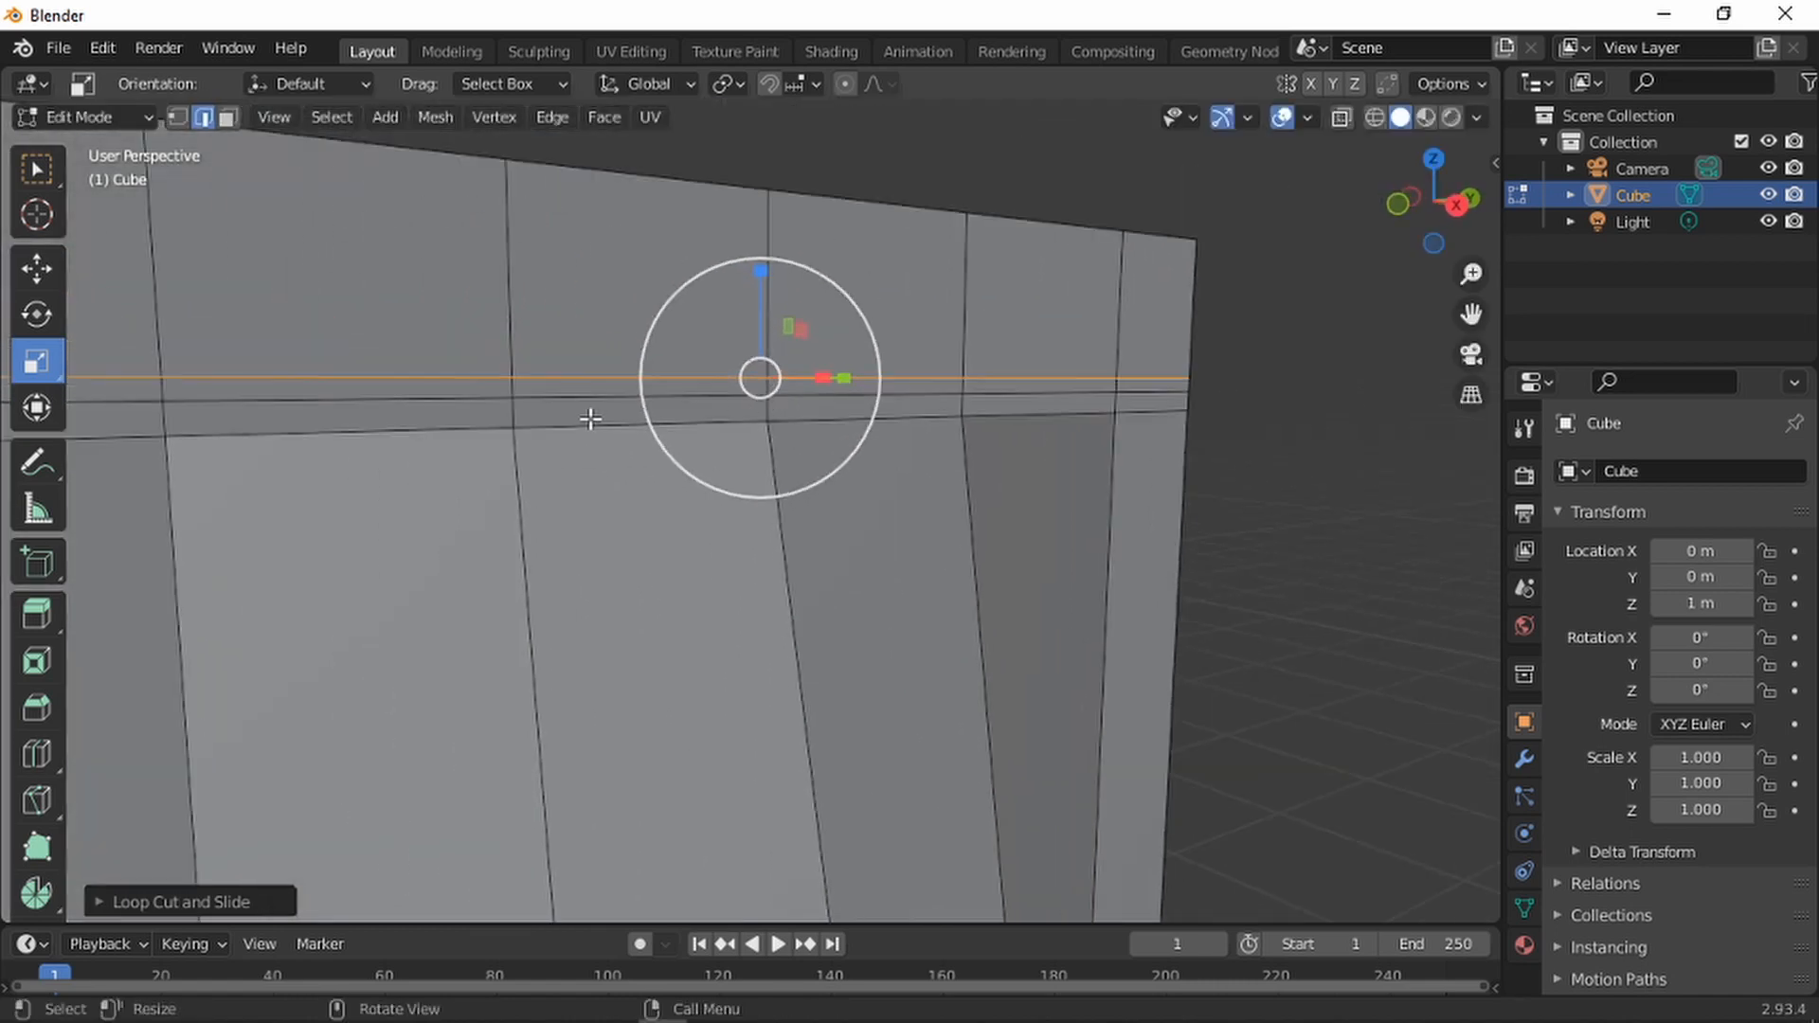
pyautogui.moveTo(40, 167); pyautogui.dragTo(99, 176)
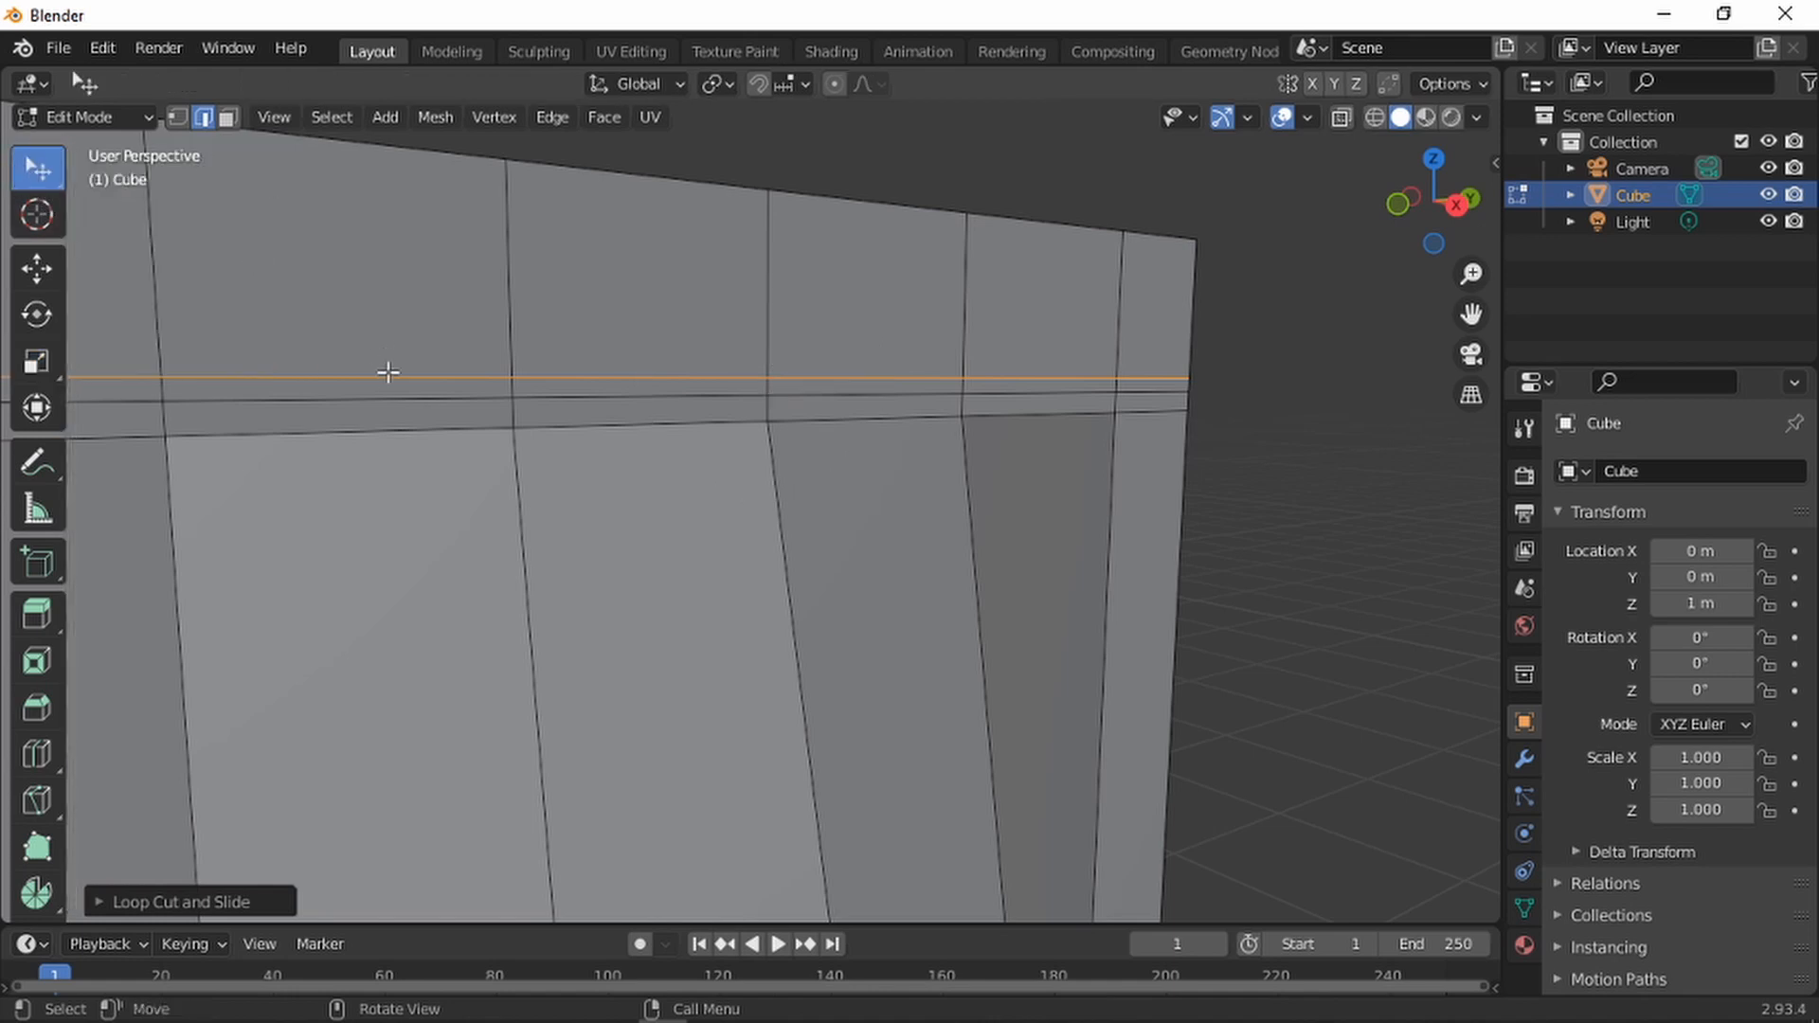
pyautogui.click(227, 117)
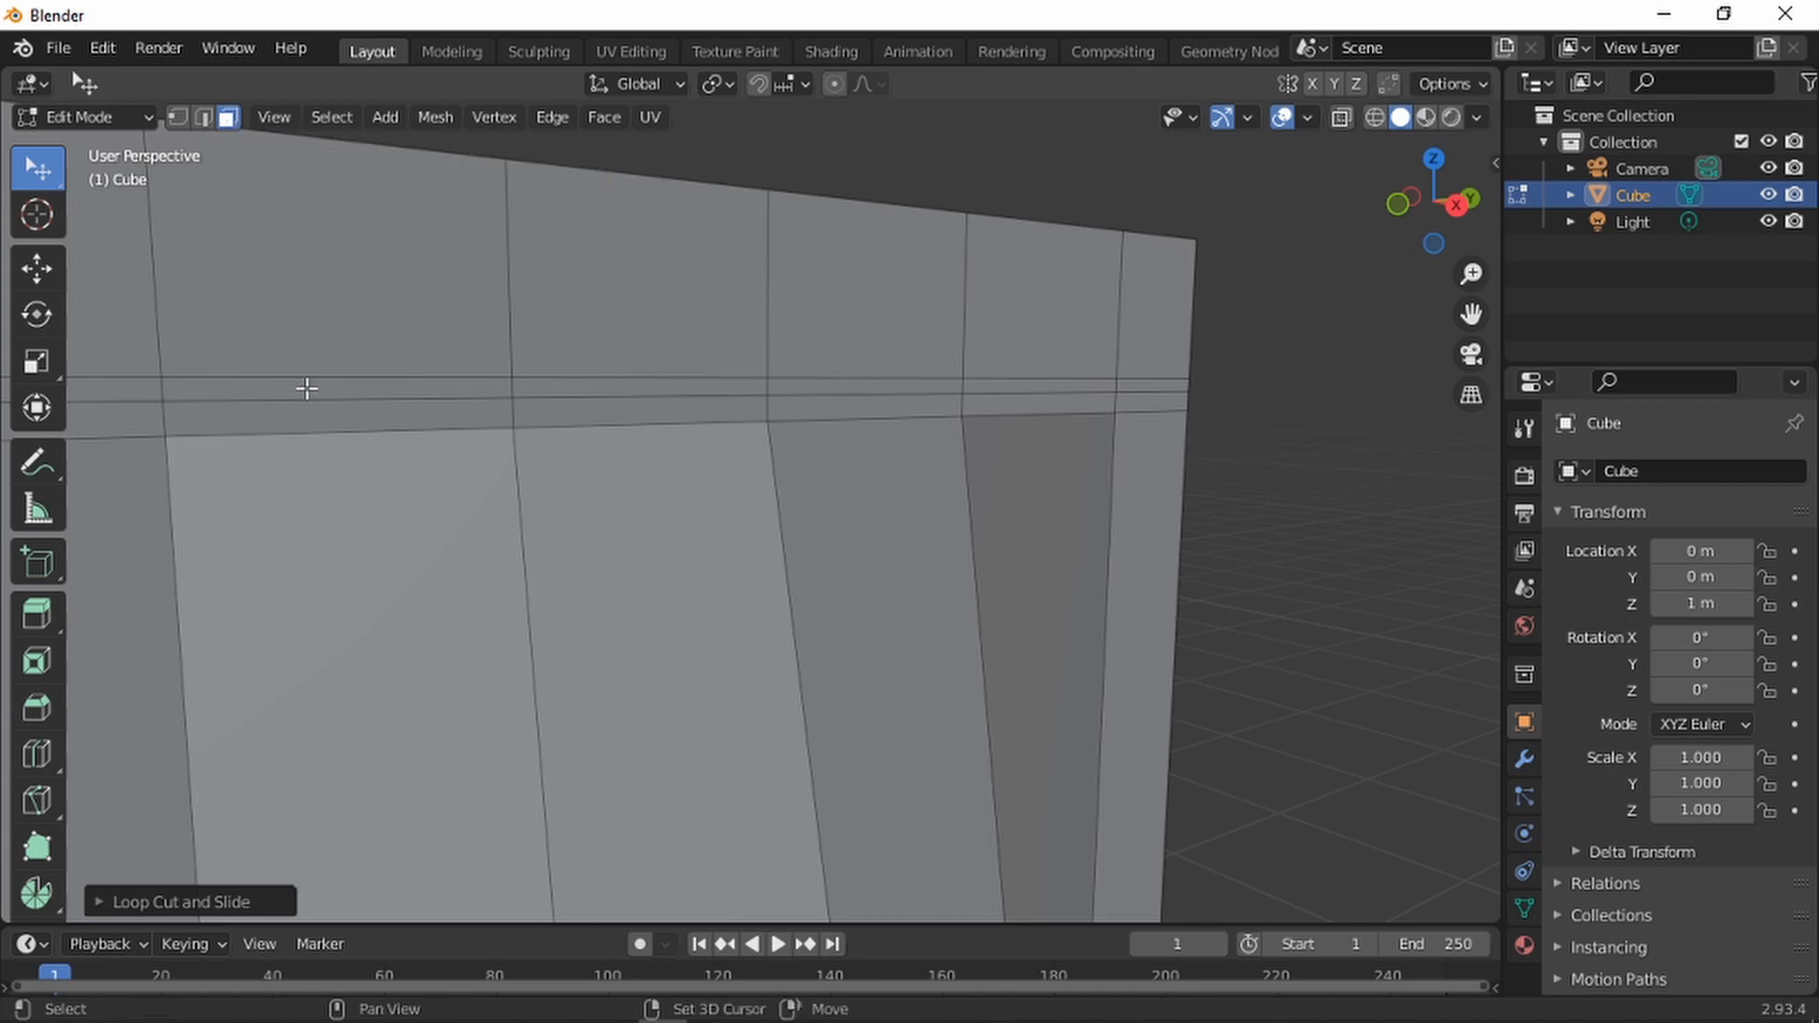
pyautogui.click(305, 388)
pyautogui.keyDown('shift'); pyautogui.click(536, 393); pyautogui.keyUp('shift')
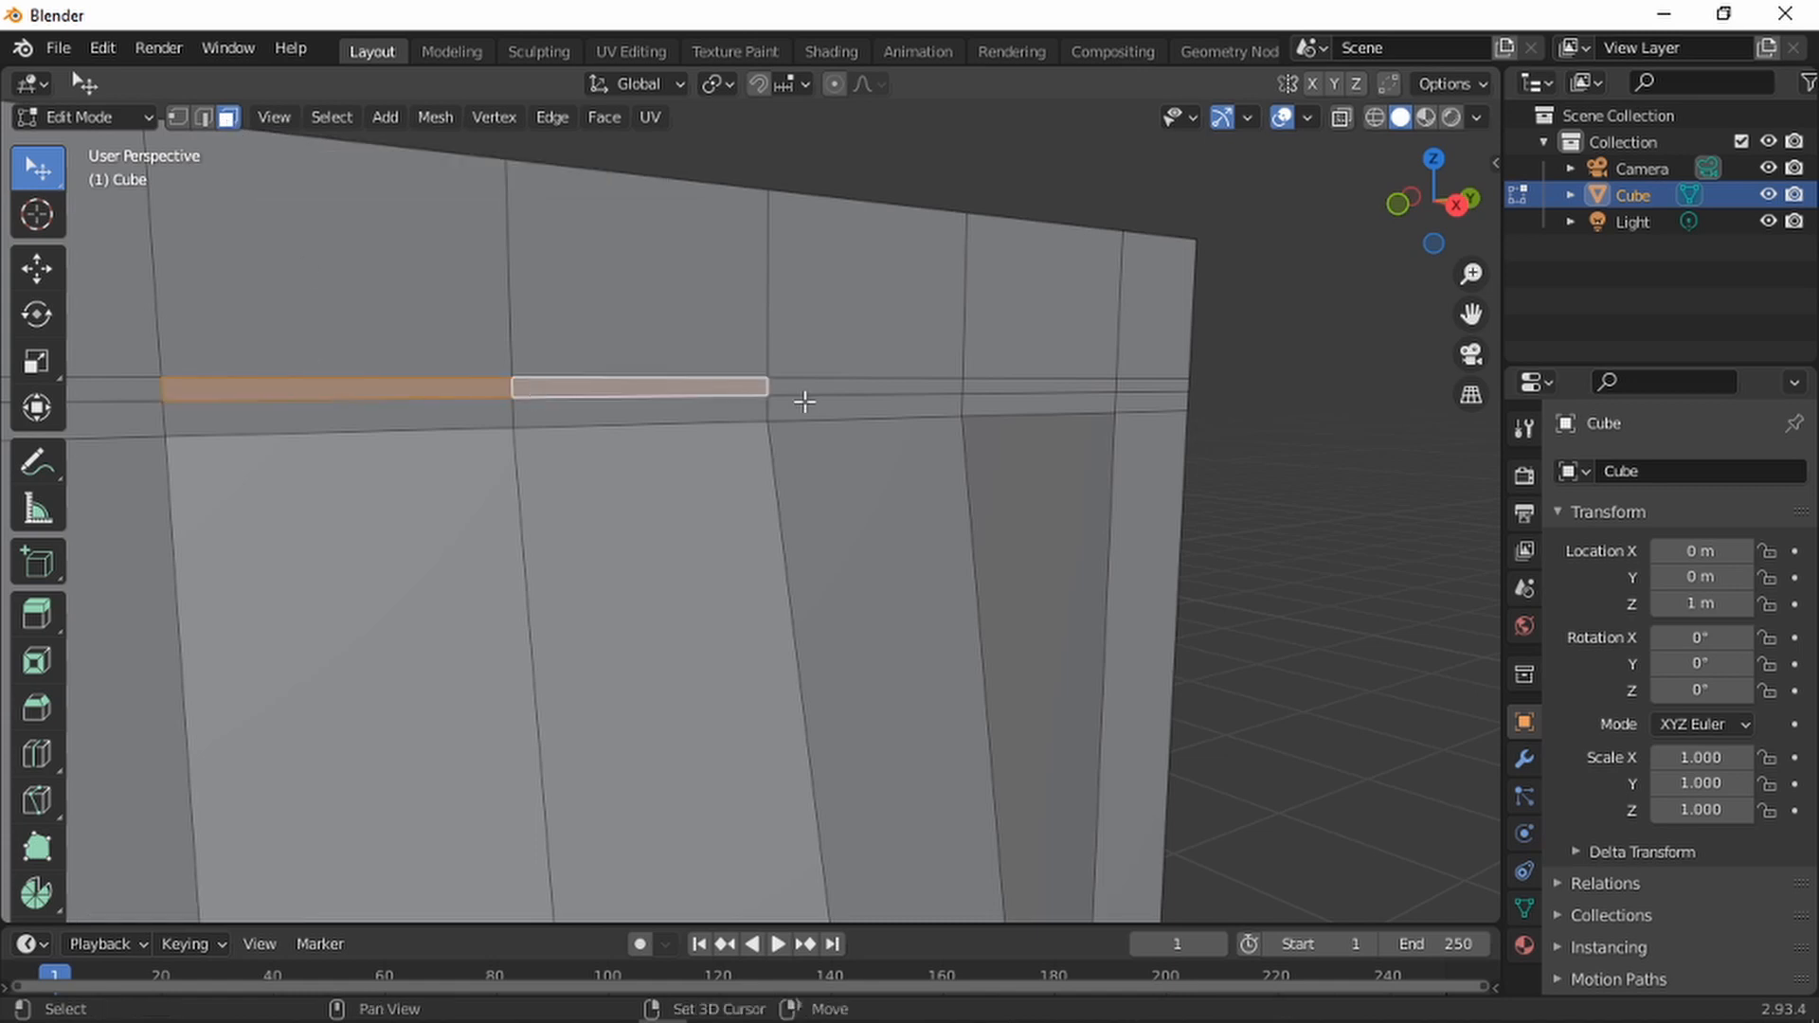
pyautogui.keyDown('shift'); pyautogui.click(819, 385); pyautogui.keyUp('shift')
pyautogui.moveTo(1153, 386); pyautogui.dragTo(515, 370, button='middle')
pyautogui.keyDown('shift'); pyautogui.click(1032, 408); pyautogui.keyUp('shift')
# Add the four matching narrow strip faces on the back side to the selection, leaving out the strip below
pyautogui.keyDown('shift'); pyautogui.click(536, 389); pyautogui.keyUp('shift')
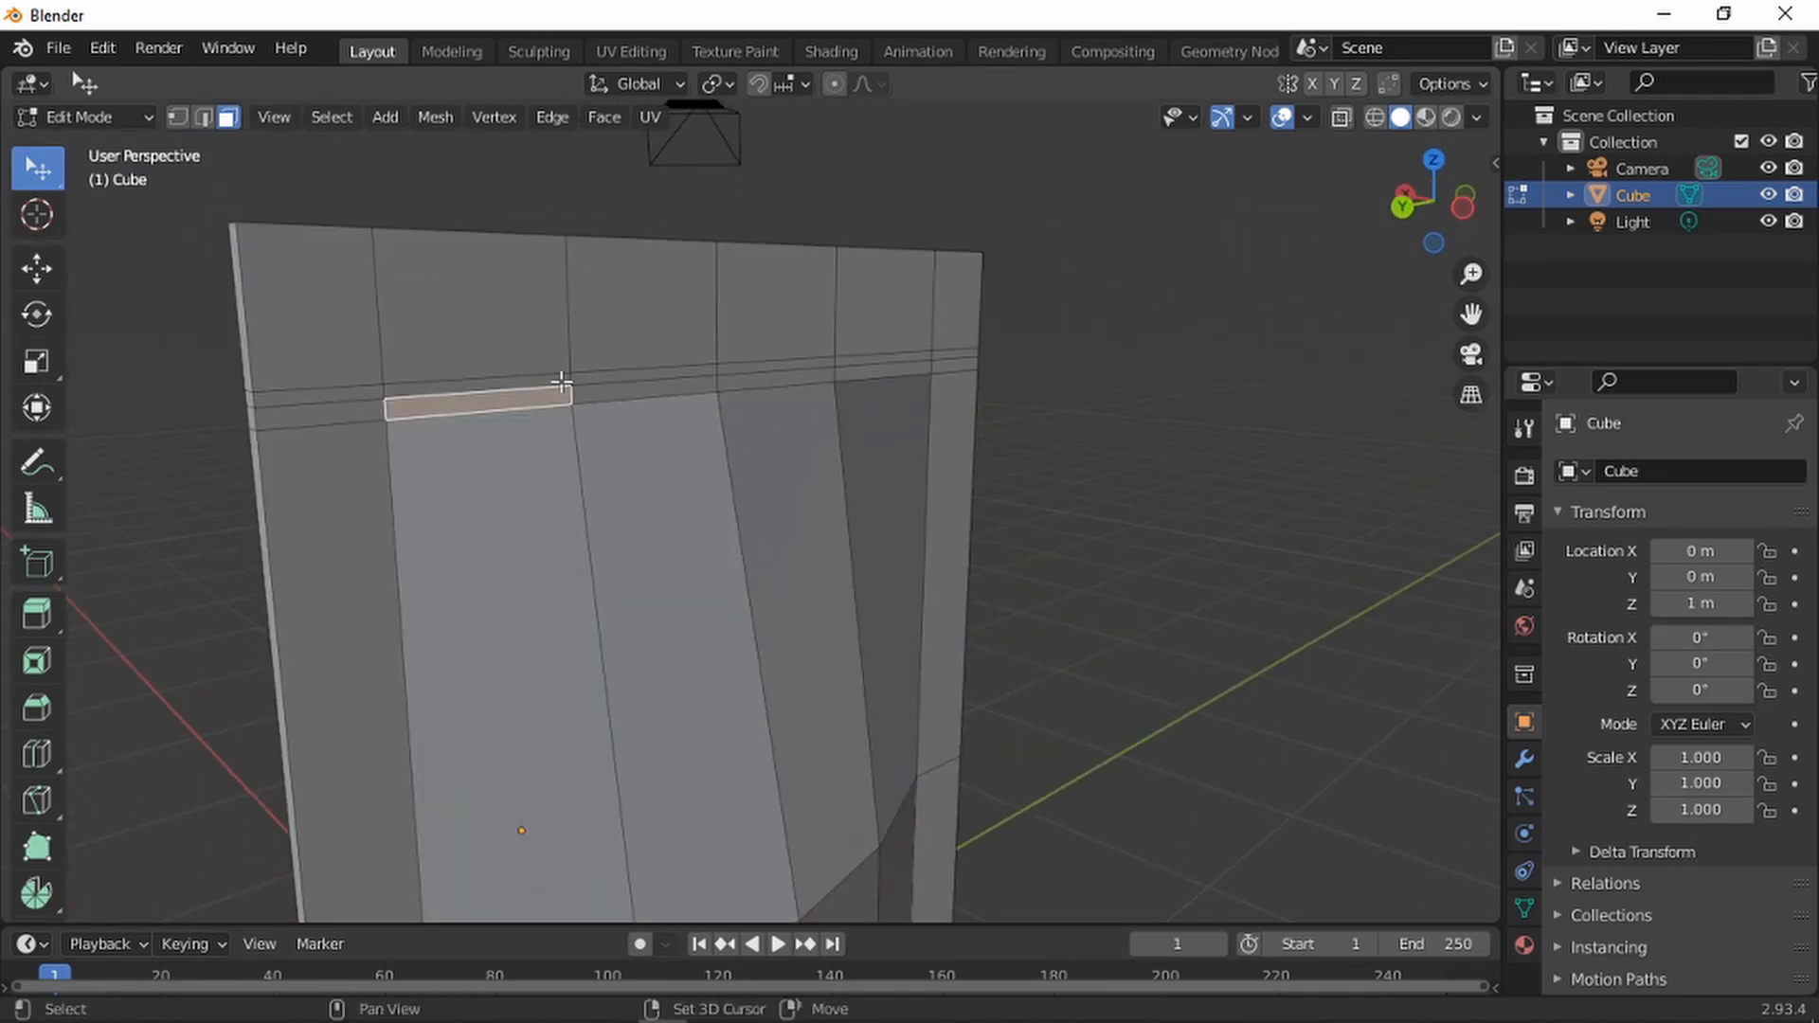
pyautogui.keyDown('shift'); pyautogui.click(545, 379); pyautogui.keyUp('shift')
pyautogui.keyDown('shift'); pyautogui.click(547, 379); pyautogui.keyUp('shift')
pyautogui.keyDown('shift'); pyautogui.click(614, 374); pyautogui.keyUp('shift')
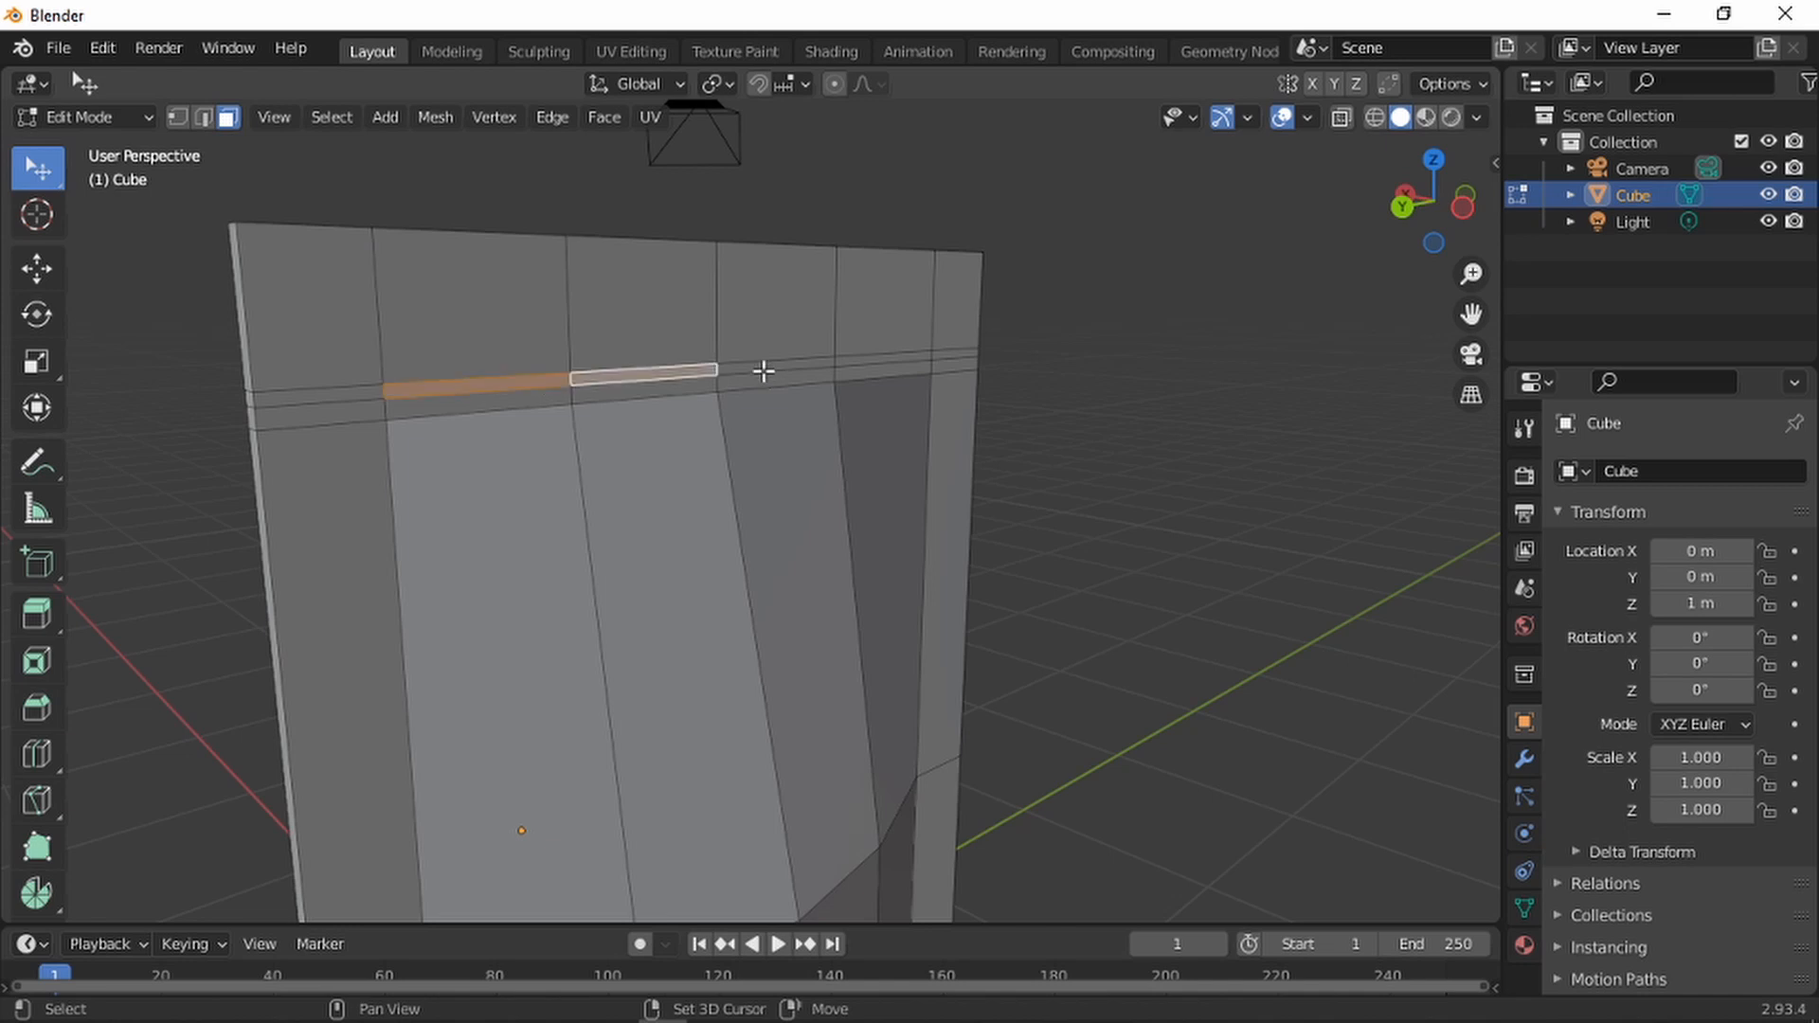
pyautogui.keyDown('shift'); pyautogui.click(765, 370); pyautogui.keyUp('shift')
pyautogui.keyDown('shift'); pyautogui.click(857, 359); pyautogui.keyUp('shift')
# Extrude the selected strip faces a short distance outward along their normals to form raised ledges on front and back
pyautogui.moveTo(867, 358); pyautogui.dragTo(792, 407, button='middle')
pyautogui.scroll(4, 776, 401)
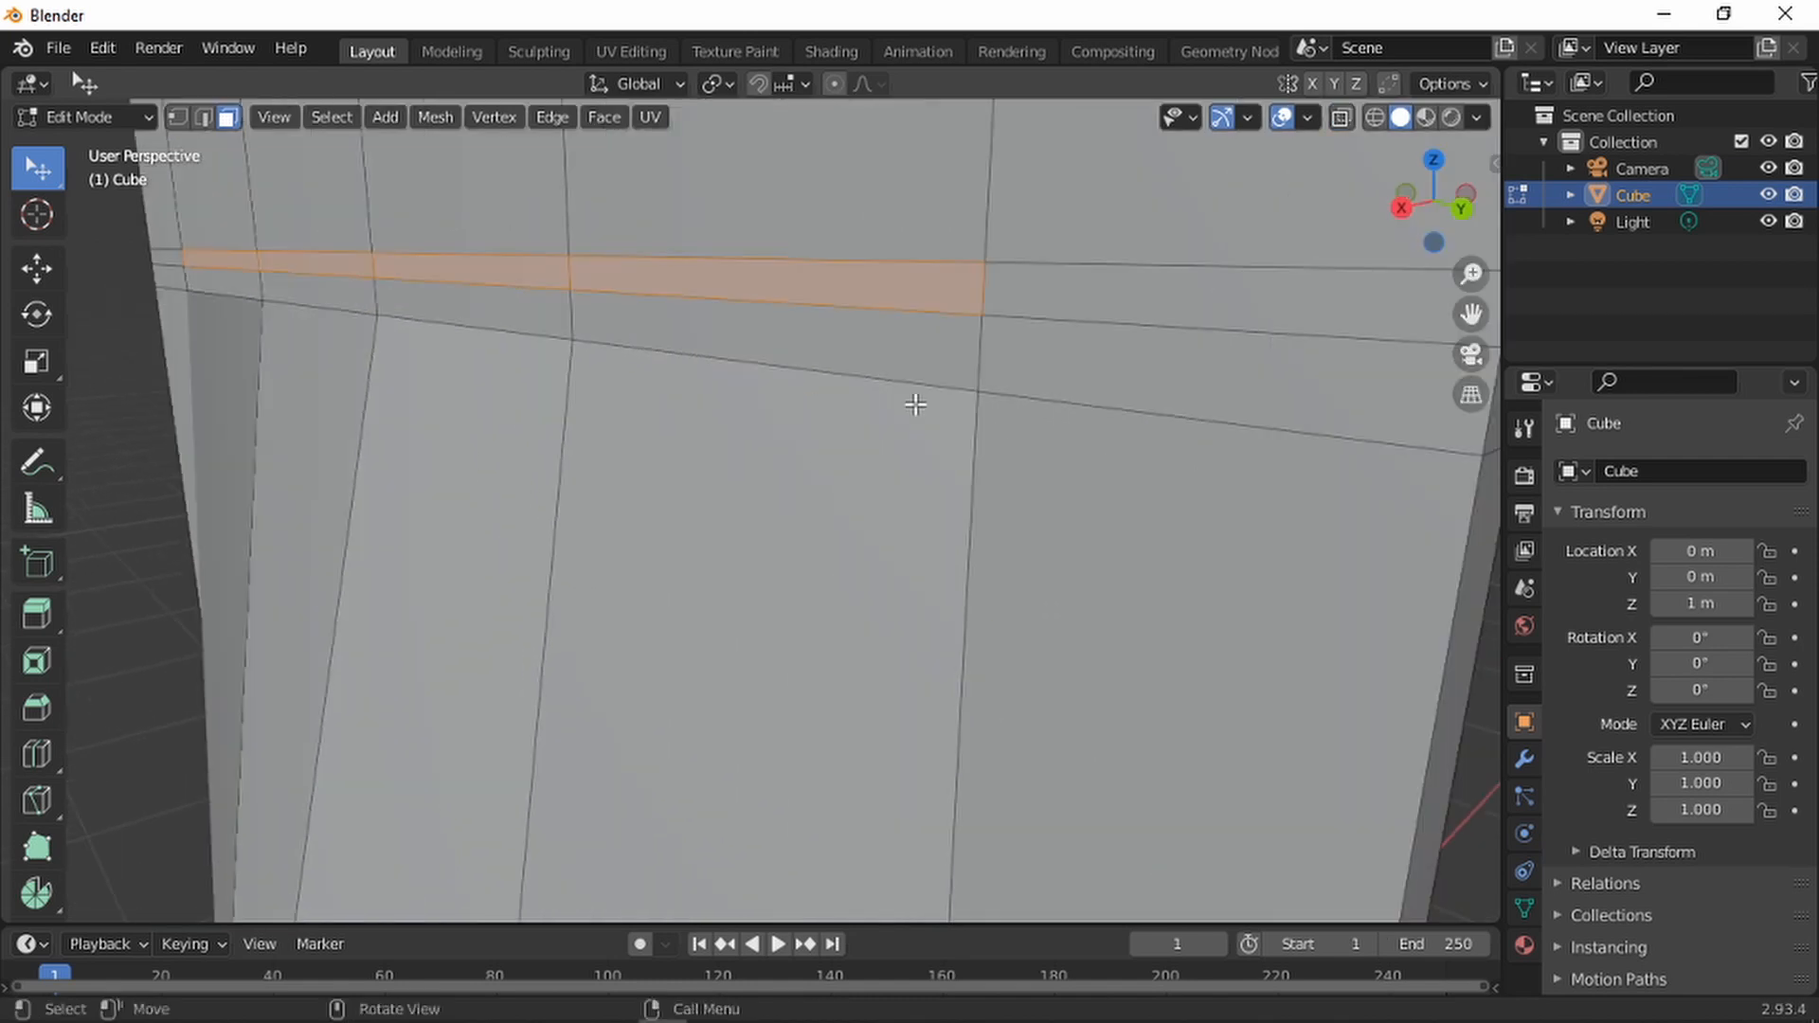
pyautogui.moveTo(915, 404); pyautogui.dragTo(882, 403, button='middle')
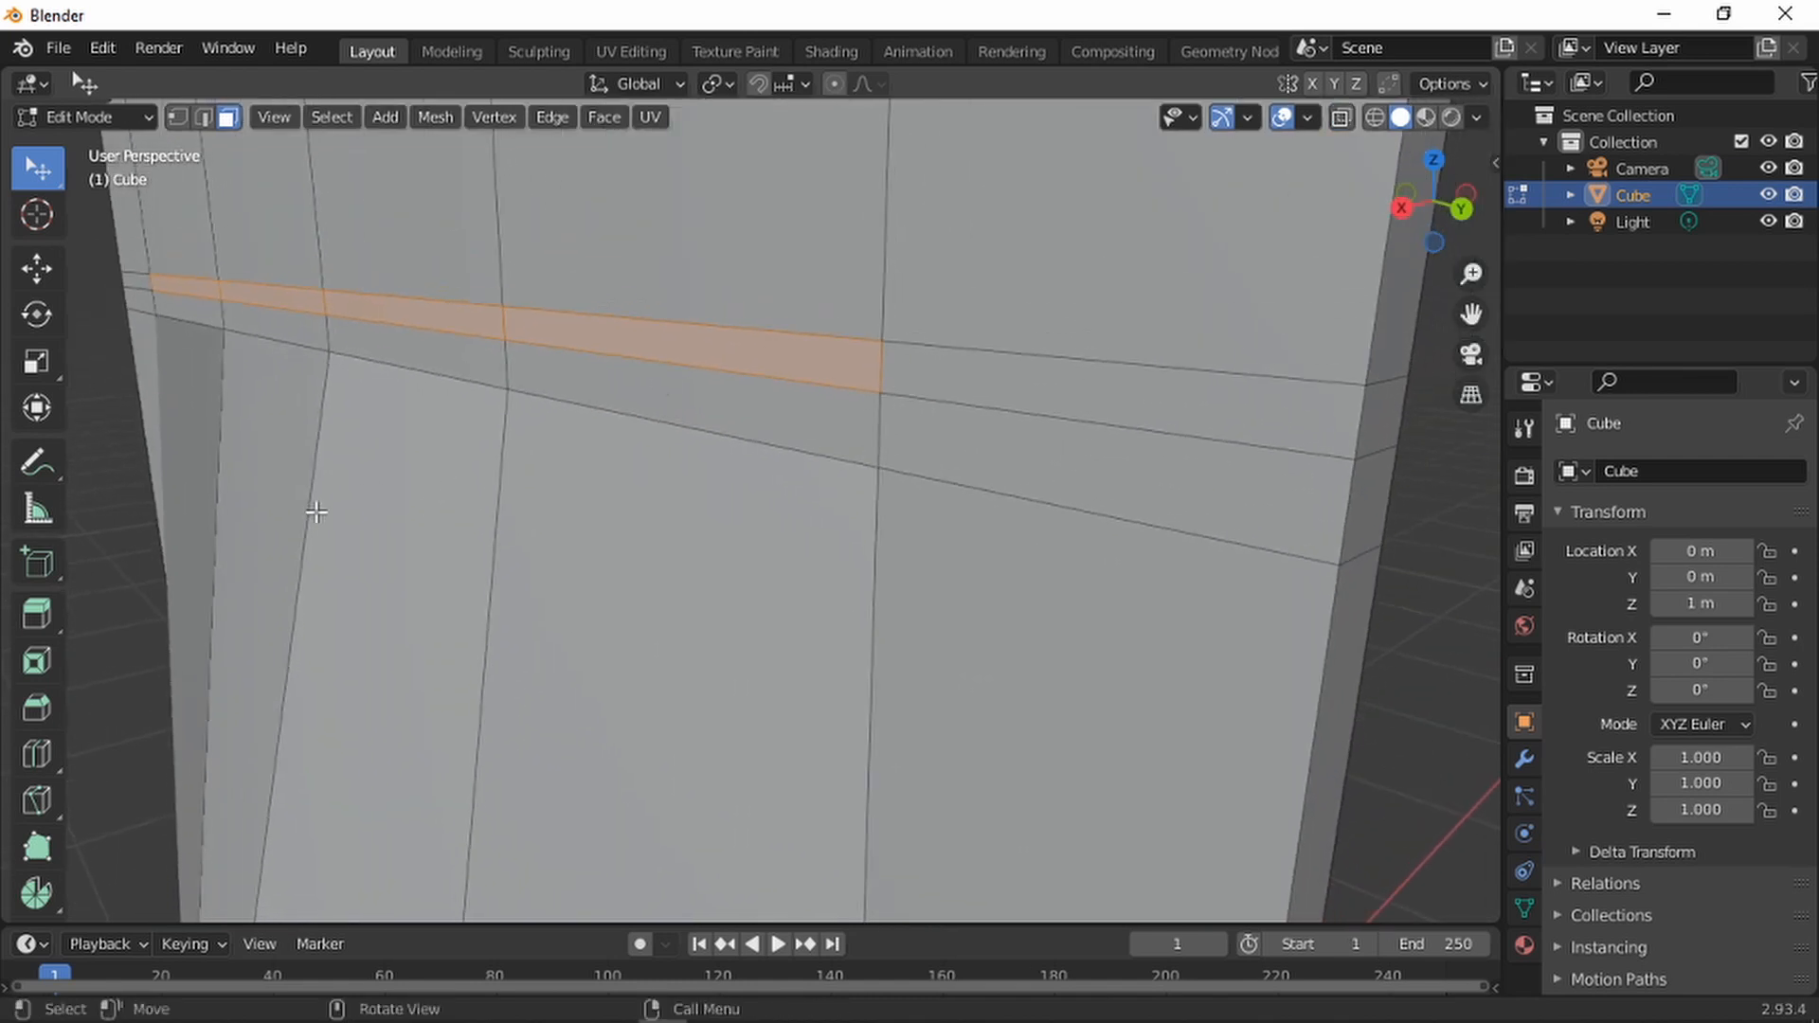
pyautogui.click(37, 621)
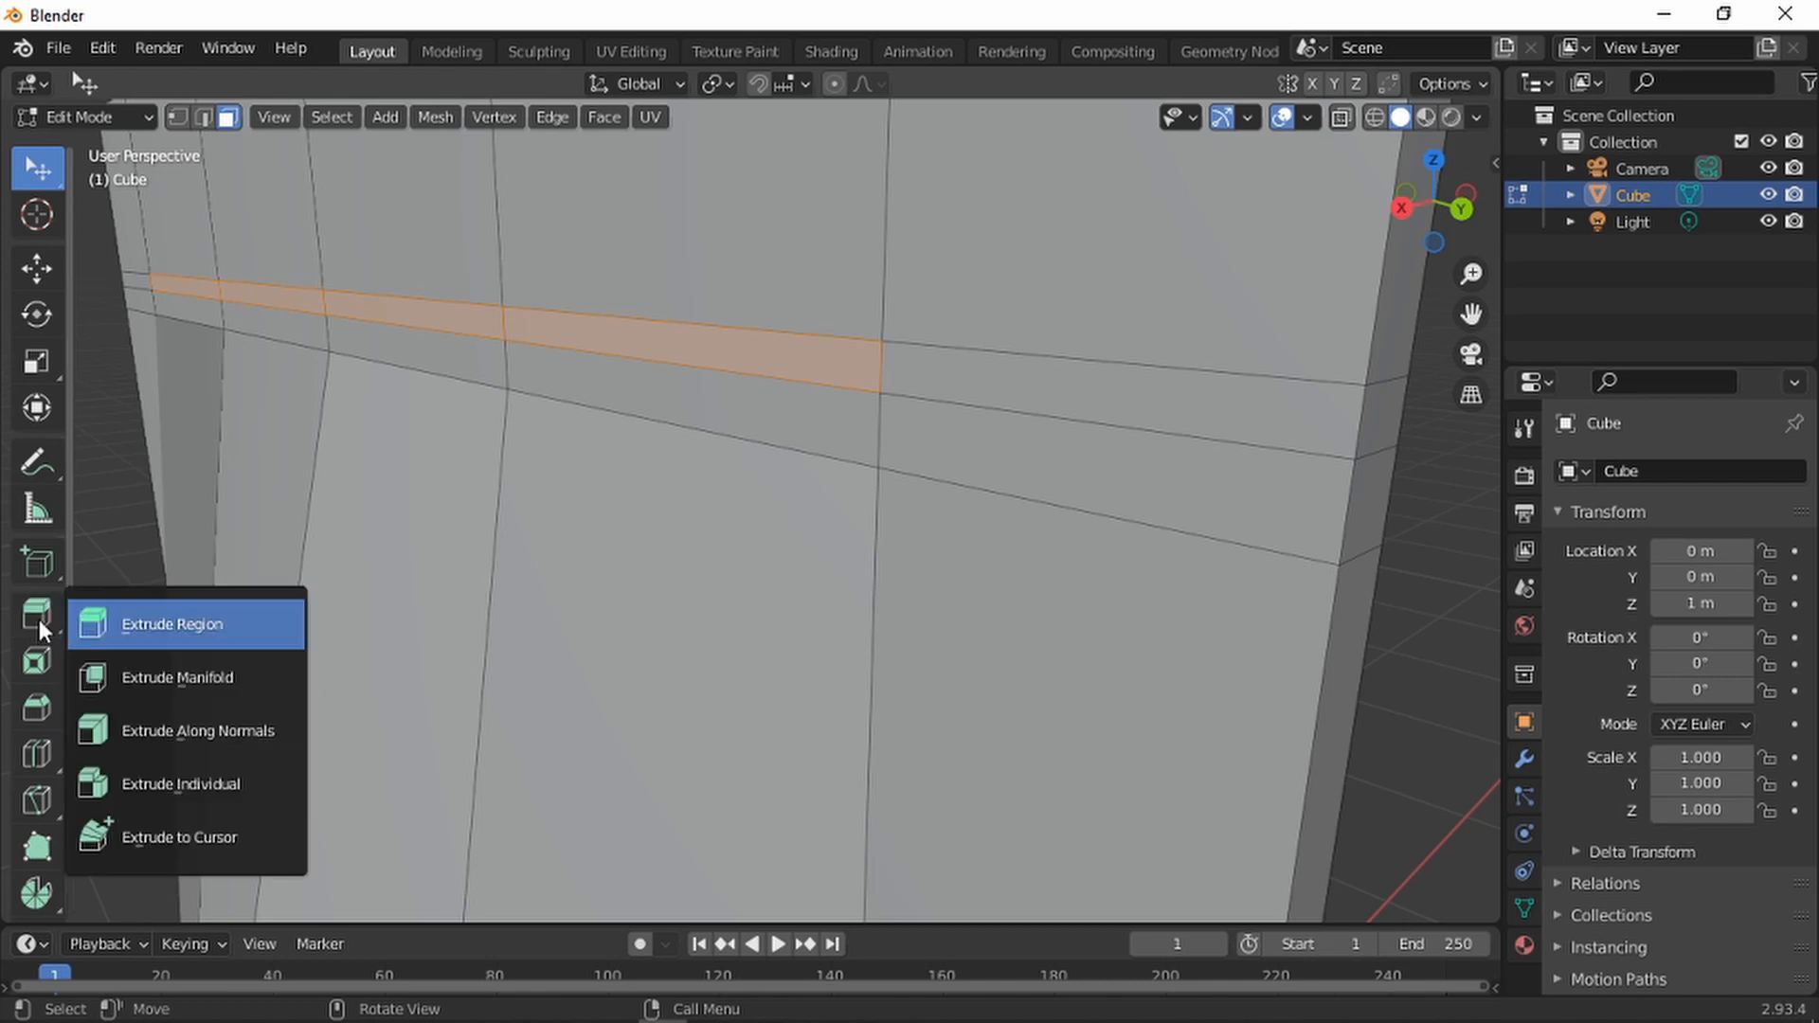
pyautogui.click(186, 731)
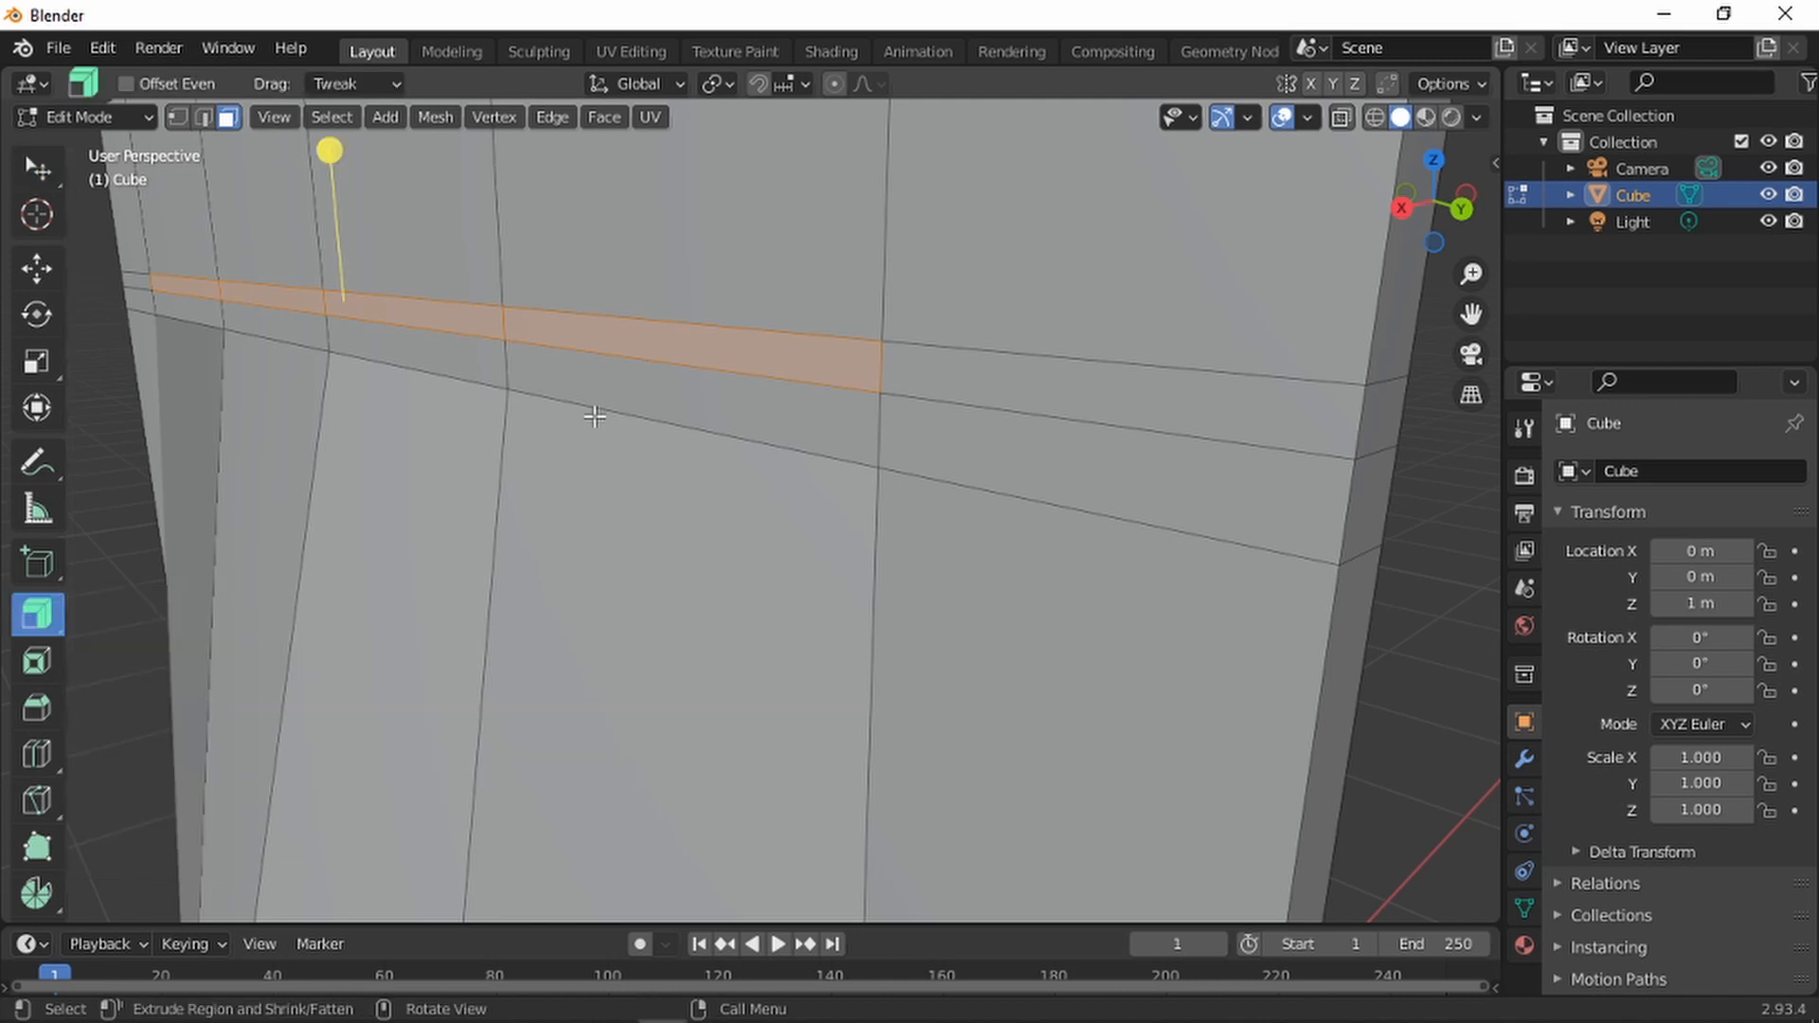
pyautogui.moveTo(588, 405)
pyautogui.mouseDown(button='middle')
pyautogui.moveTo(527, 369)
pyautogui.moveTo(580, 395)
pyautogui.mouseUp(button='middle')
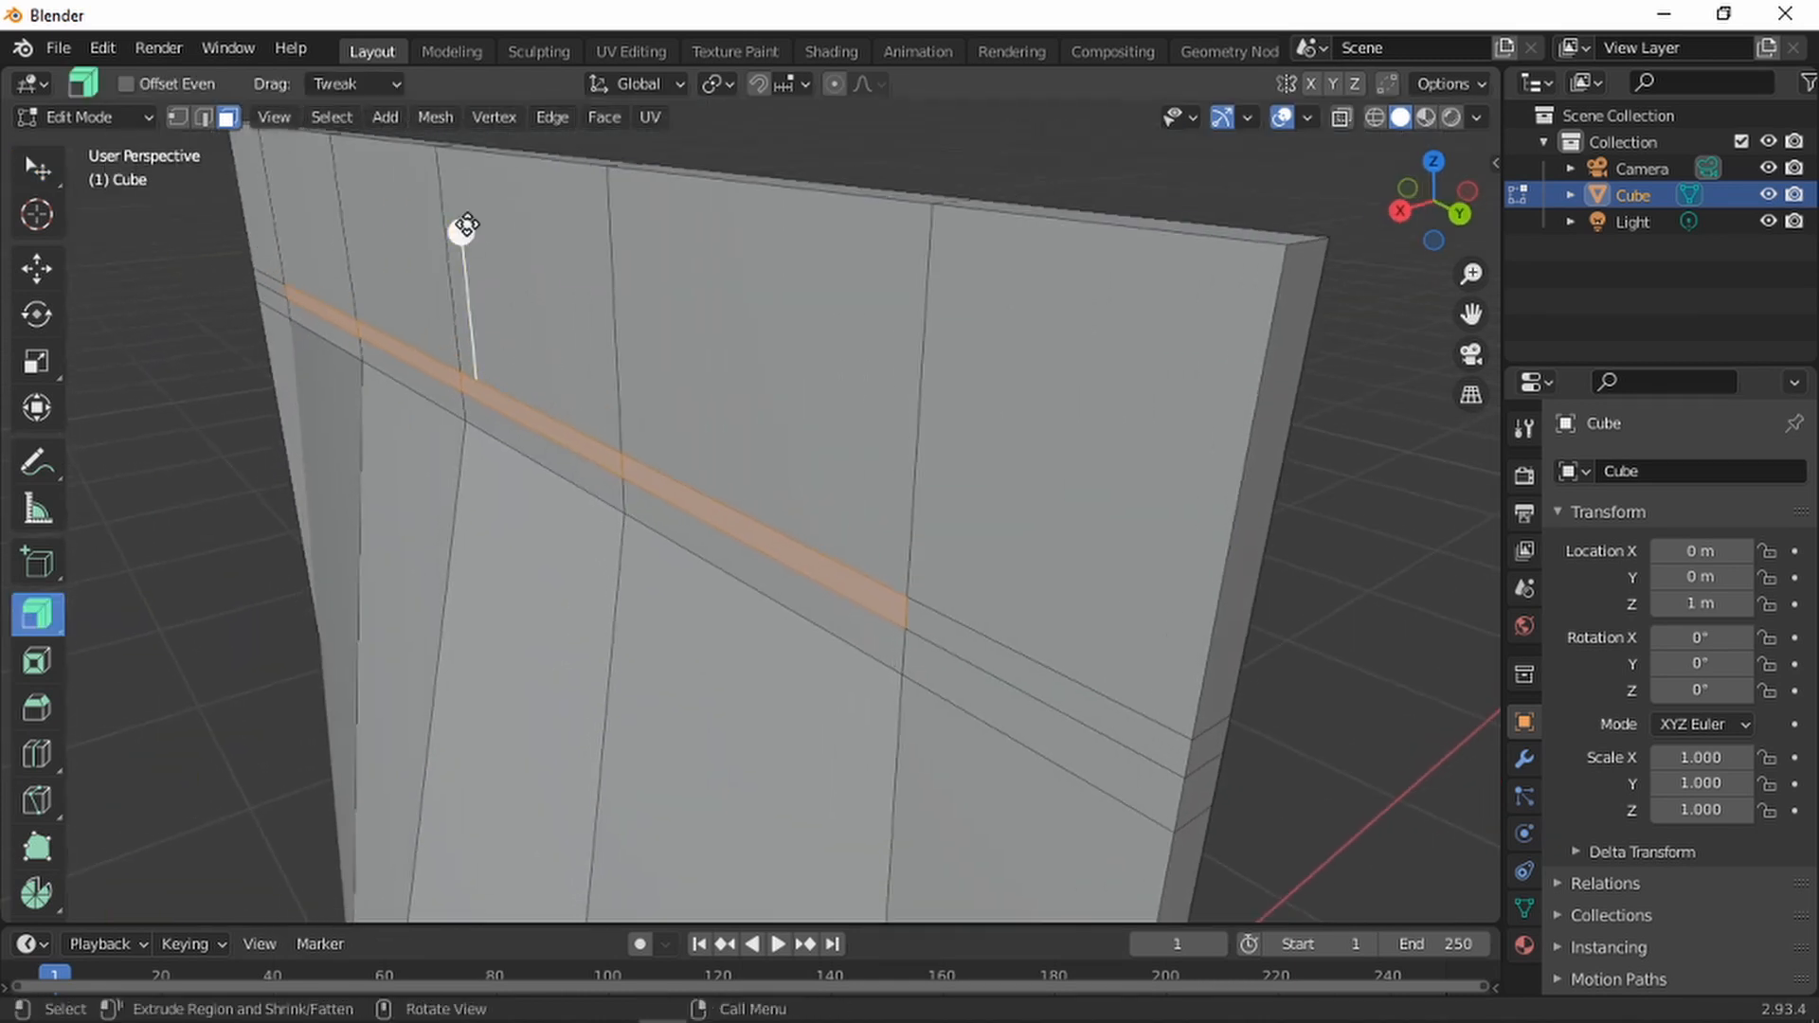
pyautogui.moveTo(461, 232)
pyautogui.mouseDown()
pyautogui.moveTo(456, 210)
pyautogui.moveTo(473, 223)
pyautogui.mouseUp()
pyautogui.moveTo(474, 222); pyautogui.dragTo(824, 352, button='middle')
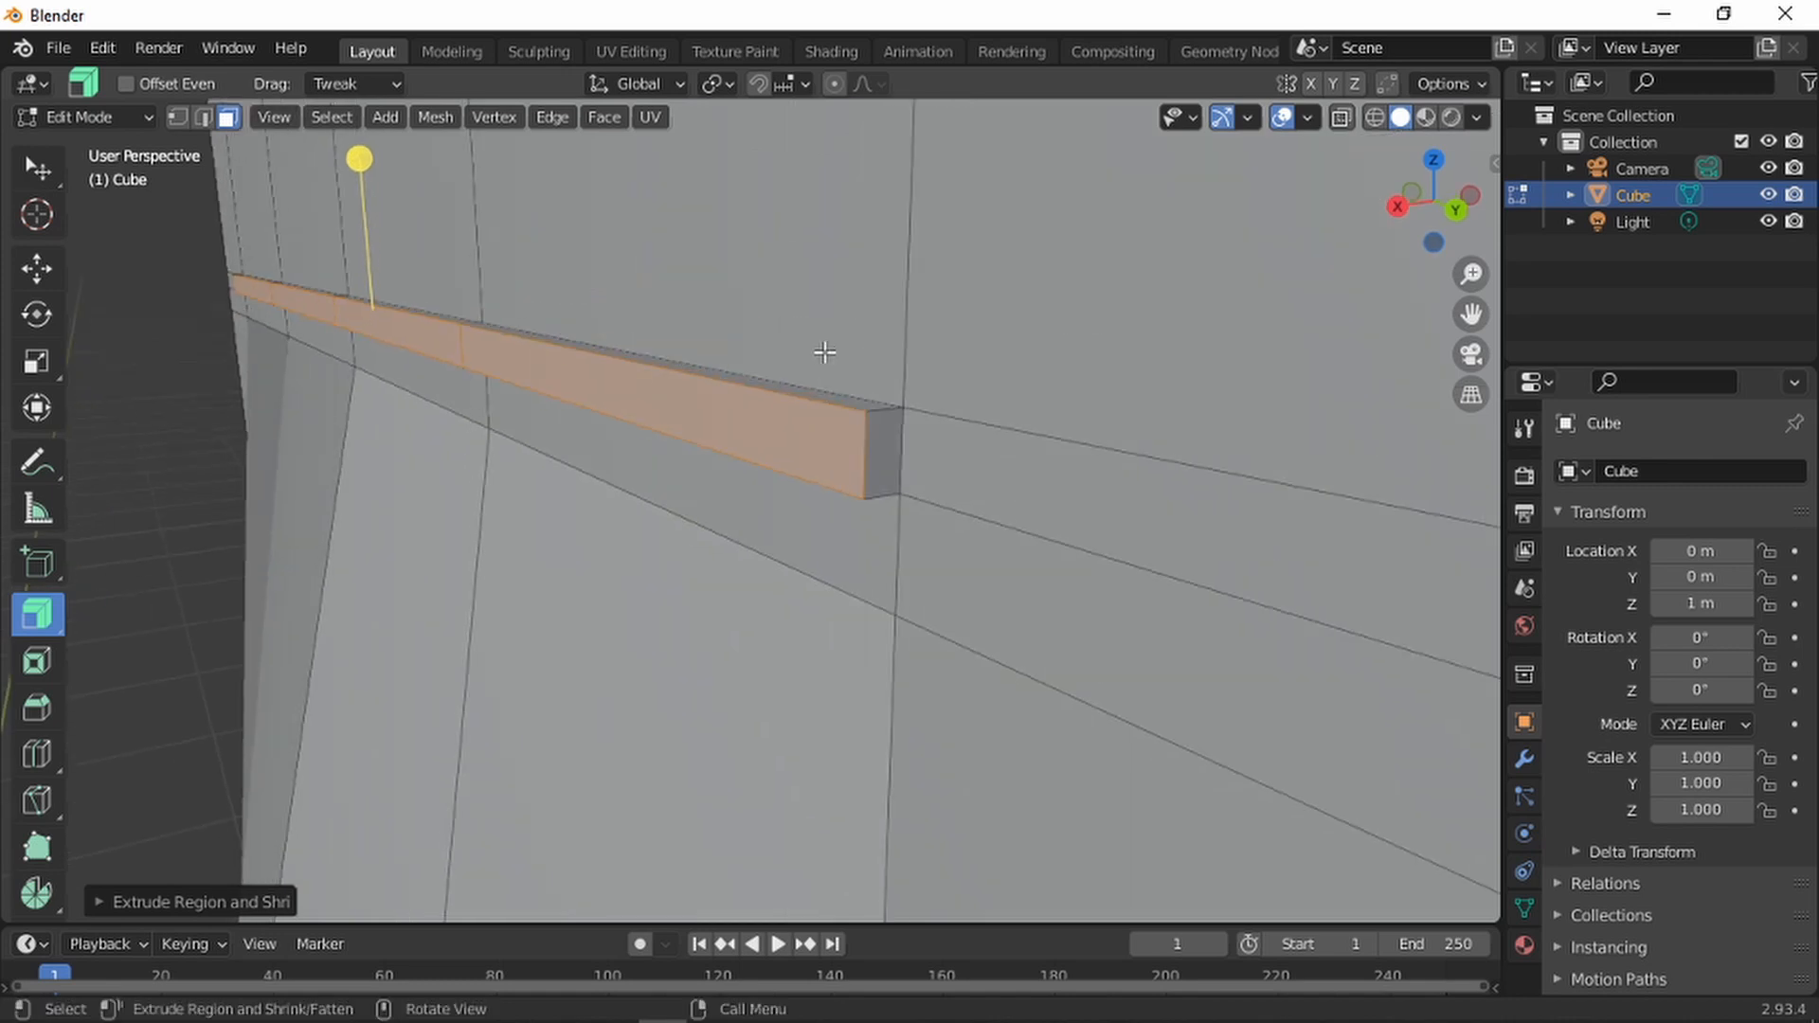
# Inset the selected outer faces of the ledges slightly, leaving a thin border around them
pyautogui.click(32, 662)
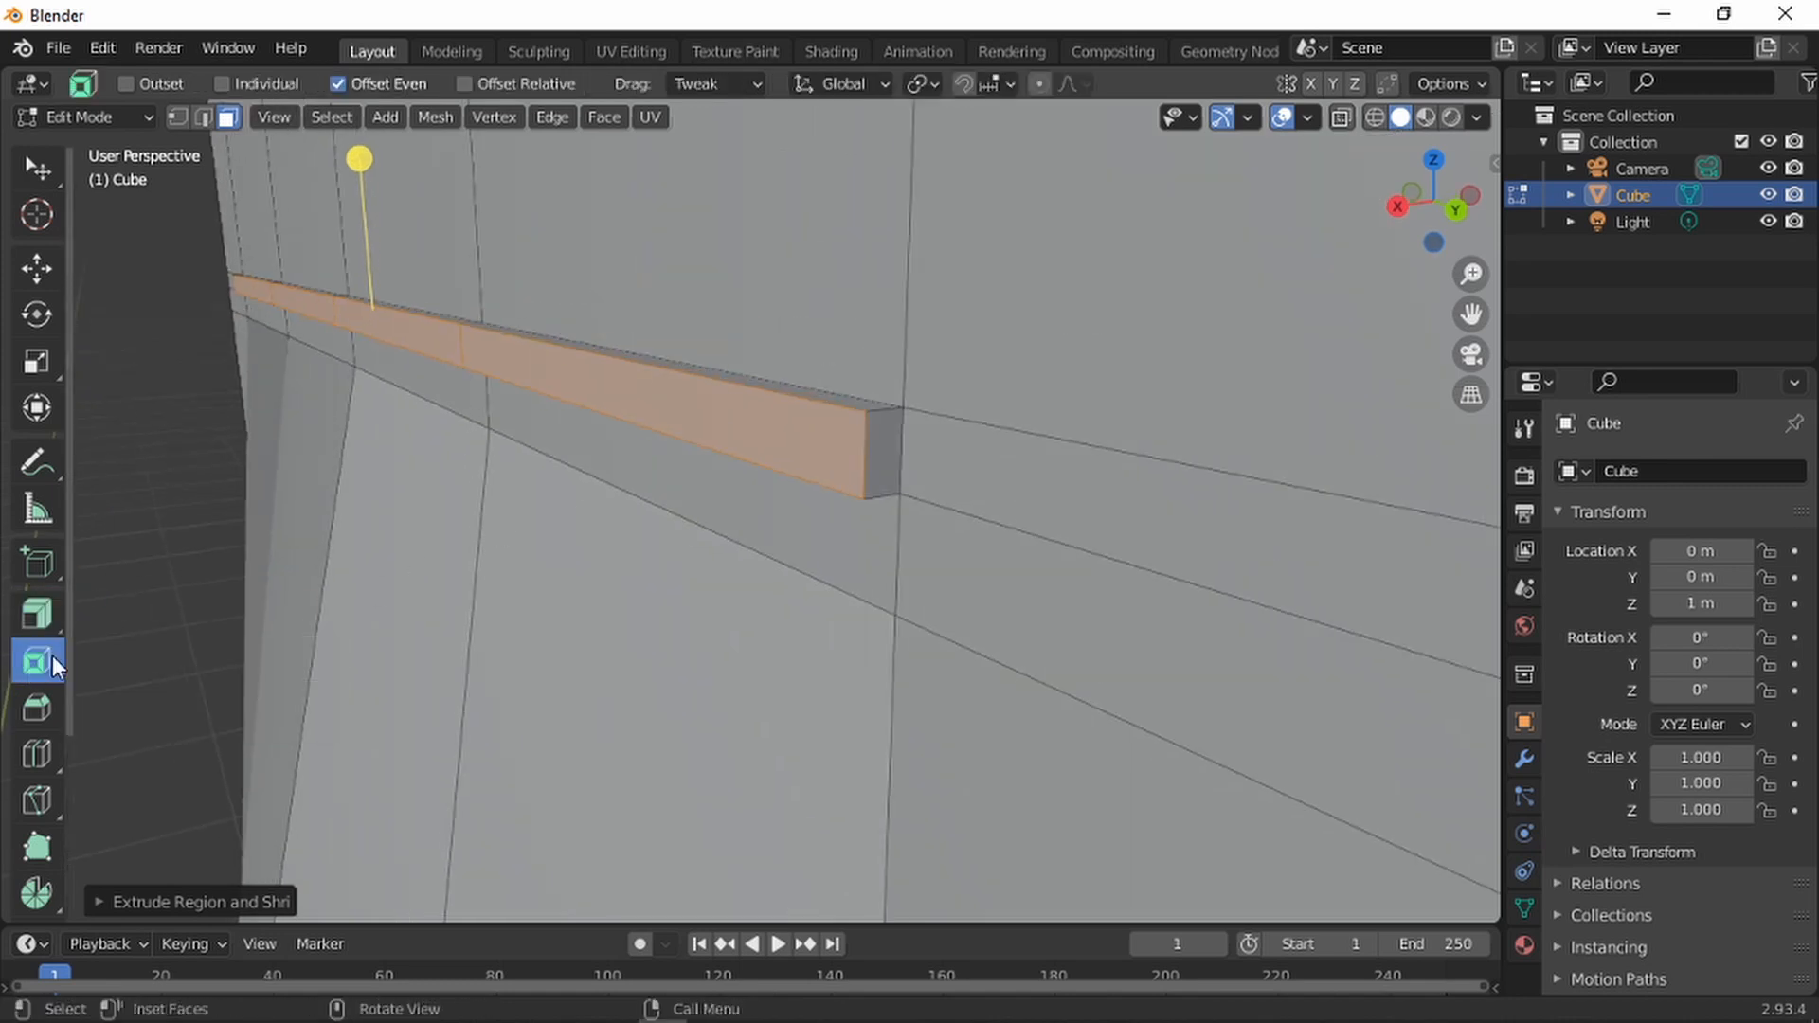
pyautogui.moveTo(604, 341); pyautogui.dragTo(446, 212, button='middle')
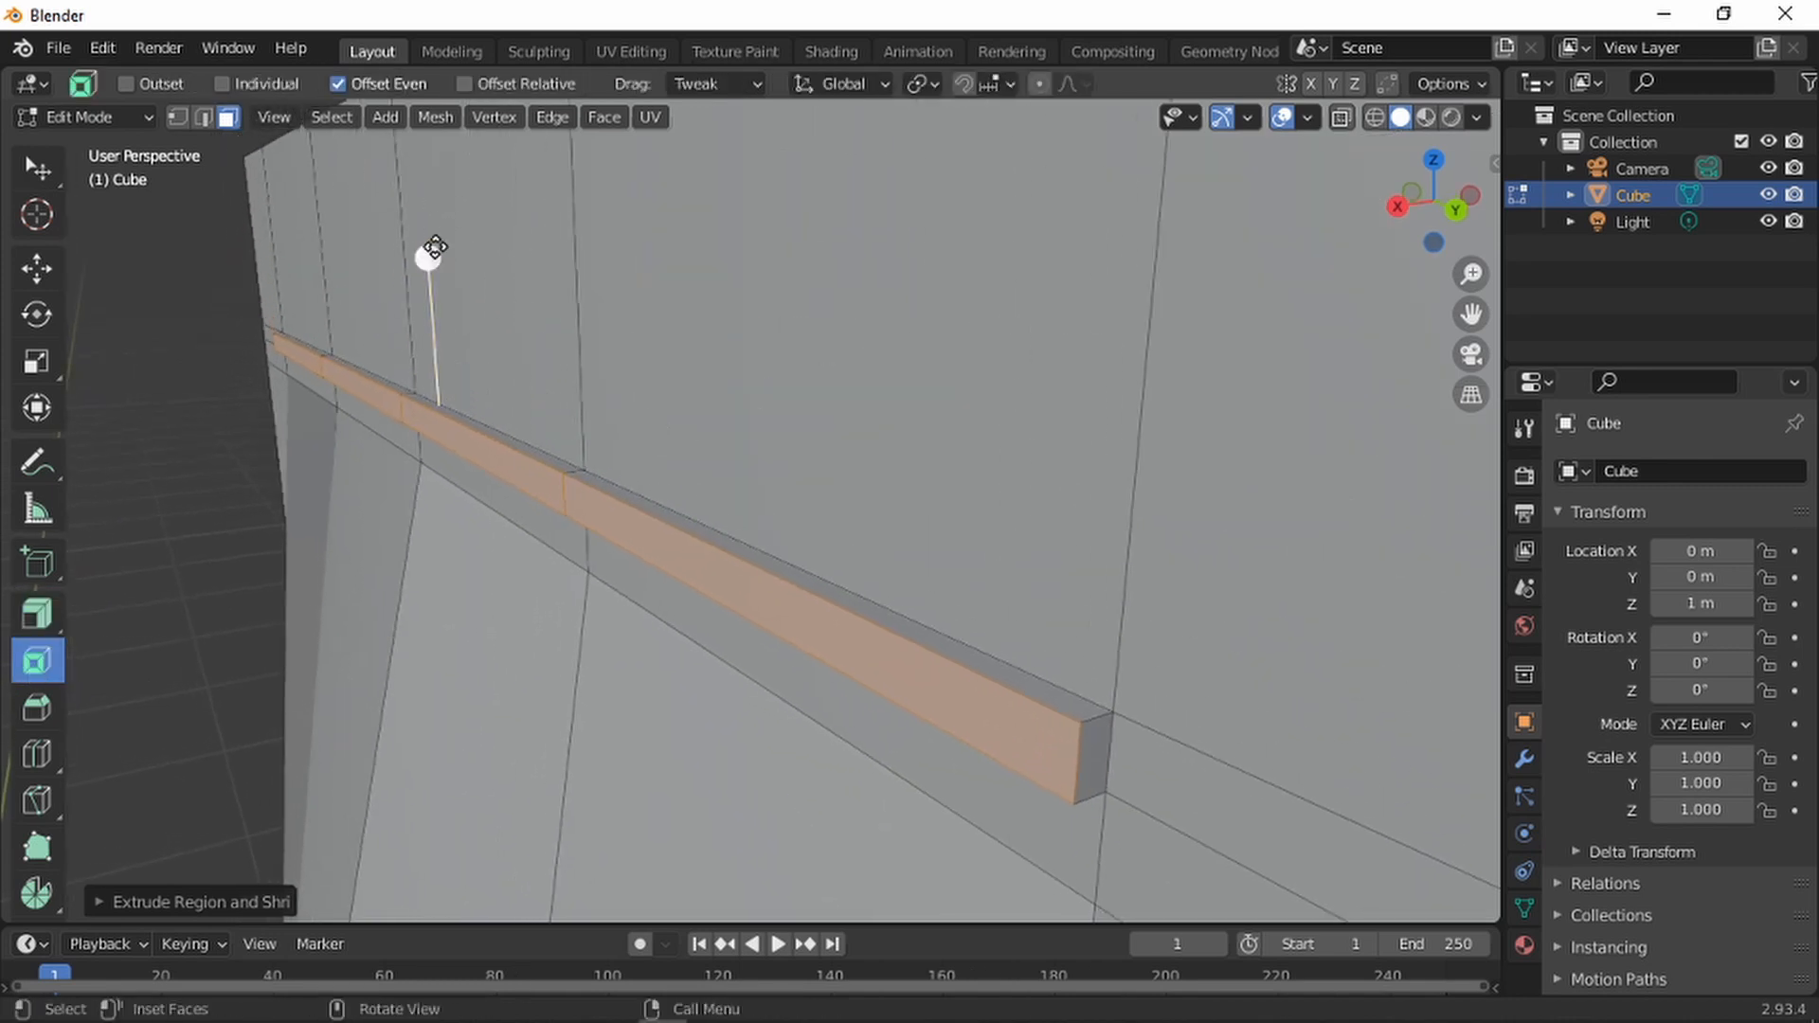
pyautogui.moveTo(438, 239)
pyautogui.mouseDown()
pyautogui.moveTo(444, 223)
pyautogui.moveTo(407, 325)
pyautogui.moveTo(437, 254)
pyautogui.mouseUp()
pyautogui.moveTo(791, 459); pyautogui.dragTo(1037, 496, button='middle')
pyautogui.moveTo(1184, 486)
pyautogui.mouseDown(button='middle')
pyautogui.moveTo(1296, 483)
pyautogui.moveTo(1211, 509)
pyautogui.mouseUp(button='middle')
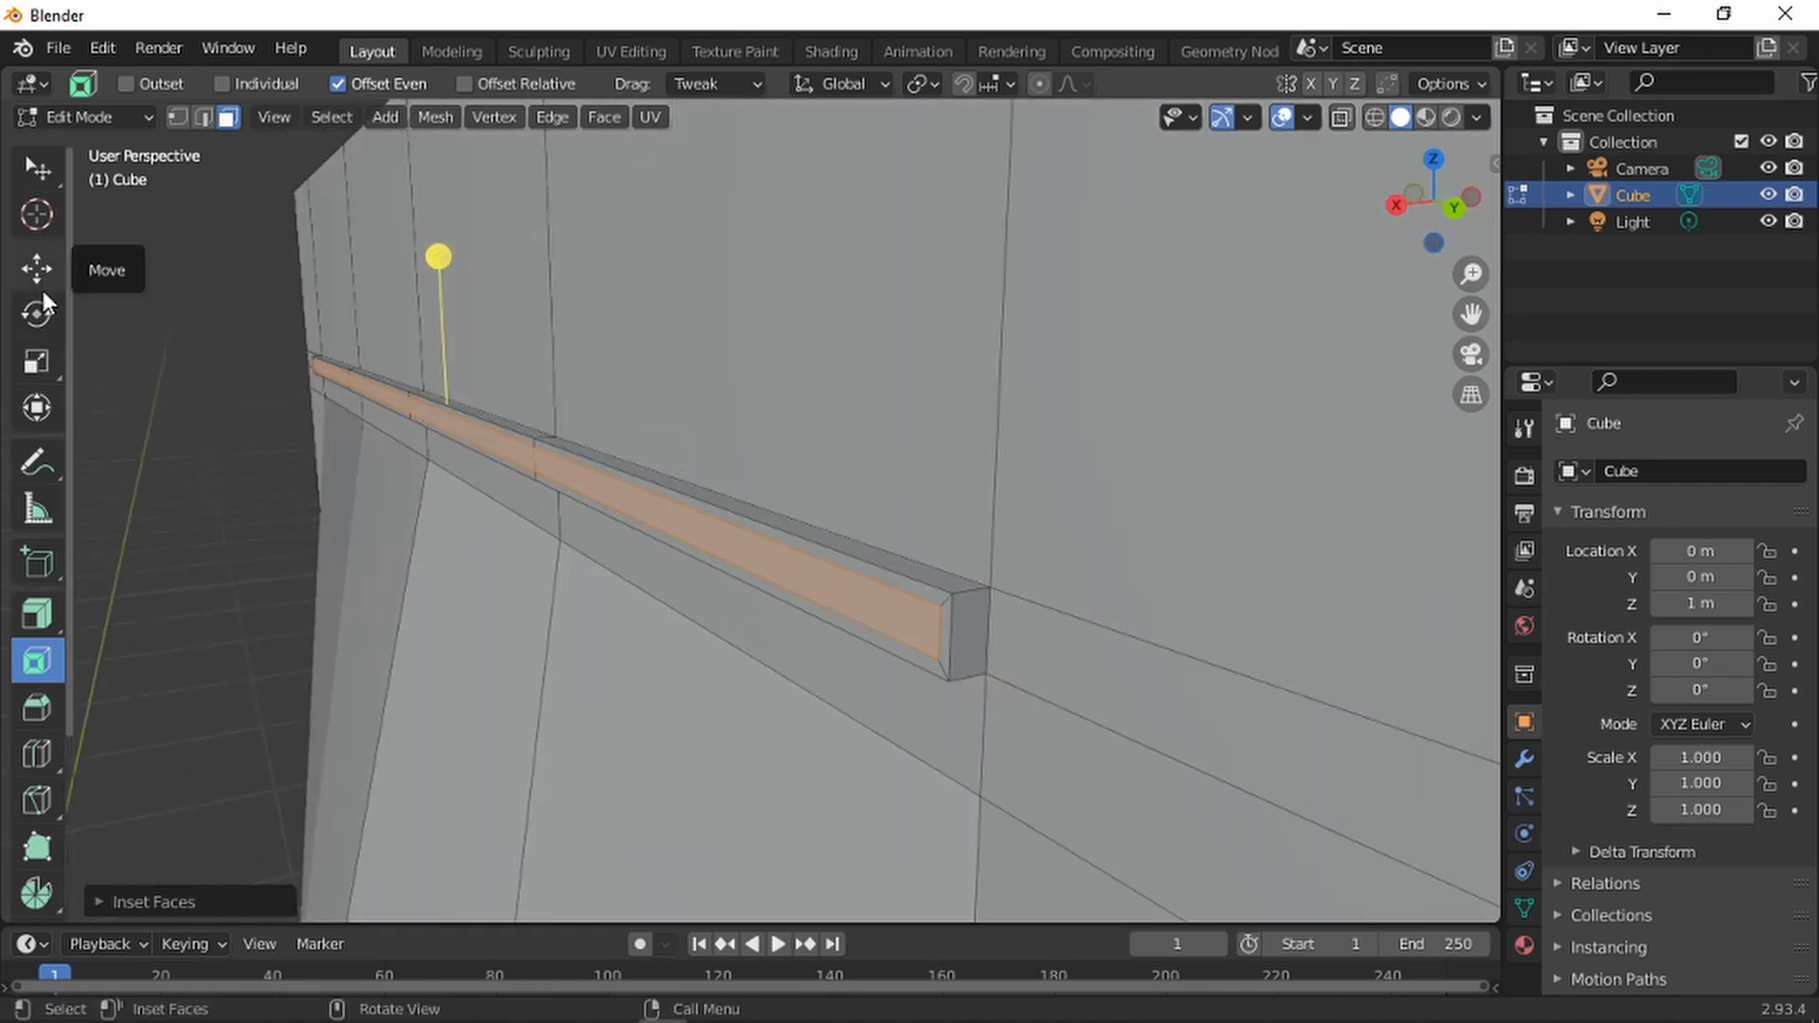
# Scale the inset ledge faces slightly outward along the X axis to give the ledges sloped edges
pyautogui.click(32, 364)
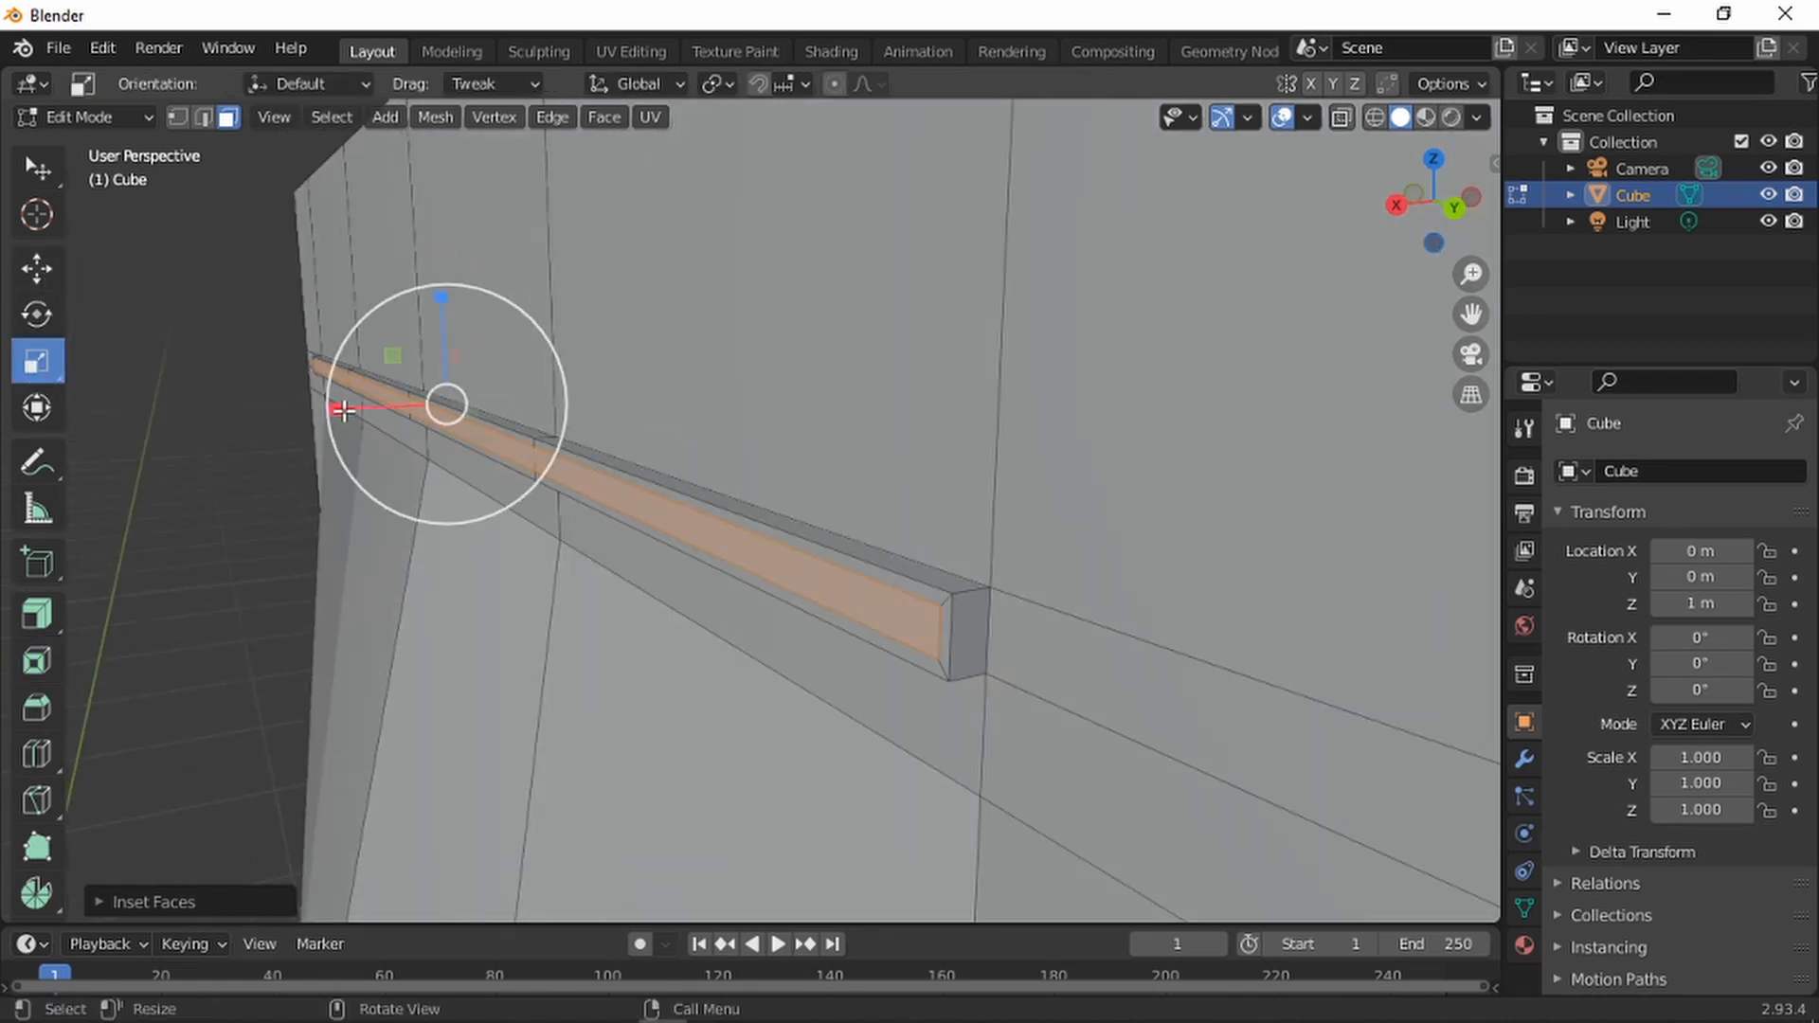
pyautogui.moveTo(336, 409); pyautogui.dragTo(312, 415)
pyautogui.scroll(-4, 909, 613)
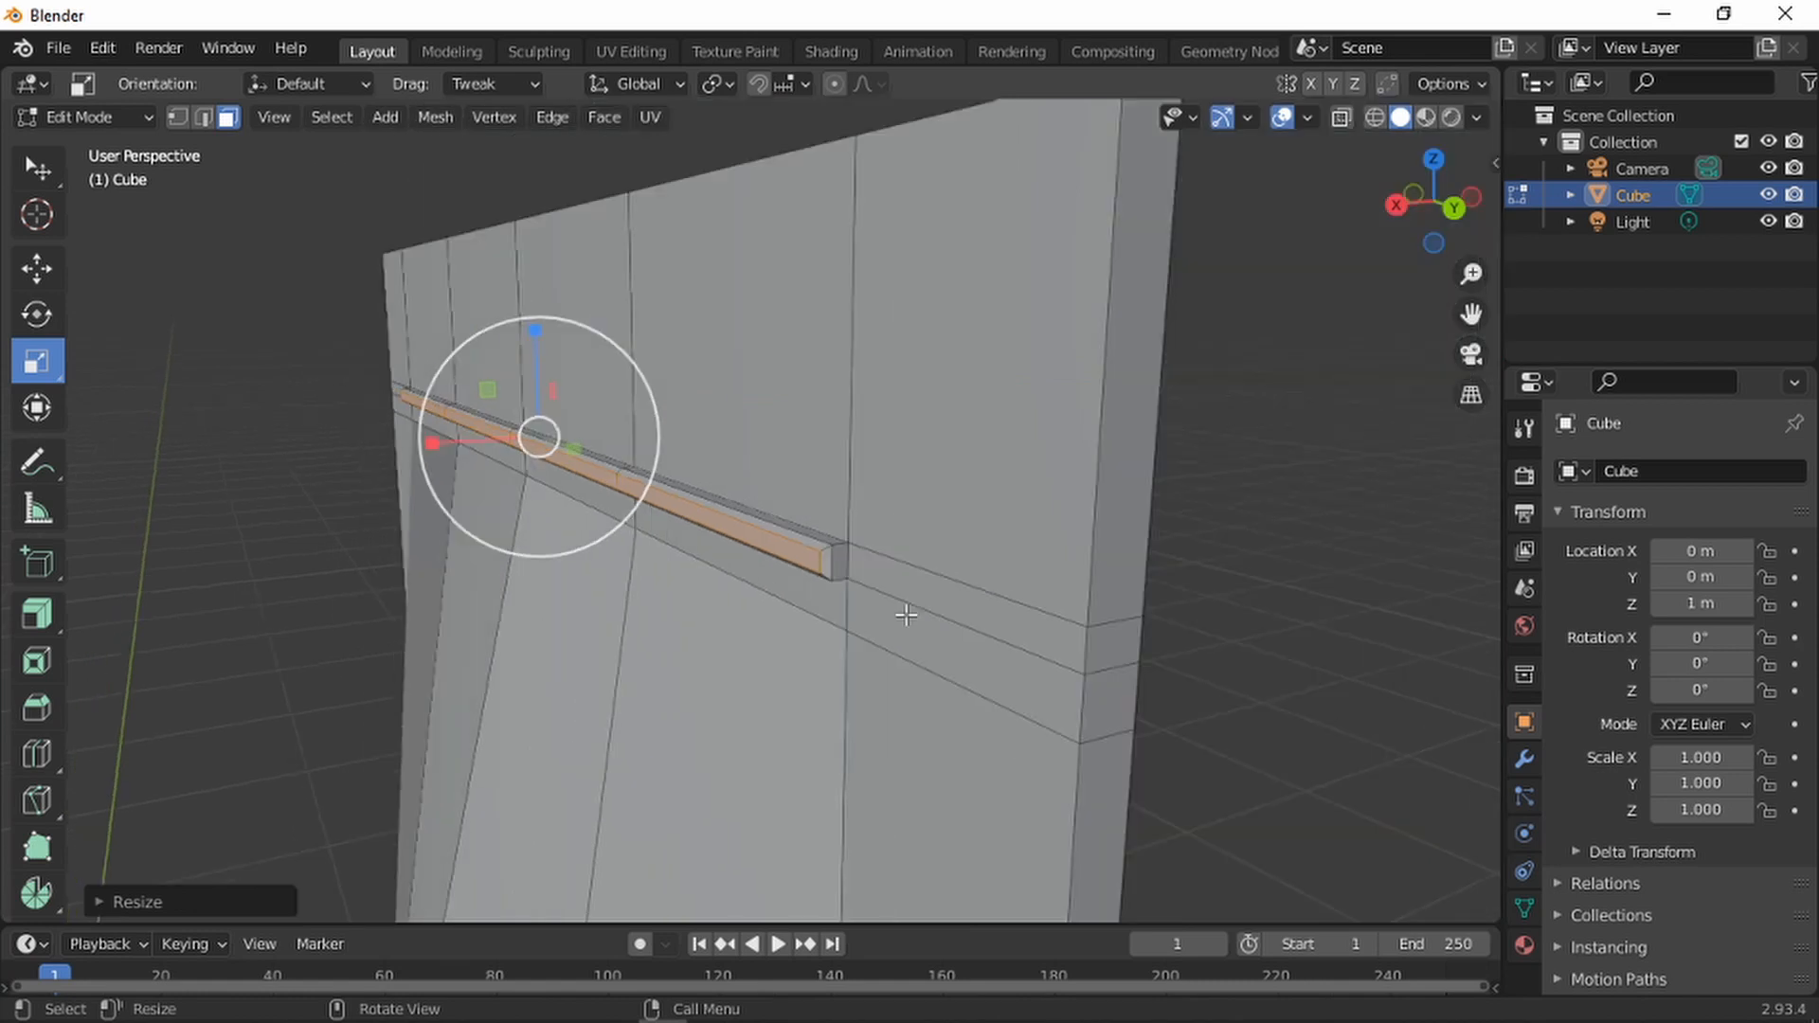
# Add a vertical loop cut just inside one end of the ledge, slid close to the existing vertical edge there
pyautogui.moveTo(910, 613); pyautogui.dragTo(656, 309, button='middle')
pyautogui.scroll(1, 657, 309)
pyautogui.hotkey('ctrl', 'r')
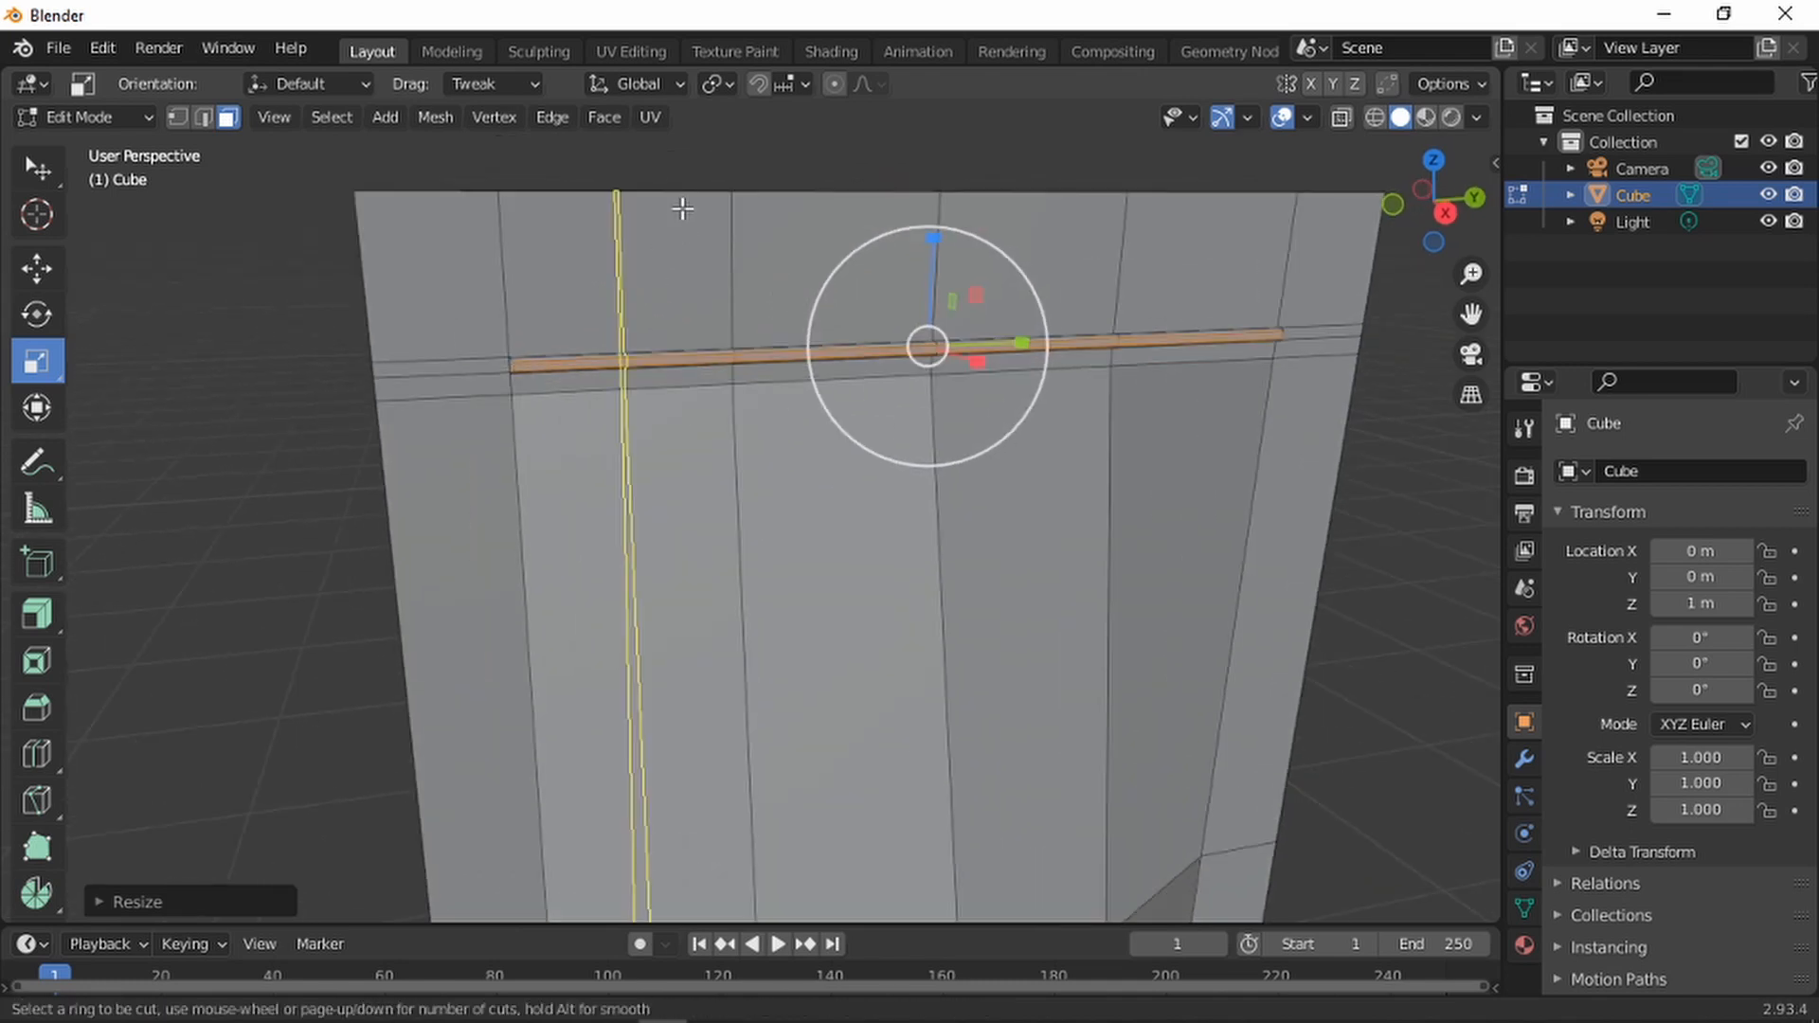
pyautogui.click(663, 197)
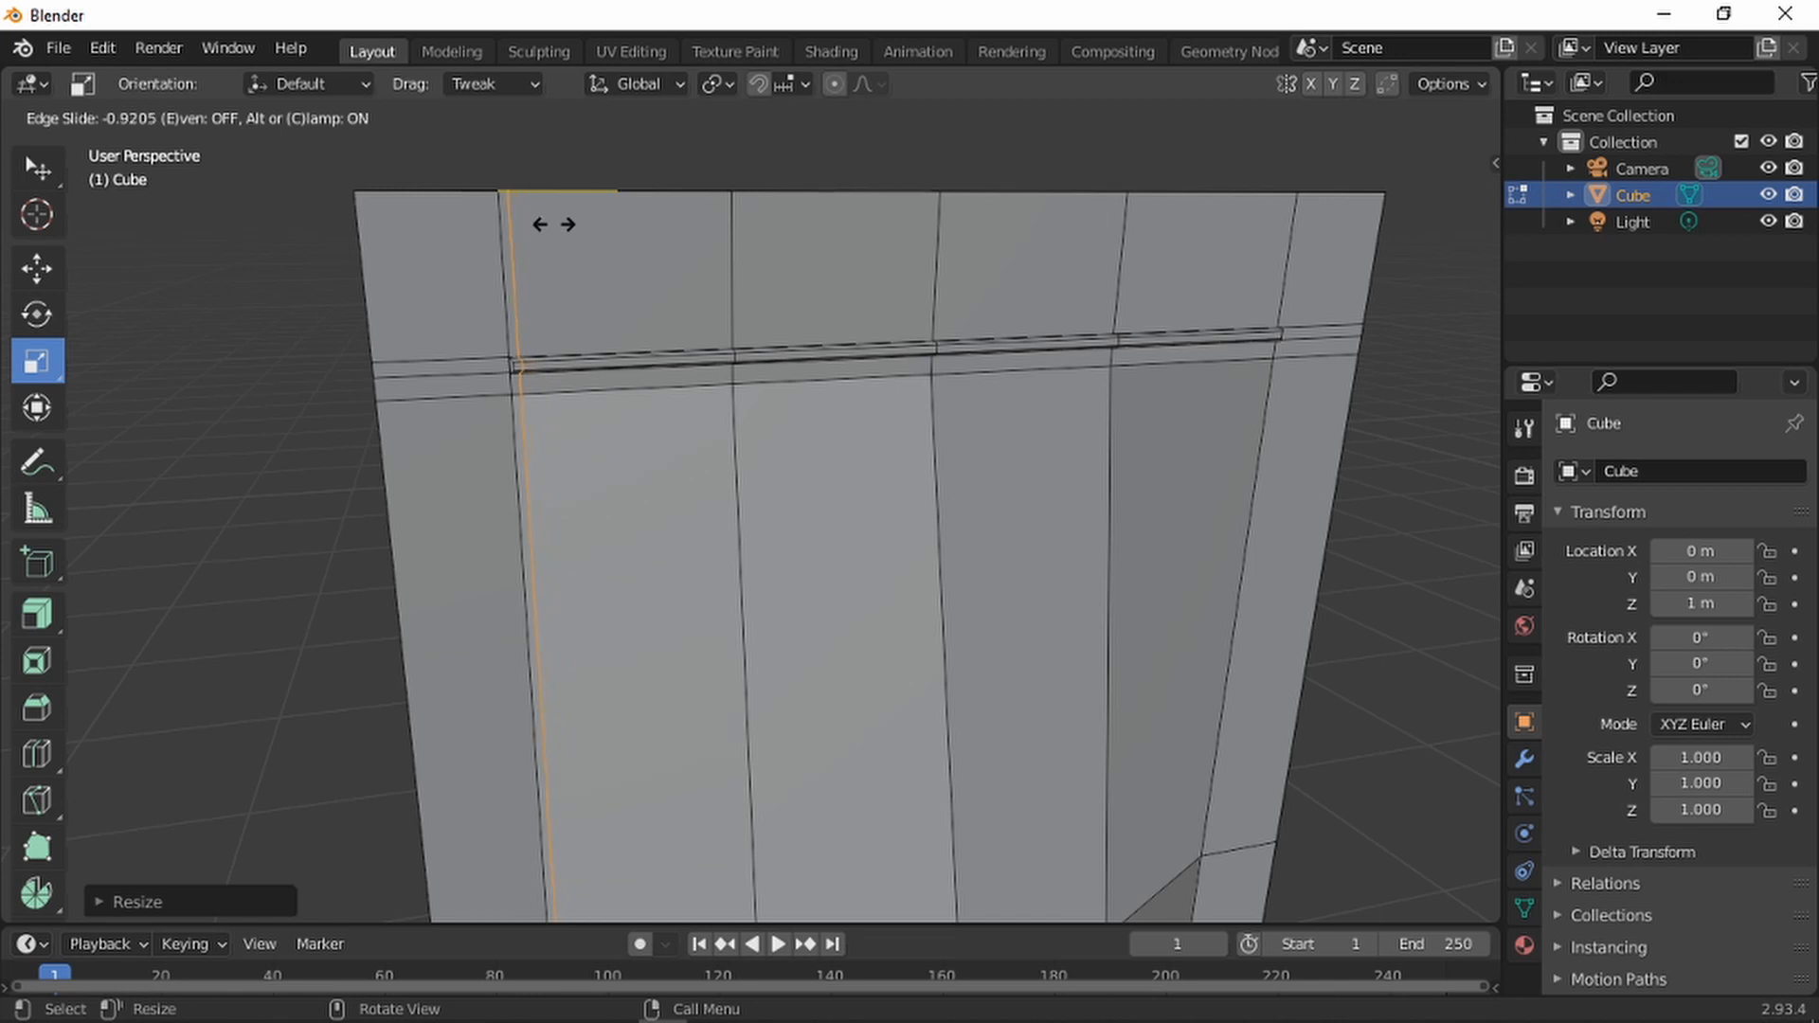
pyautogui.click(556, 225)
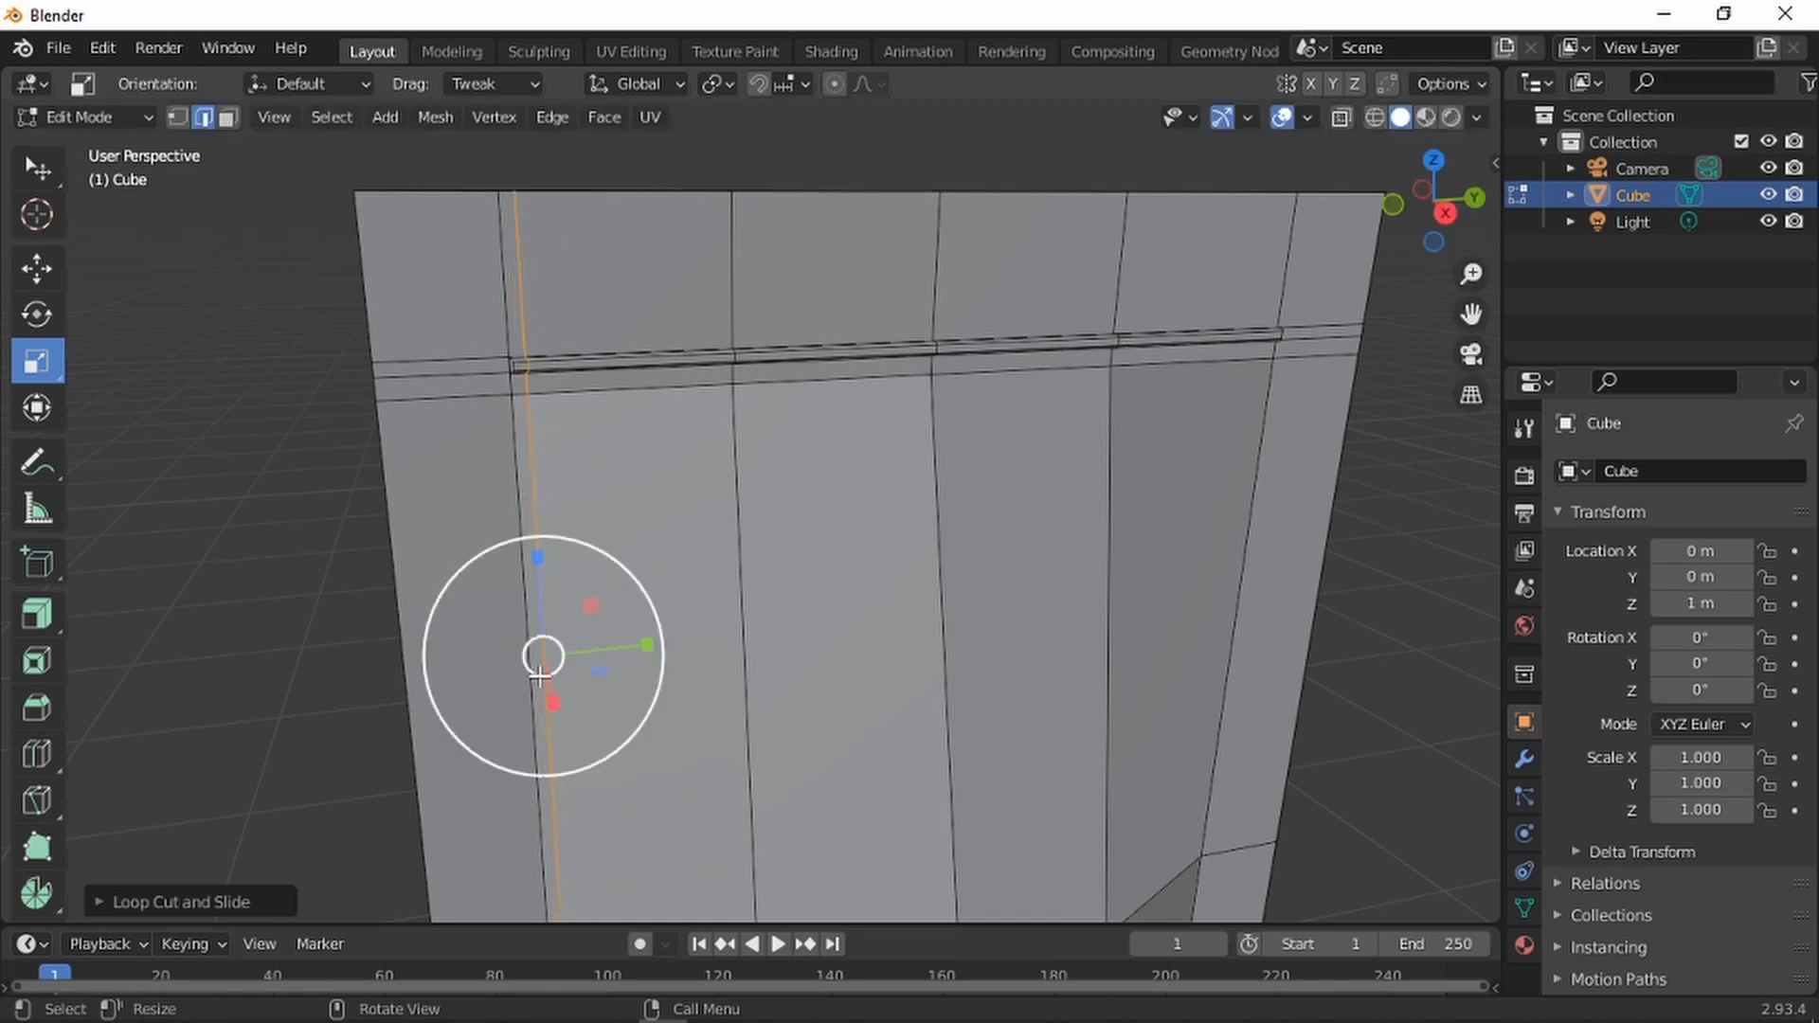
# Add a matching vertical loop cut just inside the ledge's opposite end, close to the existing vertical edge
pyautogui.scroll(3, 527, 425)
pyautogui.scroll(-3, 481, 389)
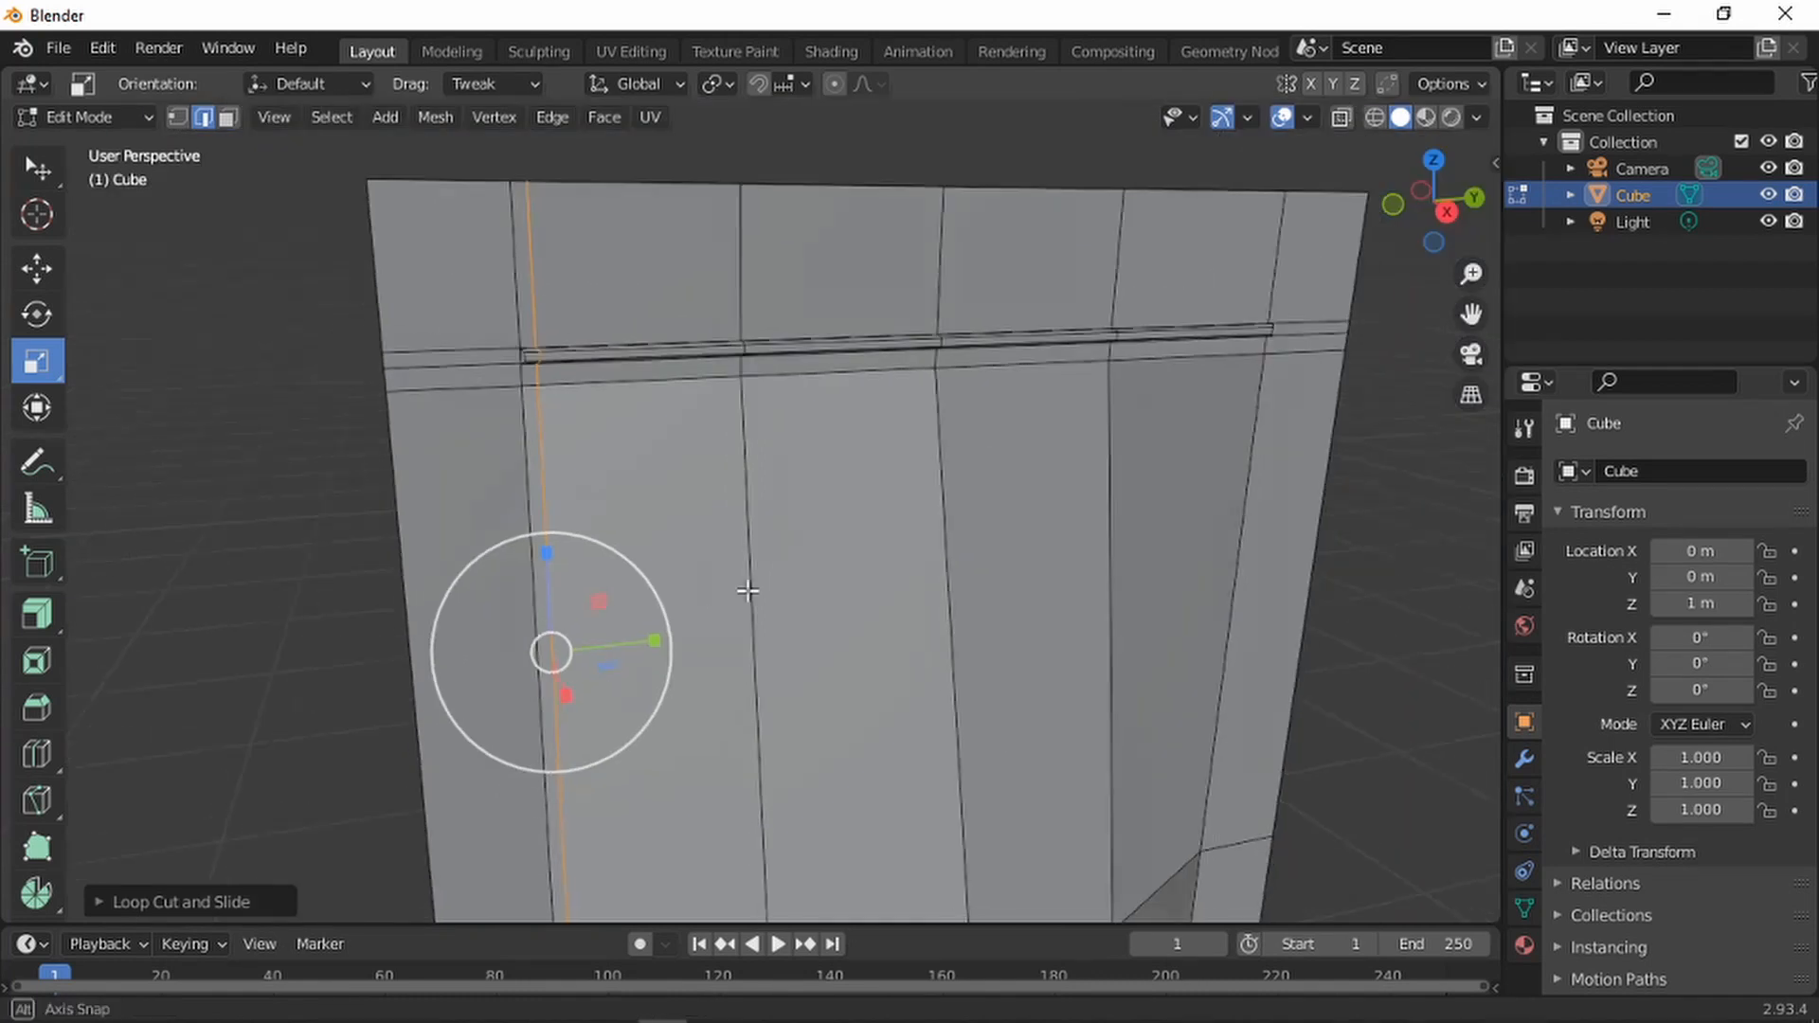
pyautogui.moveTo(743, 597); pyautogui.dragTo(699, 378, button='middle')
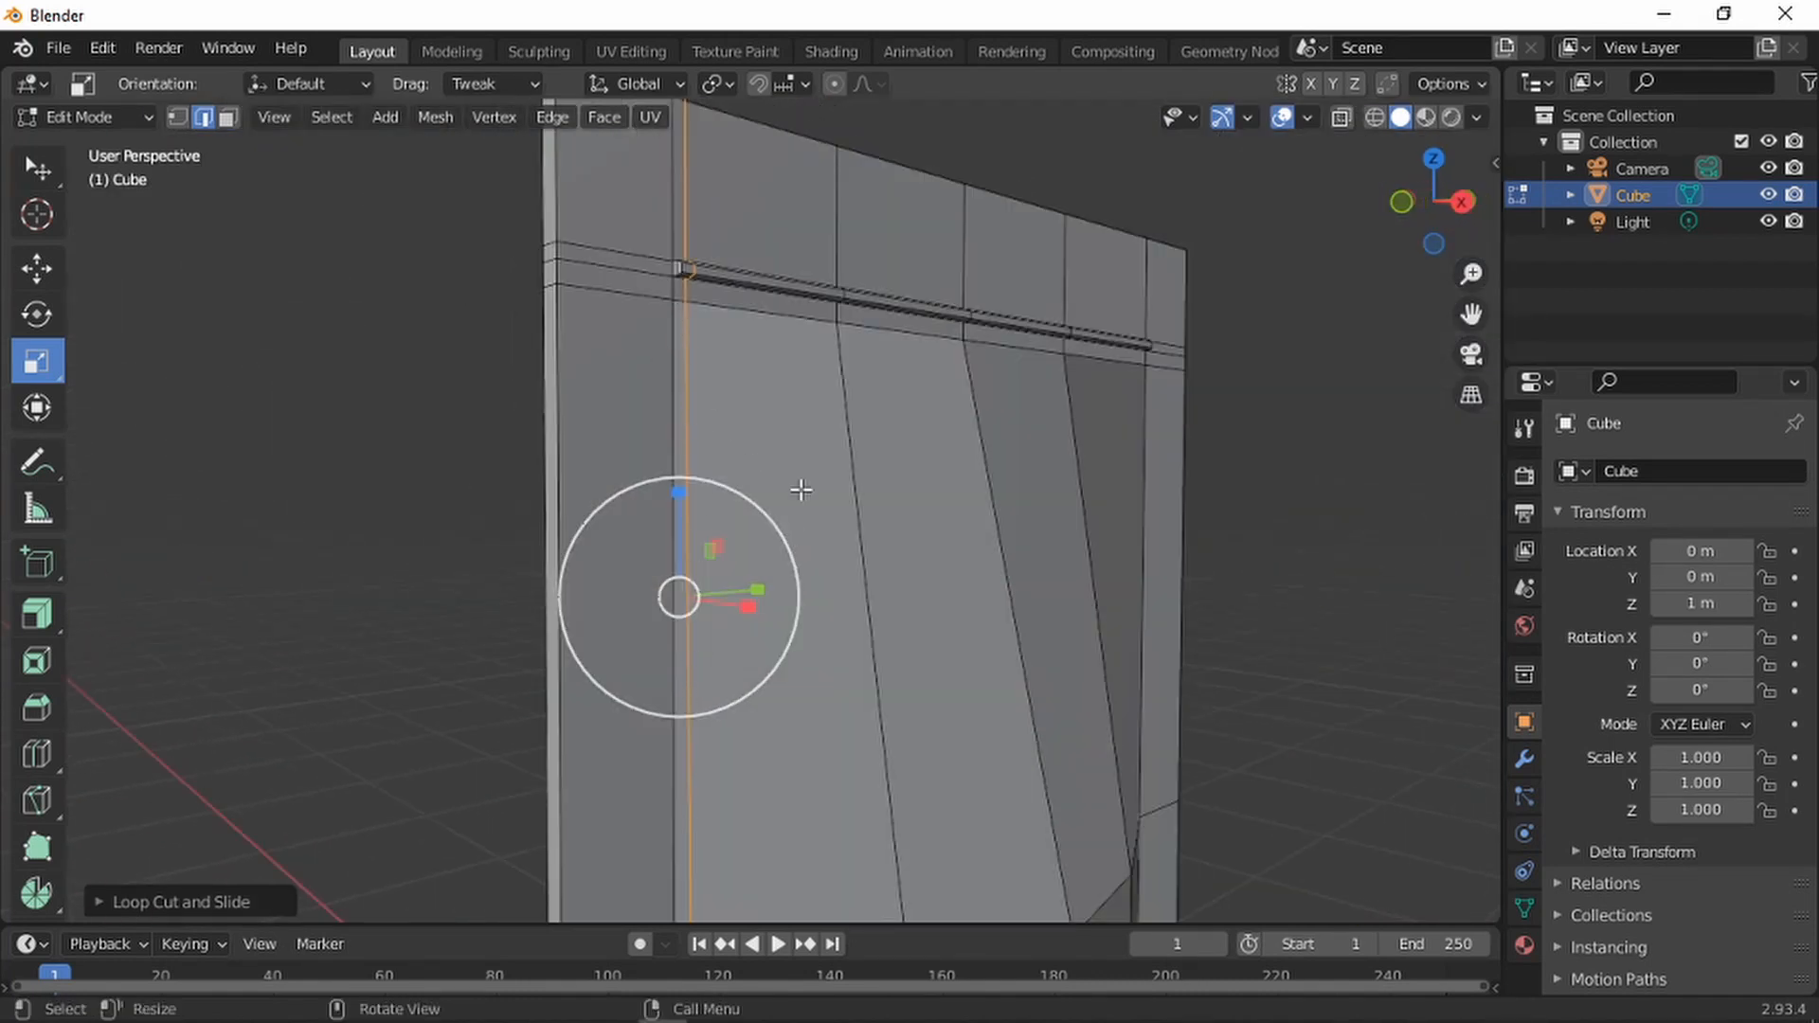
pyautogui.moveTo(800, 492); pyautogui.dragTo(1003, 401, button='middle')
pyautogui.hotkey('ctrl', 'r')
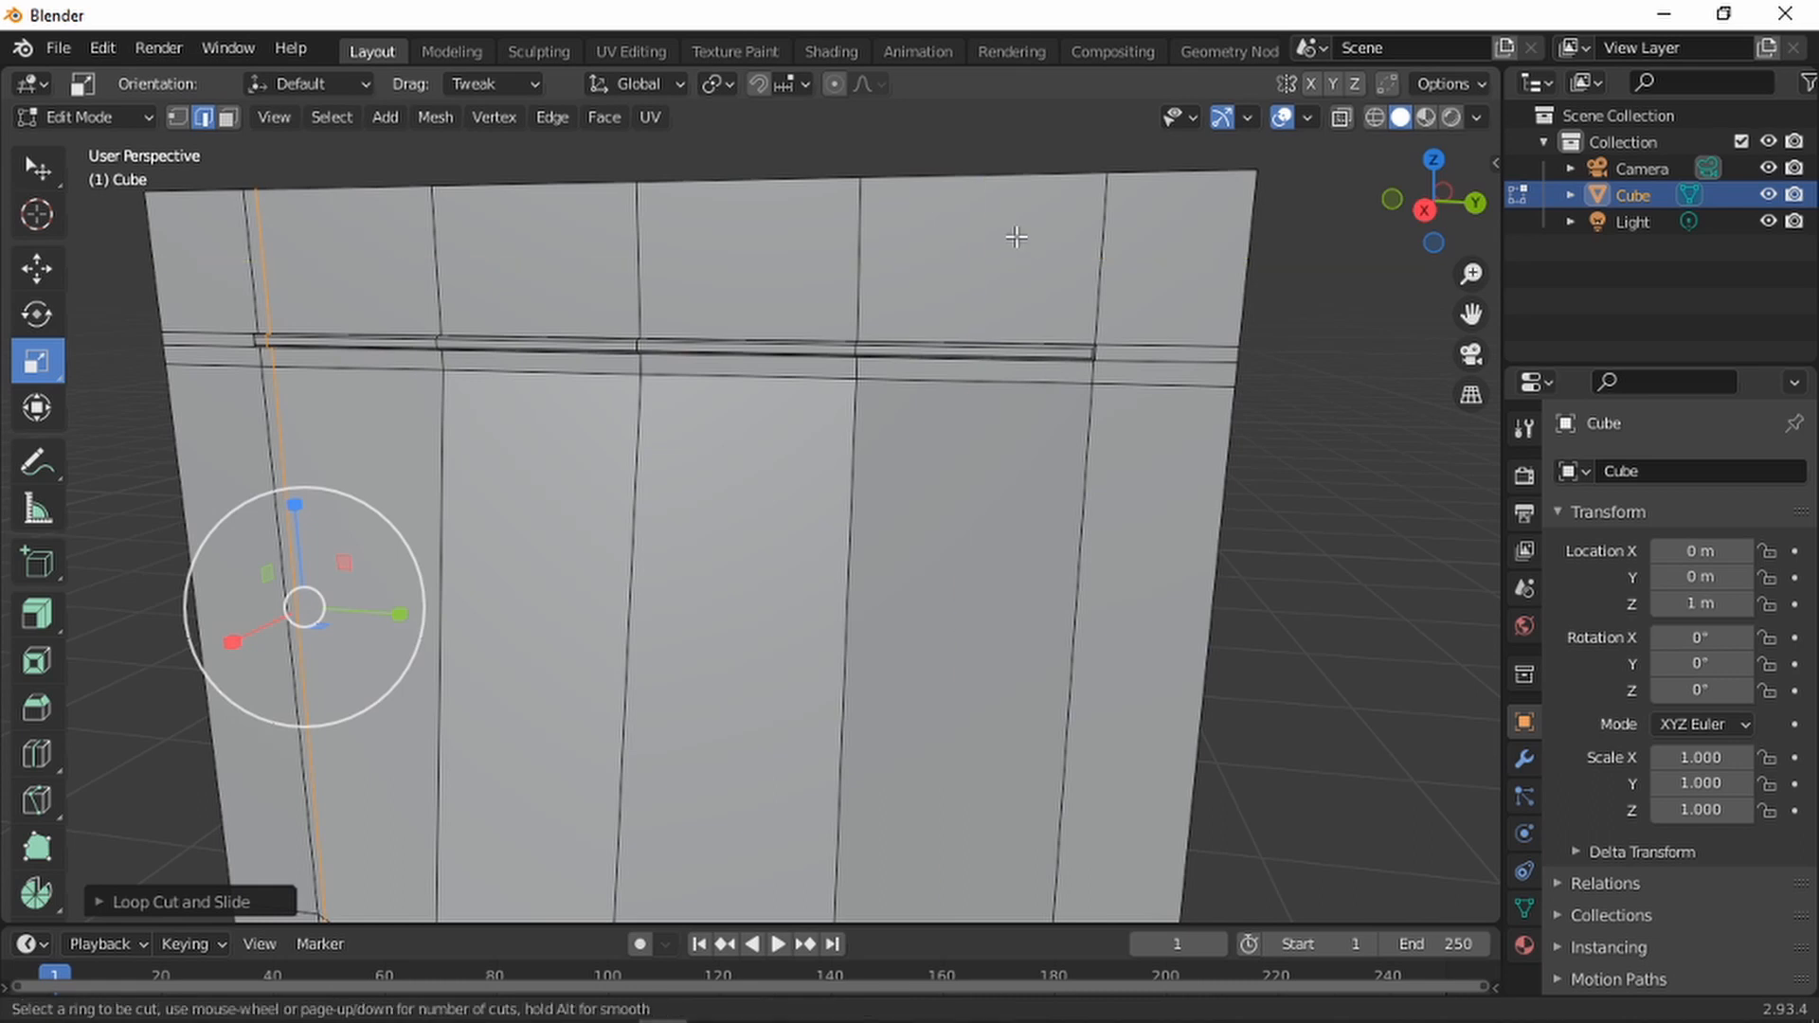
pyautogui.click(1015, 241)
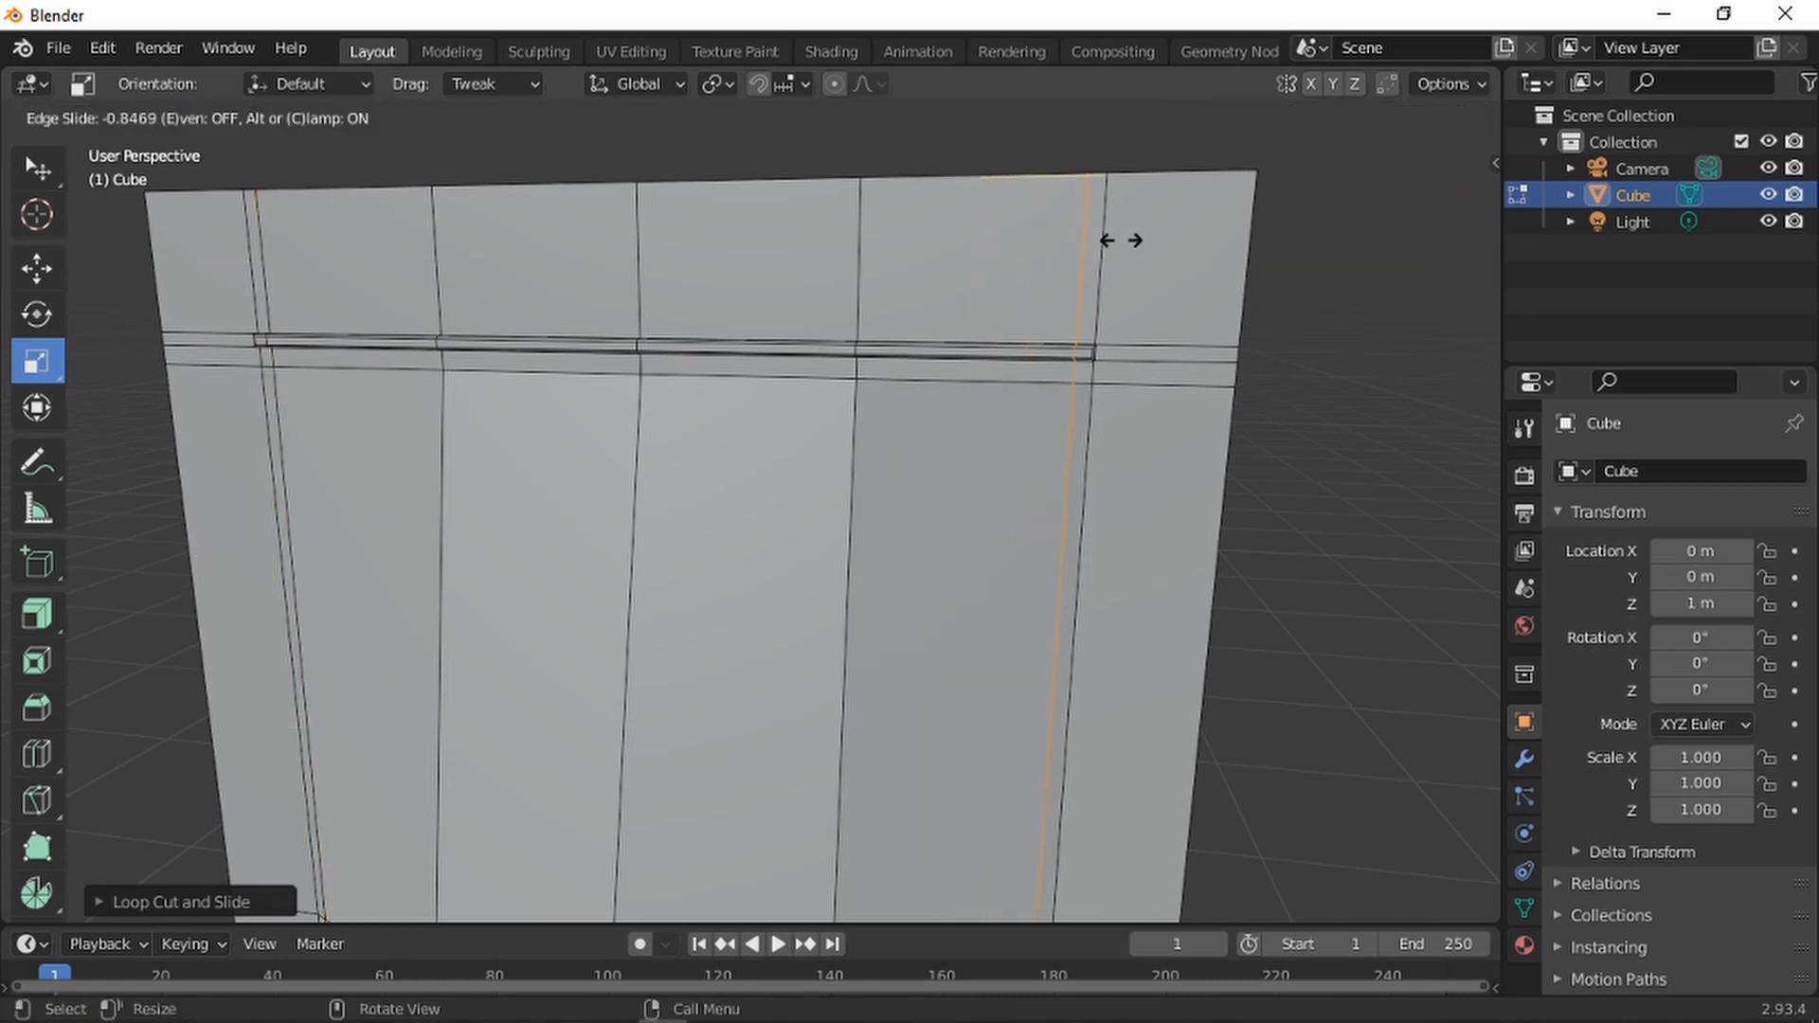
pyautogui.click(1122, 243)
# Examine the new vertical cuts along the panel and up close where they cross the ledge's end
pyautogui.moveTo(784, 394); pyautogui.dragTo(566, 286, button='middle')
pyautogui.scroll(1, 566, 285)
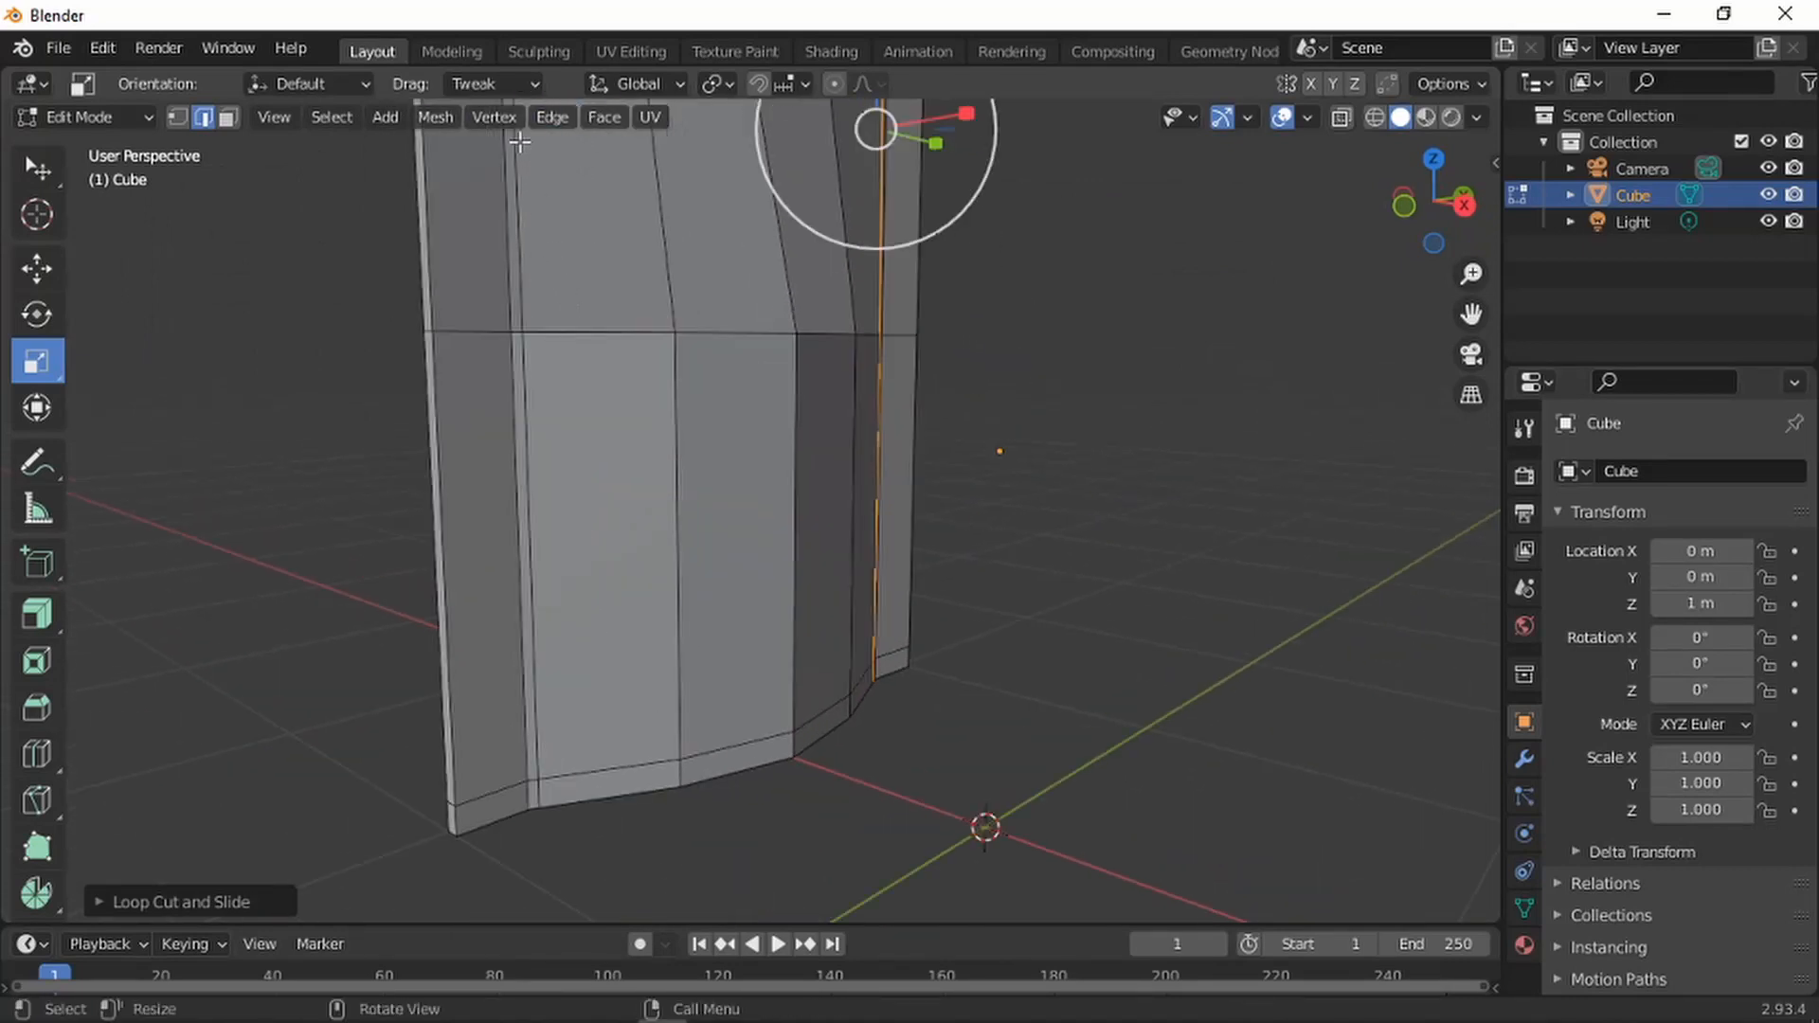
pyautogui.keyDown('shift'); pyautogui.moveTo(526, 455); pyautogui.dragTo(546, 663, button='middle'); pyautogui.keyUp('shift')
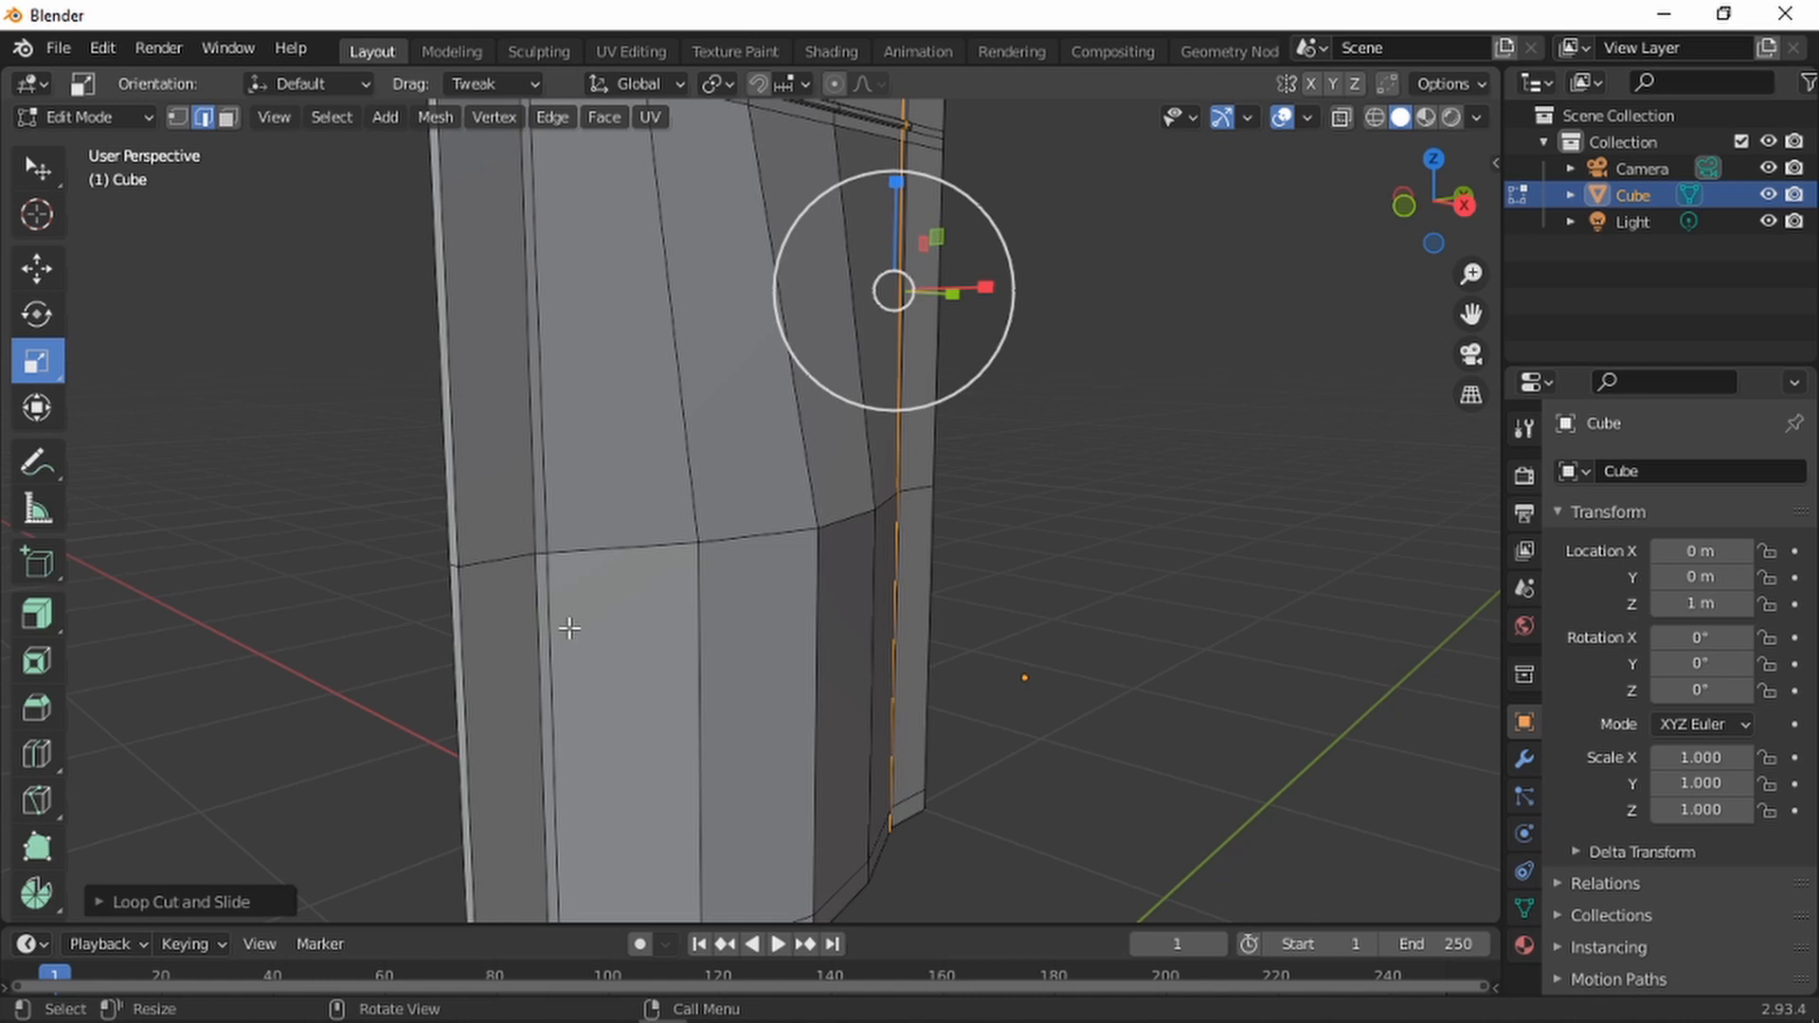
pyautogui.moveTo(572, 479); pyautogui.dragTo(717, 412, button='middle')
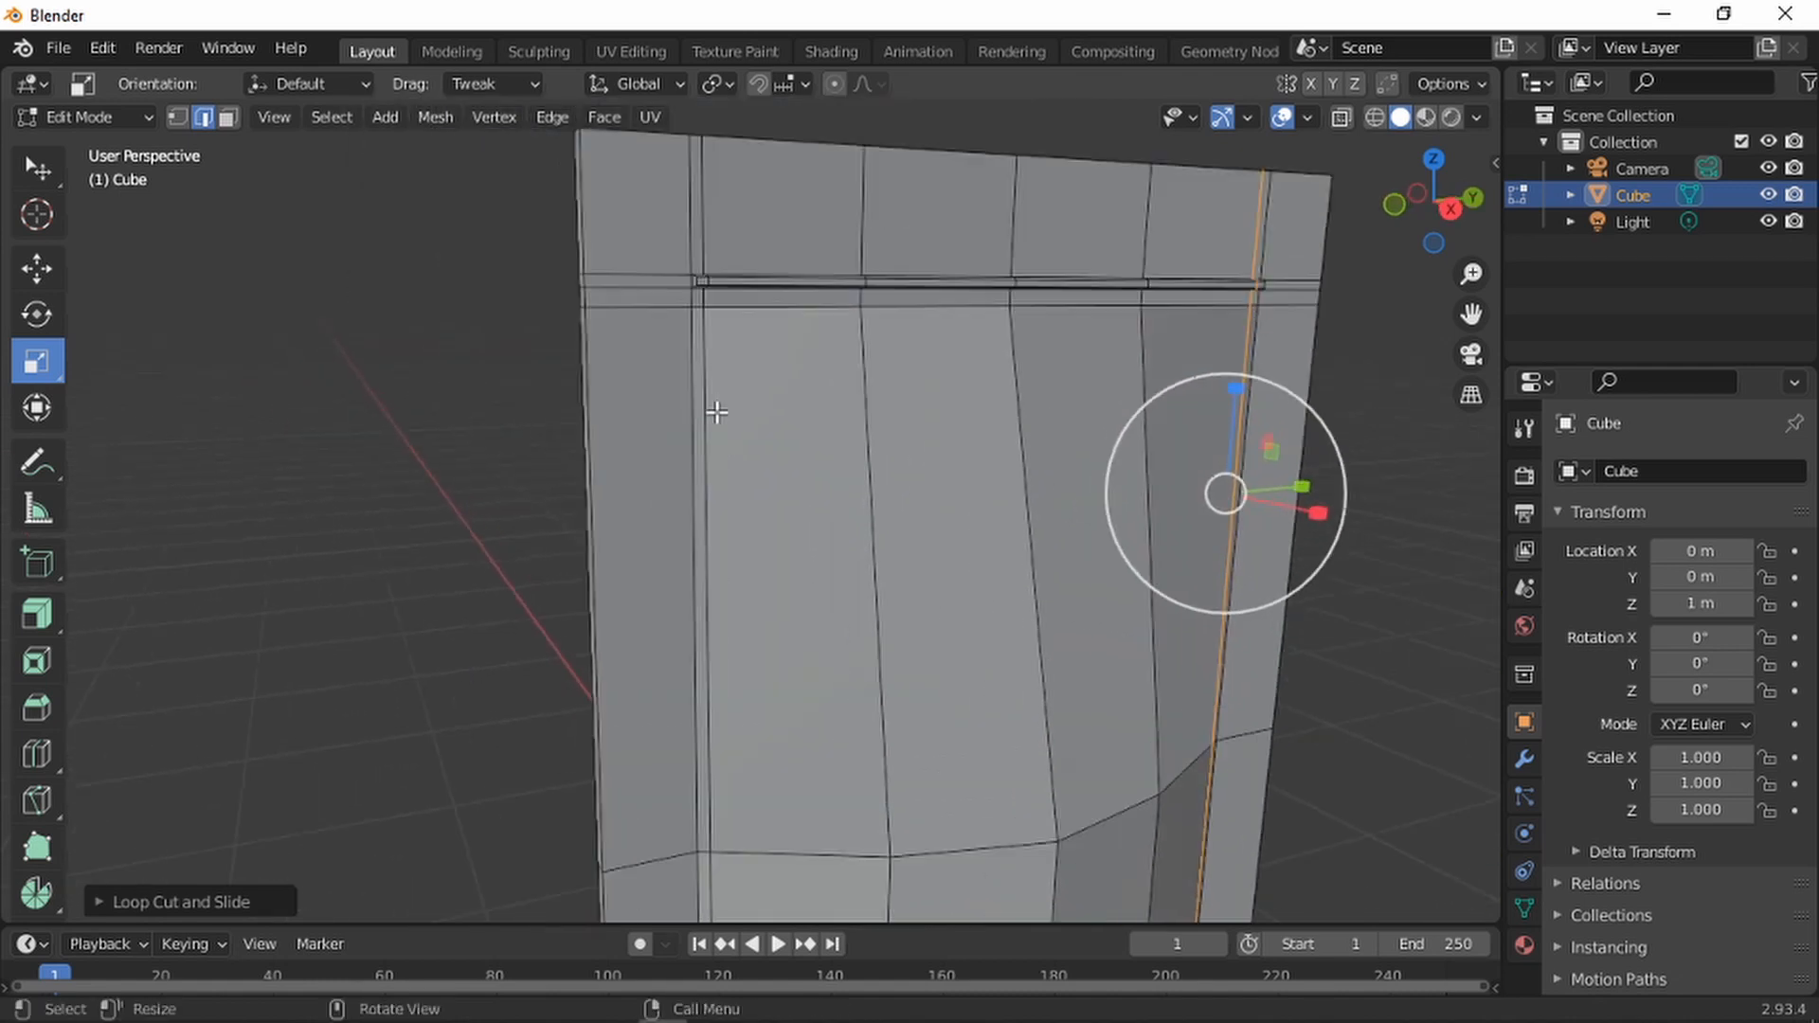
pyautogui.scroll(3, 717, 412)
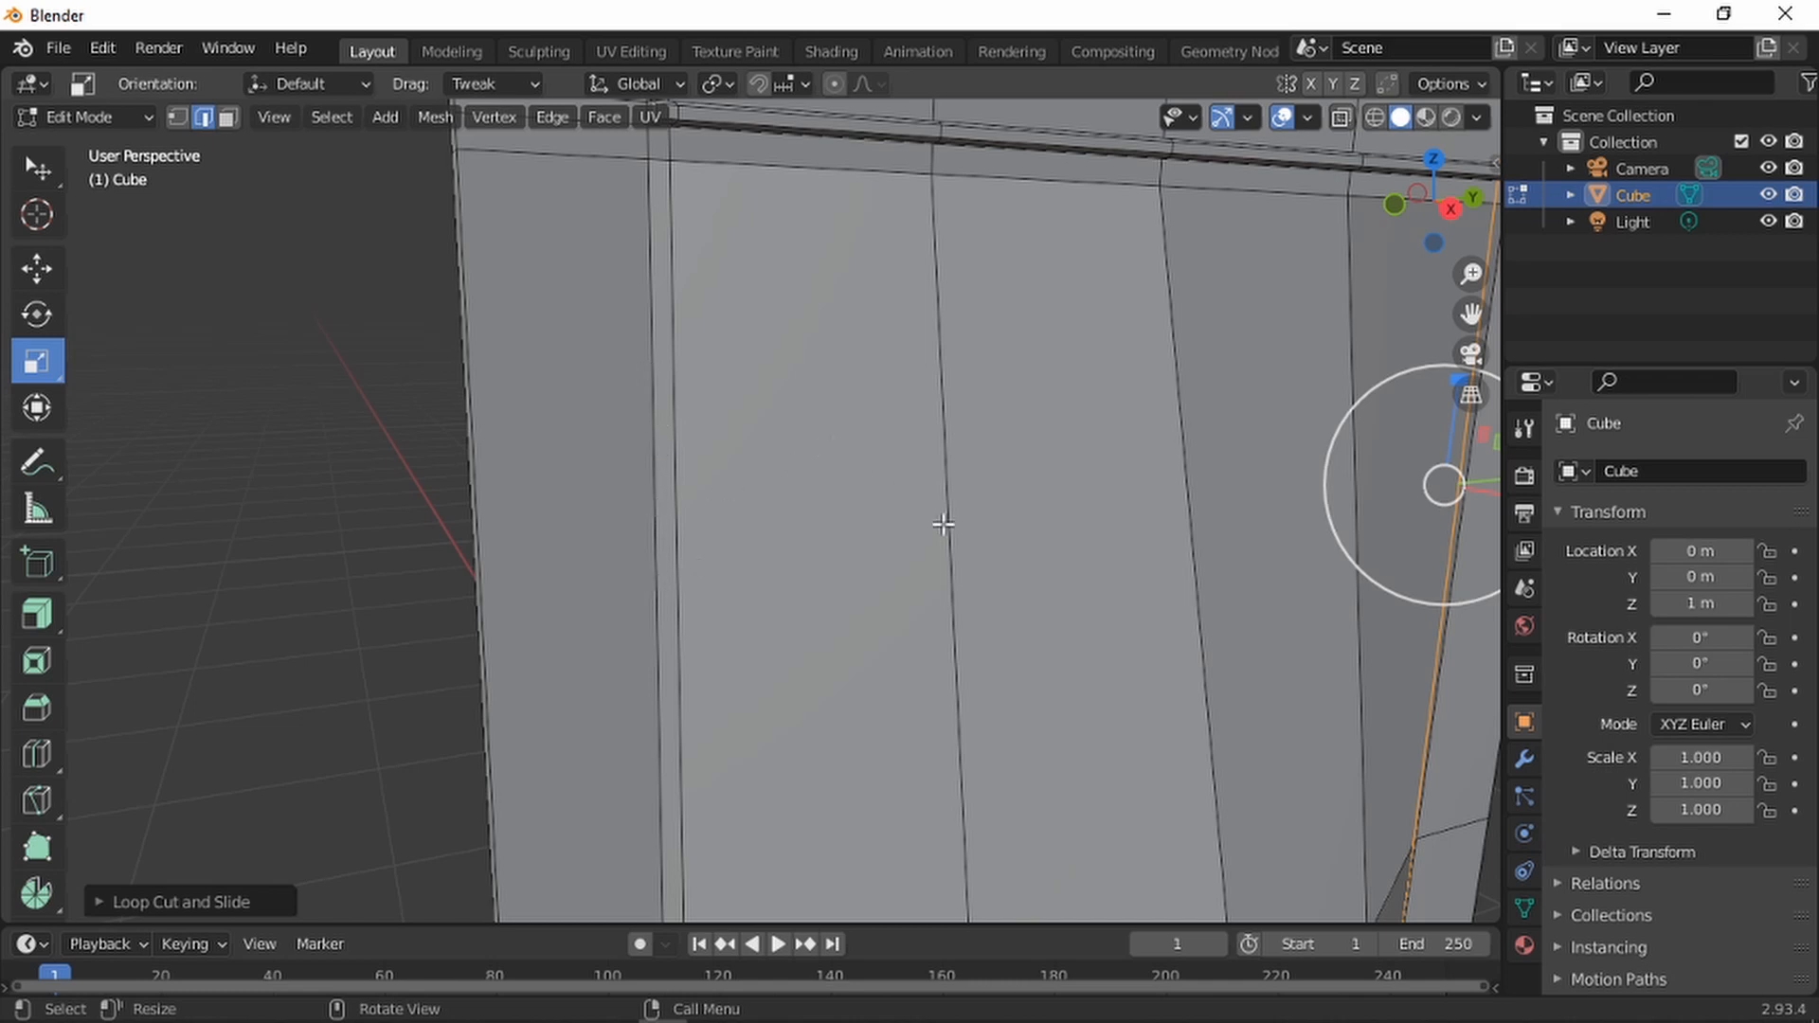
pyautogui.moveTo(943, 524); pyautogui.dragTo(862, 537, button='middle')
pyautogui.moveTo(519, 315); pyautogui.dragTo(734, 202, button='middle')
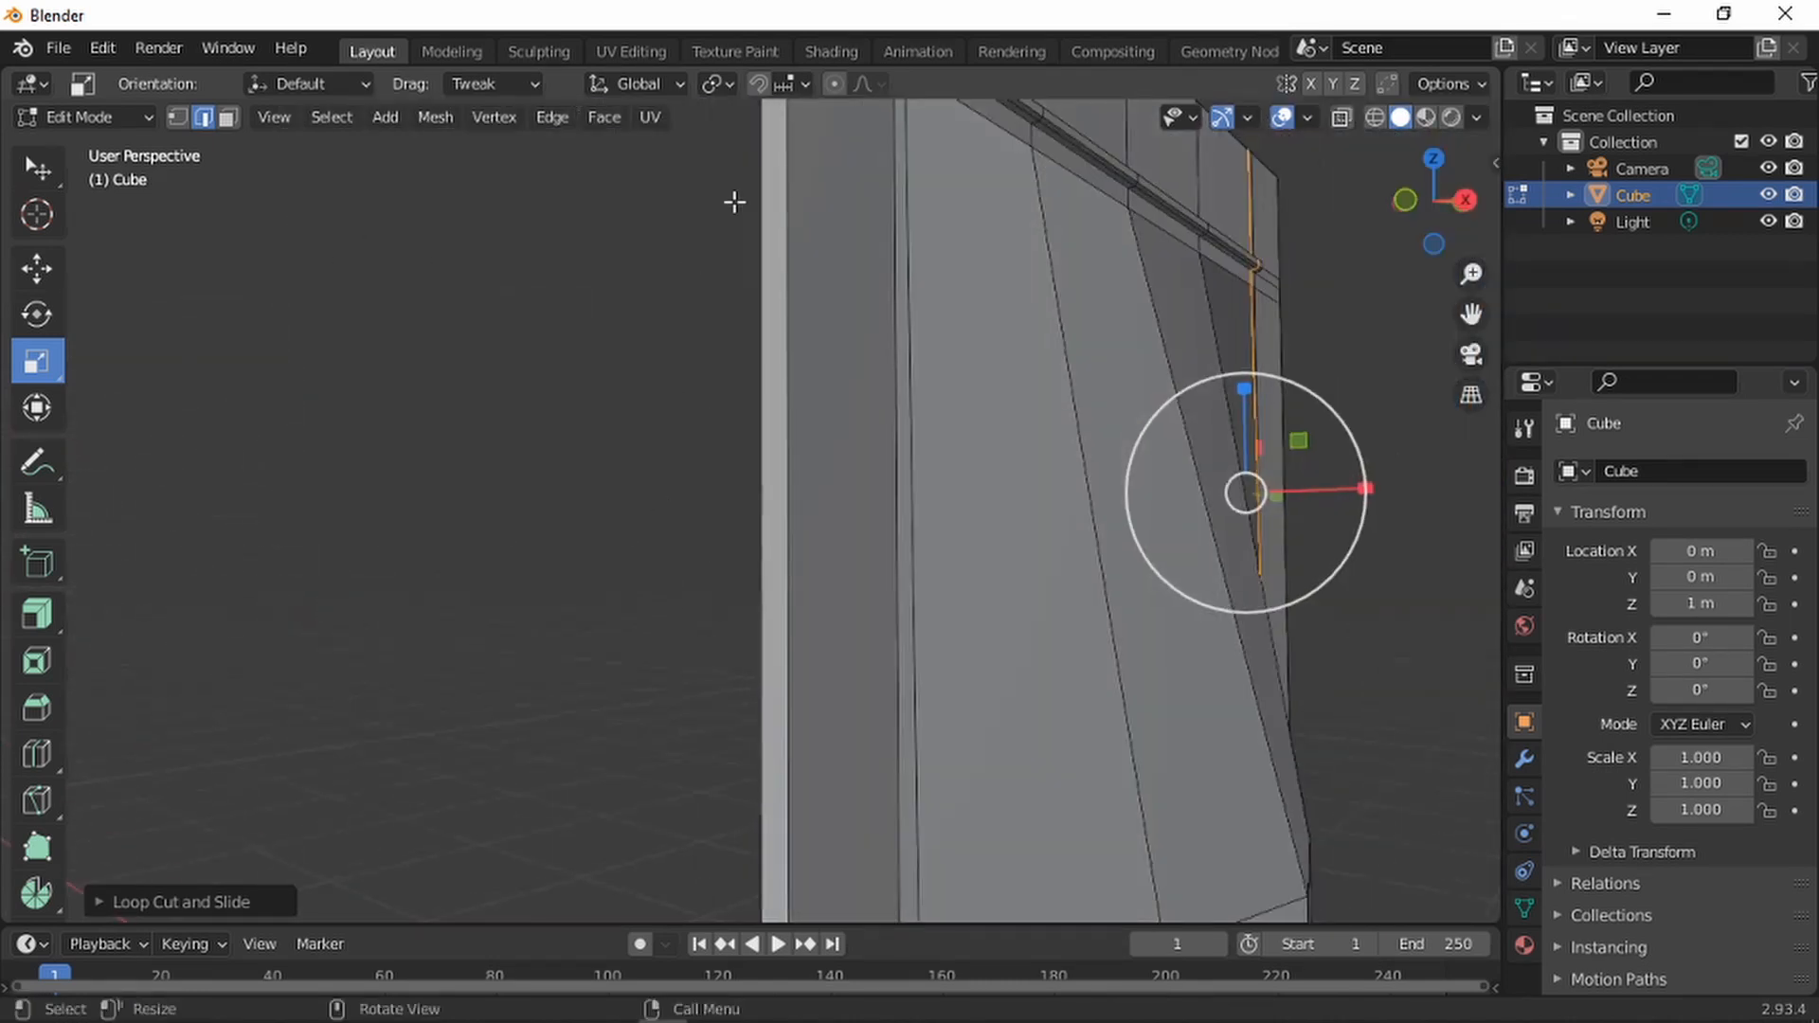
pyautogui.moveTo(873, 472); pyautogui.dragTo(886, 465, button='middle')
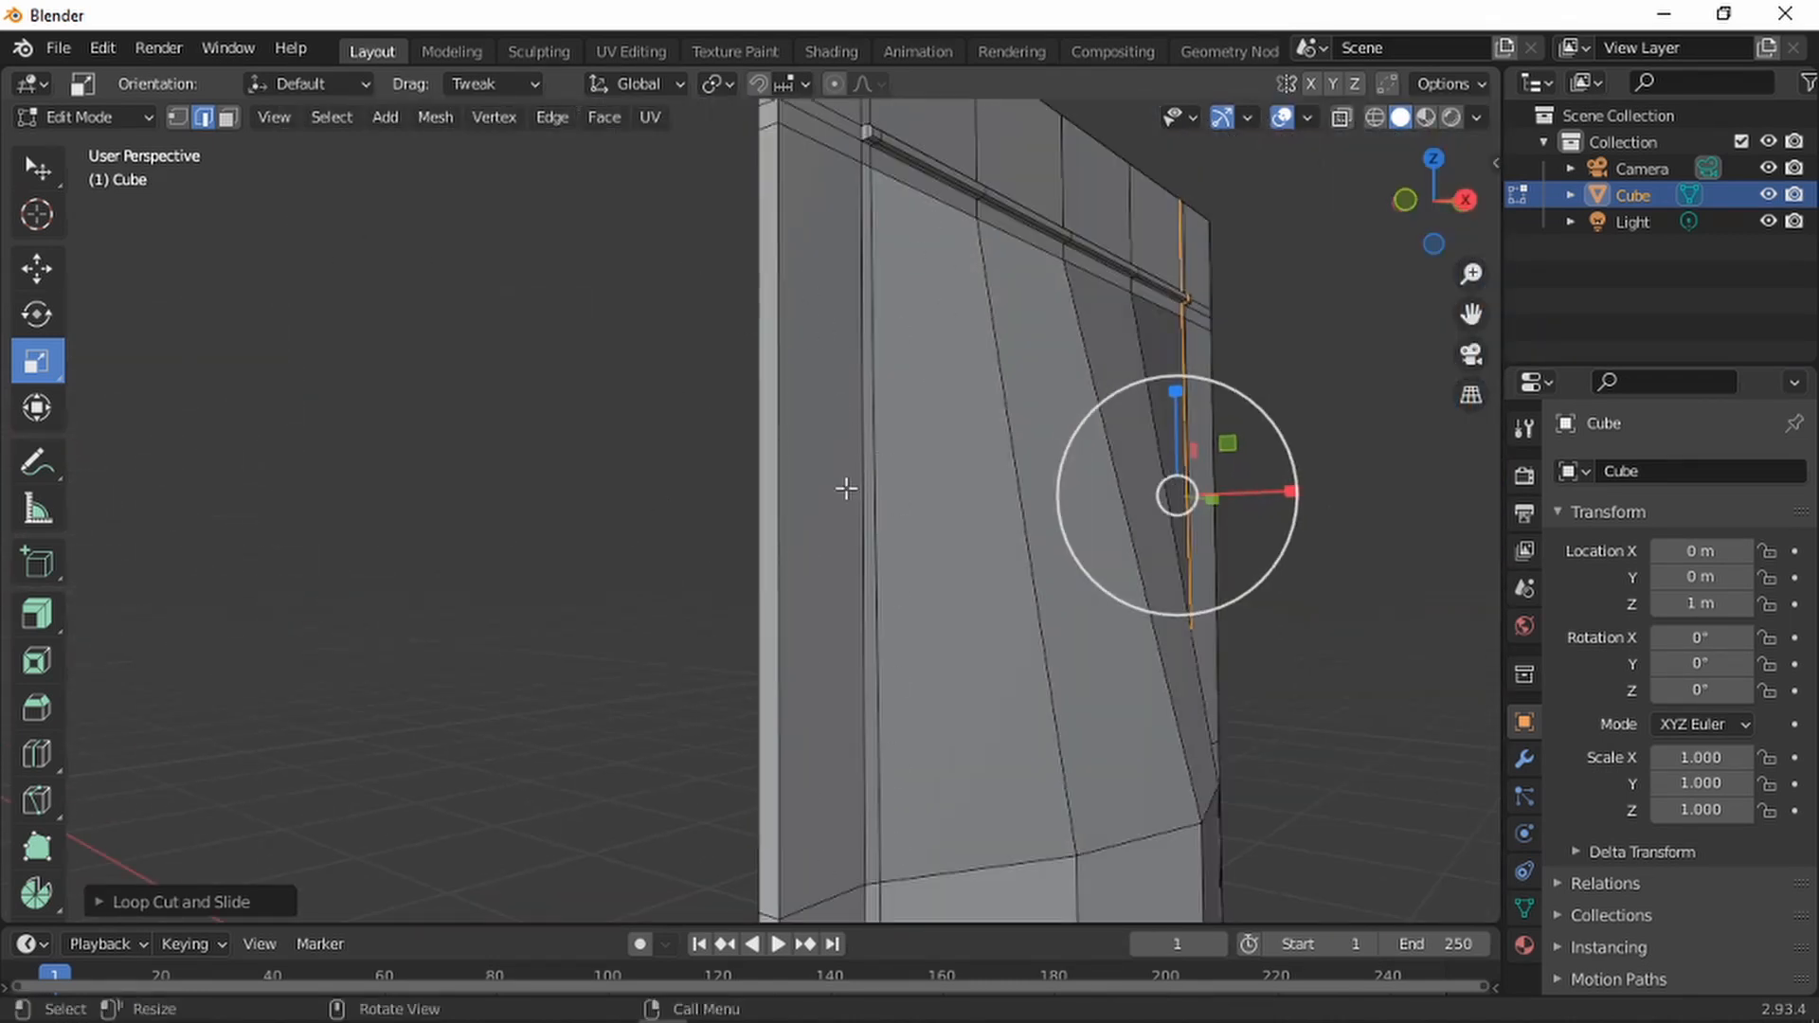
pyautogui.moveTo(959, 404); pyautogui.dragTo(690, 371, button='middle')
pyautogui.scroll(1, 809, 289)
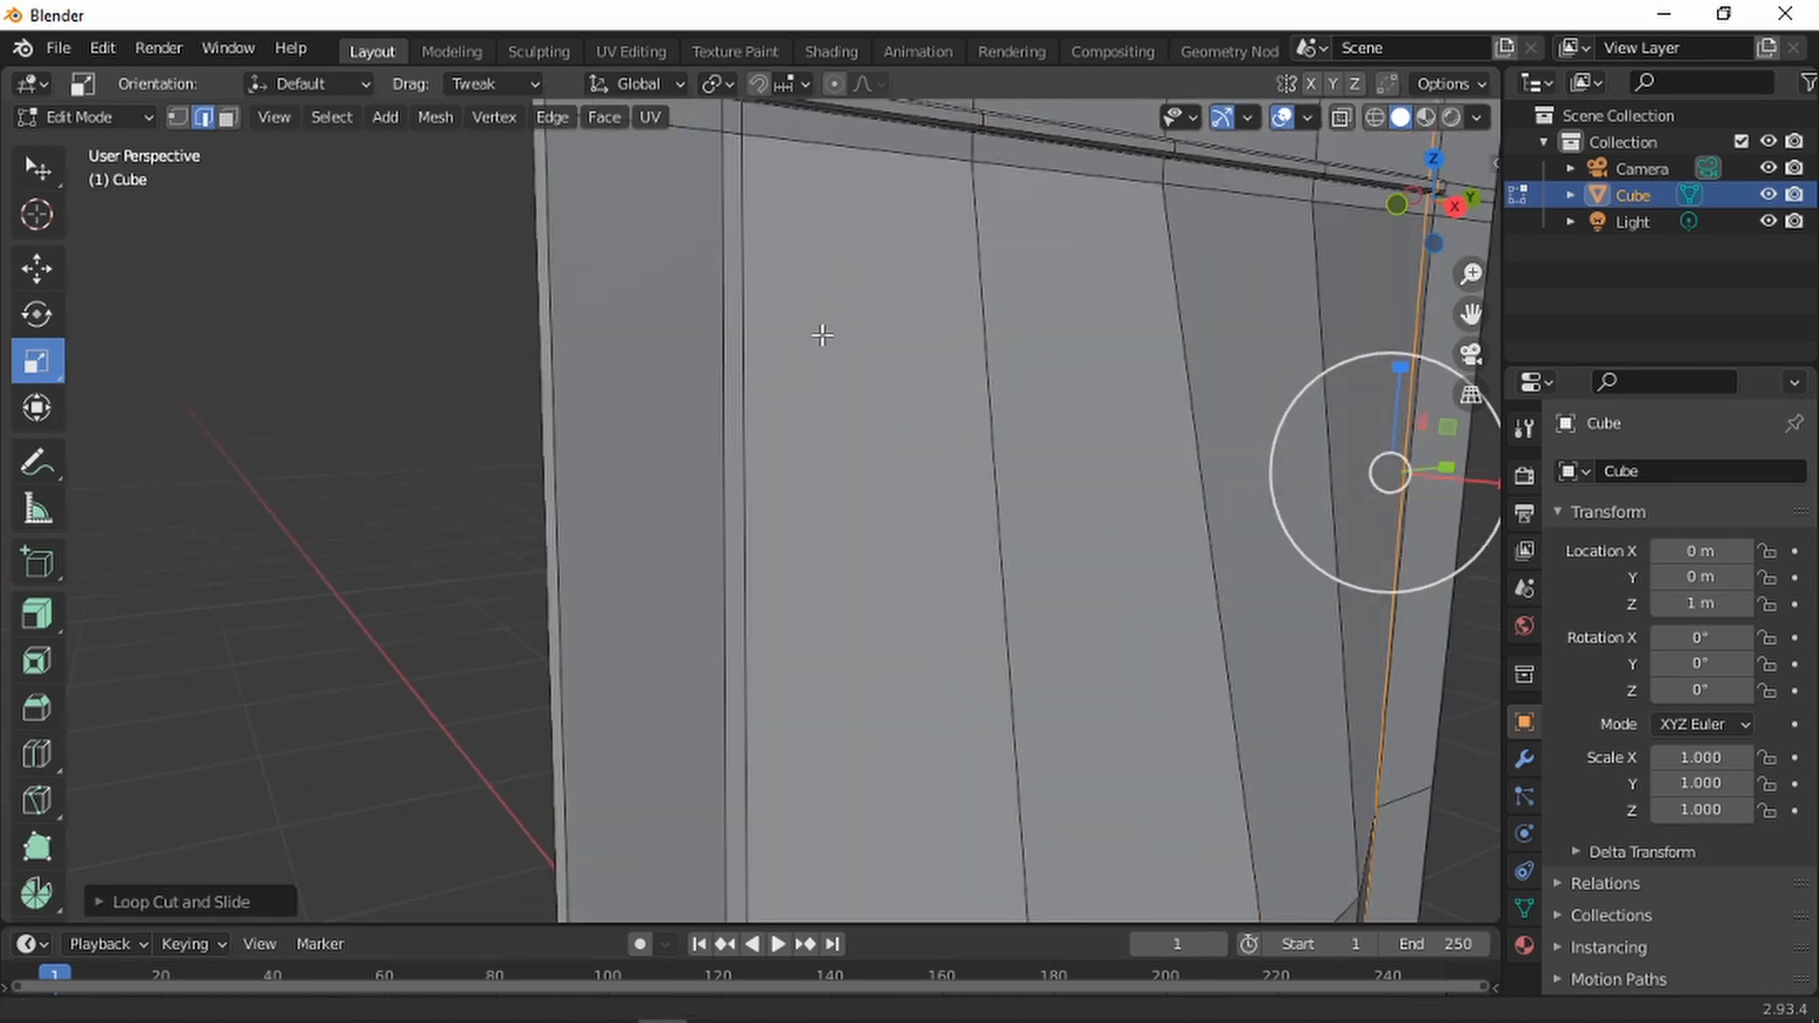
pyautogui.keyDown('shift'); pyautogui.moveTo(820, 333); pyautogui.dragTo(787, 503, button='middle'); pyautogui.keyUp('shift')
pyautogui.scroll(4, 786, 502)
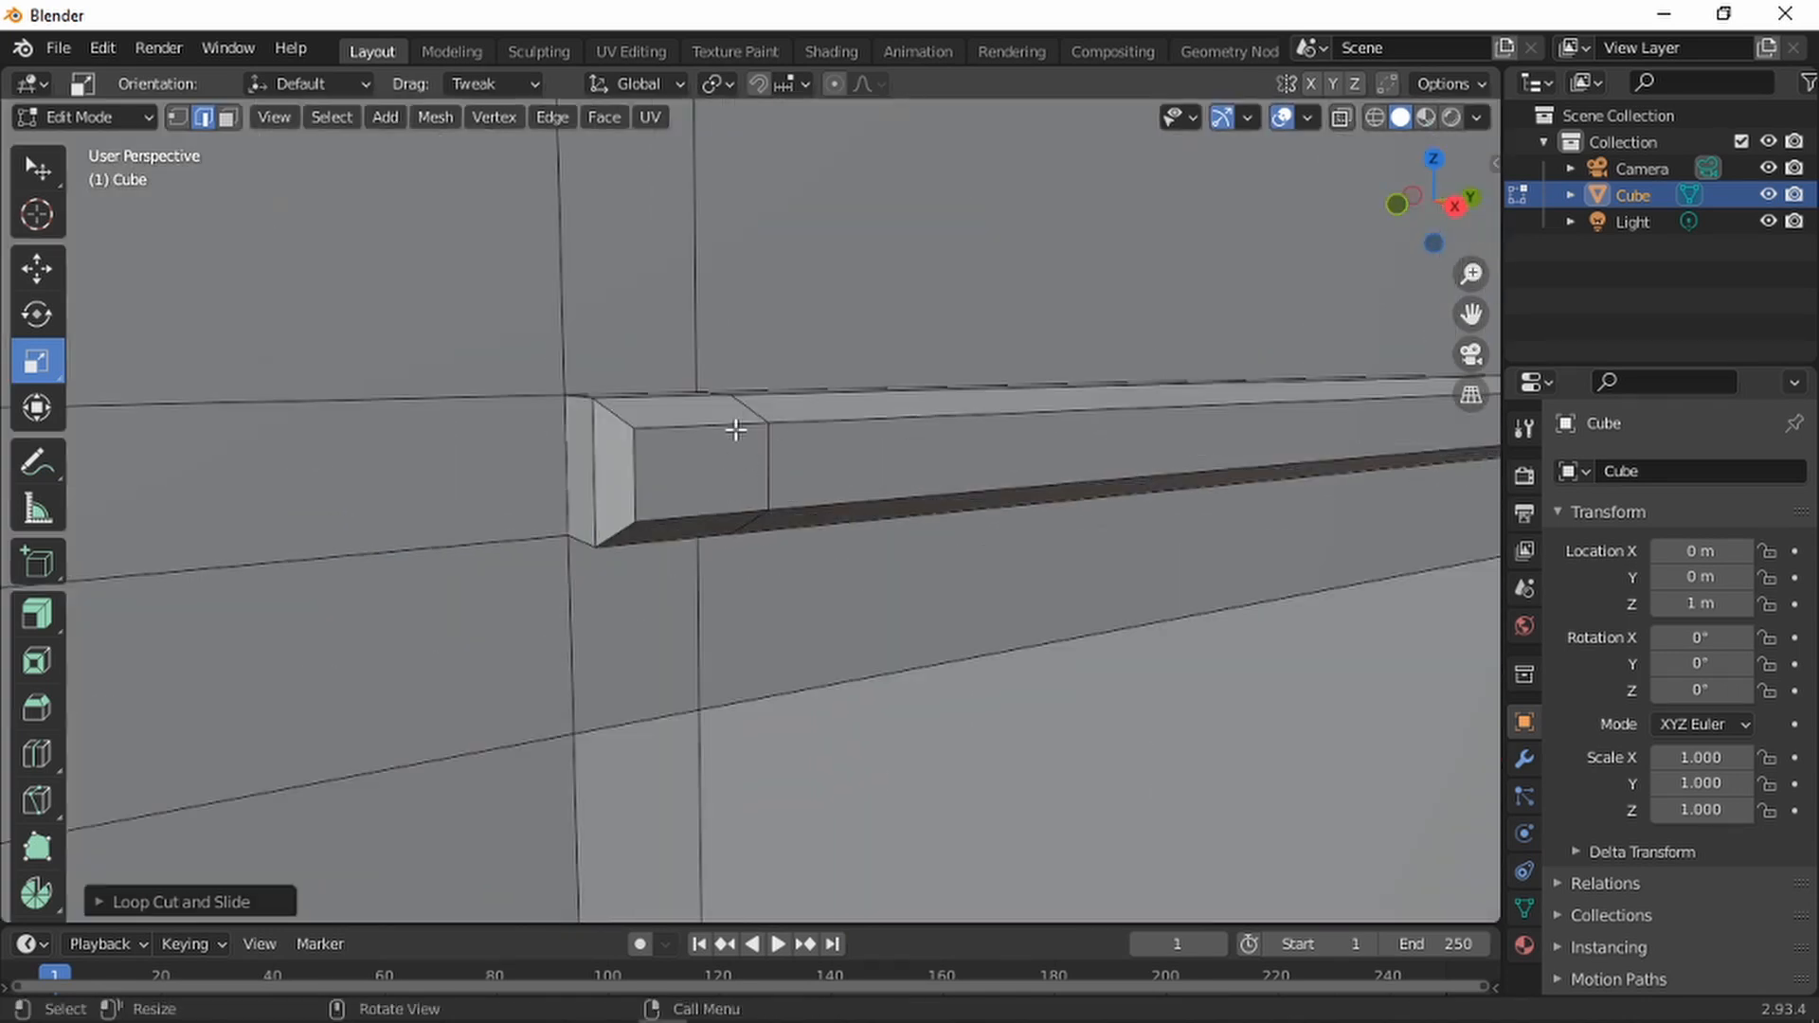
pyautogui.scroll(-4, 717, 437)
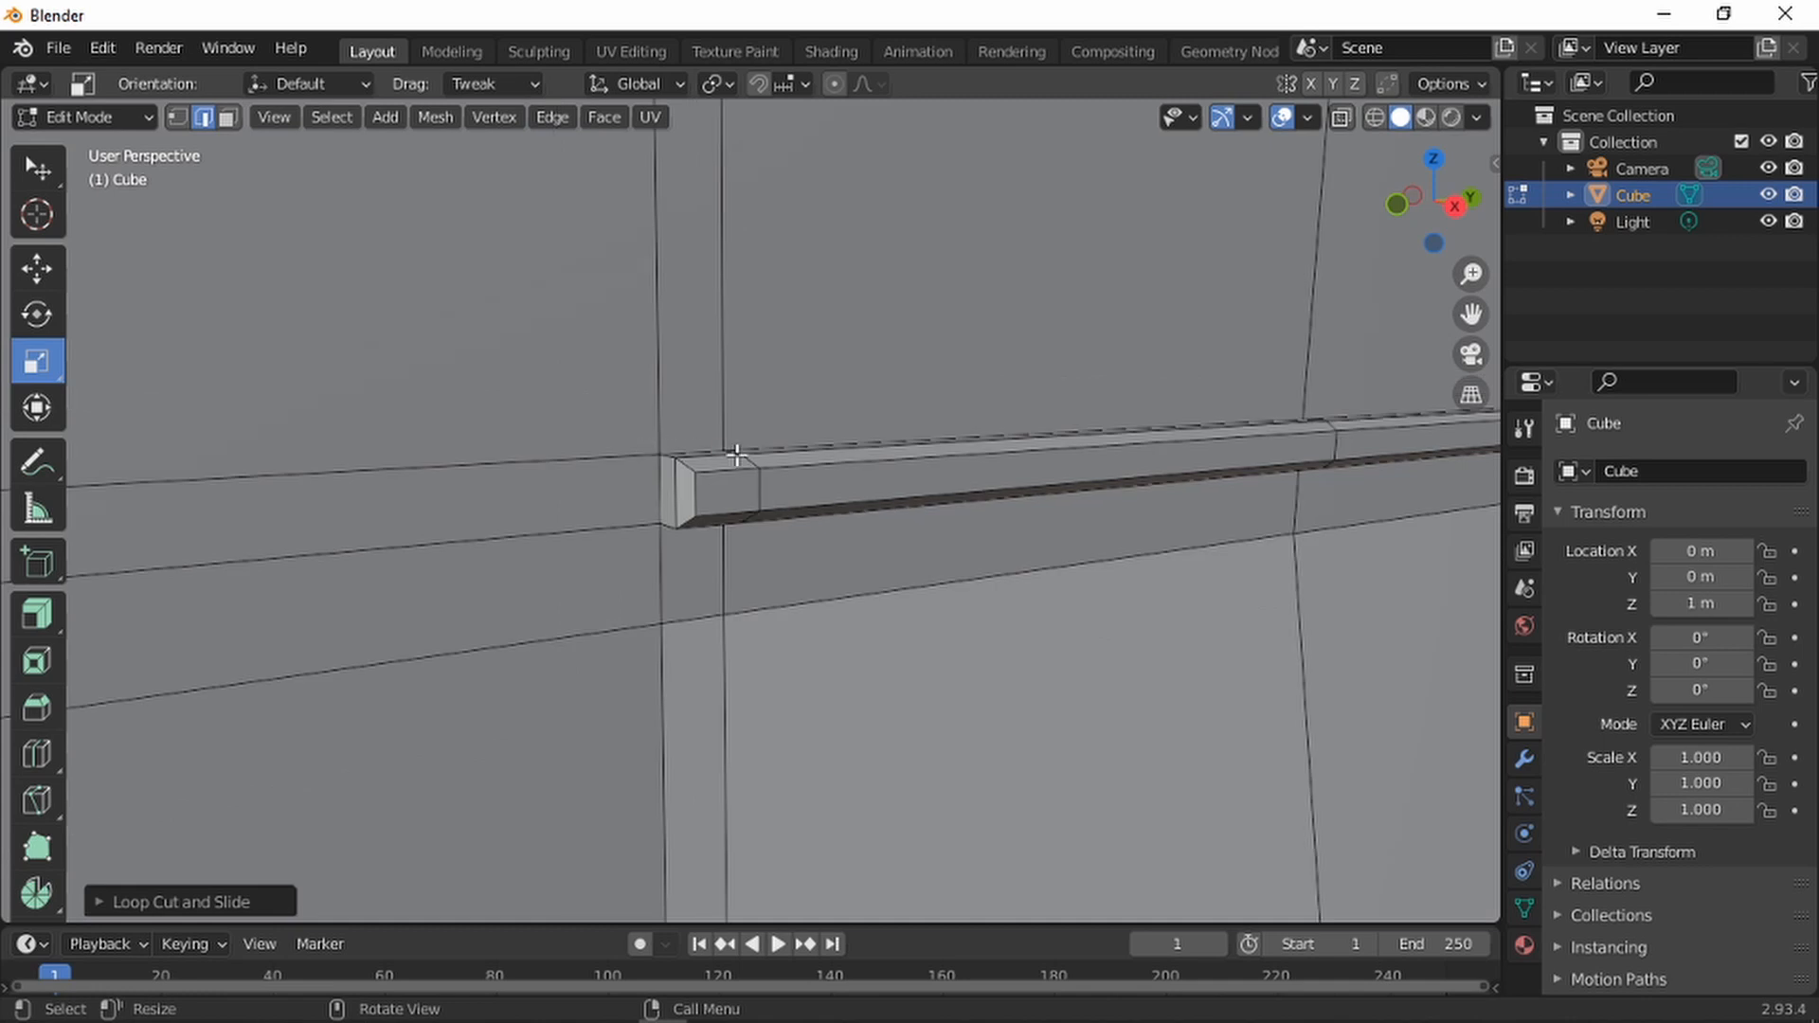
pyautogui.scroll(2, 932, 479)
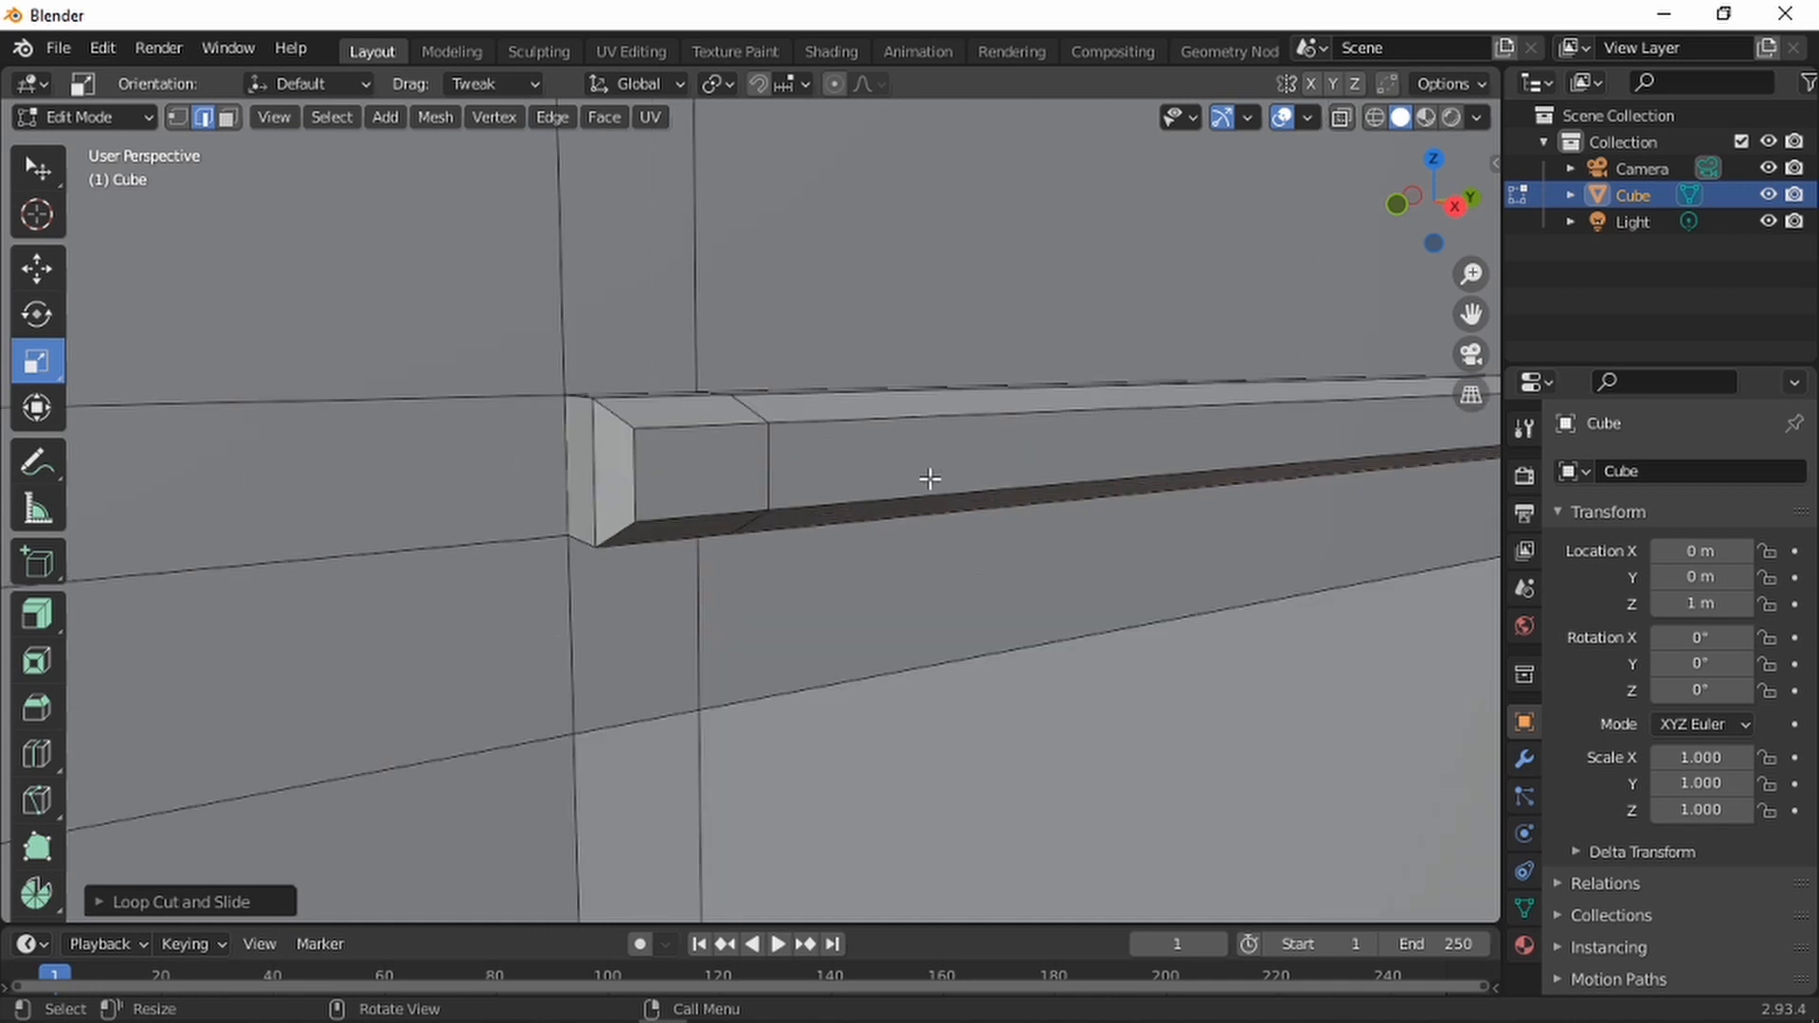
pyautogui.scroll(-5, 736, 419)
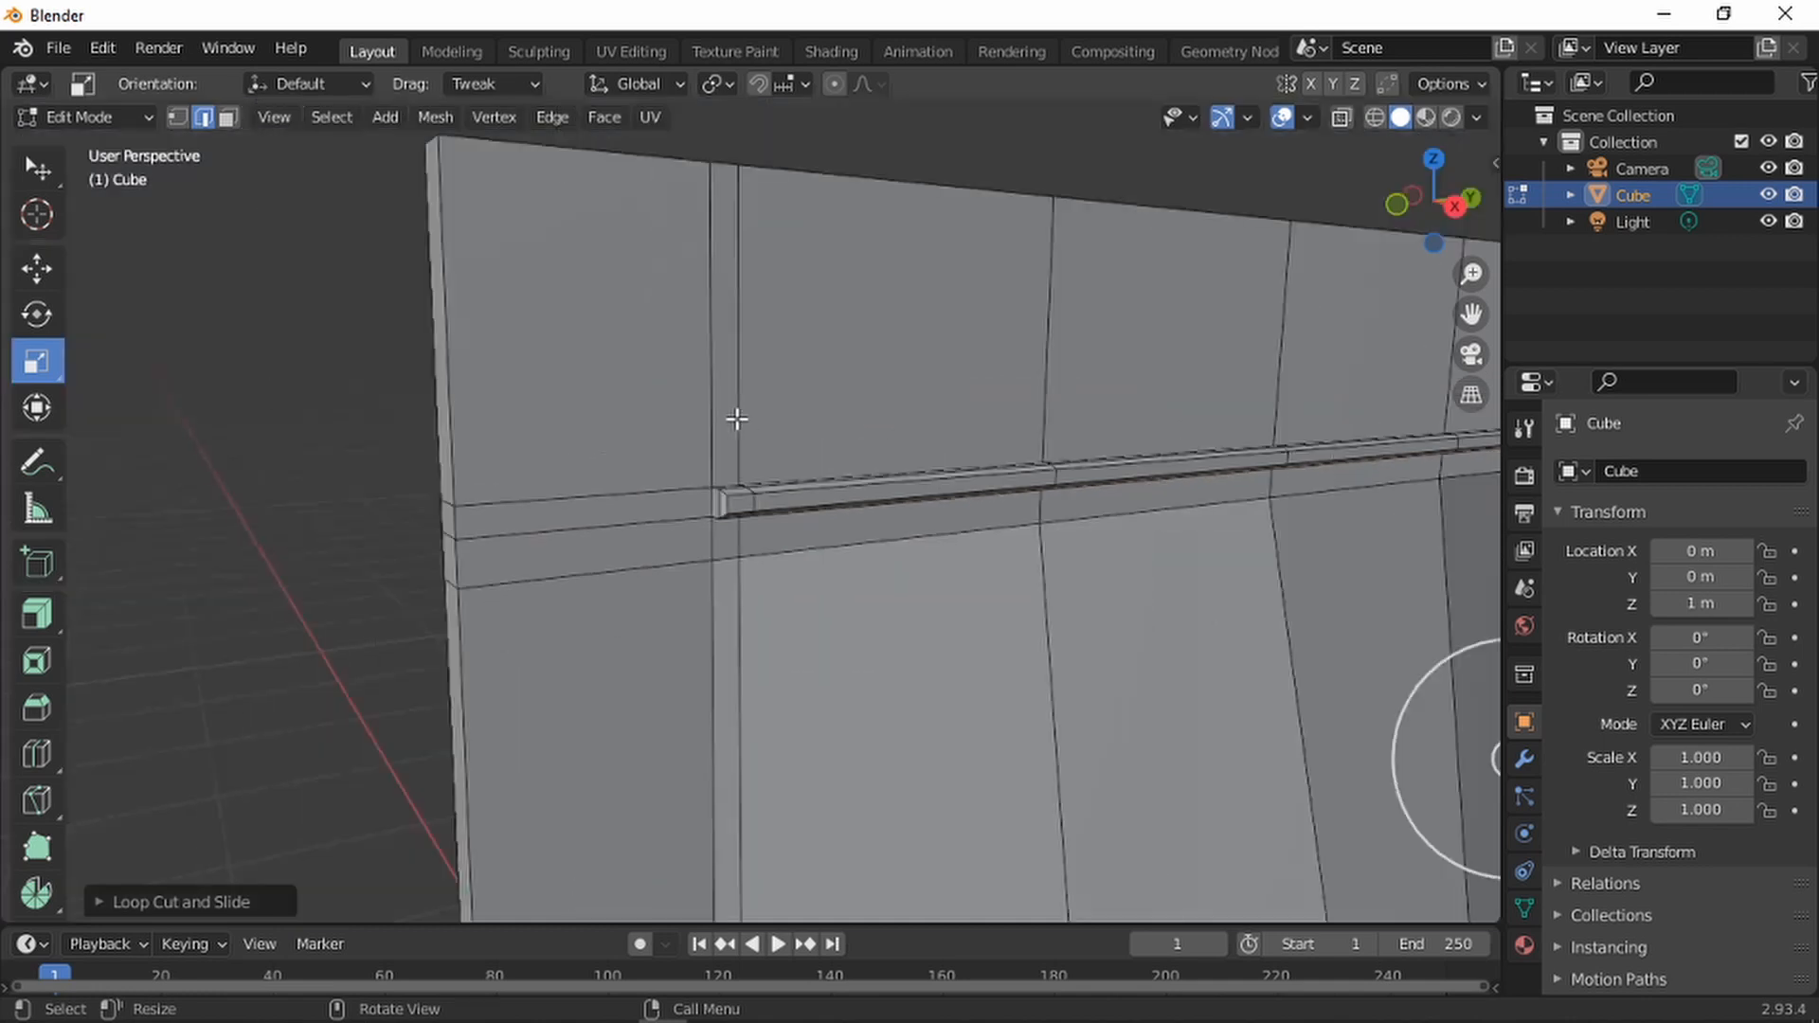
pyautogui.scroll(-5, 771, 467)
# Add a vertical loop cut in the outer side strip, slid close to the edge just outside the ledge's end
pyautogui.moveTo(946, 451); pyautogui.dragTo(985, 365, button='middle')
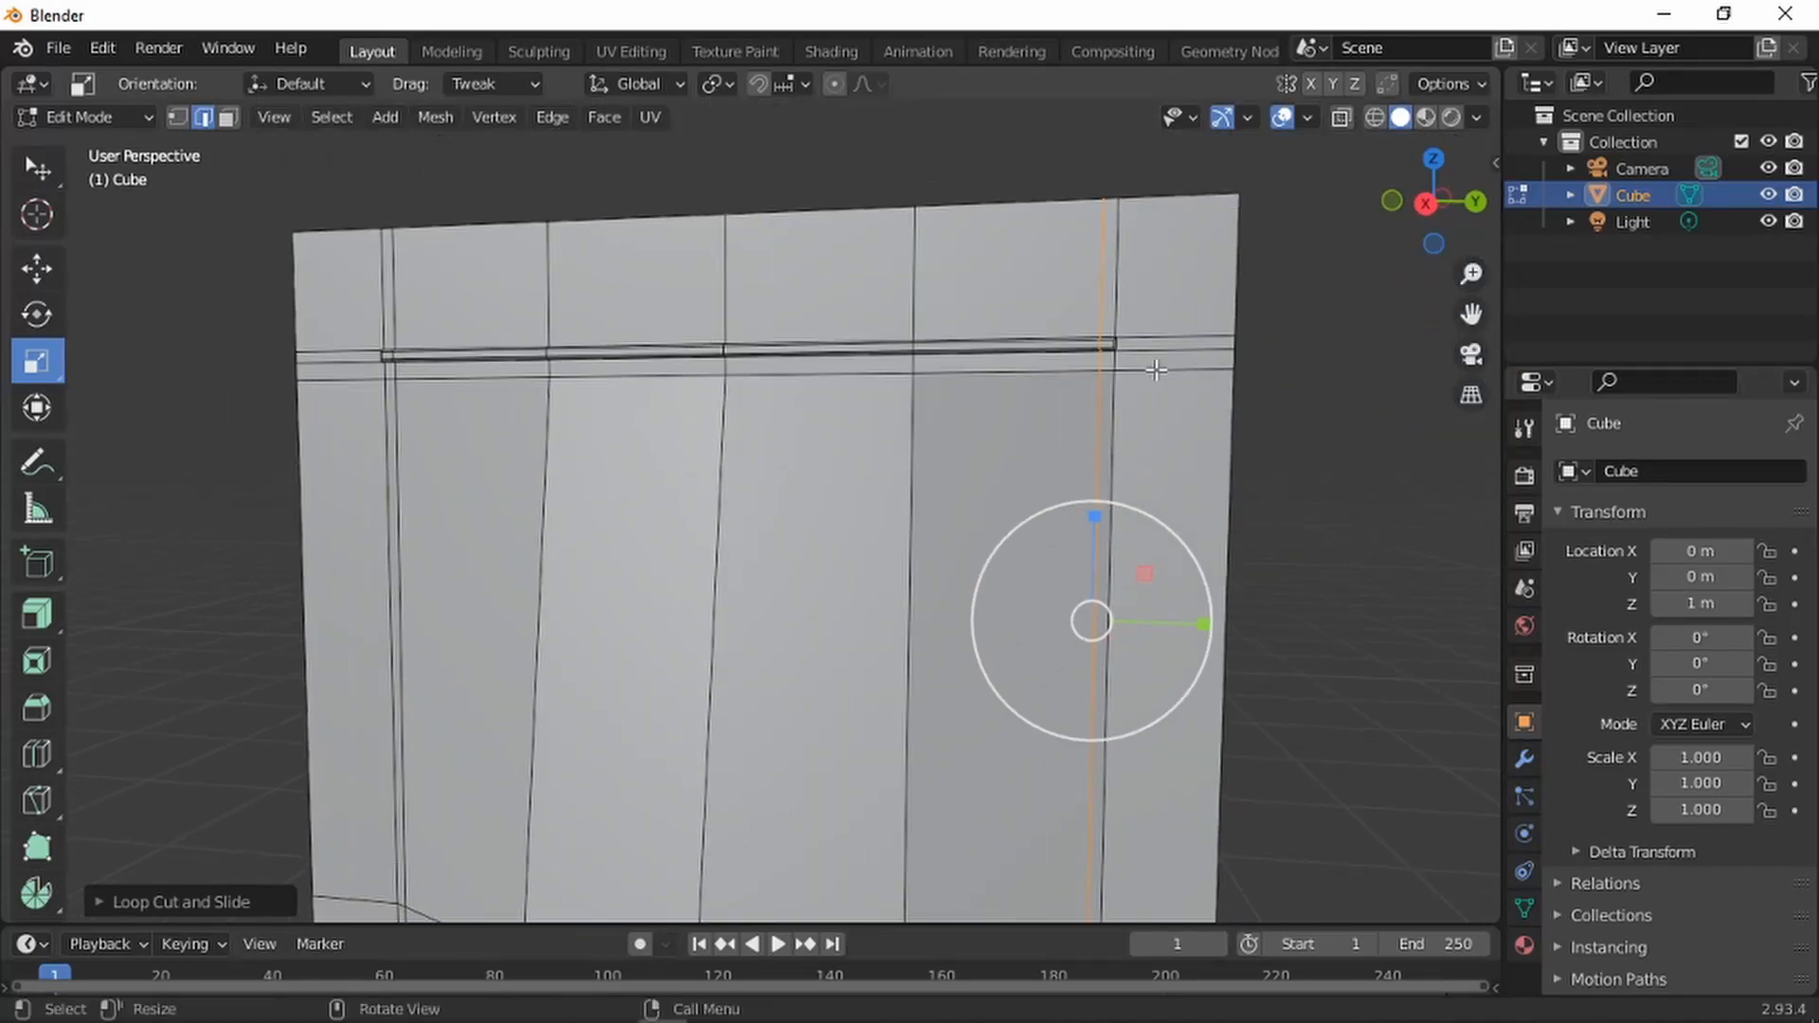
pyautogui.keyDown('shift'); pyautogui.moveTo(1162, 364); pyautogui.dragTo(1064, 446, button='middle'); pyautogui.keyUp('shift')
pyautogui.scroll(-2, 1076, 353)
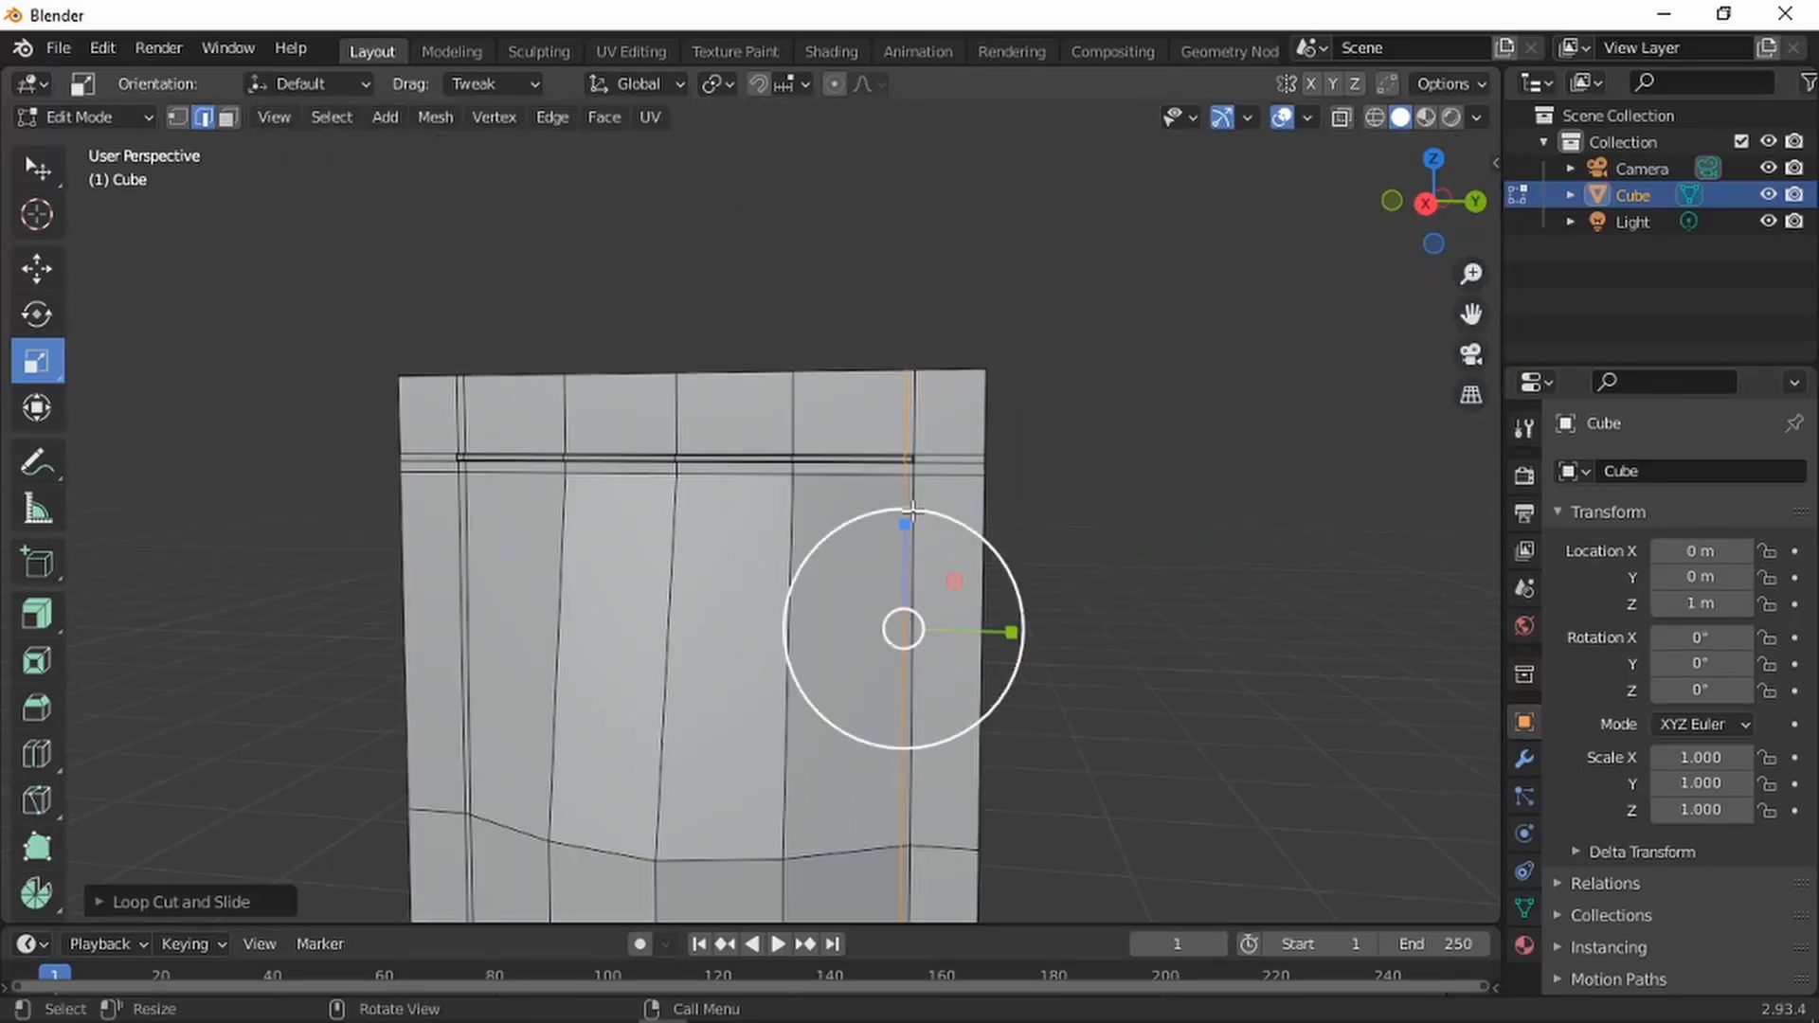
pyautogui.keyDown('shift'); pyautogui.moveTo(924, 396); pyautogui.dragTo(904, 412, button='middle'); pyautogui.keyUp('shift')
pyautogui.scroll(3, 903, 394)
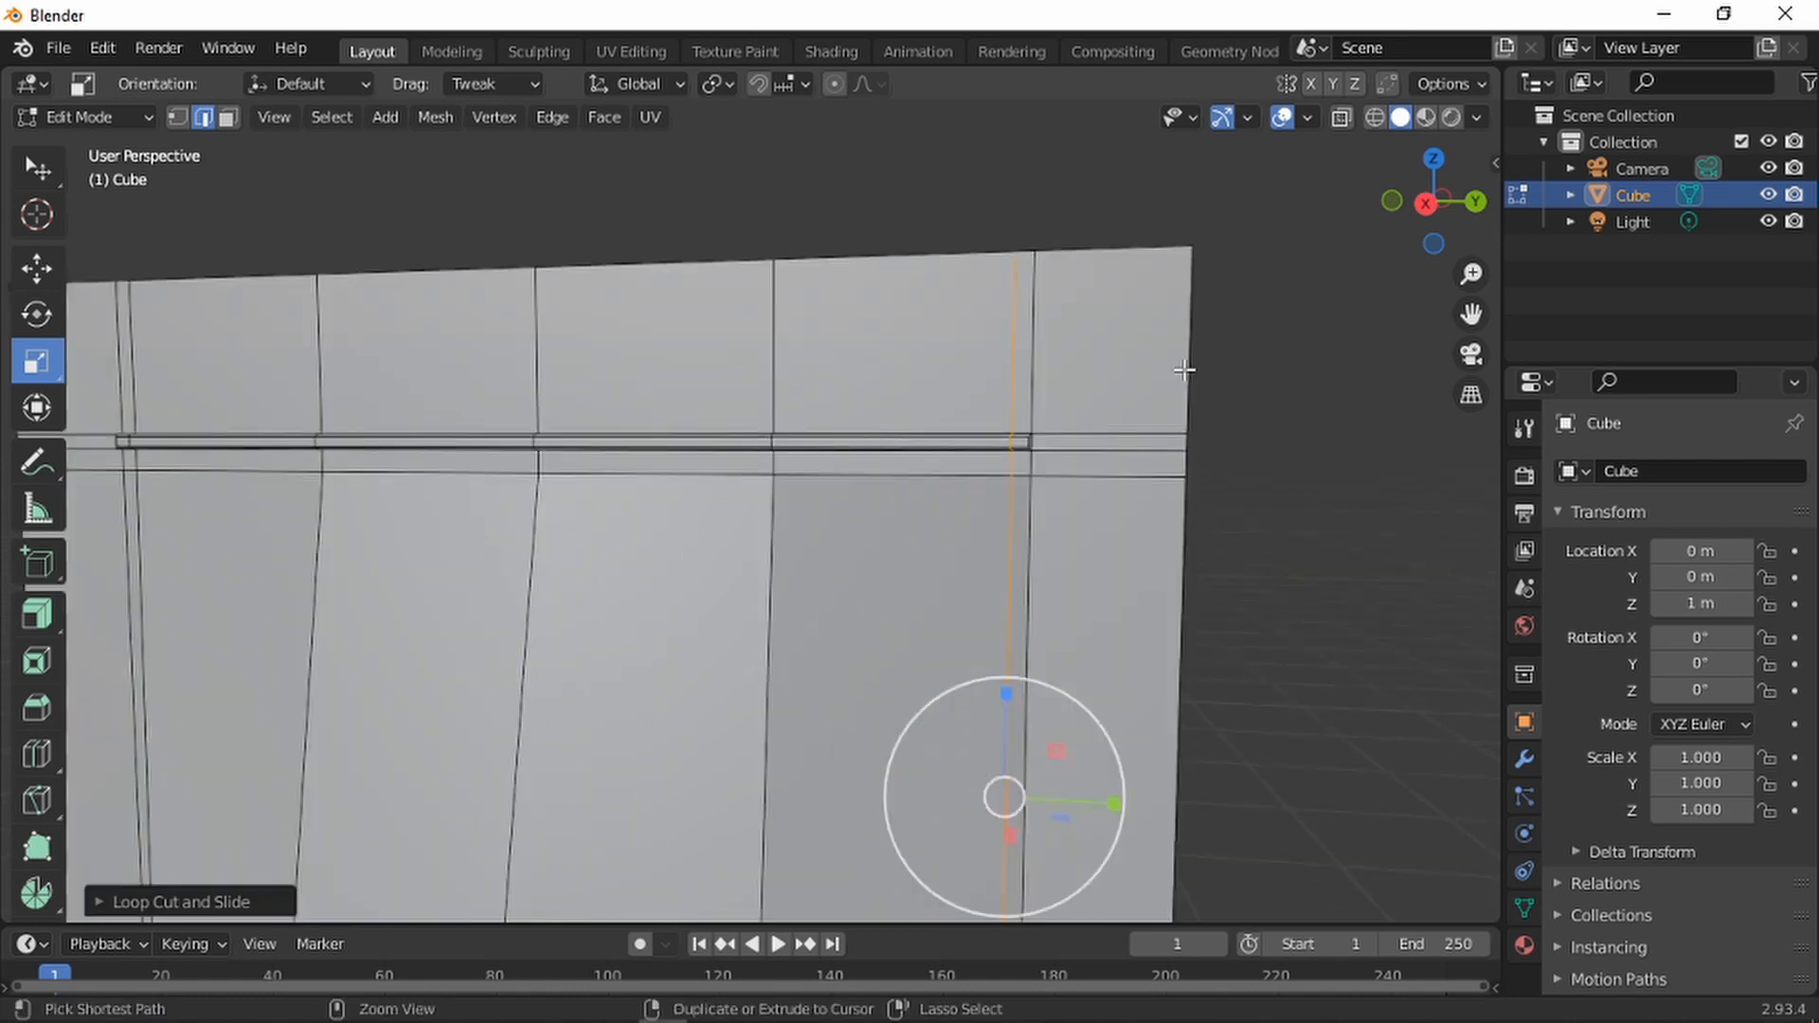
pyautogui.hotkey('ctrl', 'r')
pyautogui.click(1116, 278)
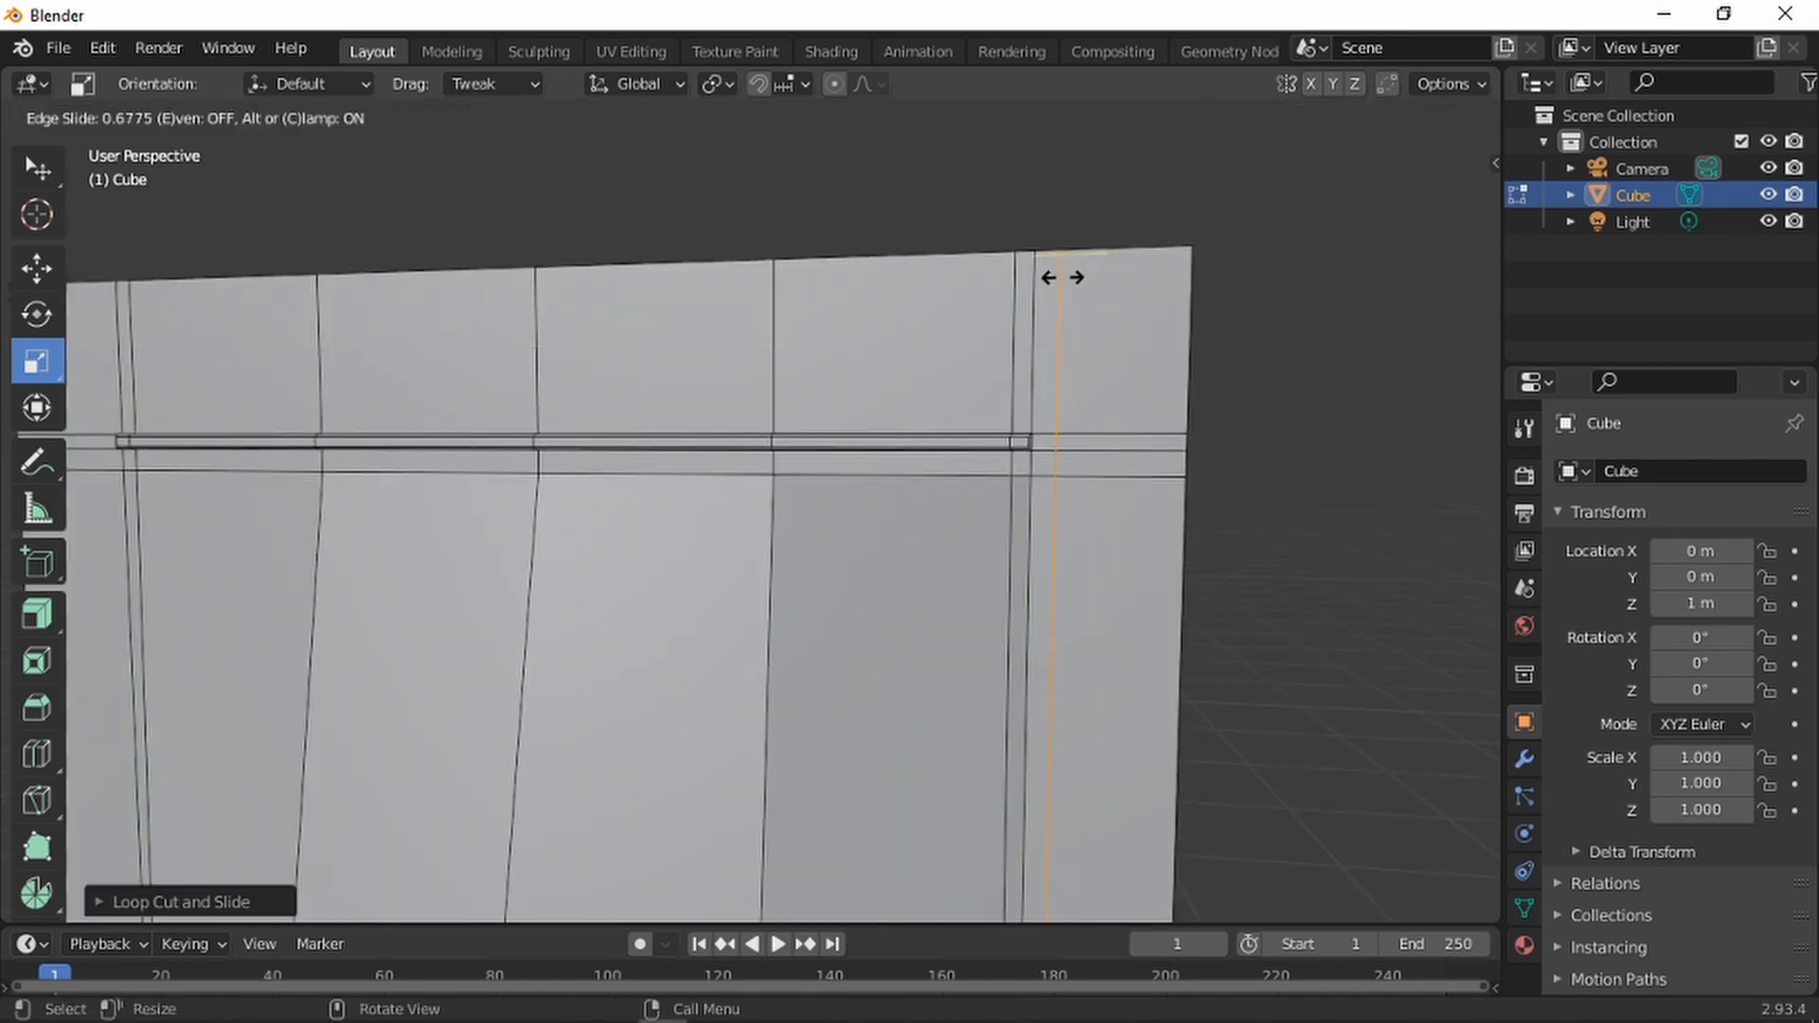
pyautogui.click(1061, 276)
# Add a matching vertical loop cut in the opposite outer strip, just outside the ledge's other end
pyautogui.moveTo(1075, 291); pyautogui.dragTo(531, 438, button='middle')
pyautogui.hotkey('ctrl', 'r')
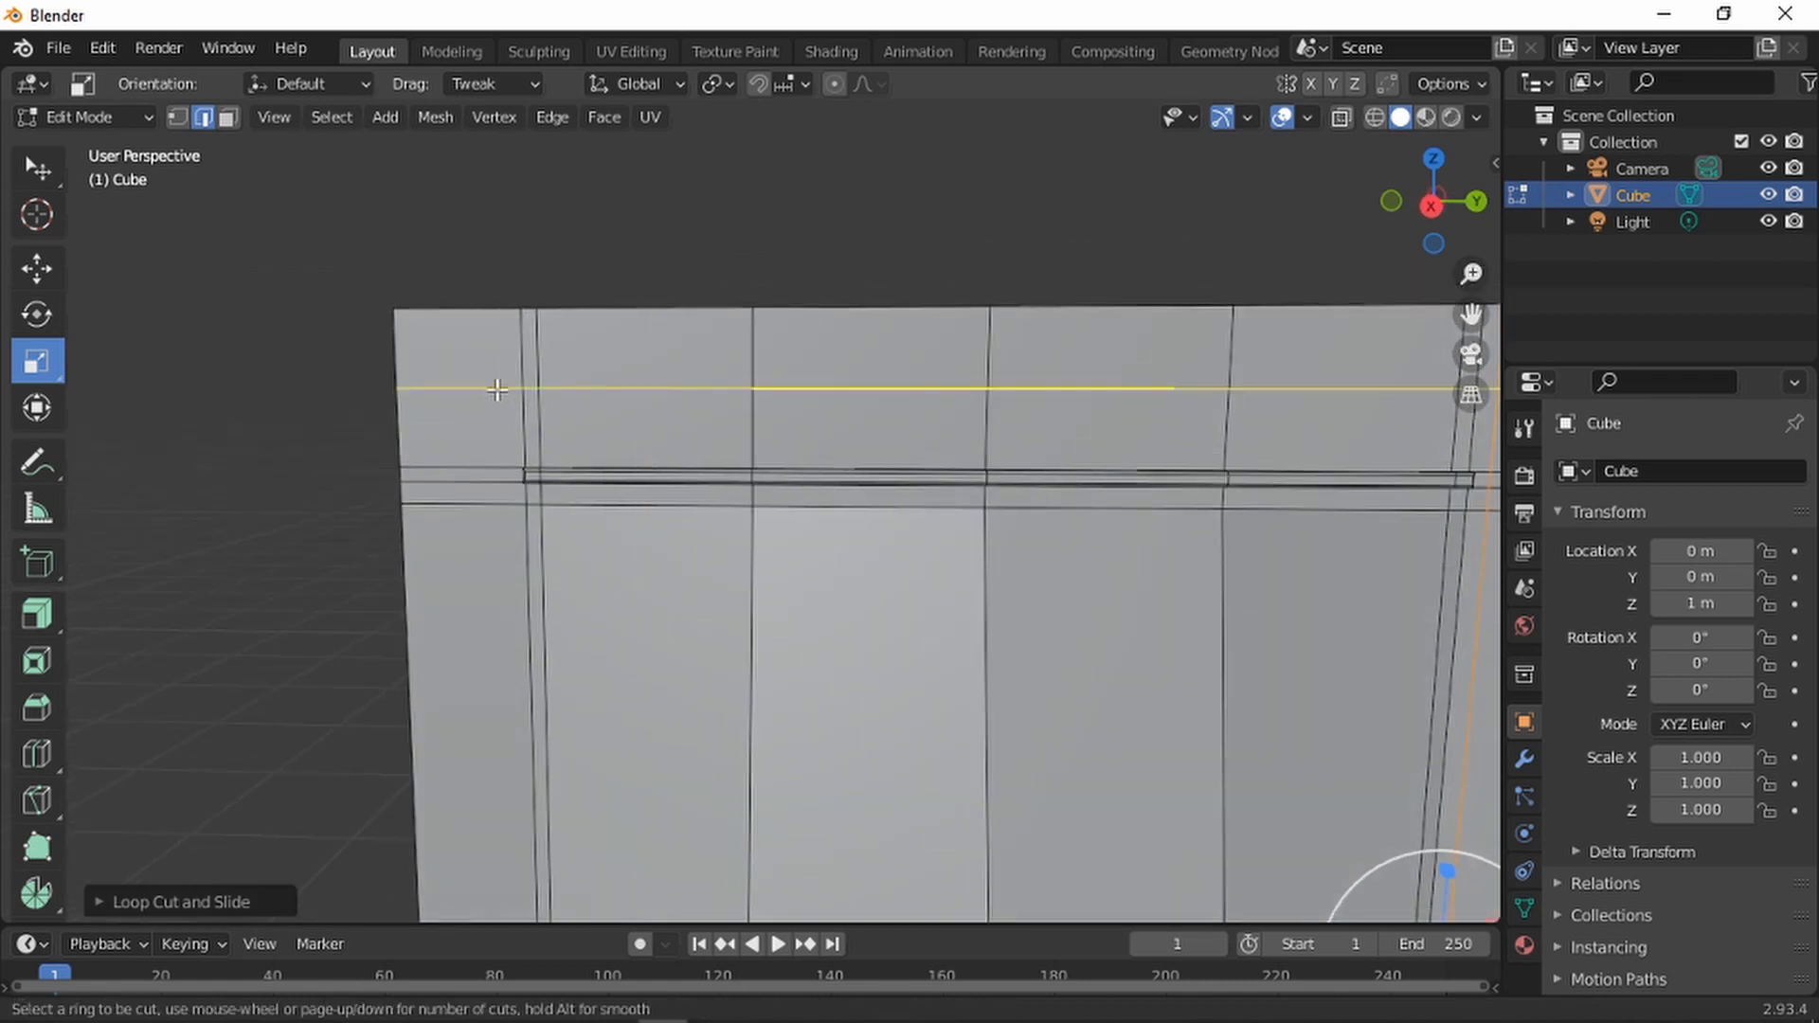
pyautogui.click(499, 320)
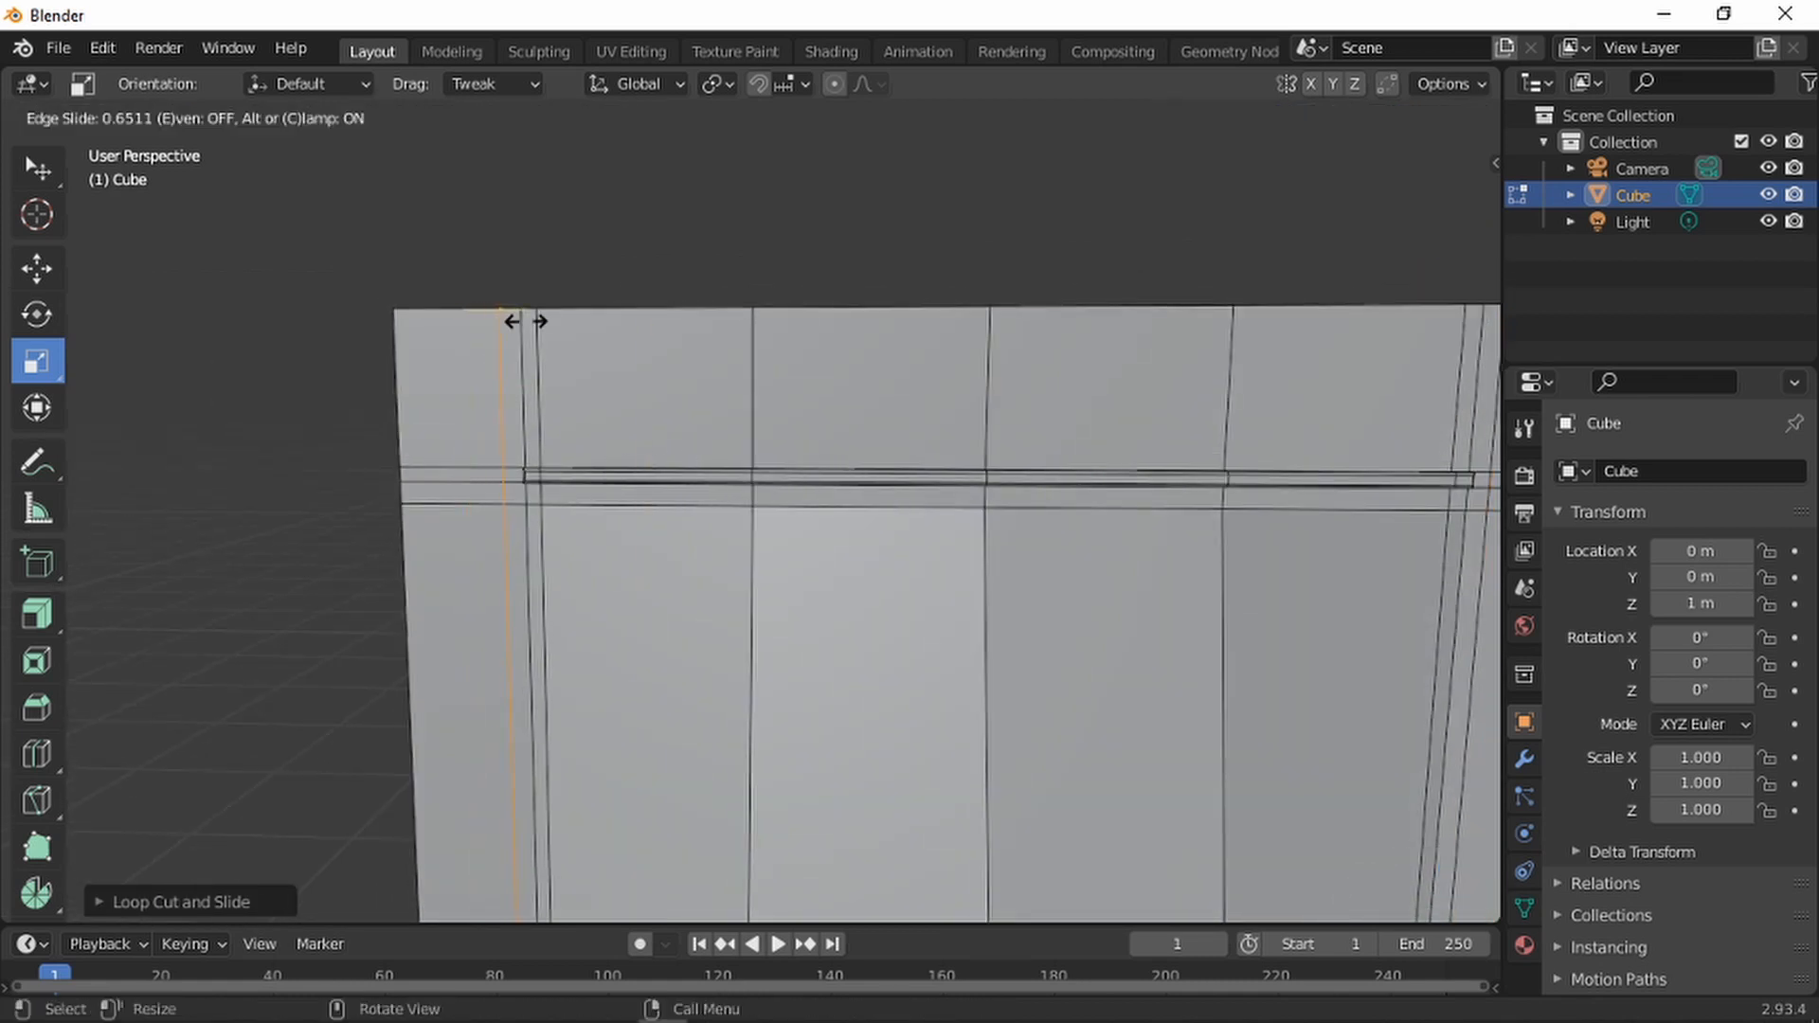
pyautogui.click(531, 324)
pyautogui.scroll(-2, 1004, 426)
pyautogui.moveTo(1004, 426); pyautogui.dragTo(973, 559, button='middle')
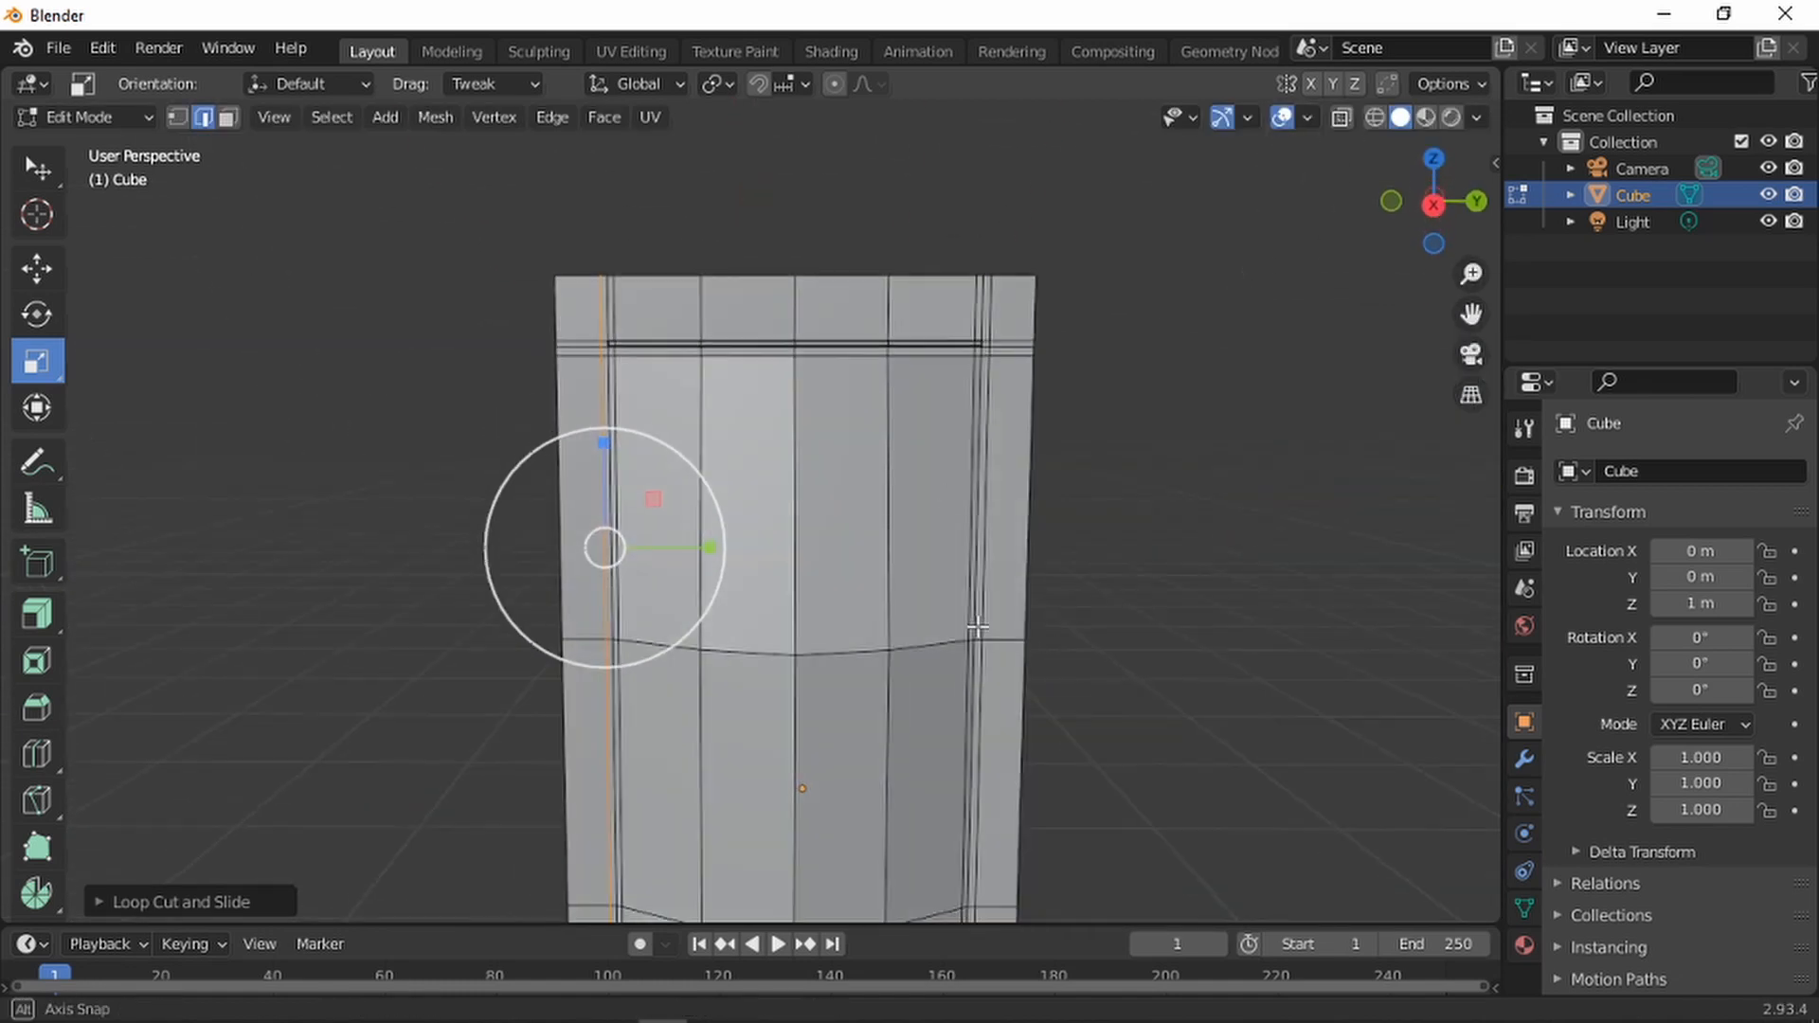
# Add two evenly spaced horizontal loop cuts across the panel's top section above the ledge, without sliding them
pyautogui.scroll(1, 985, 317)
pyautogui.keyDown('shift'); pyautogui.moveTo(950, 317); pyautogui.dragTo(879, 437, button='middle'); pyautogui.keyUp('shift')
pyautogui.scroll(3, 933, 417)
pyautogui.moveTo(986, 398); pyautogui.dragTo(931, 460, button='middle')
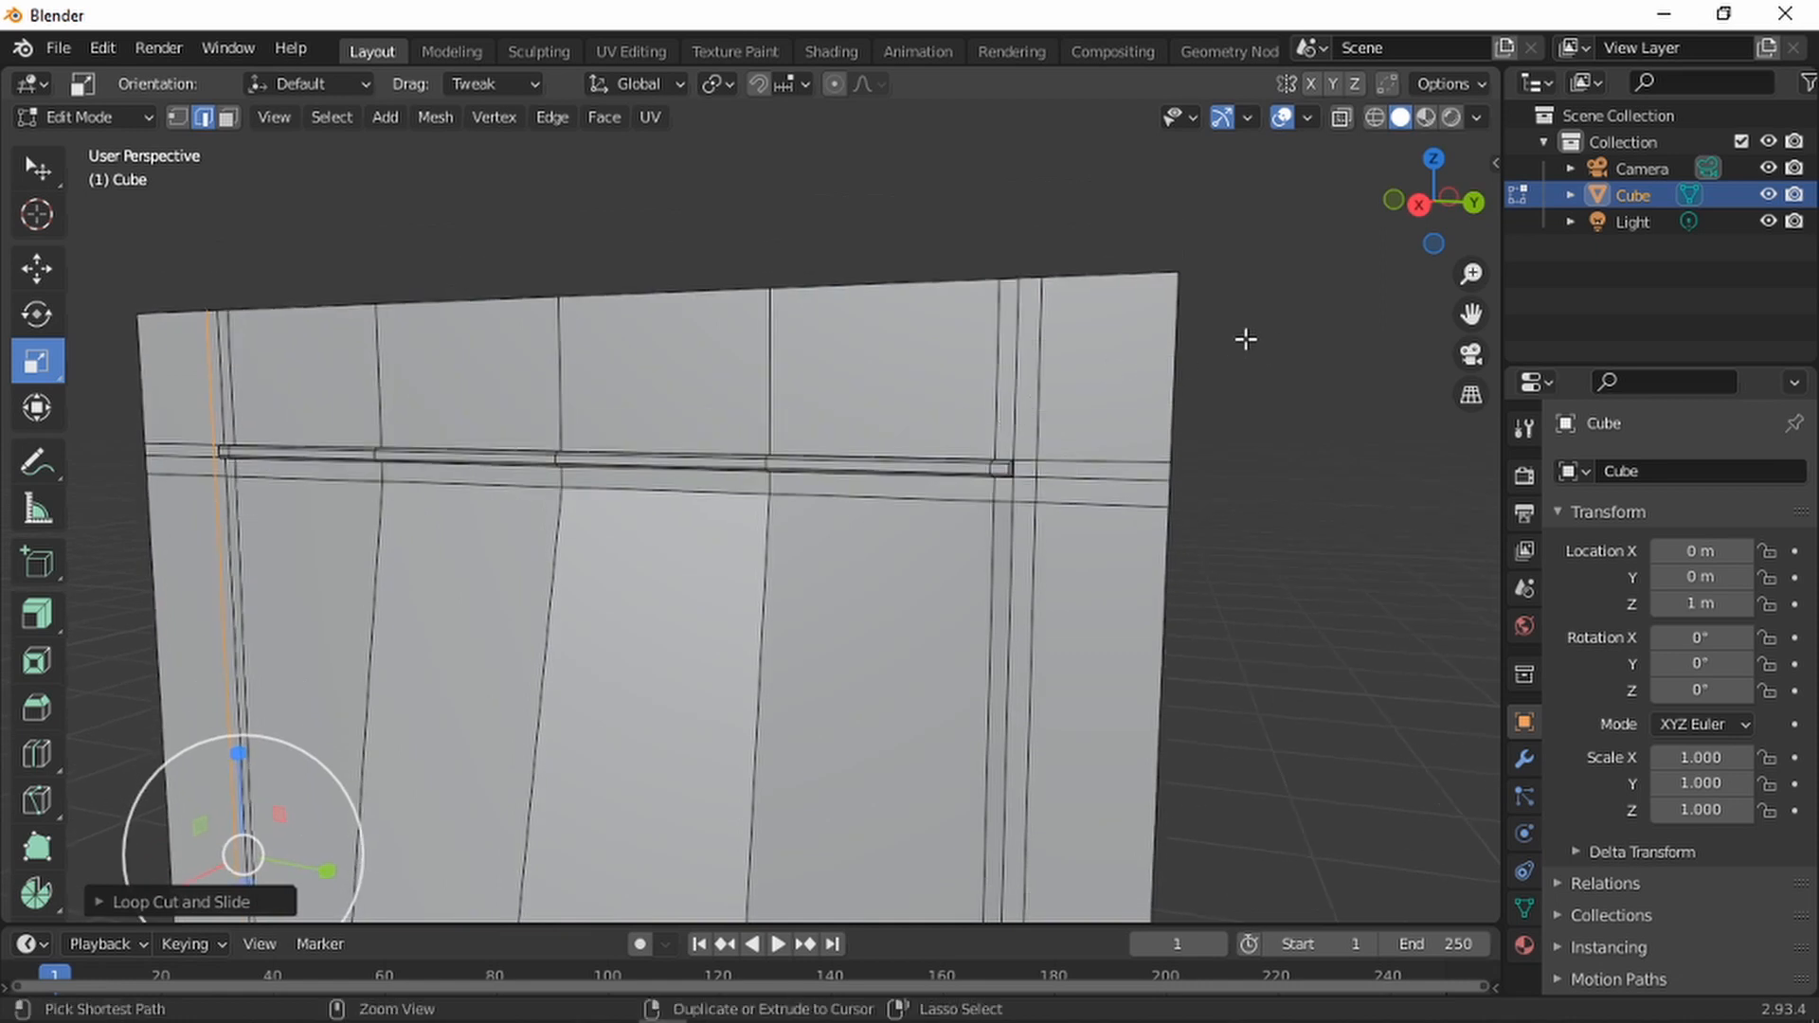
pyautogui.hotkey('ctrl', 'r')
pyautogui.scroll(1, 1165, 370)
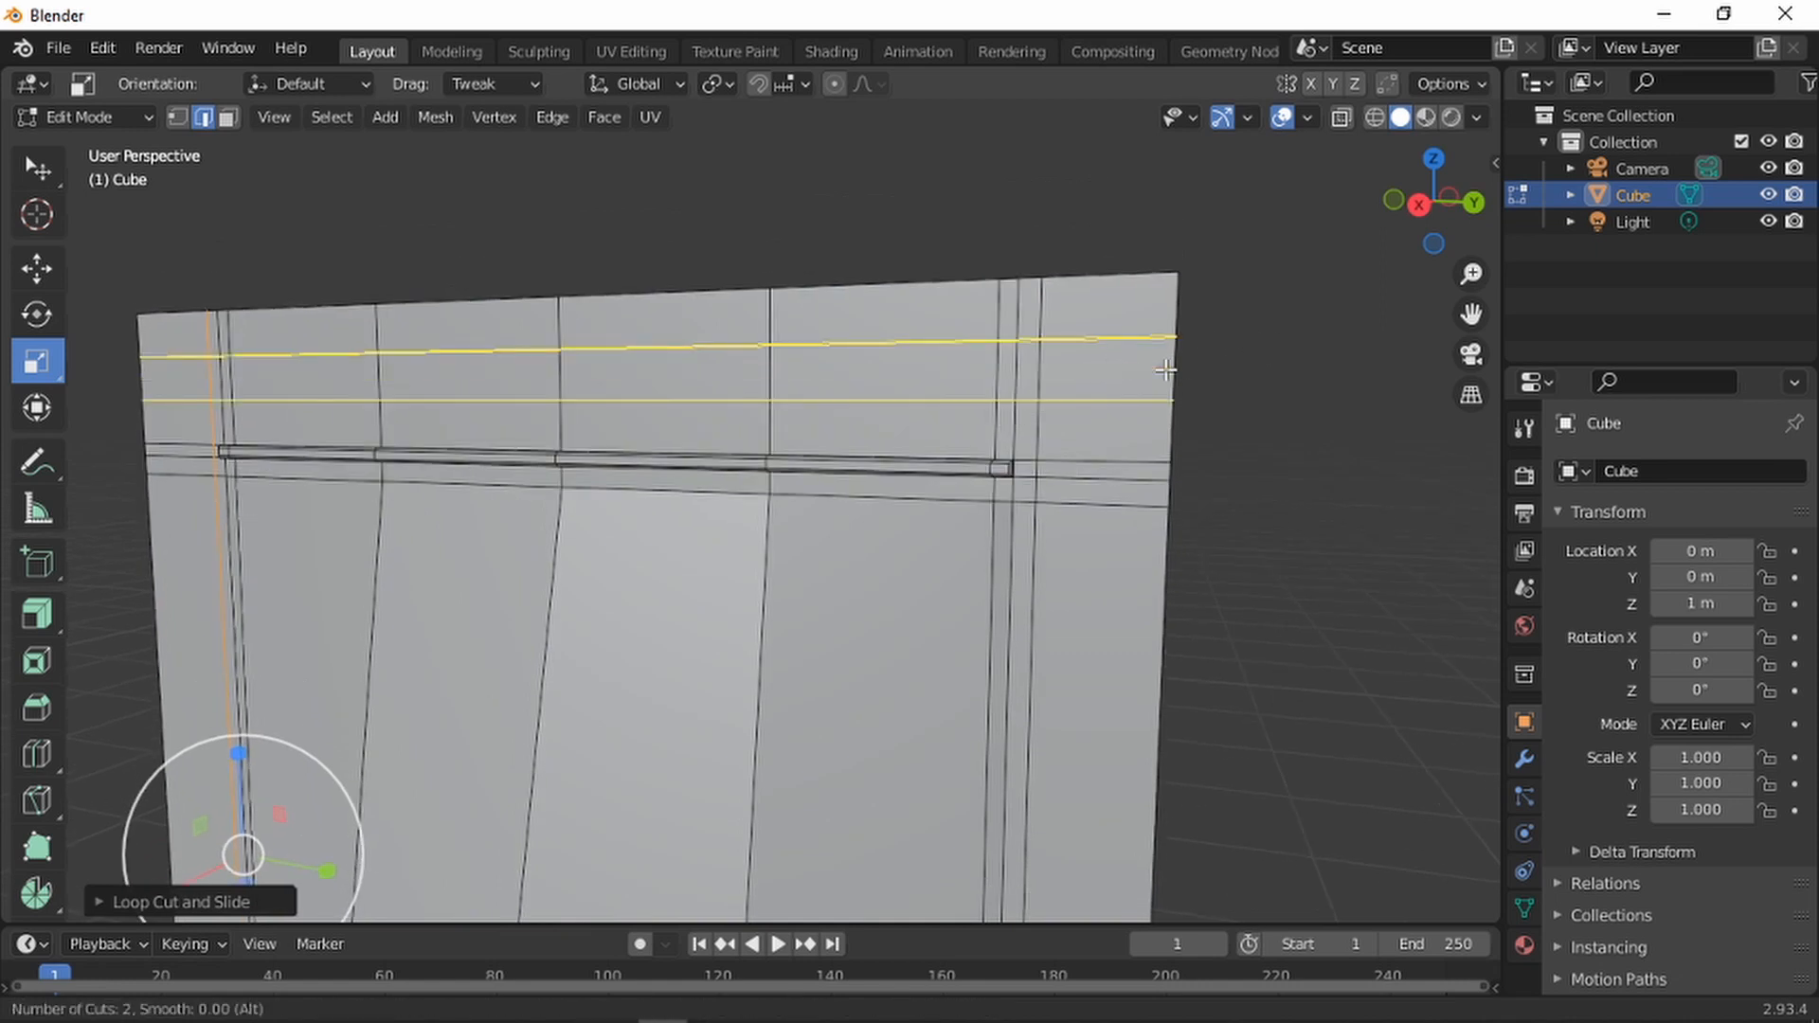
pyautogui.click(1167, 349)
pyautogui.rightClick(1167, 337)
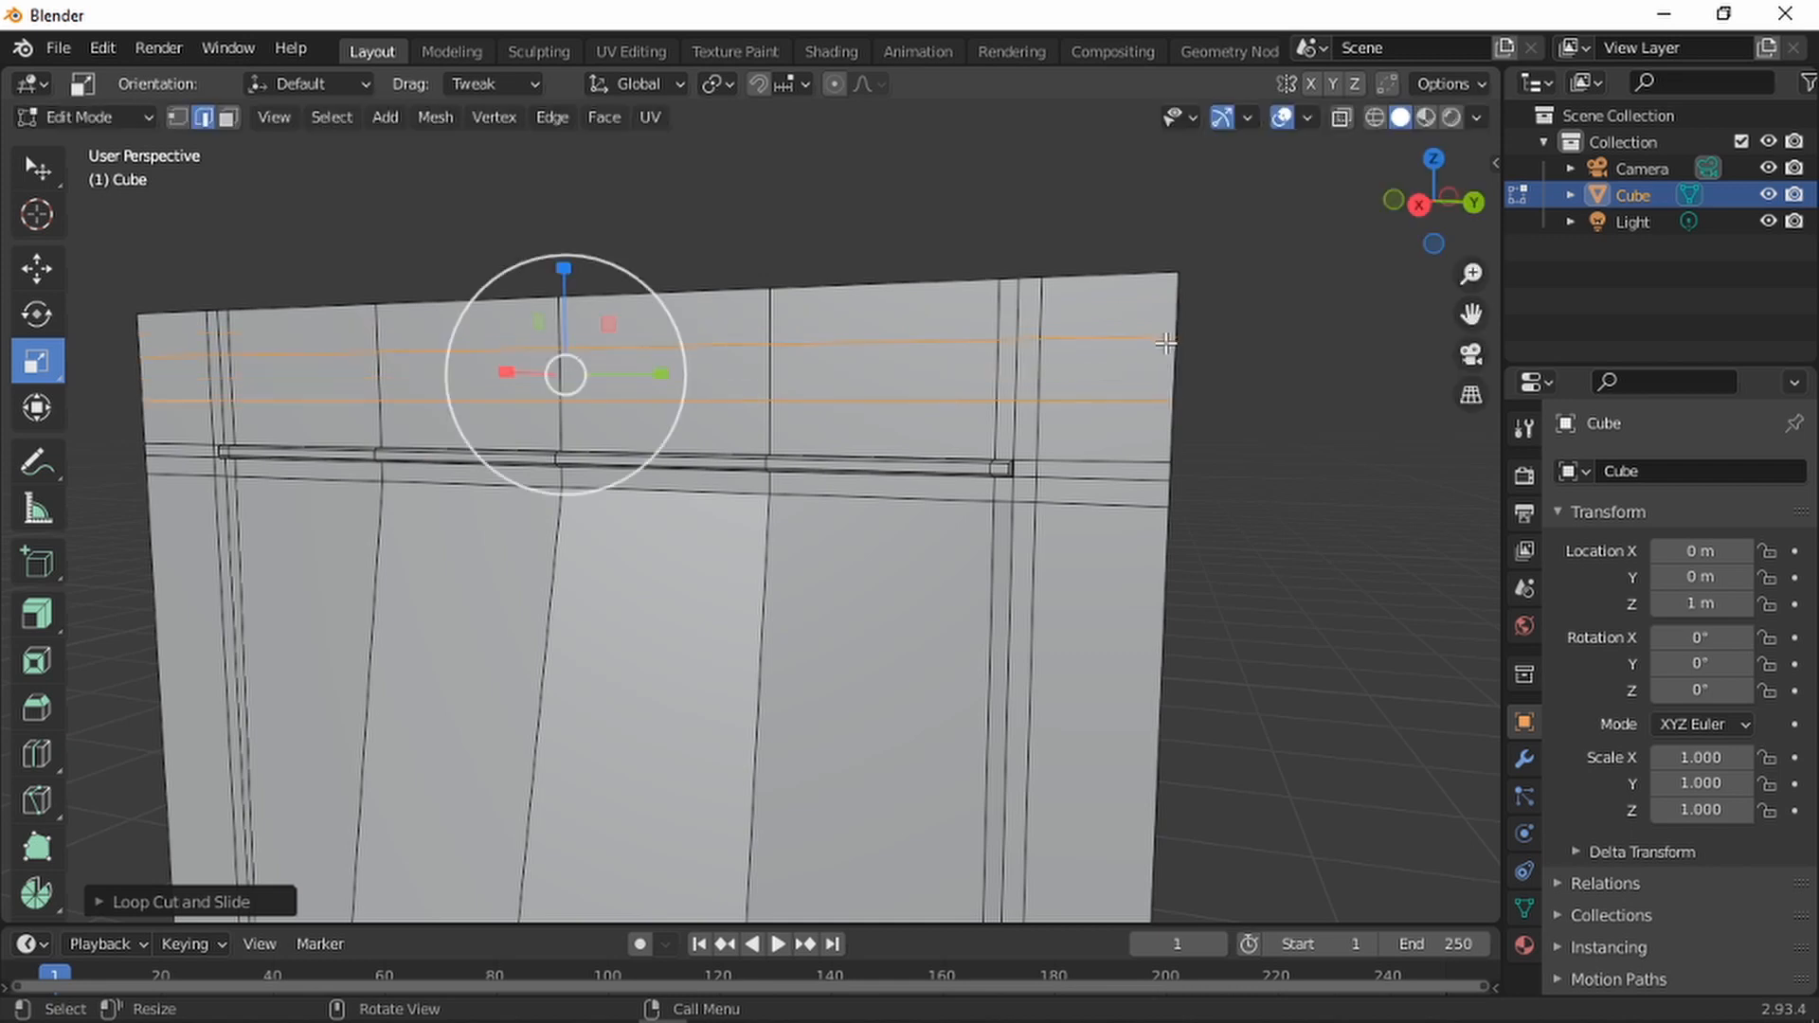
# Add two horizontal loop cuts between the newest pair above the ledge, unslid, and scale them apart vertically towards that pair
pyautogui.scroll(3, 1201, 350)
pyautogui.keyDown('shift'); pyautogui.moveTo(1201, 350); pyautogui.dragTo(946, 462, button='middle'); pyautogui.keyUp('shift')
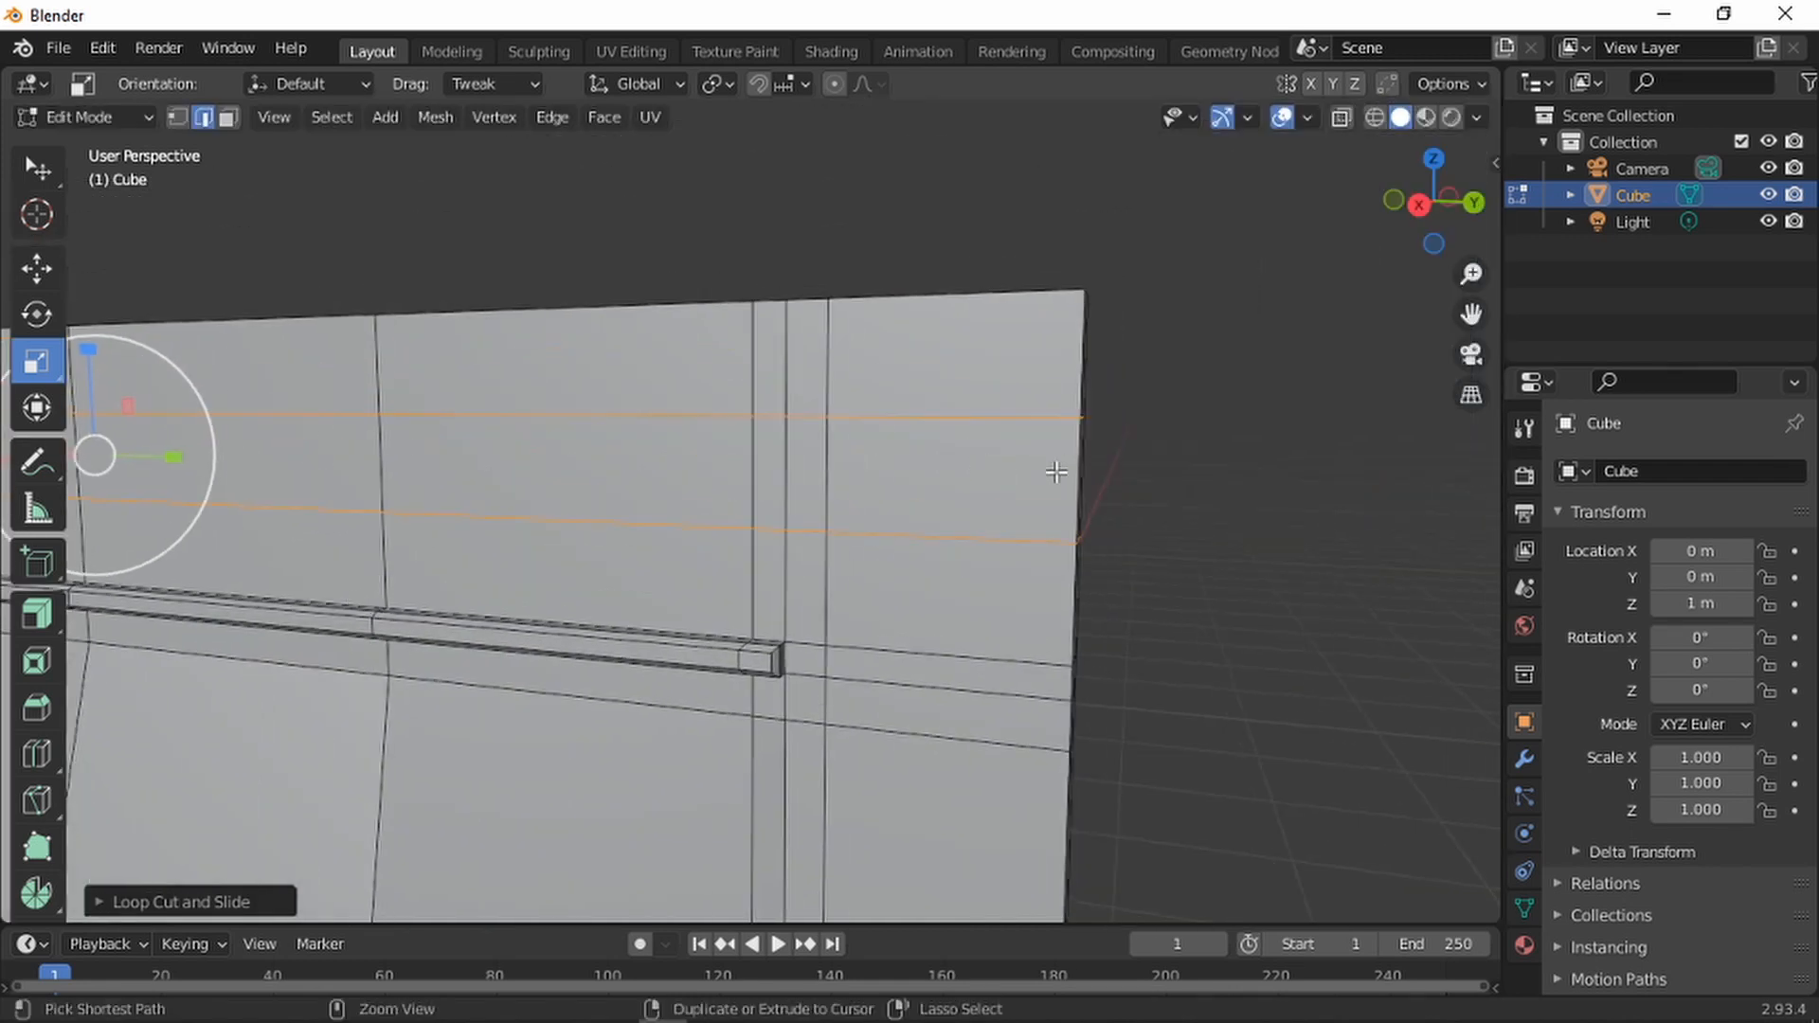
pyautogui.hotkey('ctrl', 'r')
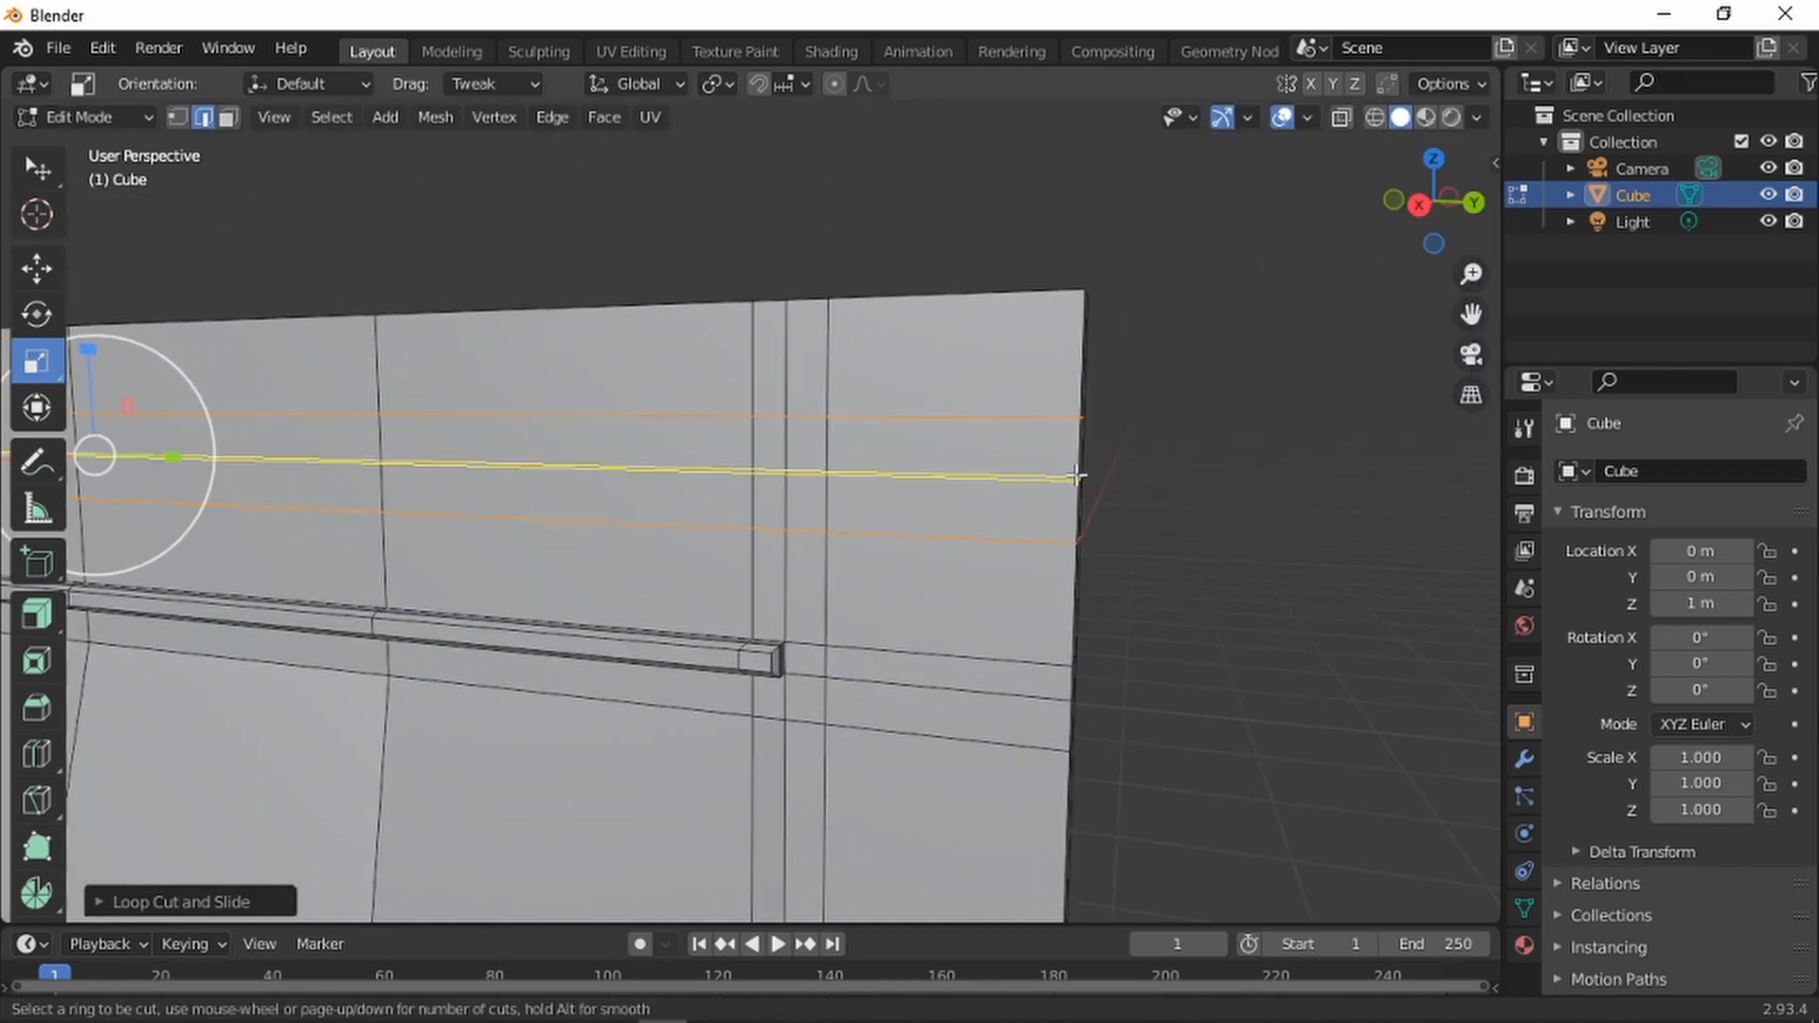
pyautogui.scroll(1, 1075, 475)
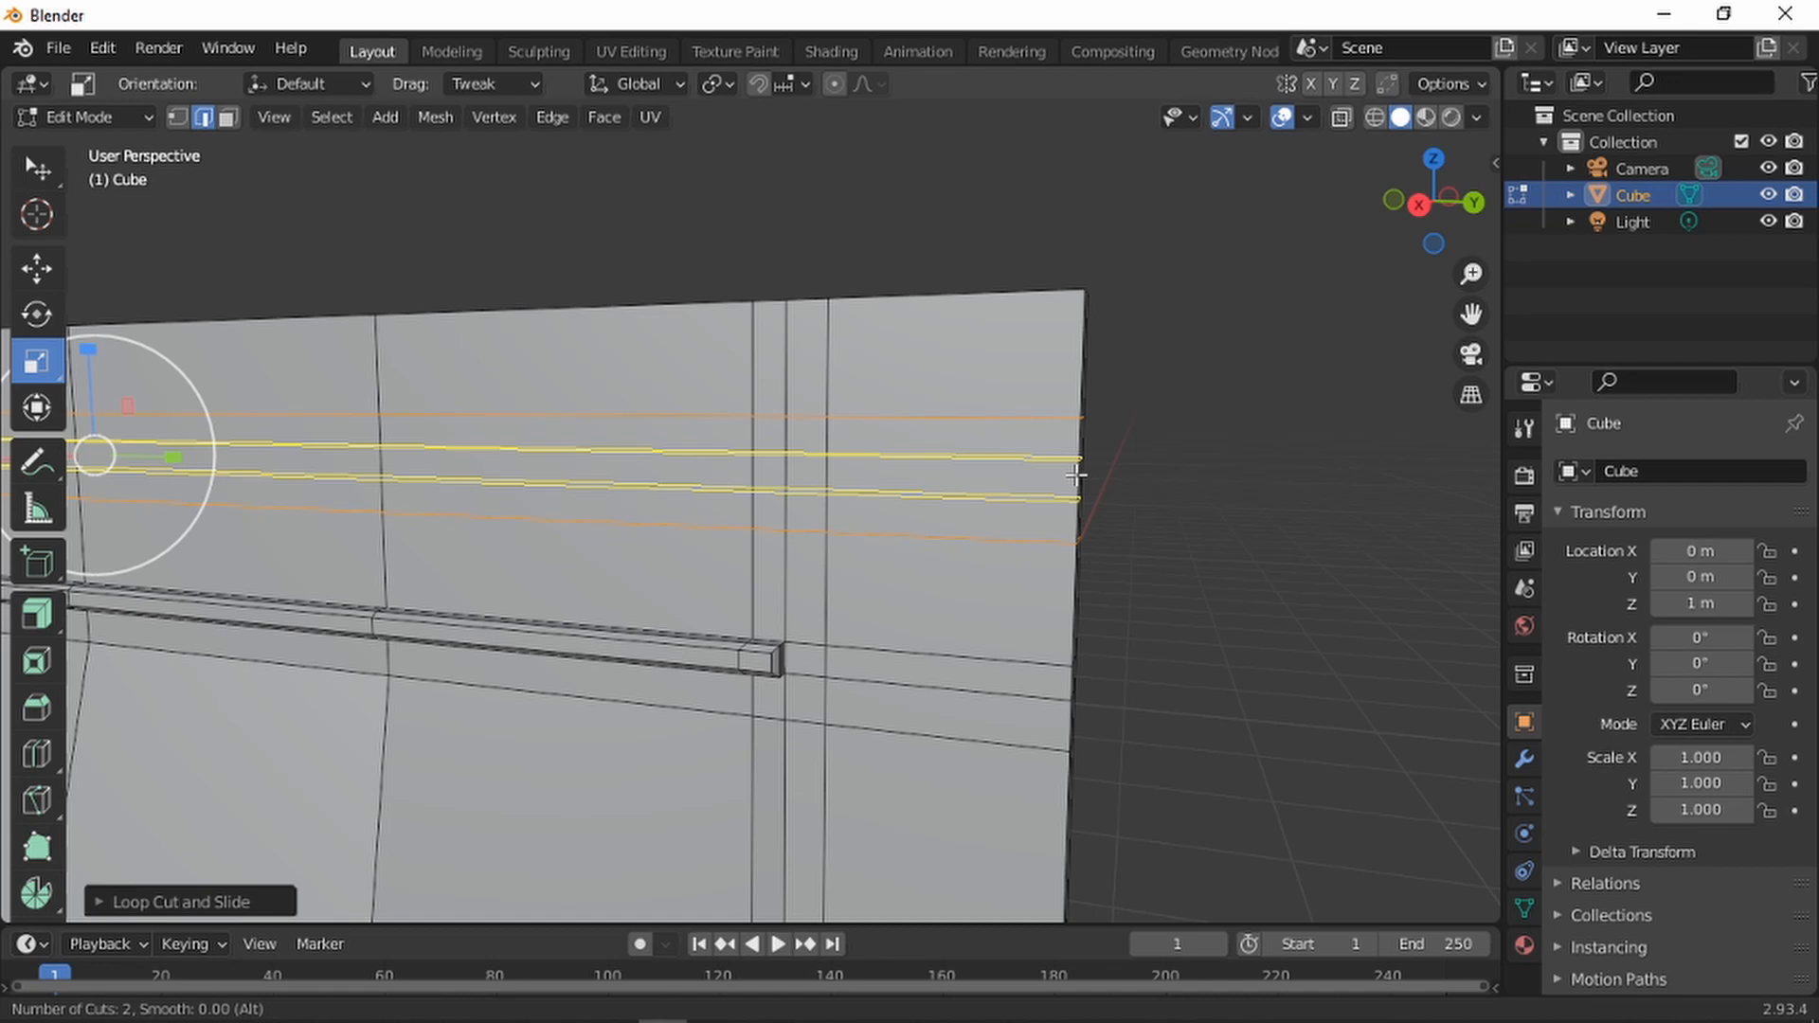
pyautogui.click(1075, 475)
pyautogui.rightClick(1066, 449)
pyautogui.keyDown('shift'); pyautogui.moveTo(497, 440); pyautogui.dragTo(734, 480, button='middle'); pyautogui.keyUp('shift')
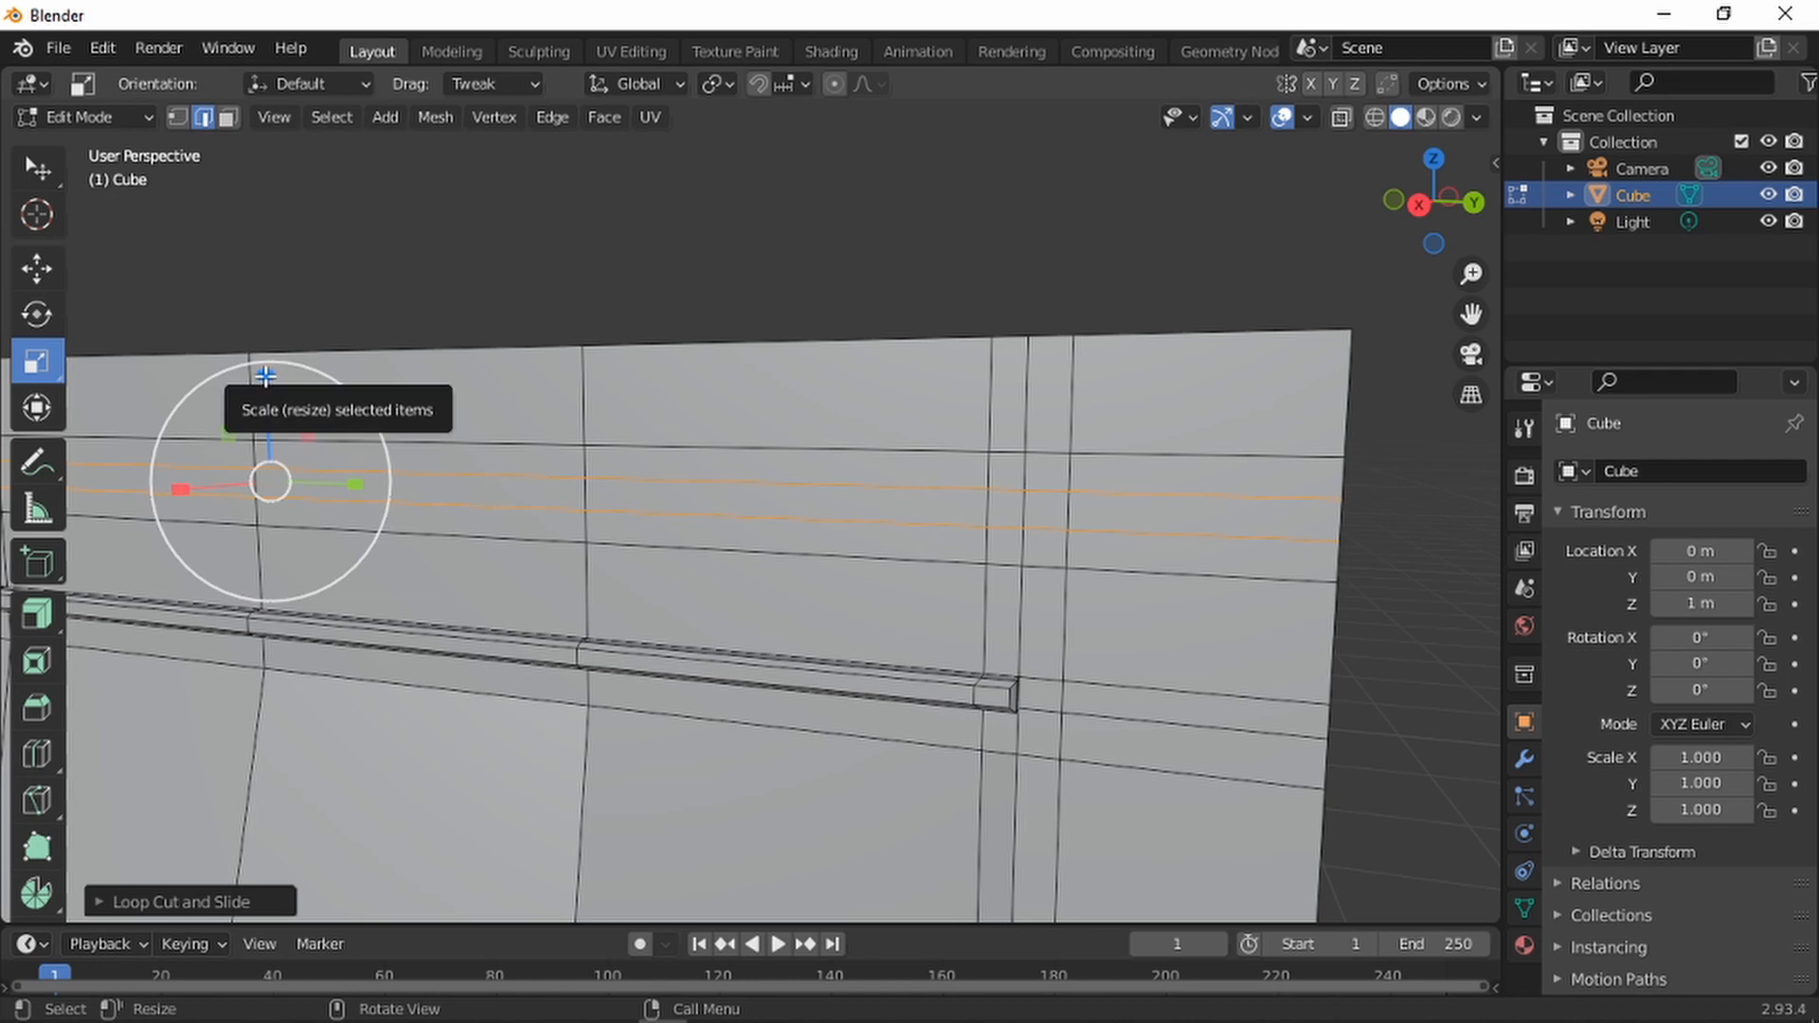
pyautogui.moveTo(266, 376); pyautogui.dragTo(262, 301)
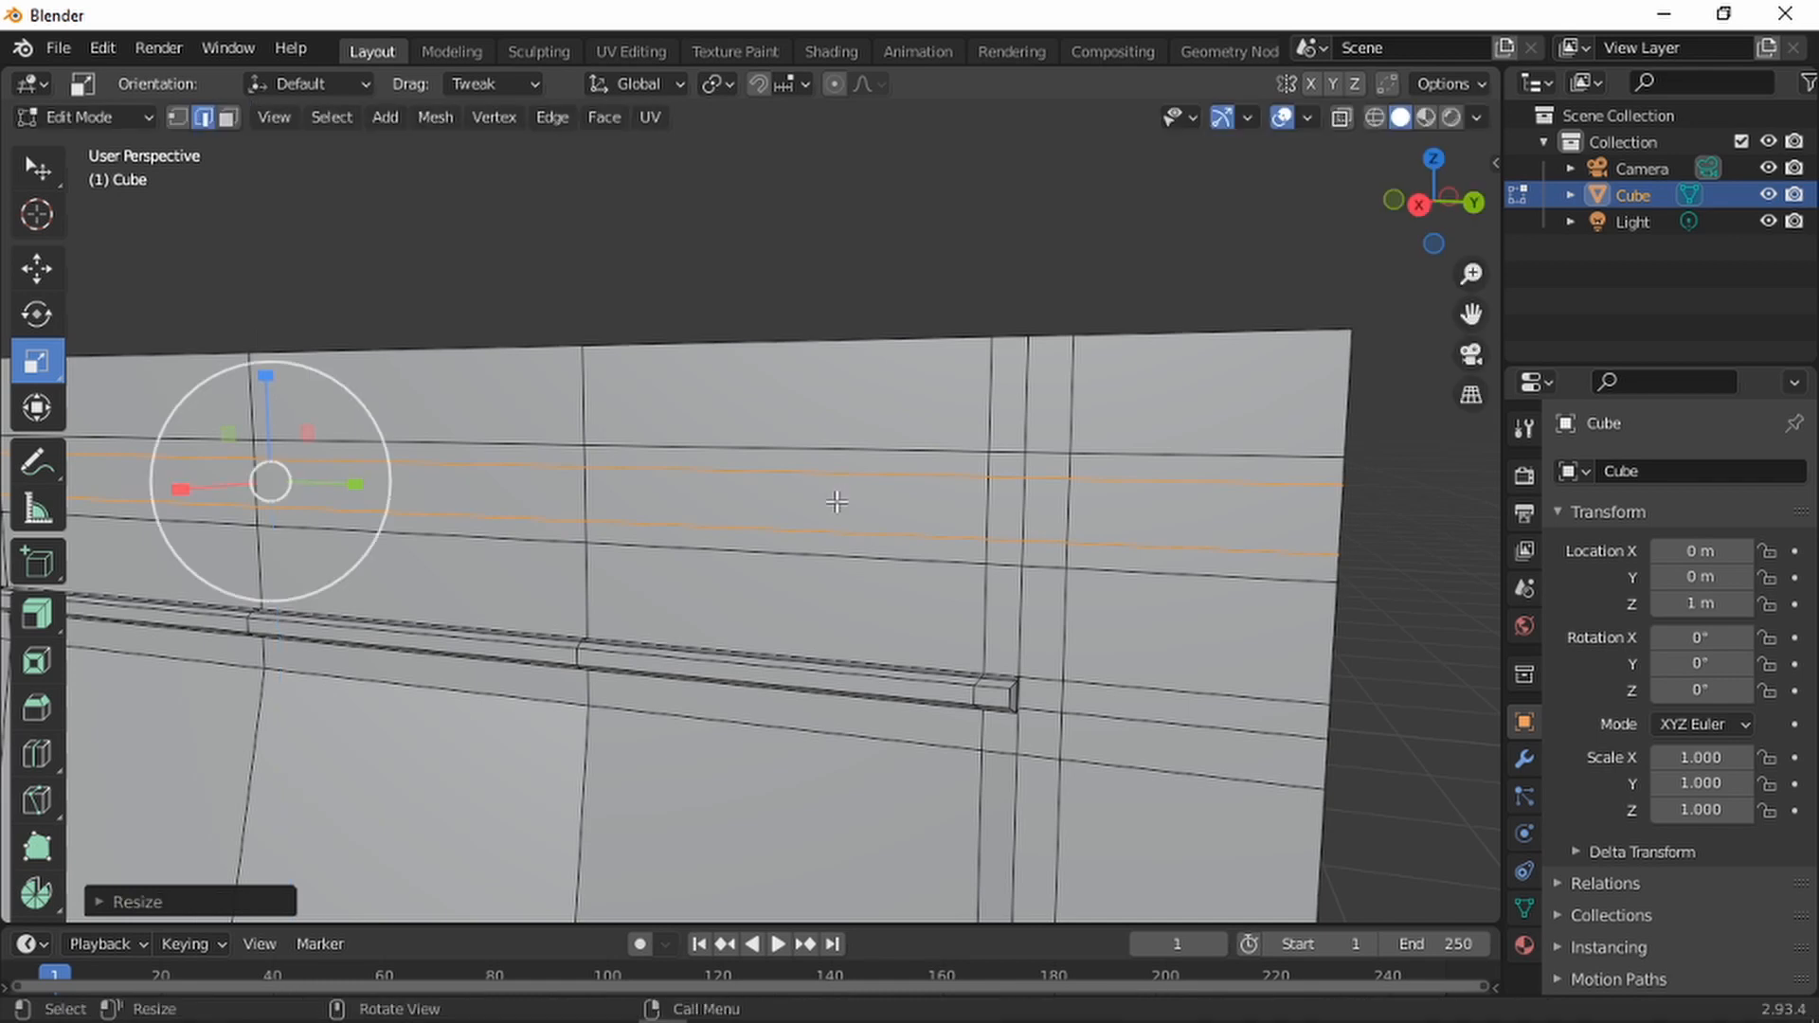
# Select the side face between the two inner cuts at both panel ends and scale the pair inward along Y to form angled notches
pyautogui.scroll(-5, 898, 602)
pyautogui.scroll(3, 679, 527)
pyautogui.keyDown('shift'); pyautogui.moveTo(581, 401); pyautogui.dragTo(728, 454, button='middle'); pyautogui.keyUp('shift')
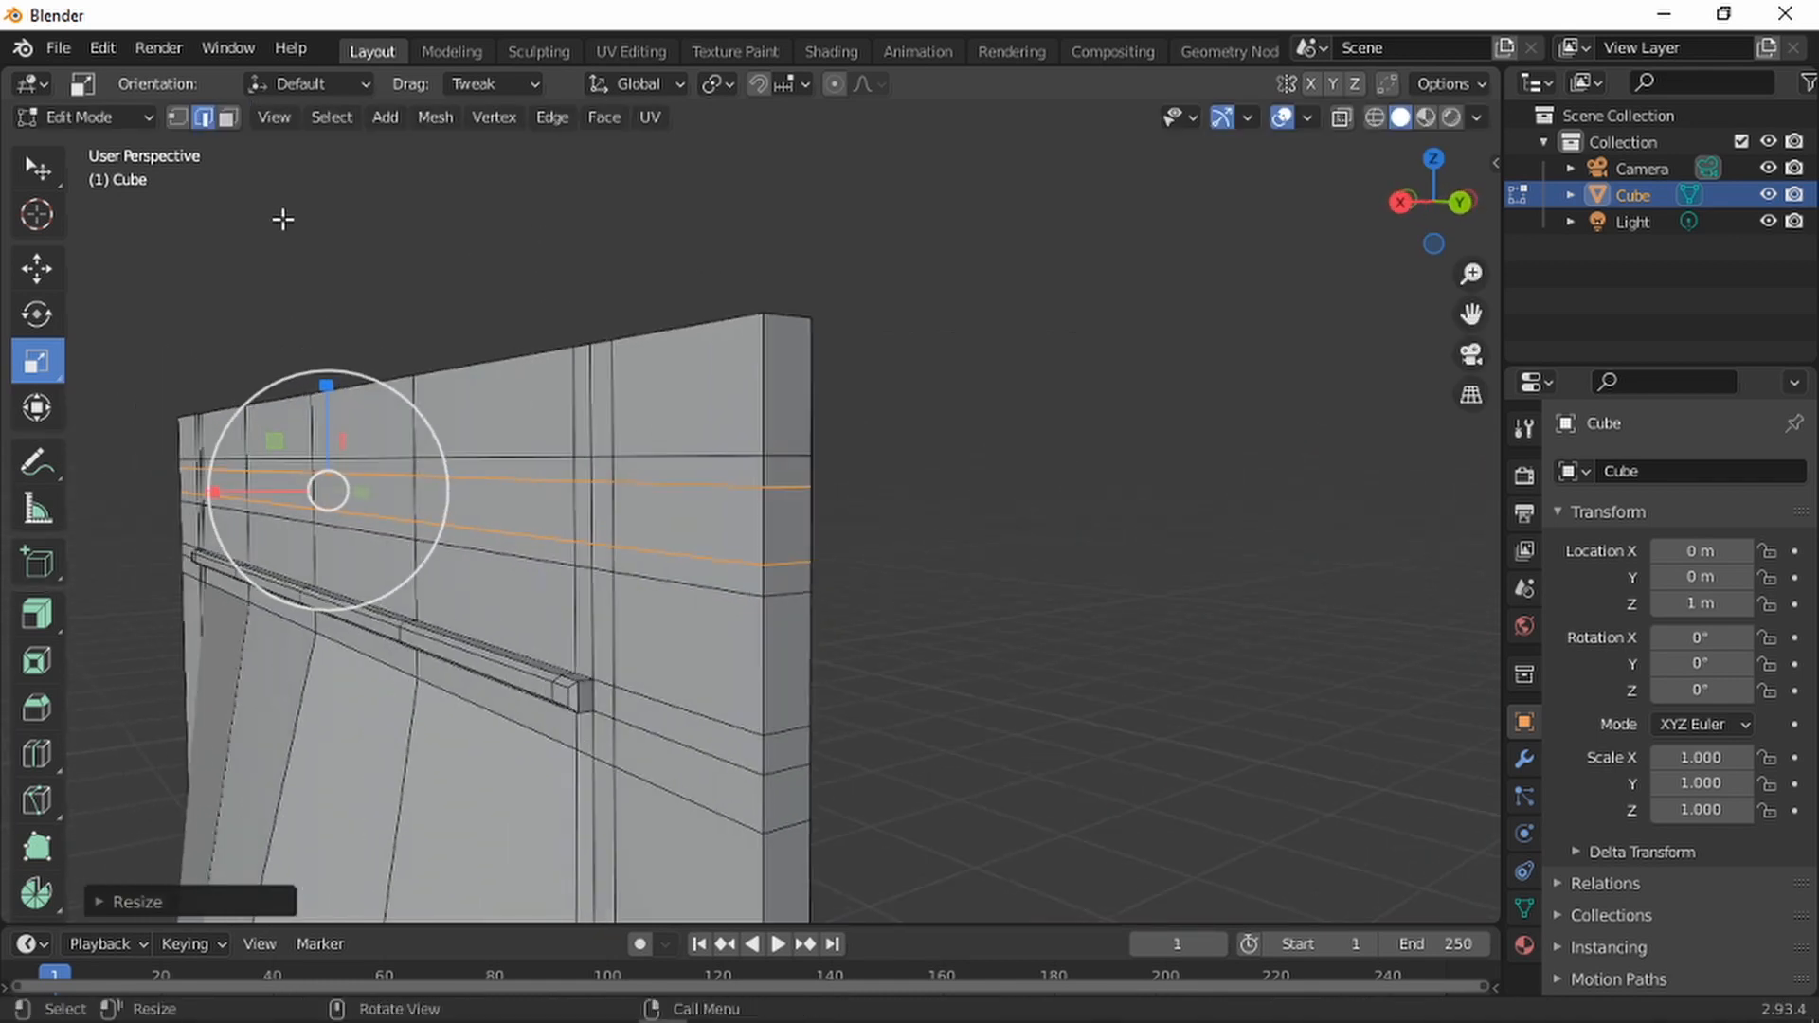
pyautogui.click(226, 118)
pyautogui.click(779, 520)
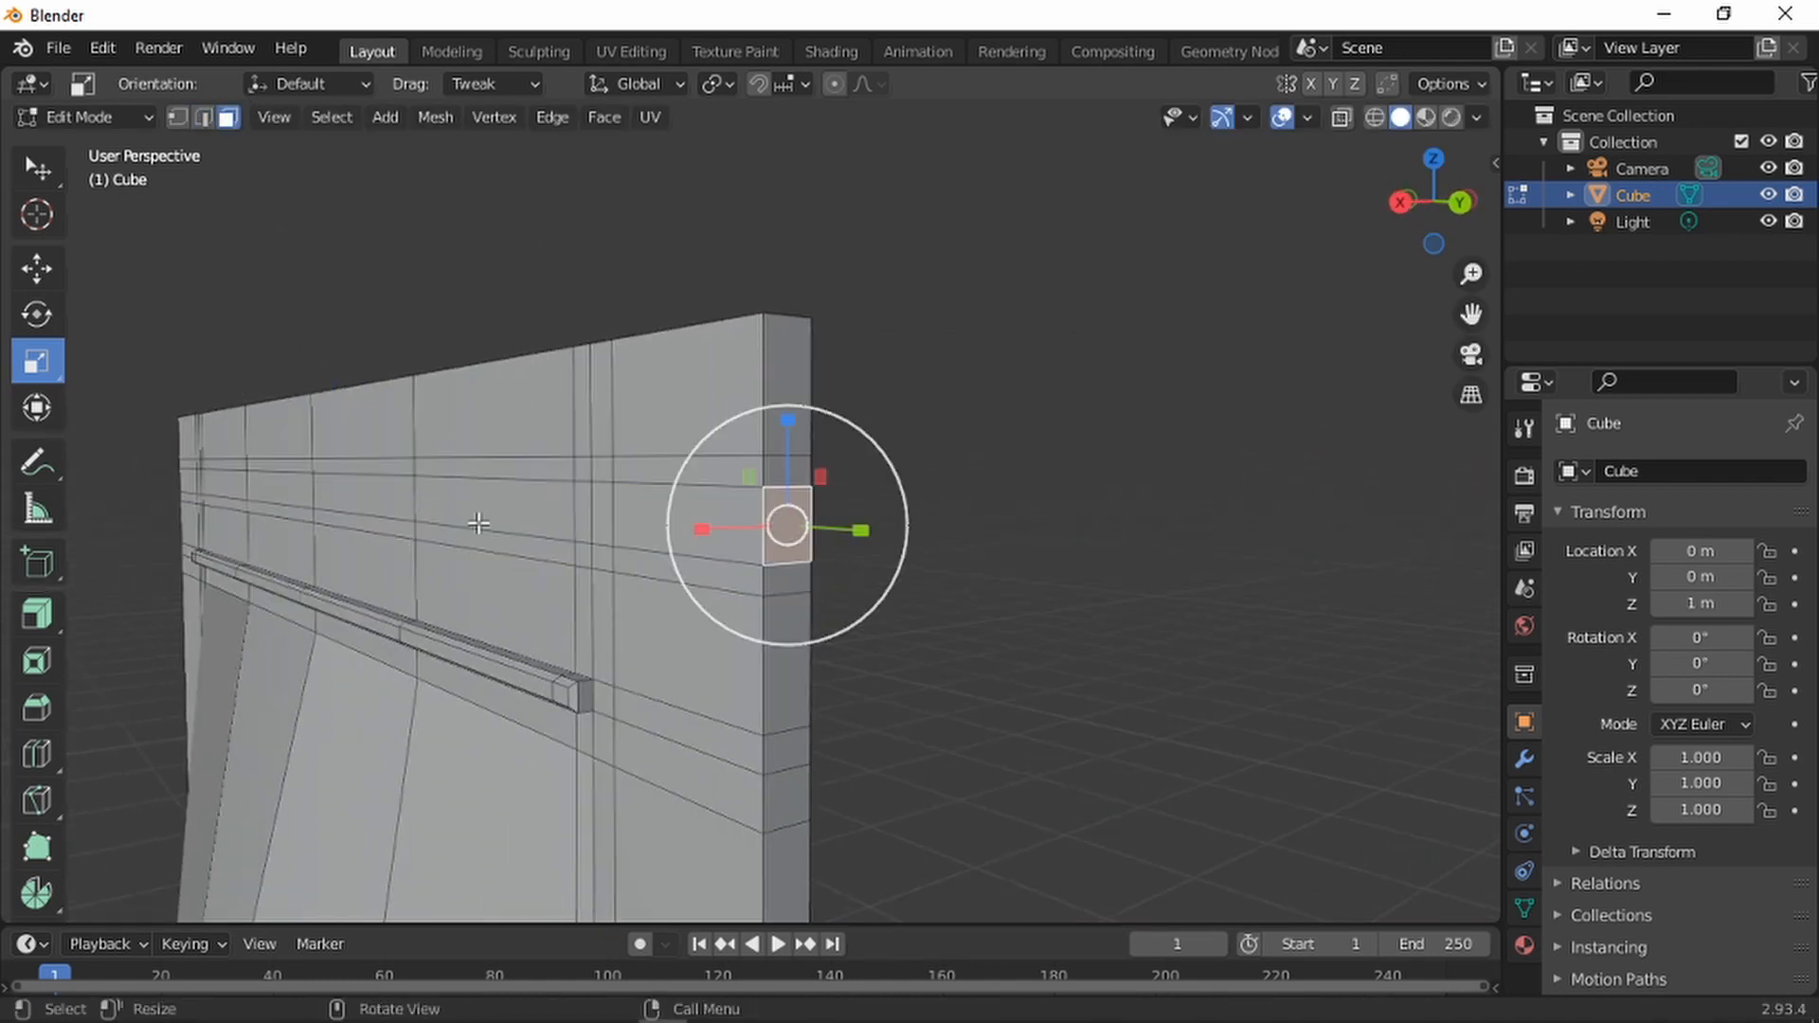
pyautogui.moveTo(780, 520); pyautogui.dragTo(958, 517, button='middle')
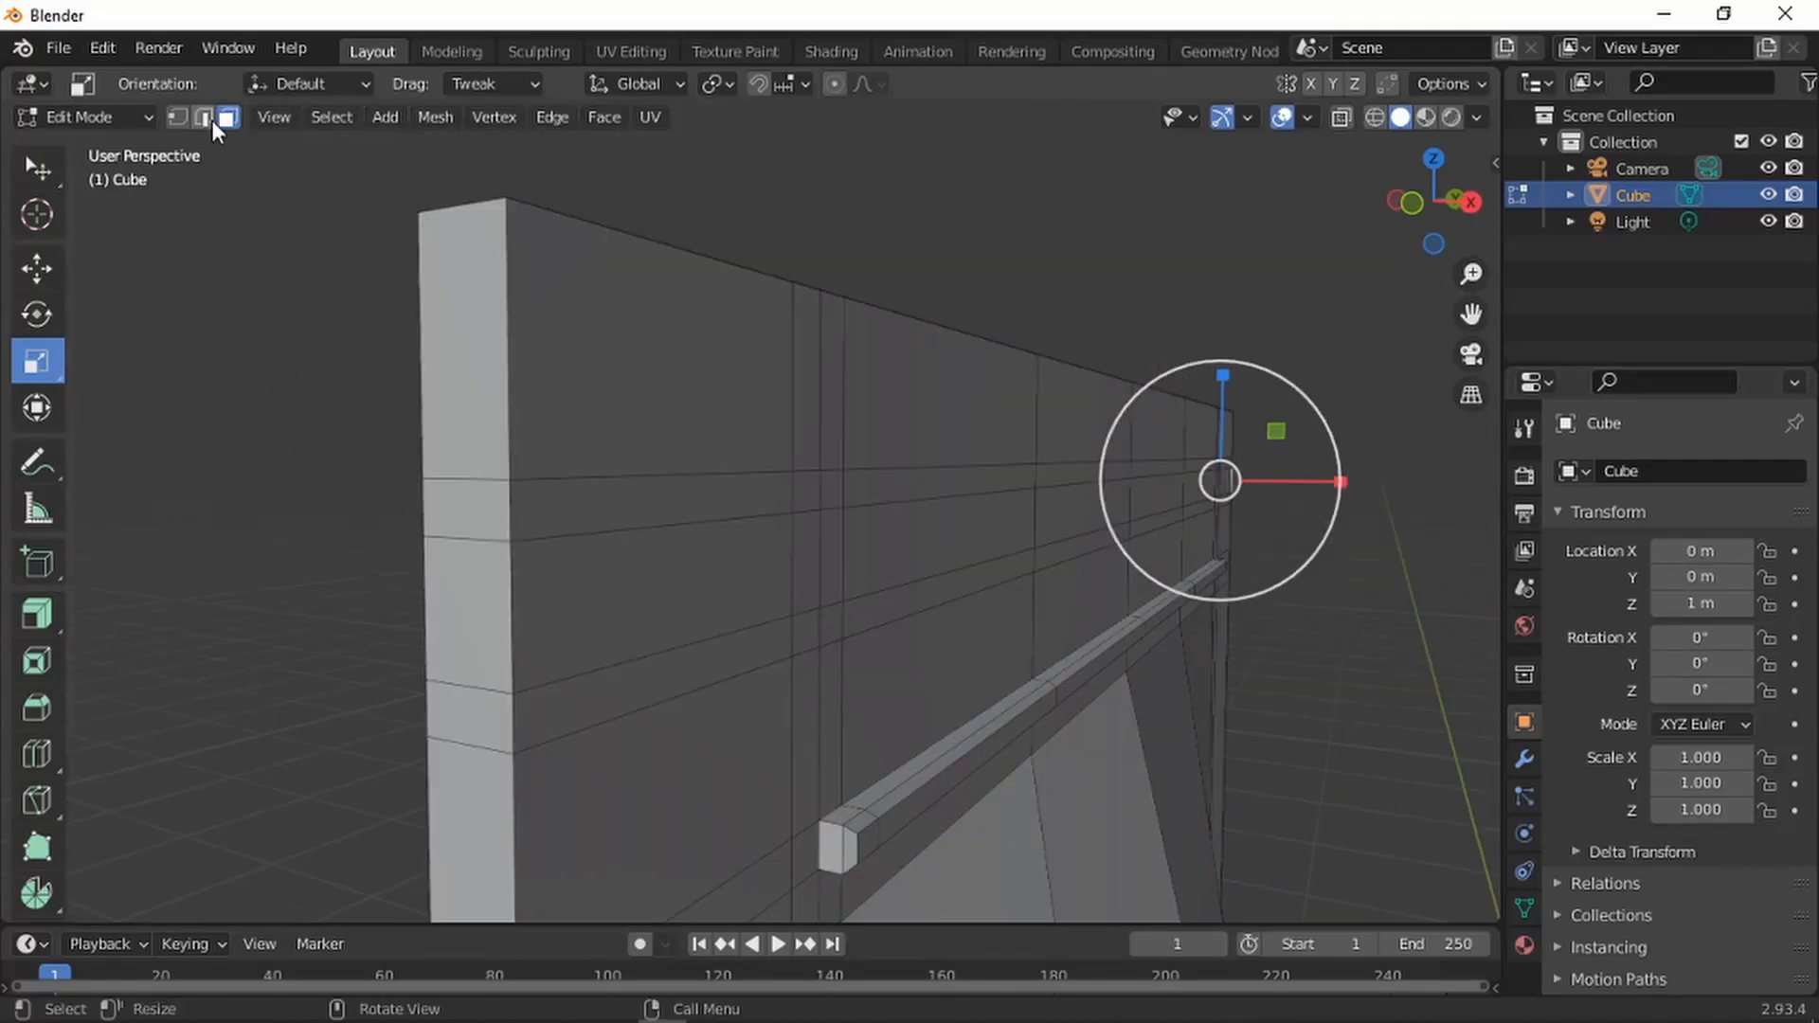
pyautogui.click(37, 169)
pyautogui.click(489, 601)
pyautogui.scroll(-3, 880, 589)
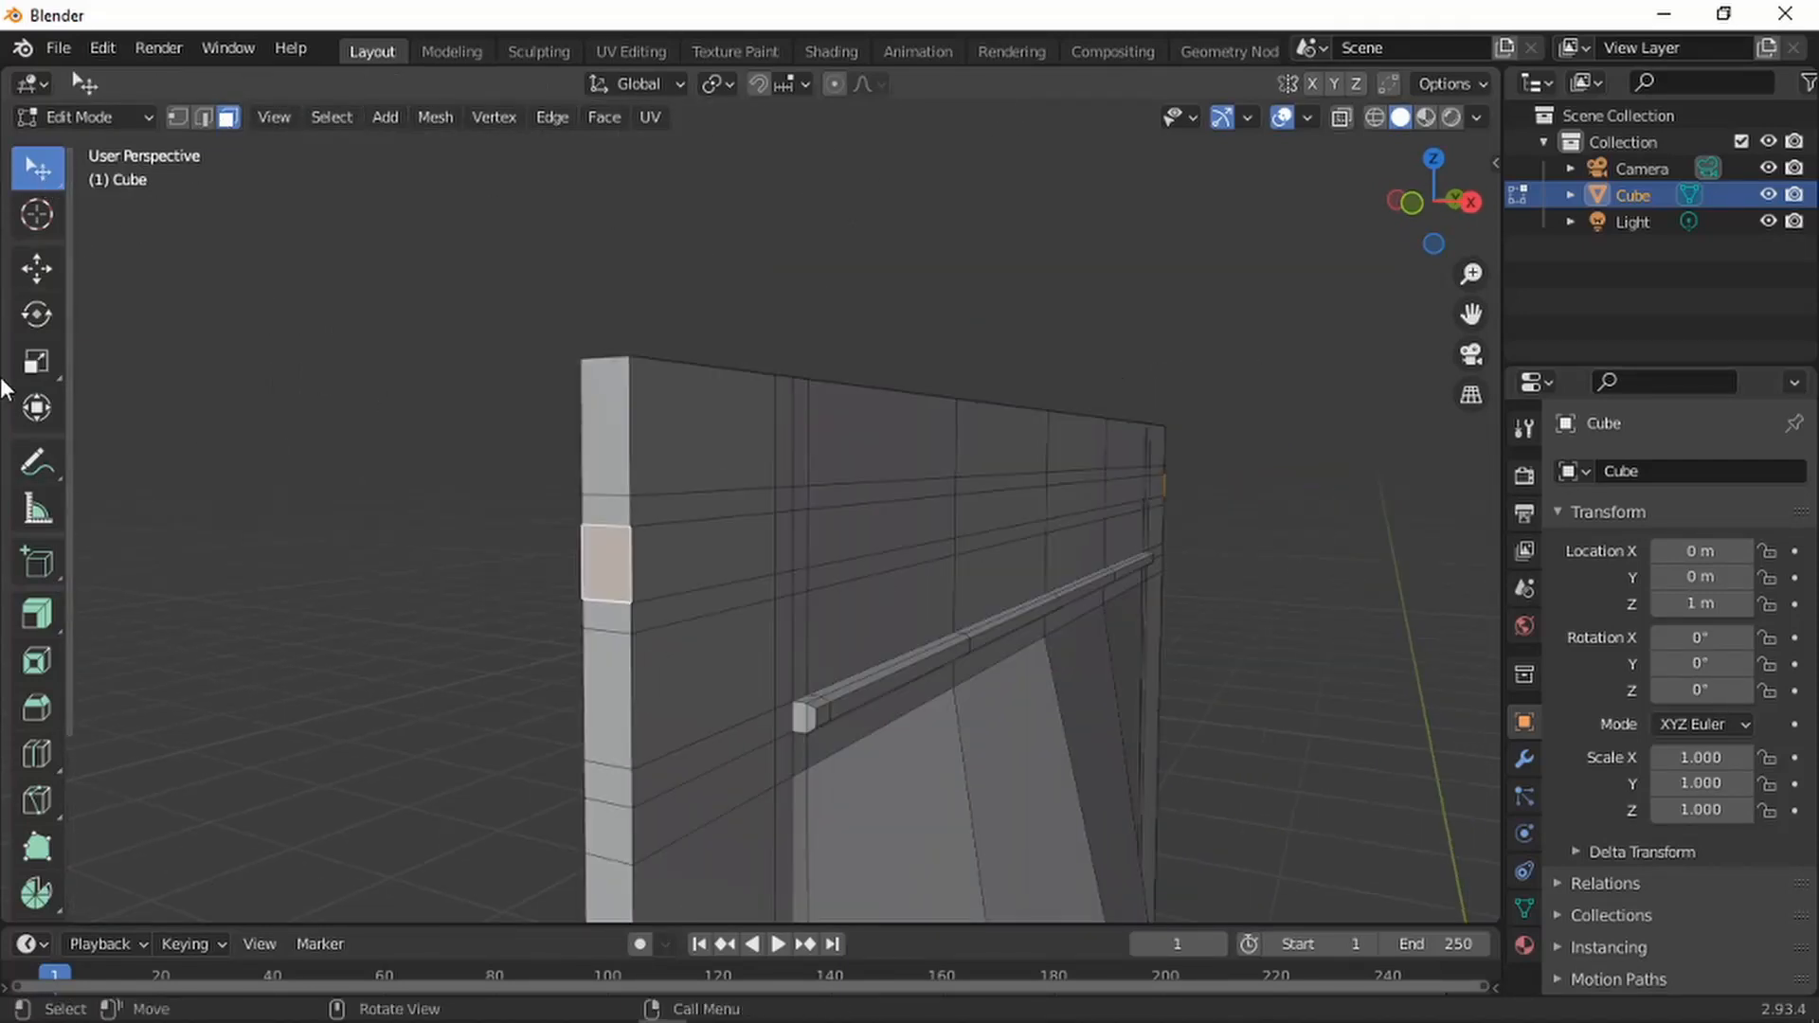
pyautogui.click(38, 361)
pyautogui.moveTo(1039, 568); pyautogui.dragTo(455, 483, button='middle')
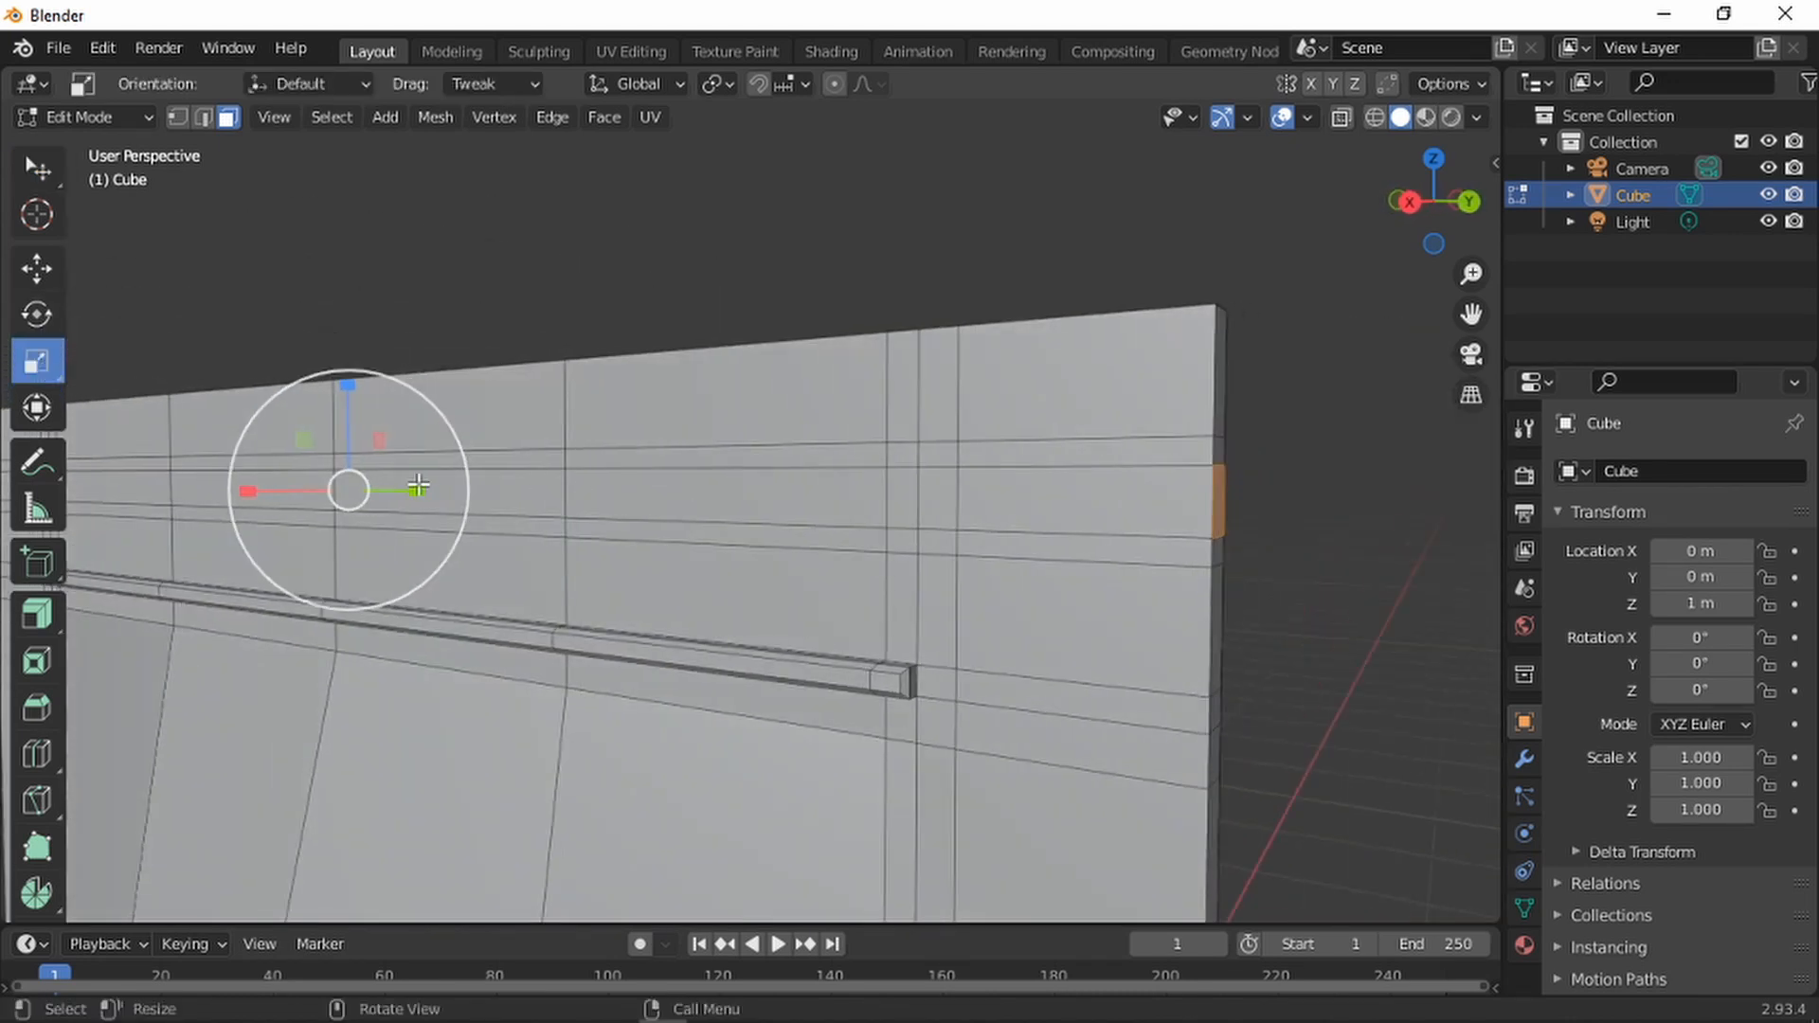
pyautogui.moveTo(419, 490); pyautogui.dragTo(414, 494)
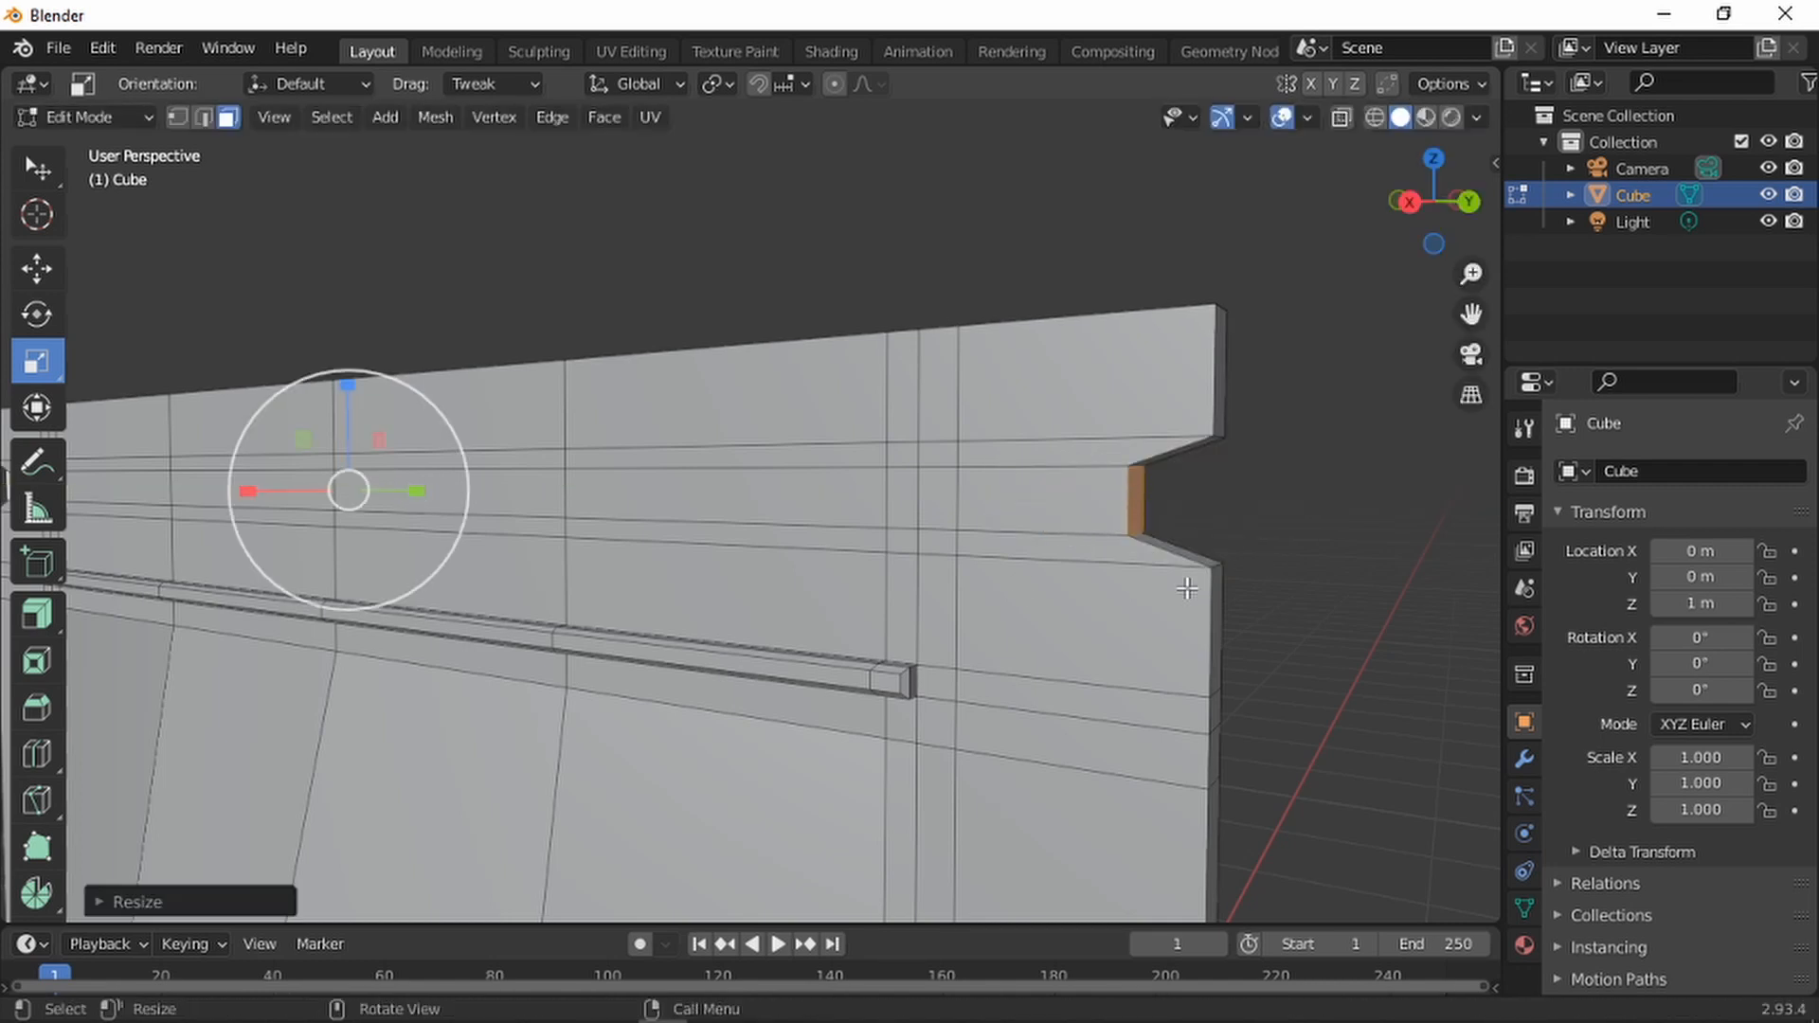
# Add one horizontal loop cut close above the end notches and another slightly below them
pyautogui.keyDown('shift'); pyautogui.moveTo(1165, 524); pyautogui.dragTo(953, 661, button='middle'); pyautogui.keyUp('shift')
pyautogui.scroll(1, 952, 662)
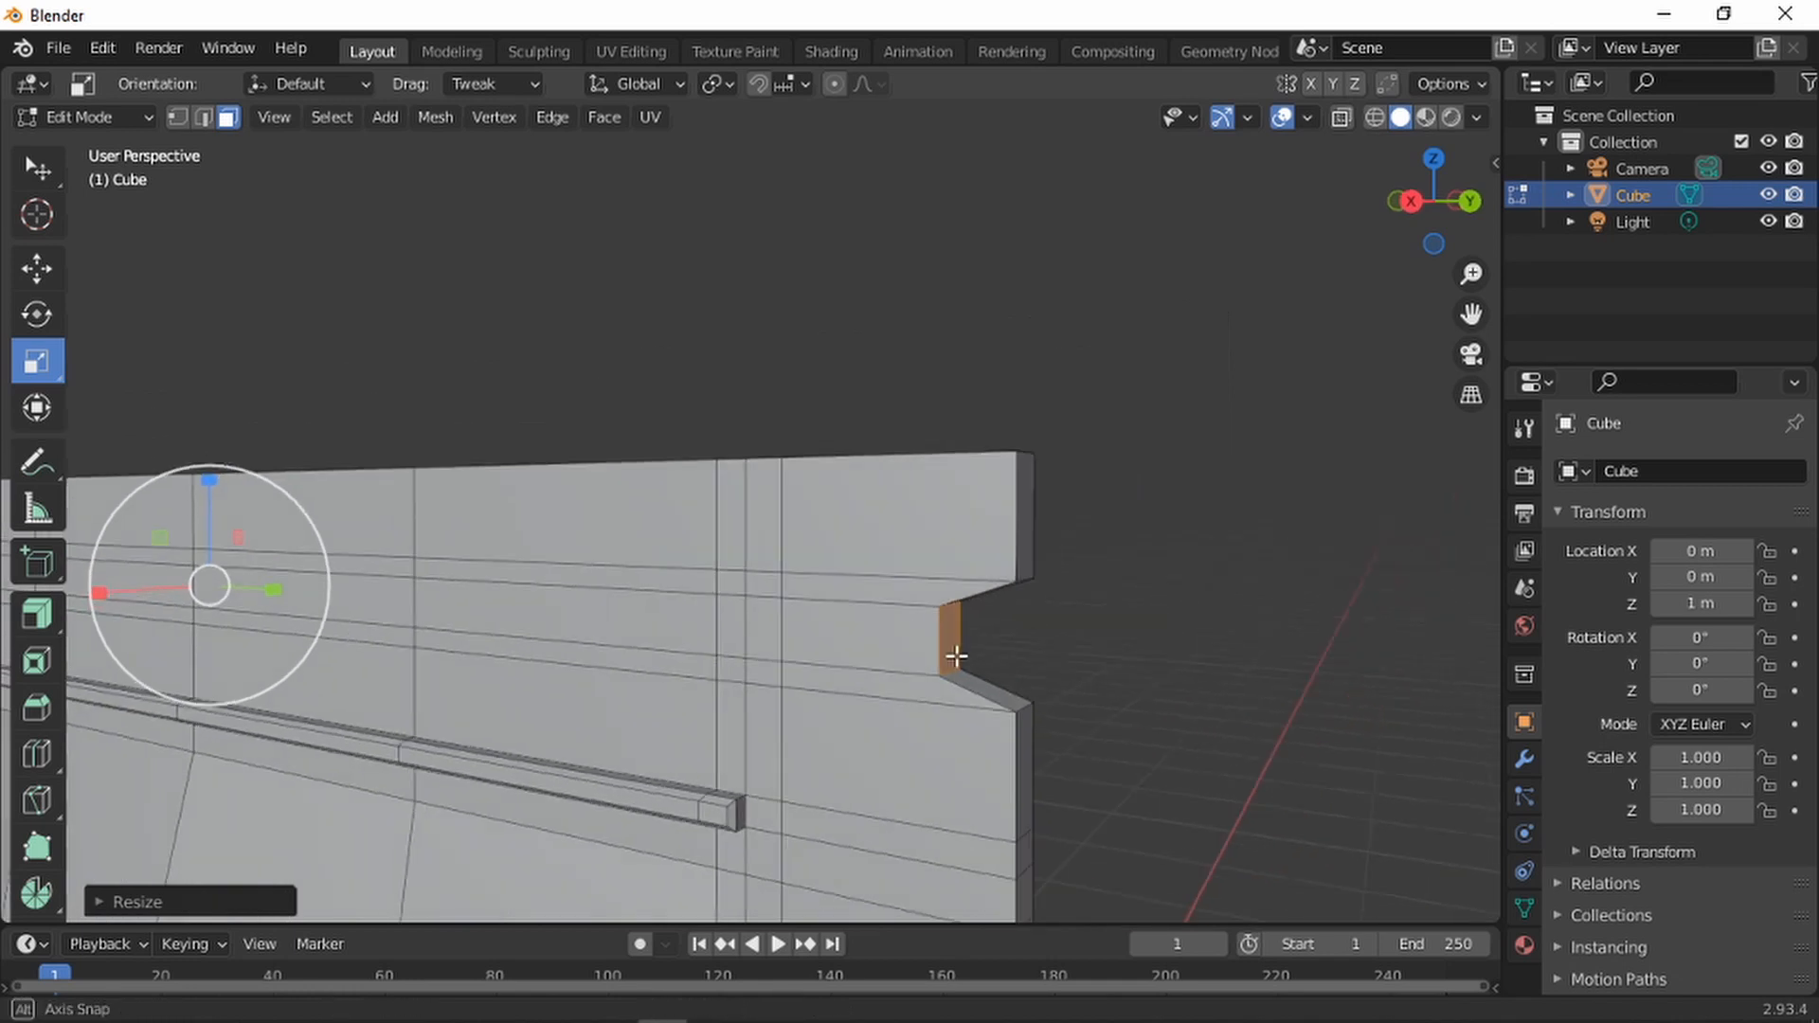
pyautogui.hotkey('ctrl', 'r')
pyautogui.click(1013, 522)
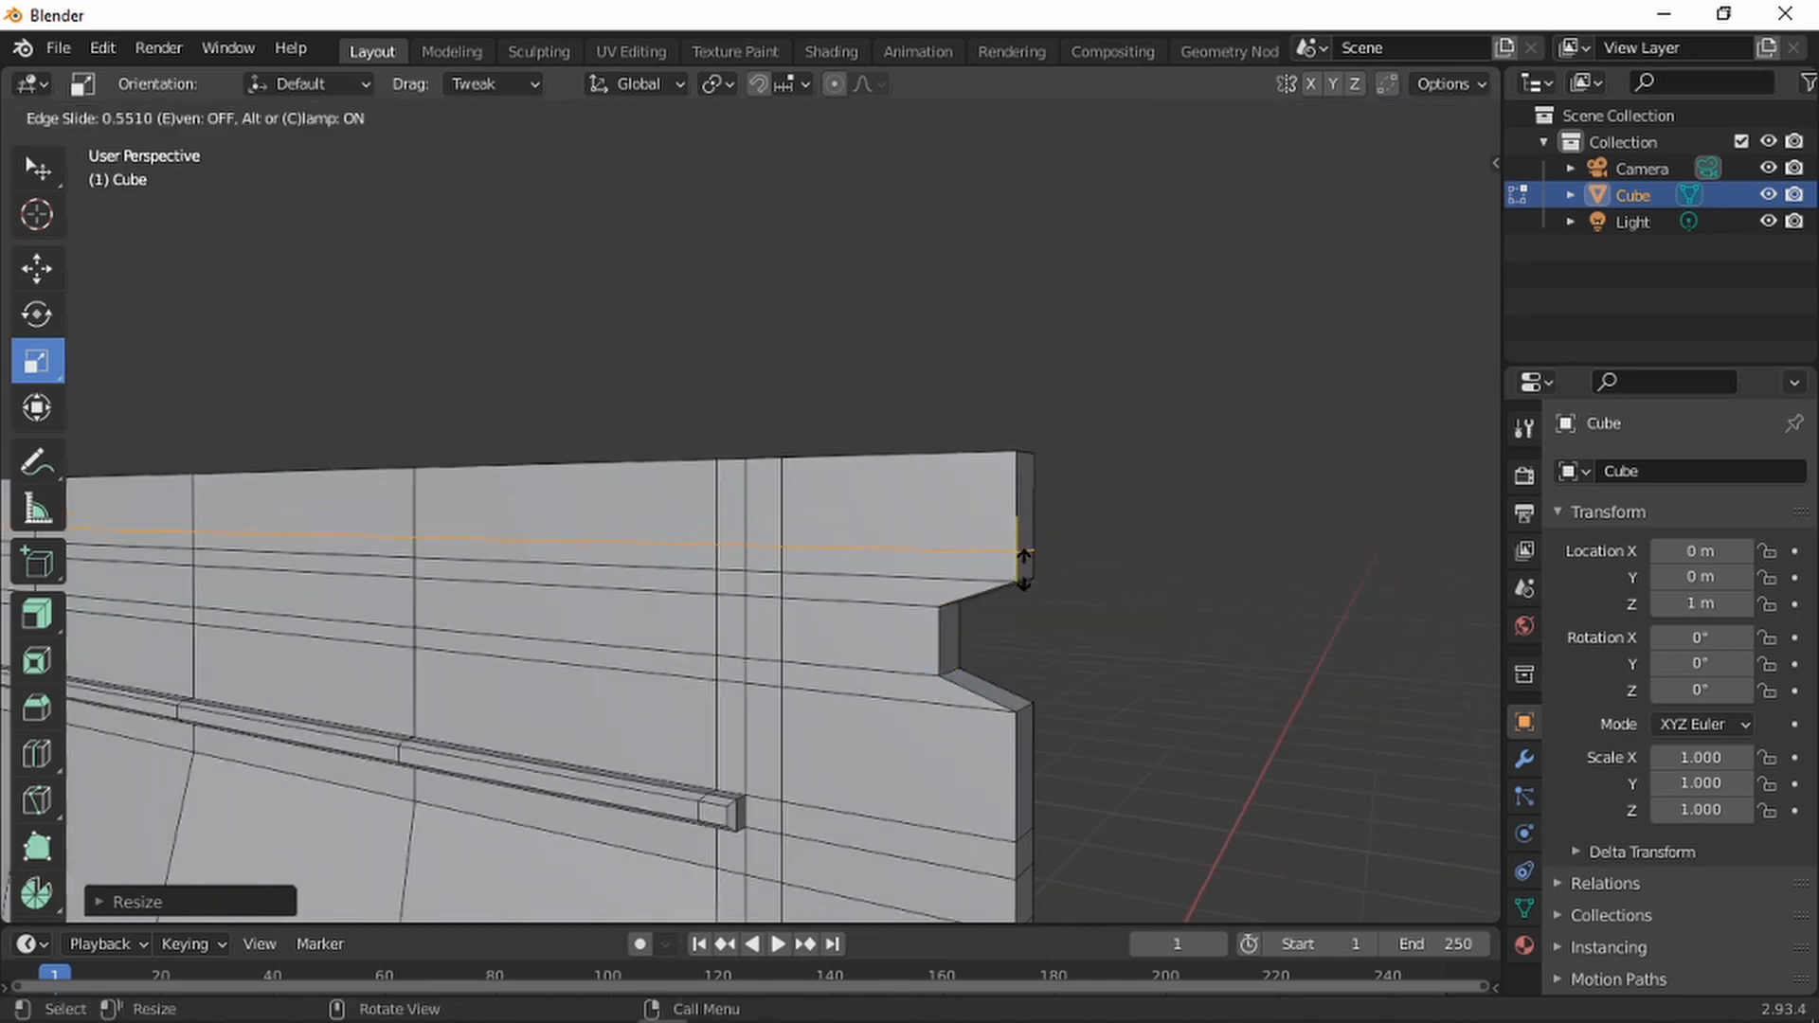
pyautogui.click(1023, 580)
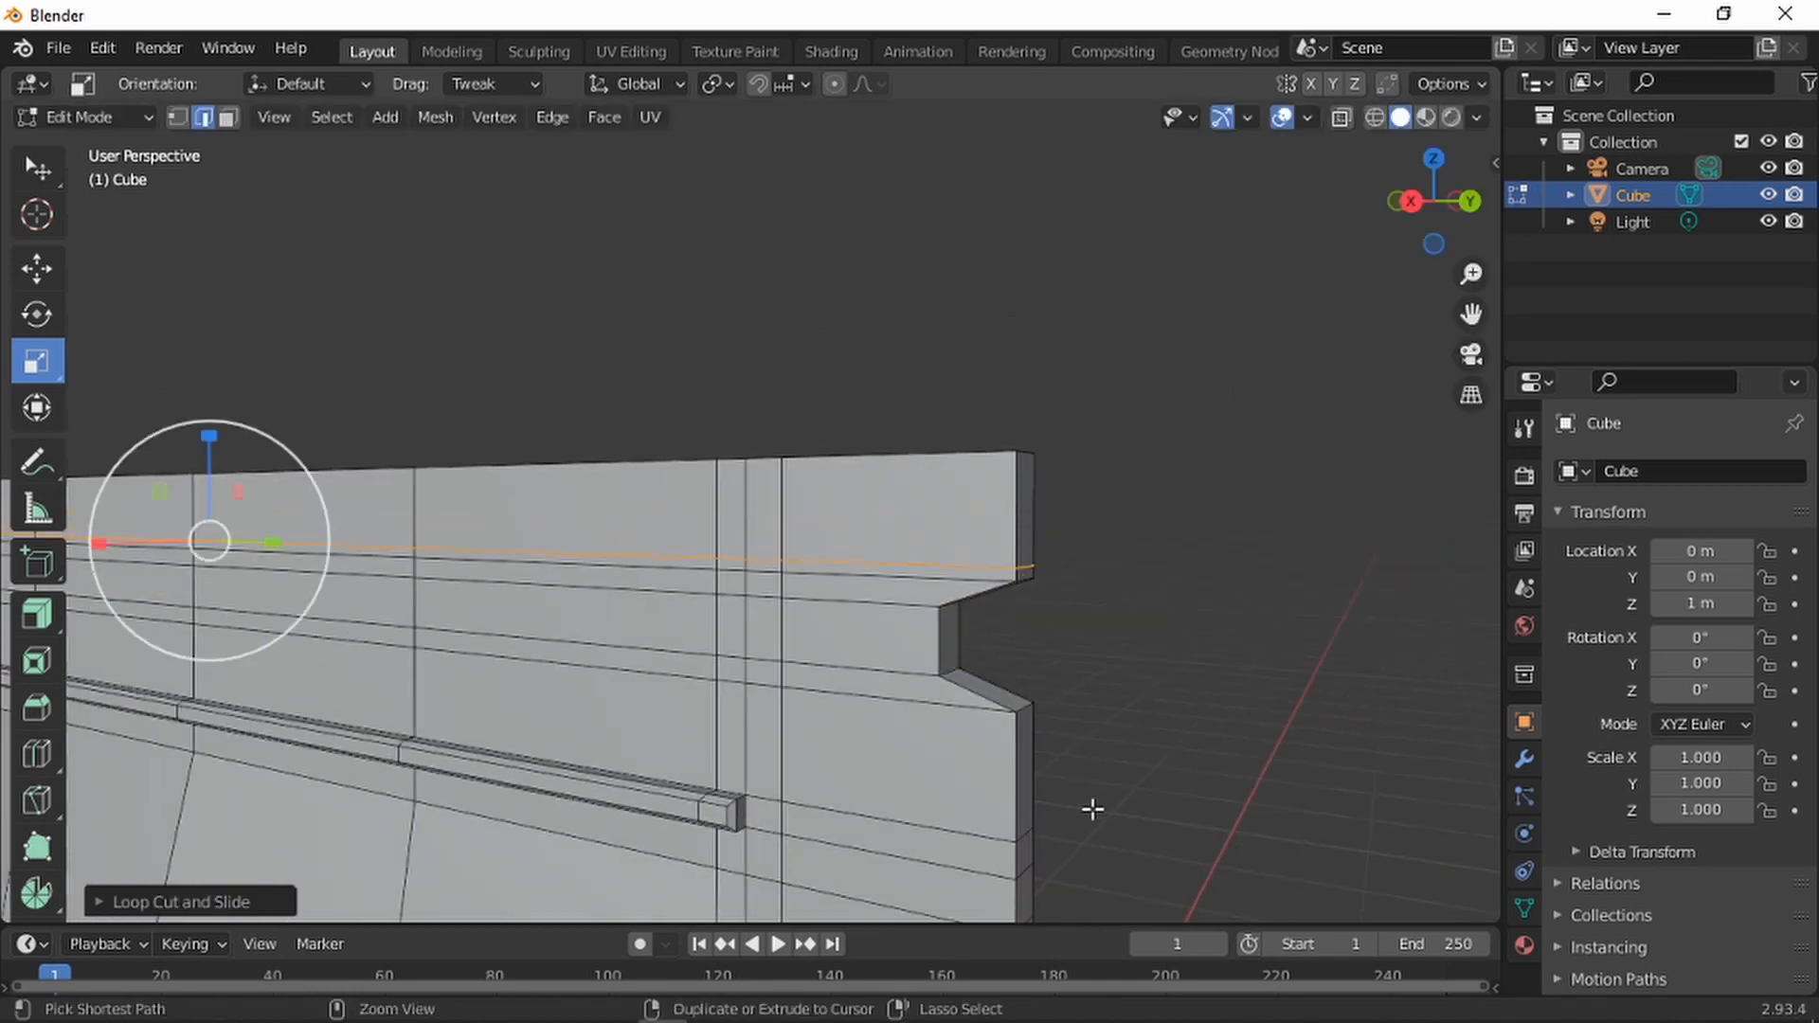
pyautogui.hotkey('ctrl', 'r')
pyautogui.click(1042, 758)
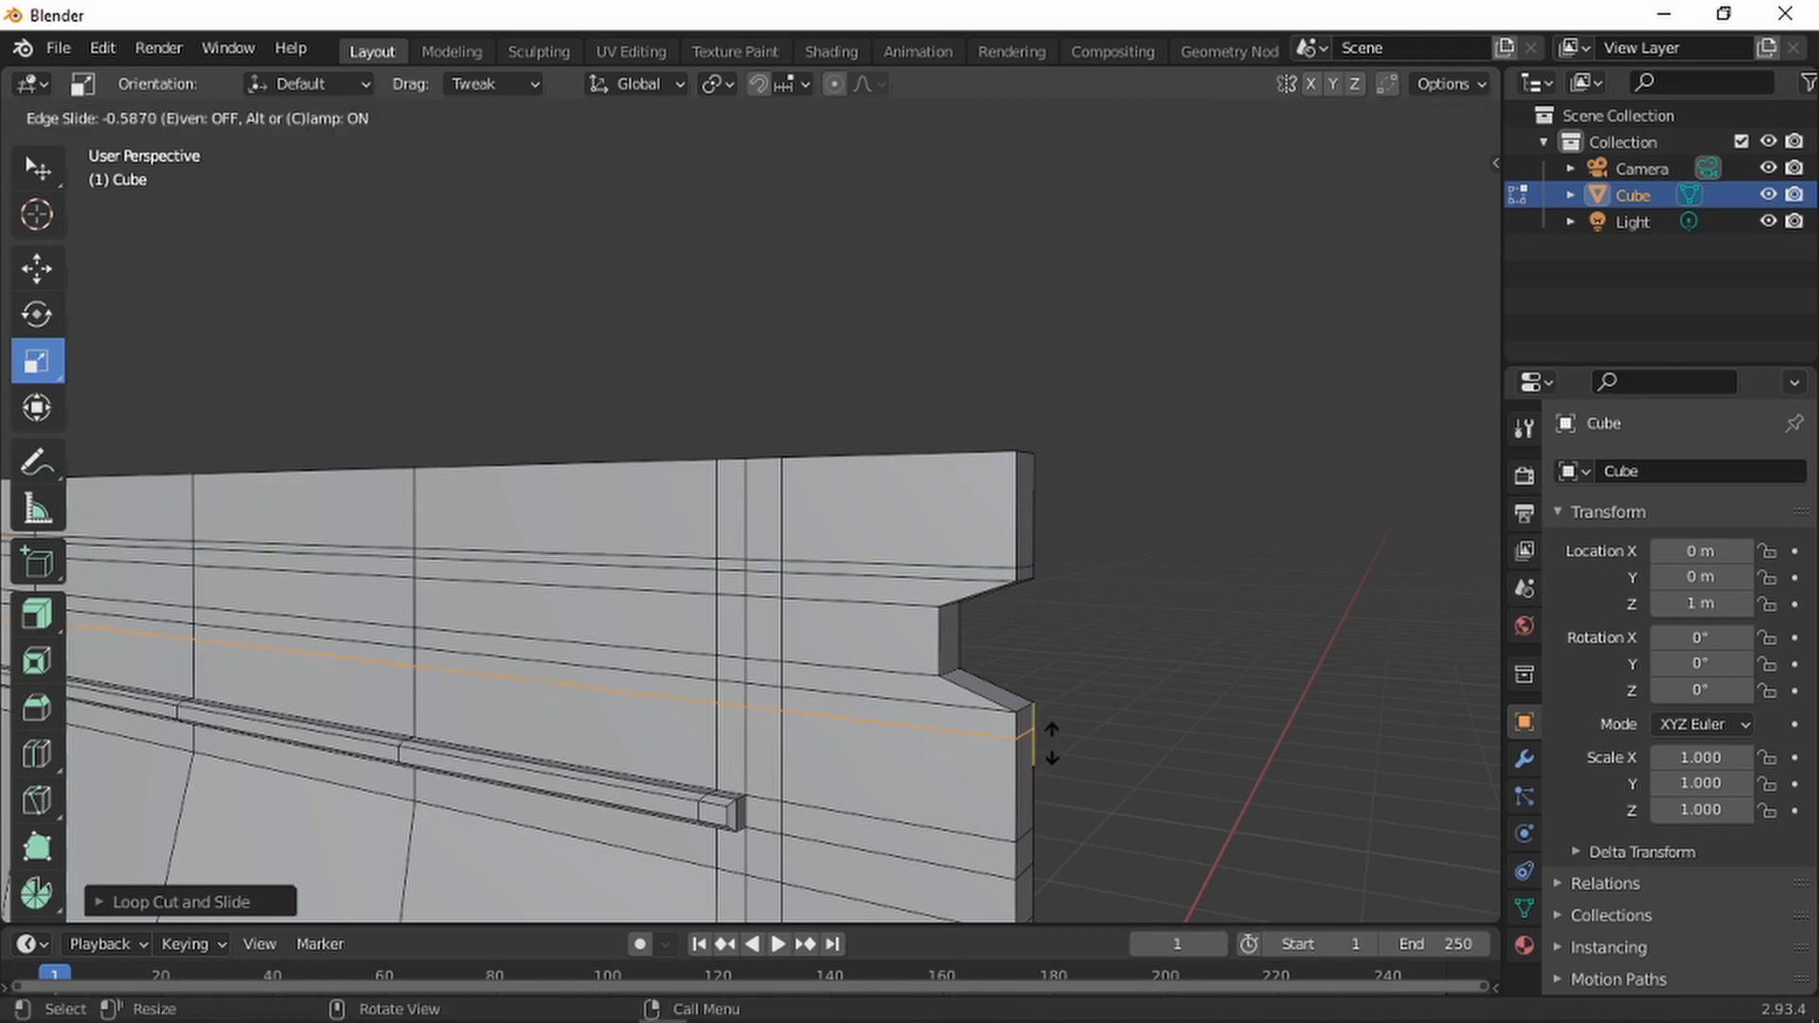
pyautogui.click(1051, 738)
# Select the four large faces on the underside of the panel's bulging lower section
pyautogui.scroll(-5, 1065, 618)
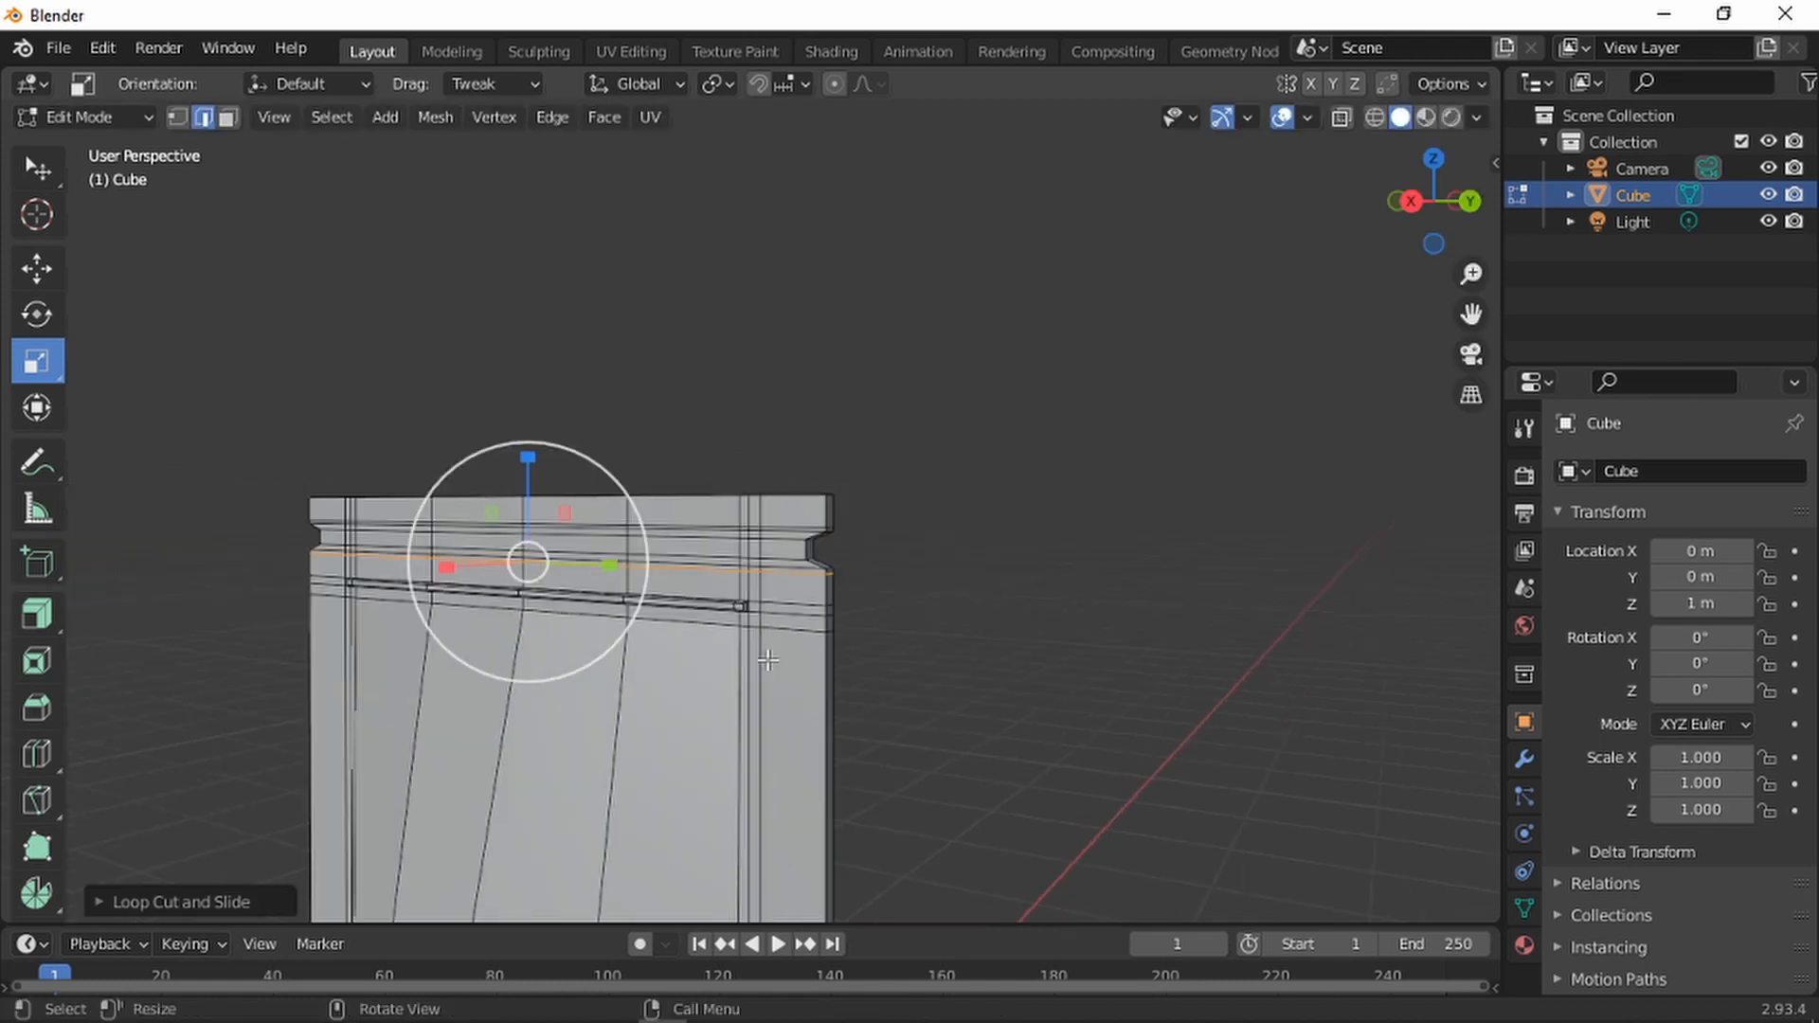
pyautogui.keyDown('shift'); pyautogui.moveTo(786, 663); pyautogui.dragTo(1014, 328, button='middle'); pyautogui.keyUp('shift')
pyautogui.scroll(-4, 986, 360)
pyautogui.moveTo(906, 442); pyautogui.dragTo(953, 503, button='middle')
pyautogui.scroll(2, 977, 662)
pyautogui.scroll(3, 977, 663)
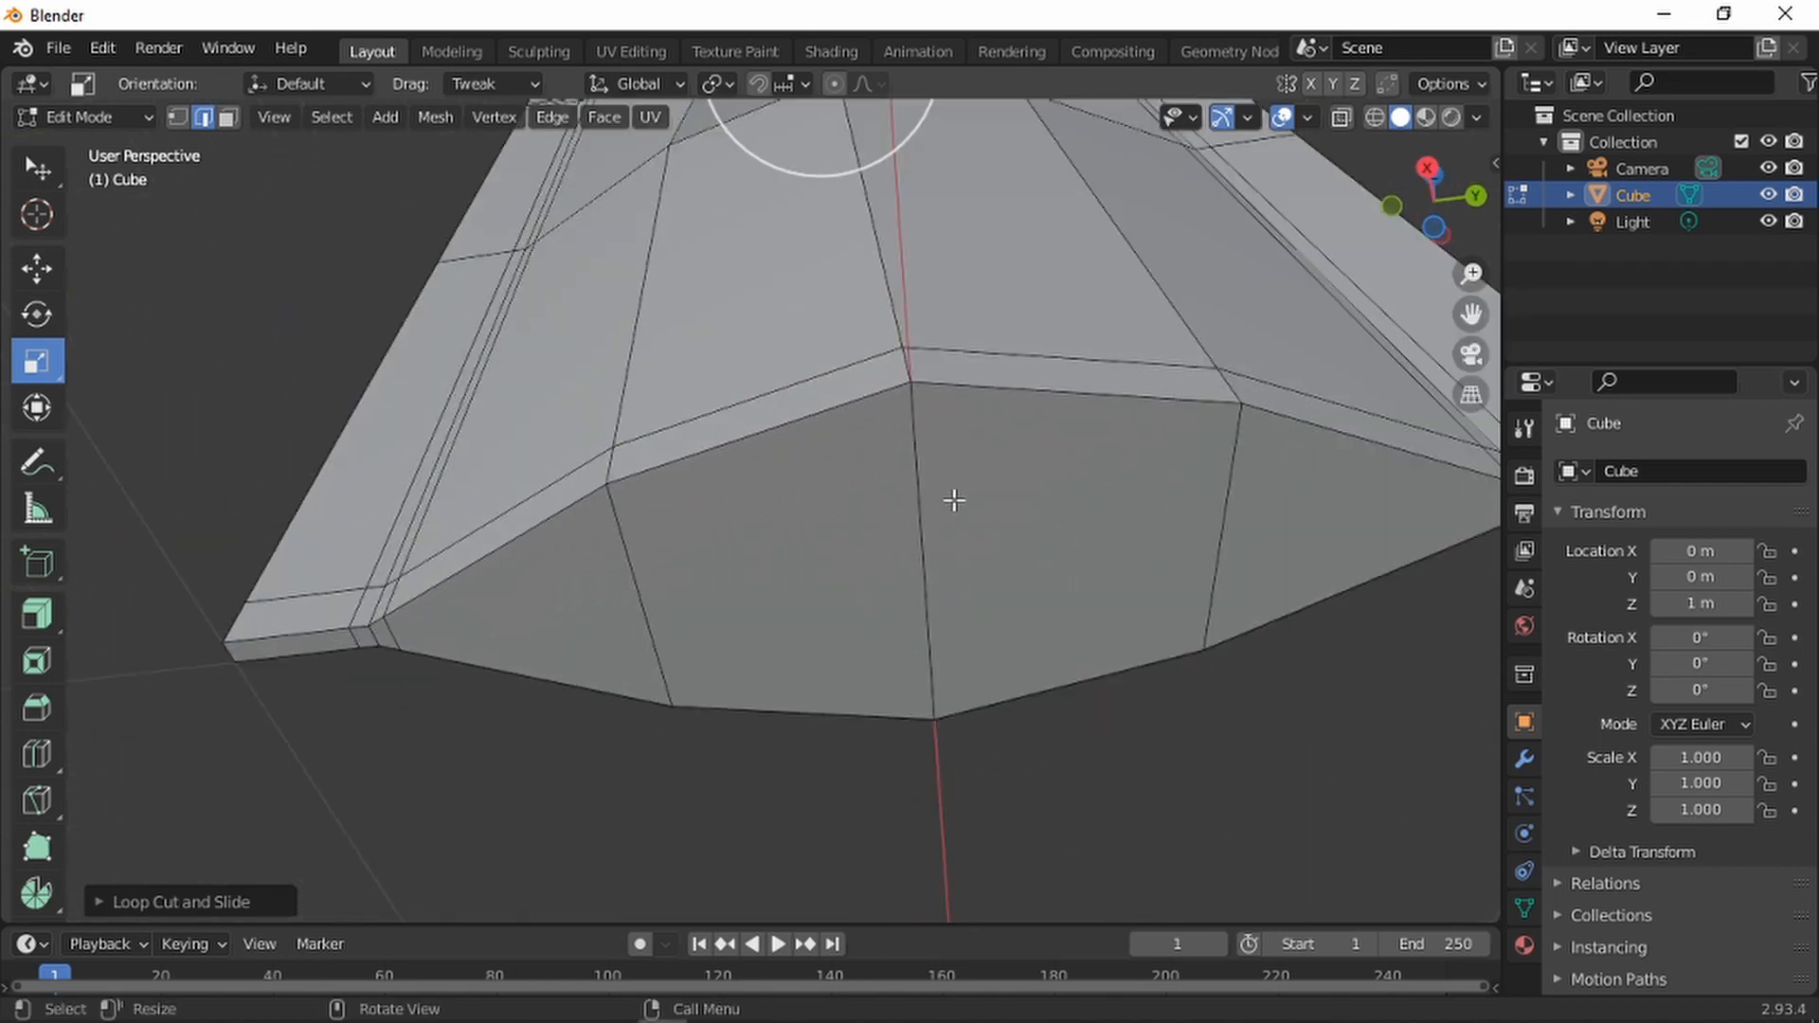
pyautogui.scroll(2, 954, 503)
pyautogui.keyDown('shift'); pyautogui.moveTo(1125, 492); pyautogui.dragTo(991, 528, button='middle'); pyautogui.keyUp('shift')
pyautogui.scroll(-2, 991, 528)
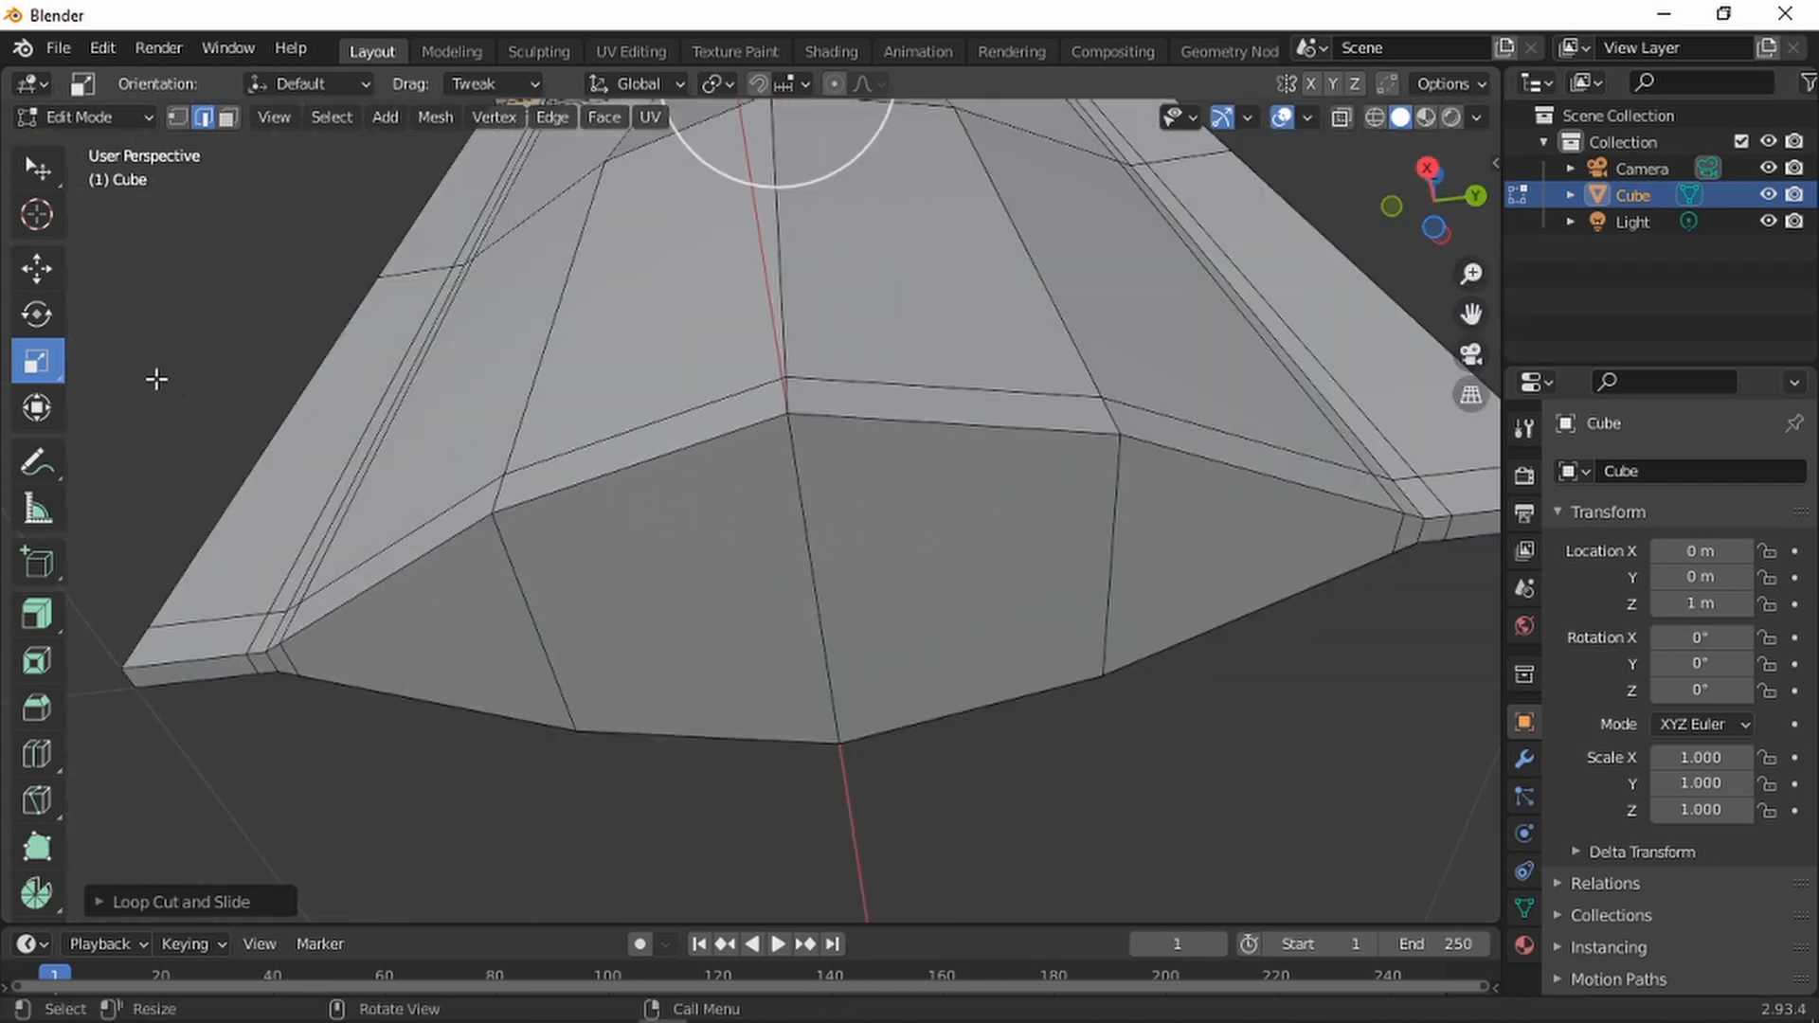
pyautogui.click(47, 277)
pyautogui.click(225, 119)
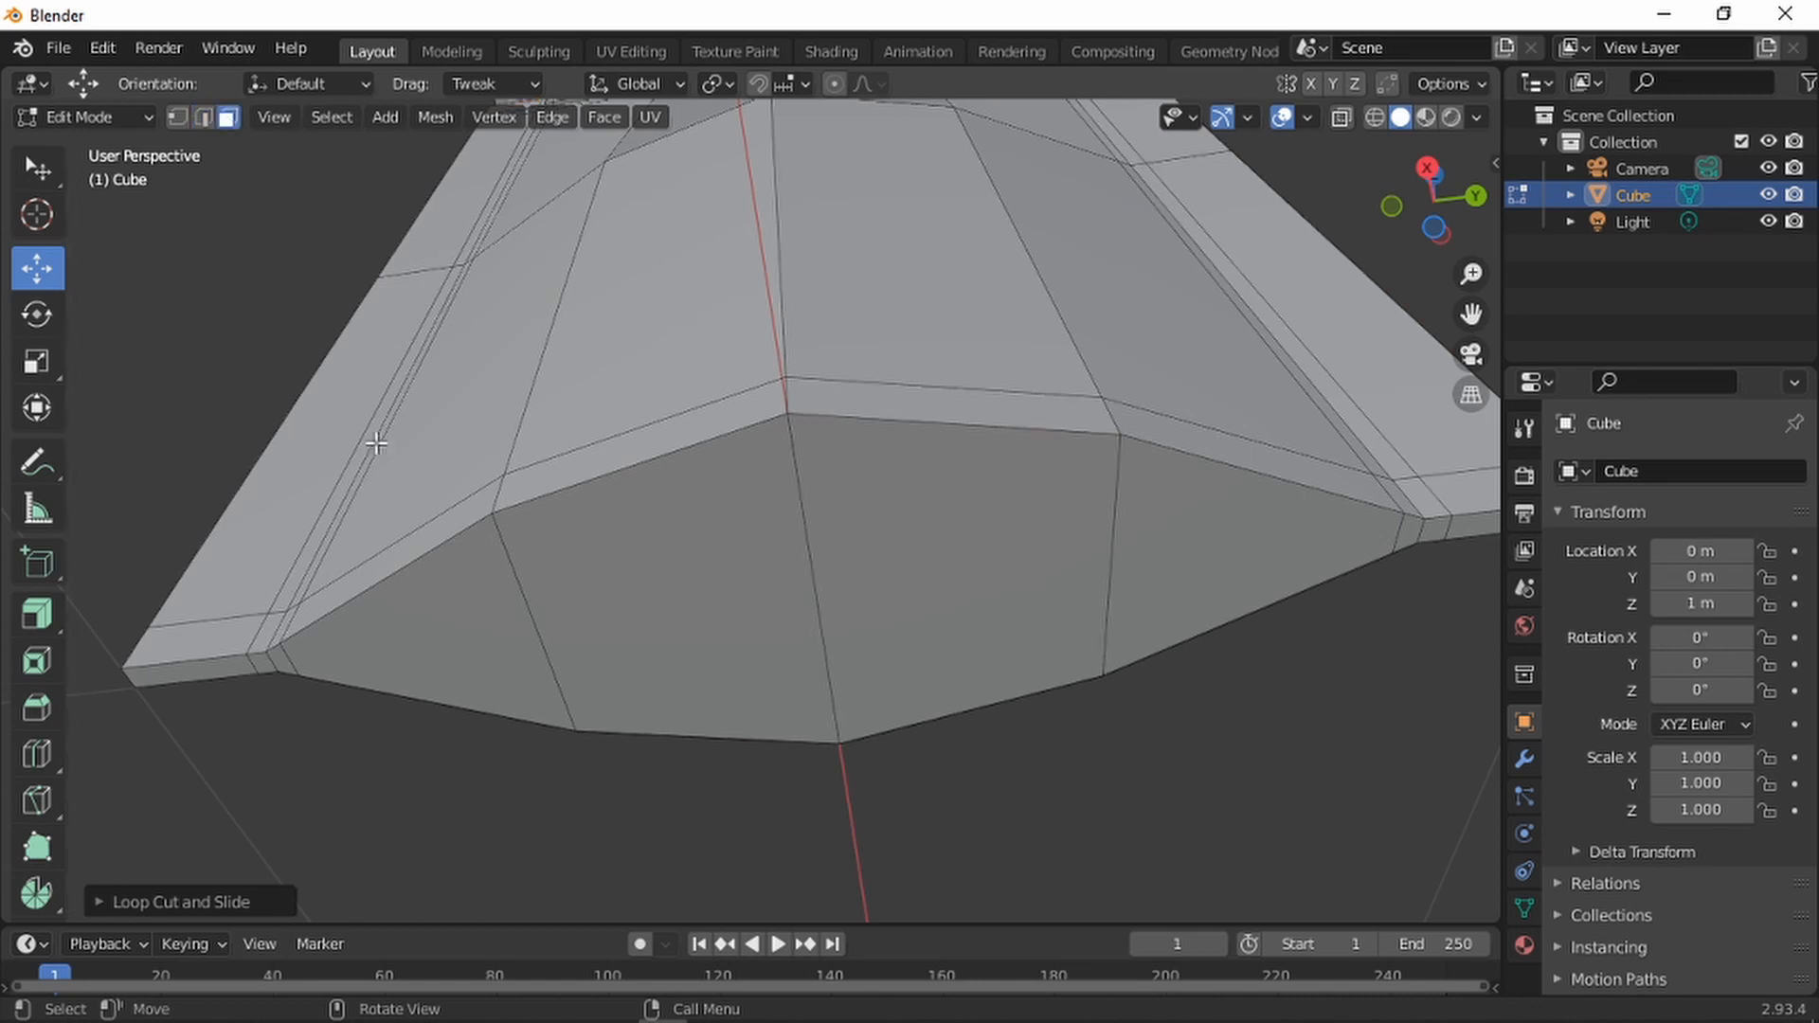
pyautogui.click(456, 613)
pyautogui.keyDown('shift'); pyautogui.click(682, 573); pyautogui.keyUp('shift')
pyautogui.keyDown('shift'); pyautogui.click(947, 554); pyautogui.keyUp('shift')
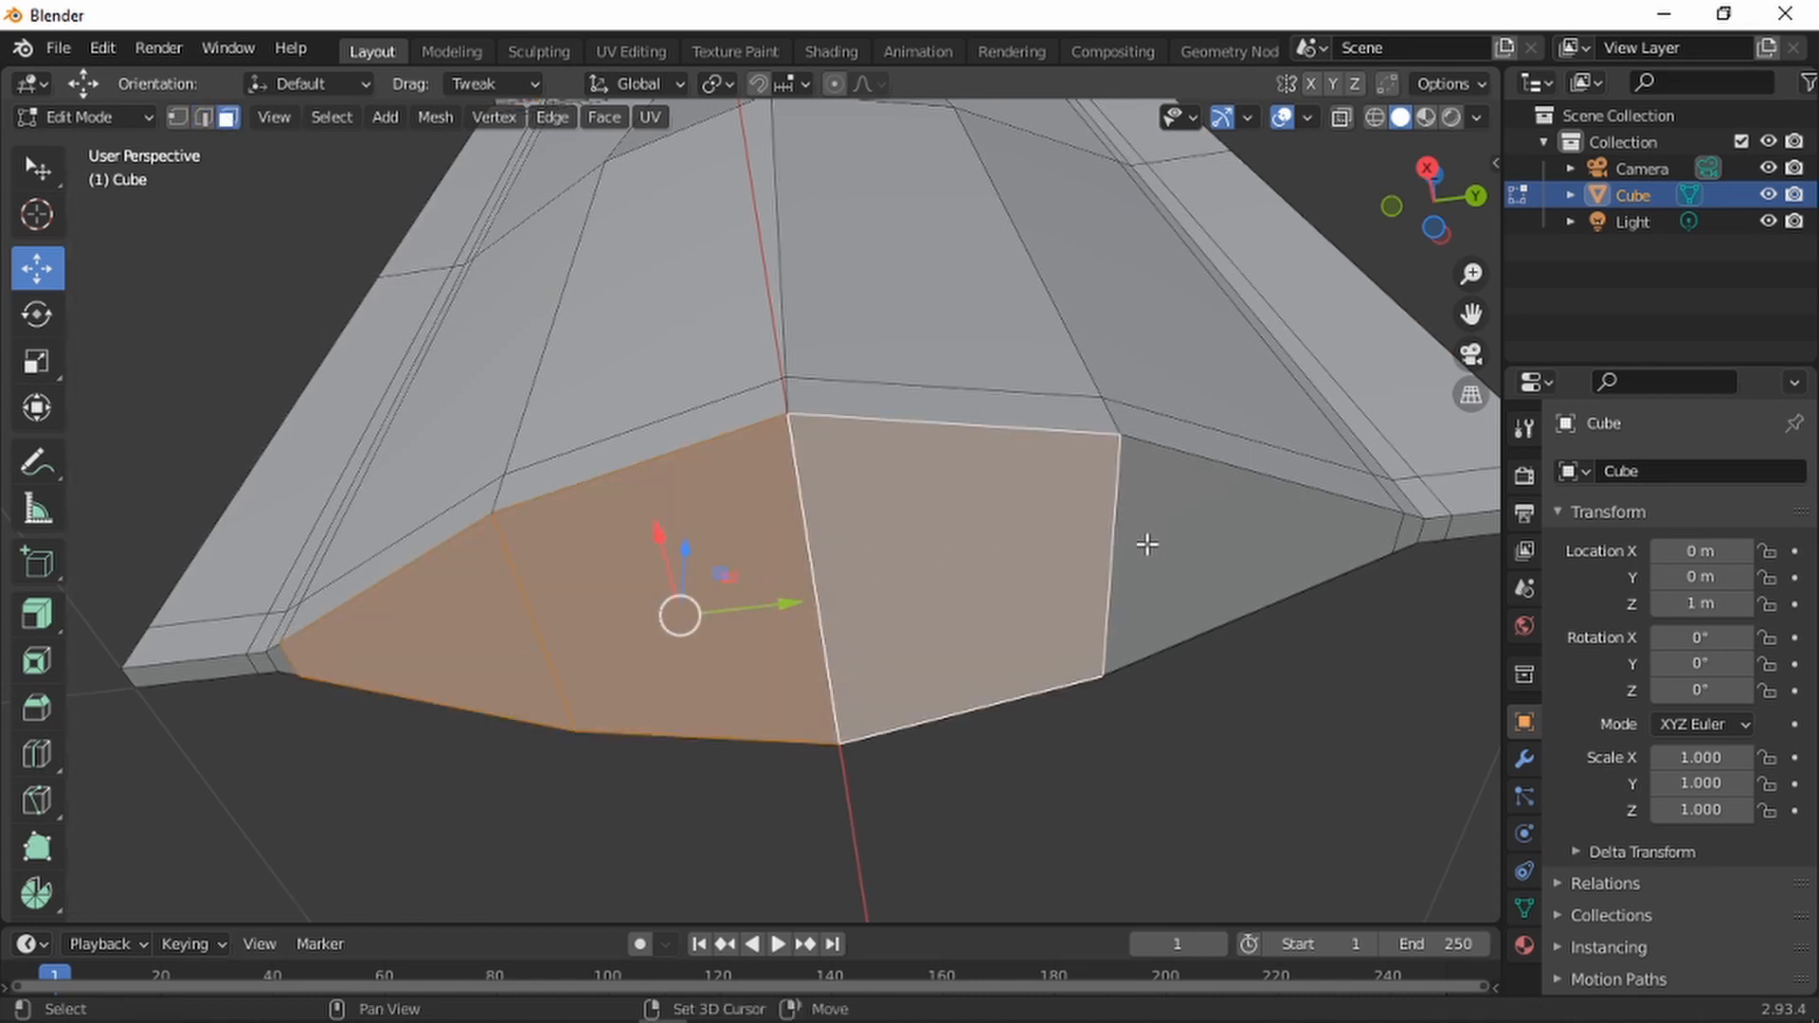
pyautogui.keyDown('shift'); pyautogui.click(1124, 542); pyautogui.keyUp('shift')
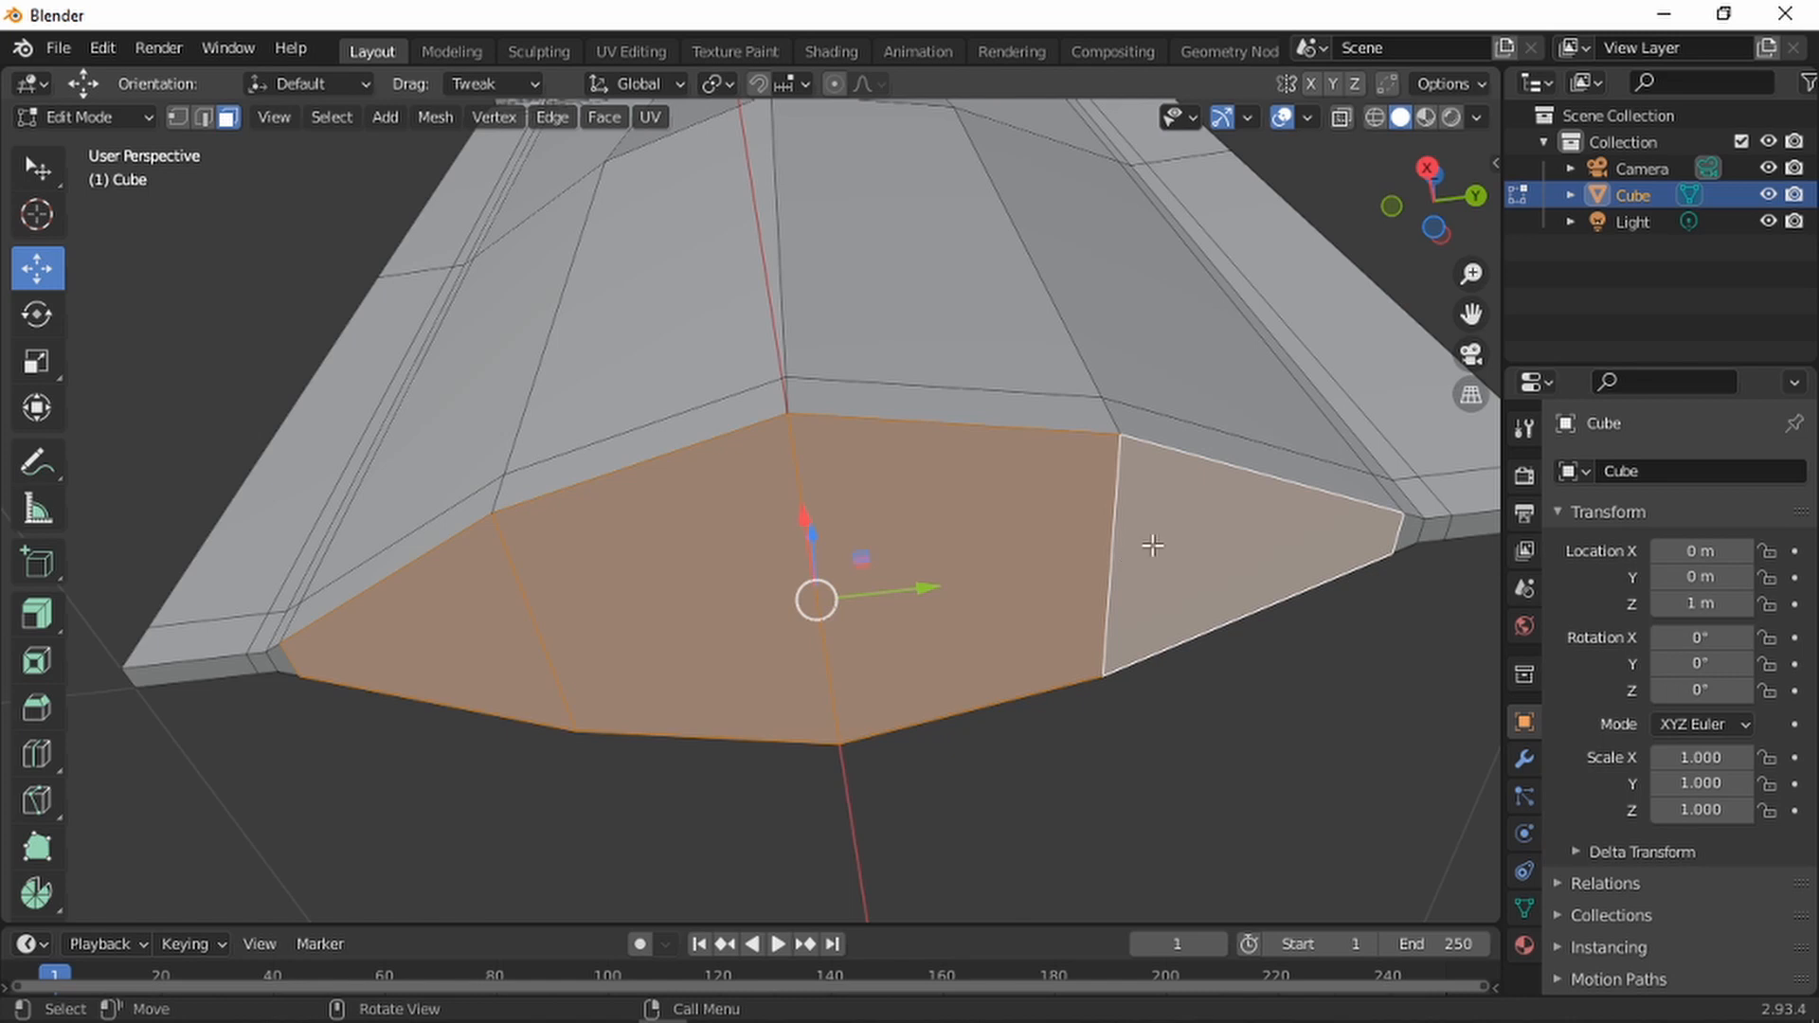
pyautogui.press('i')
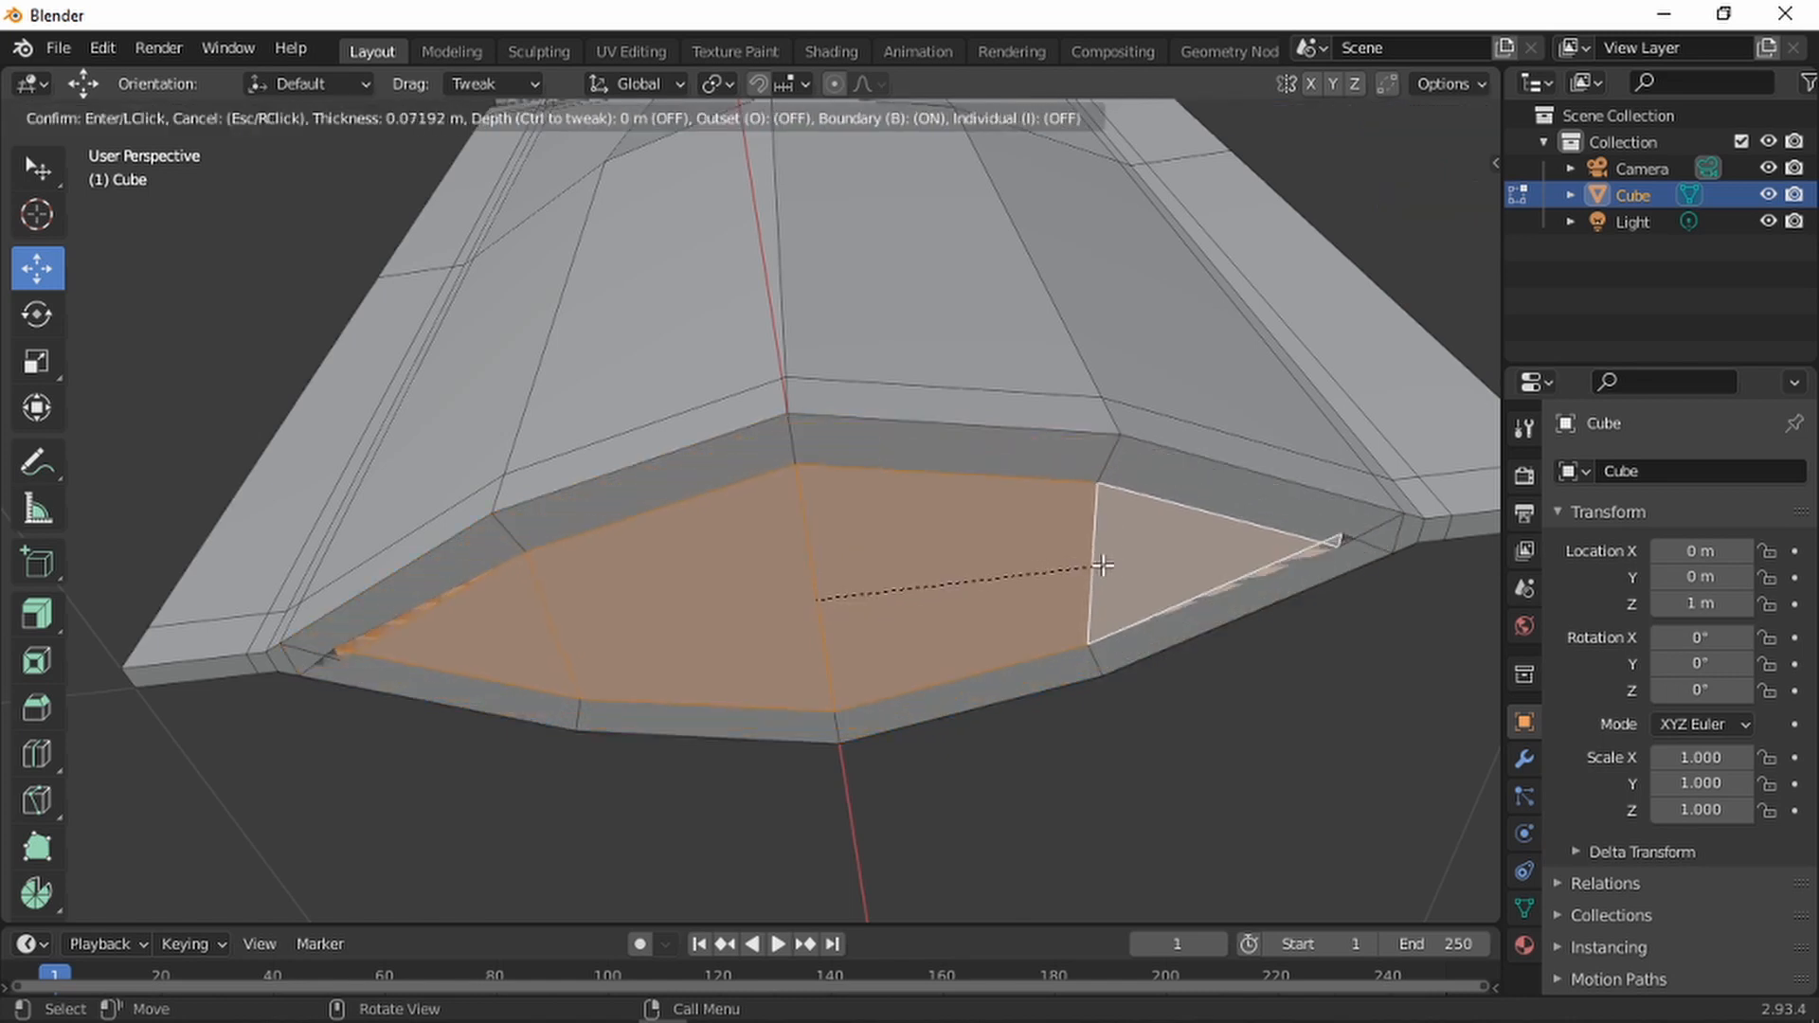
pyautogui.click(1101, 566)
pyautogui.hotkey('ctrl', 'z')
pyautogui.press('e')
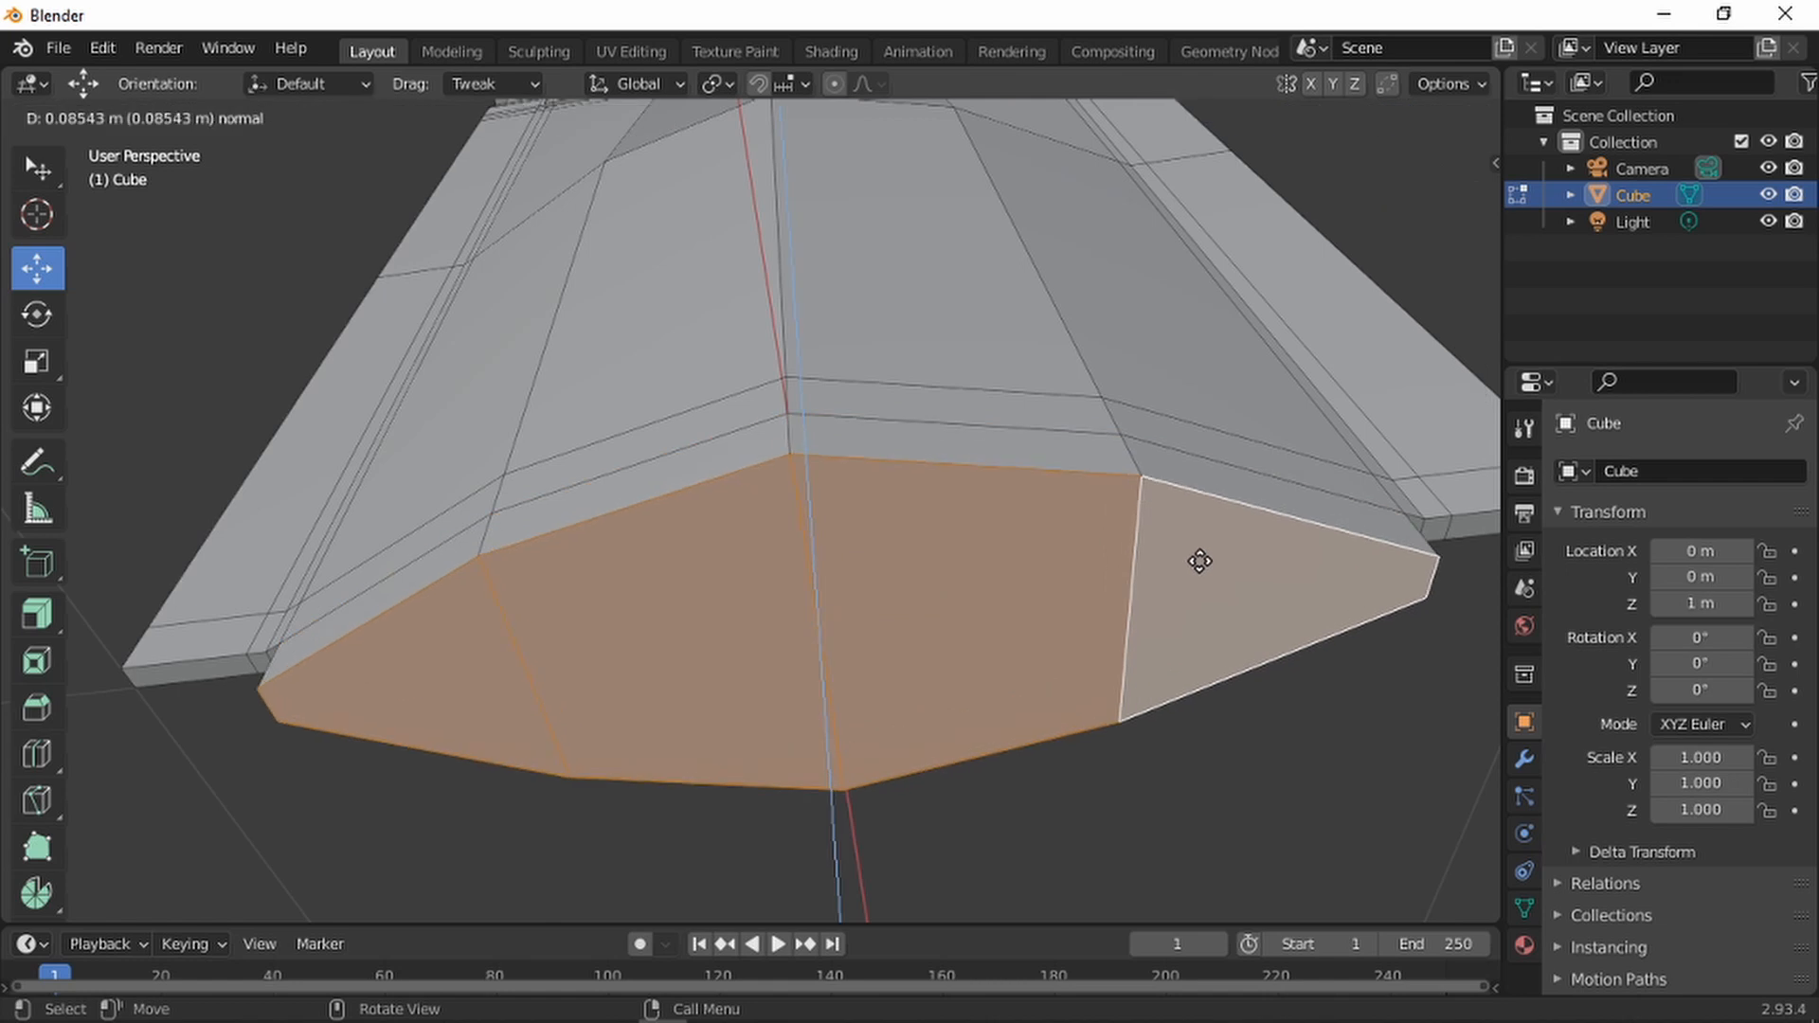
pyautogui.rightClick(1200, 562)
pyautogui.press('i')
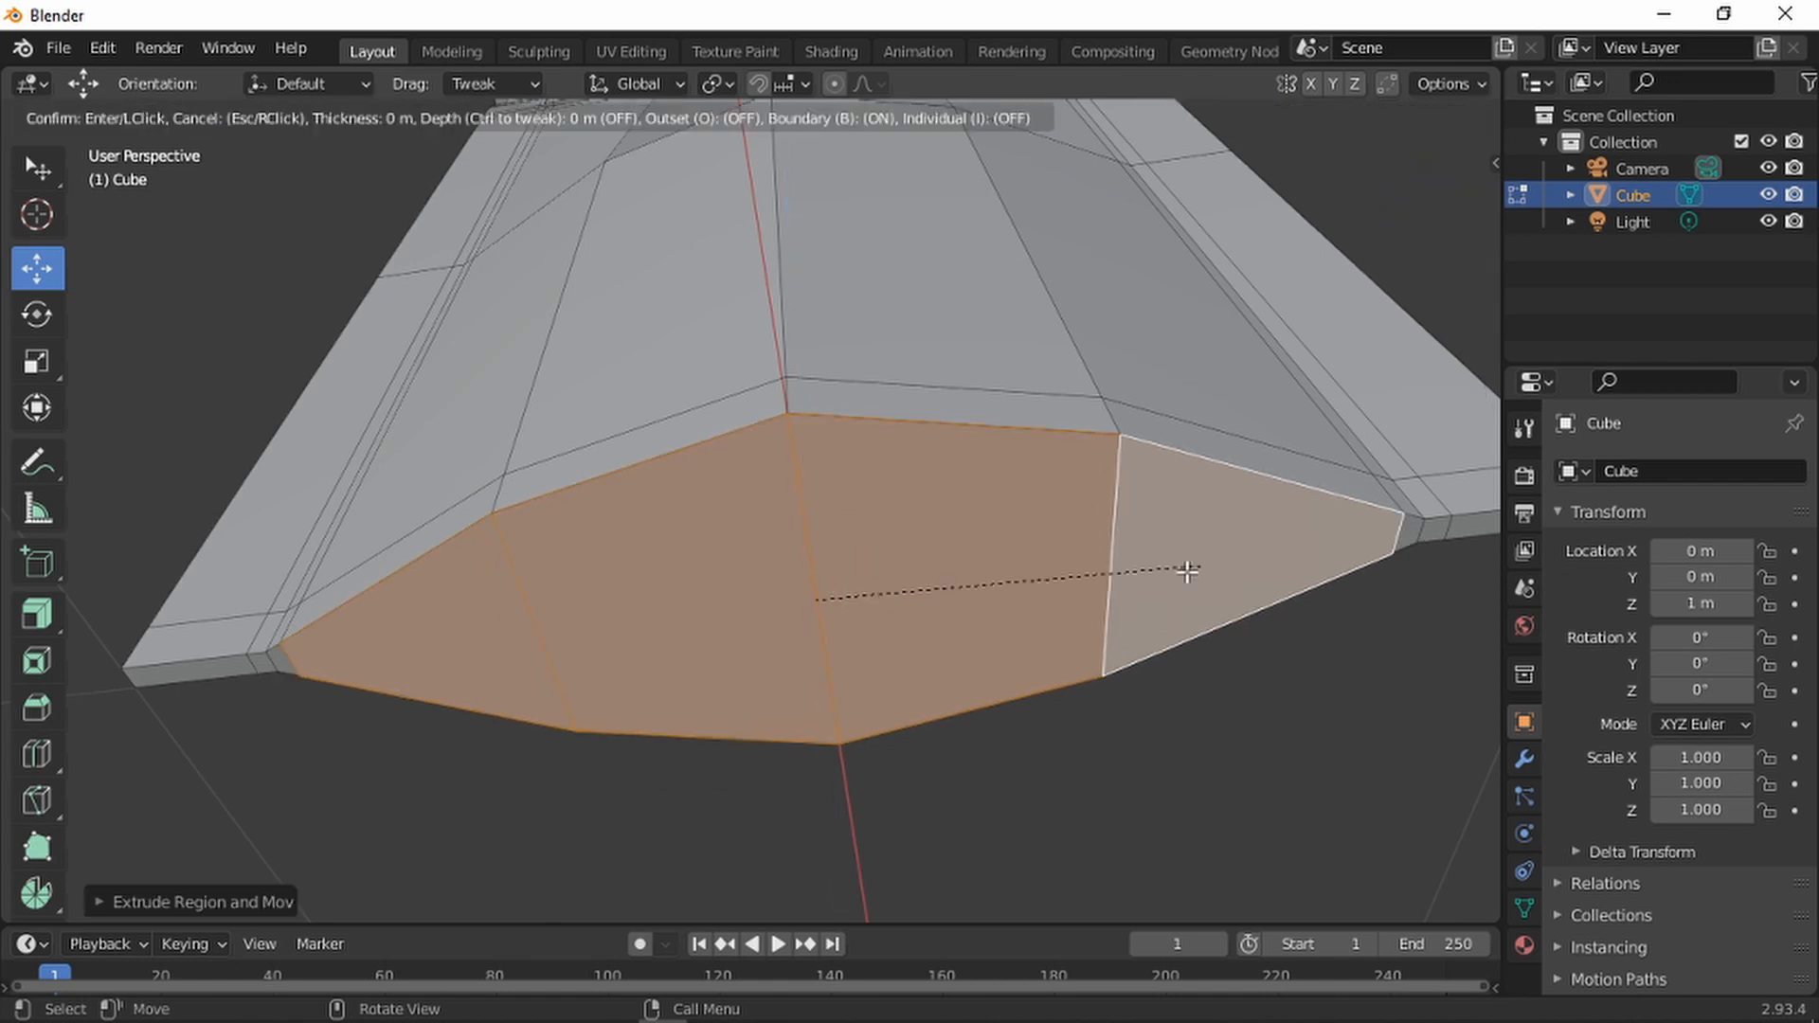
pyautogui.click(1143, 582)
pyautogui.hotkey('ctrl', 'z')
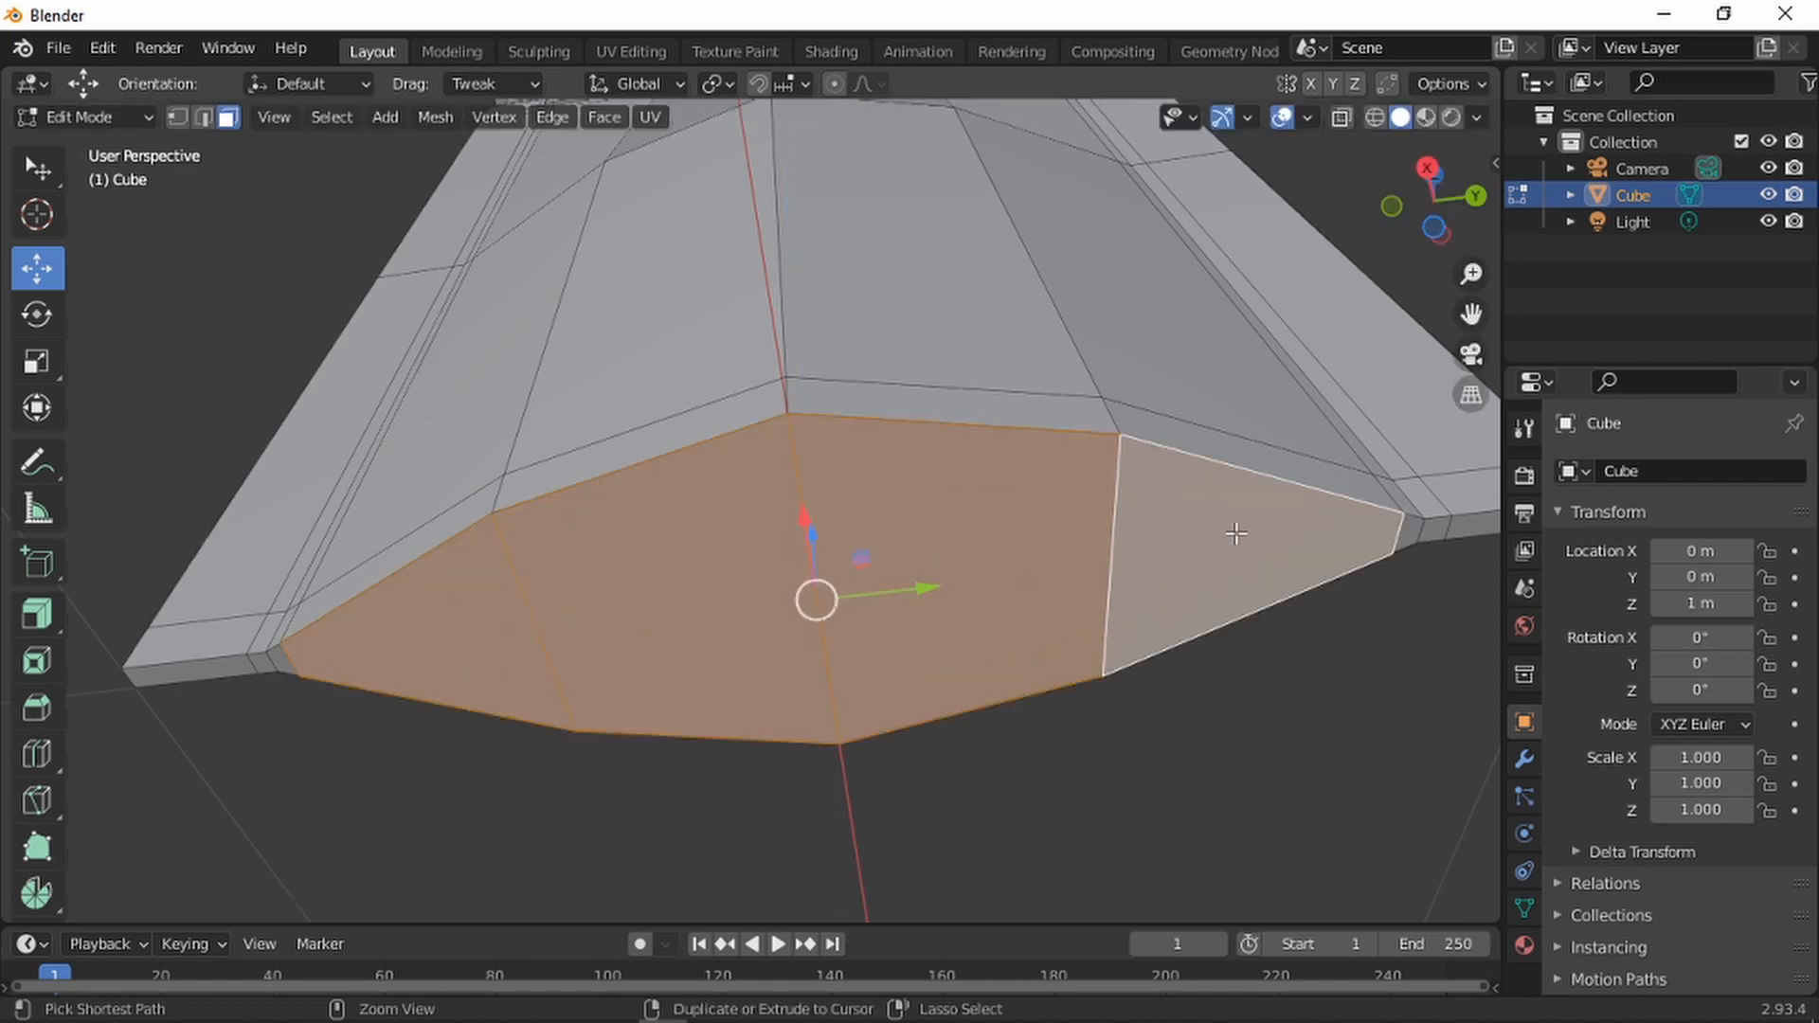
pyautogui.hotkey('ctrl', 'z')
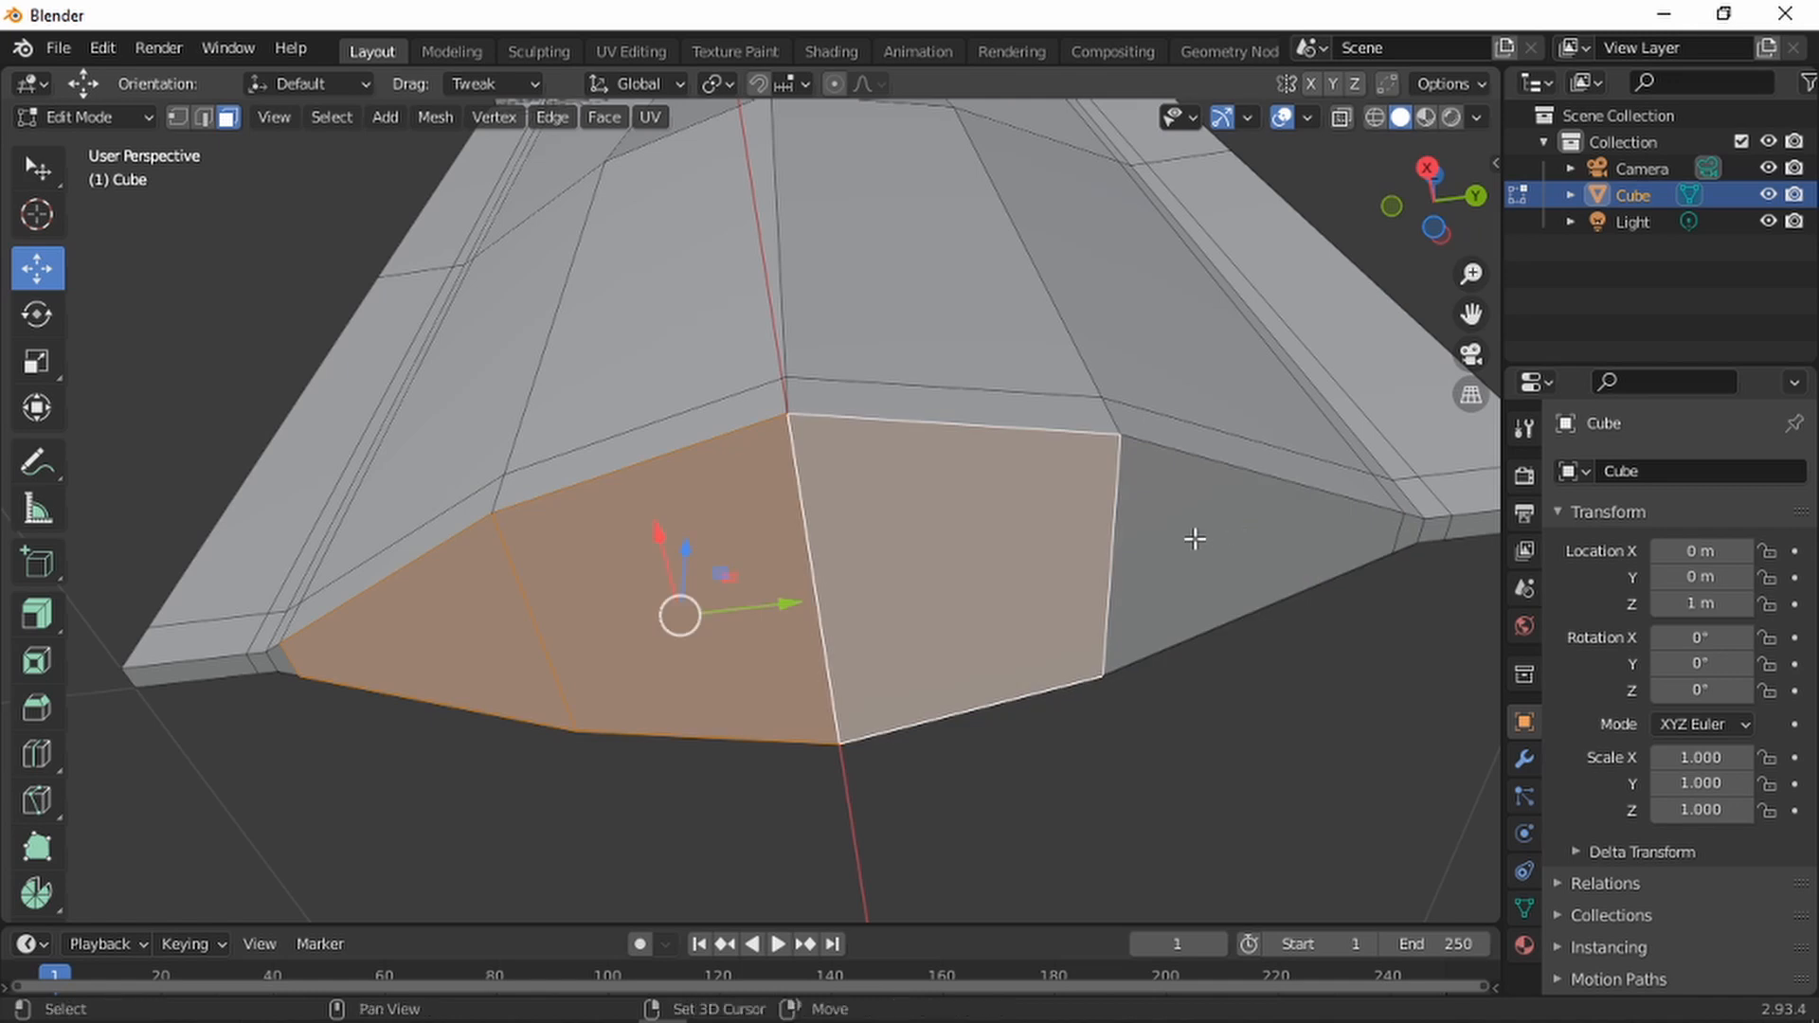
pyautogui.keyDown('shift'); pyautogui.click(1194, 539); pyautogui.keyUp('shift')
# Inset the four selected underside faces by a narrow border and extrude them upward along Z into the body
pyautogui.press('i')
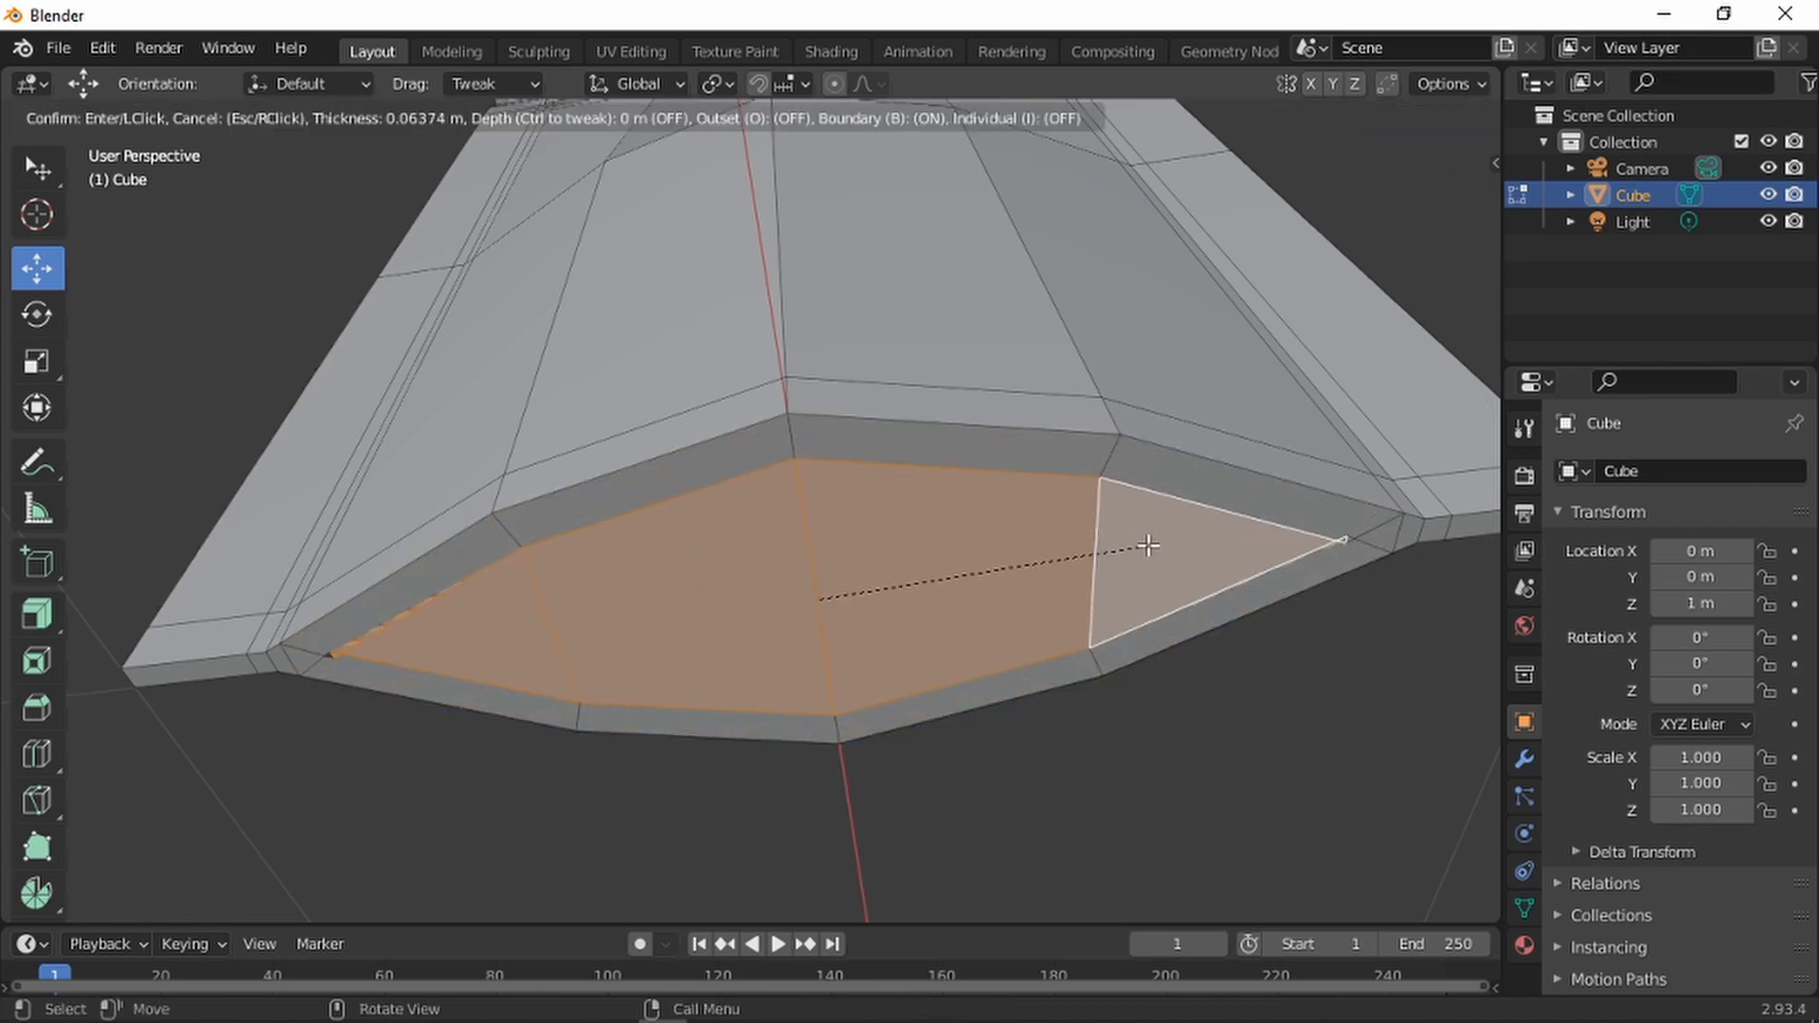
pyautogui.click(1163, 546)
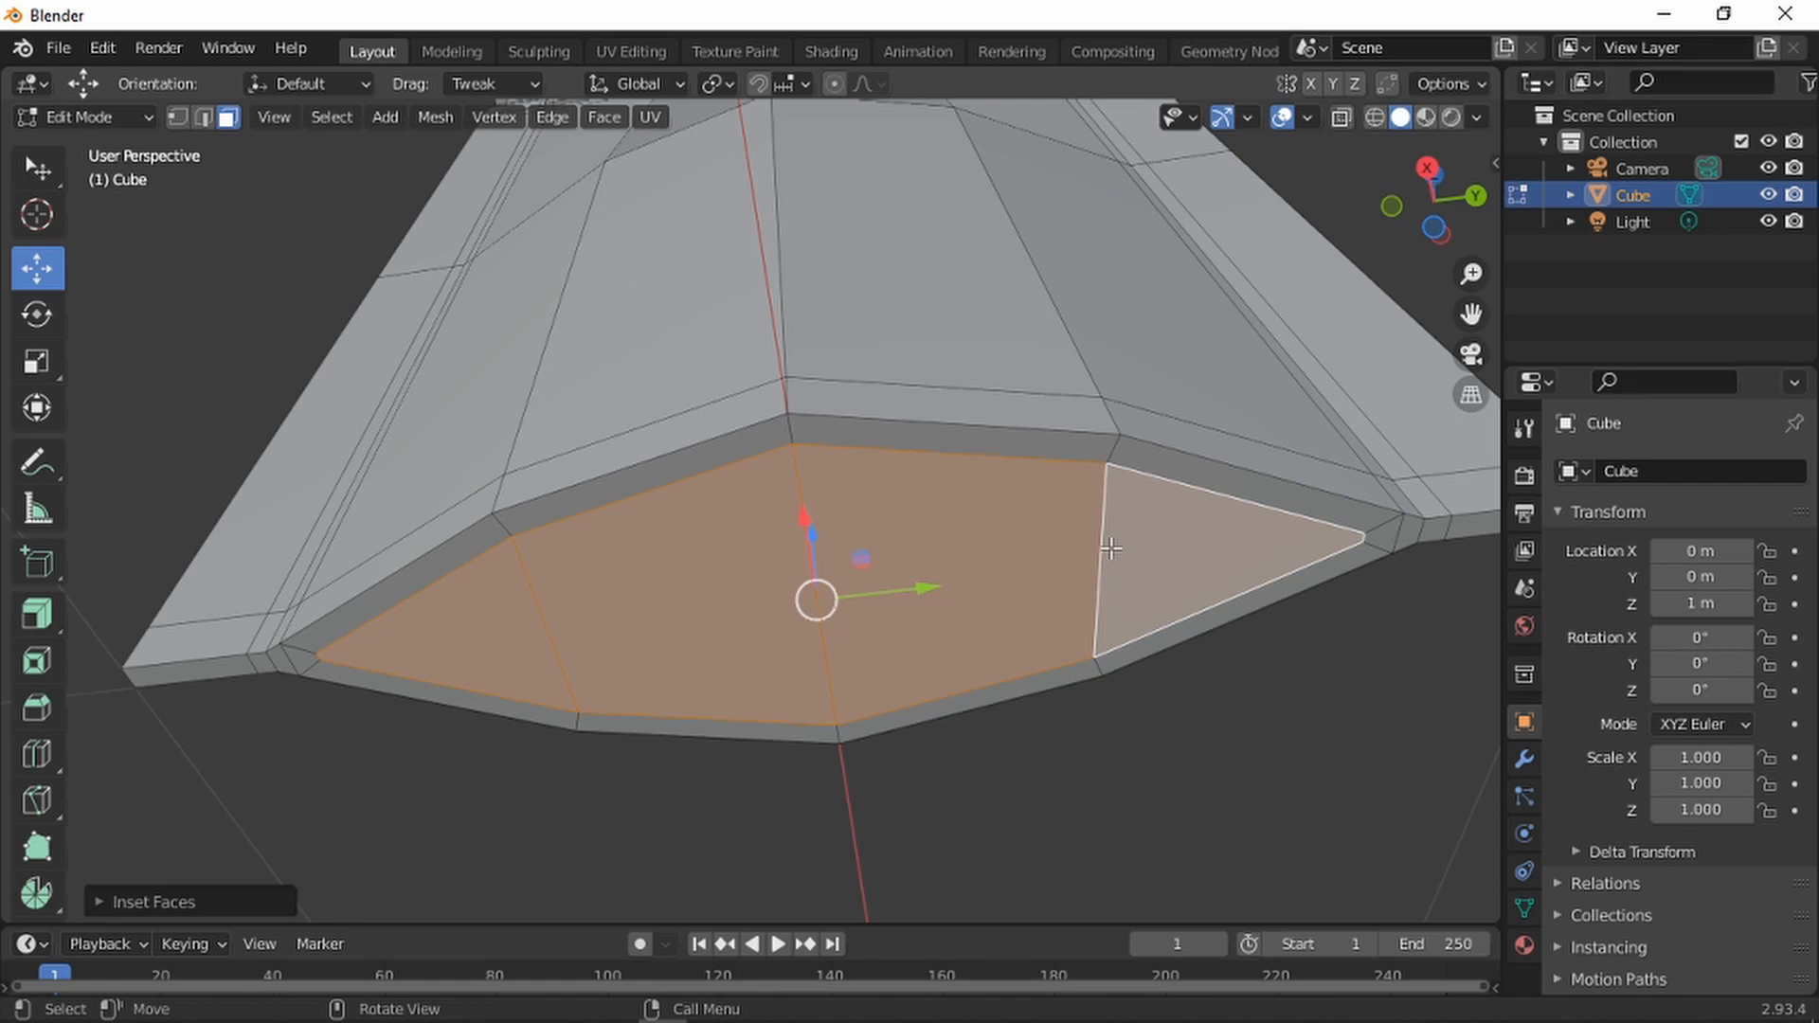
pyautogui.press('e')
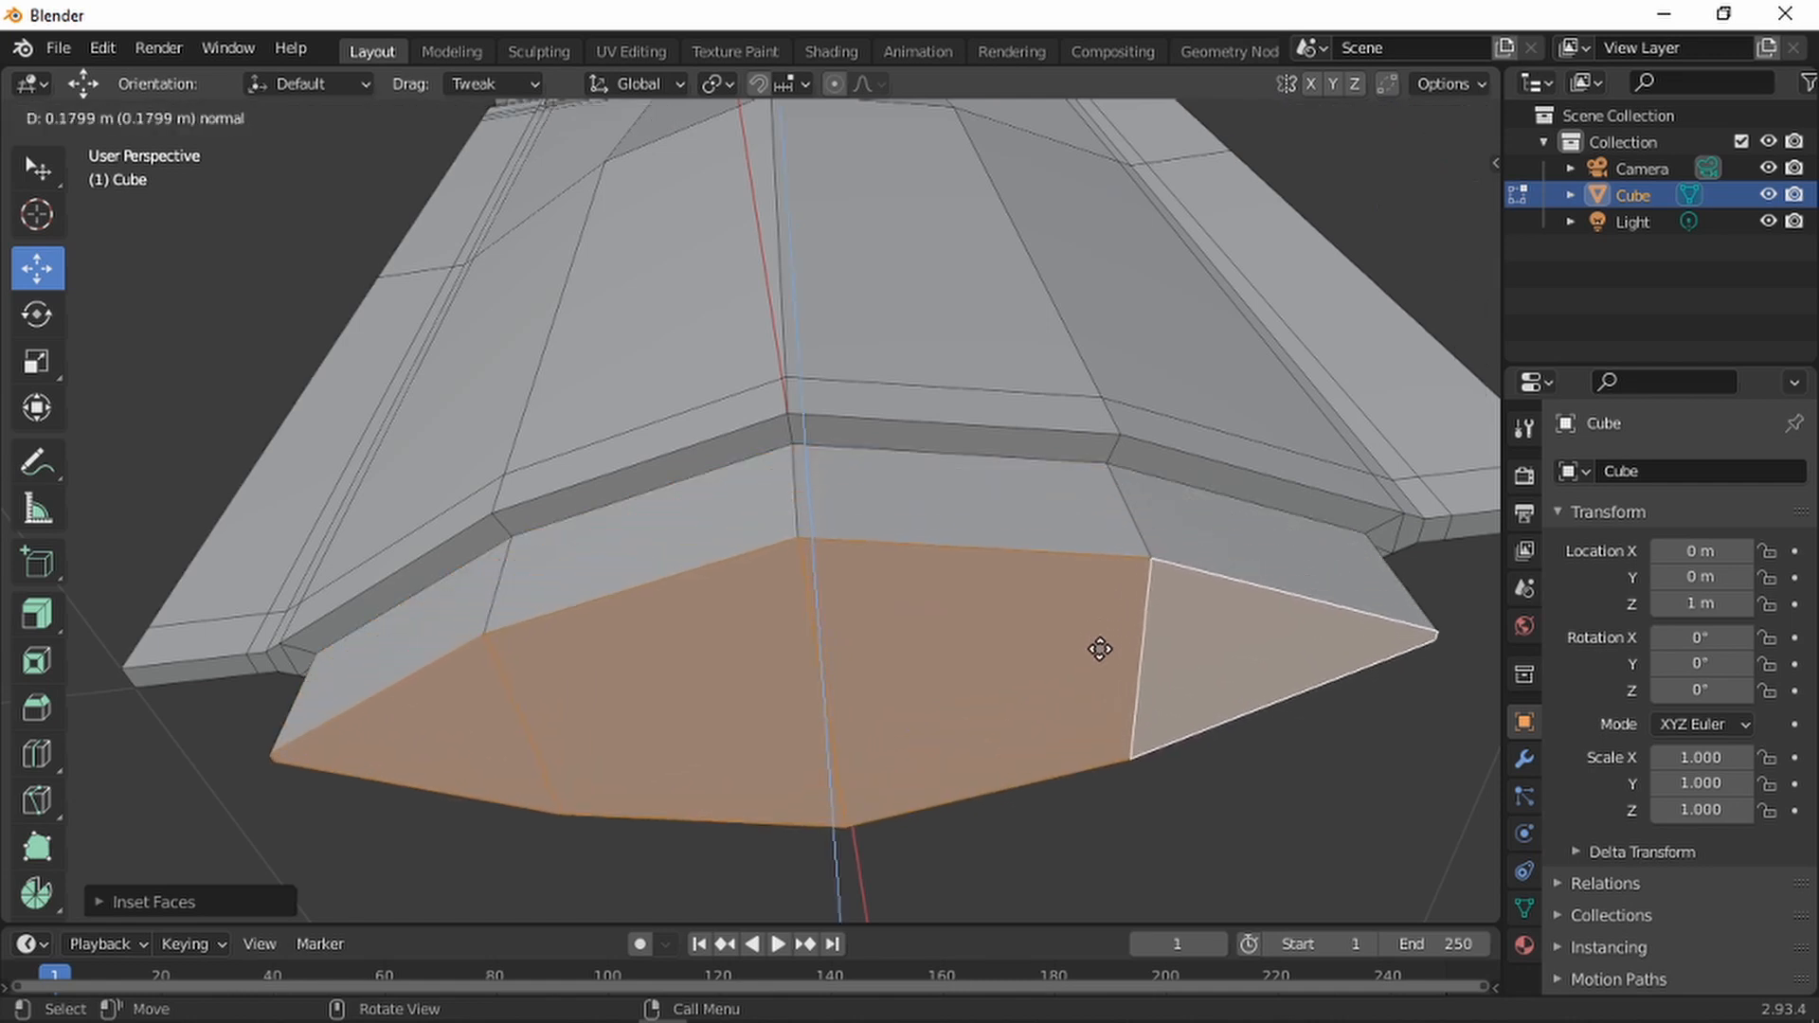
pyautogui.rightClick(1099, 651)
pyautogui.moveTo(815, 569); pyautogui.dragTo(794, 686, button='middle')
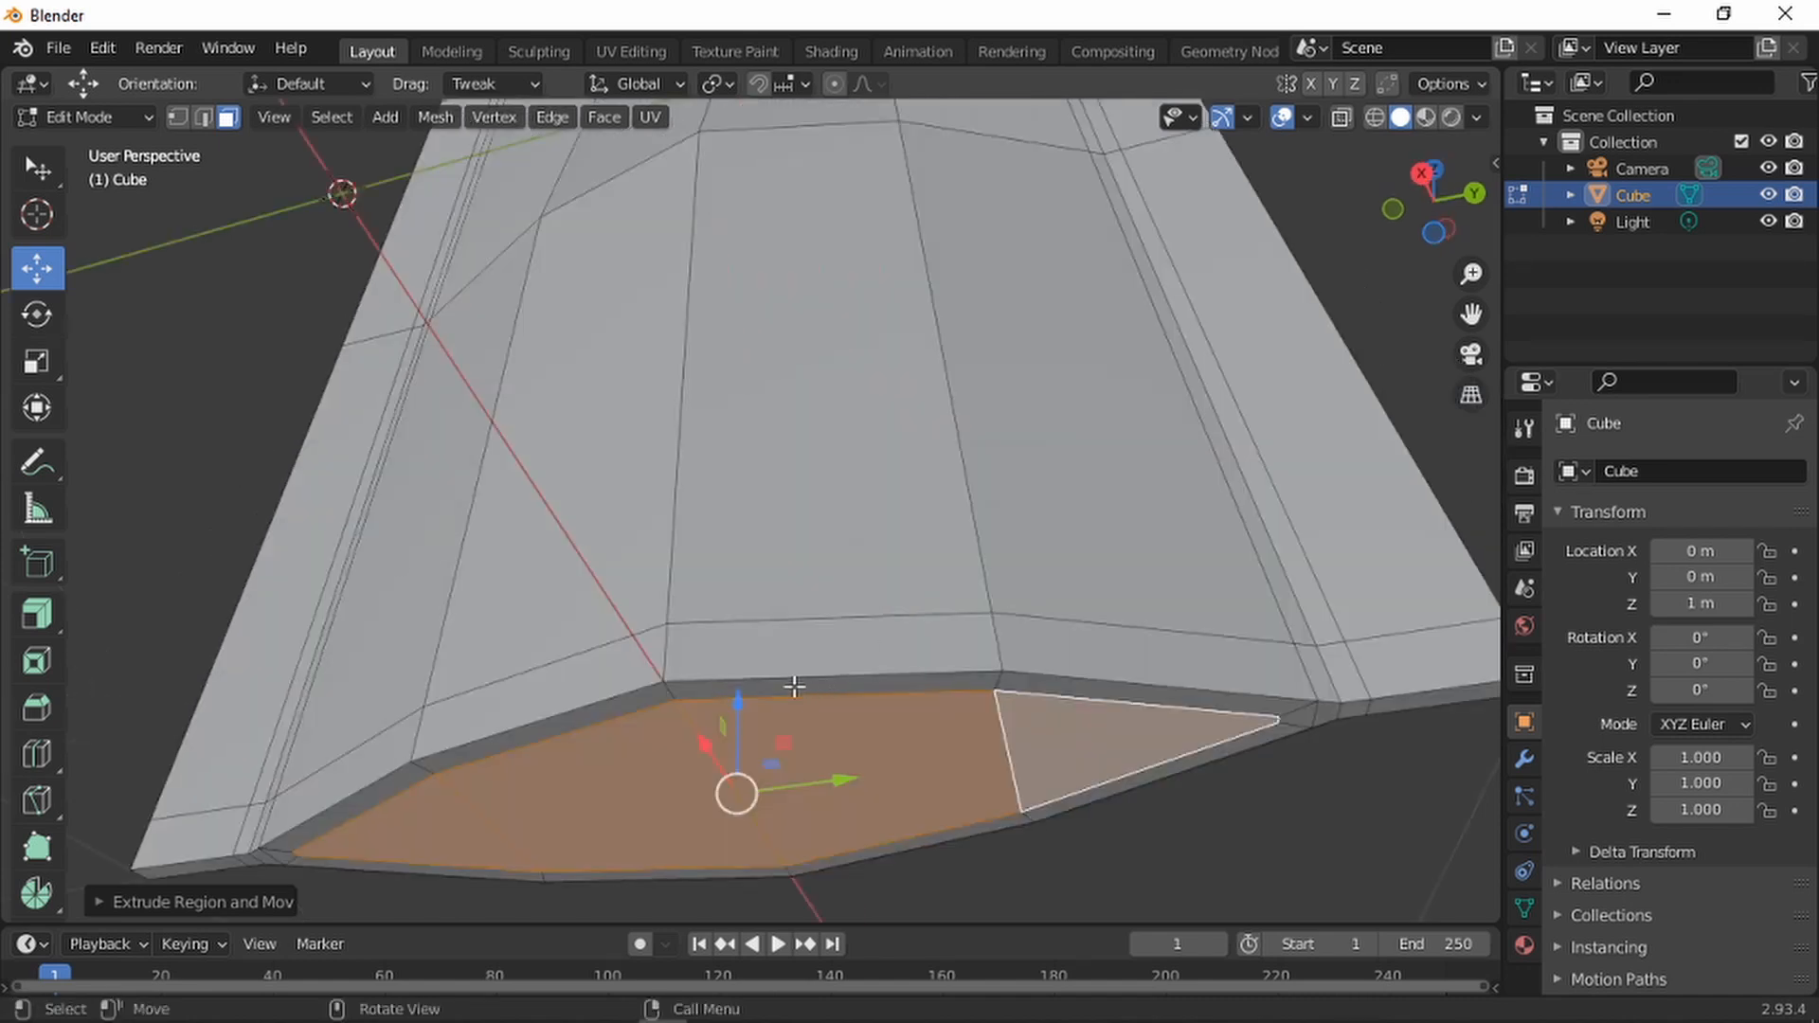
pyautogui.moveTo(734, 709); pyautogui.dragTo(739, 645)
# Scale the recessed underside faces down slightly so the recess walls taper inward
pyautogui.moveTo(738, 743); pyautogui.dragTo(995, 511, button='middle')
pyautogui.scroll(2, 1009, 476)
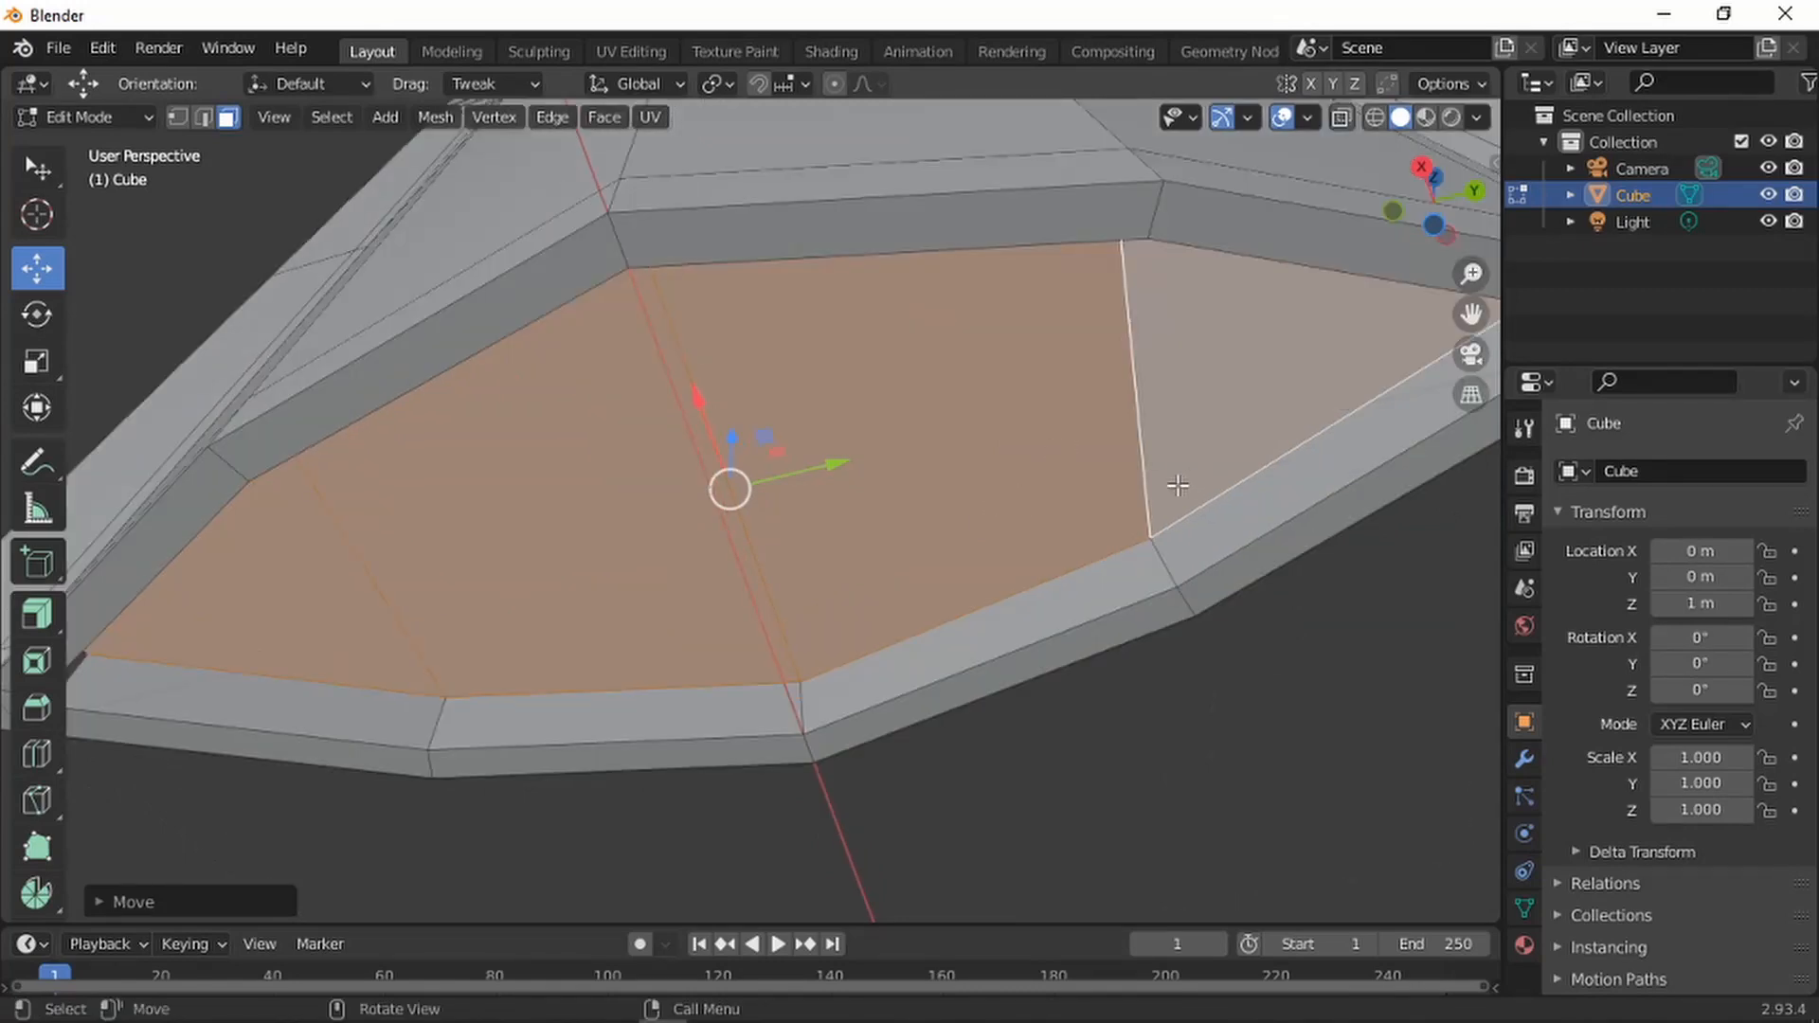
pyautogui.press('s')
pyautogui.click(1110, 497)
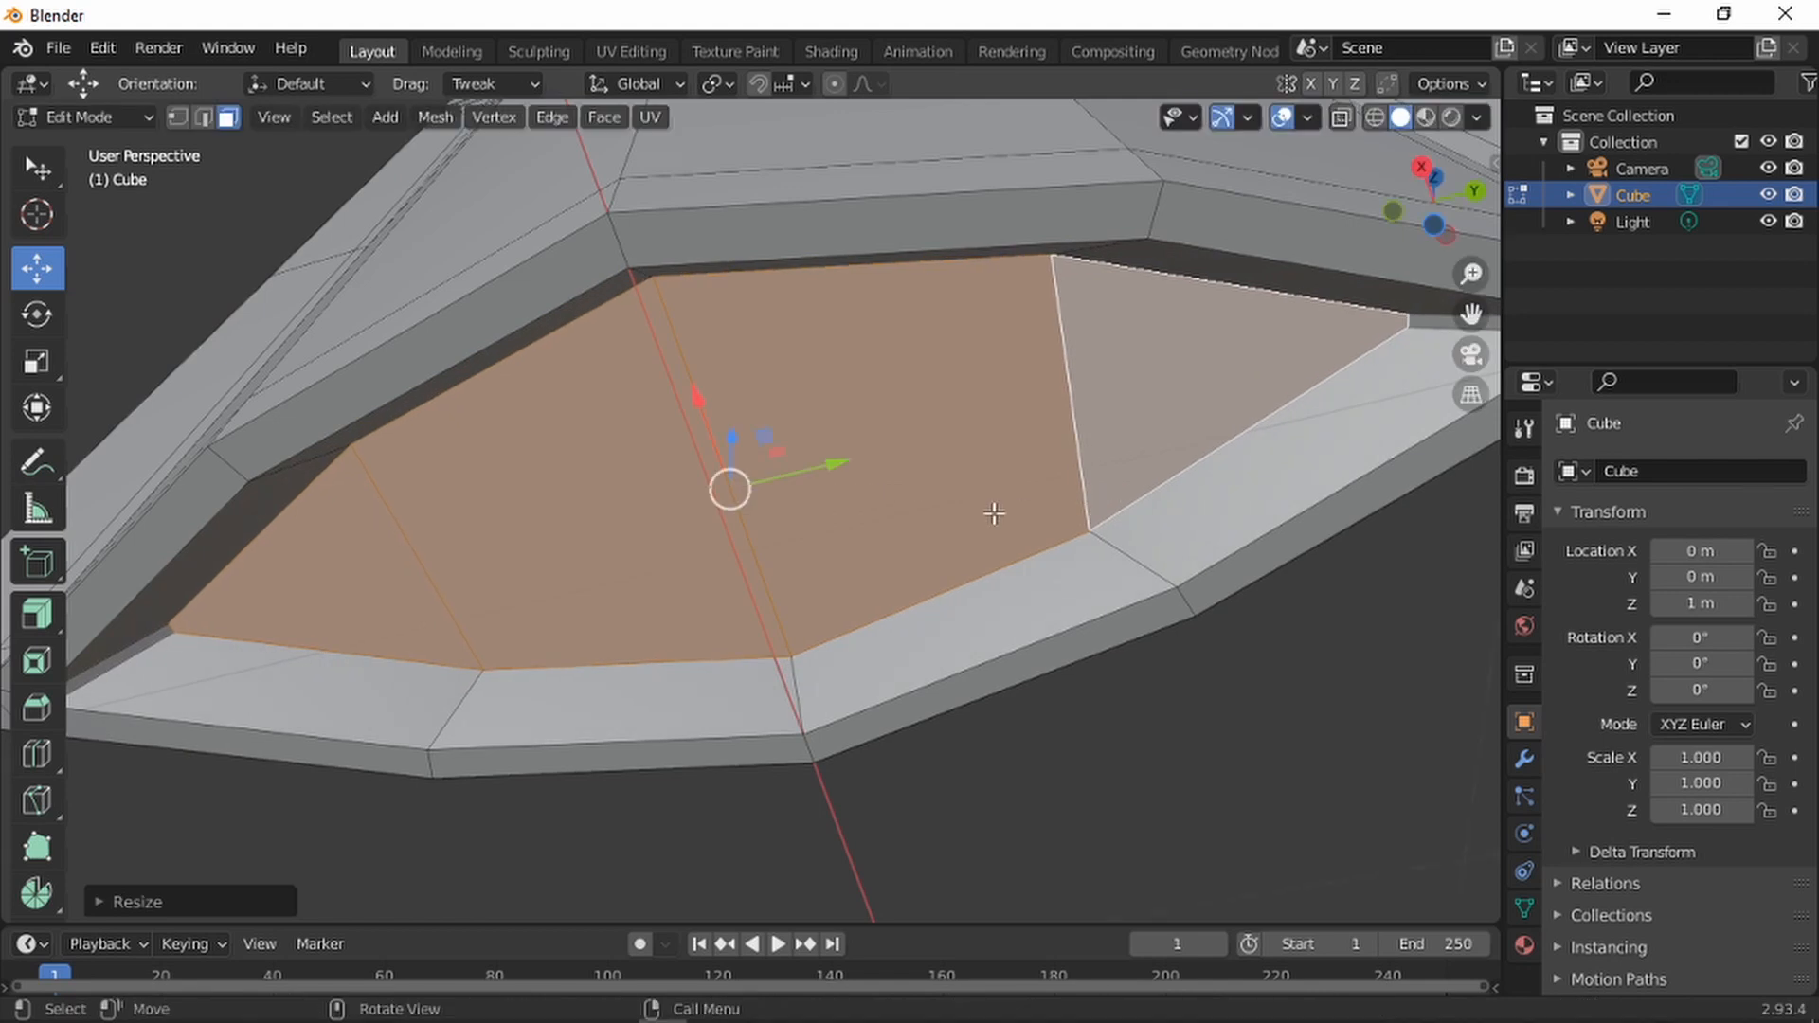
# Extrude the recessed underside faces a short distance back downward along their normal, leaving a groove around them
pyautogui.scroll(-2, 993, 514)
pyautogui.moveTo(1015, 512); pyautogui.dragTo(881, 483, button='middle')
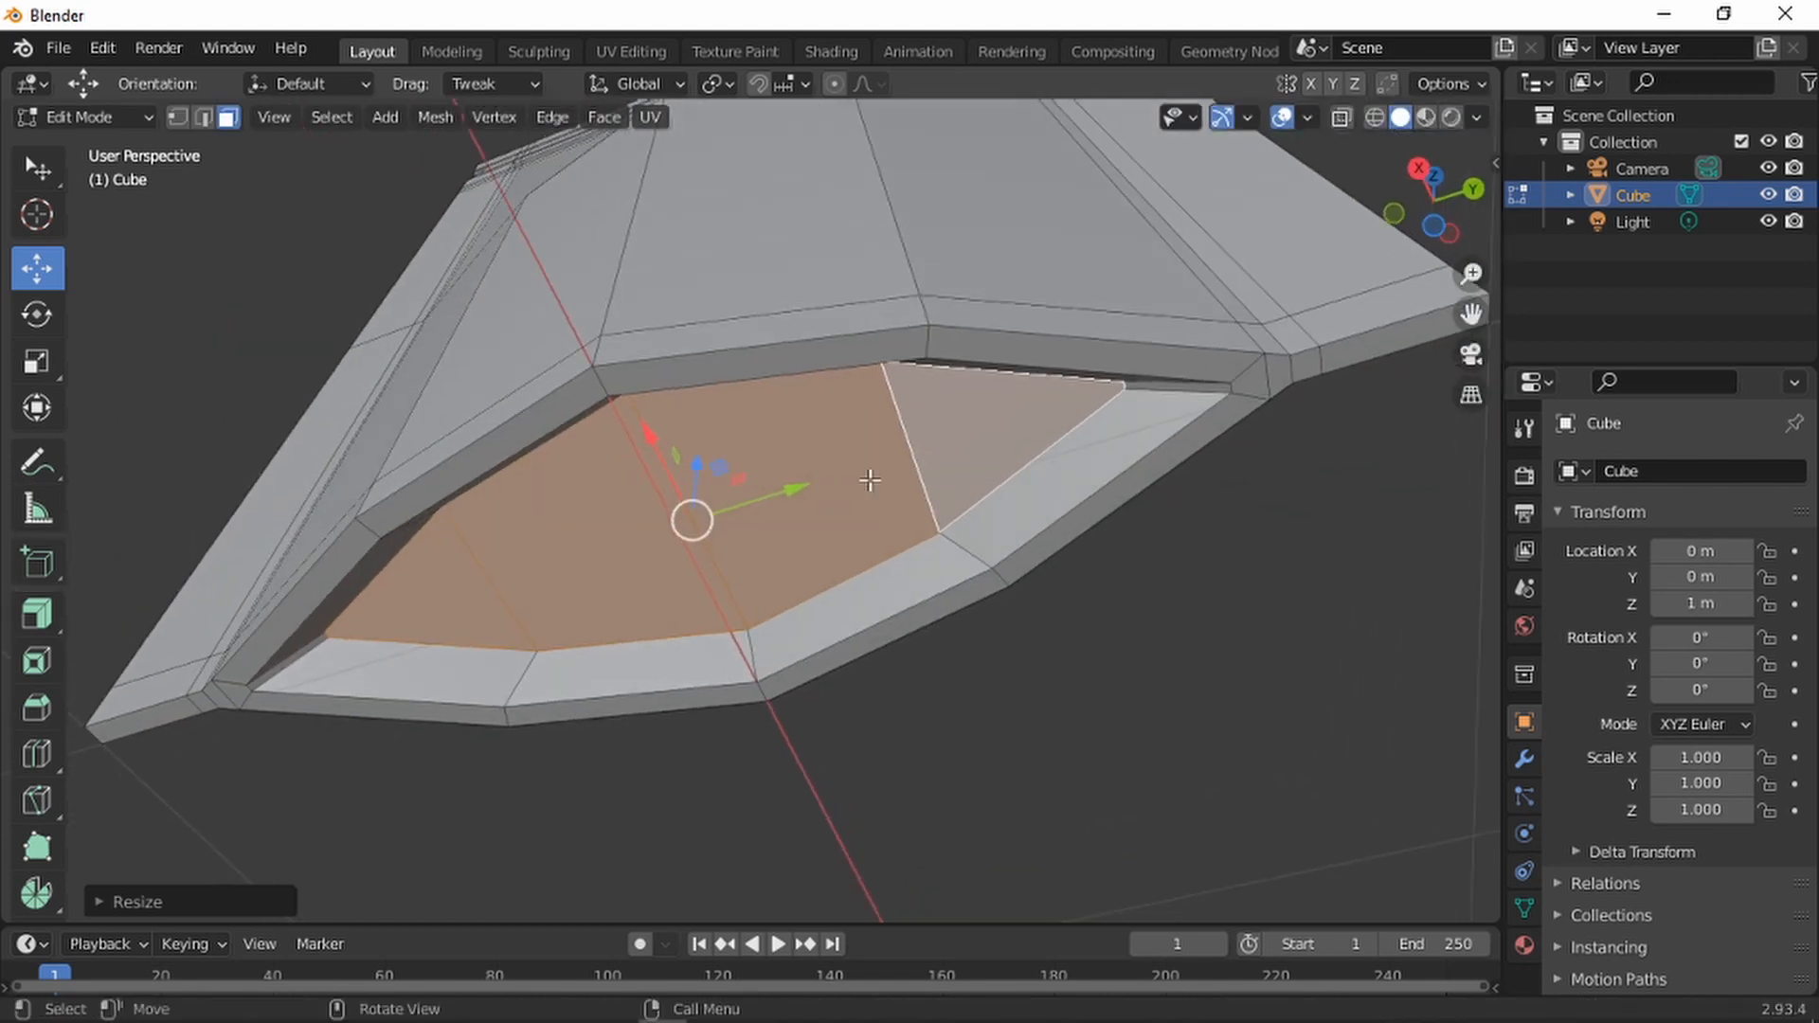
pyautogui.press('e')
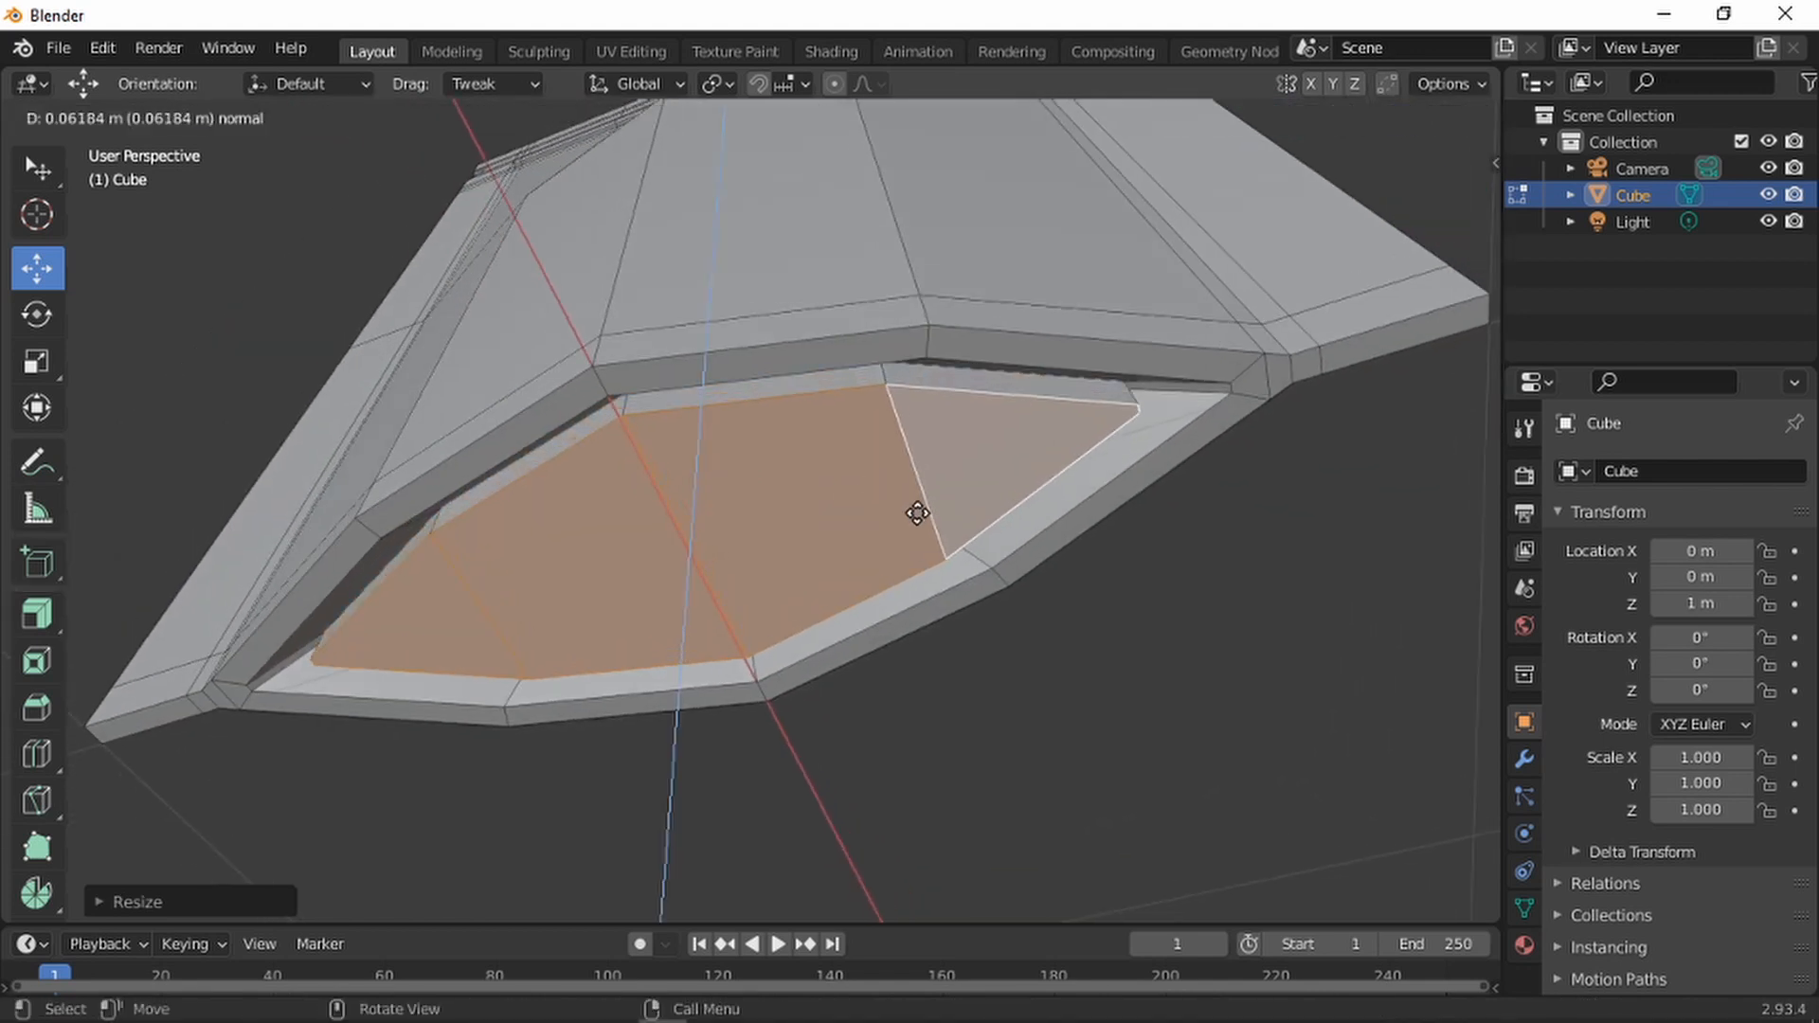
pyautogui.click(914, 519)
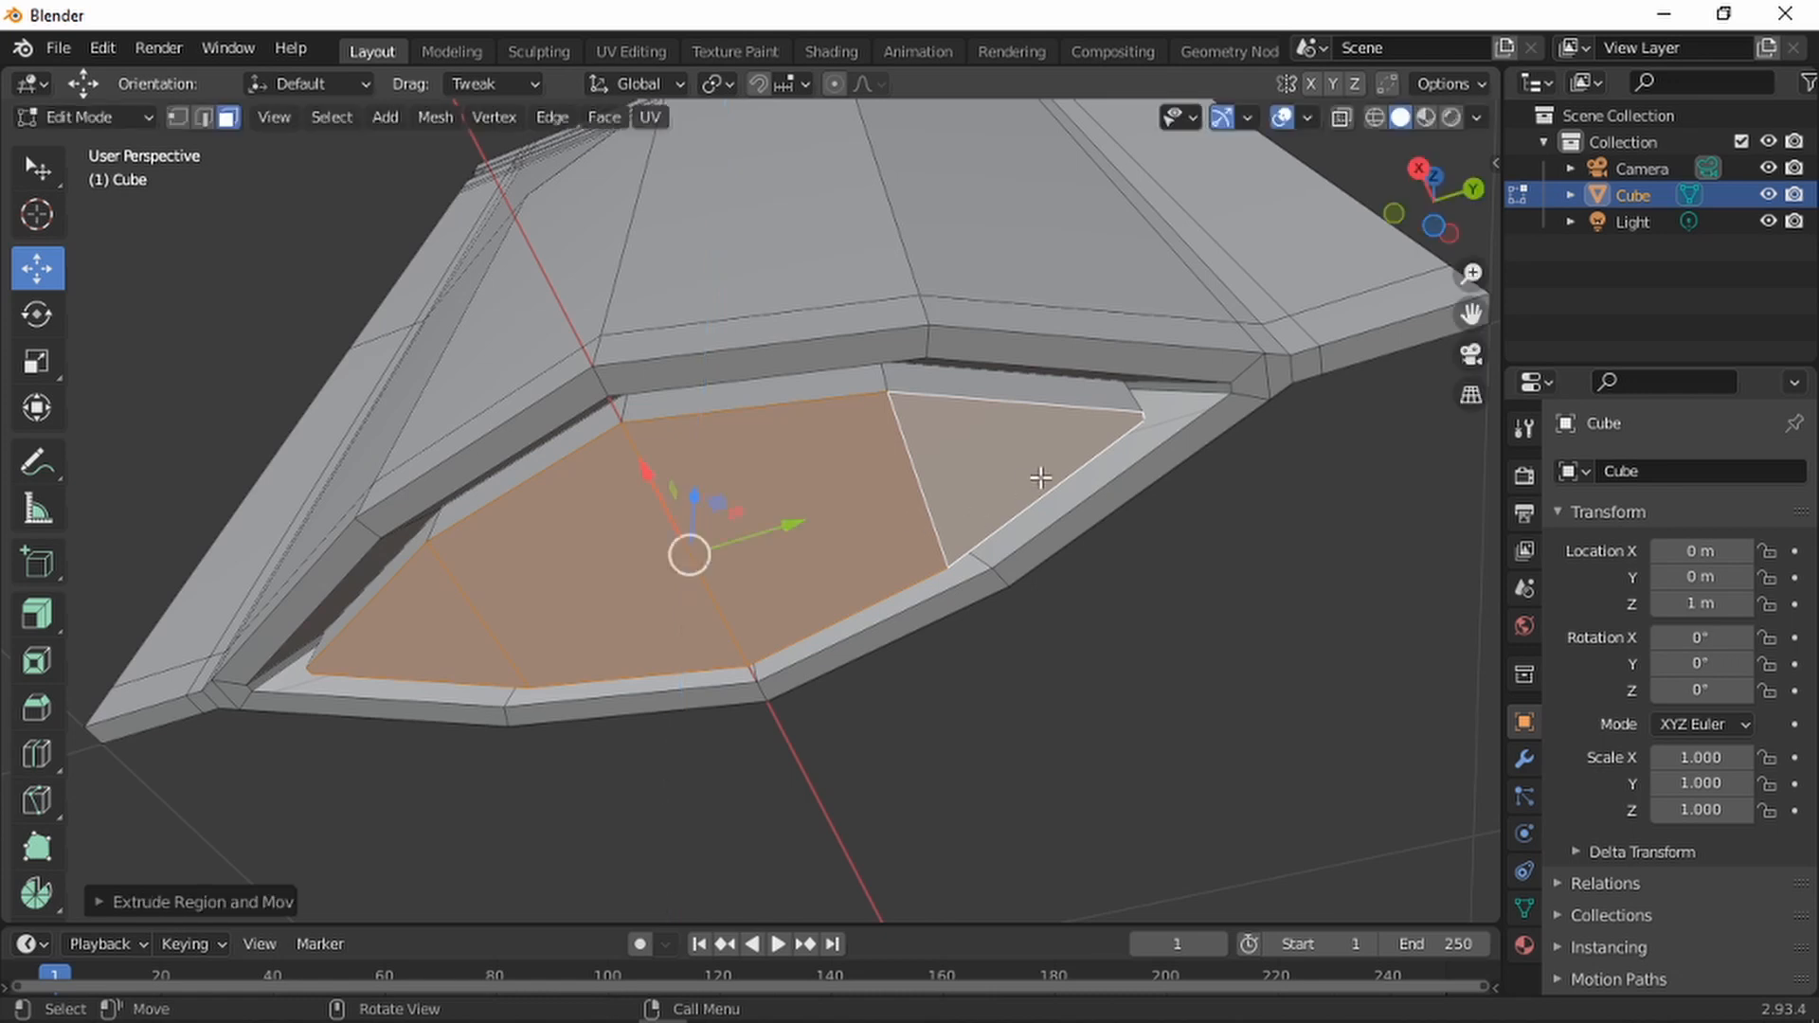
# Scale the four extruded underside faces down to about 0.89 so the raised plate tapers
pyautogui.press('s')
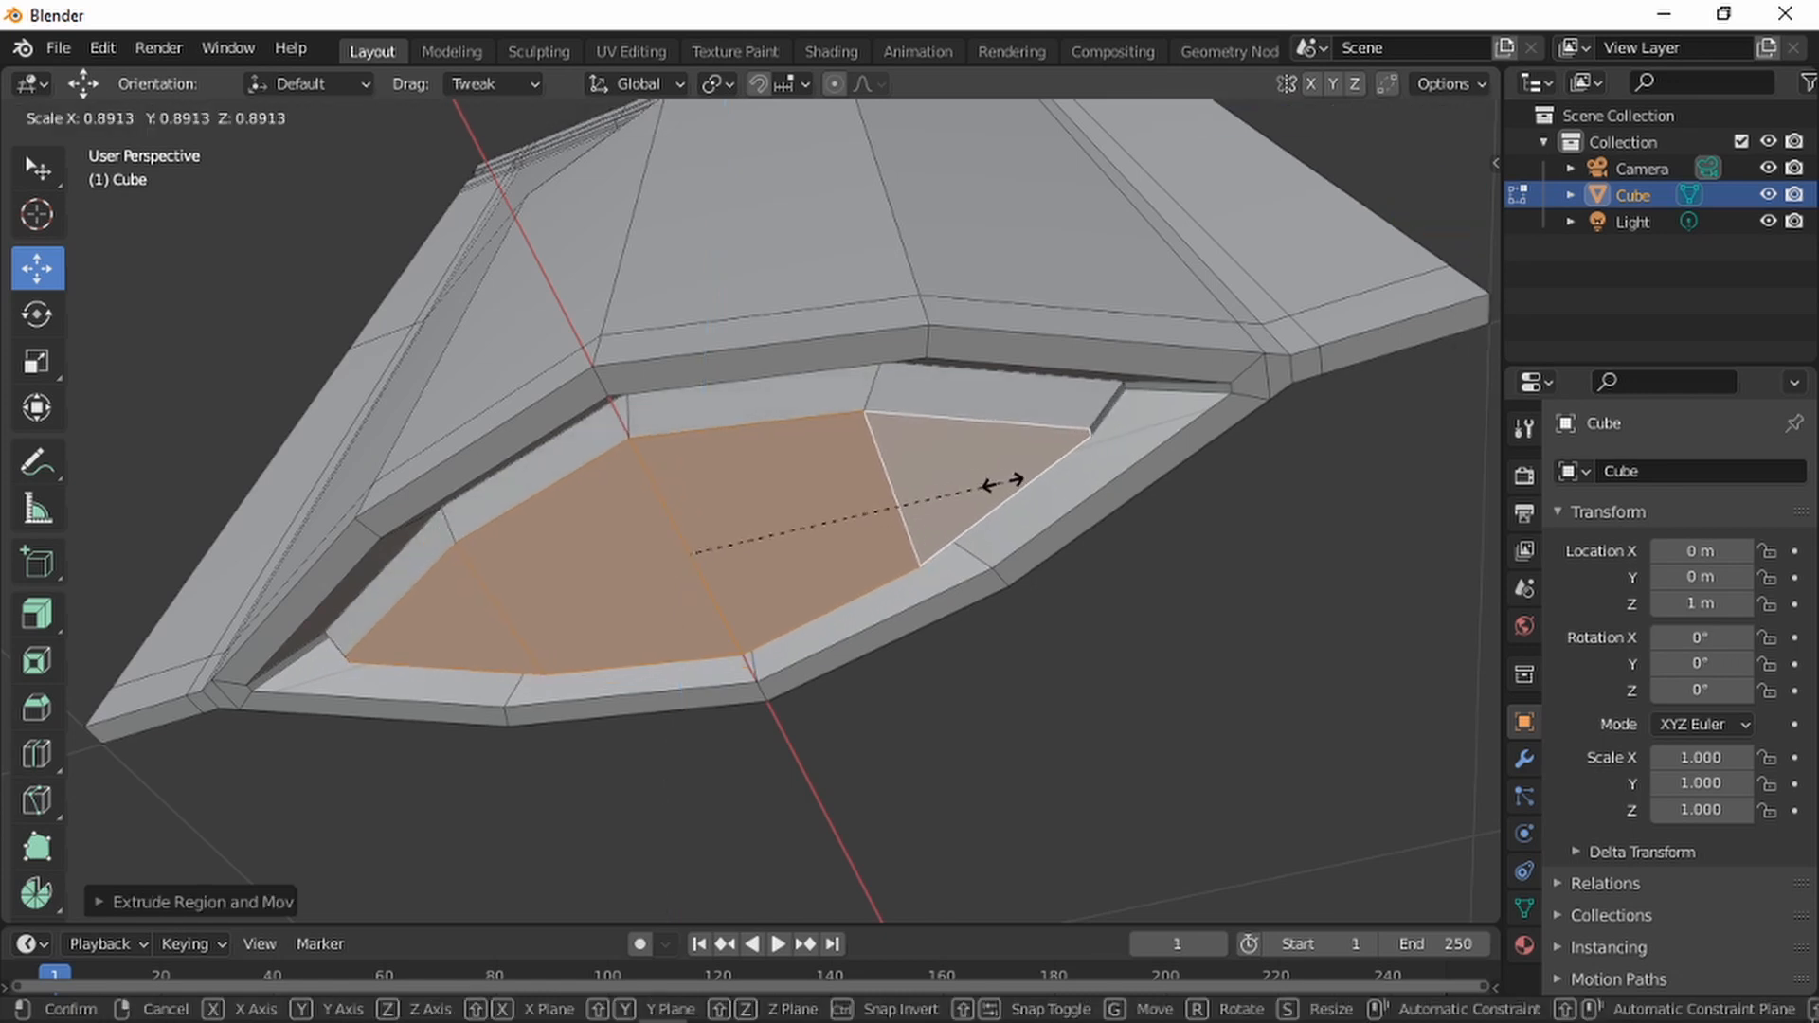
pyautogui.click(999, 485)
pyautogui.moveTo(946, 487)
pyautogui.mouseDown(button='middle')
pyautogui.moveTo(901, 552)
pyautogui.moveTo(941, 505)
pyautogui.mouseUp(button='middle')
pyautogui.scroll(2, 876, 365)
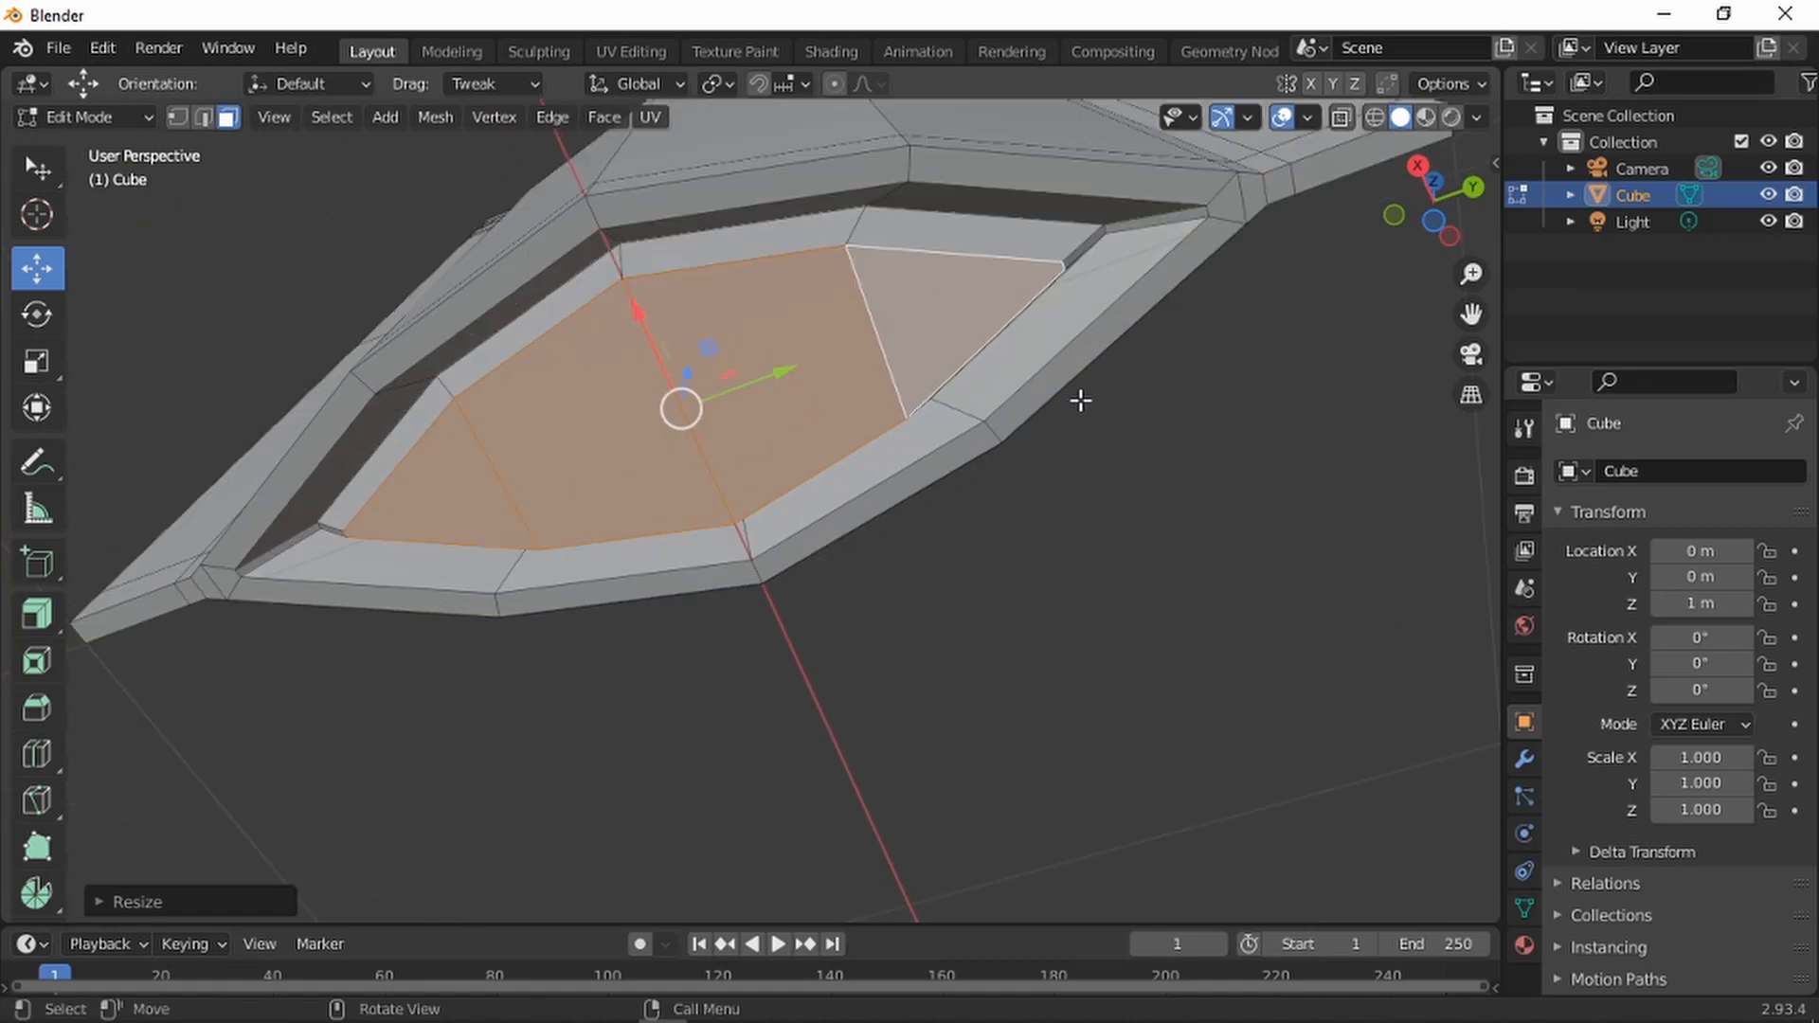
pyautogui.scroll(2, 944, 355)
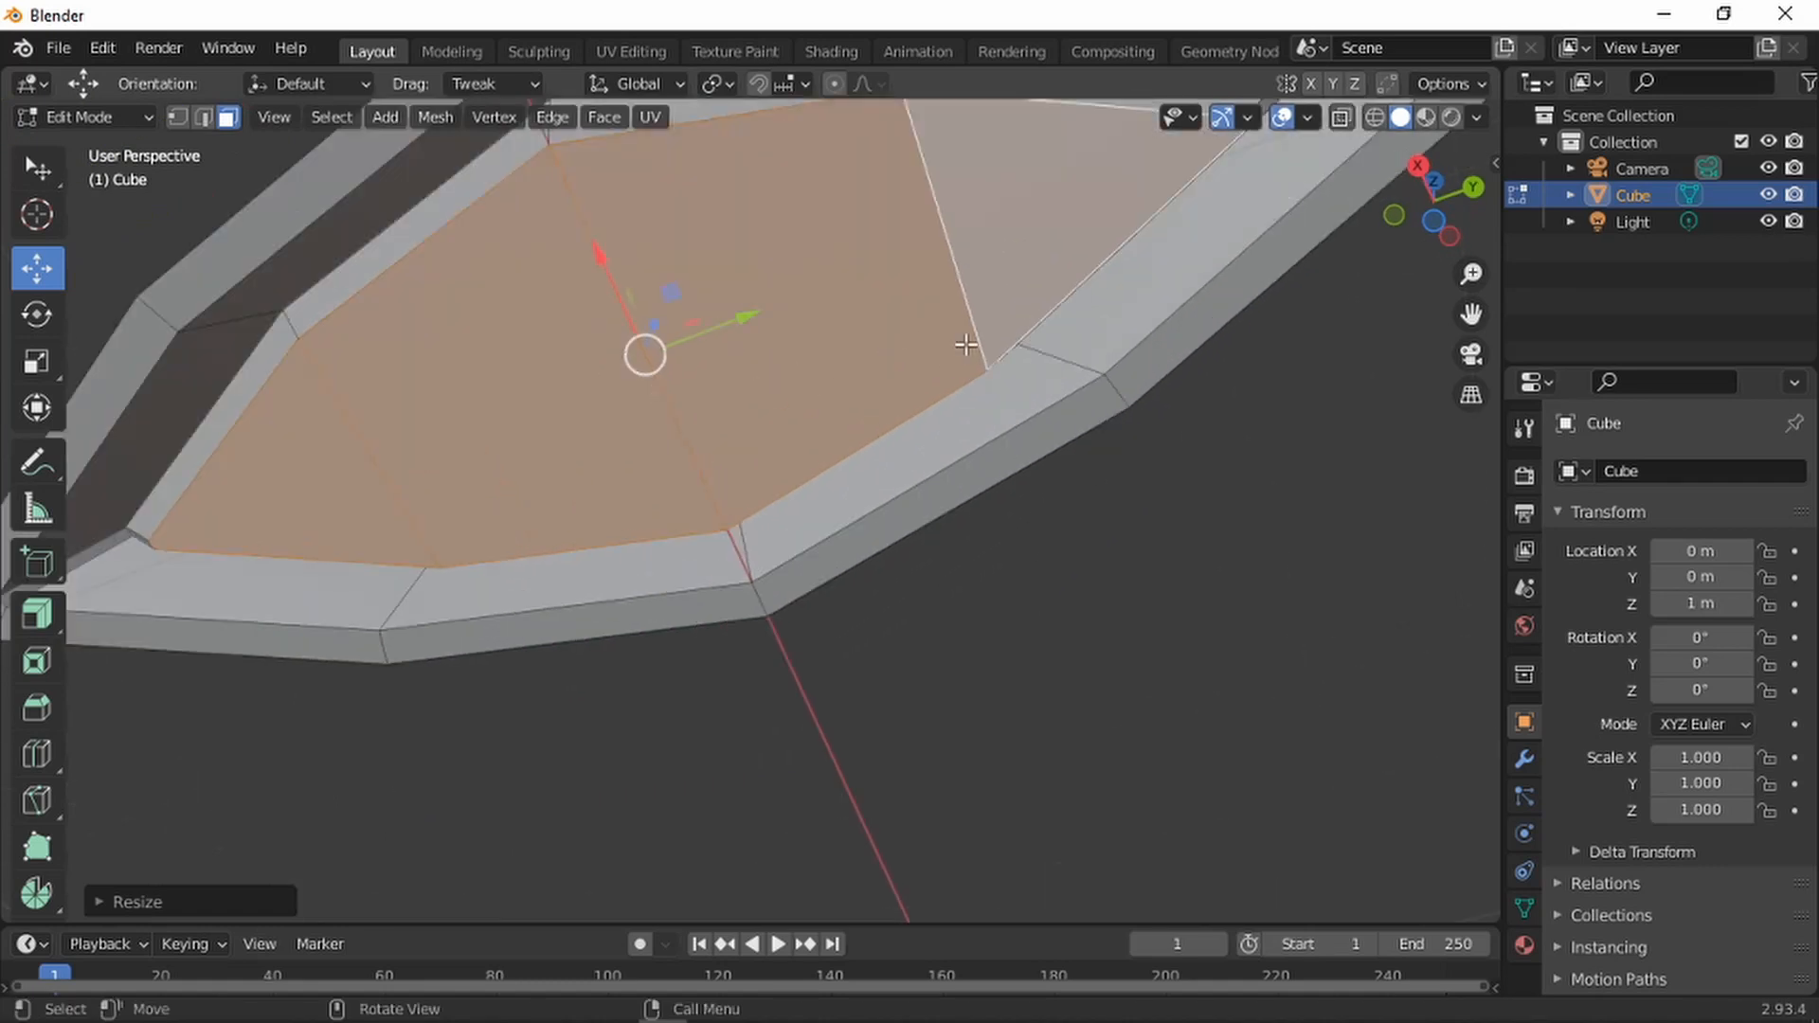
pyautogui.scroll(-2, 988, 370)
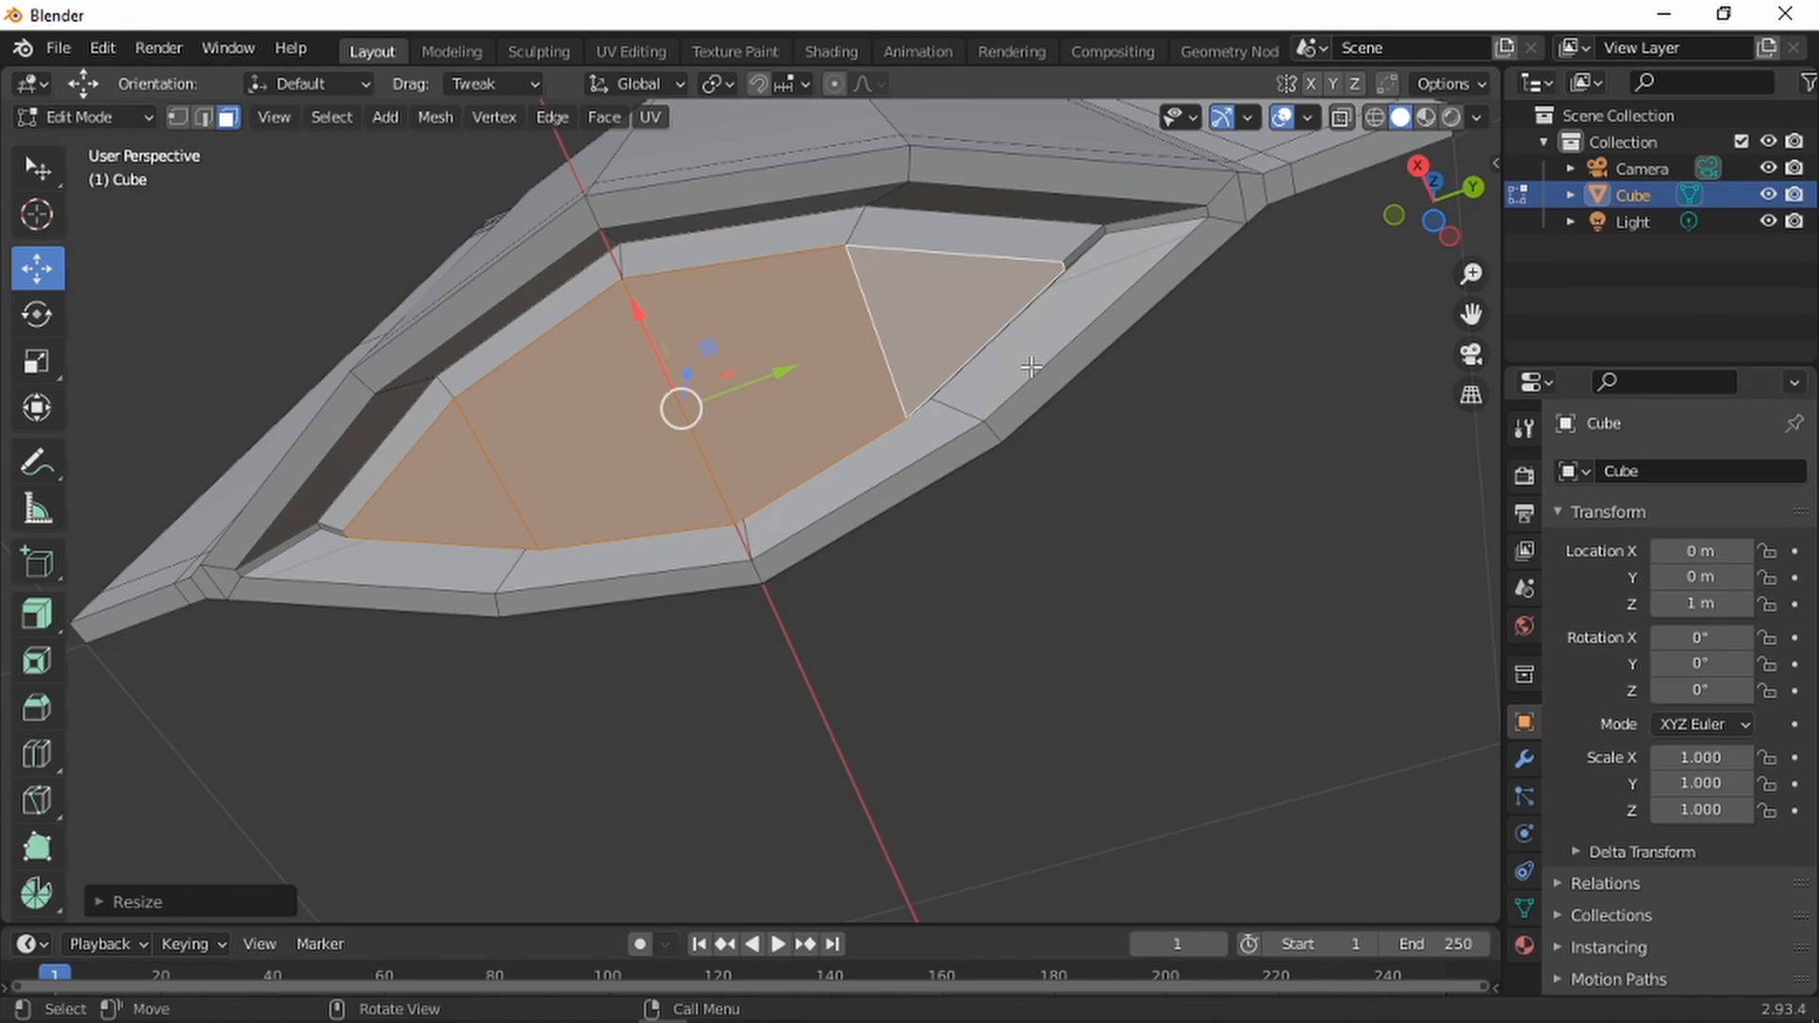
# Extrude the underside faces in place and scale them down to about 0.9, forming a narrow inner border
pyautogui.press('i')
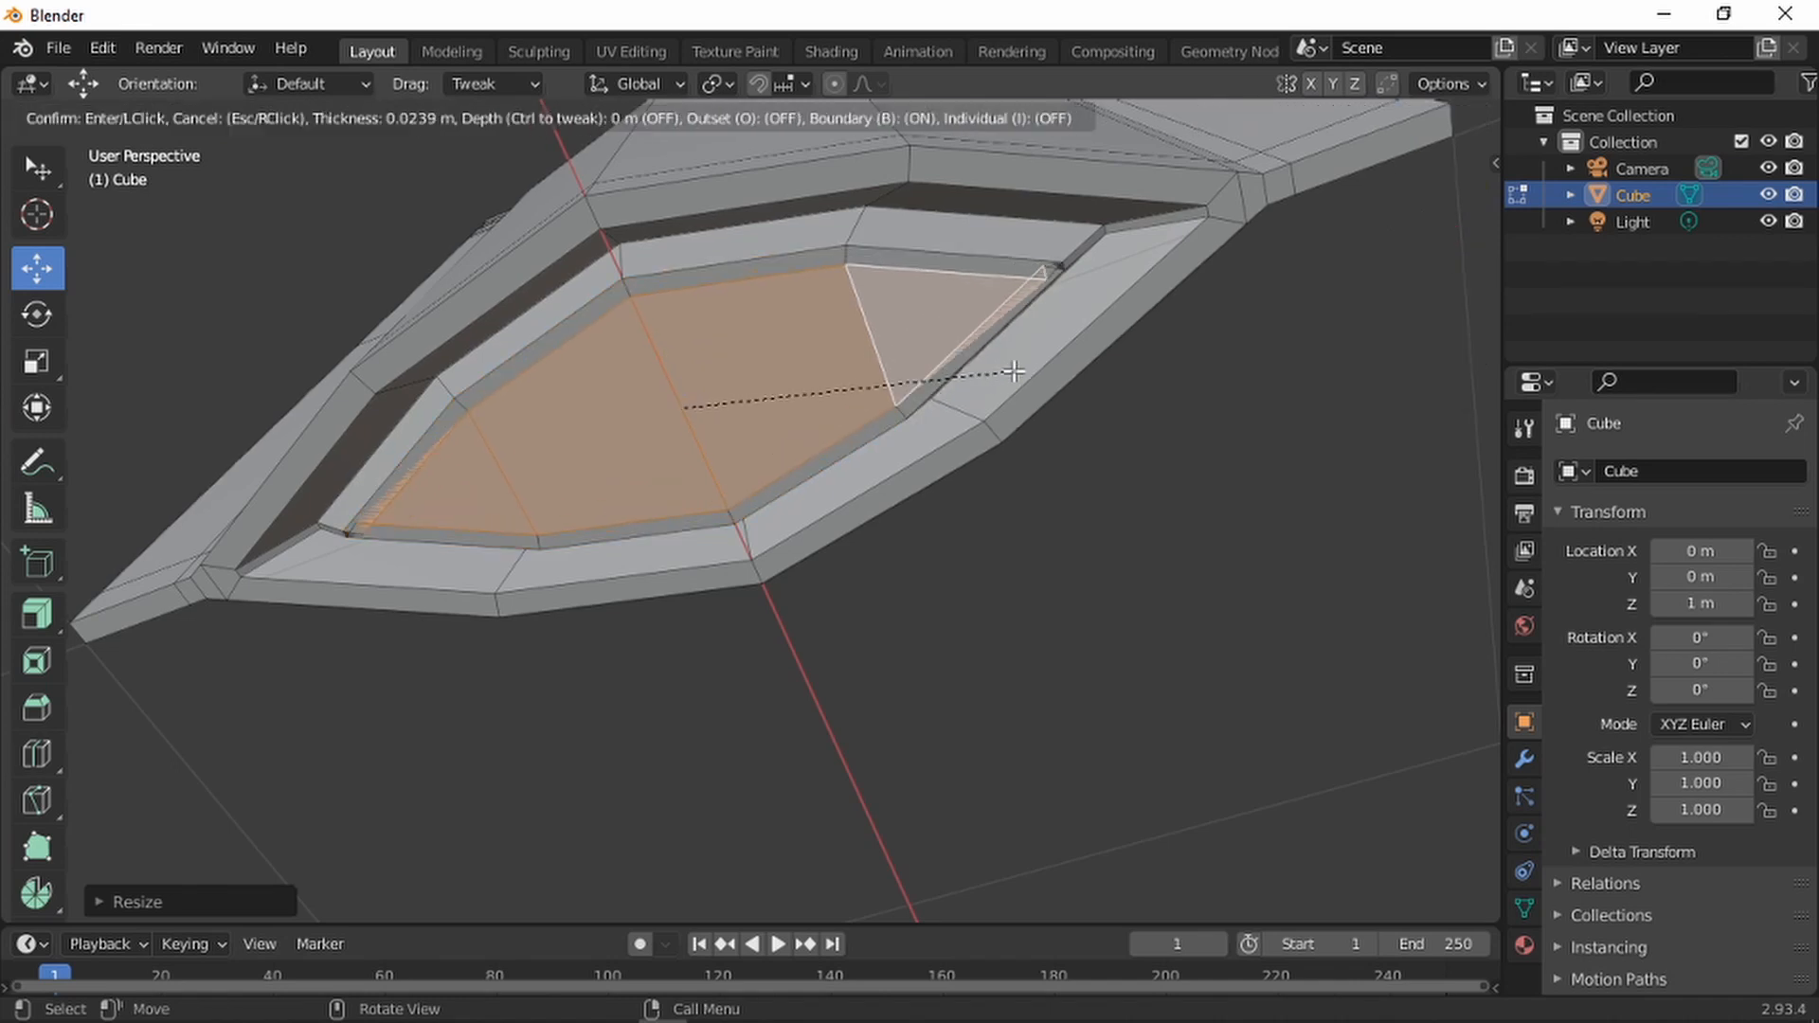
pyautogui.click(1000, 377)
pyautogui.scroll(3, 1015, 373)
pyautogui.keyDown('shift'); pyautogui.moveTo(1042, 269); pyautogui.dragTo(1015, 312, button='middle'); pyautogui.keyUp('shift')
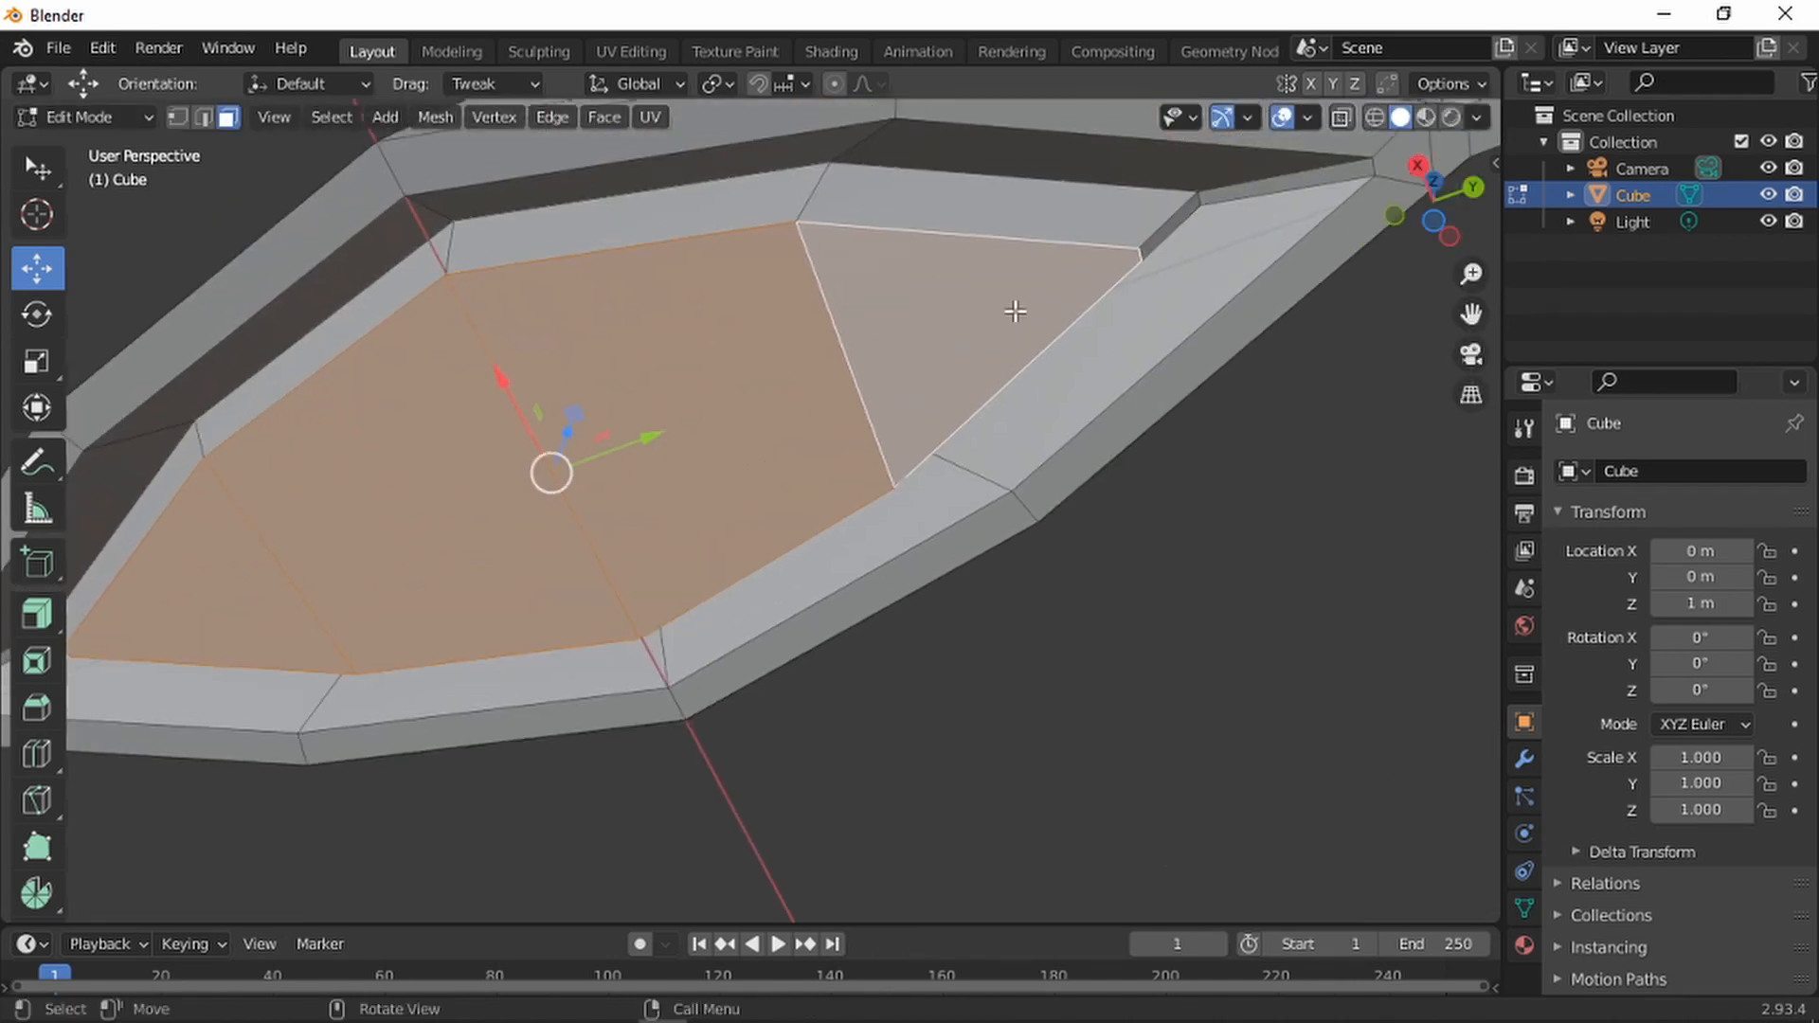
pyautogui.press('e')
pyautogui.rightClick(1046, 335)
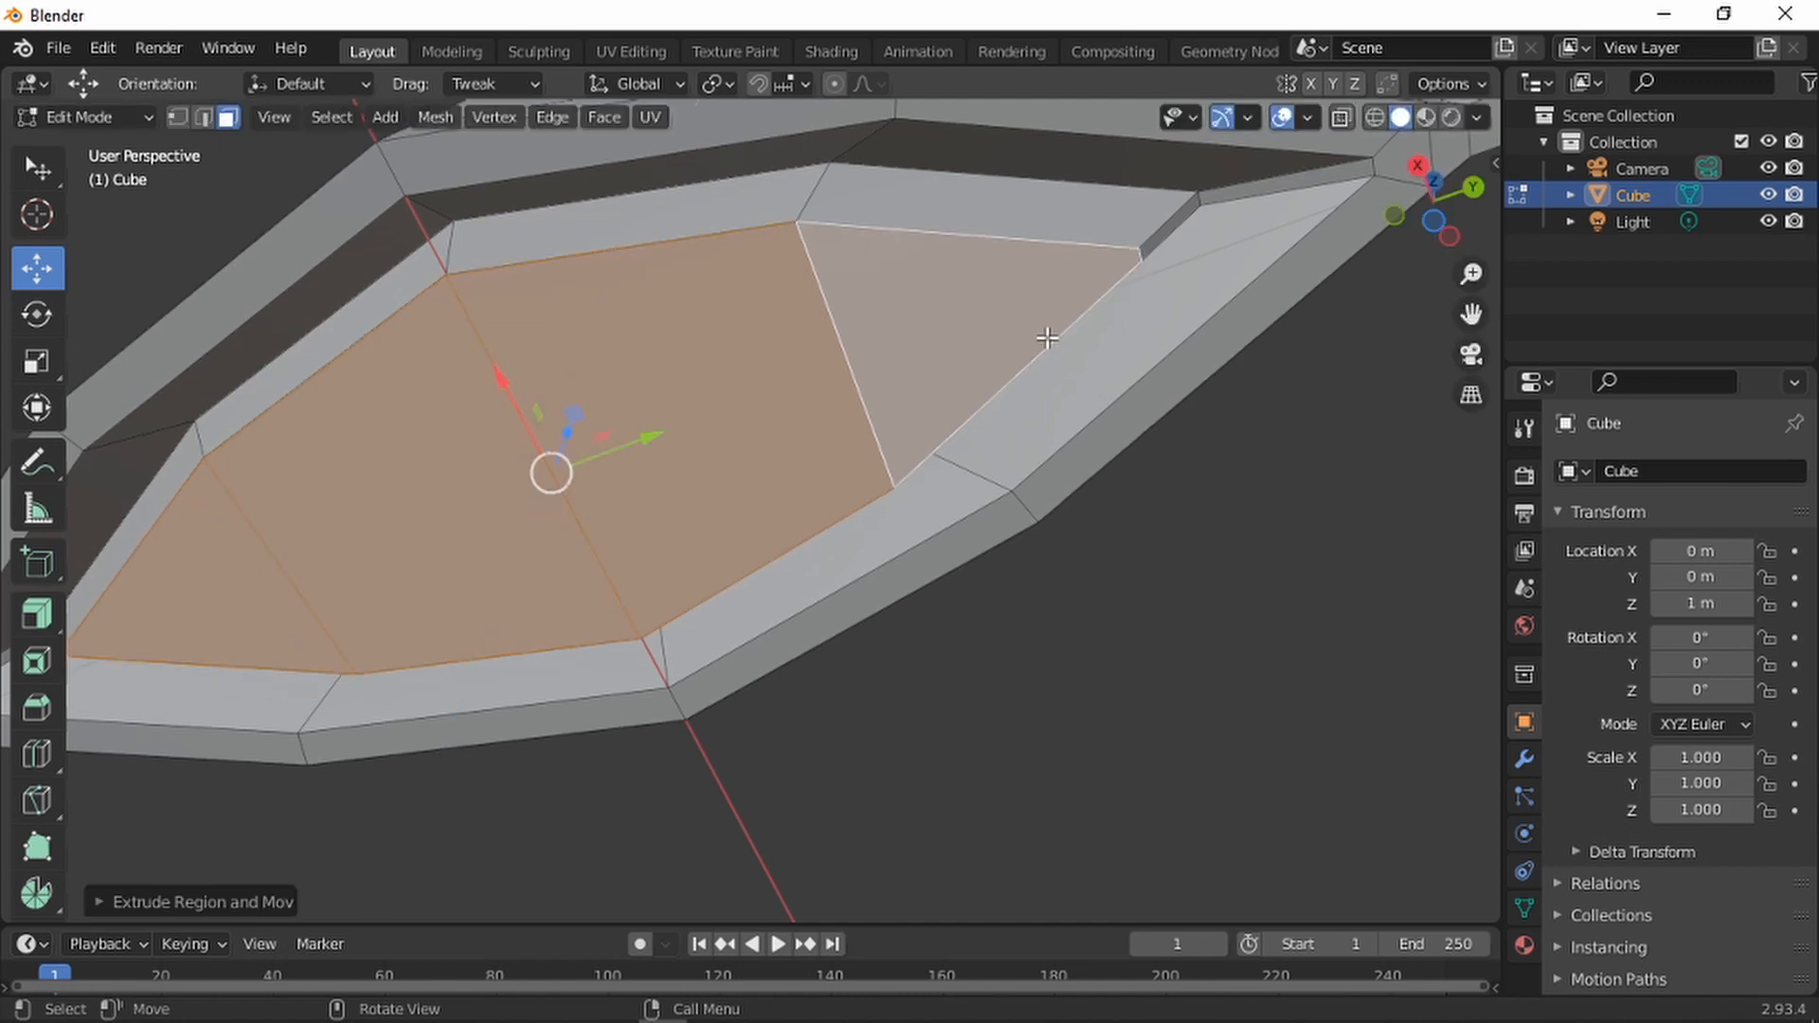
pyautogui.press('s')
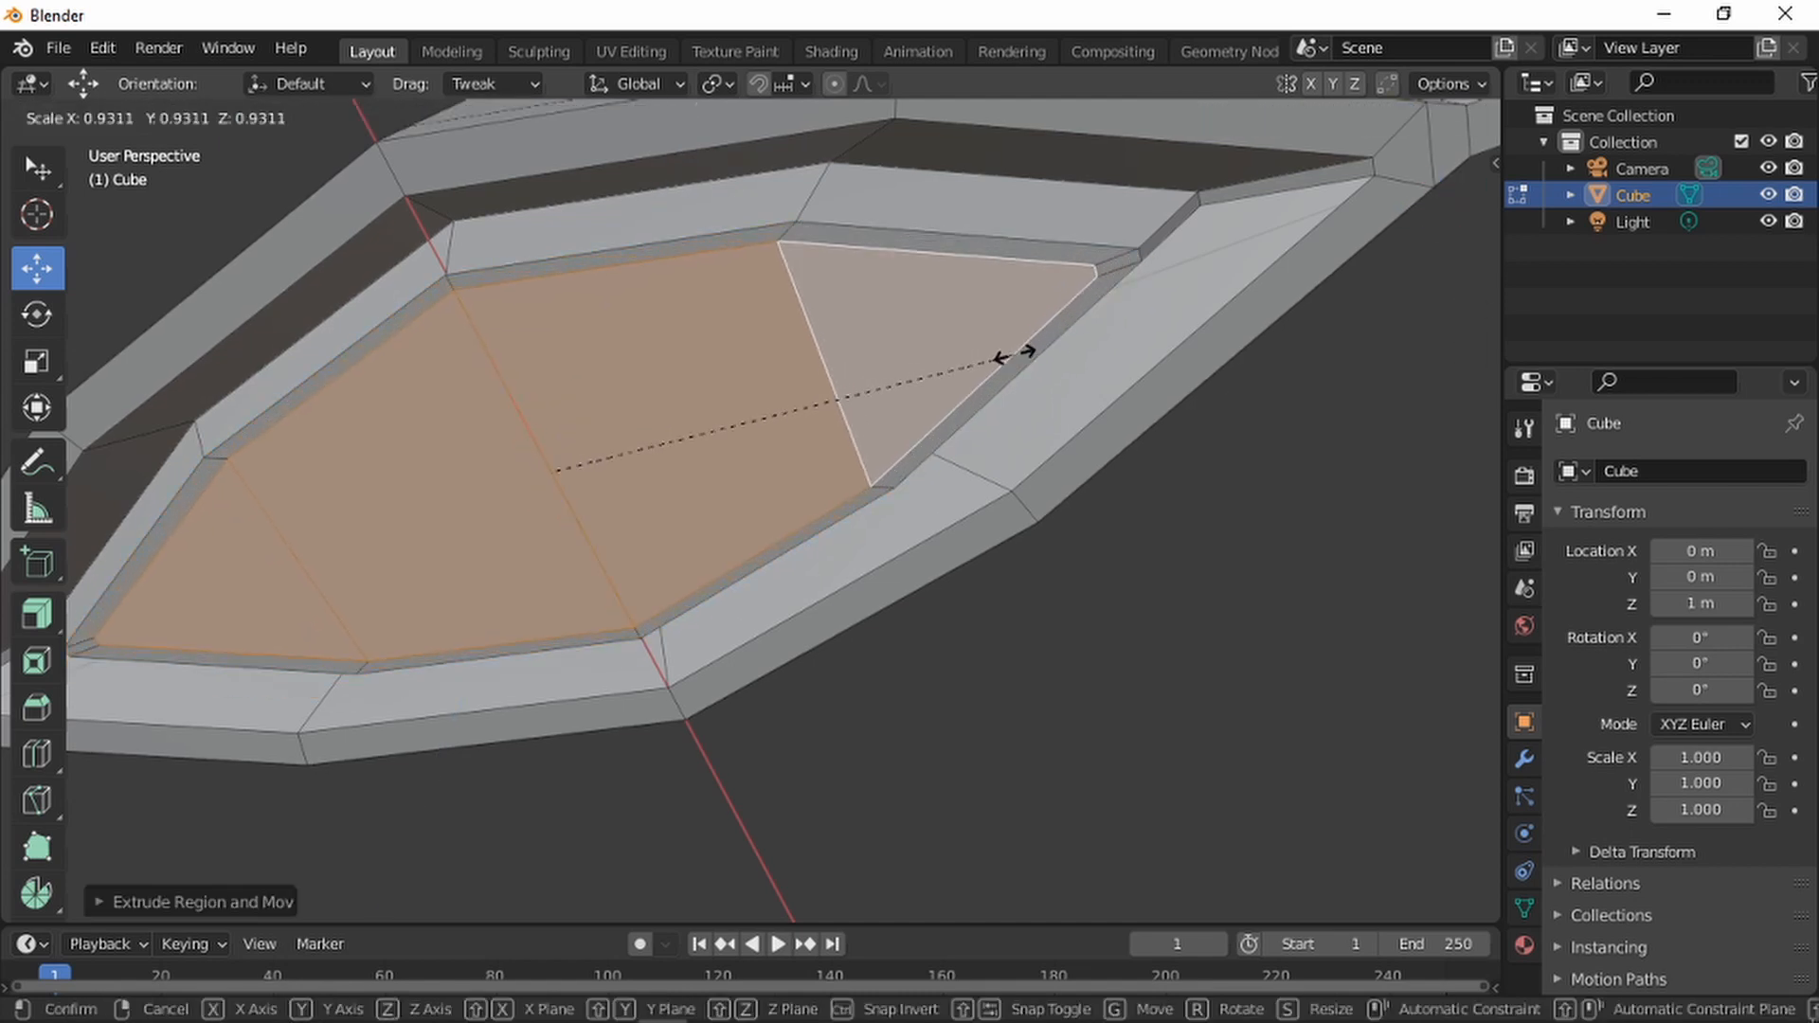
pyautogui.click(994, 360)
pyautogui.scroll(-6, 985, 363)
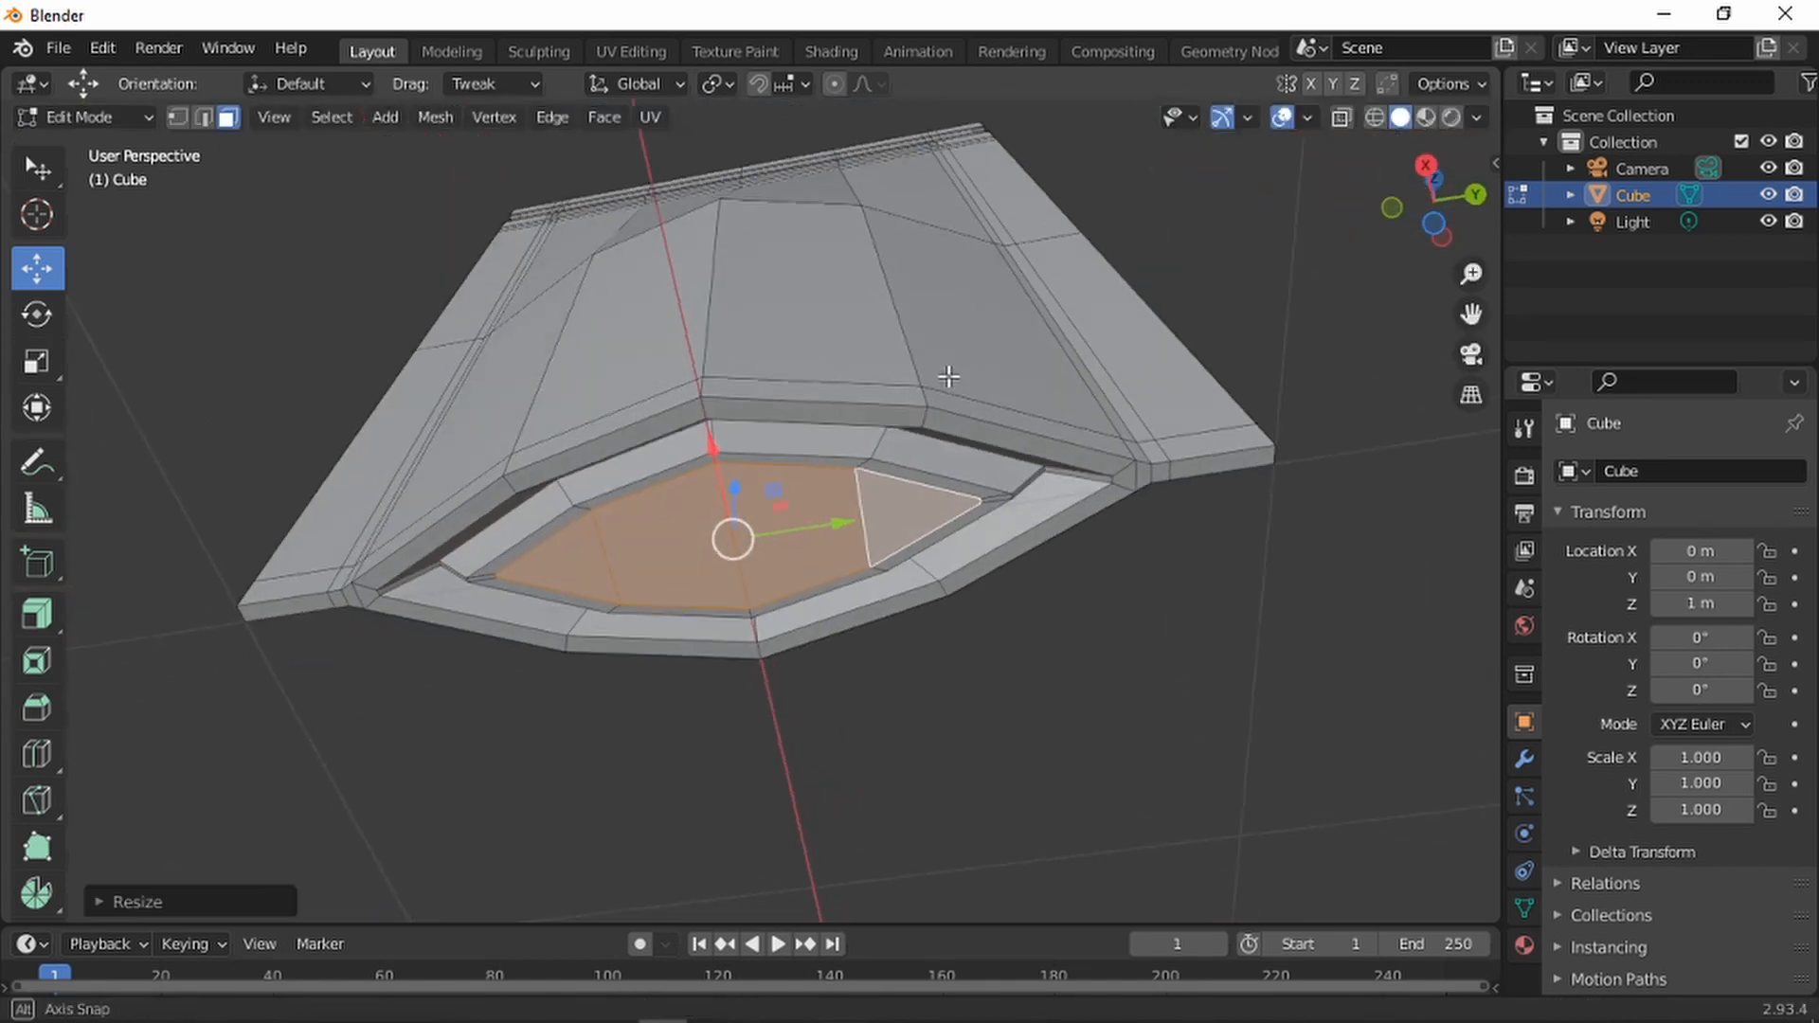
# Deselect the underside faces, view the panel from the right side and save the file as Pouch.blend
pyautogui.click(1144, 281)
pyautogui.moveTo(986, 394); pyautogui.dragTo(796, 142, button='middle')
pyautogui.moveTo(643, 358); pyautogui.dragTo(784, 601, button='middle')
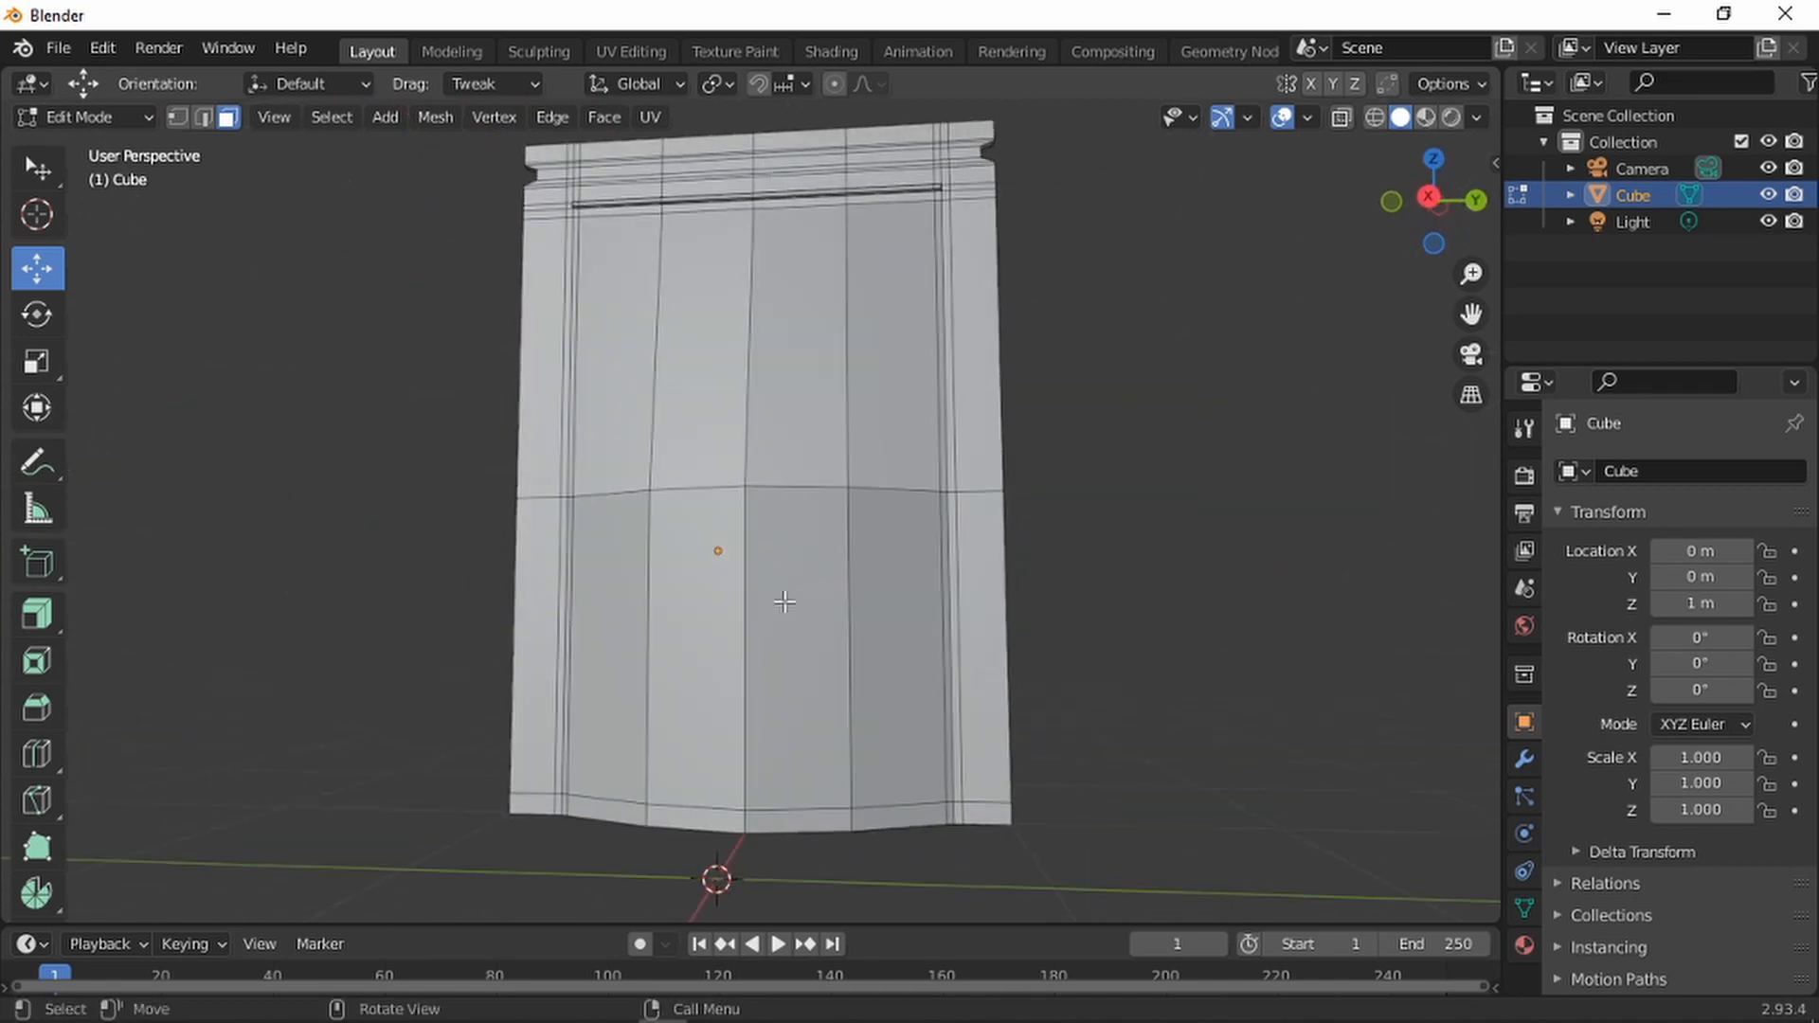
pyautogui.click(1429, 197)
pyautogui.hotkey('ctrl', 's')
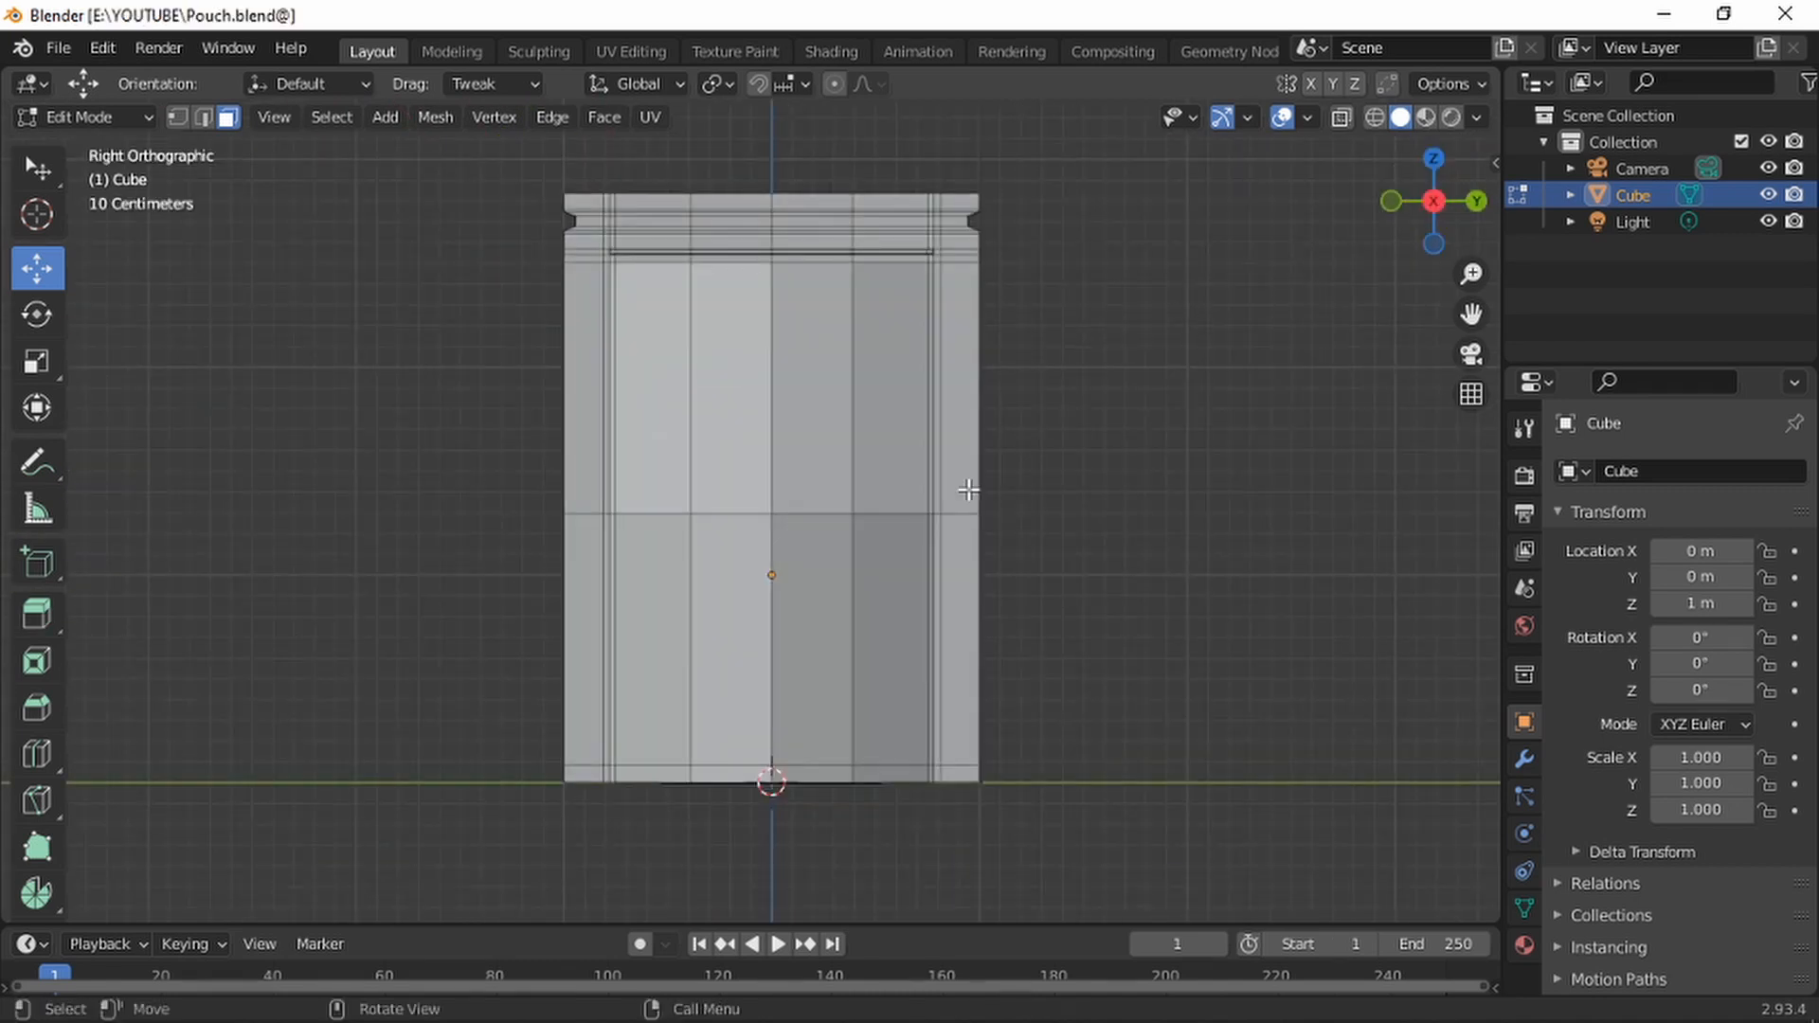
# Select the short thickness edges at the panel's two outer top corners in edge select mode
pyautogui.scroll(-1, 921, 346)
pyautogui.moveTo(920, 345); pyautogui.dragTo(748, 478, button='middle')
pyautogui.scroll(3, 744, 379)
pyautogui.scroll(3, 672, 327)
pyautogui.keyDown('shift'); pyautogui.moveTo(673, 327); pyautogui.dragTo(694, 423, button='middle'); pyautogui.keyUp('shift')
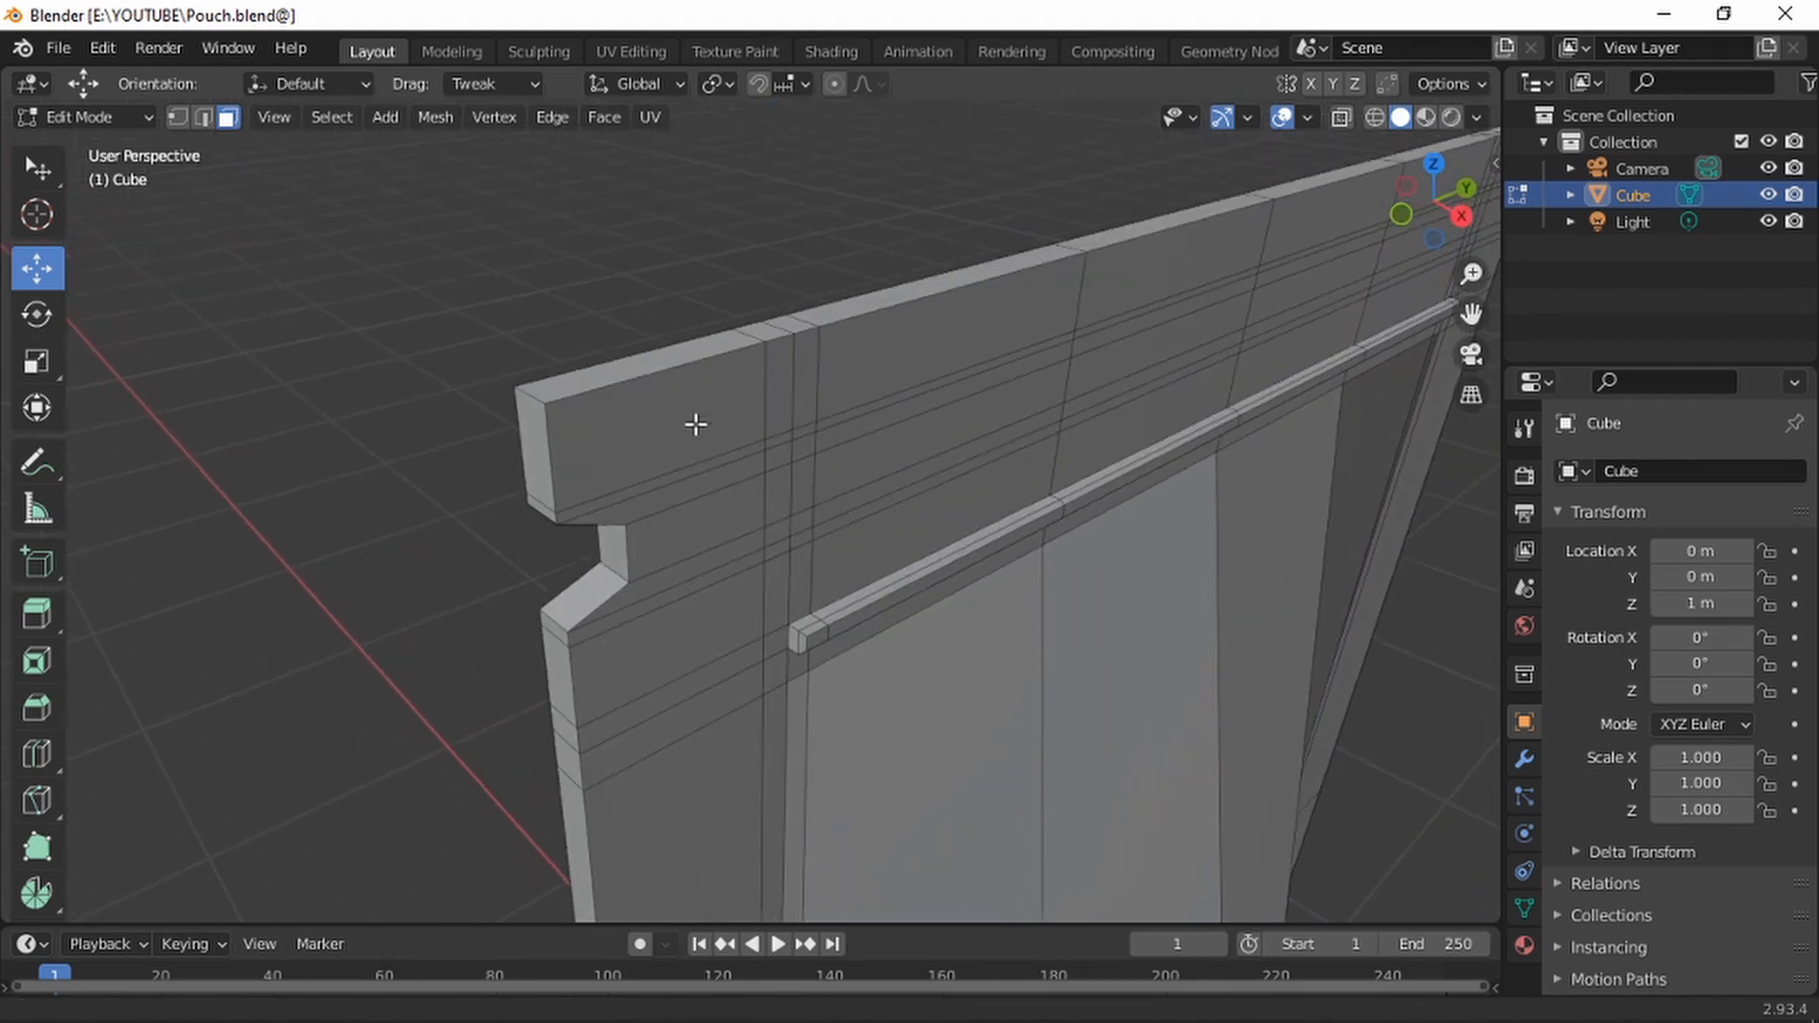
pyautogui.moveTo(356, 186); pyautogui.dragTo(370, 211, button='middle')
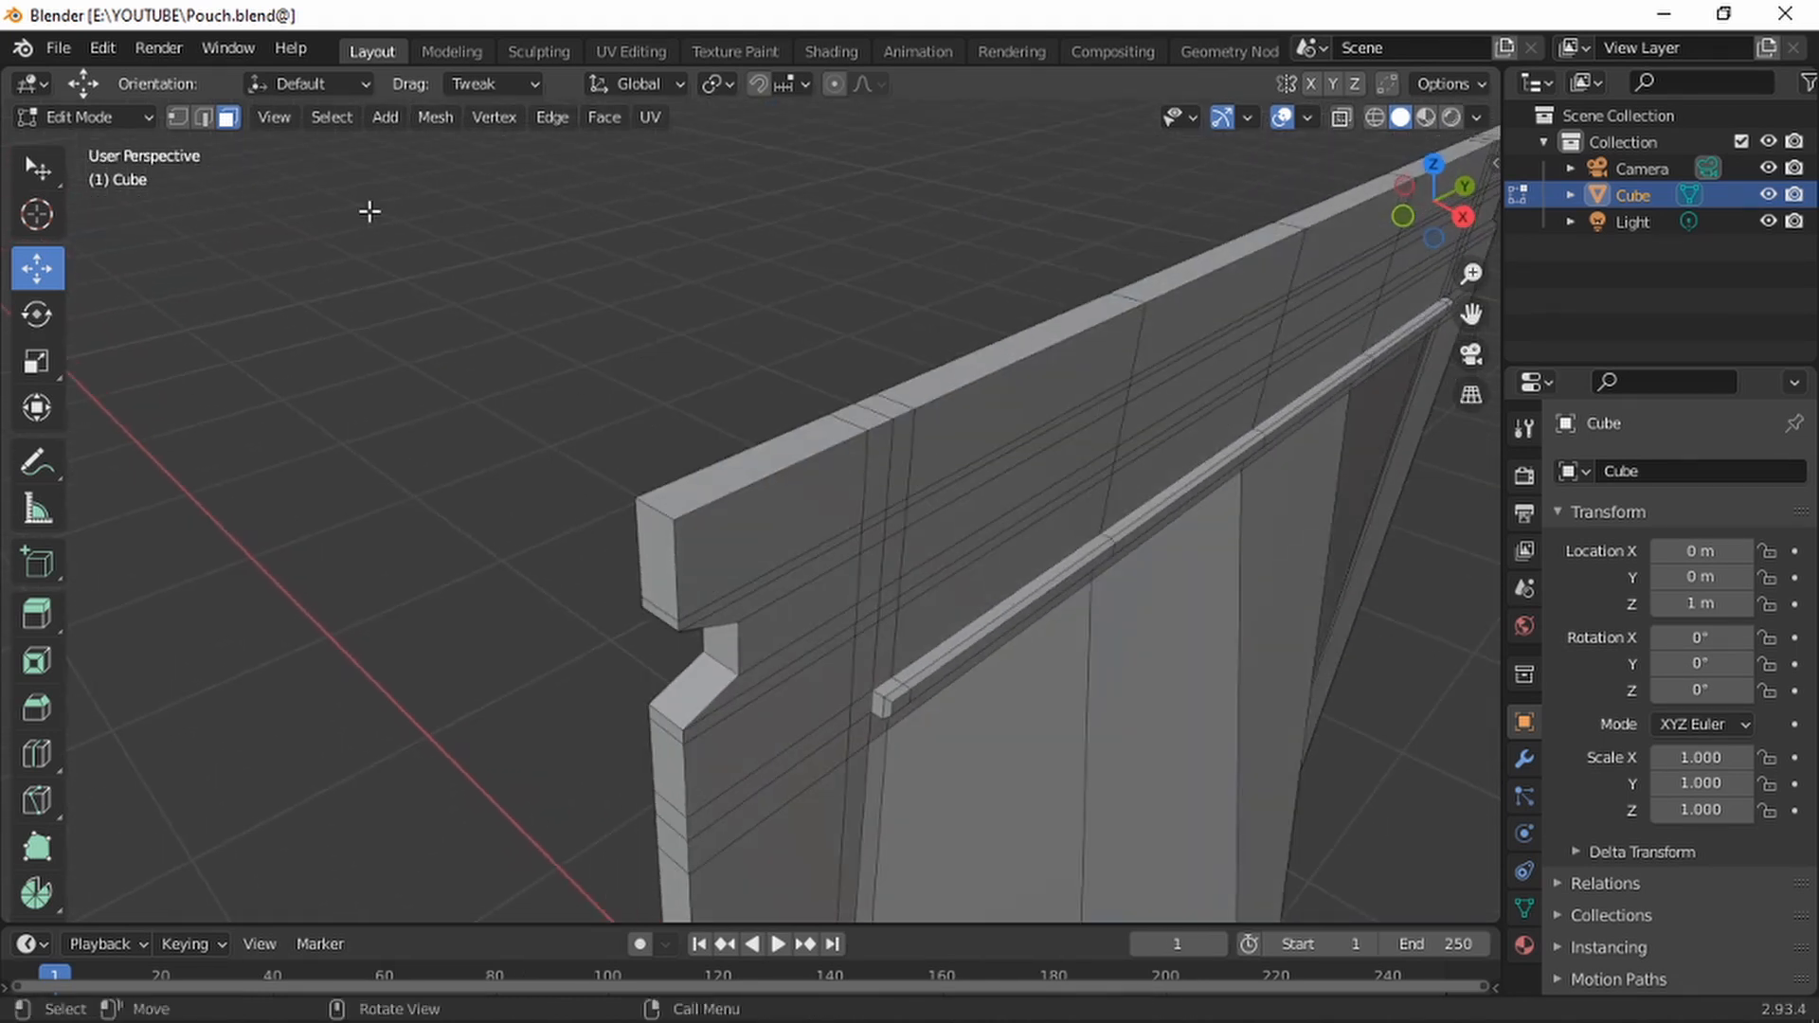
pyautogui.click(203, 116)
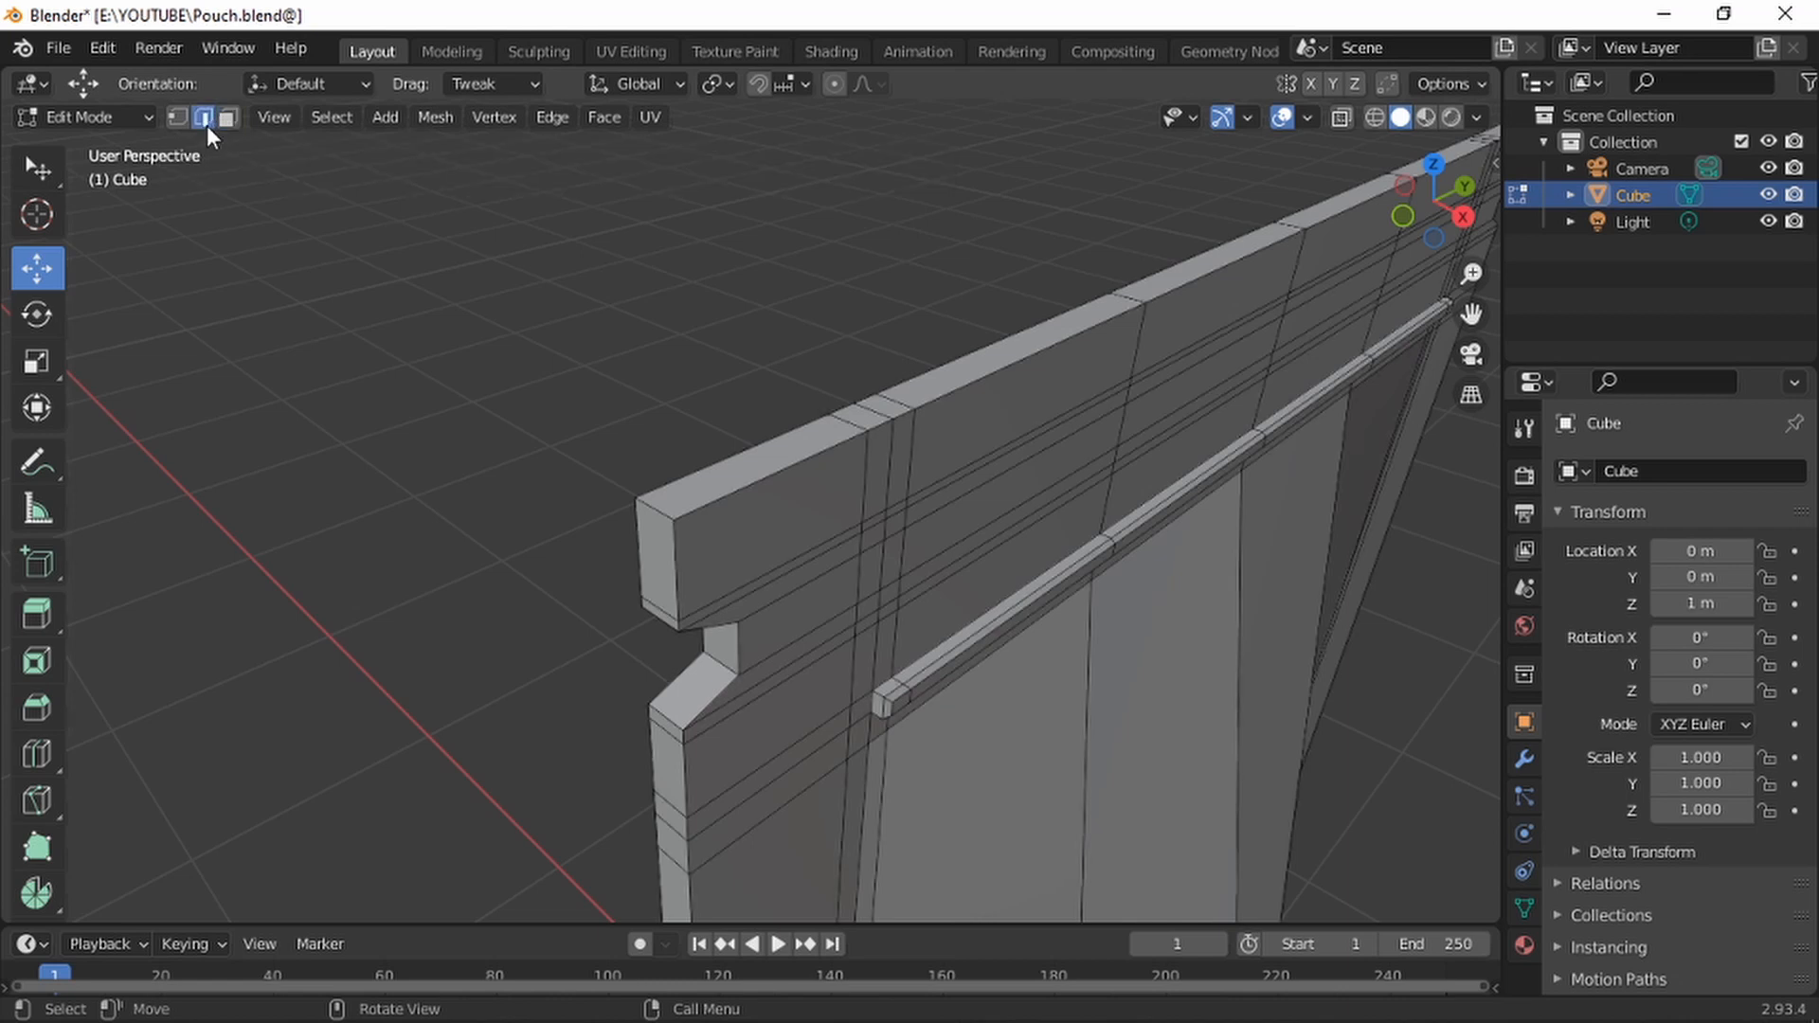
pyautogui.click(654, 510)
pyautogui.moveTo(698, 519); pyautogui.dragTo(766, 345, button='middle')
pyautogui.scroll(4, 621, 292)
pyautogui.keyDown('shift'); pyautogui.moveTo(622, 292); pyautogui.dragTo(620, 459, button='middle'); pyautogui.keyUp('shift')
pyautogui.scroll(-3, 644, 379)
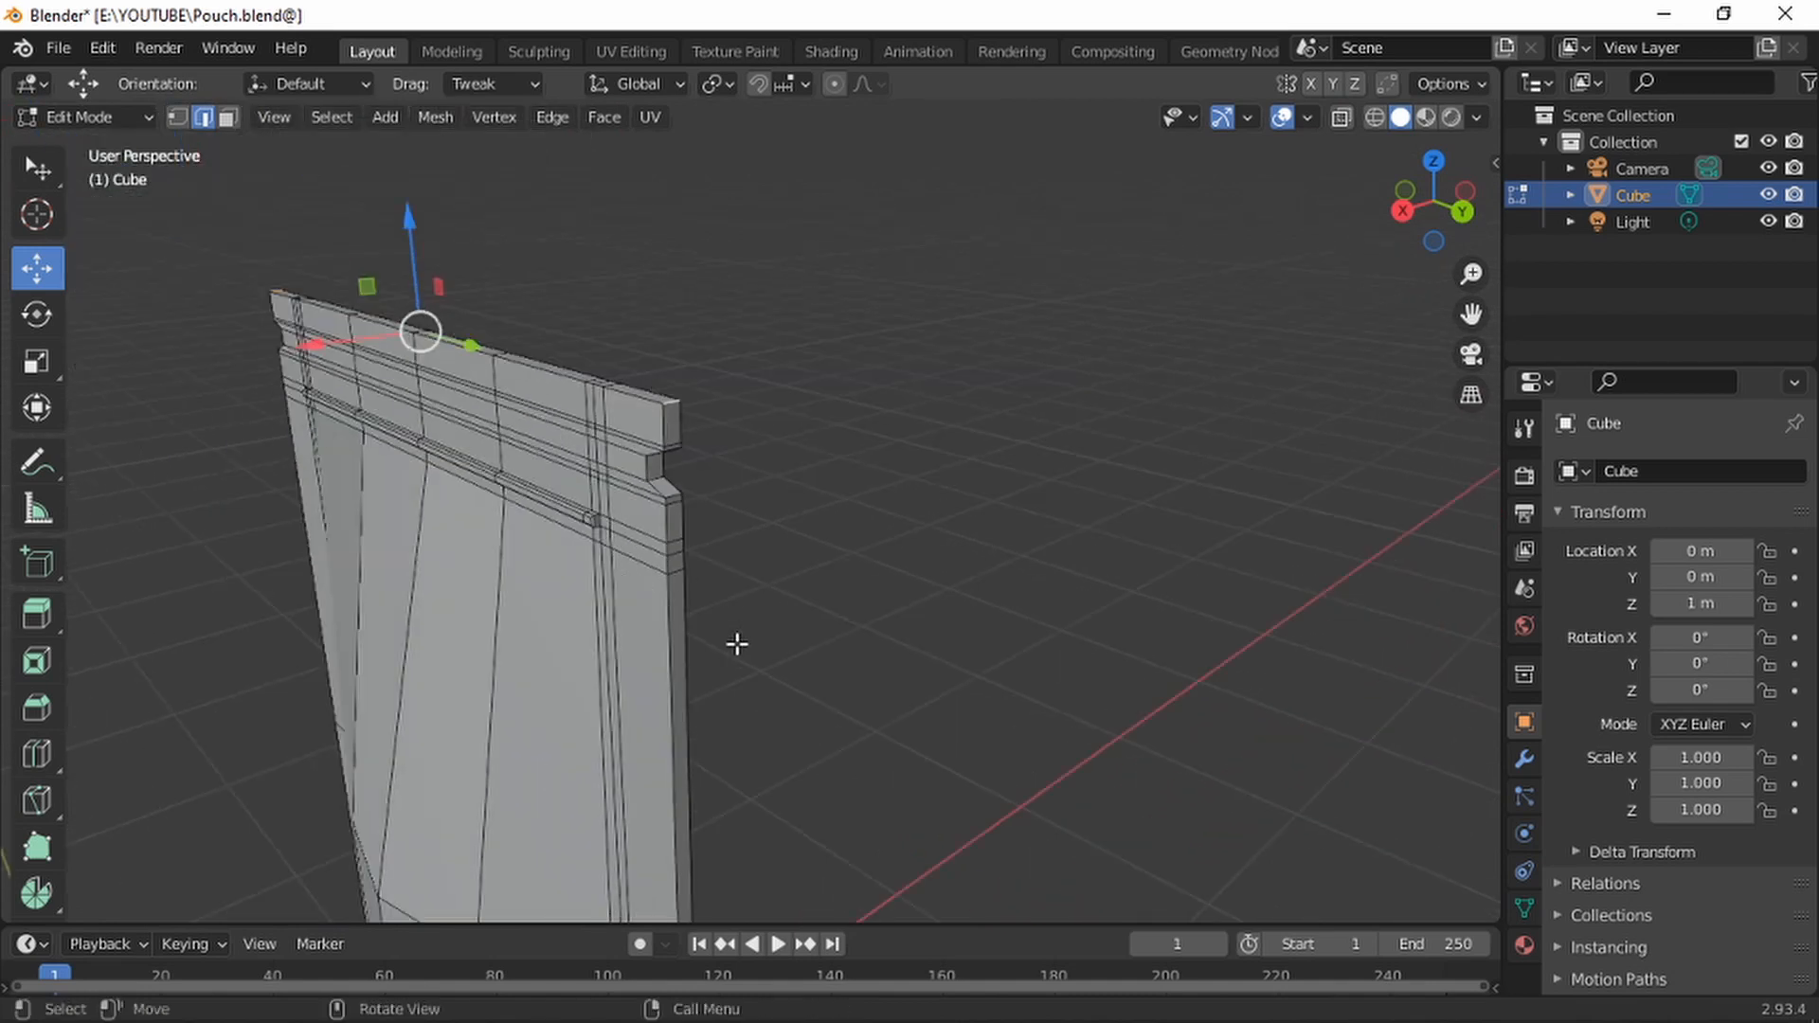
# Add the short thickness edges at the panel's two outer bottom corners to the selection
pyautogui.moveTo(737, 643); pyautogui.dragTo(754, 436, button='middle')
pyautogui.scroll(-2, 754, 464)
pyautogui.keyDown('shift'); pyautogui.moveTo(815, 757); pyautogui.dragTo(810, 813, button='middle'); pyautogui.keyUp('shift')
pyautogui.keyDown('shift'); pyautogui.click(760, 800); pyautogui.keyUp('shift')
pyautogui.moveTo(964, 550); pyautogui.dragTo(963, 675, button='middle')
pyautogui.scroll(4, 845, 379)
pyautogui.keyDown('shift'); pyautogui.moveTo(845, 376); pyautogui.dragTo(686, 480, button='middle'); pyautogui.keyUp('shift')
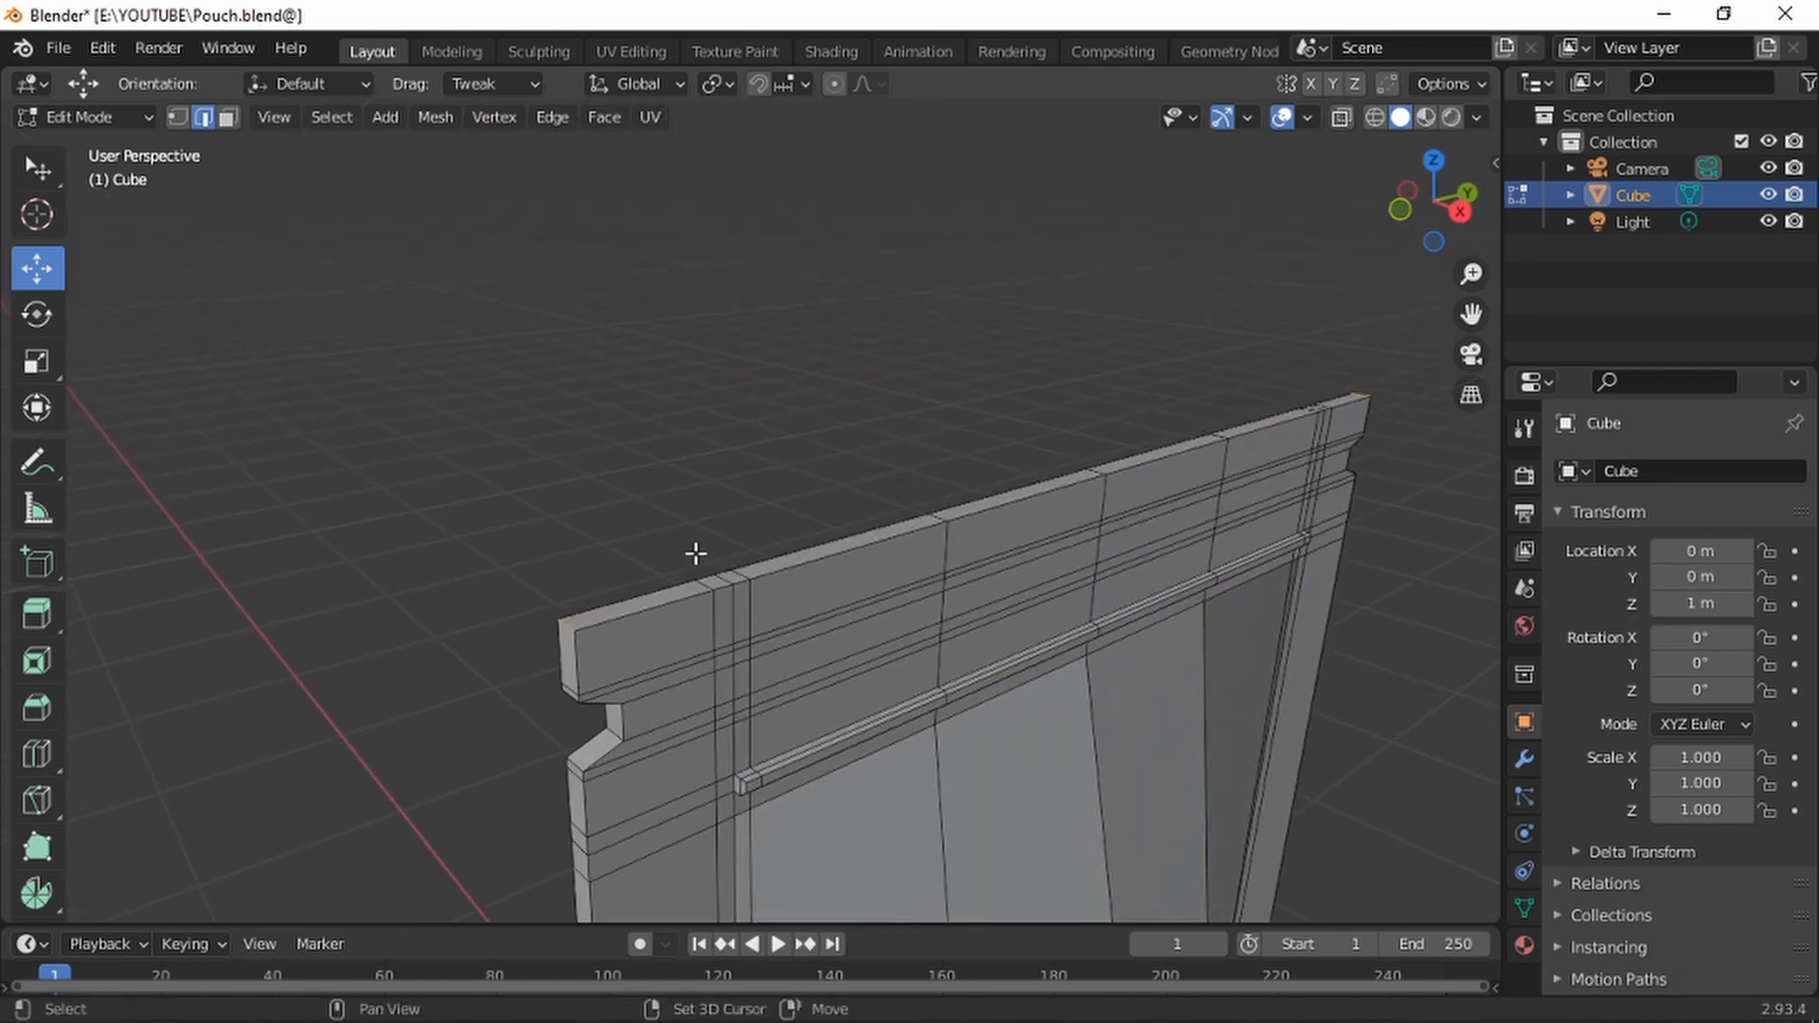
pyautogui.keyDown('shift'); pyautogui.moveTo(696, 553); pyautogui.dragTo(698, 483, button='middle'); pyautogui.keyUp('shift')
pyautogui.scroll(2, 580, 527)
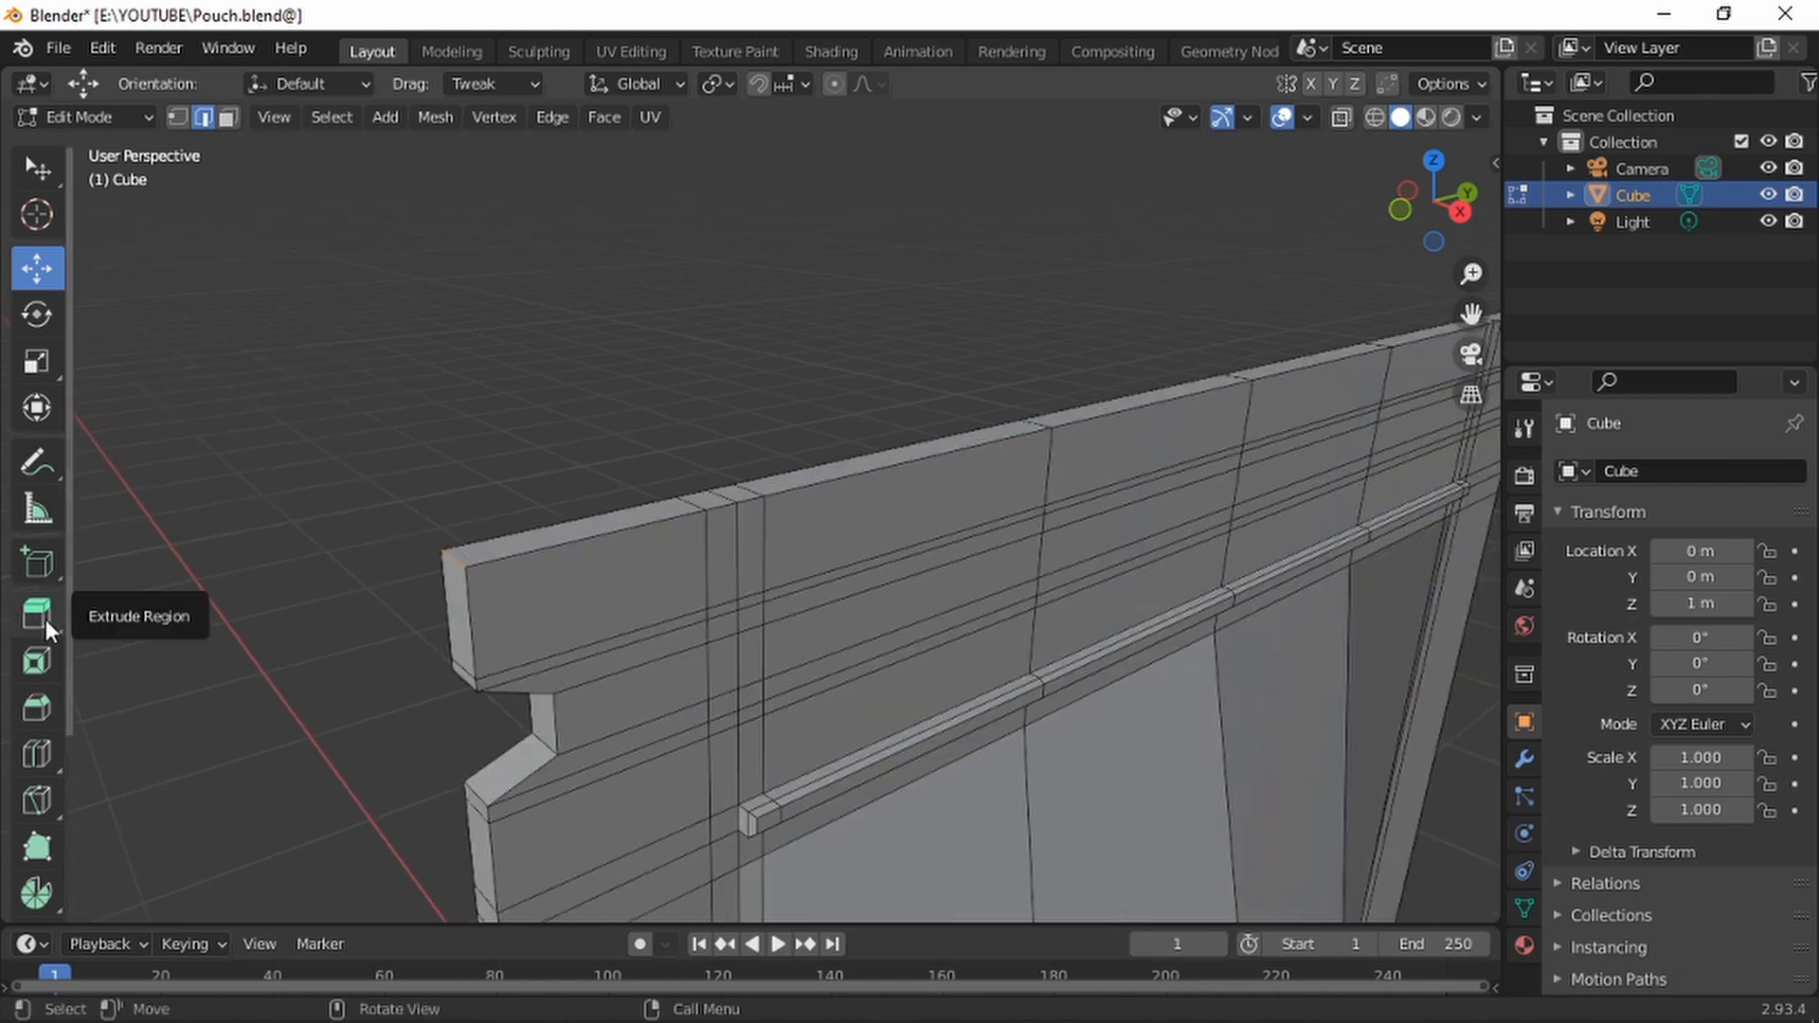
# Bevel the selected outer corner edges slightly with a single segment
pyautogui.click(37, 708)
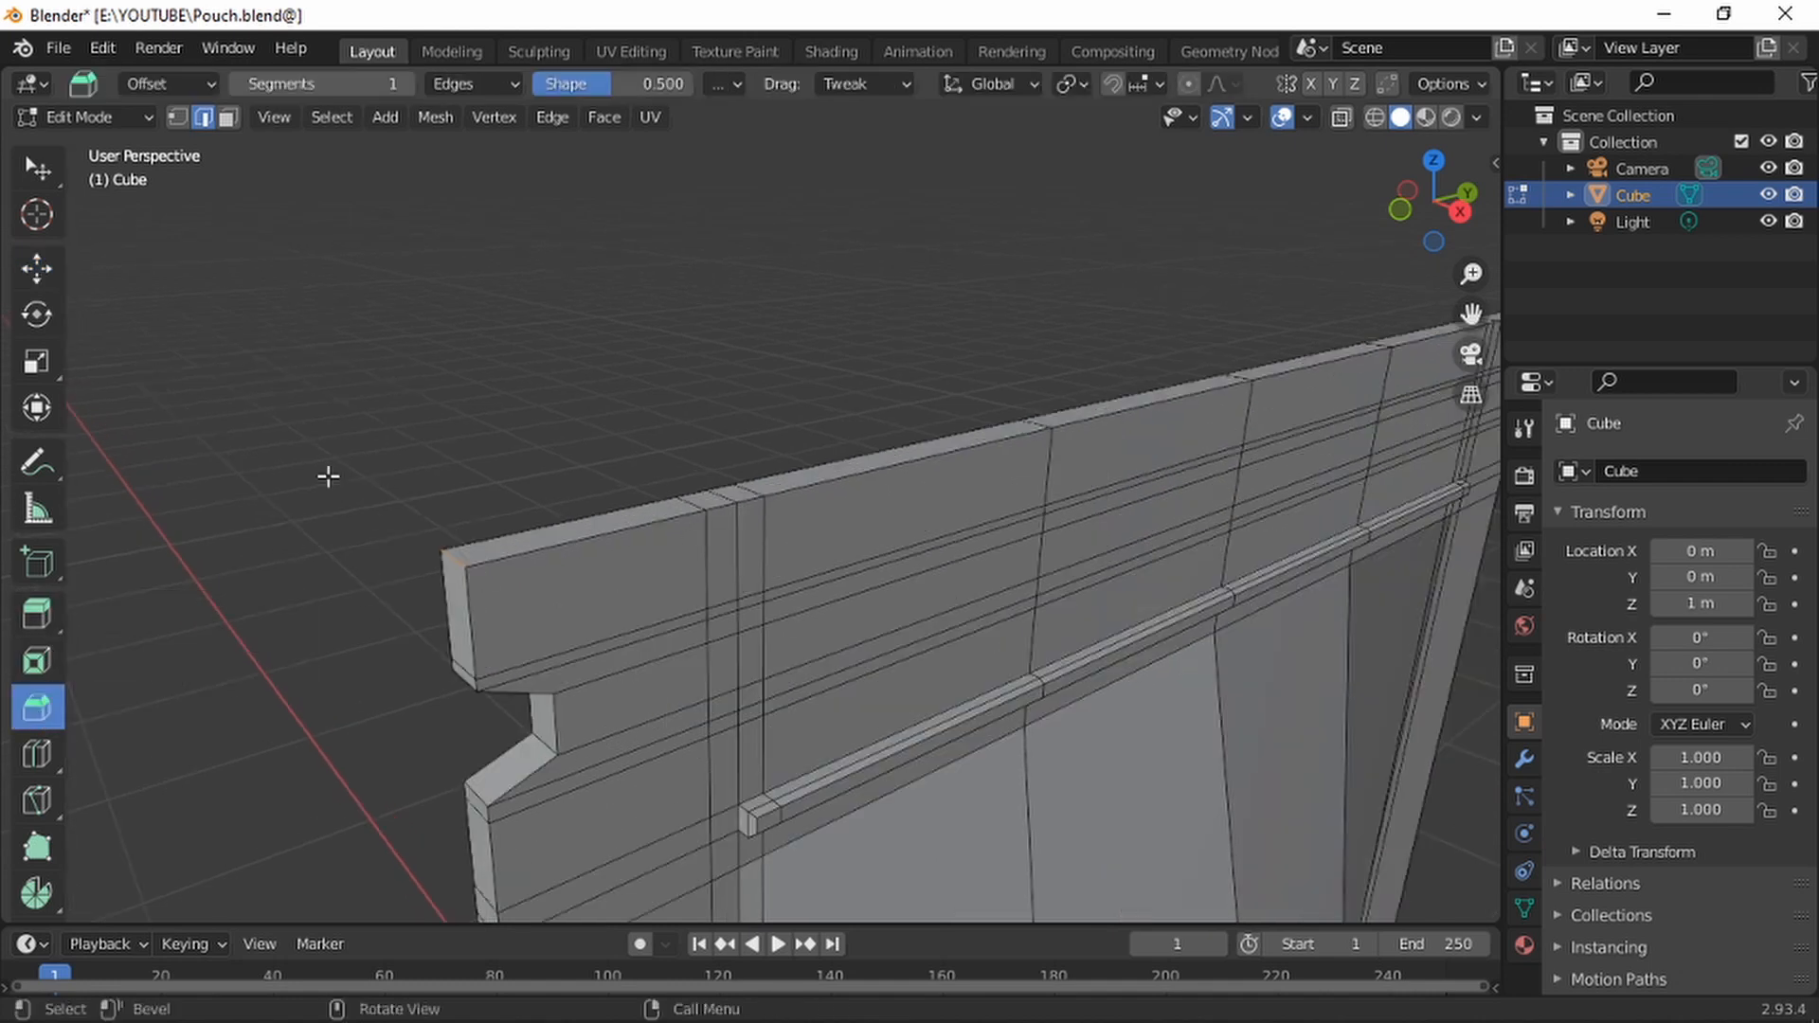
pyautogui.scroll(-5, 510, 442)
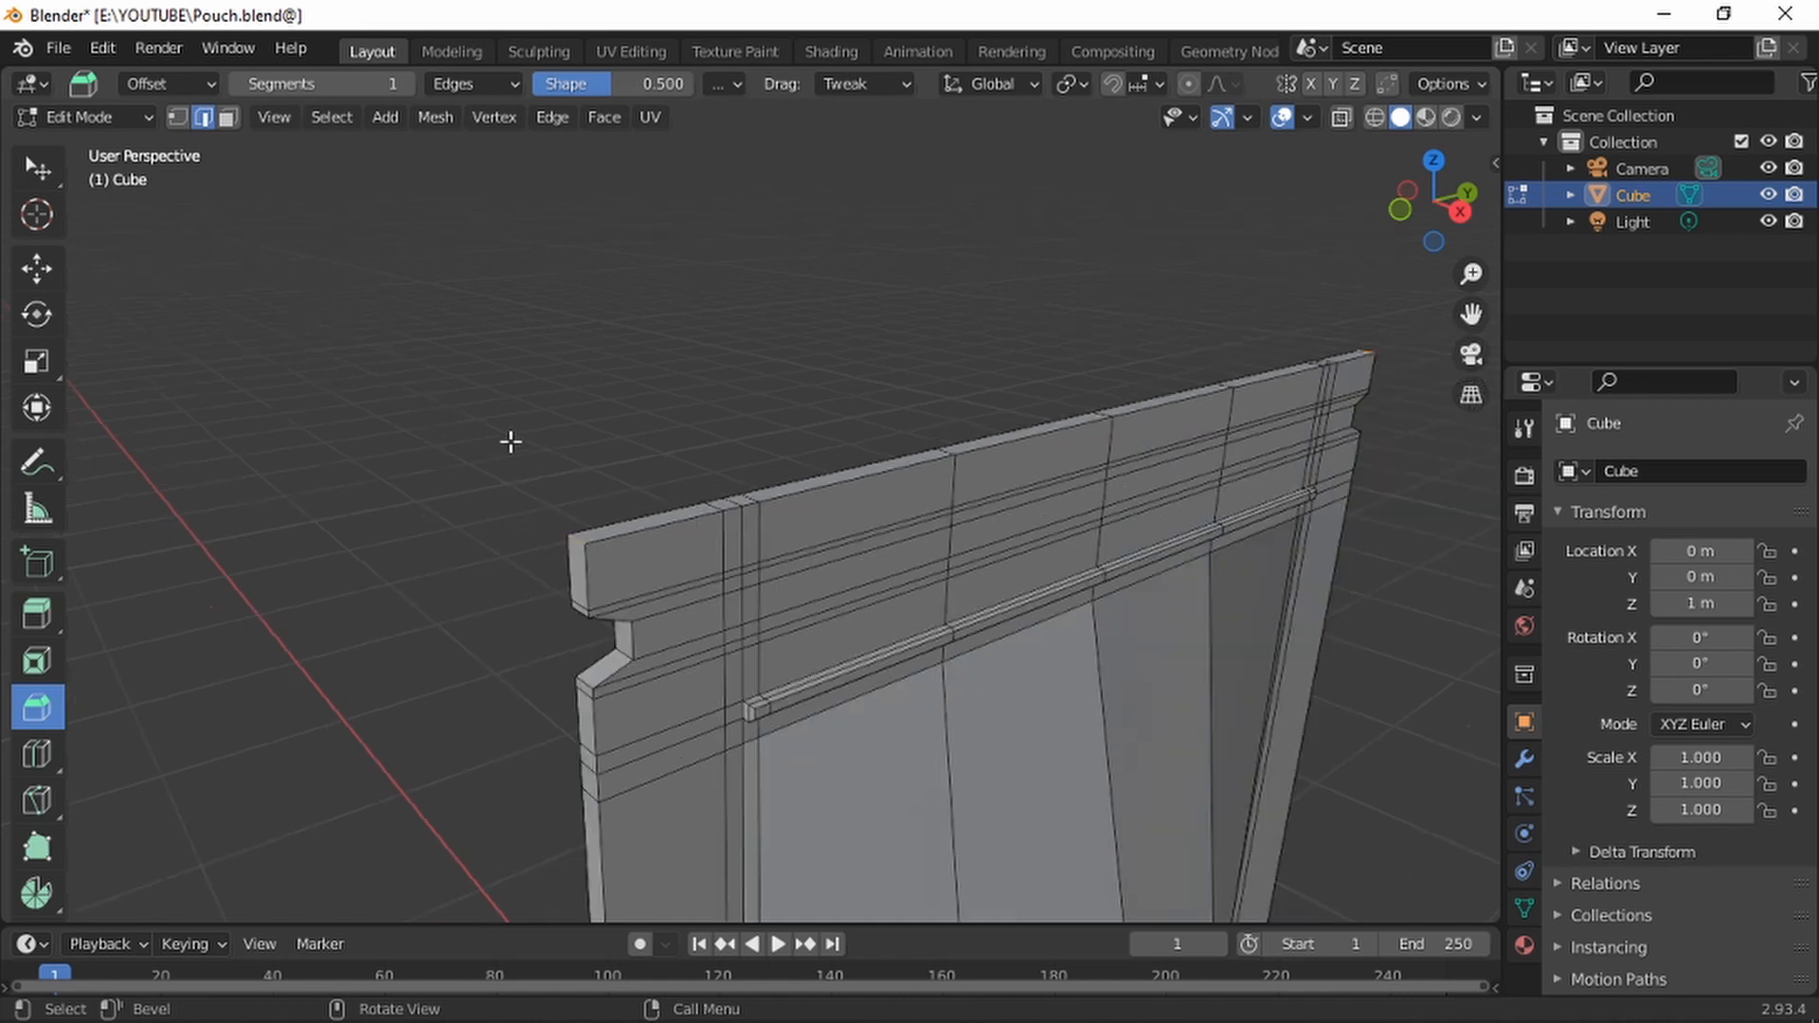
pyautogui.keyDown('shift'); pyautogui.moveTo(886, 513); pyautogui.dragTo(874, 371, button='middle'); pyautogui.keyUp('shift')
pyautogui.moveTo(845, 779); pyautogui.dragTo(829, 760)
pyautogui.scroll(-3, 751, 442)
pyautogui.moveTo(751, 442); pyautogui.dragTo(910, 581, button='middle')
pyautogui.keyDown('shift'); pyautogui.moveTo(604, 405); pyautogui.dragTo(645, 444, button='middle'); pyautogui.keyUp('shift')
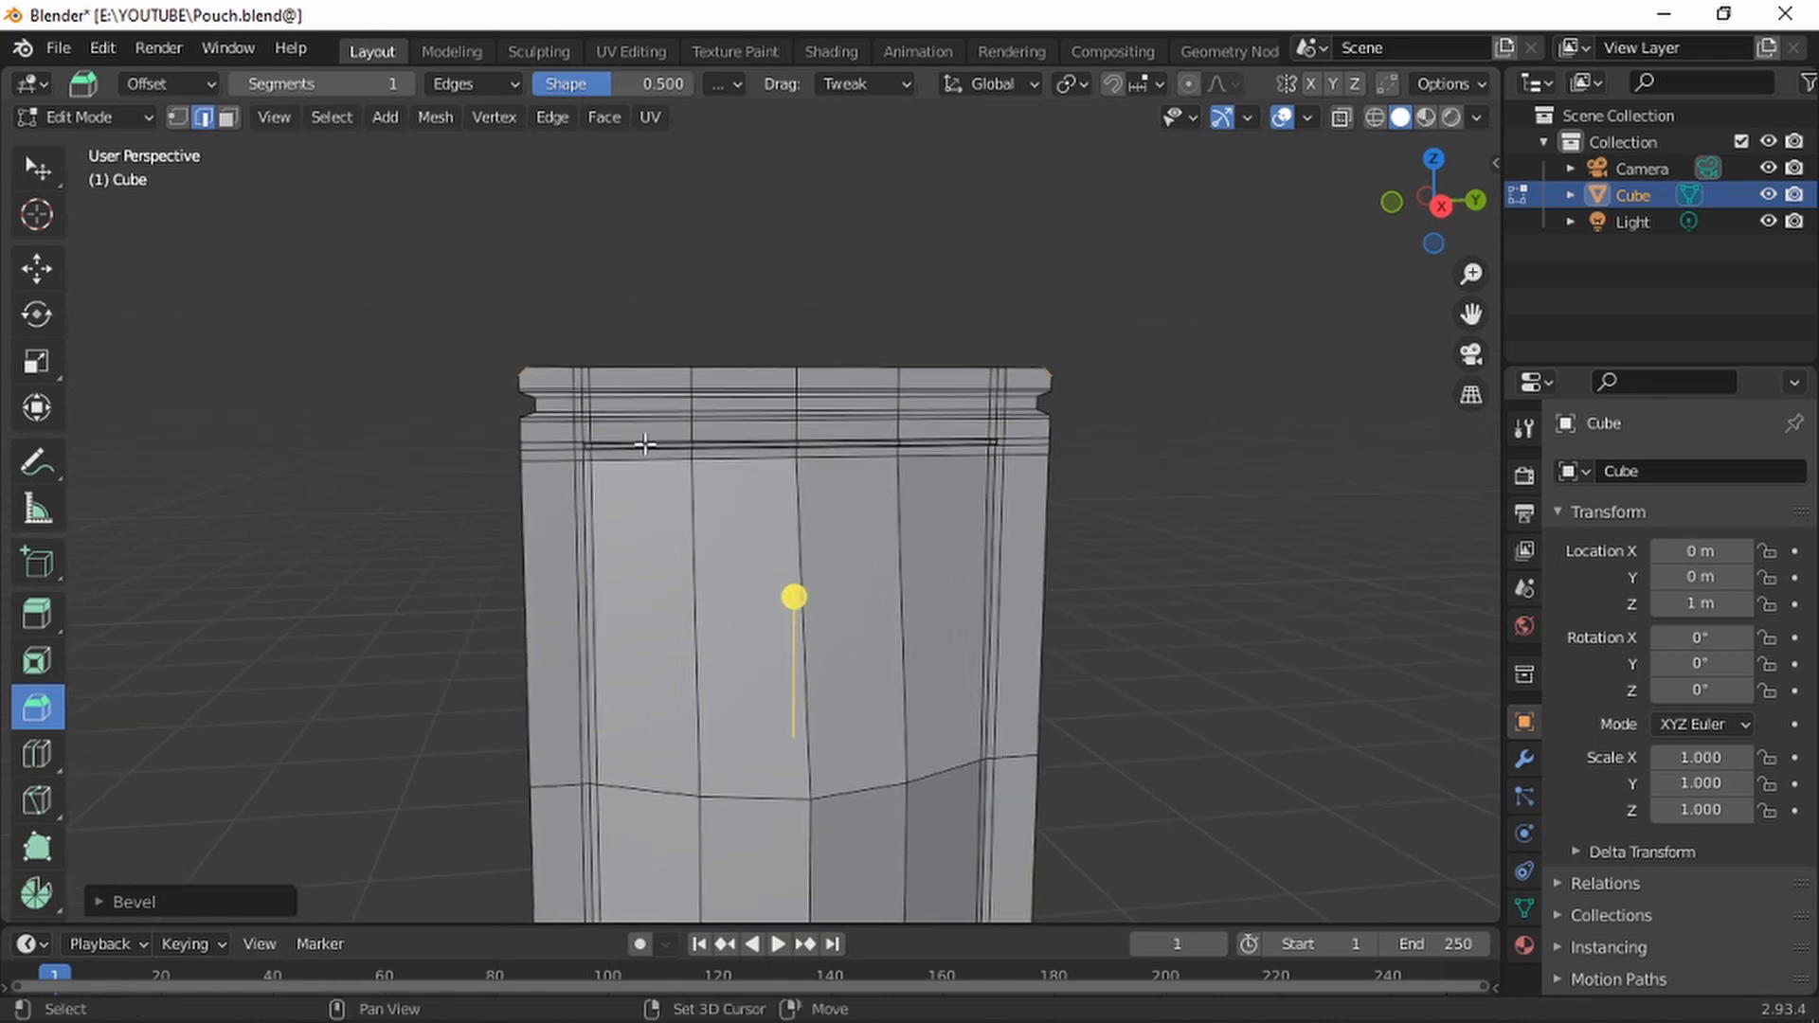
pyautogui.scroll(5, 644, 444)
pyautogui.scroll(-3, 663, 390)
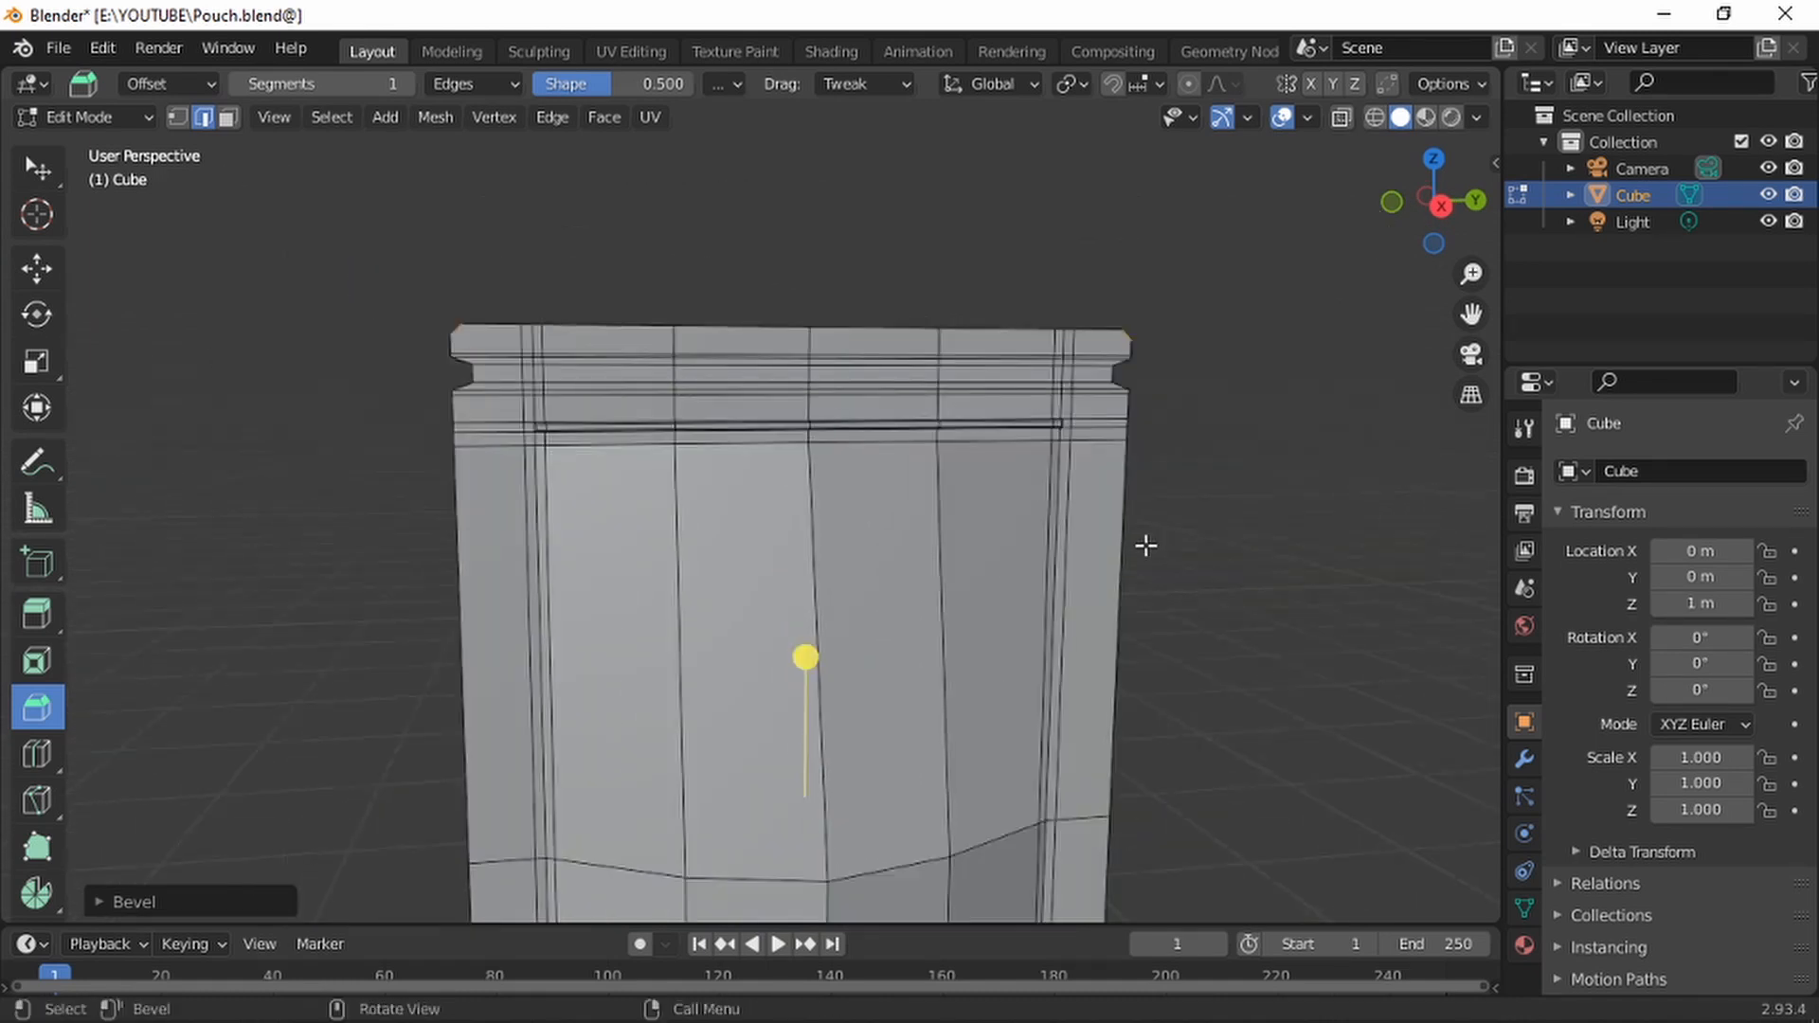
pyautogui.moveTo(1145, 545); pyautogui.dragTo(1040, 588, button='middle')
pyautogui.keyDown('shift'); pyautogui.moveTo(712, 535); pyautogui.dragTo(1002, 423, button='middle'); pyautogui.keyUp('shift')
pyautogui.scroll(1, 848, 432)
pyautogui.scroll(-1, 1104, 570)
# Select the four innermost faces of the underside plate and scale them down to about 0.86
pyautogui.moveTo(1104, 569); pyautogui.dragTo(476, 384, button='middle')
pyautogui.click(227, 117)
pyautogui.click(911, 531)
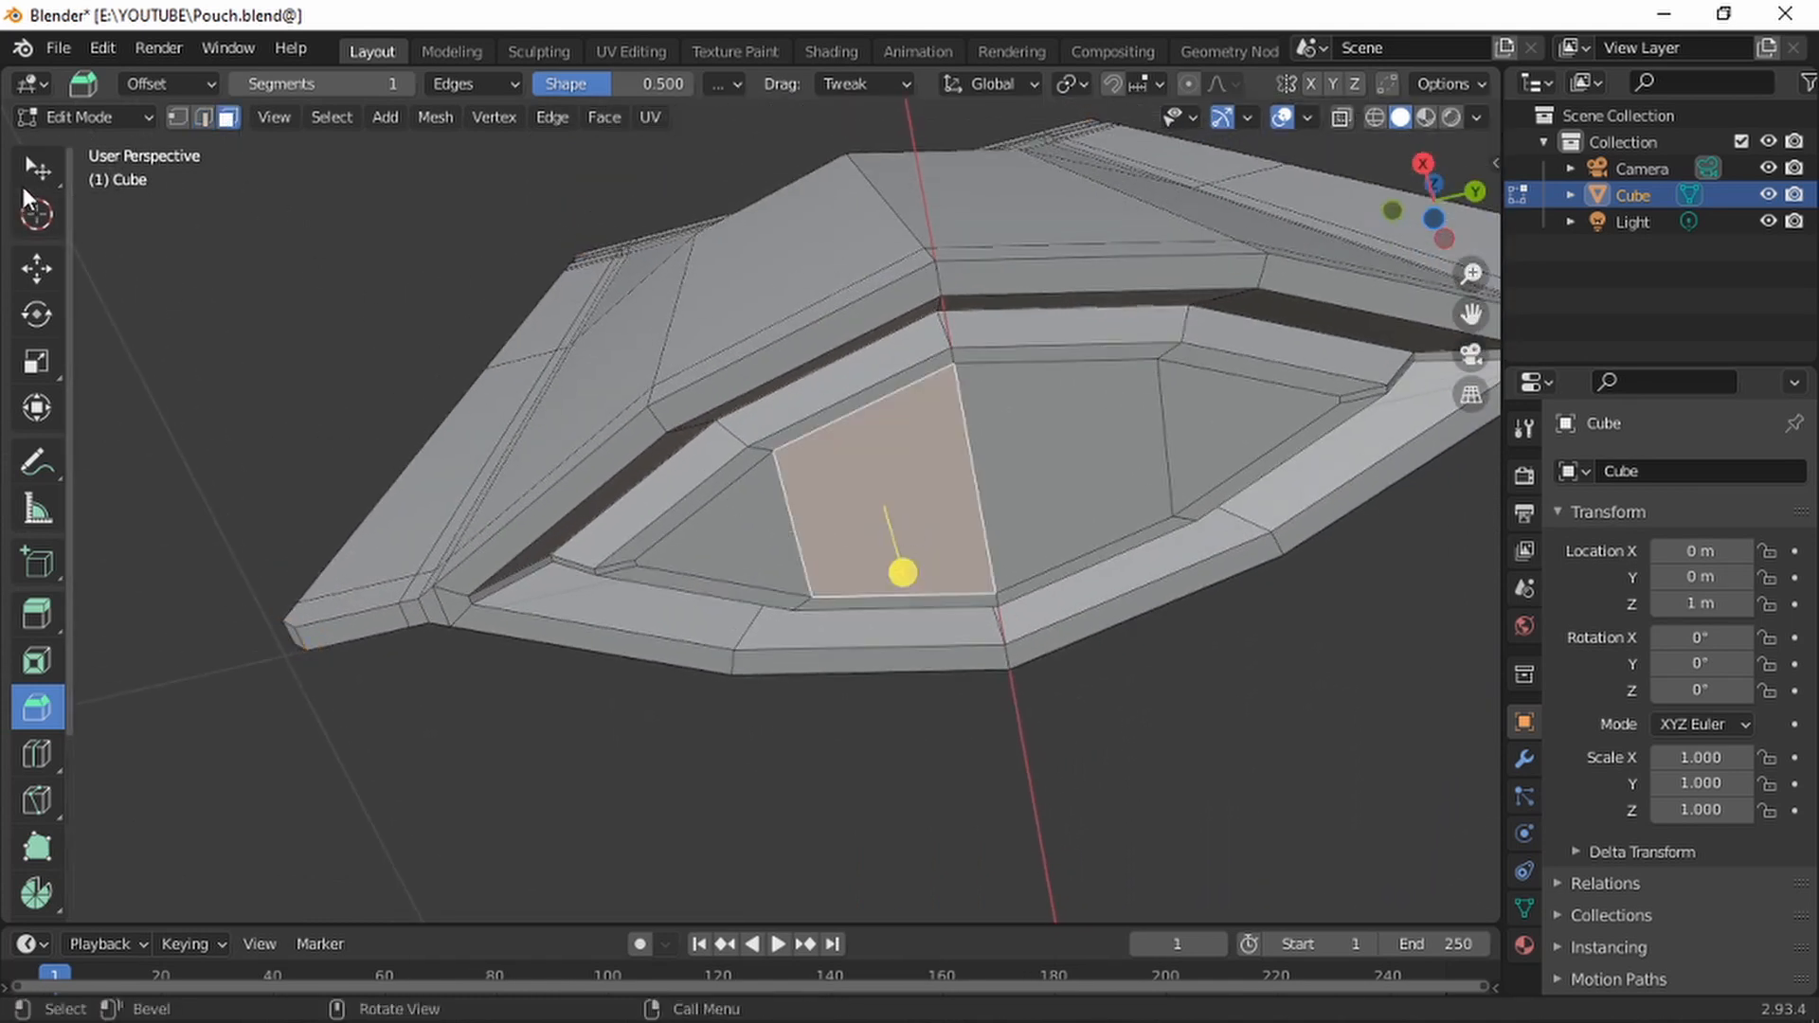
pyautogui.click(30, 171)
pyautogui.click(747, 546)
pyautogui.keyDown('shift'); pyautogui.click(1095, 471); pyautogui.keyUp('shift')
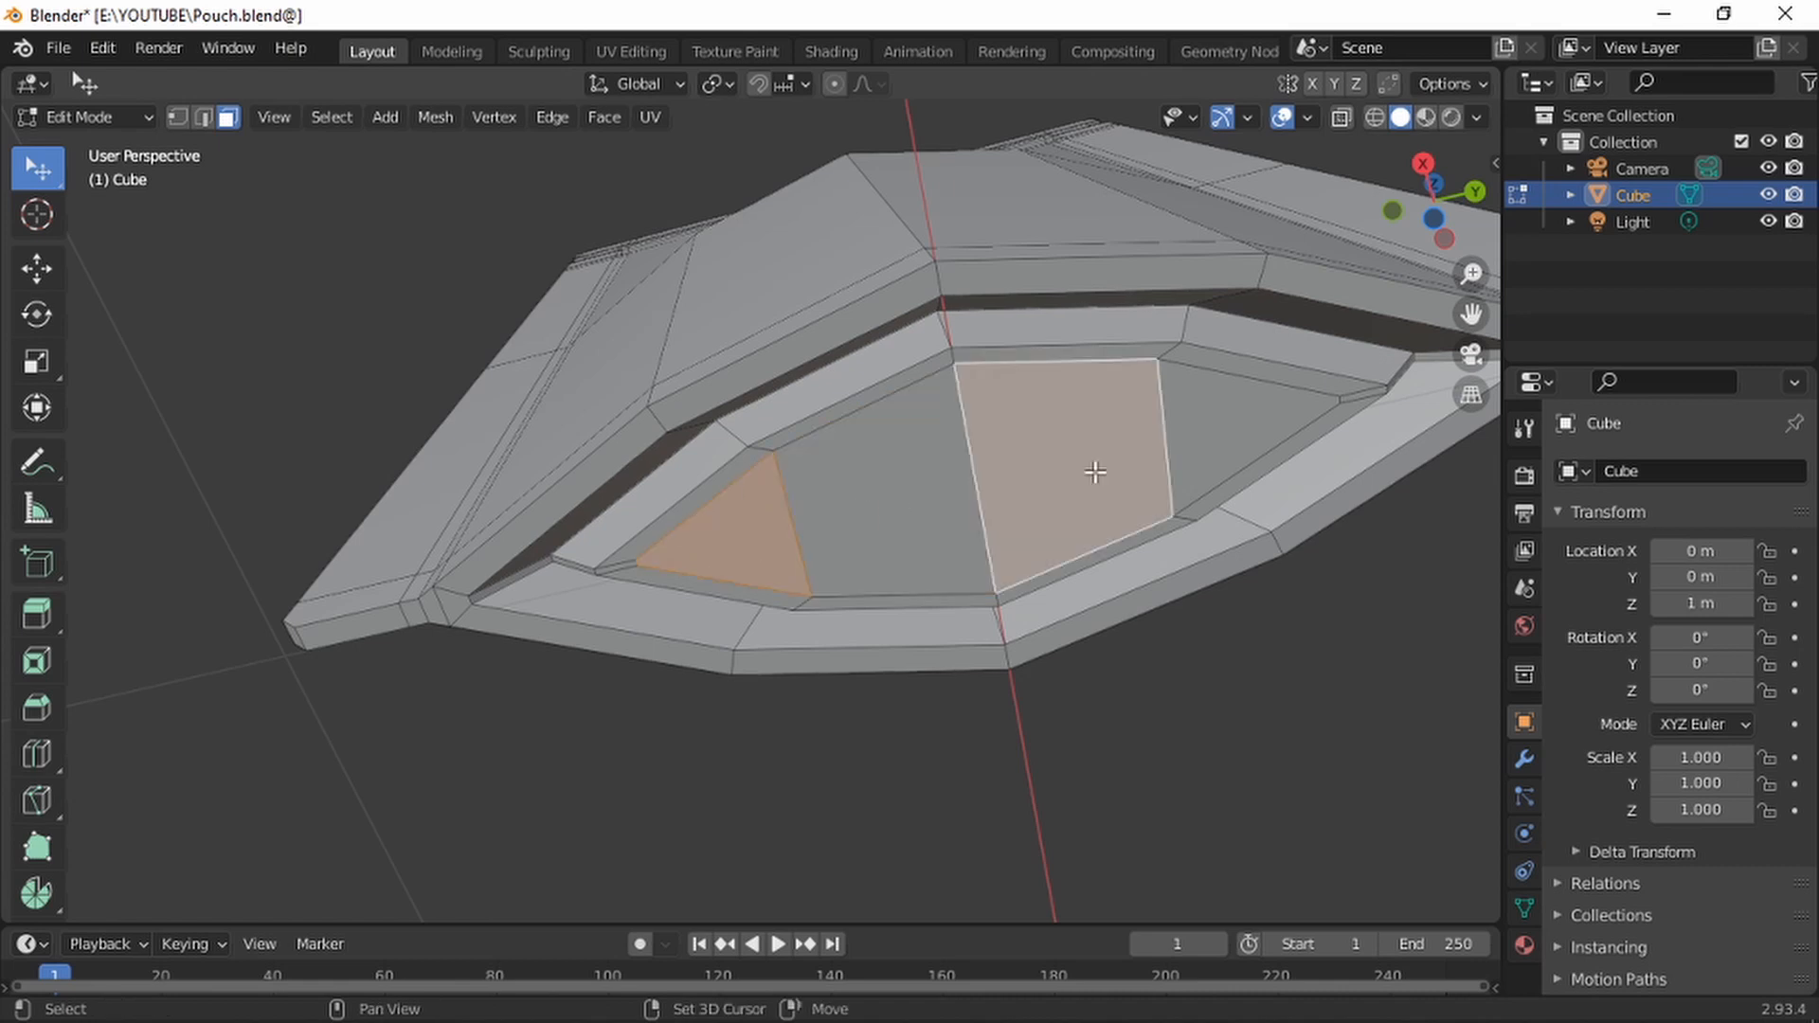
pyautogui.keyDown('shift'); pyautogui.click(903, 468); pyautogui.keyUp('shift')
pyautogui.keyDown('shift'); pyautogui.click(1228, 435); pyautogui.keyUp('shift')
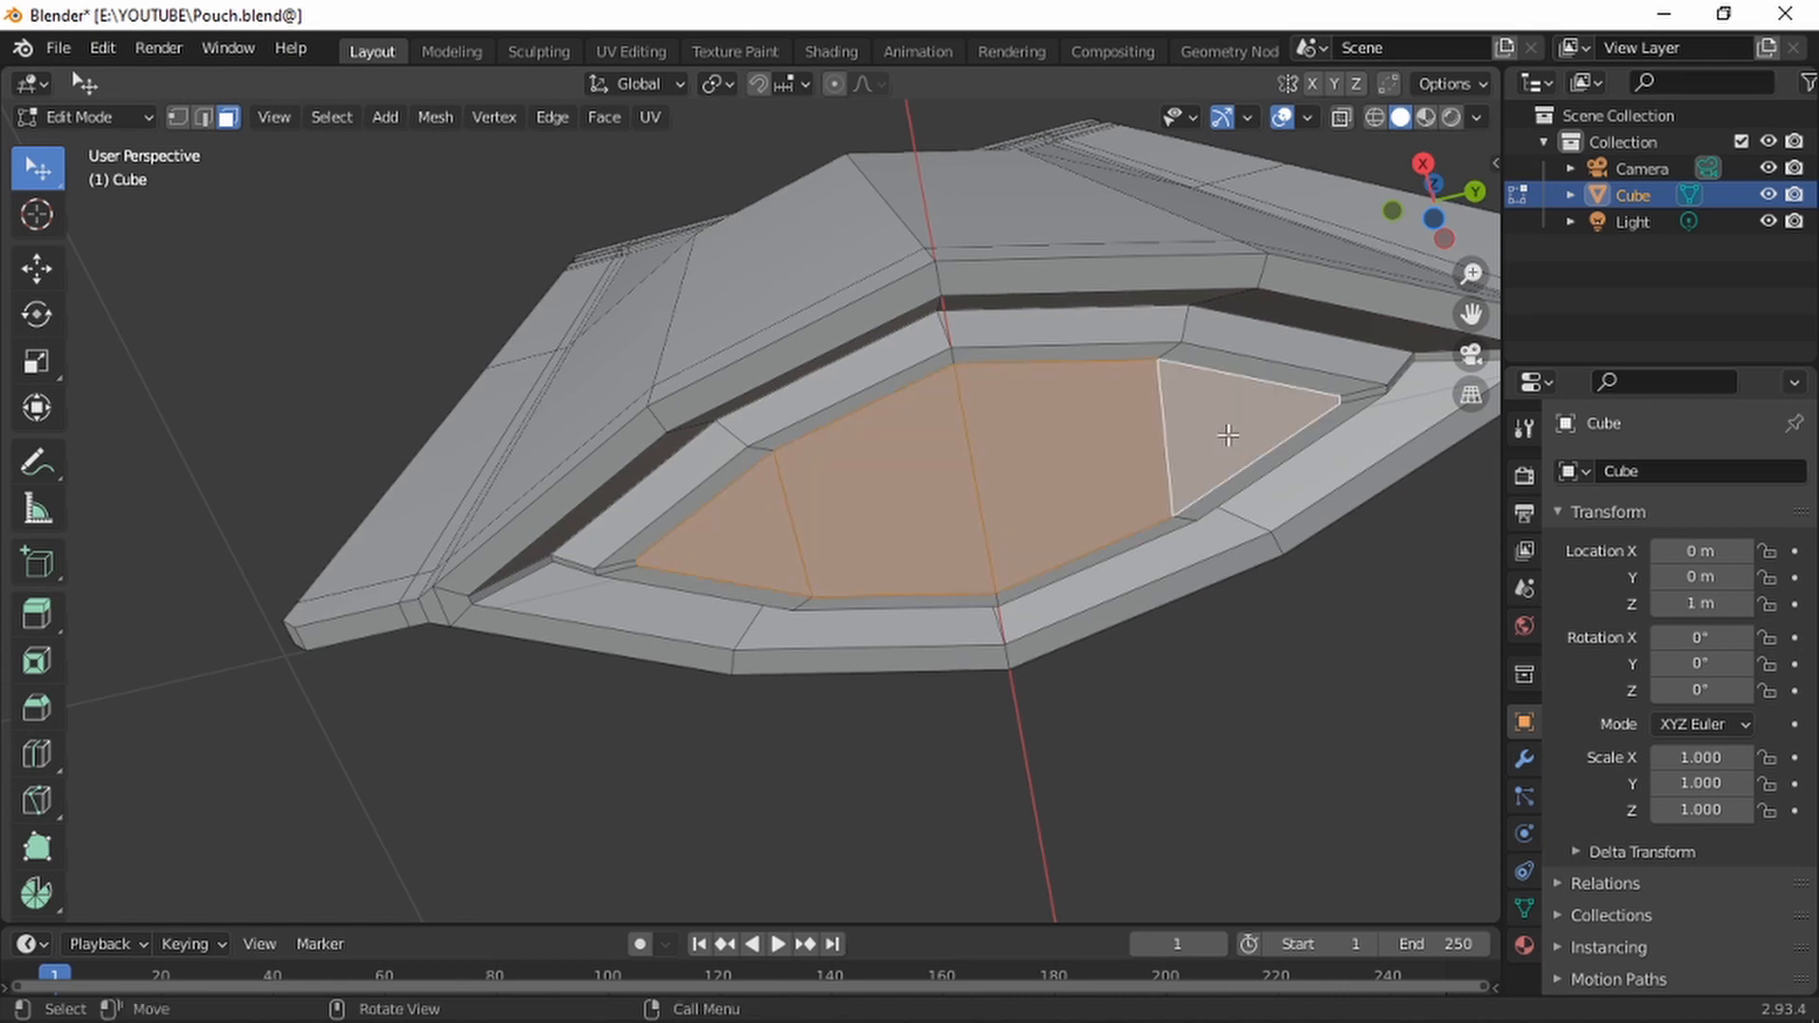
pyautogui.press('s')
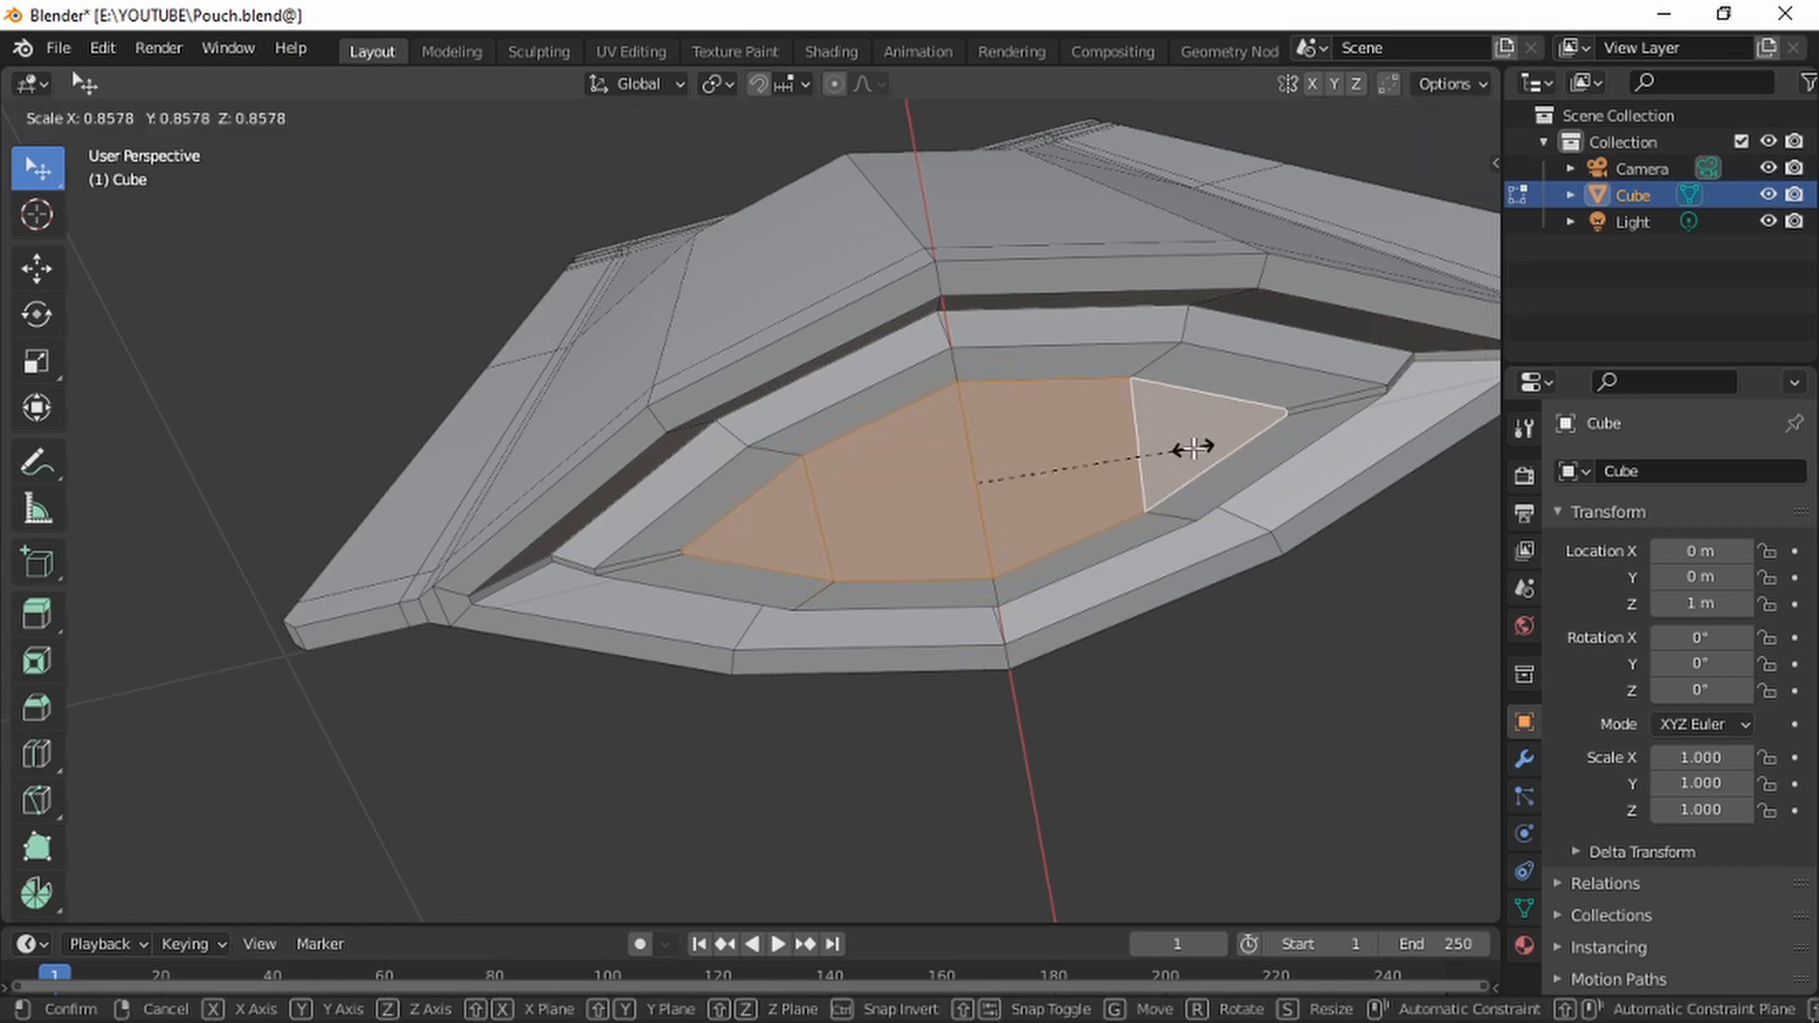
pyautogui.click(1194, 448)
# Add a Subdivision Surface modifier to the panel with viewport and render levels of 3
pyautogui.scroll(-2, 1193, 448)
pyautogui.moveTo(1192, 441); pyautogui.dragTo(816, 446, button='middle')
pyautogui.scroll(4, 1037, 429)
pyautogui.scroll(-7, 1028, 439)
pyautogui.scroll(3, 1023, 445)
pyautogui.scroll(-1, 1007, 503)
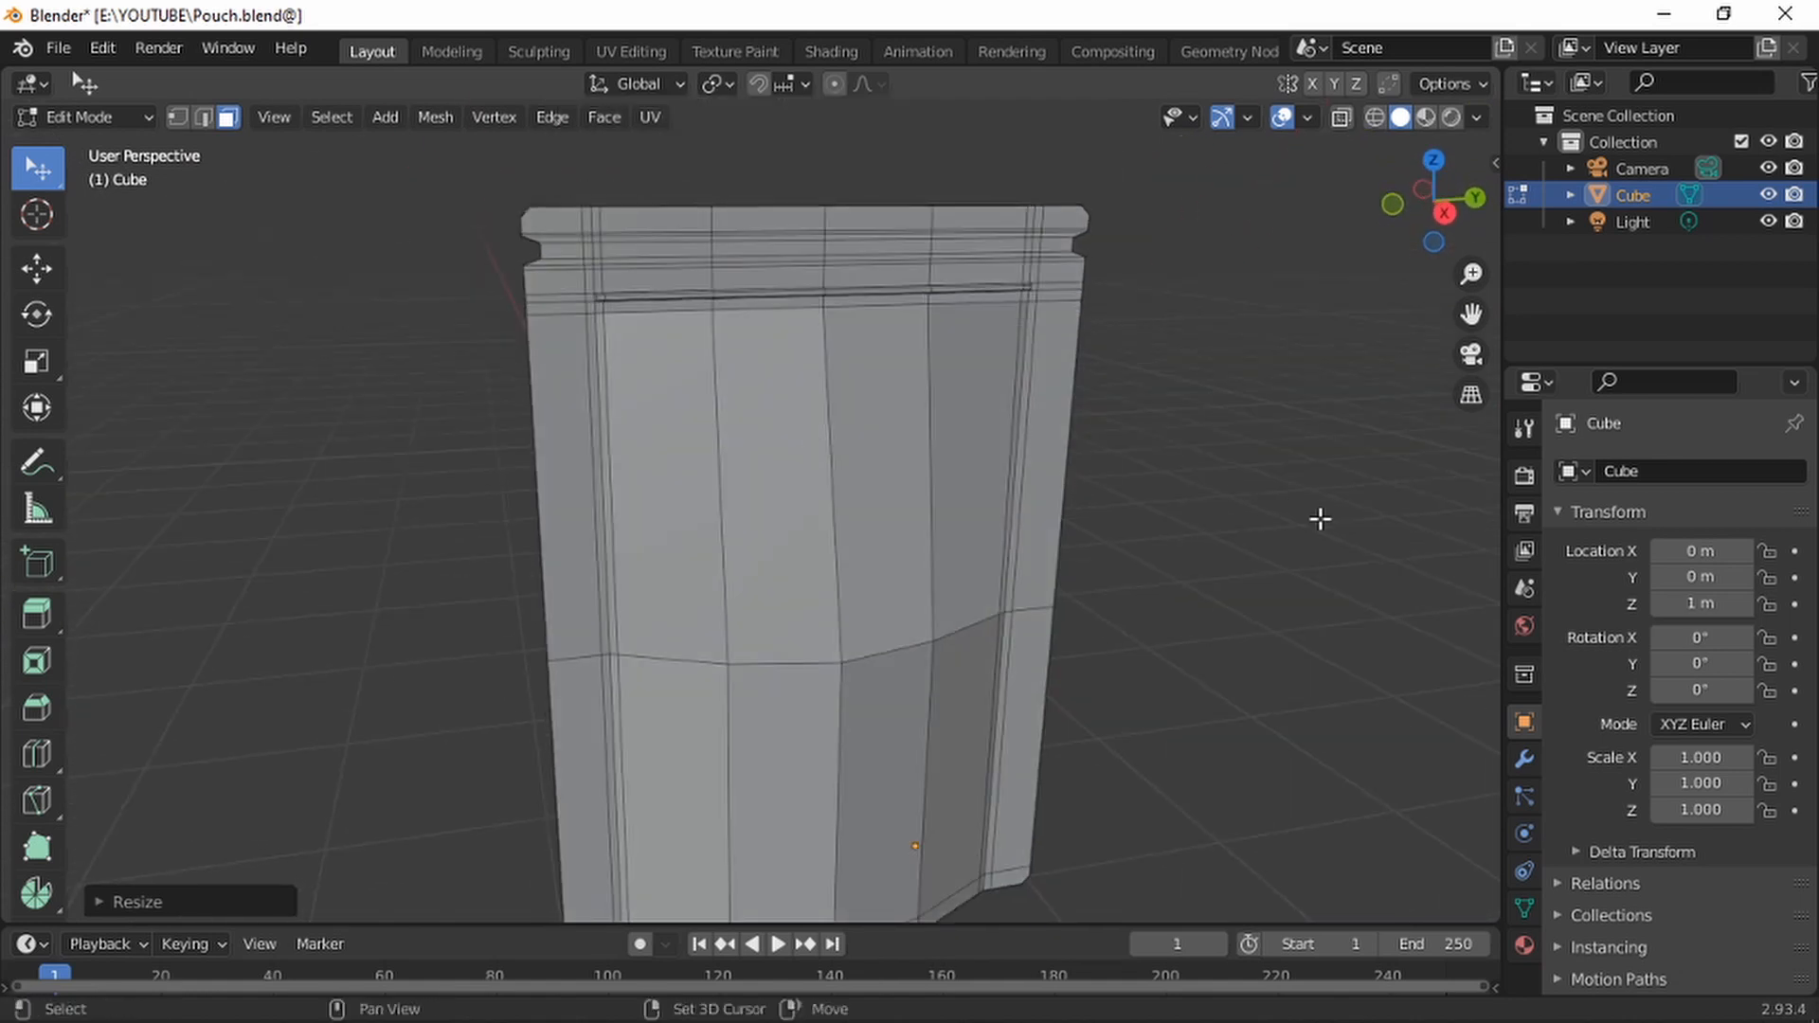
pyautogui.click(1523, 758)
pyautogui.click(1679, 472)
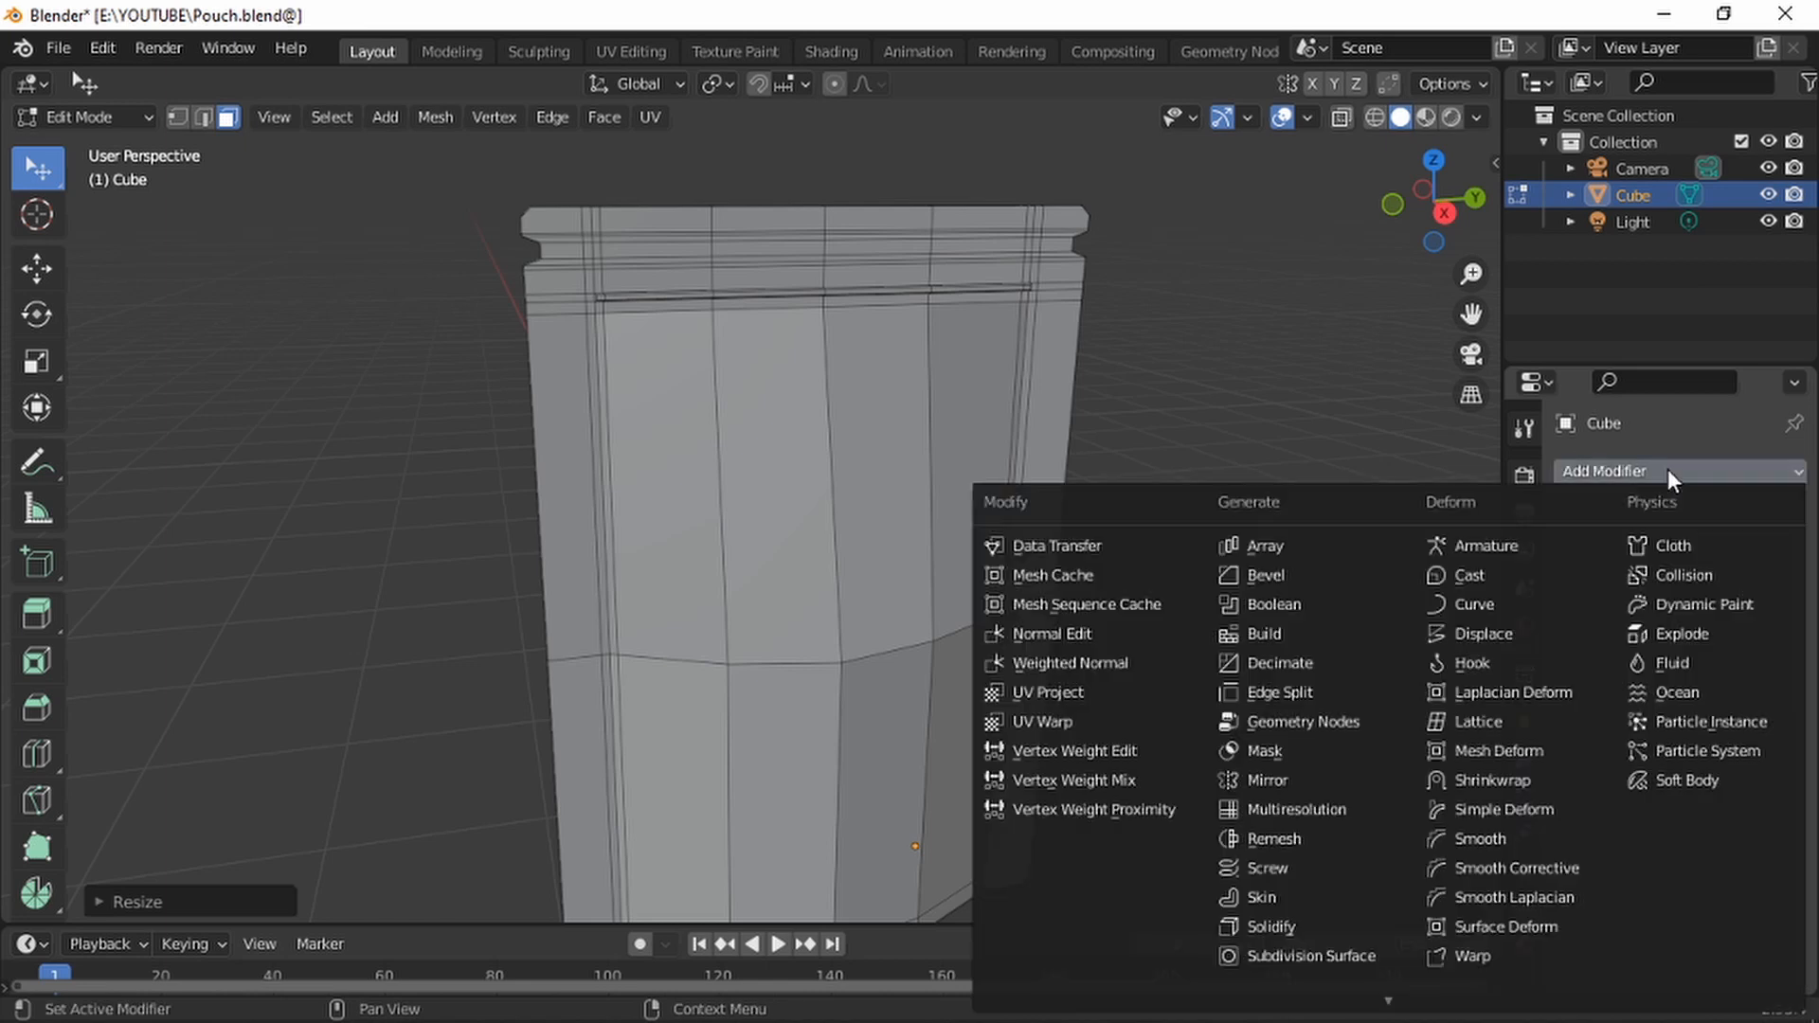
pyautogui.click(1281, 954)
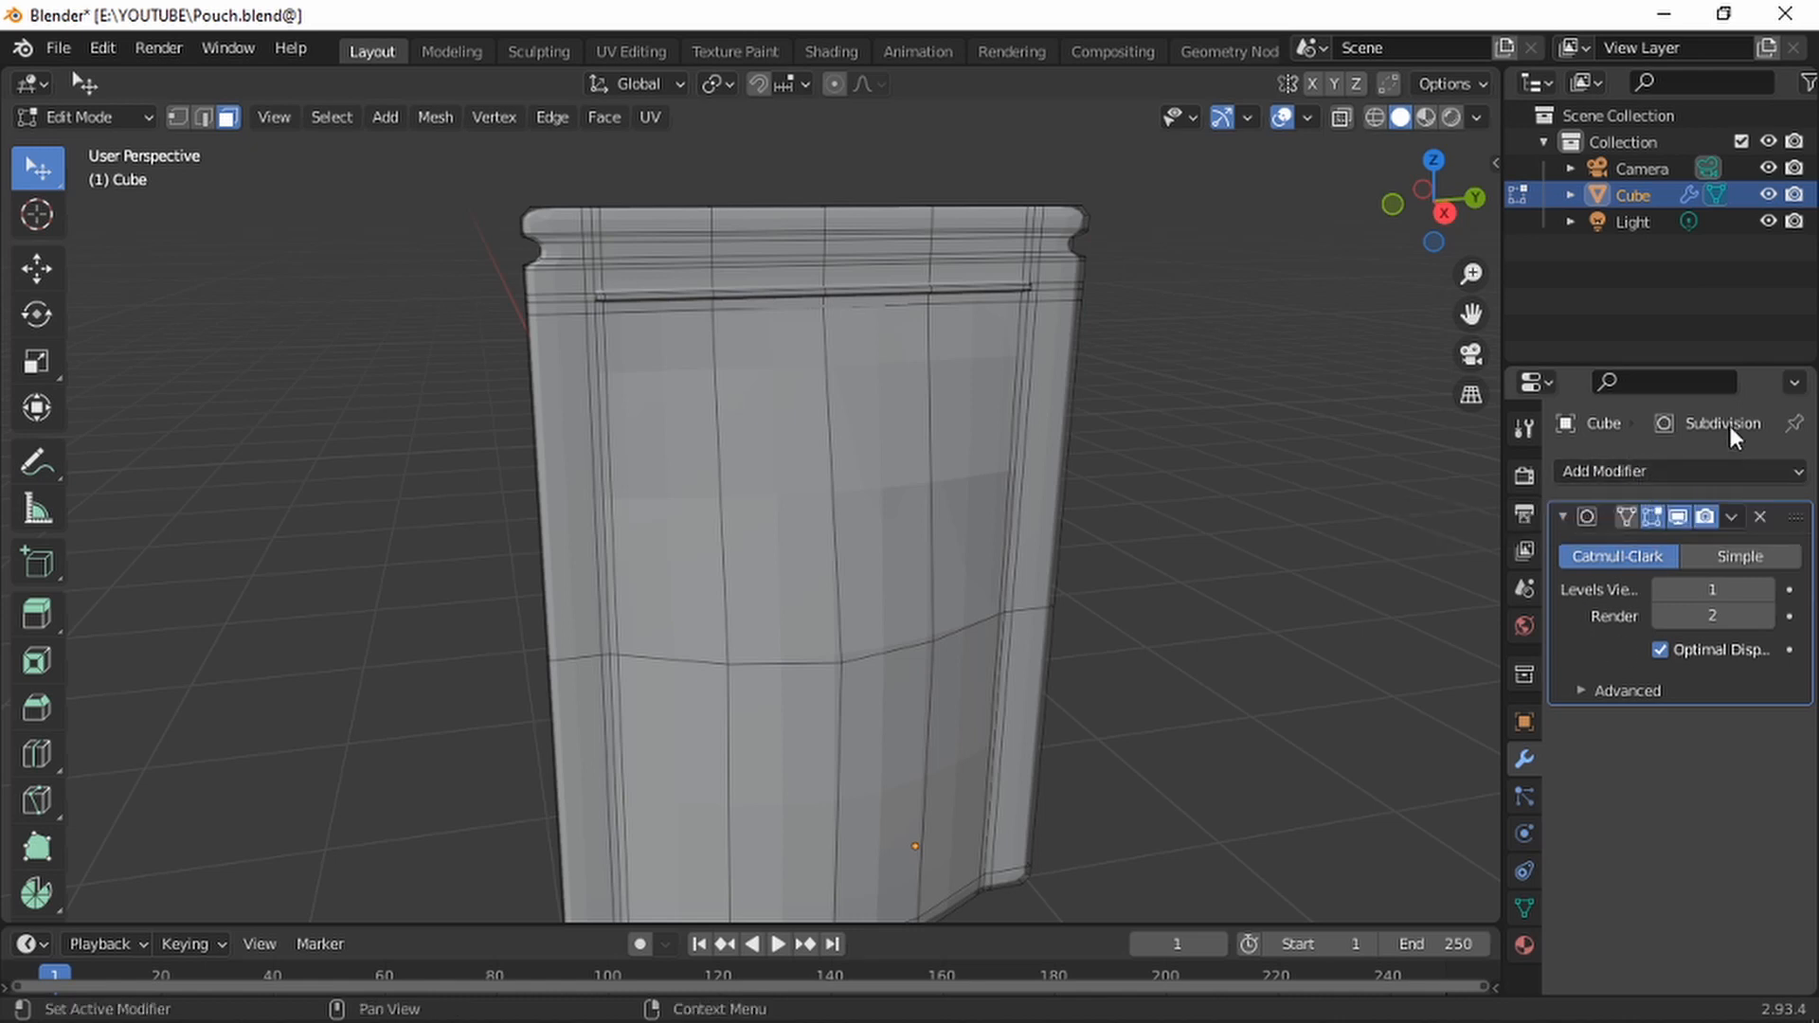
pyautogui.moveTo(881, 357); pyautogui.dragTo(730, 322, button='middle')
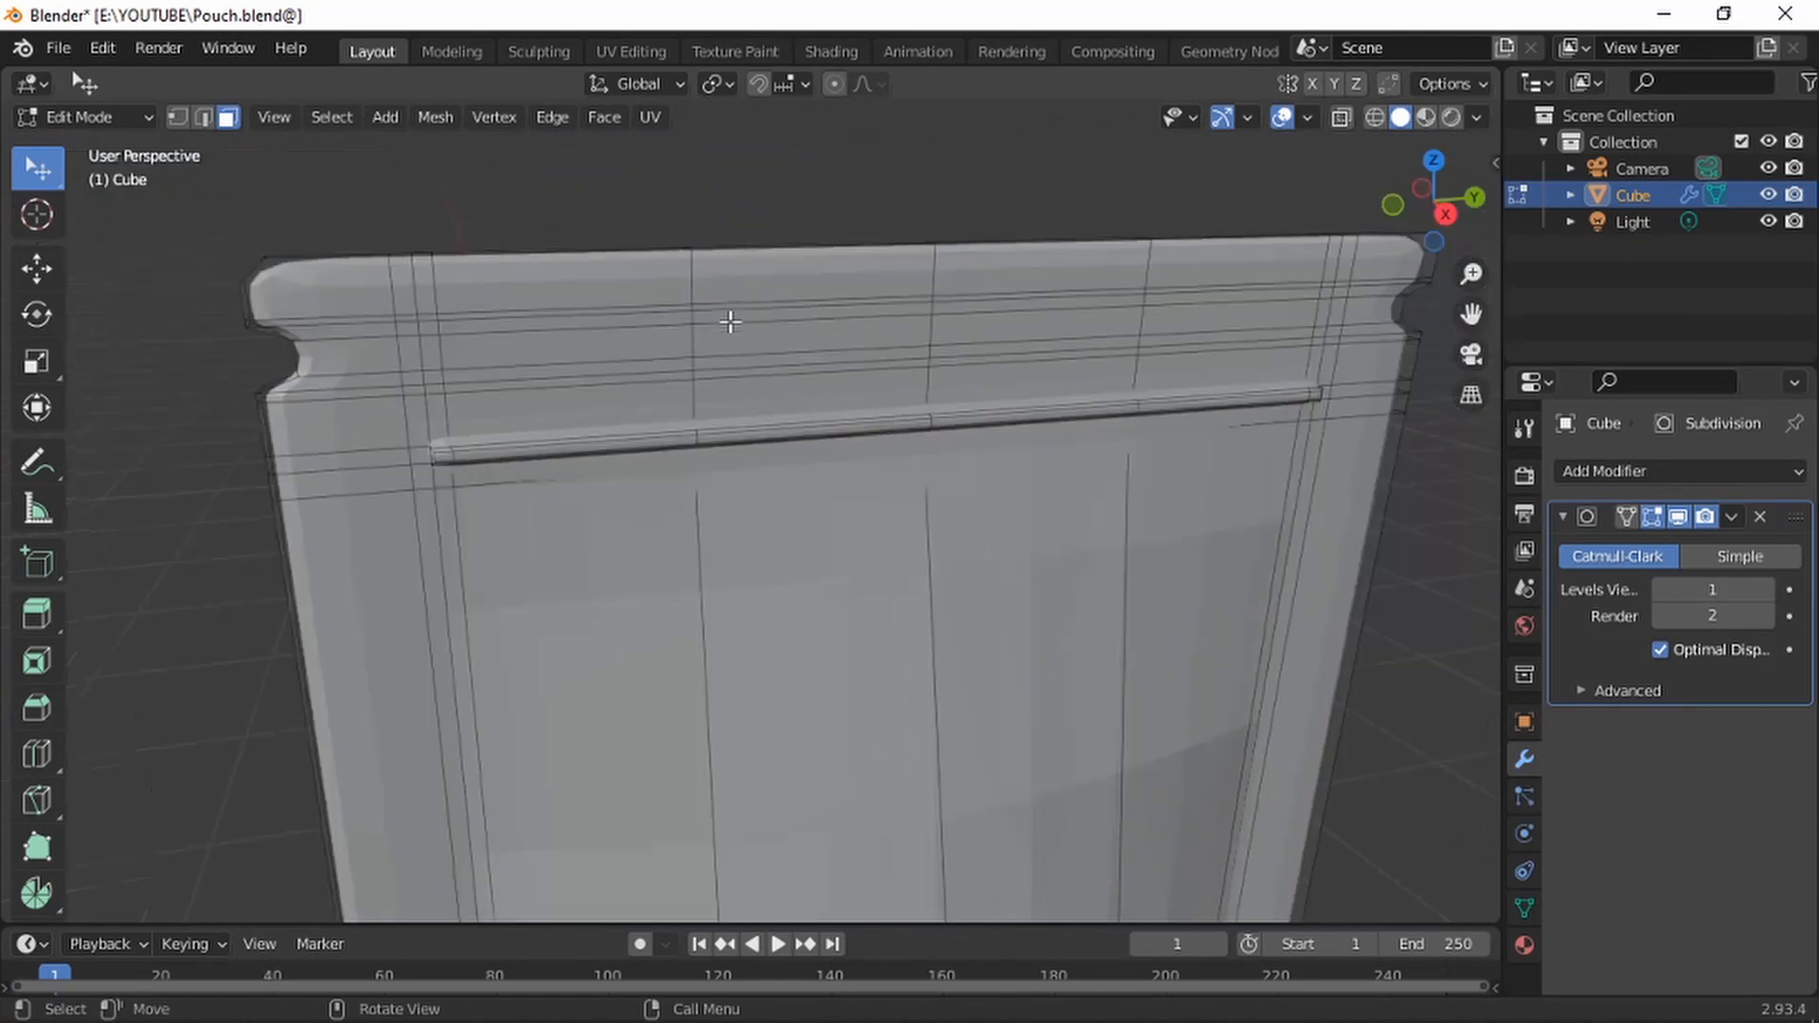
pyautogui.click(1764, 591)
pyautogui.click(1764, 591)
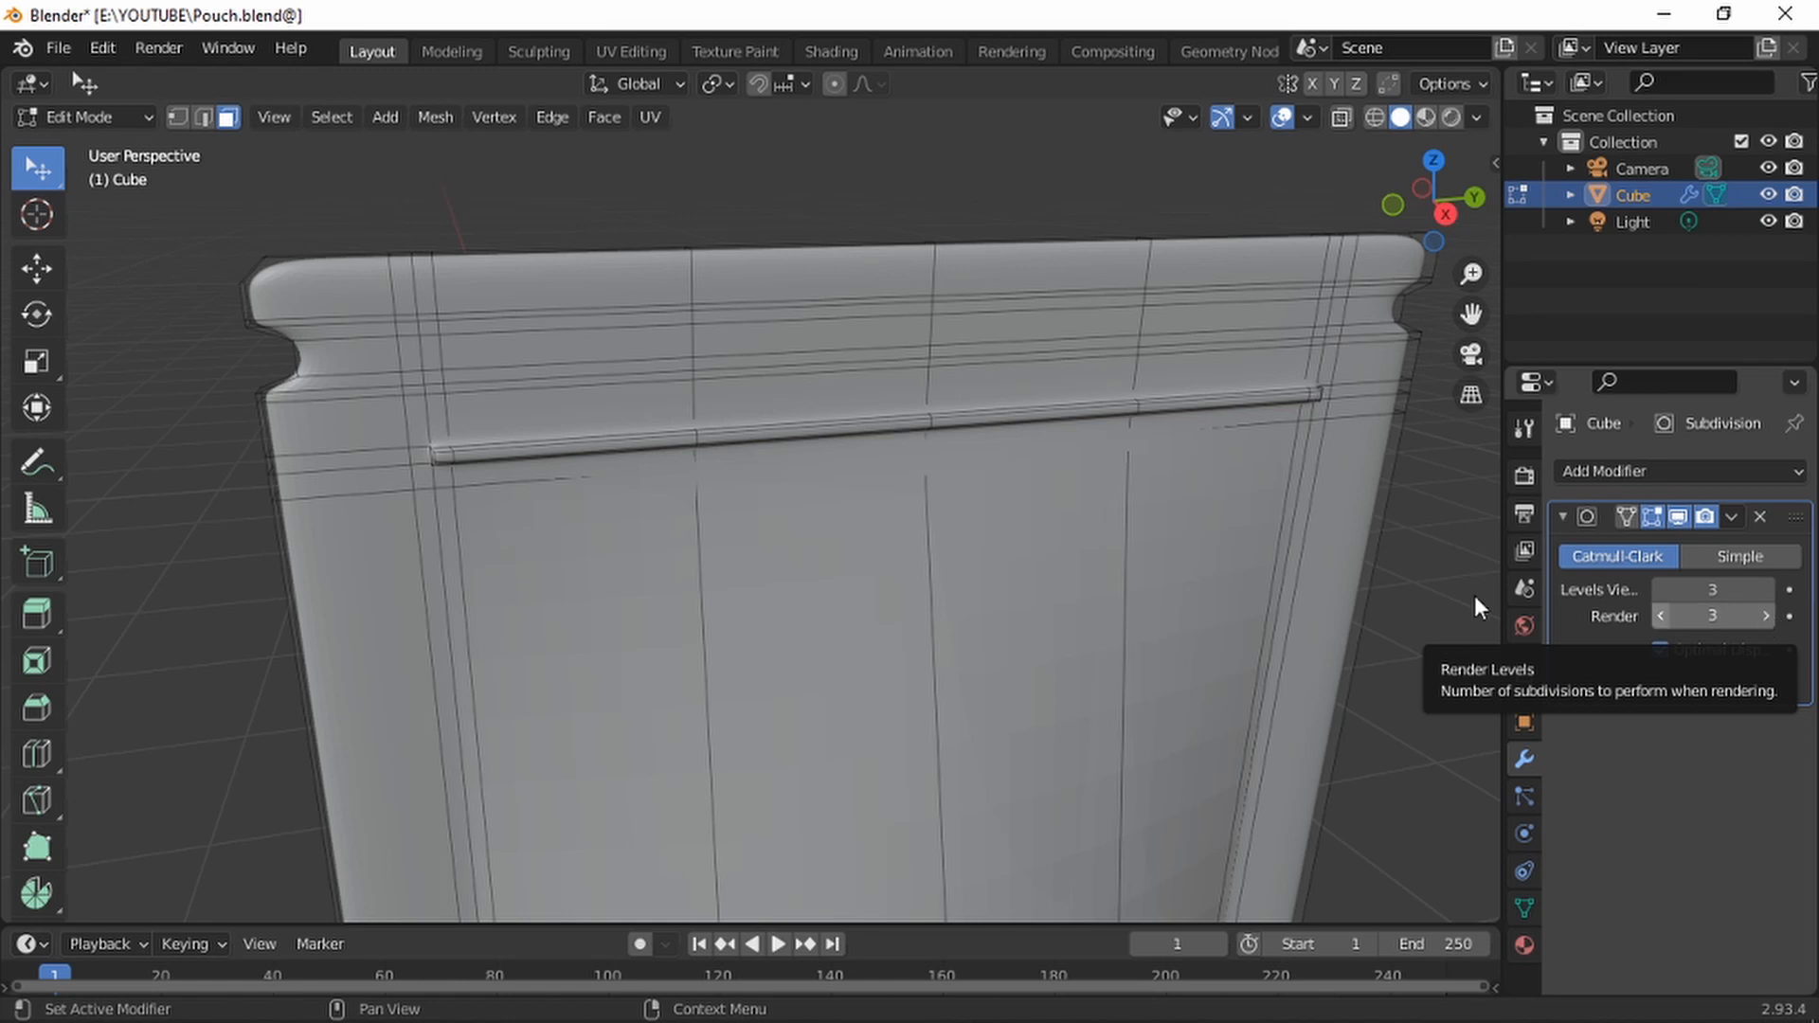
# Switch to Object Mode and examine the smoothed panel, its top ledge and the recessed underside
pyautogui.moveTo(678, 386); pyautogui.dragTo(812, 313, button='middle')
pyautogui.scroll(-4, 853, 398)
pyautogui.press('Tab')
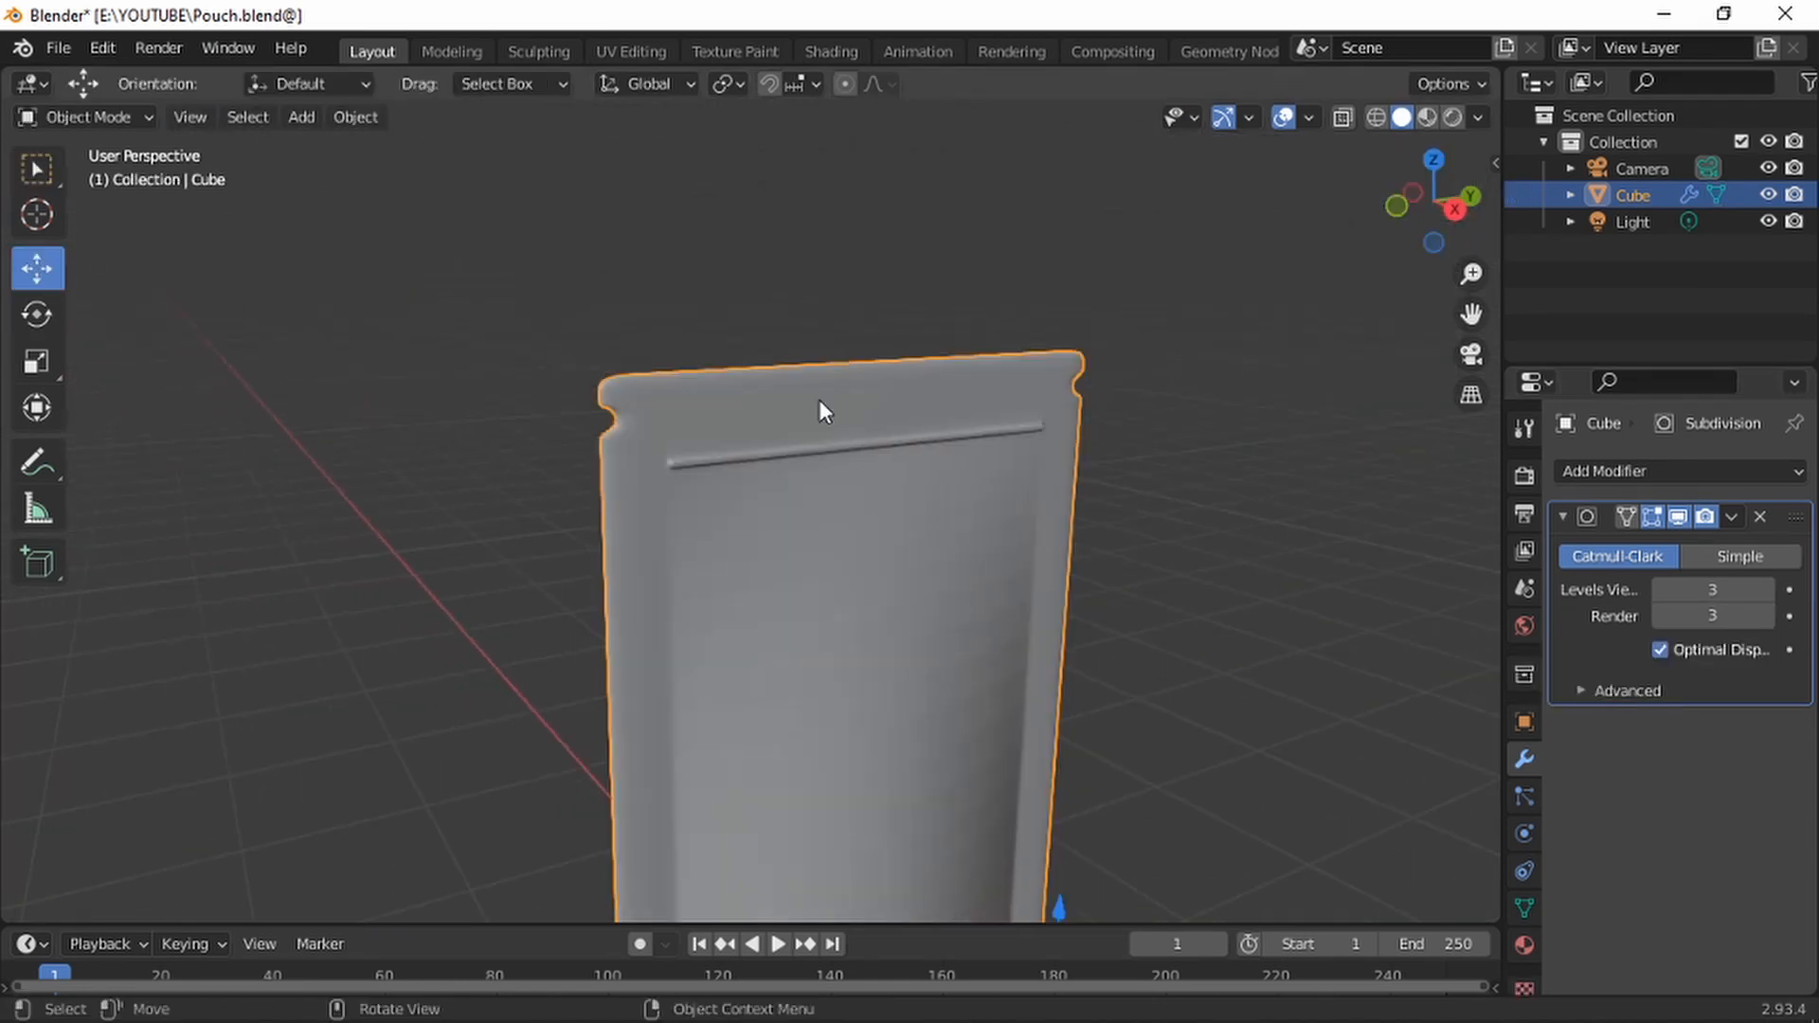
pyautogui.moveTo(820, 409); pyautogui.dragTo(921, 442, button='middle')
pyautogui.scroll(6, 985, 451)
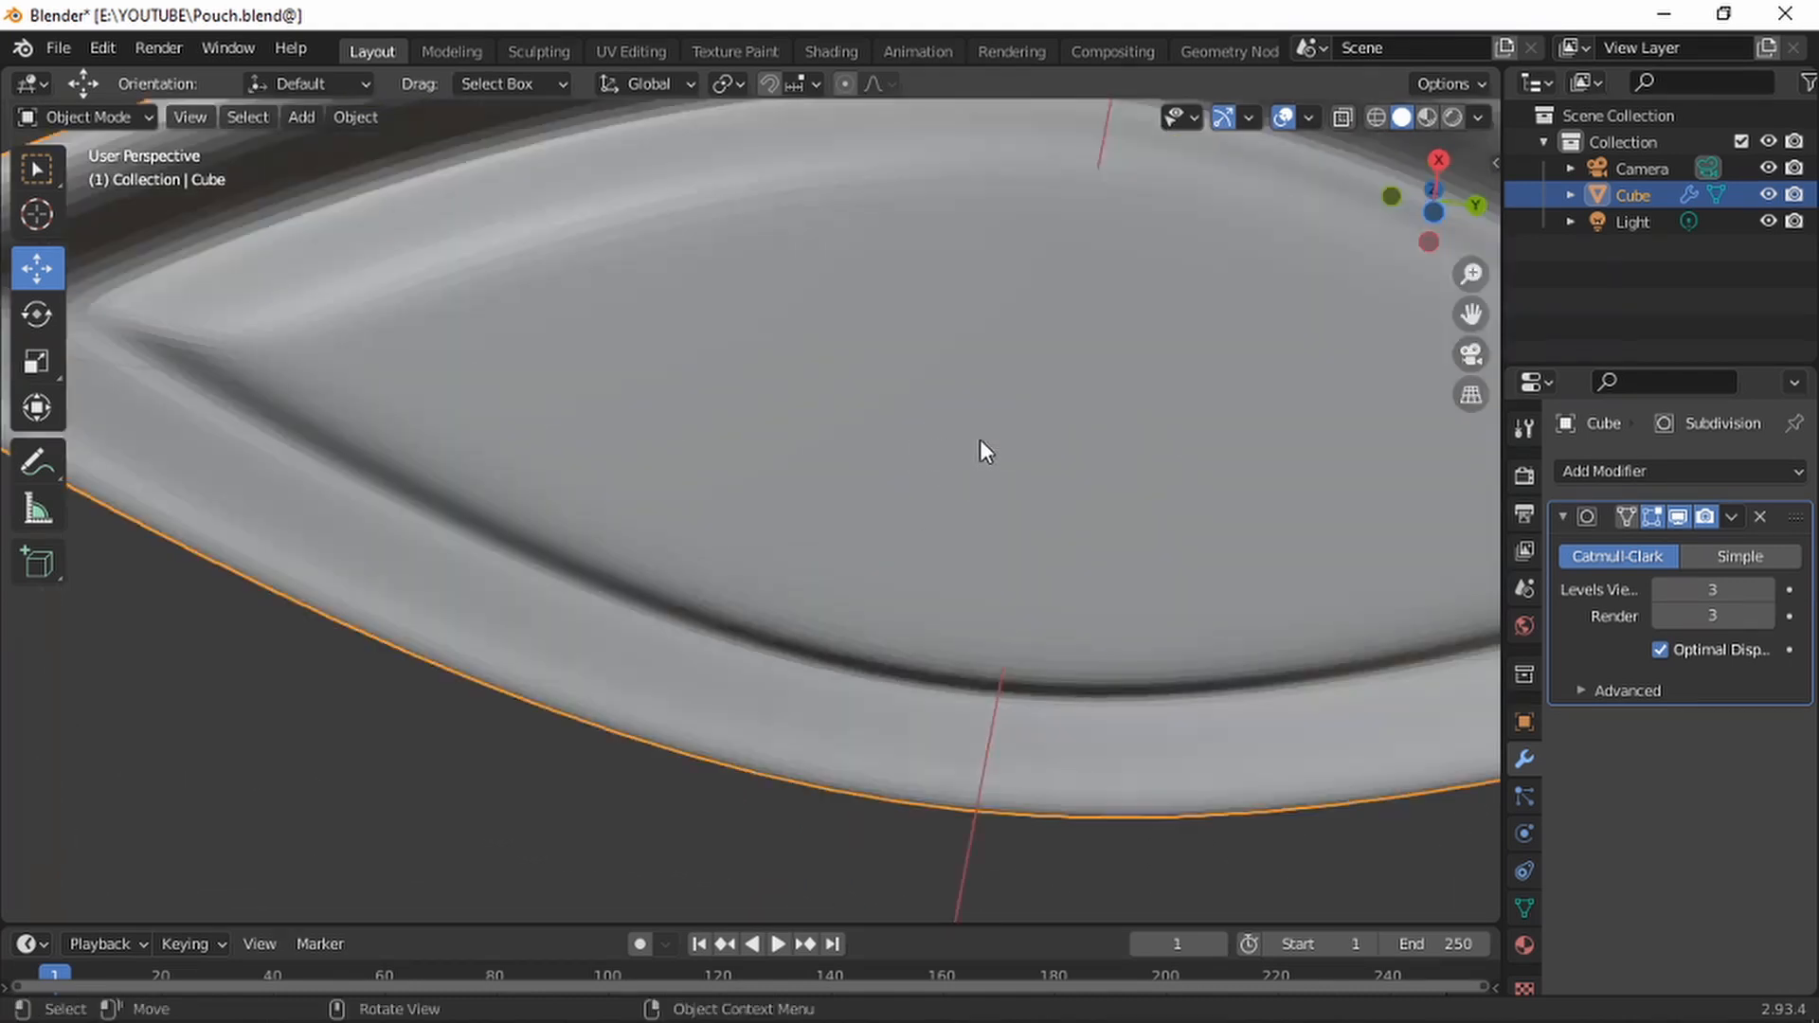
pyautogui.scroll(-4, 966, 438)
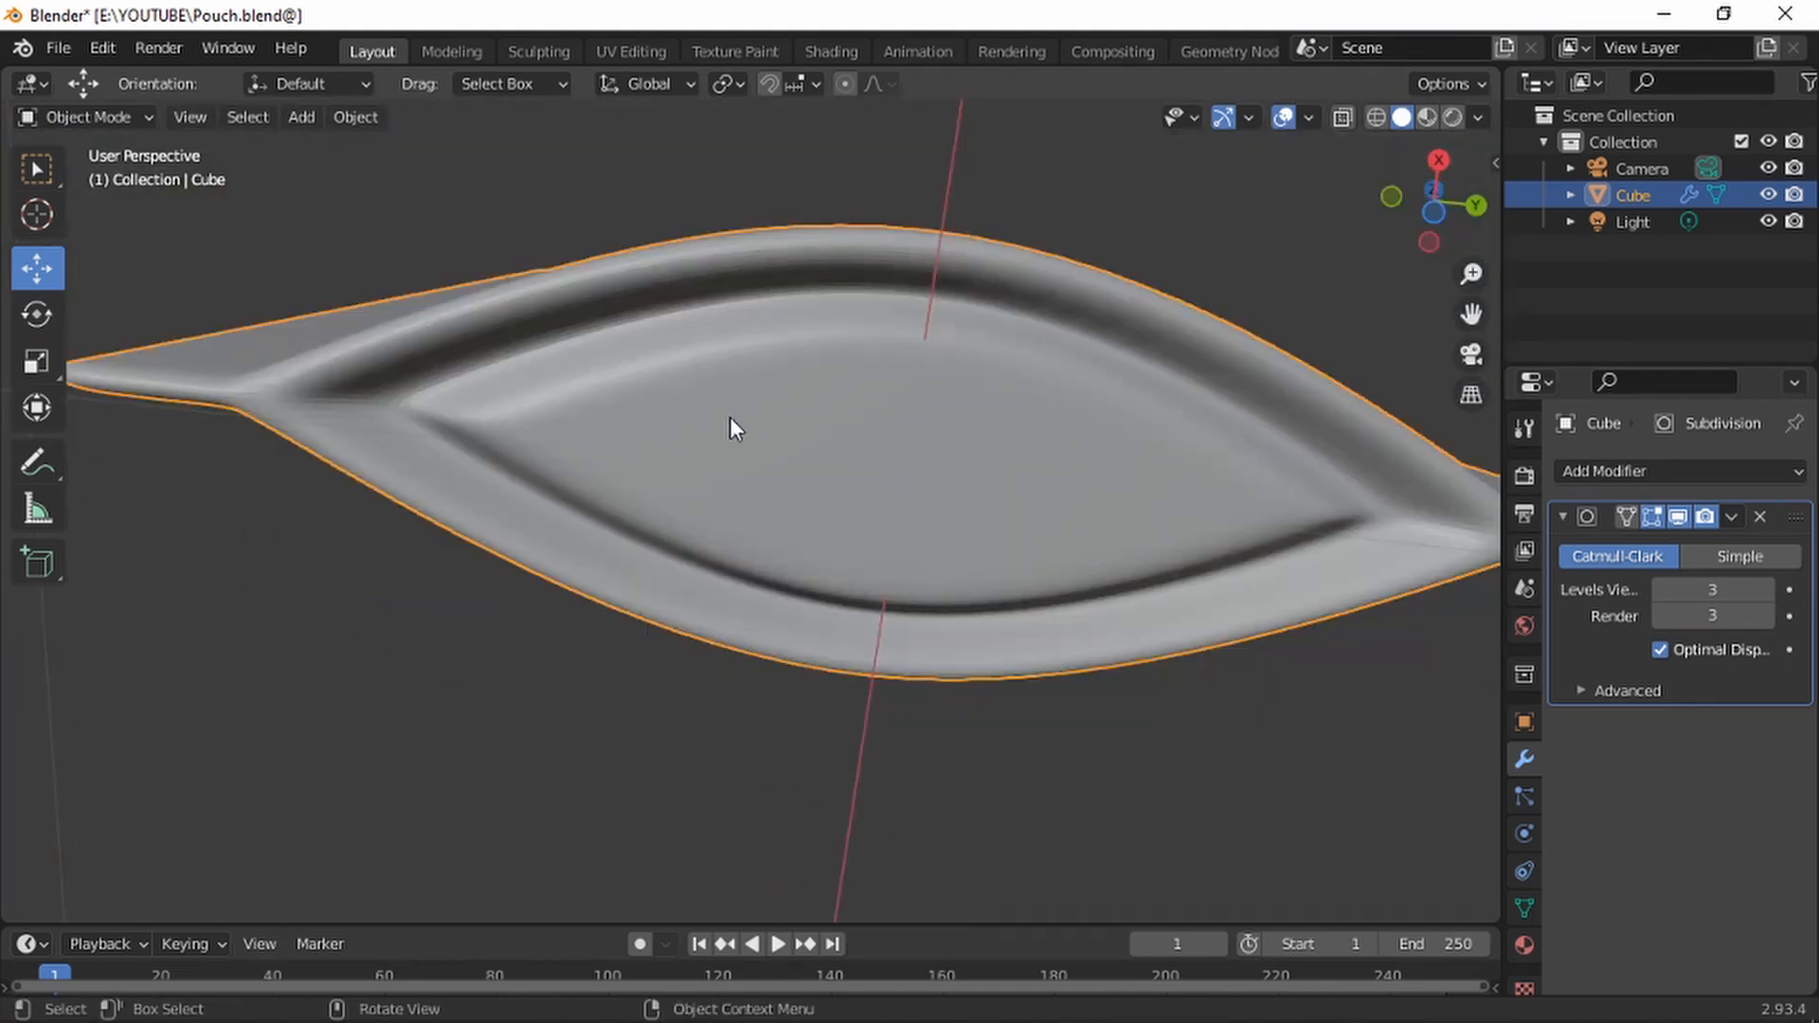
pyautogui.moveTo(865, 426)
pyautogui.mouseDown(button='middle')
pyautogui.moveTo(884, 426)
pyautogui.moveTo(864, 426)
pyautogui.mouseUp(button='middle')
pyautogui.press('Tab')
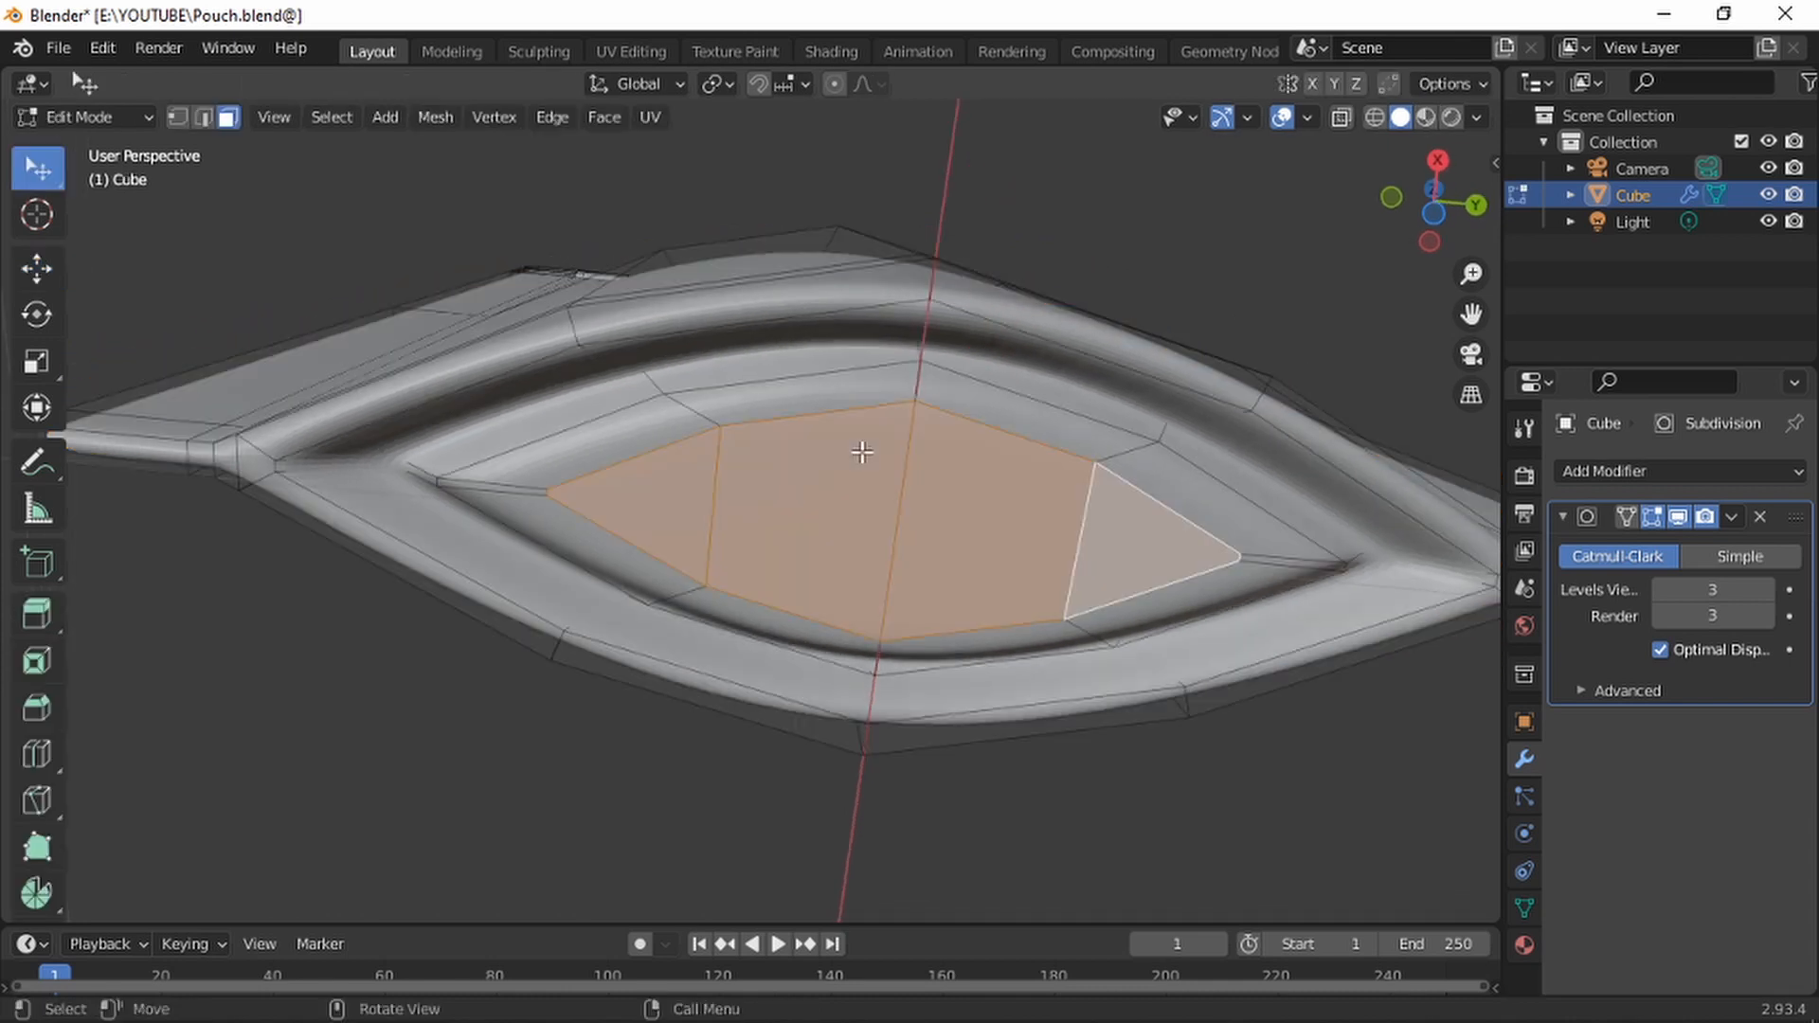
pyautogui.click(620, 393)
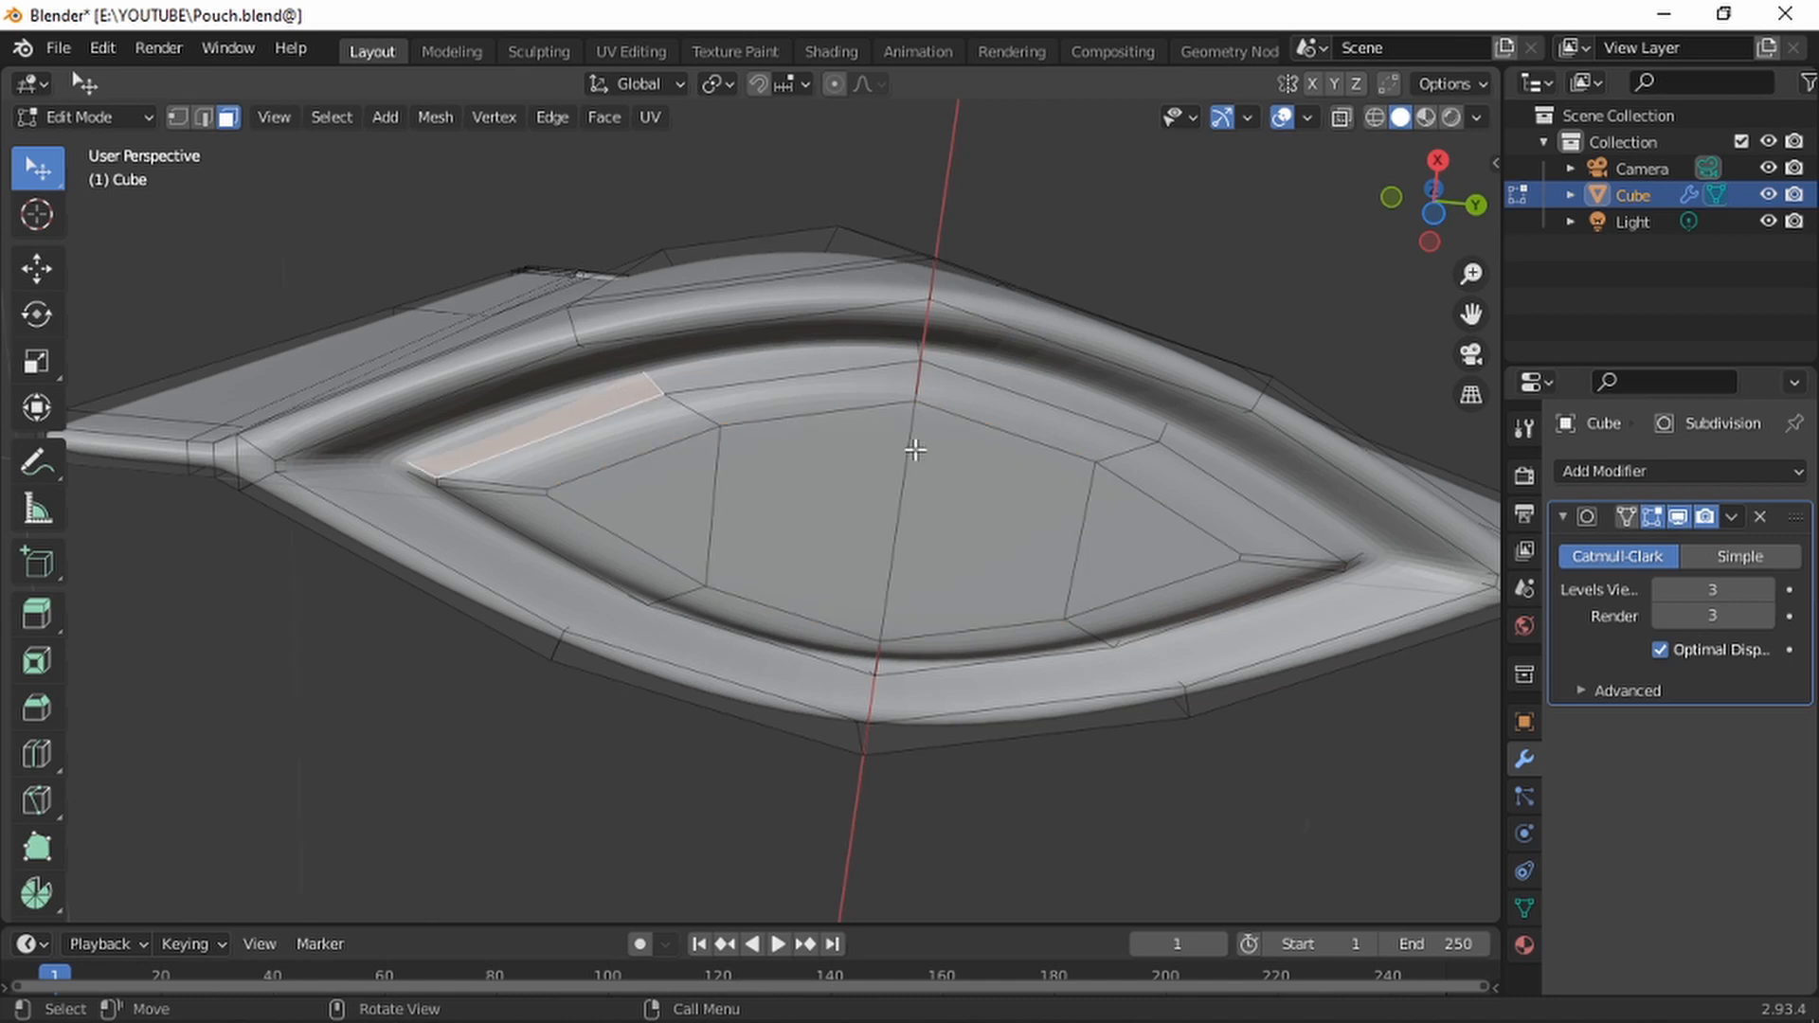
pyautogui.scroll(-8, 915, 450)
pyautogui.press('Tab')
# Add two evenly spaced edge loops along the pouch's outer rim, running around the notched top corner
pyautogui.moveTo(935, 545); pyautogui.dragTo(782, 504, button='middle')
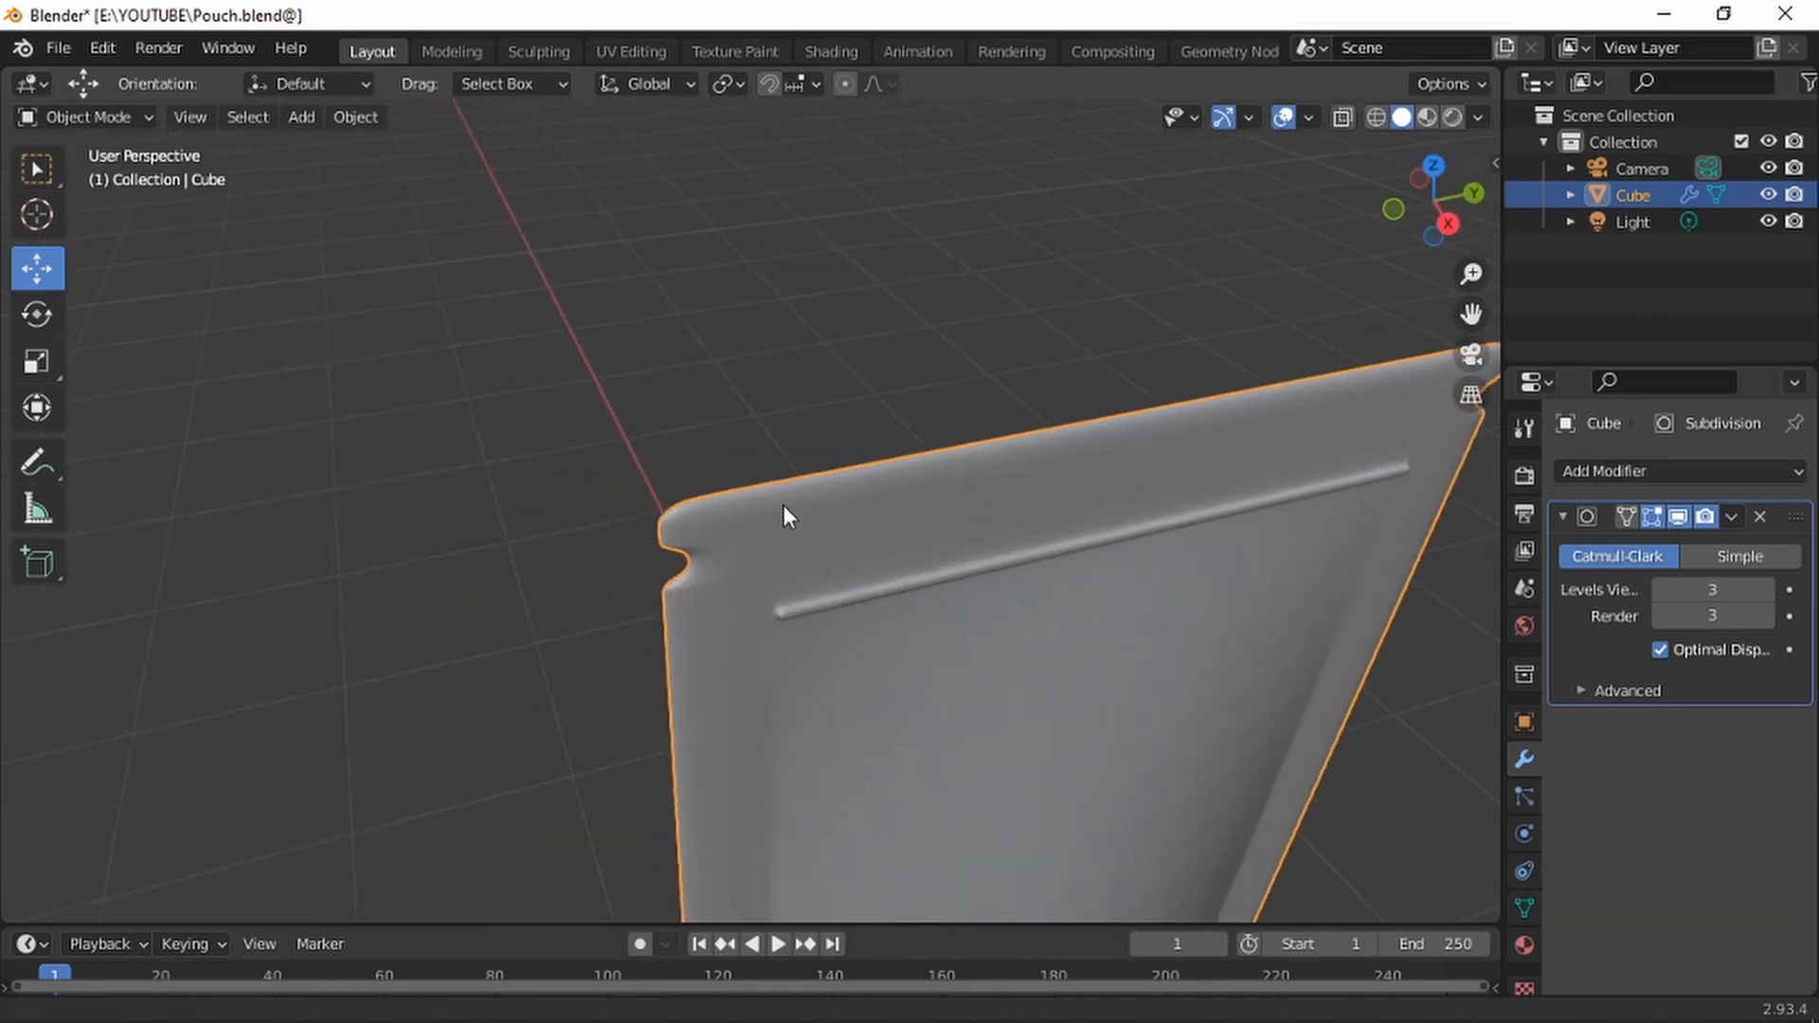
pyautogui.scroll(2, 778, 511)
pyautogui.press('Tab')
pyautogui.moveTo(649, 511); pyautogui.dragTo(817, 492, button='middle')
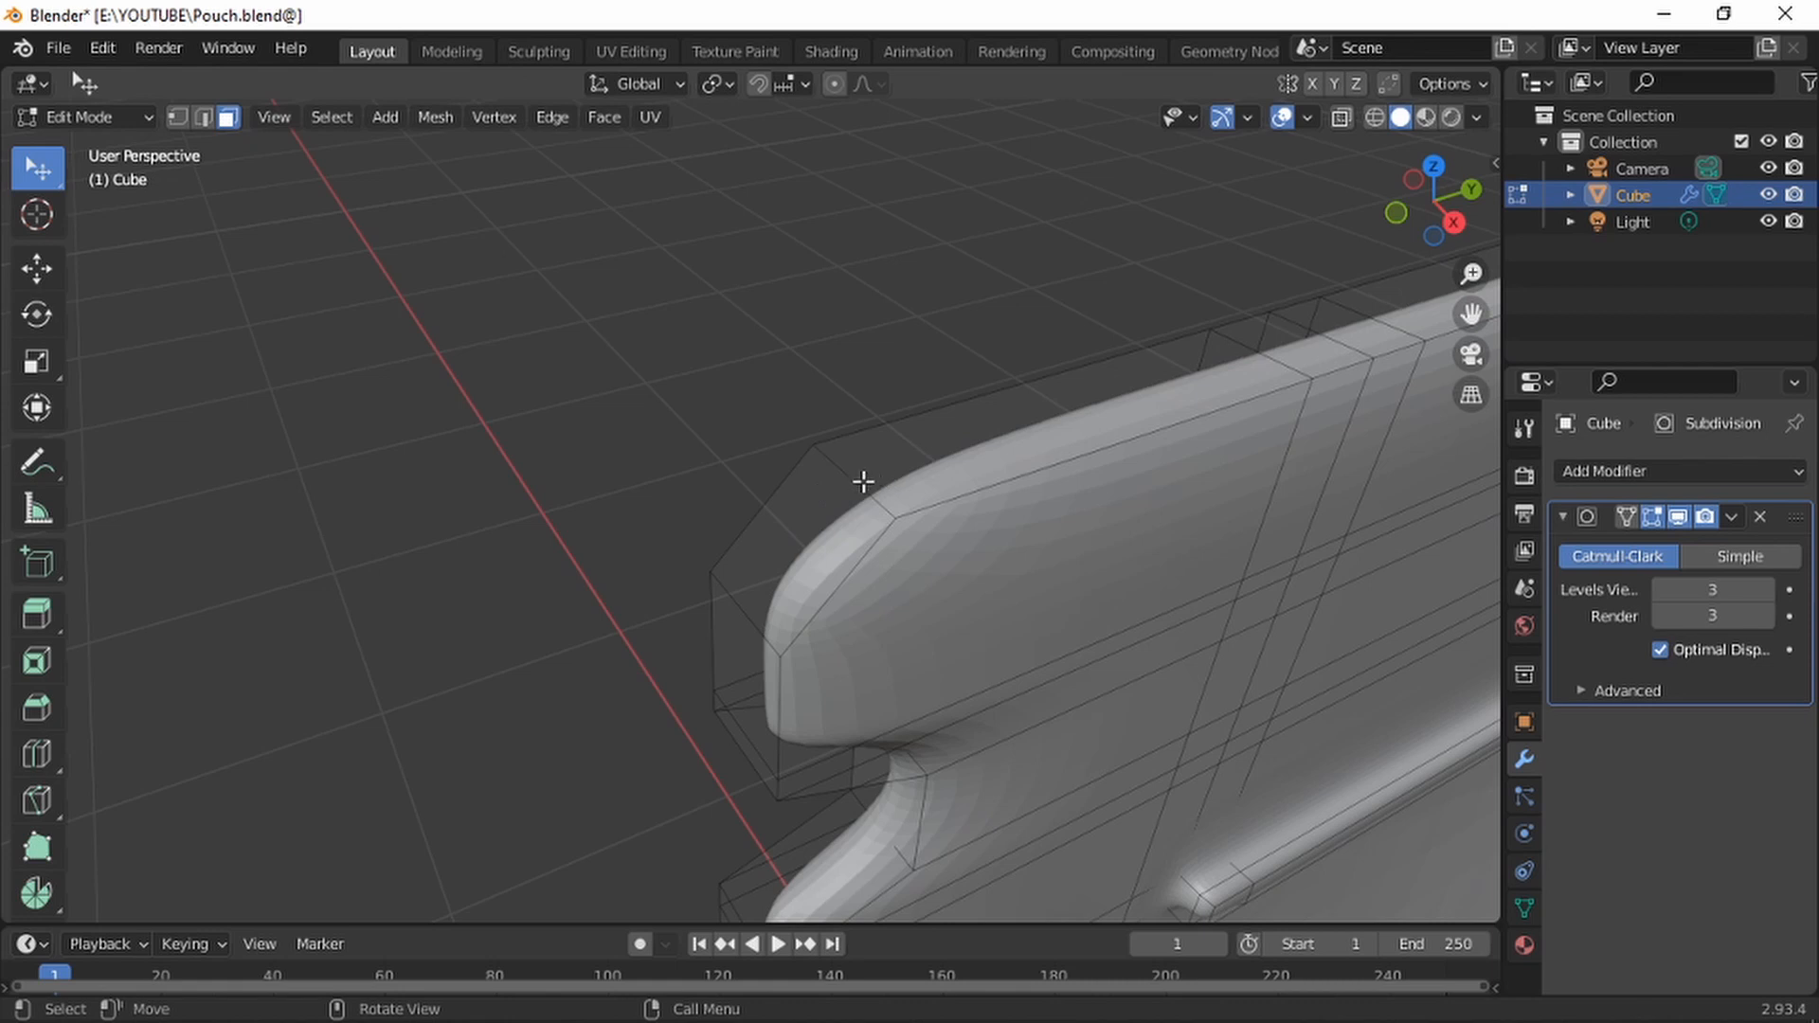
pyautogui.hotkey('ctrl', 'r')
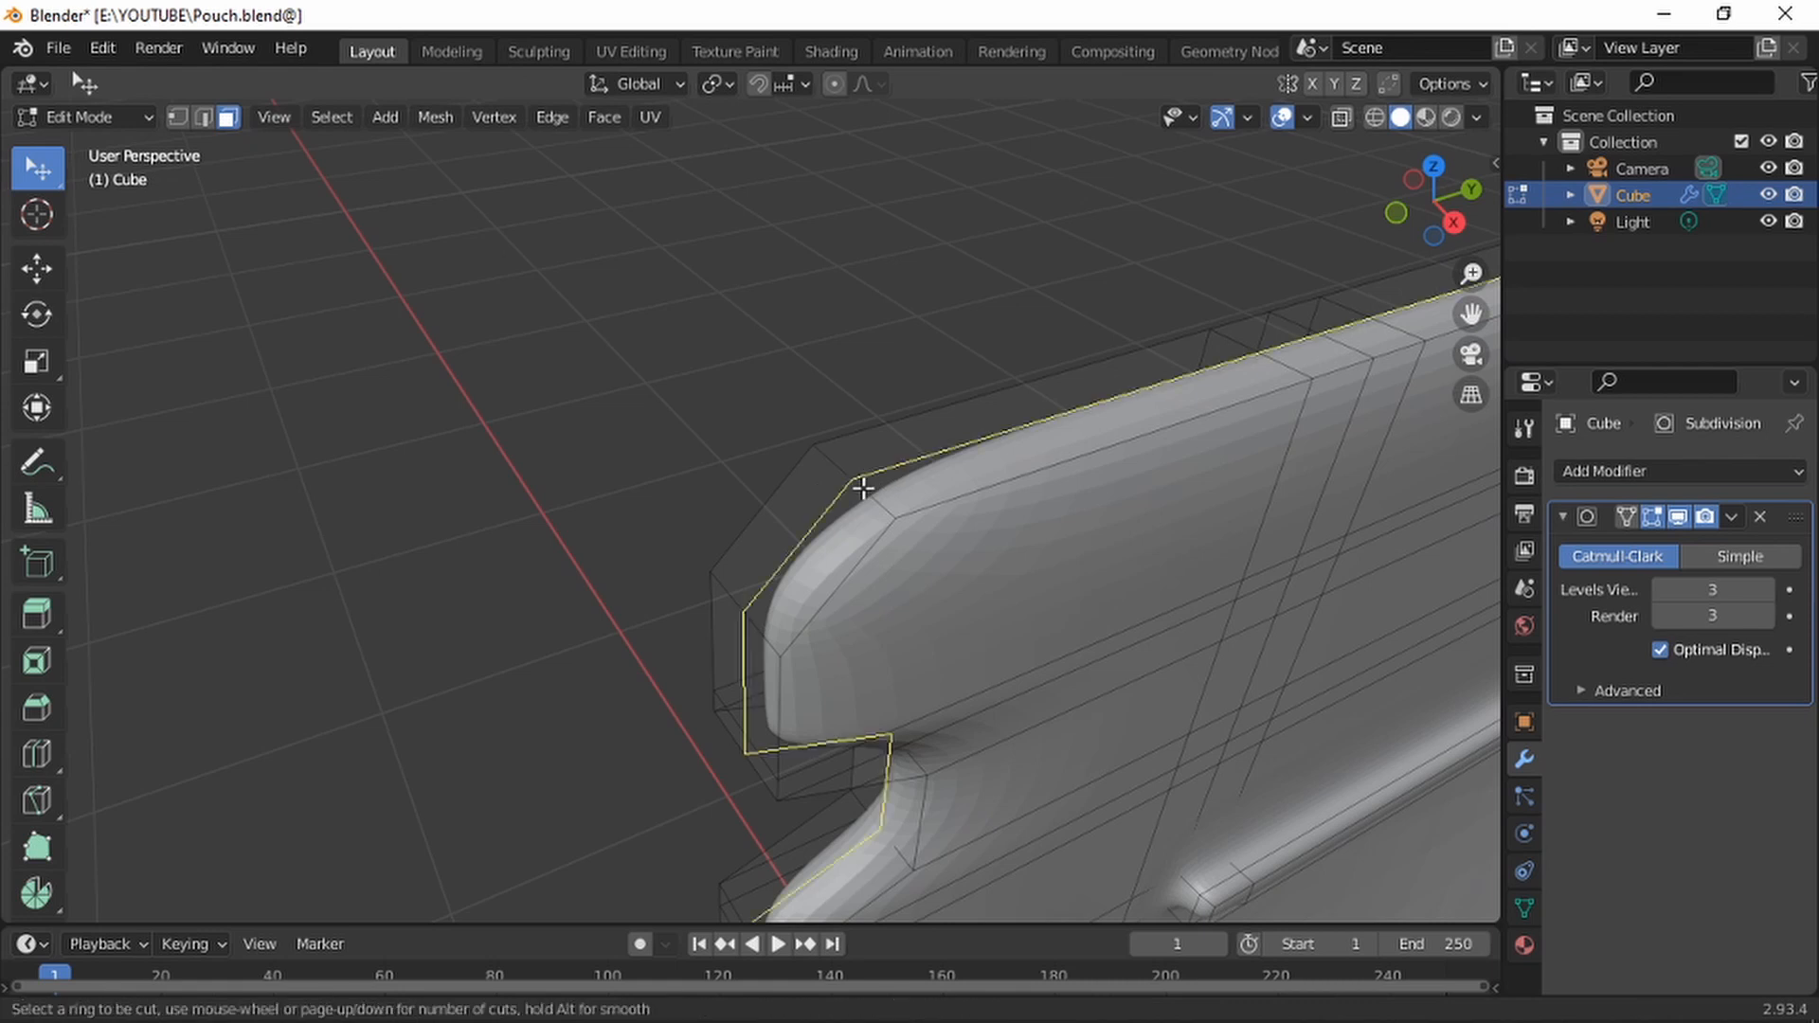
pyautogui.scroll(1, 863, 488)
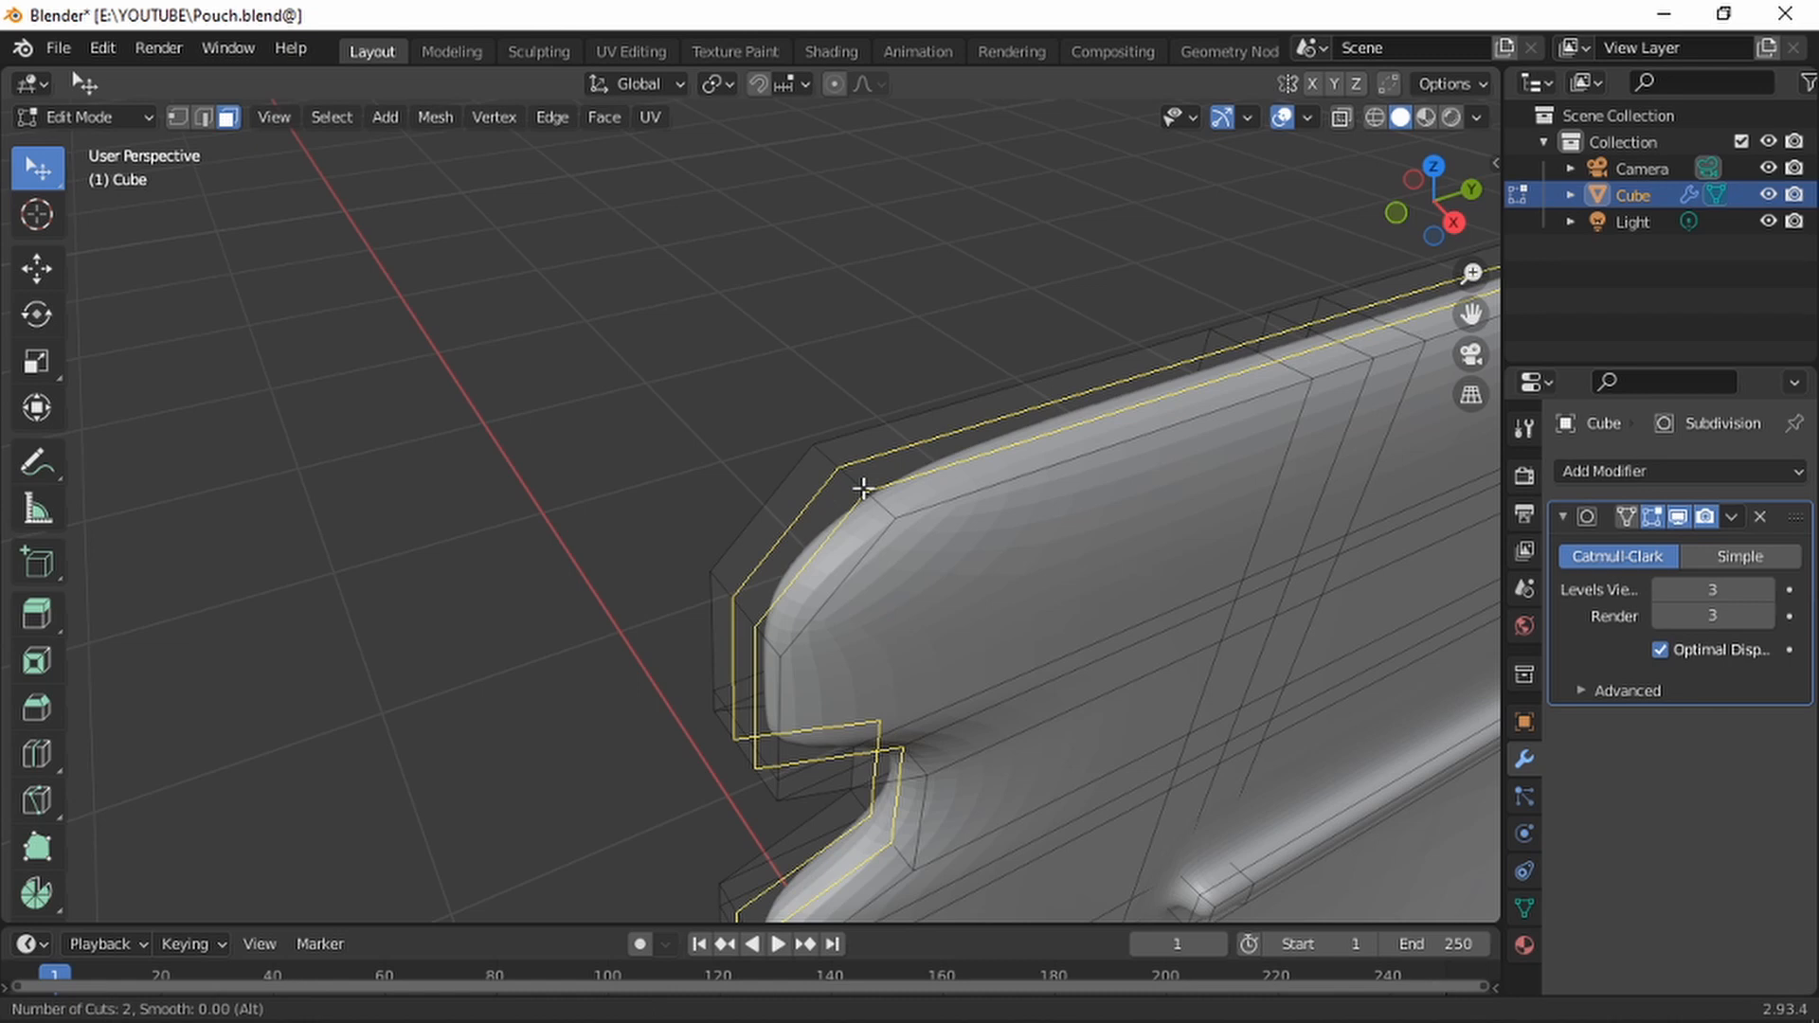
pyautogui.click(861, 490)
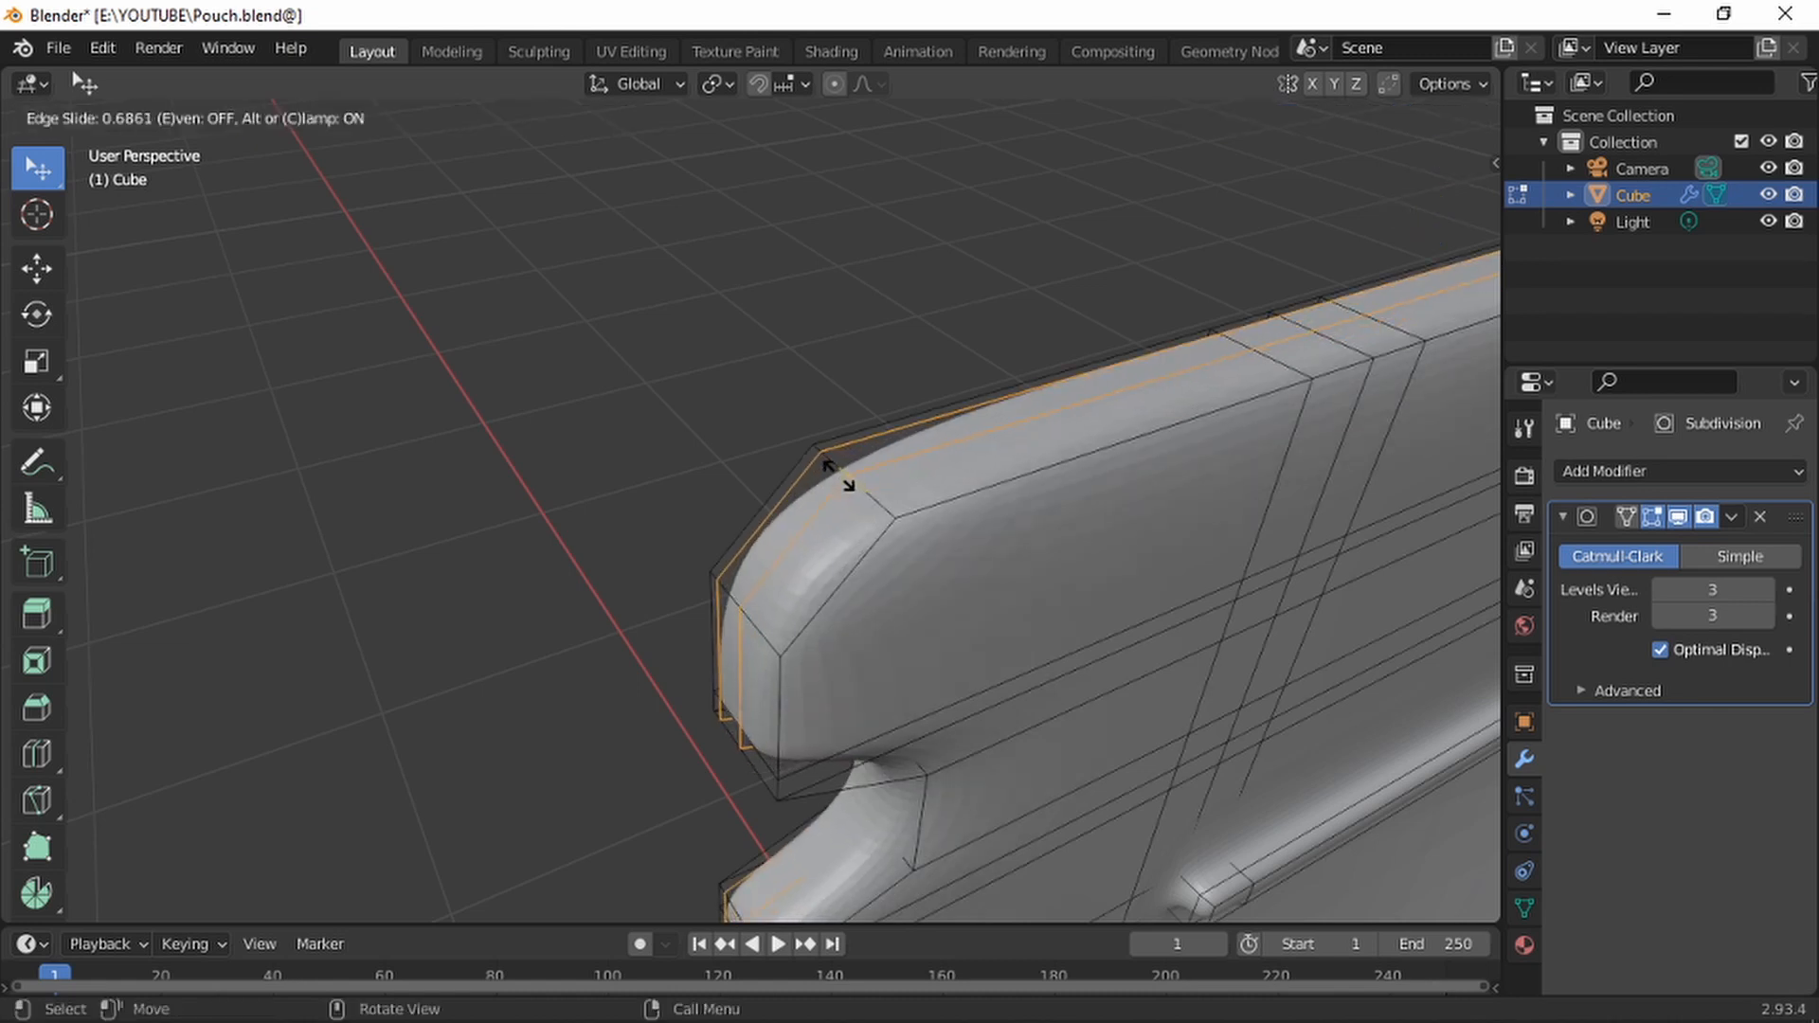
pyautogui.click(839, 476)
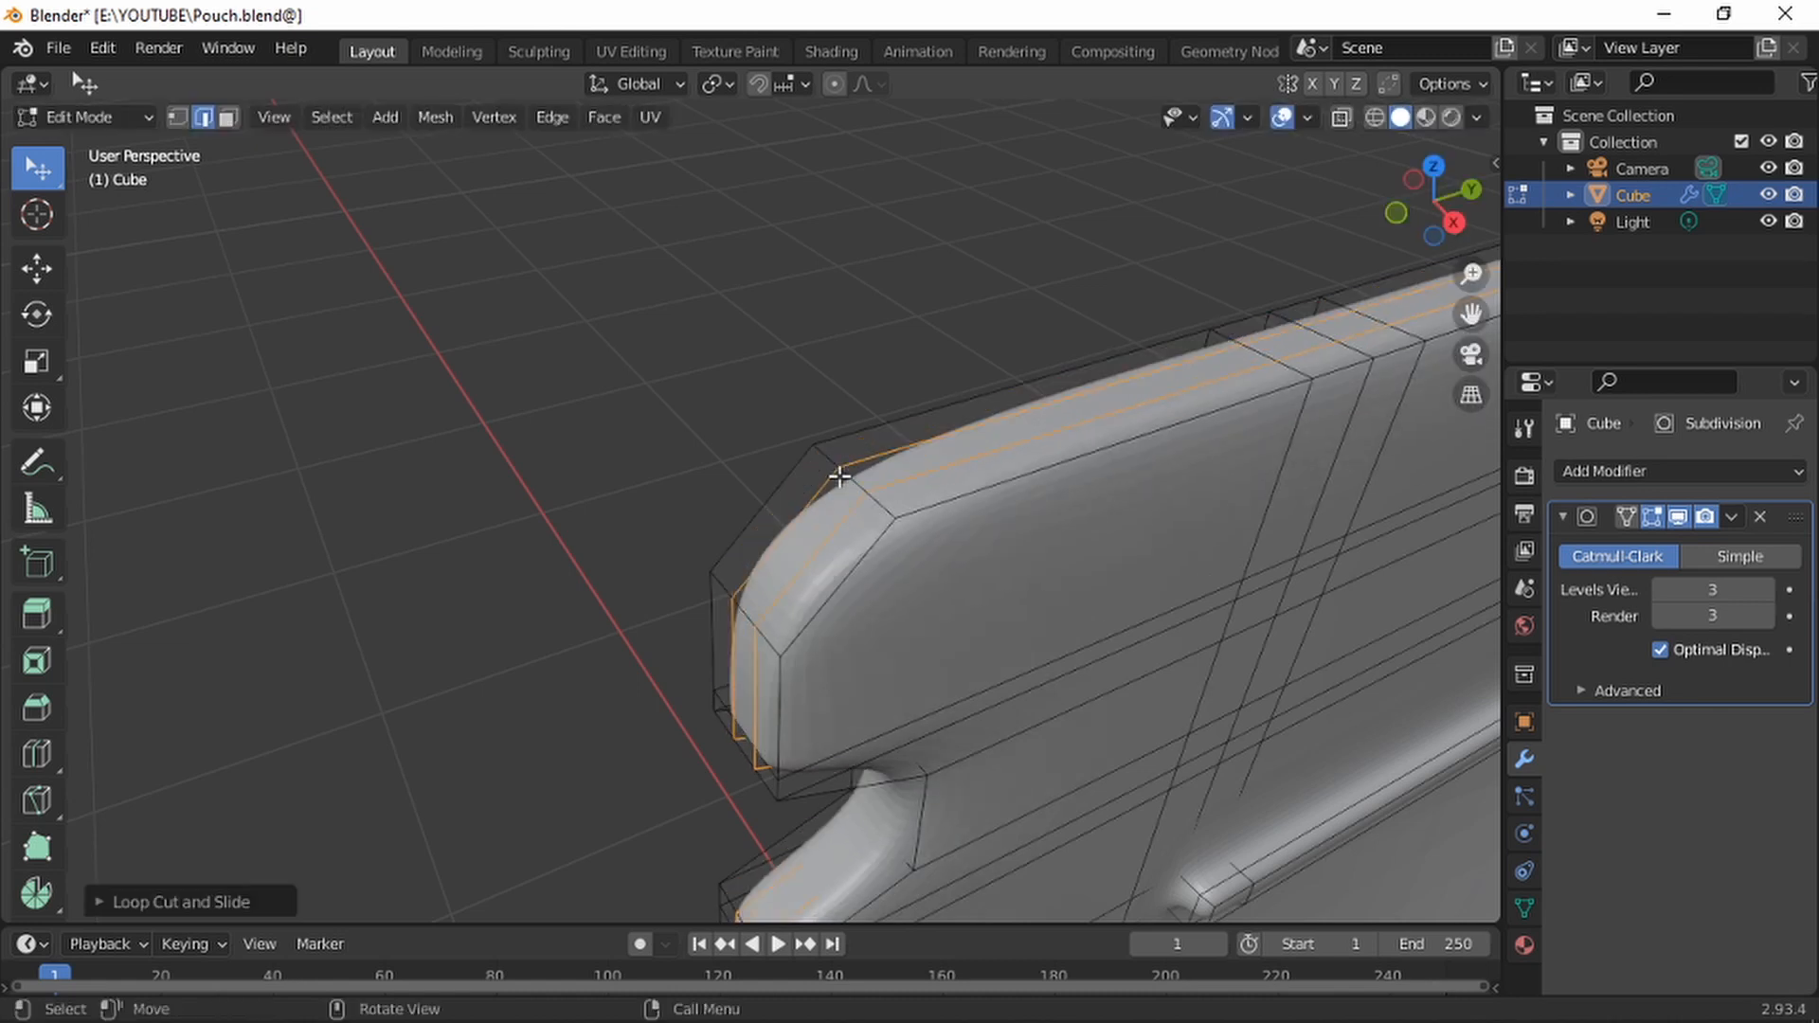
# Try to scale the two new rim edge loops outward uniformly
pyautogui.click(36, 360)
pyautogui.keyDown('shift'); pyautogui.moveTo(1175, 473); pyautogui.dragTo(1185, 356, button='middle'); pyautogui.keyUp('shift')
pyautogui.keyDown('shift'); pyautogui.scroll(-4, 1236, 611); pyautogui.keyUp('shift')
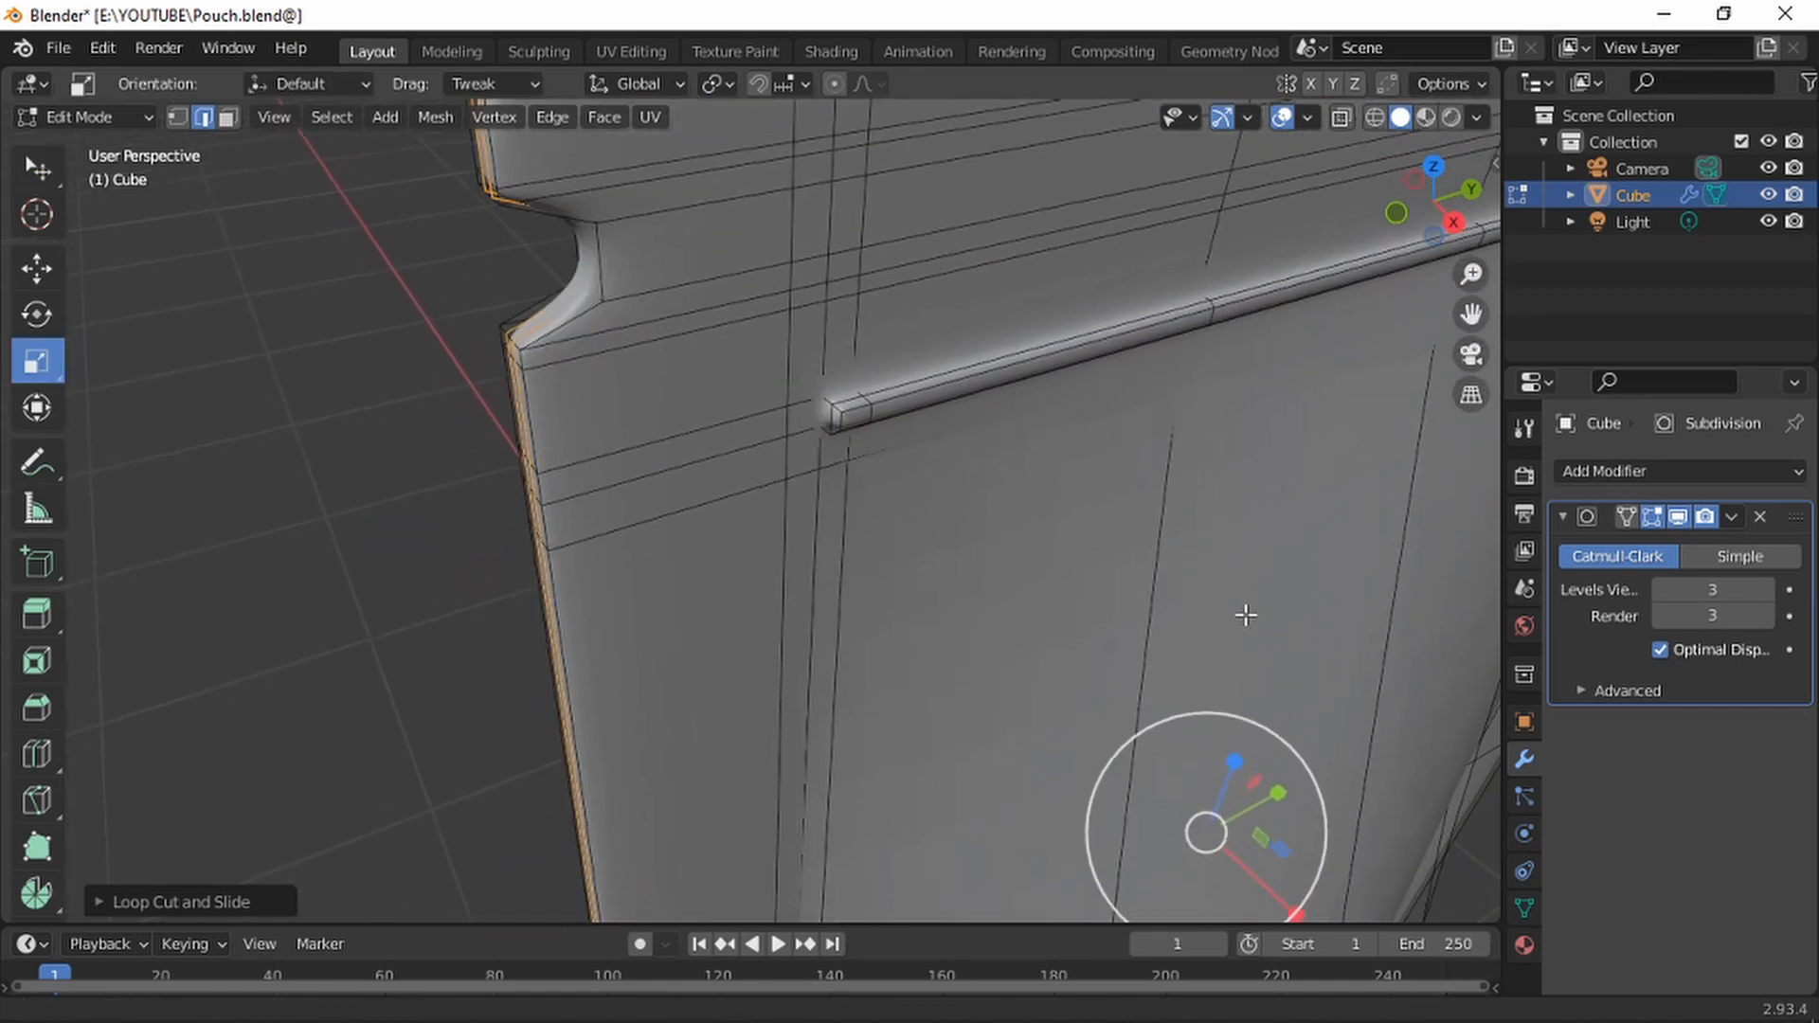
pyautogui.keyDown('shift'); pyautogui.scroll(6, 1266, 690); pyautogui.keyUp('shift')
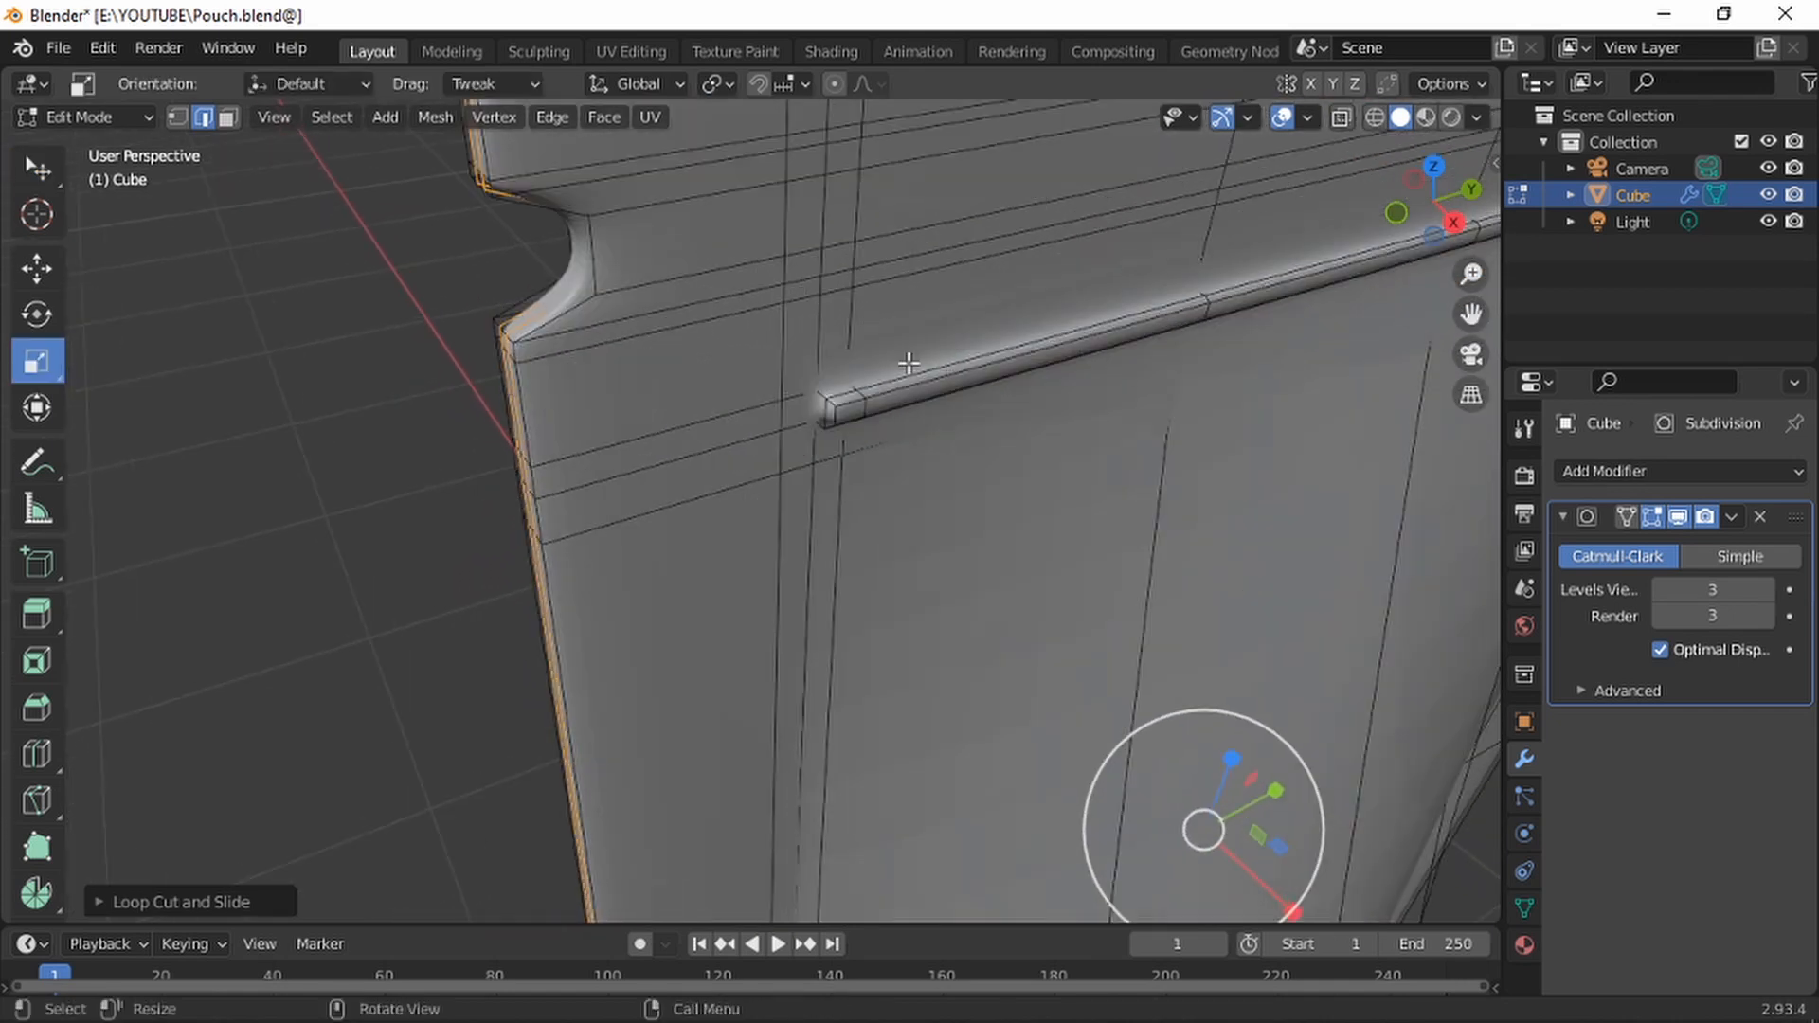
pyautogui.scroll(3, 968, 653)
pyautogui.keyDown('shift'); pyautogui.scroll(-5, 1084, 665); pyautogui.keyUp('shift')
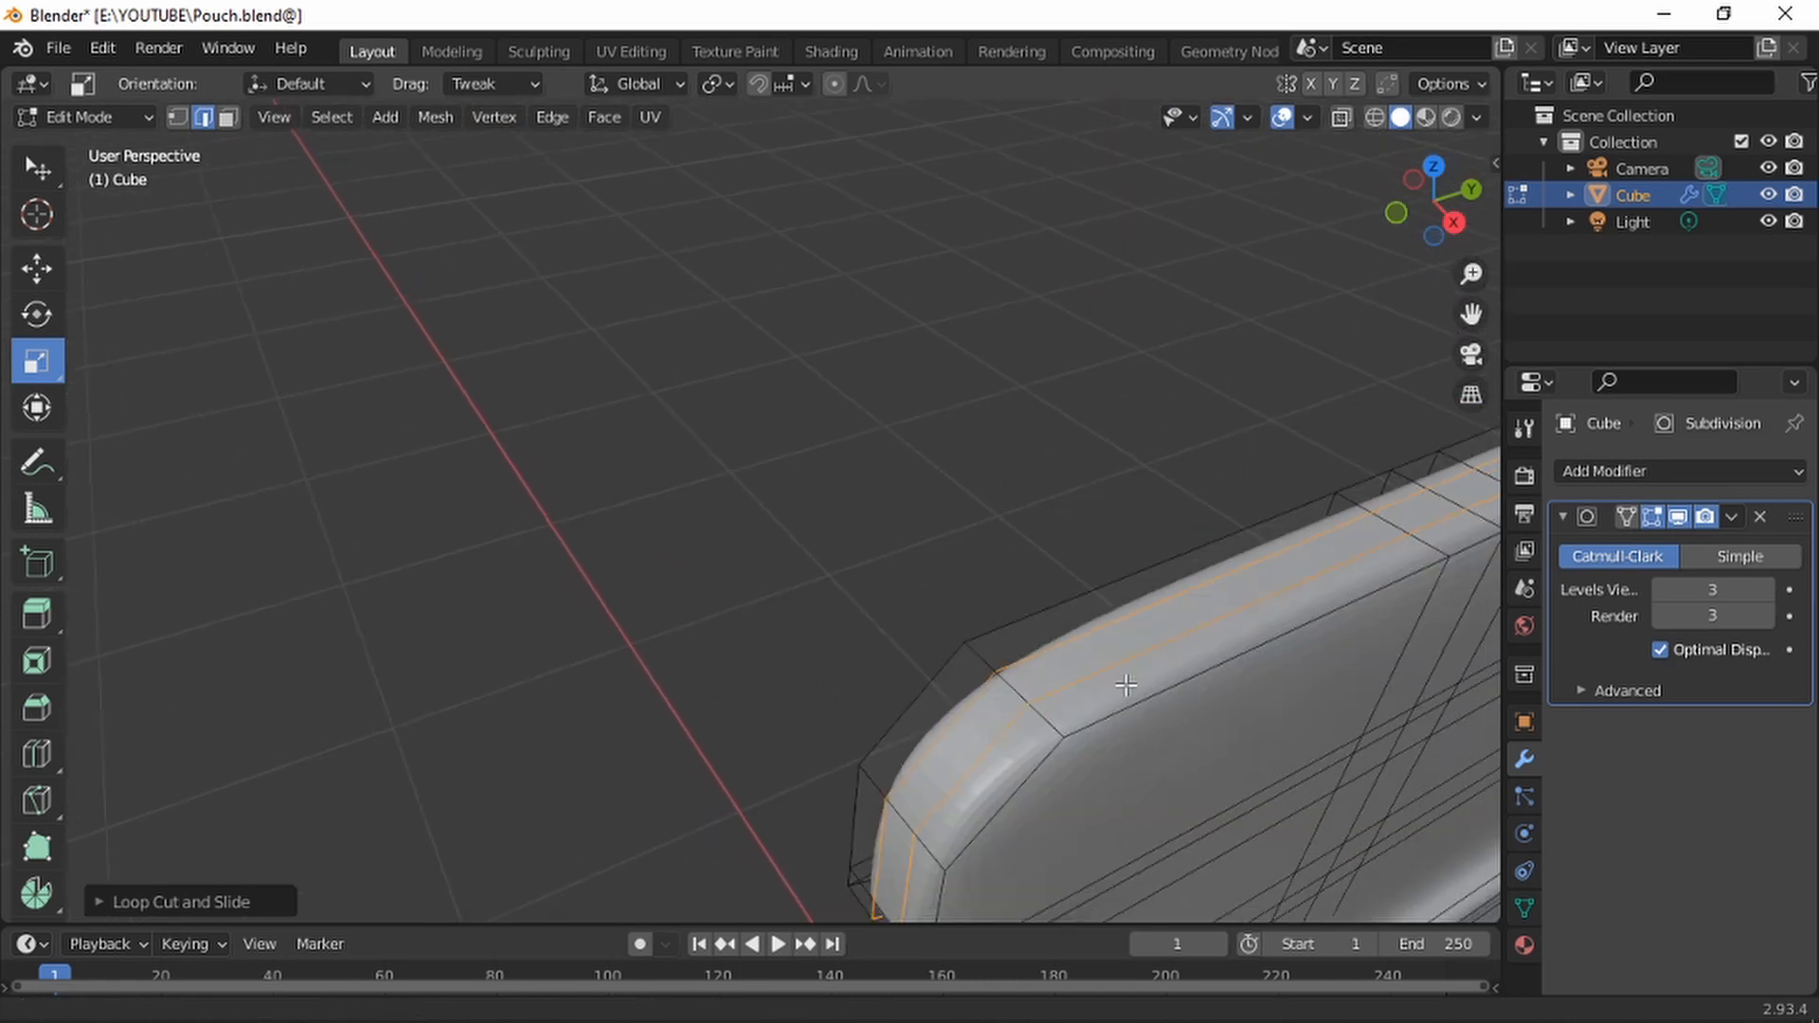
pyautogui.press('s')
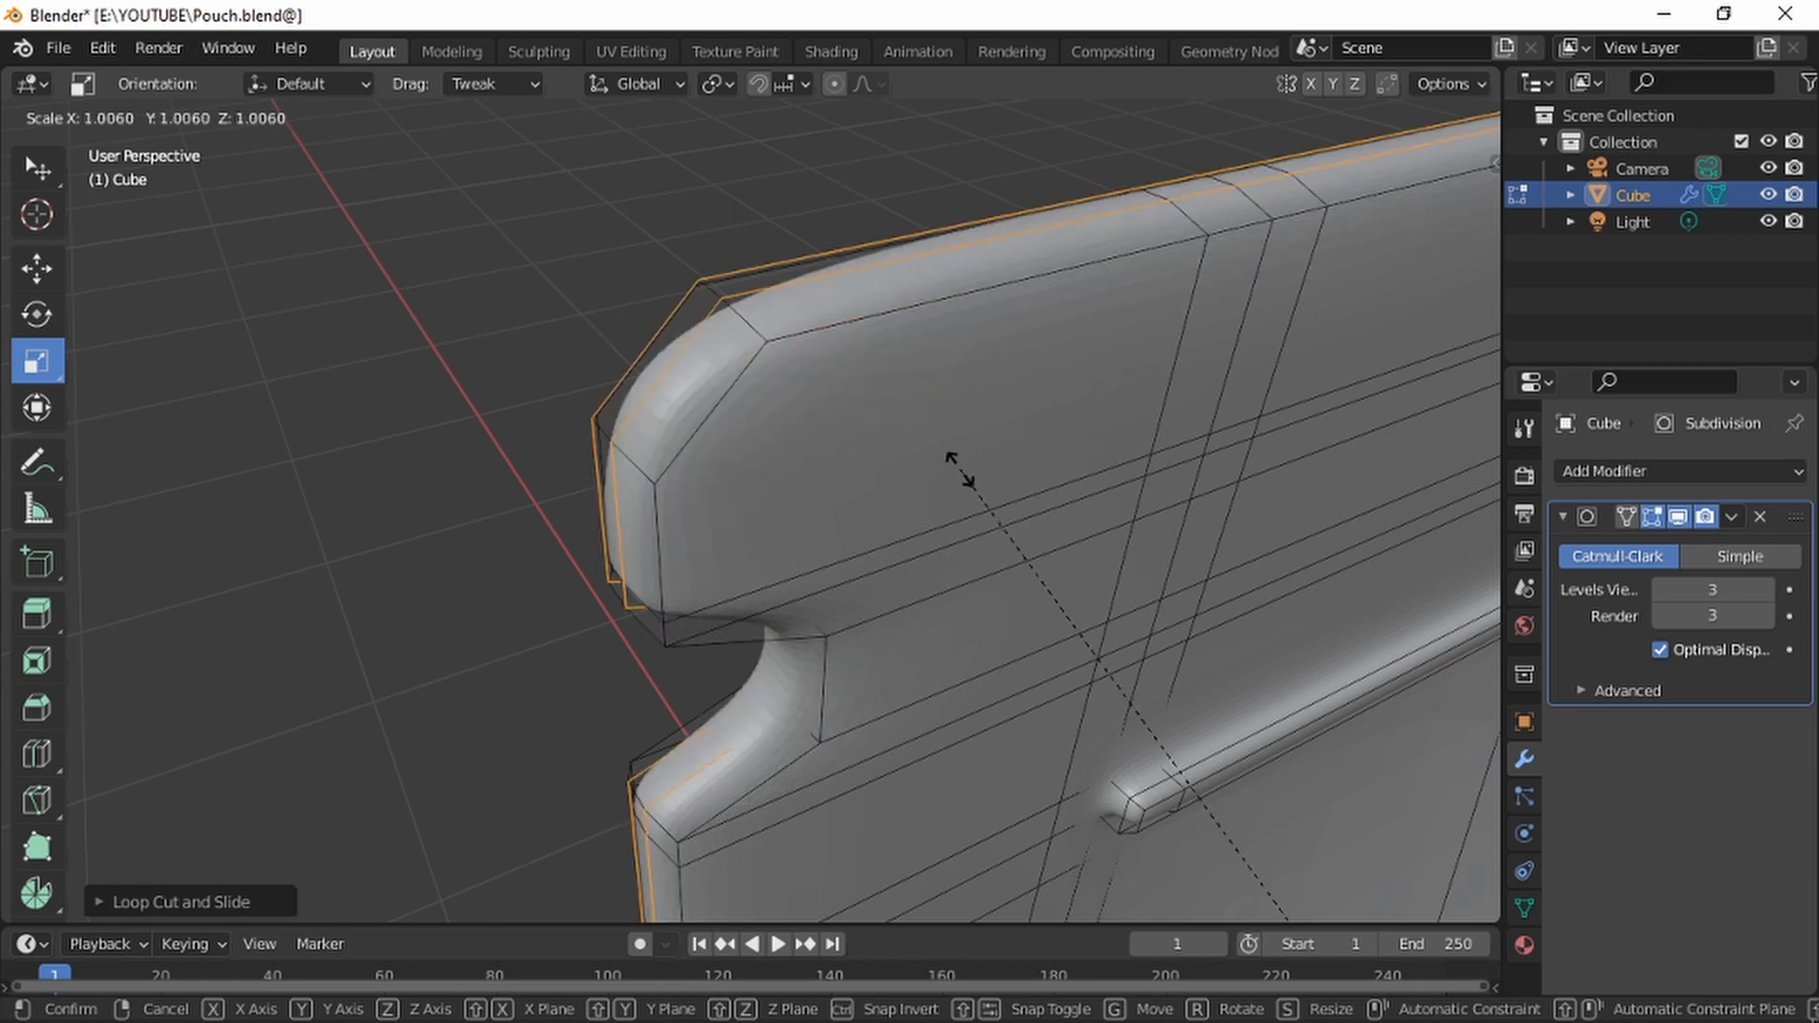
pyautogui.click(957, 469)
pyautogui.press('ctrl+KP_8')
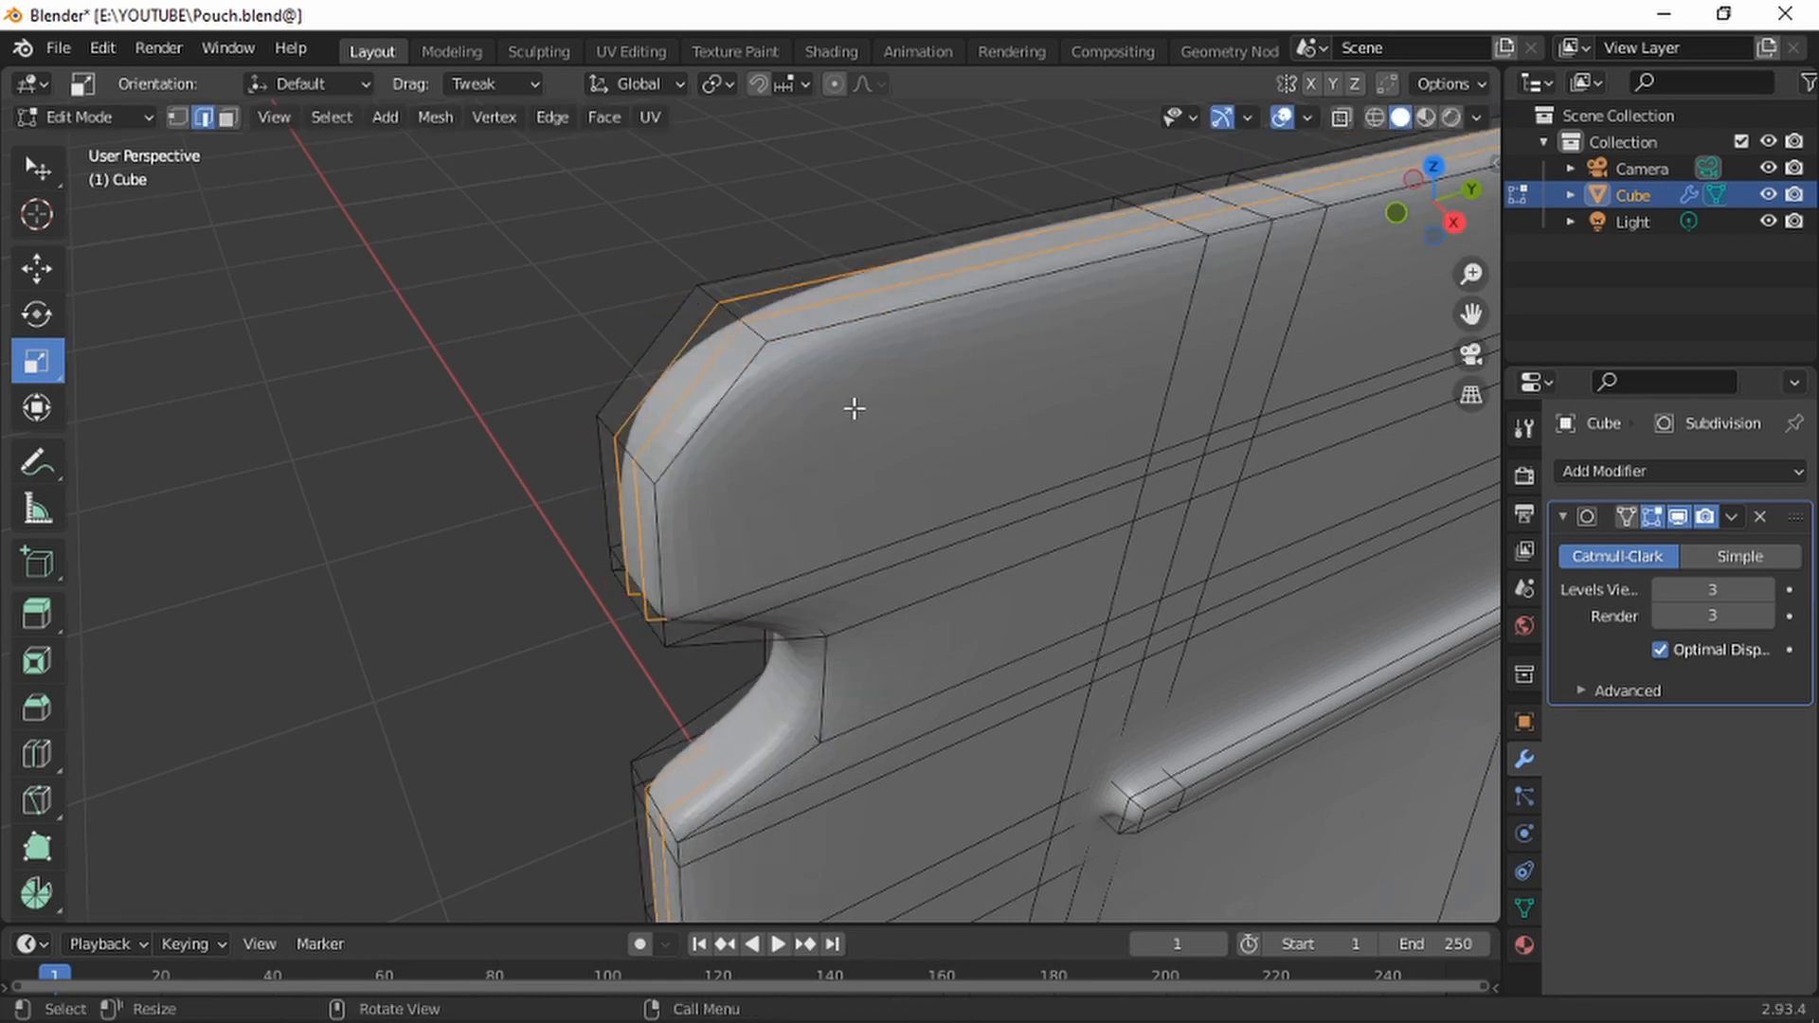
pyautogui.press('ctrl+KP_8')
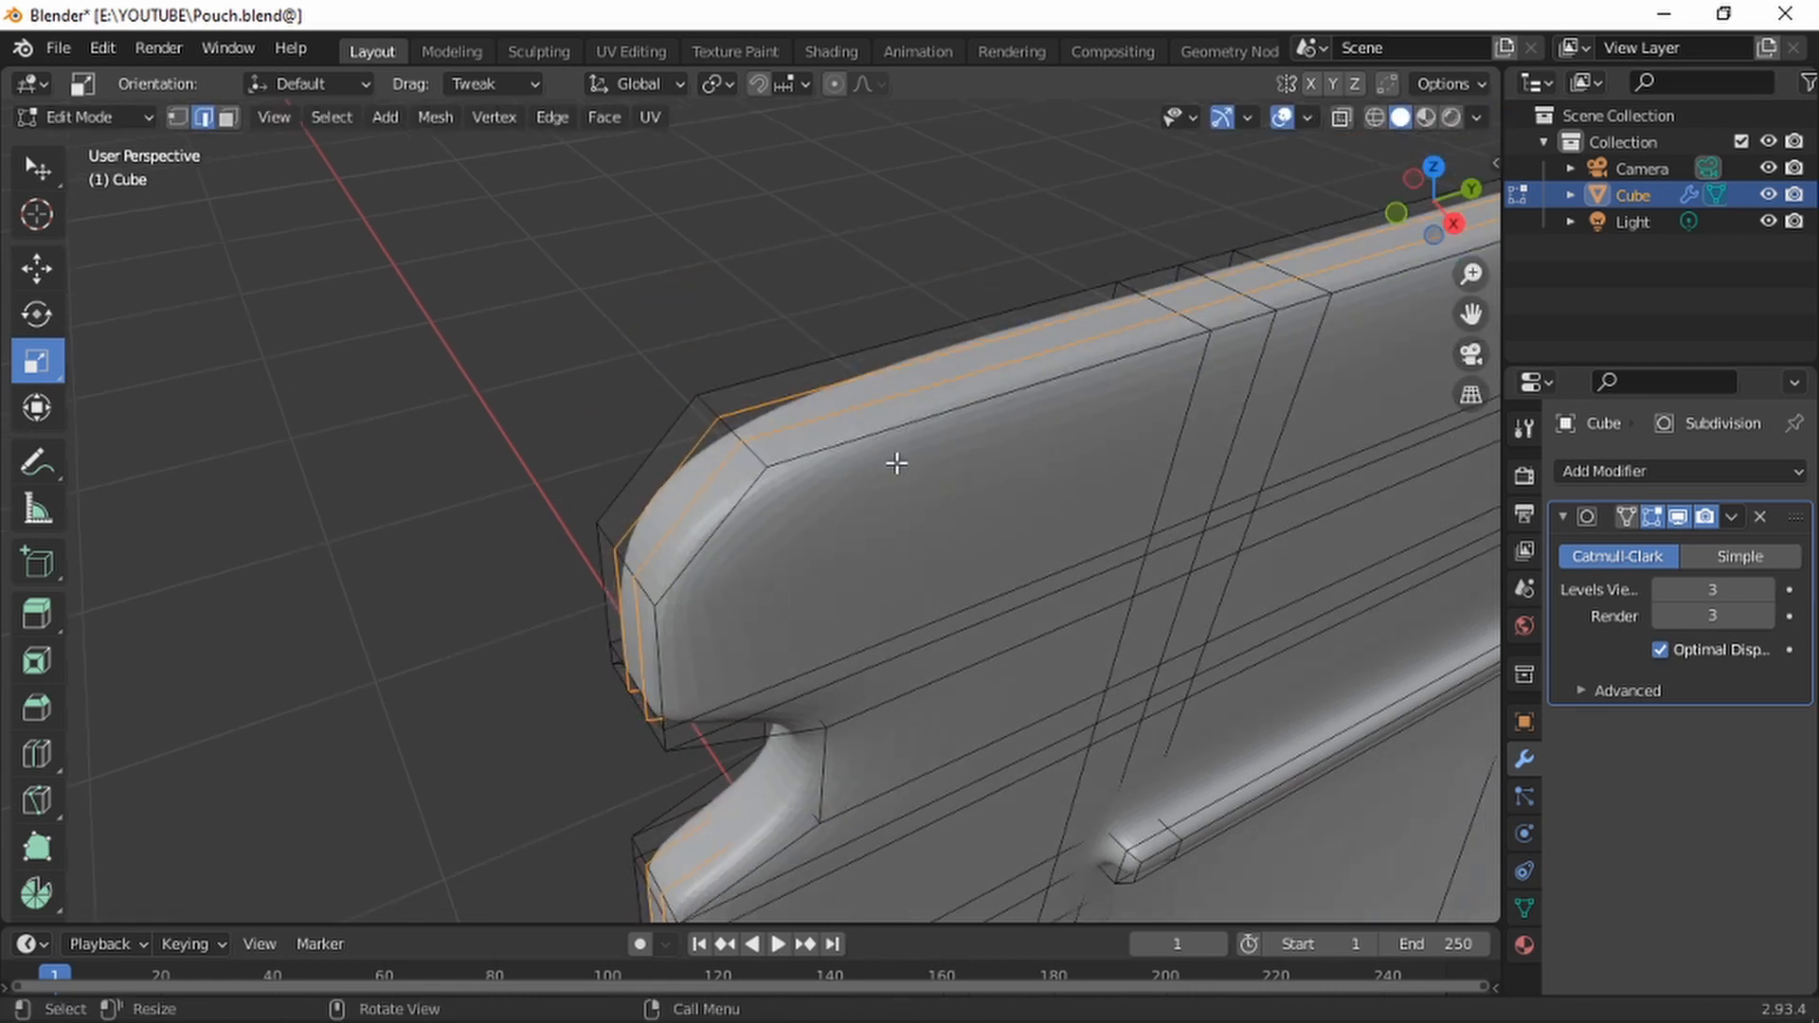
# Scale the two rim edge loops apart along the X axis to about 1.9
pyautogui.press('s')
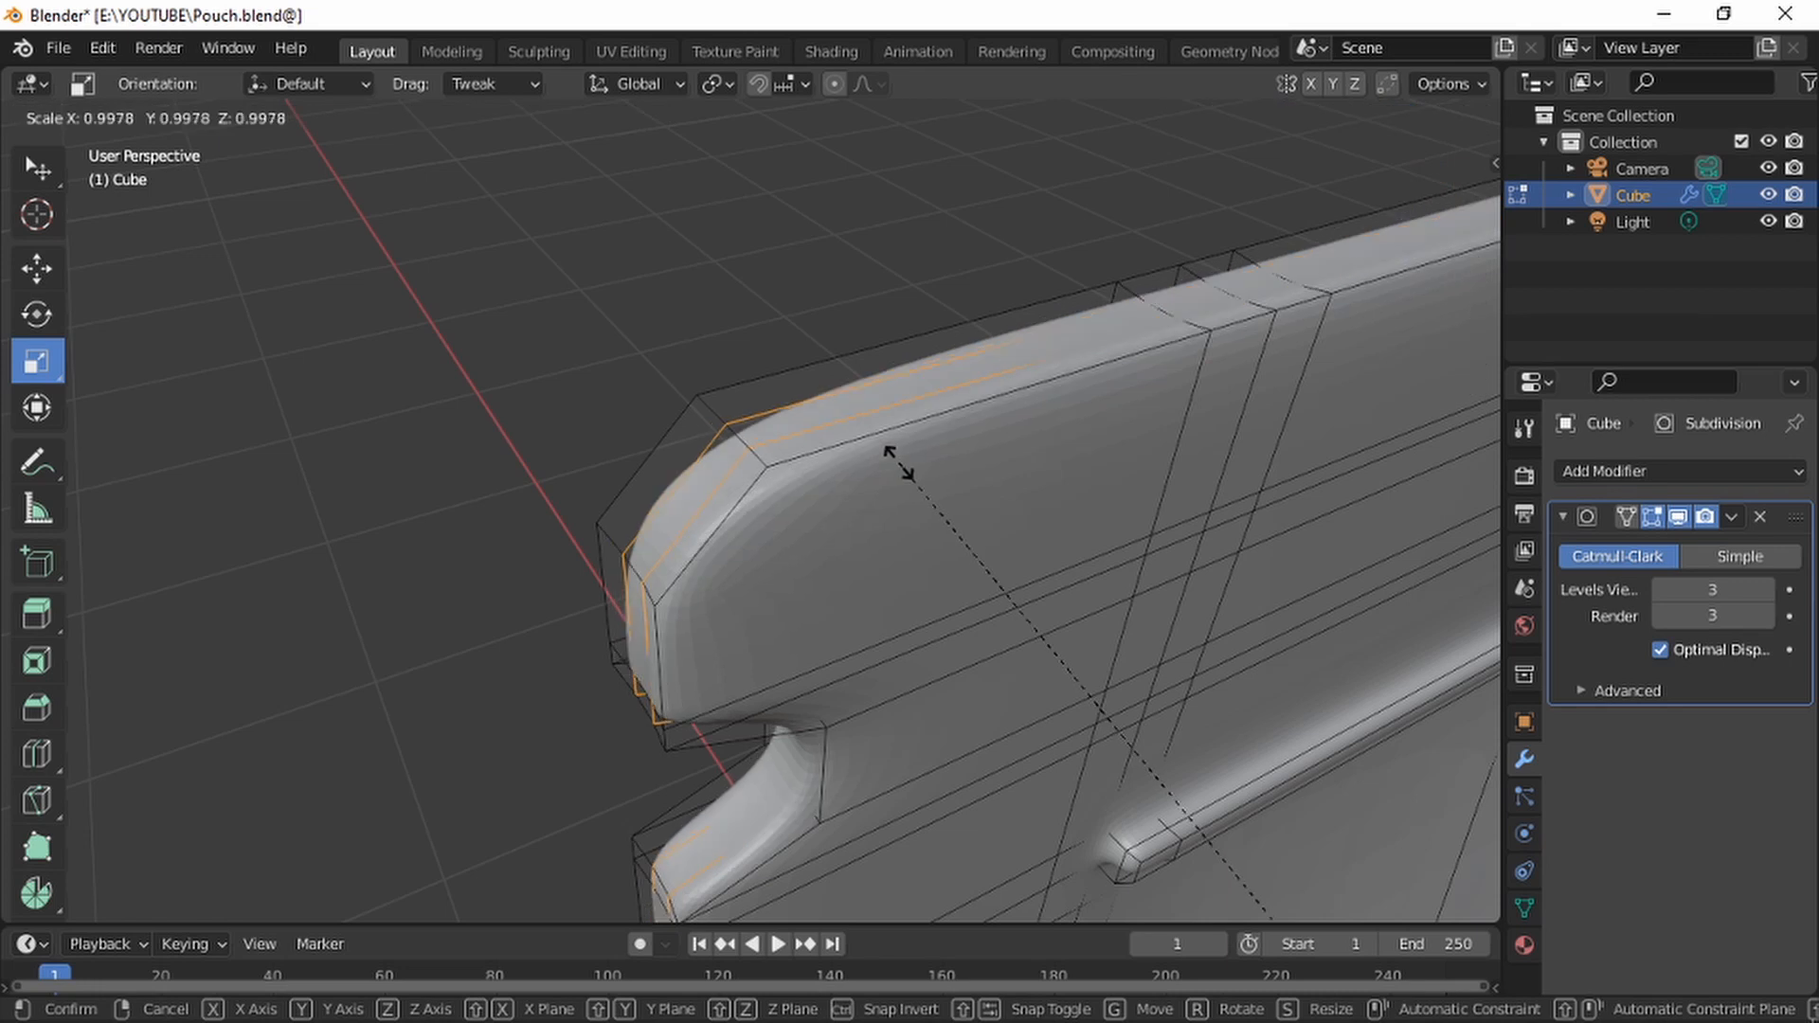
pyautogui.press('x')
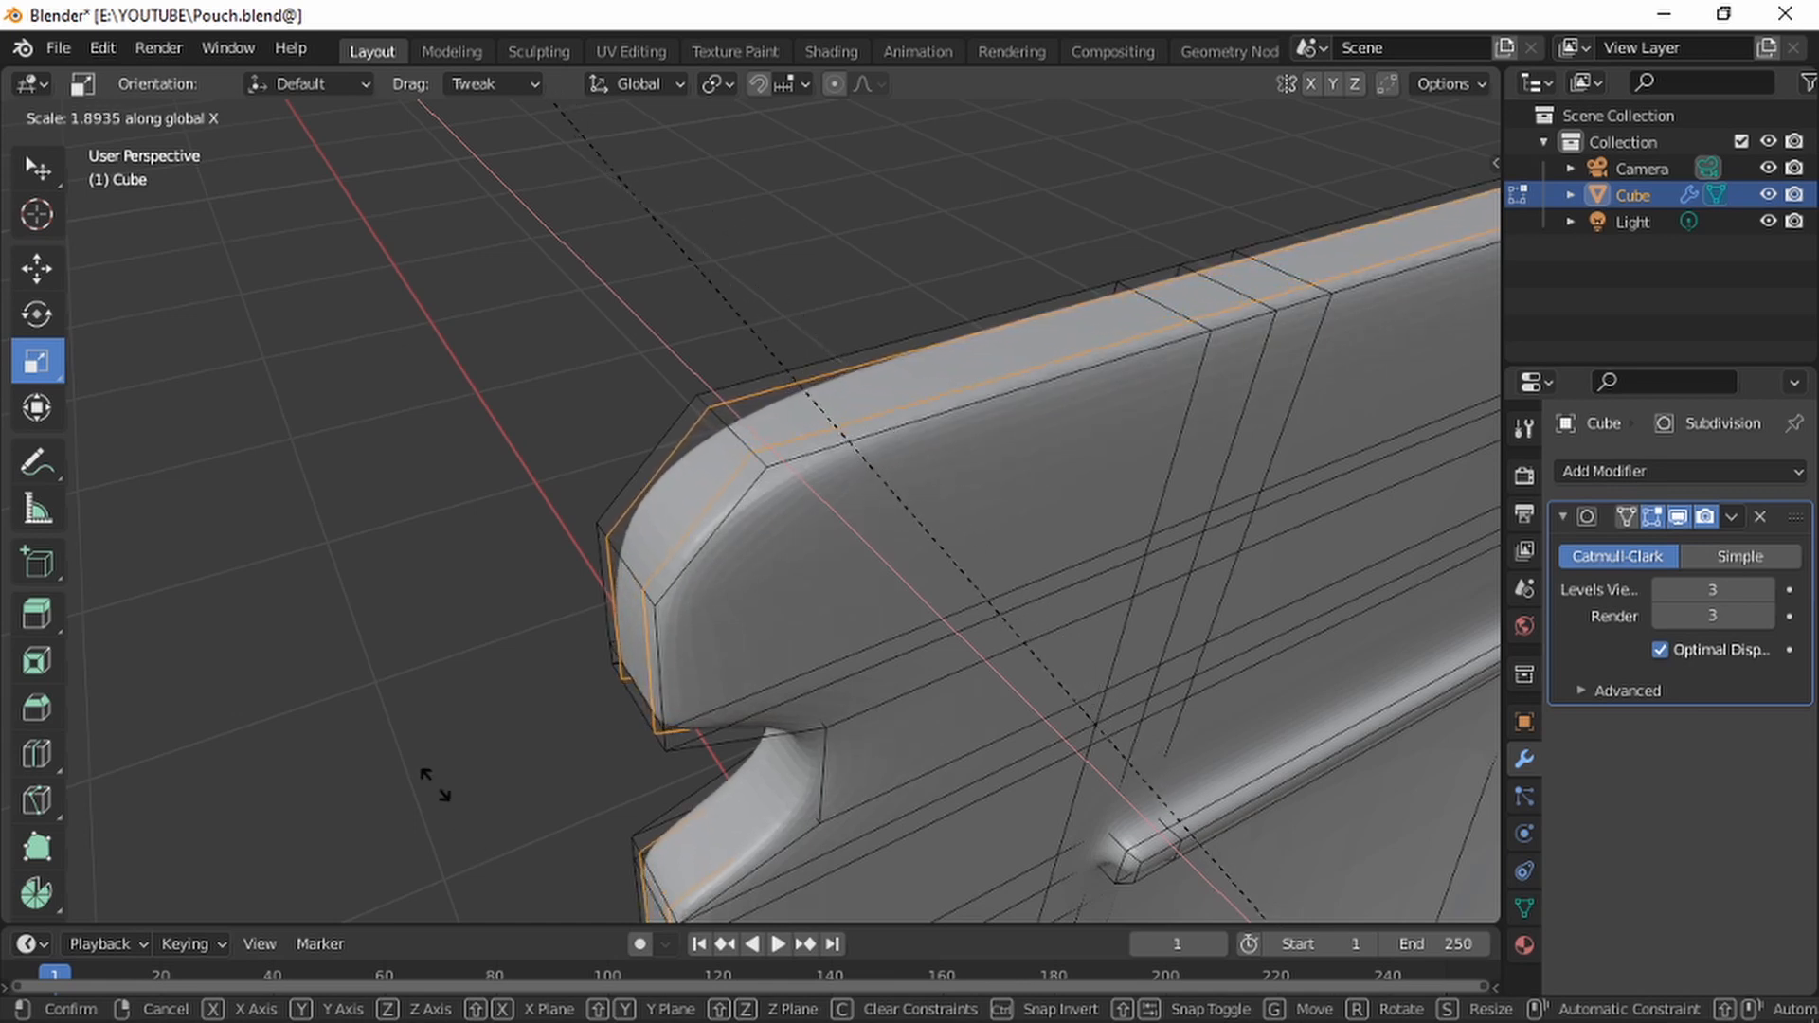
pyautogui.click(371, 698)
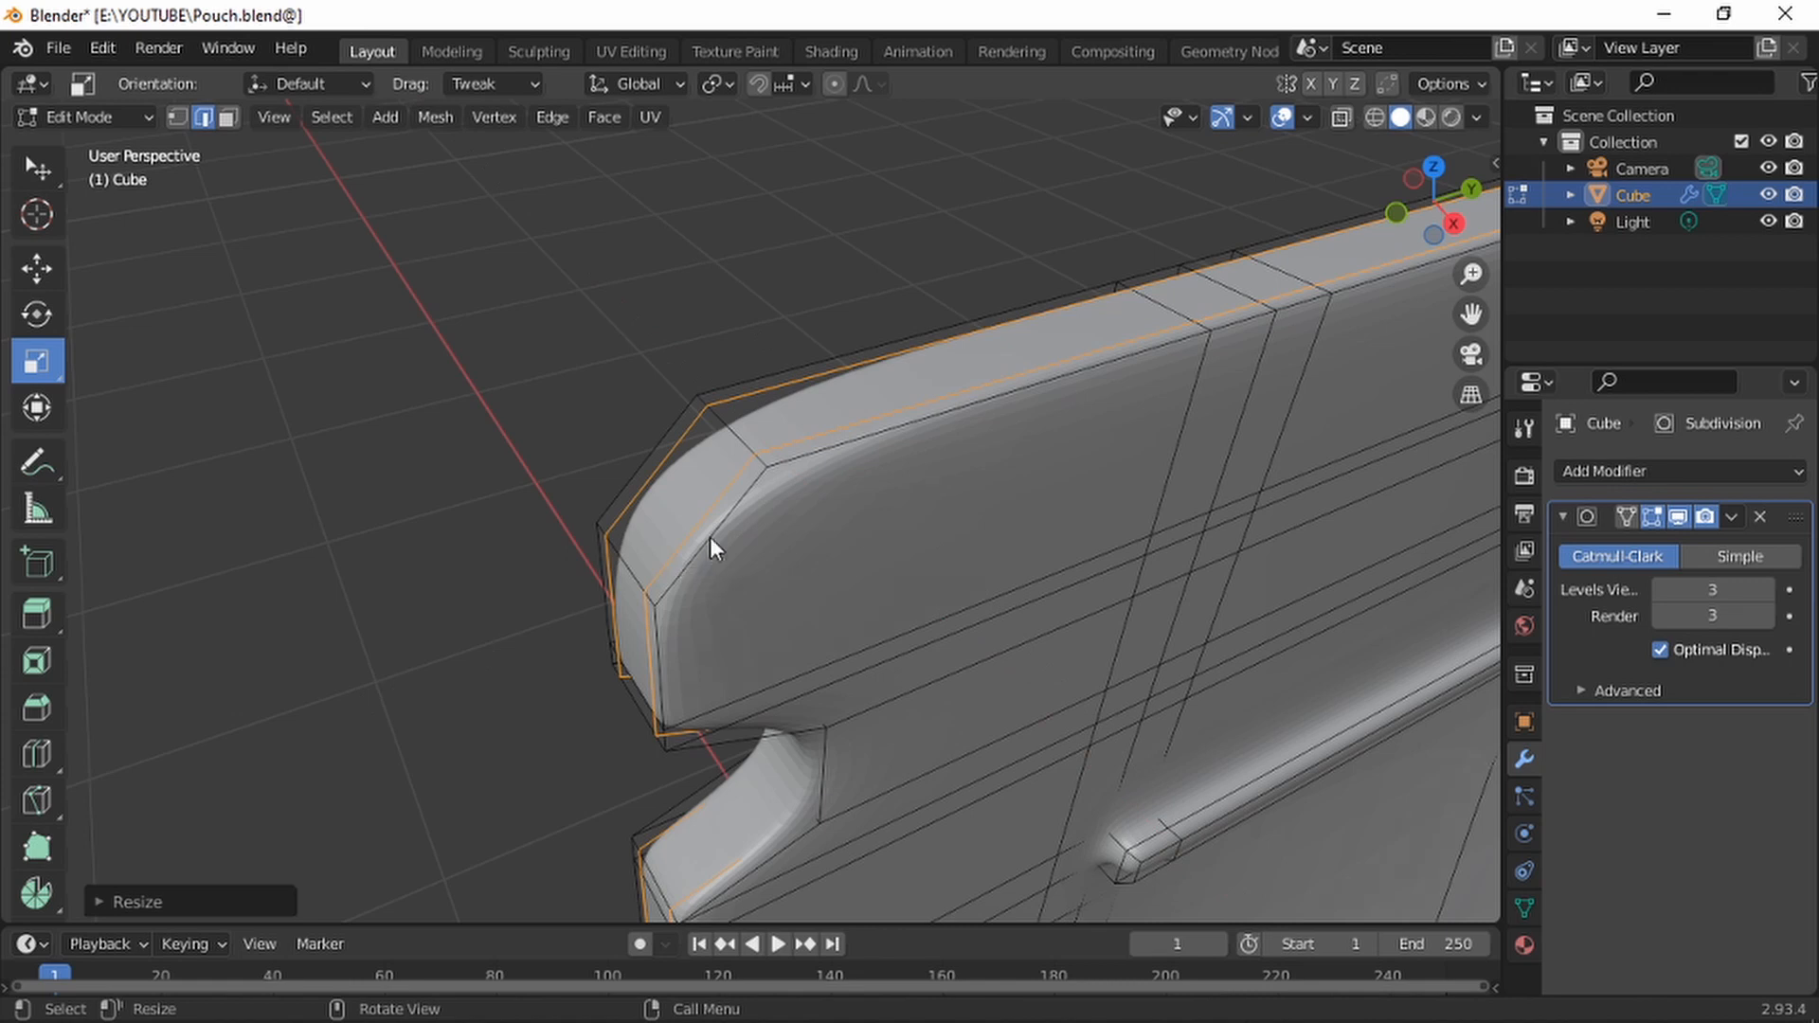
# Examine the sharpened rim and the underside's corner in Object Mode, and clear the edge selection in Edit Mode
pyautogui.press('Tab')
pyautogui.moveTo(709, 537); pyautogui.dragTo(969, 445, button='middle')
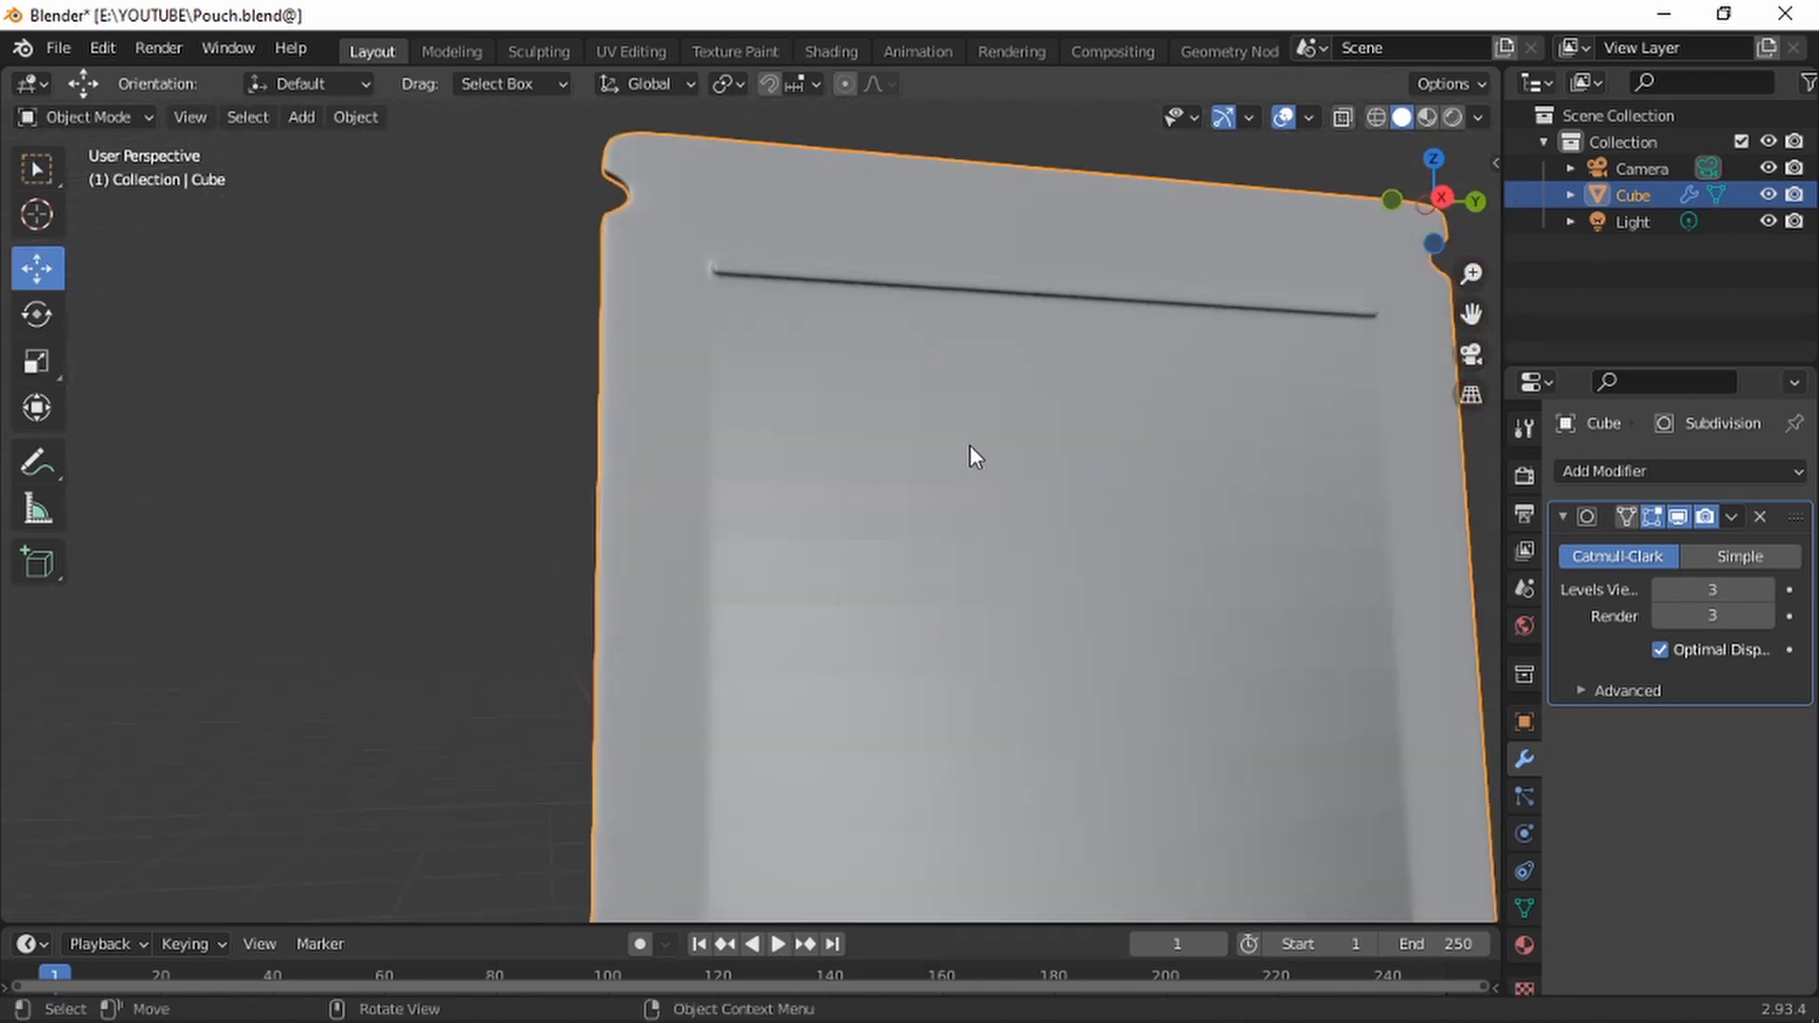
pyautogui.scroll(-5, 969, 445)
pyautogui.moveTo(1047, 744); pyautogui.dragTo(950, 536, button='middle')
pyautogui.scroll(4, 950, 536)
pyautogui.moveTo(925, 382); pyautogui.dragTo(850, 468, button='middle')
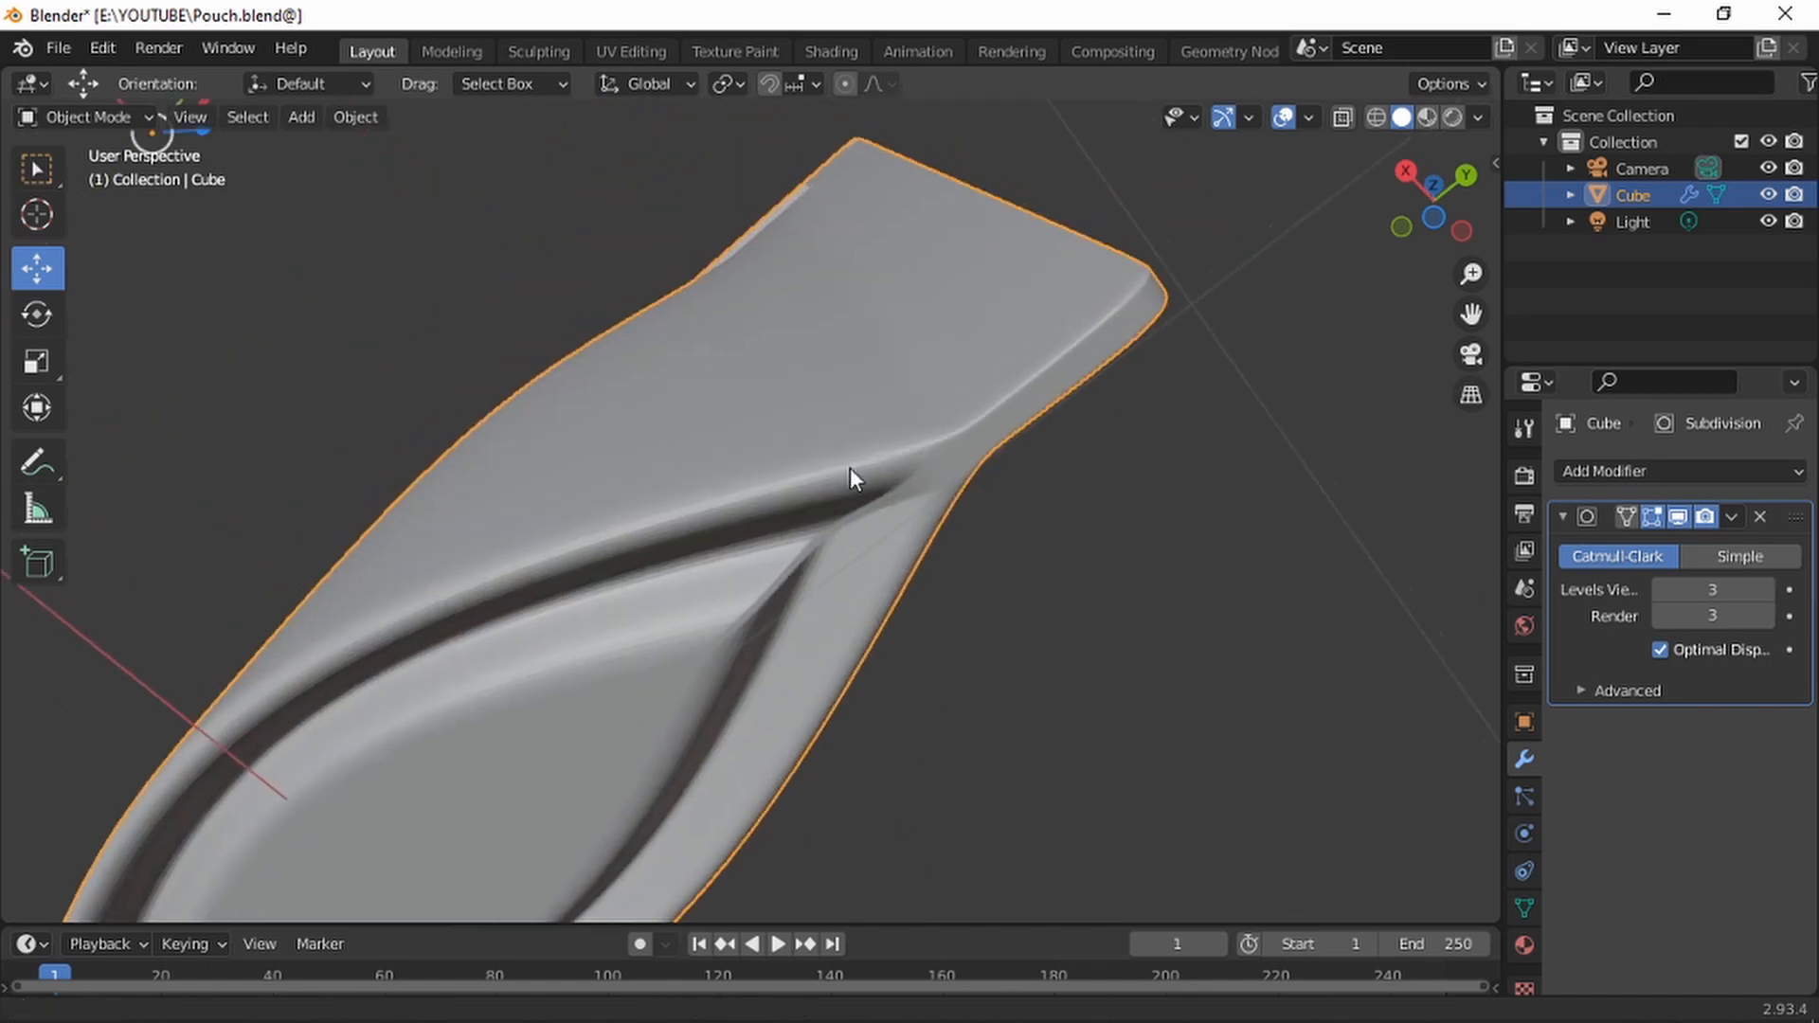
pyautogui.press('Tab')
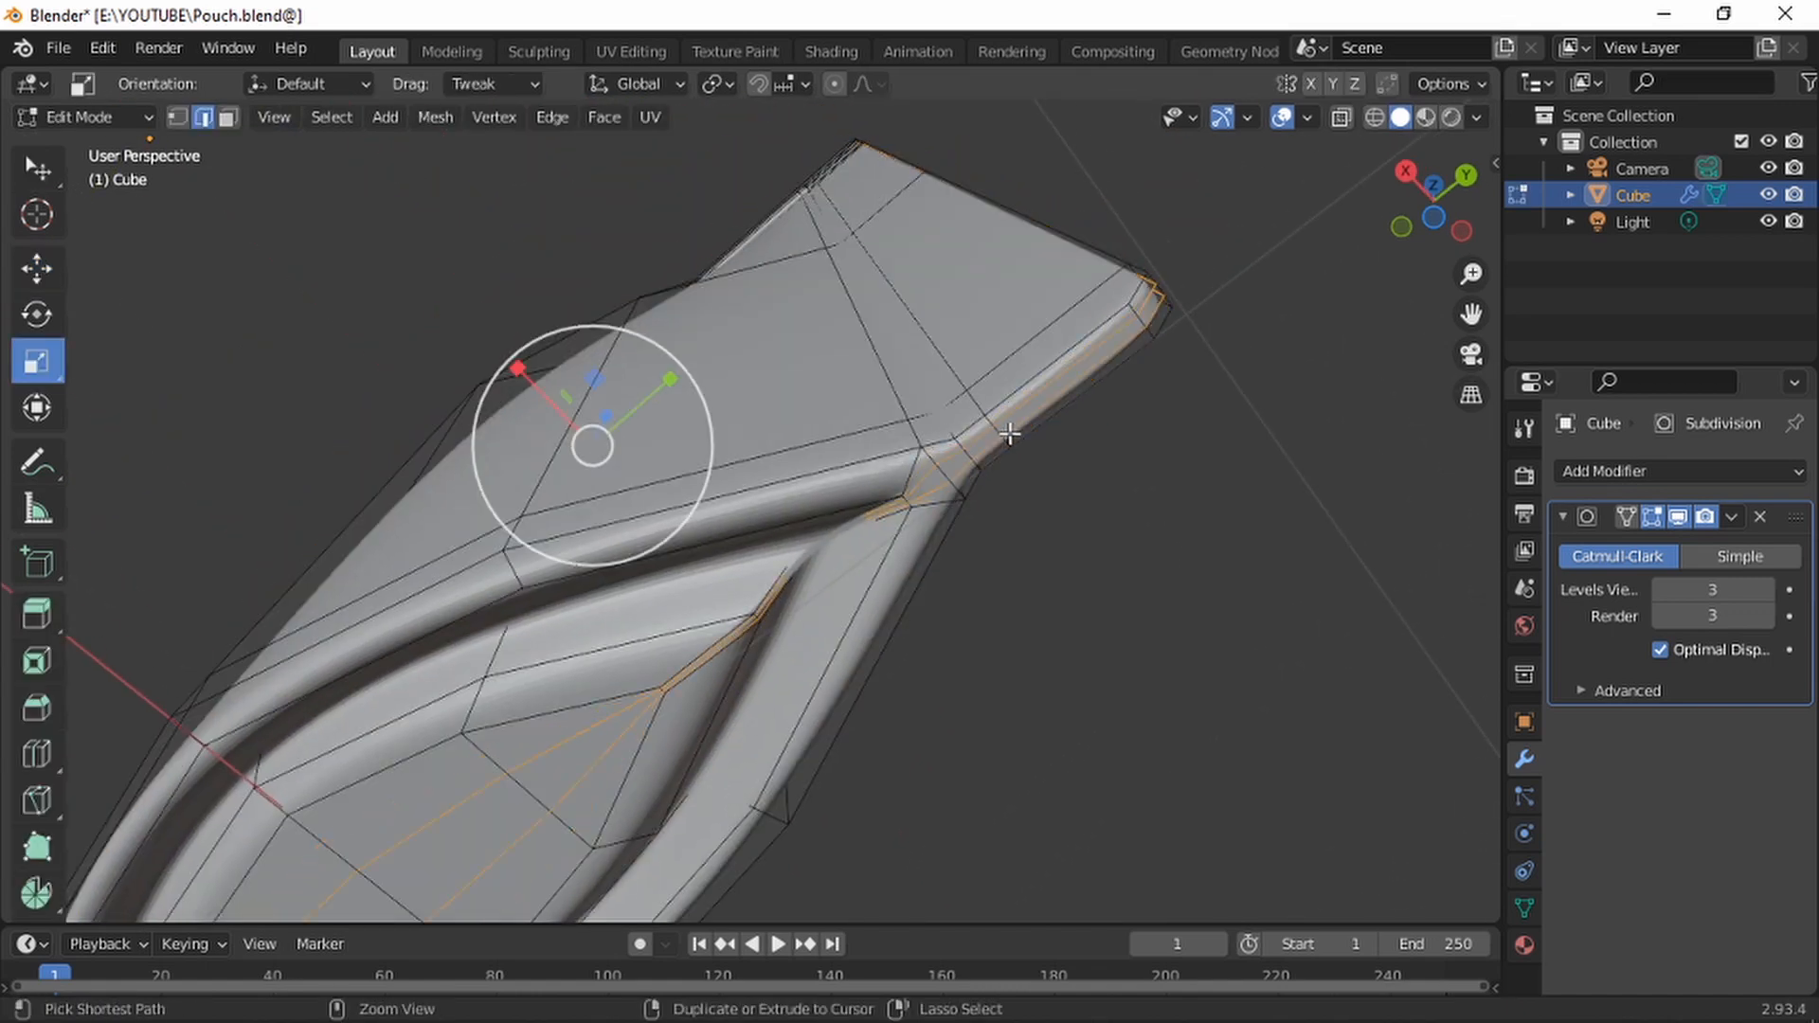
pyautogui.click(1067, 424)
pyautogui.press('Tab')
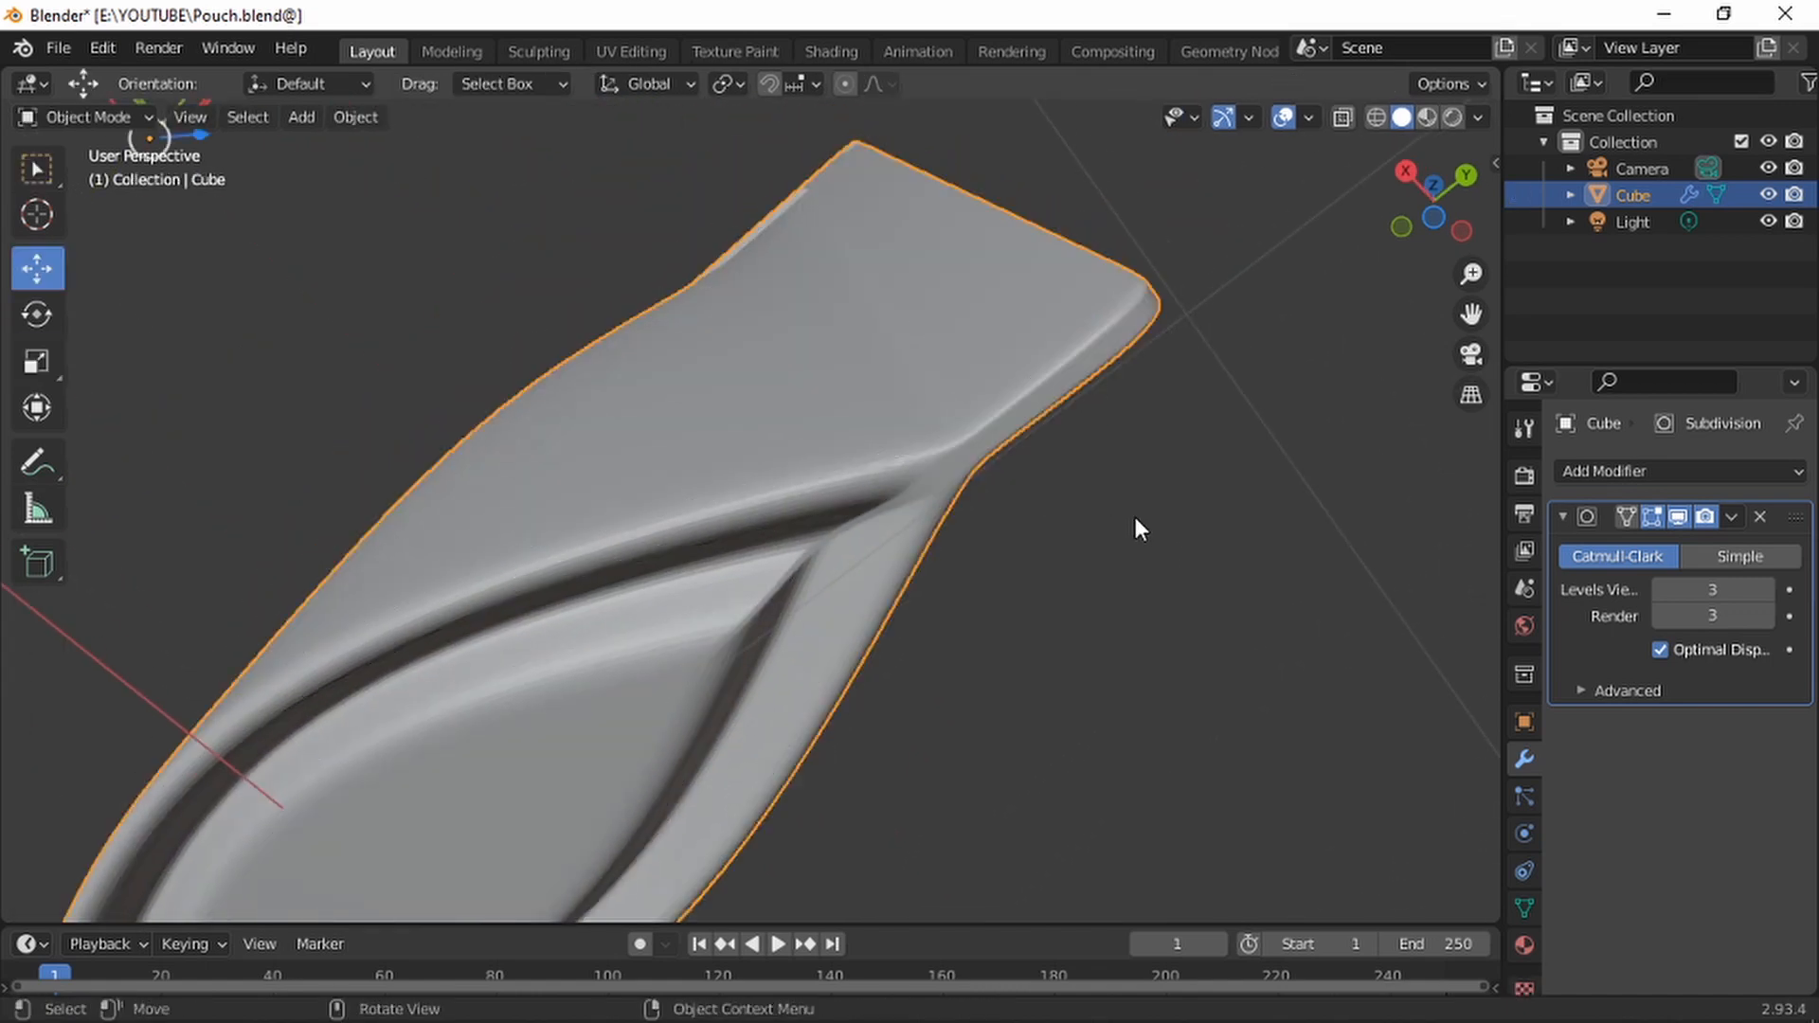
# Examine the smoothed front of the pouch, including its top notches, ridge and side seams
pyautogui.moveTo(1054, 492); pyautogui.dragTo(837, 464, button='middle')
pyautogui.scroll(-3, 568, 439)
pyautogui.keyDown('shift'); pyautogui.moveTo(697, 348); pyautogui.dragTo(841, 502, button='middle'); pyautogui.keyUp('shift')
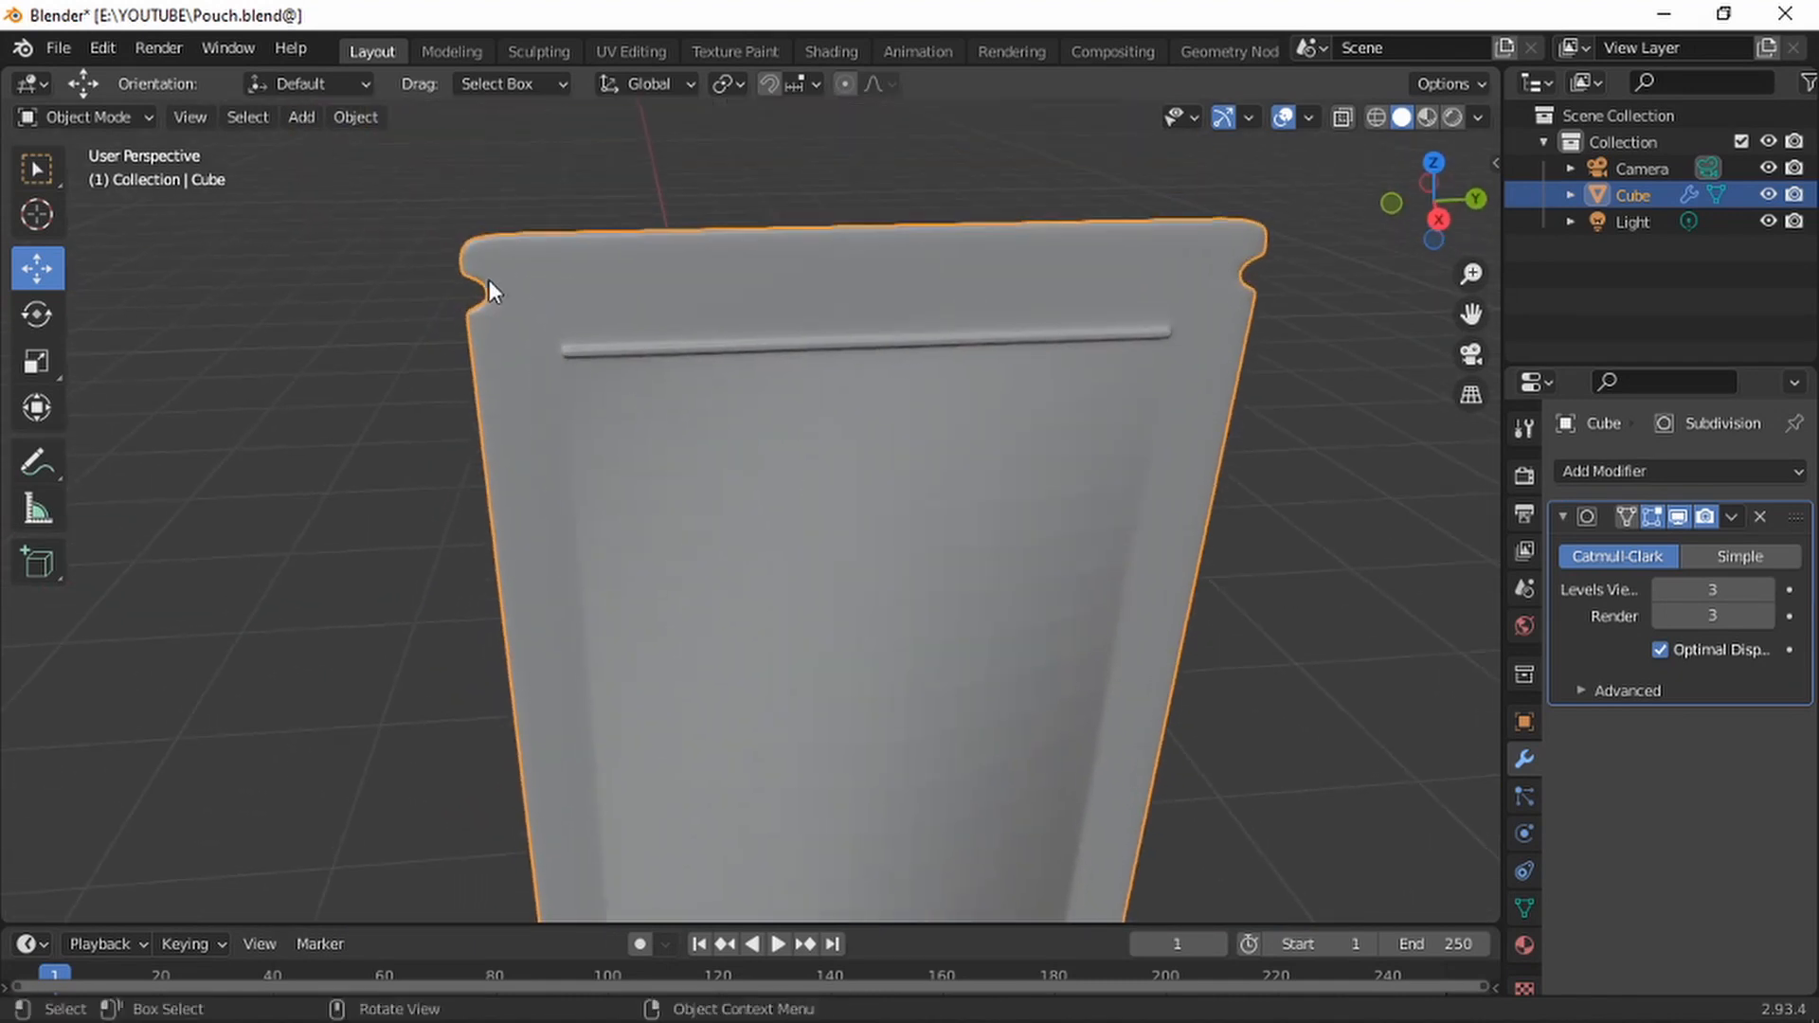
pyautogui.scroll(1, 654, 341)
pyautogui.scroll(-2, 720, 379)
pyautogui.scroll(-3, 862, 474)
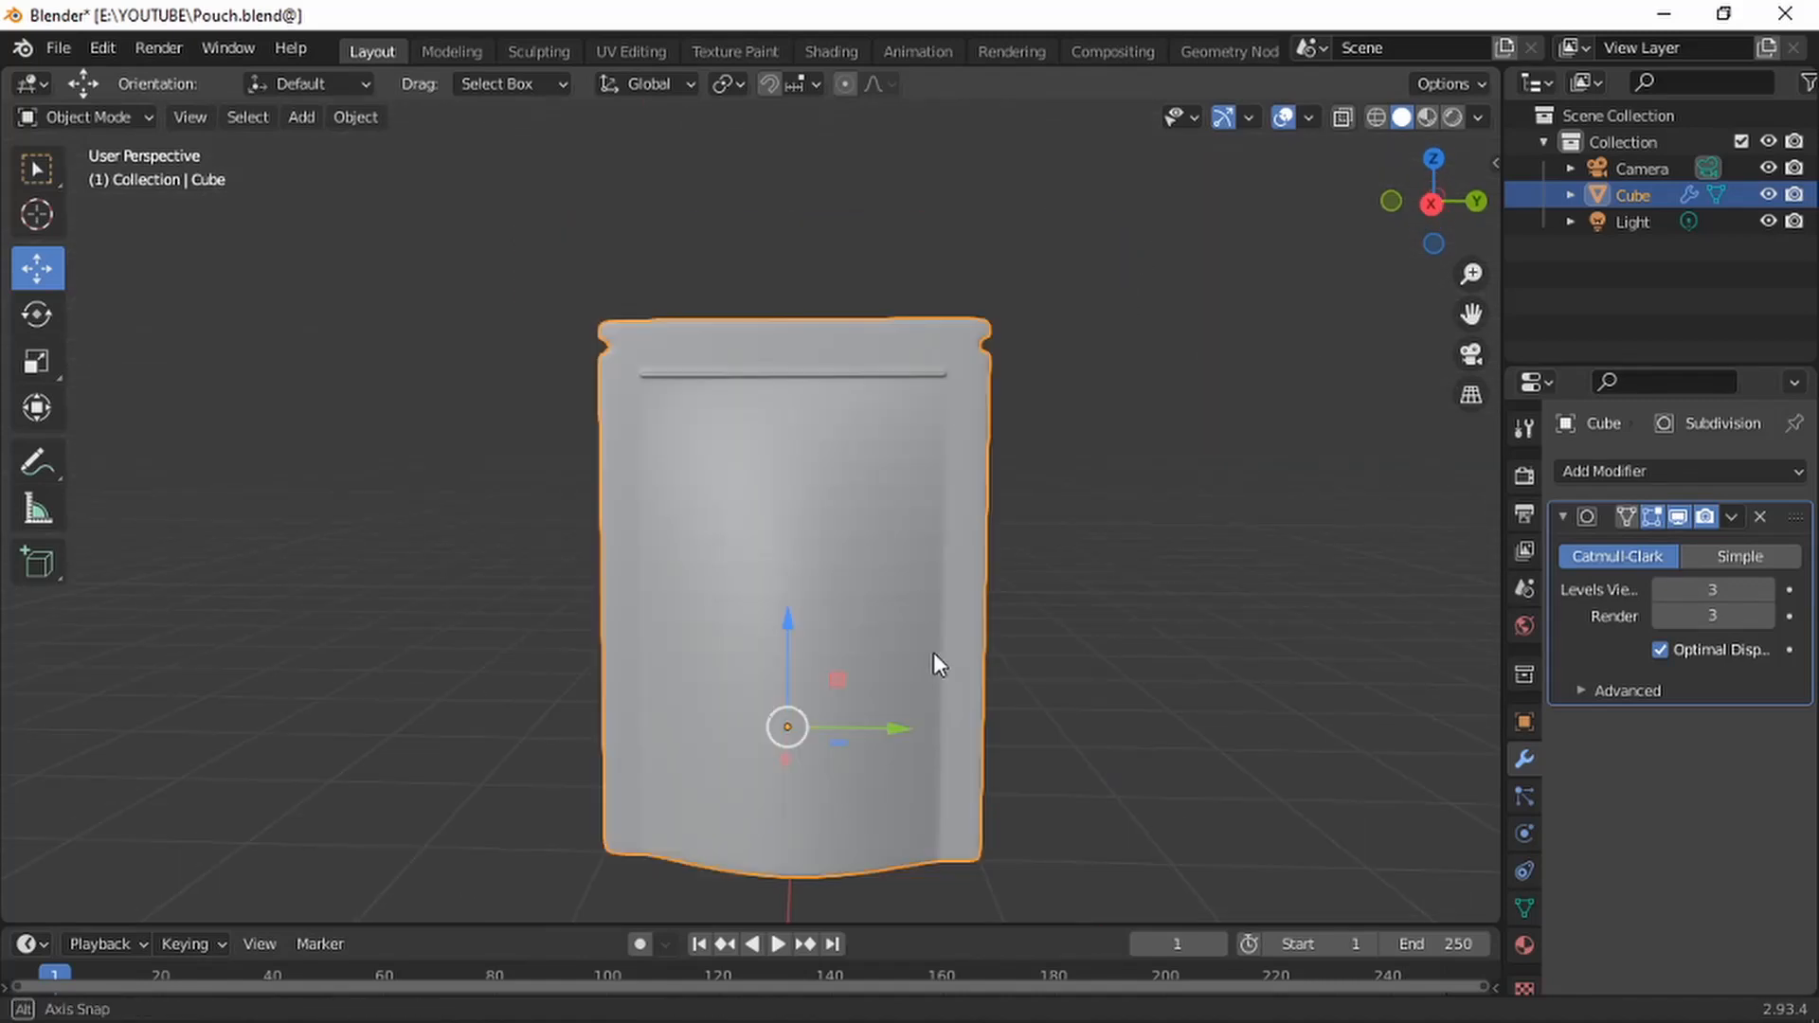
pyautogui.moveTo(934, 662); pyautogui.dragTo(872, 608, button='middle')
pyautogui.scroll(2, 891, 583)
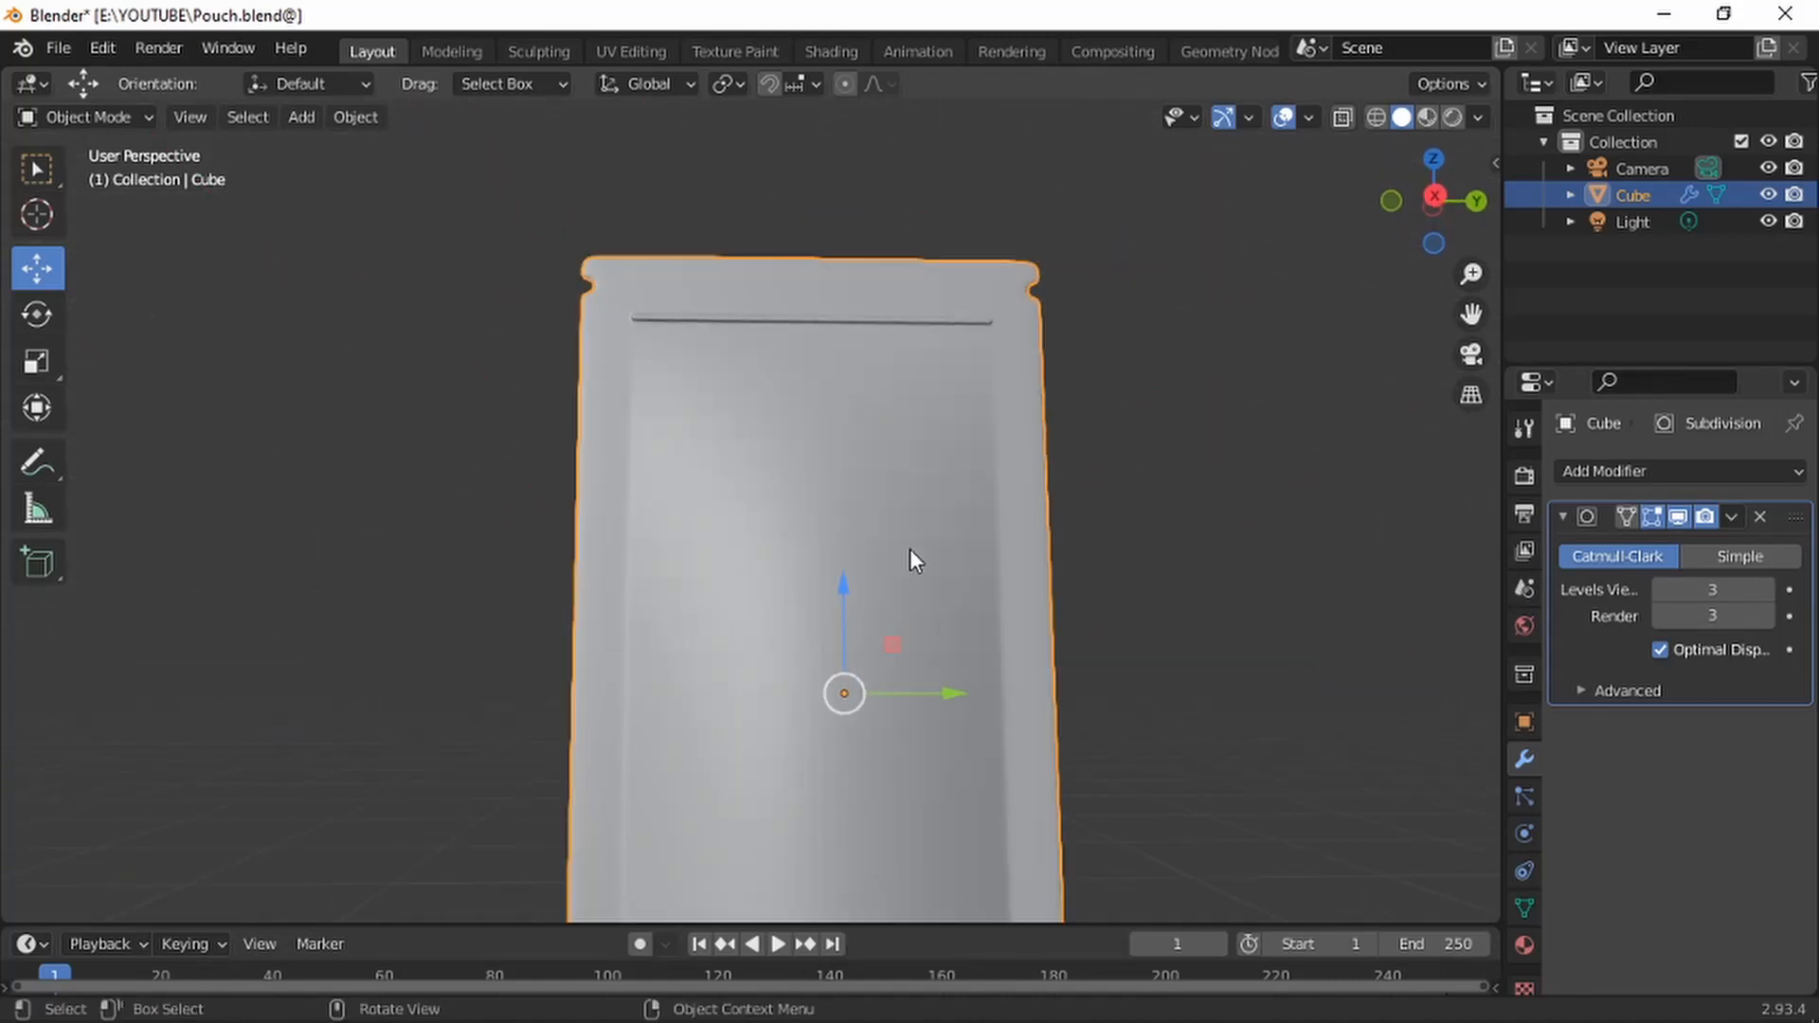
# Switch the pouch to Edit Mode to work on its front panel
pyautogui.press('Tab')
pyautogui.keyDown('shift'); pyautogui.moveTo(914, 490); pyautogui.dragTo(942, 568, button='middle'); pyautogui.keyUp('shift')
pyautogui.scroll(2, 833, 295)
pyautogui.moveTo(834, 296); pyautogui.dragTo(826, 349, button='middle')
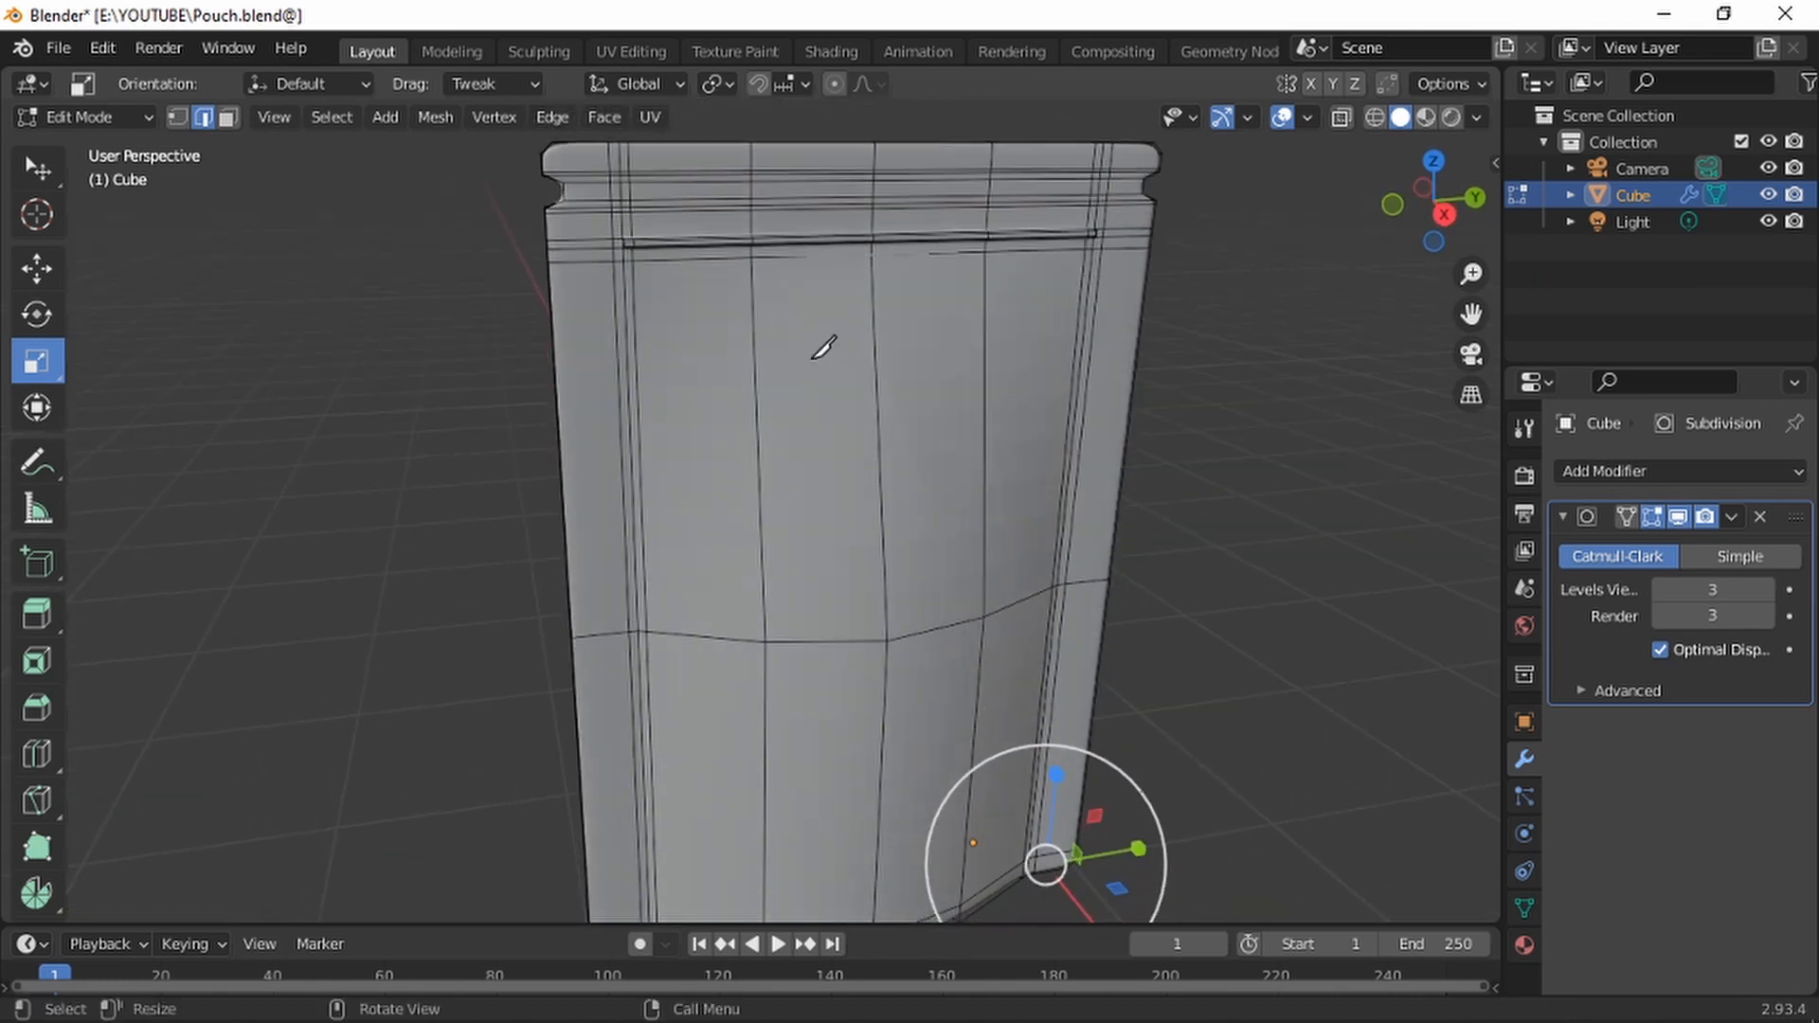
pyautogui.press('k')
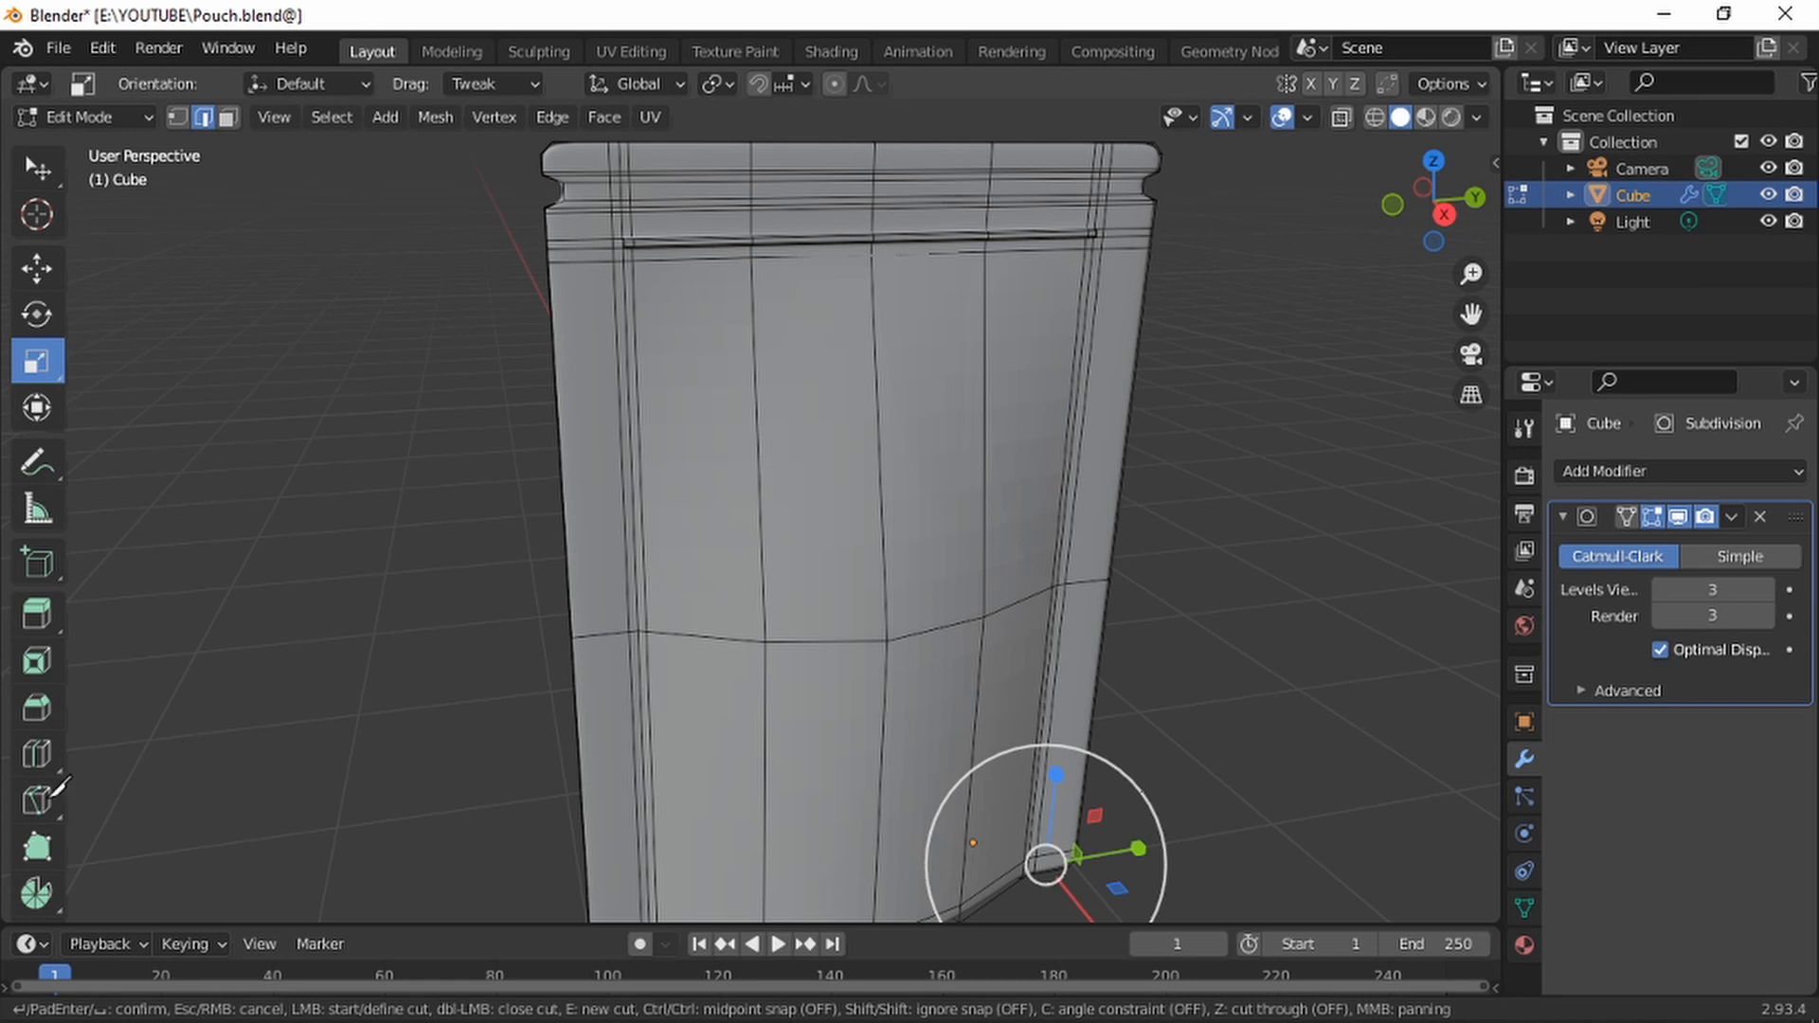
pyautogui.scroll(-5, 55, 792)
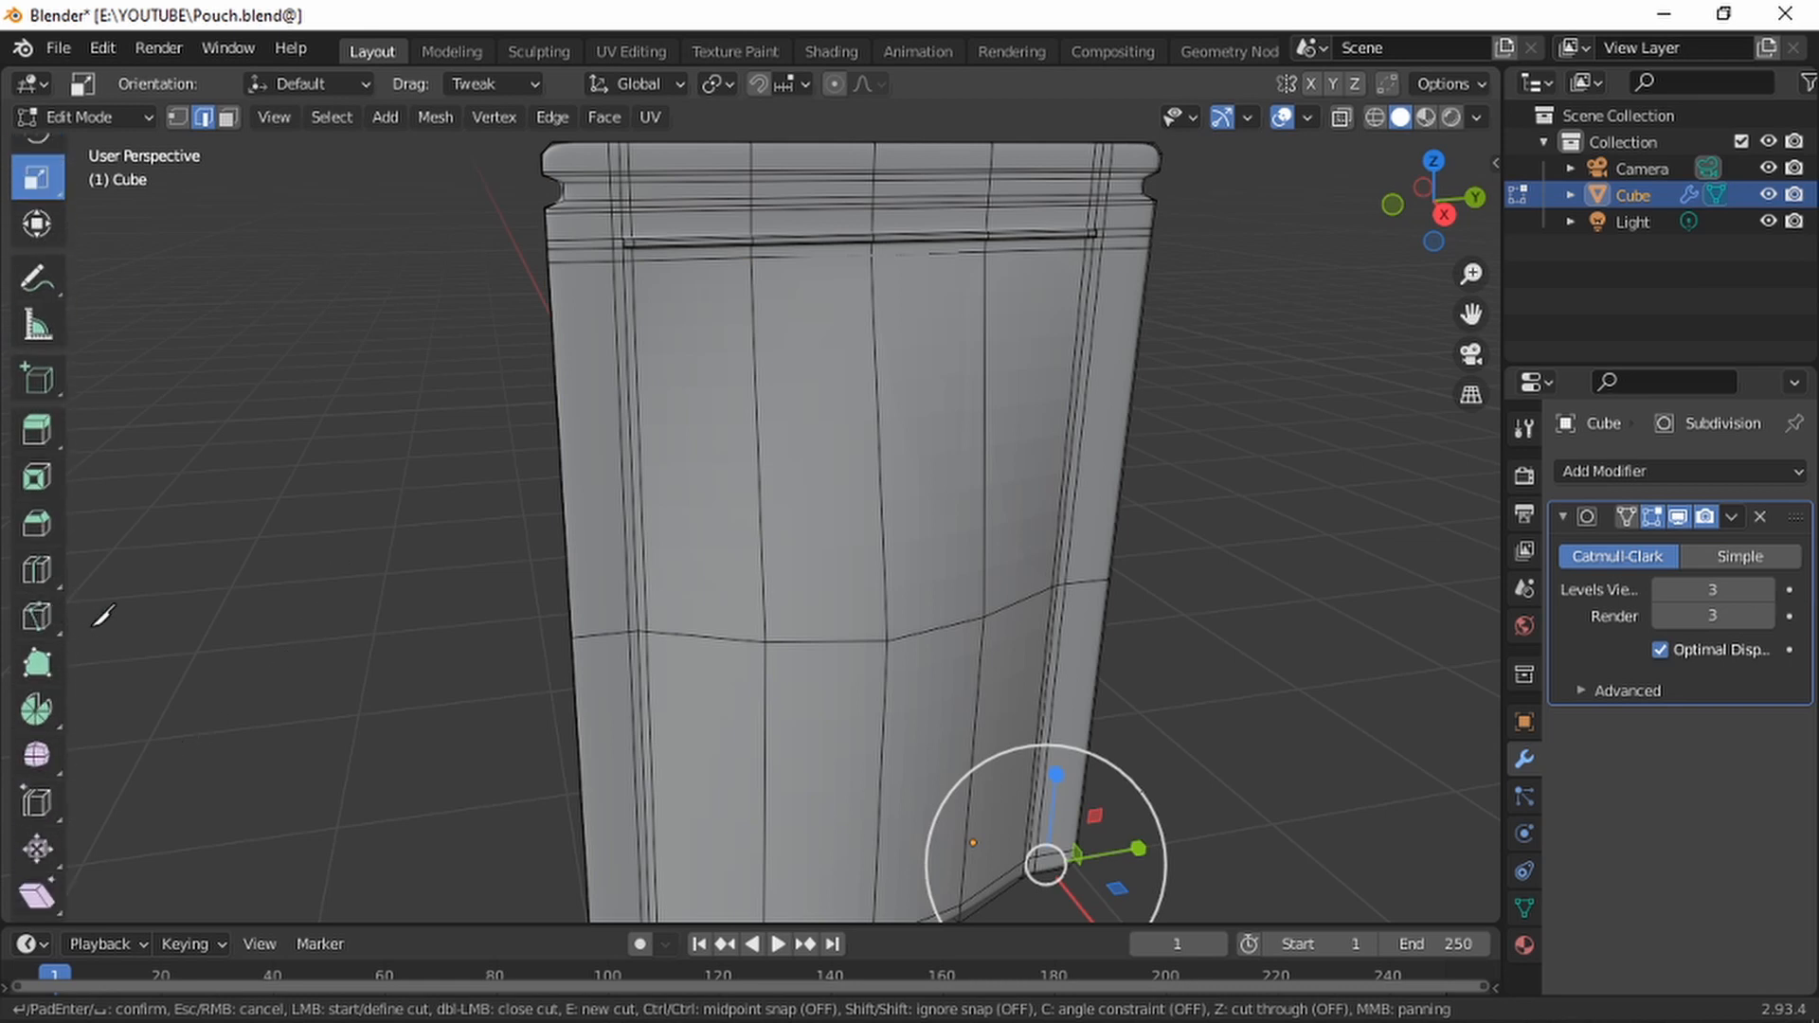
pyautogui.press('Escape')
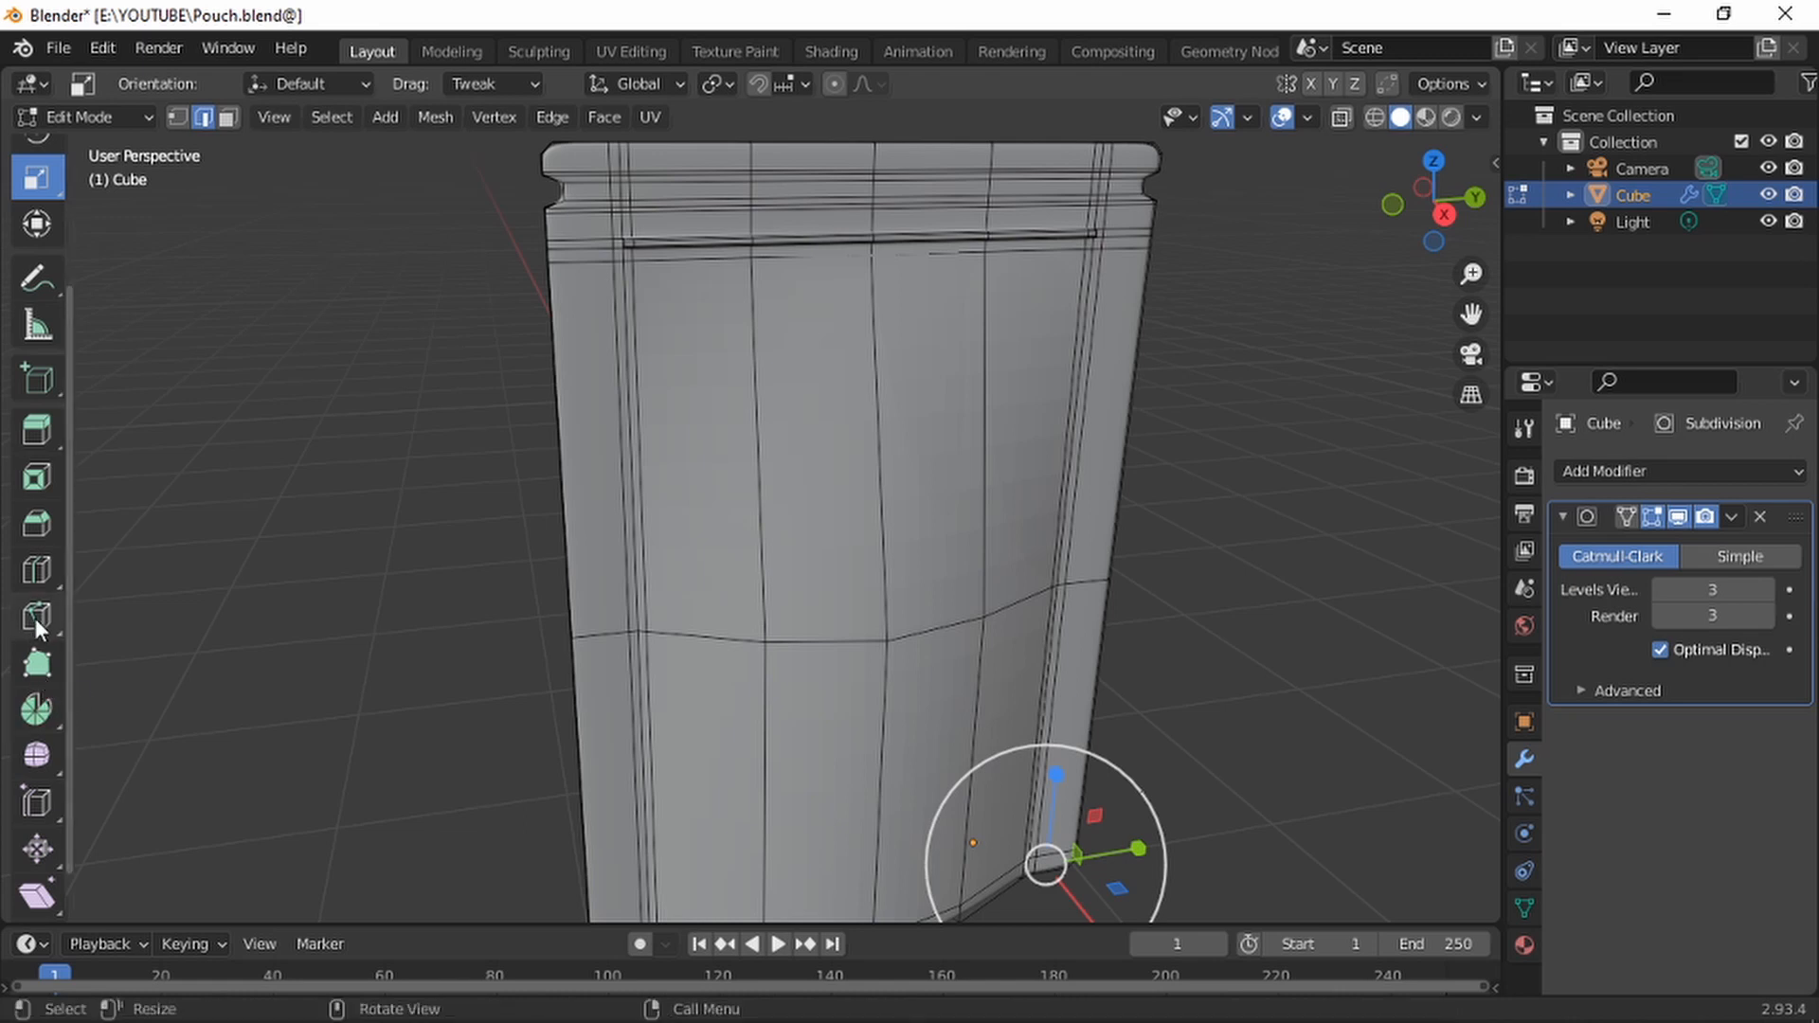
# With vertex selection active, knife a diagonal edge from the front panel's upper-left corner below the ridge to the middle loop's first inner vertex
pyautogui.moveTo(36, 618); pyautogui.dragTo(114, 615)
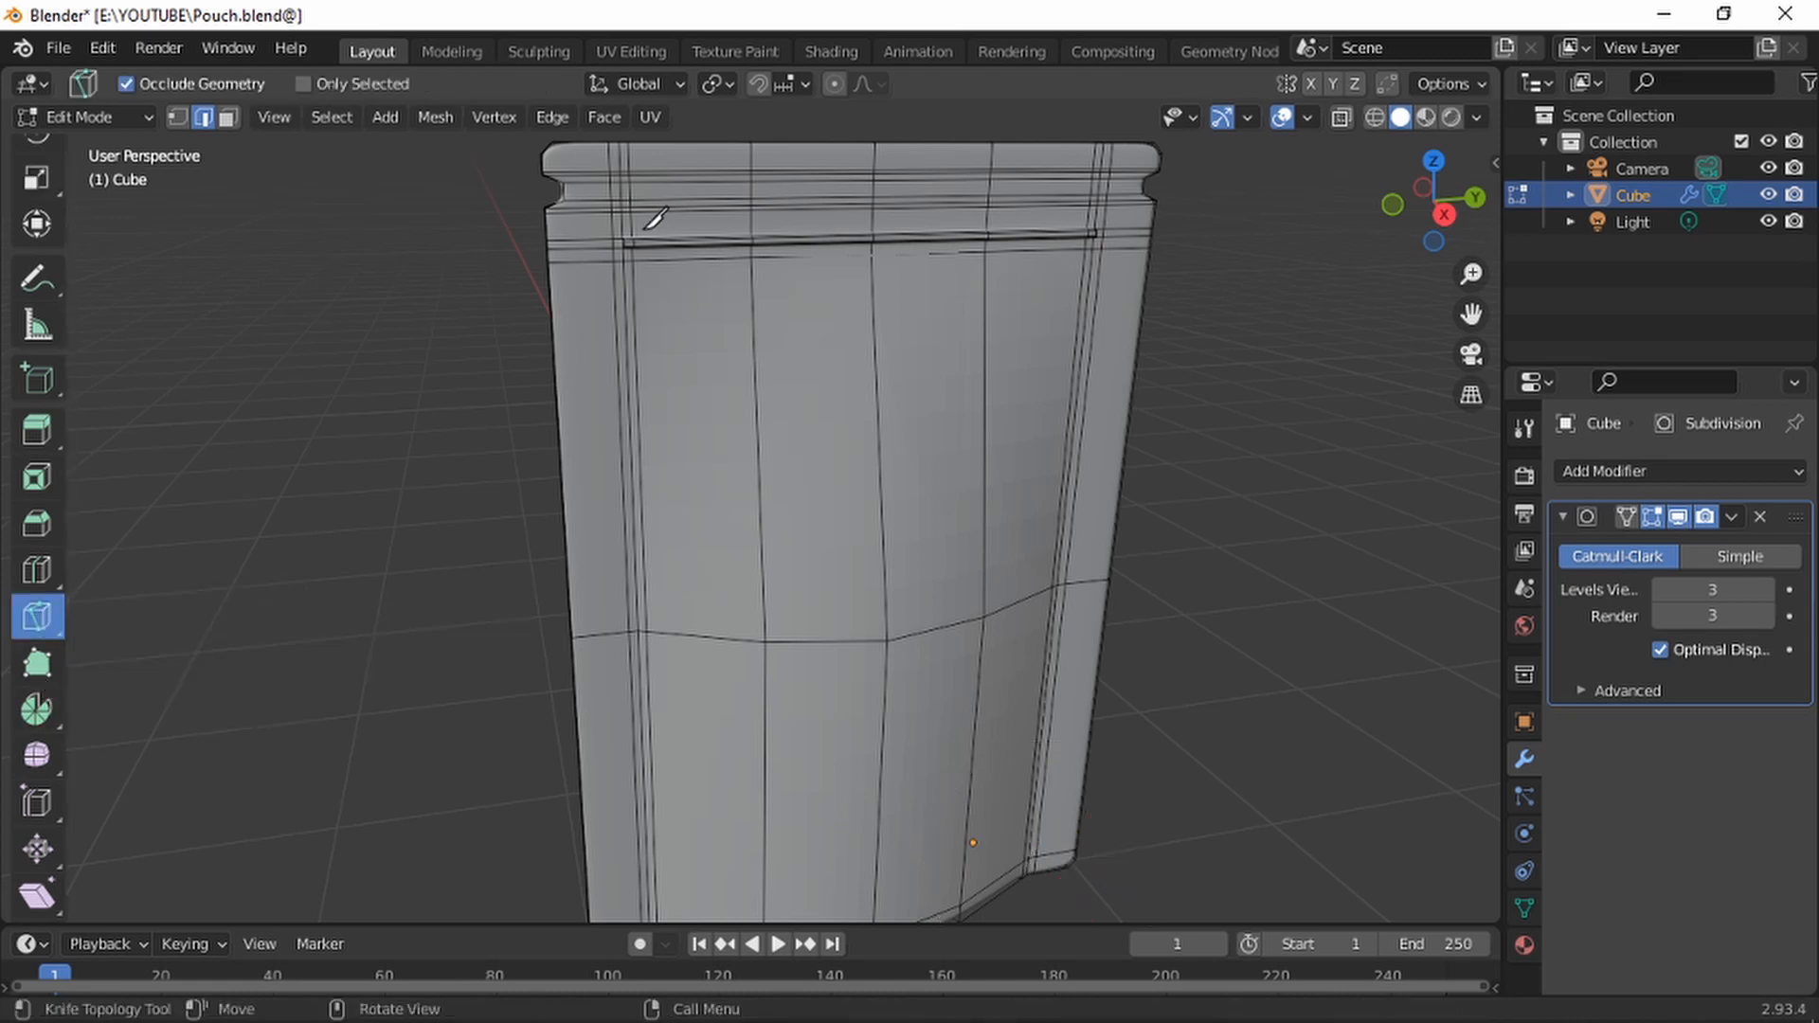
pyautogui.scroll(3, 653, 220)
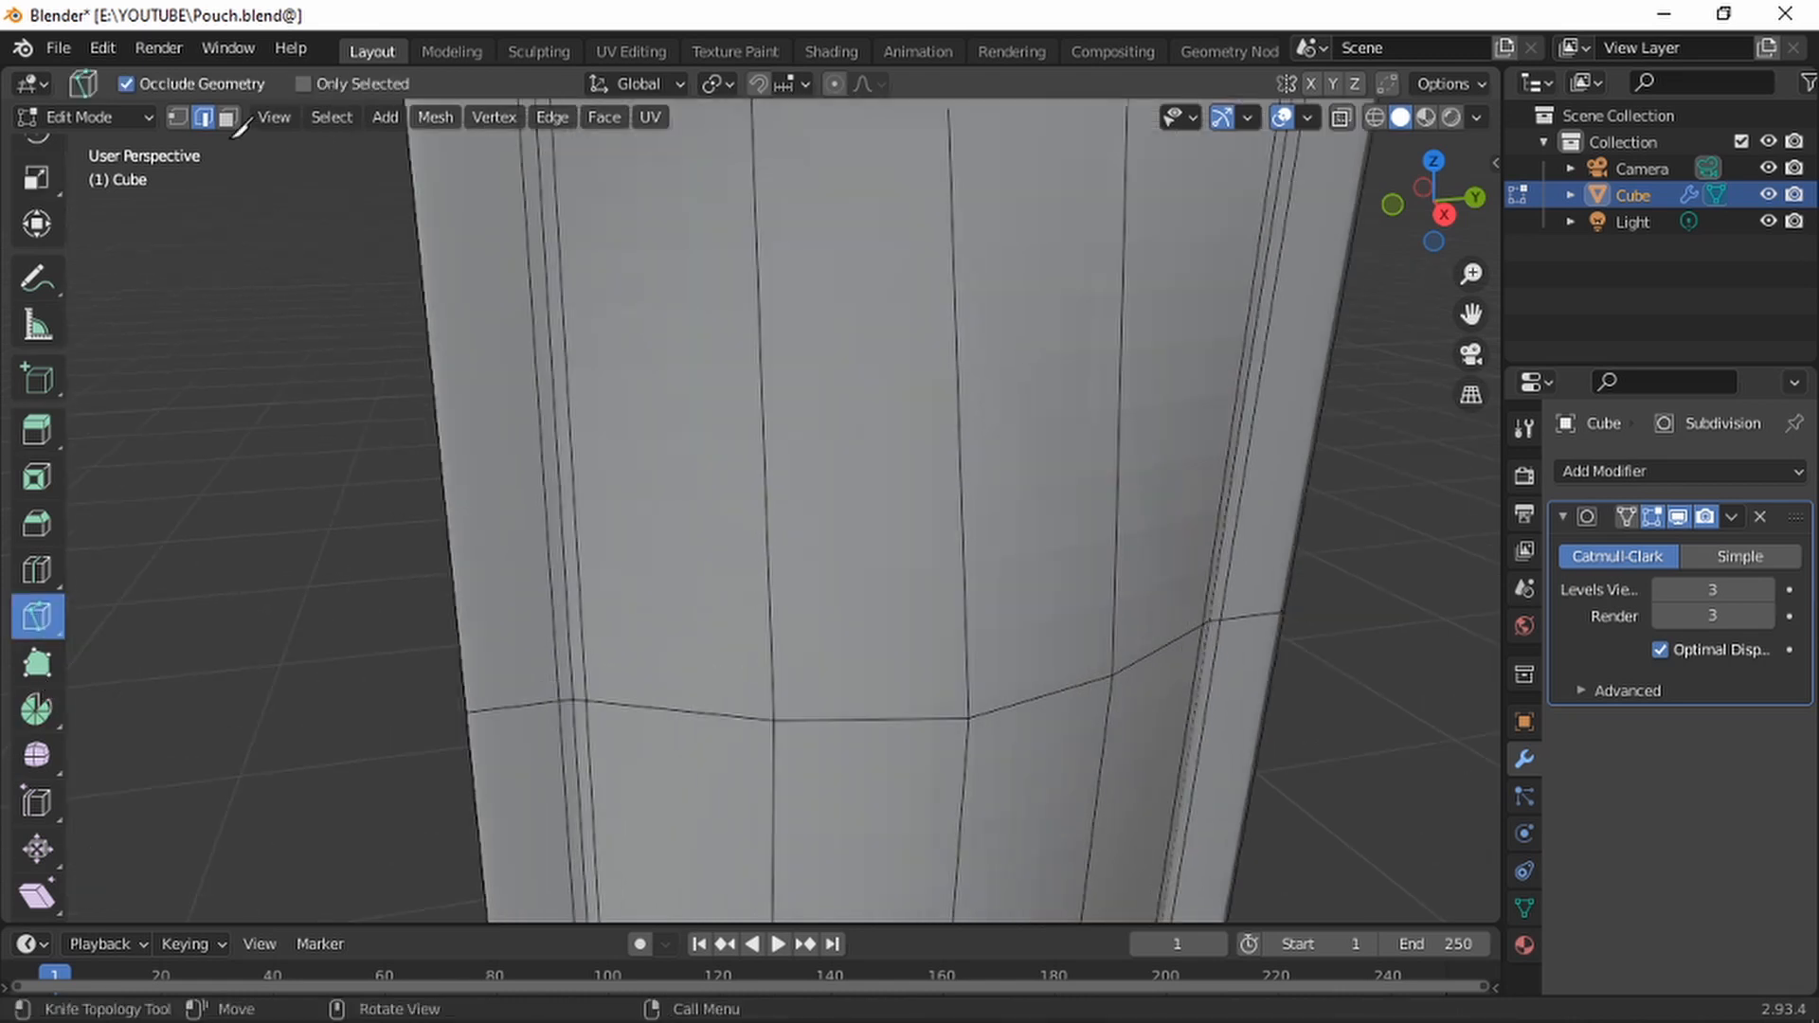
pyautogui.click(175, 116)
pyautogui.scroll(-1, 585, 375)
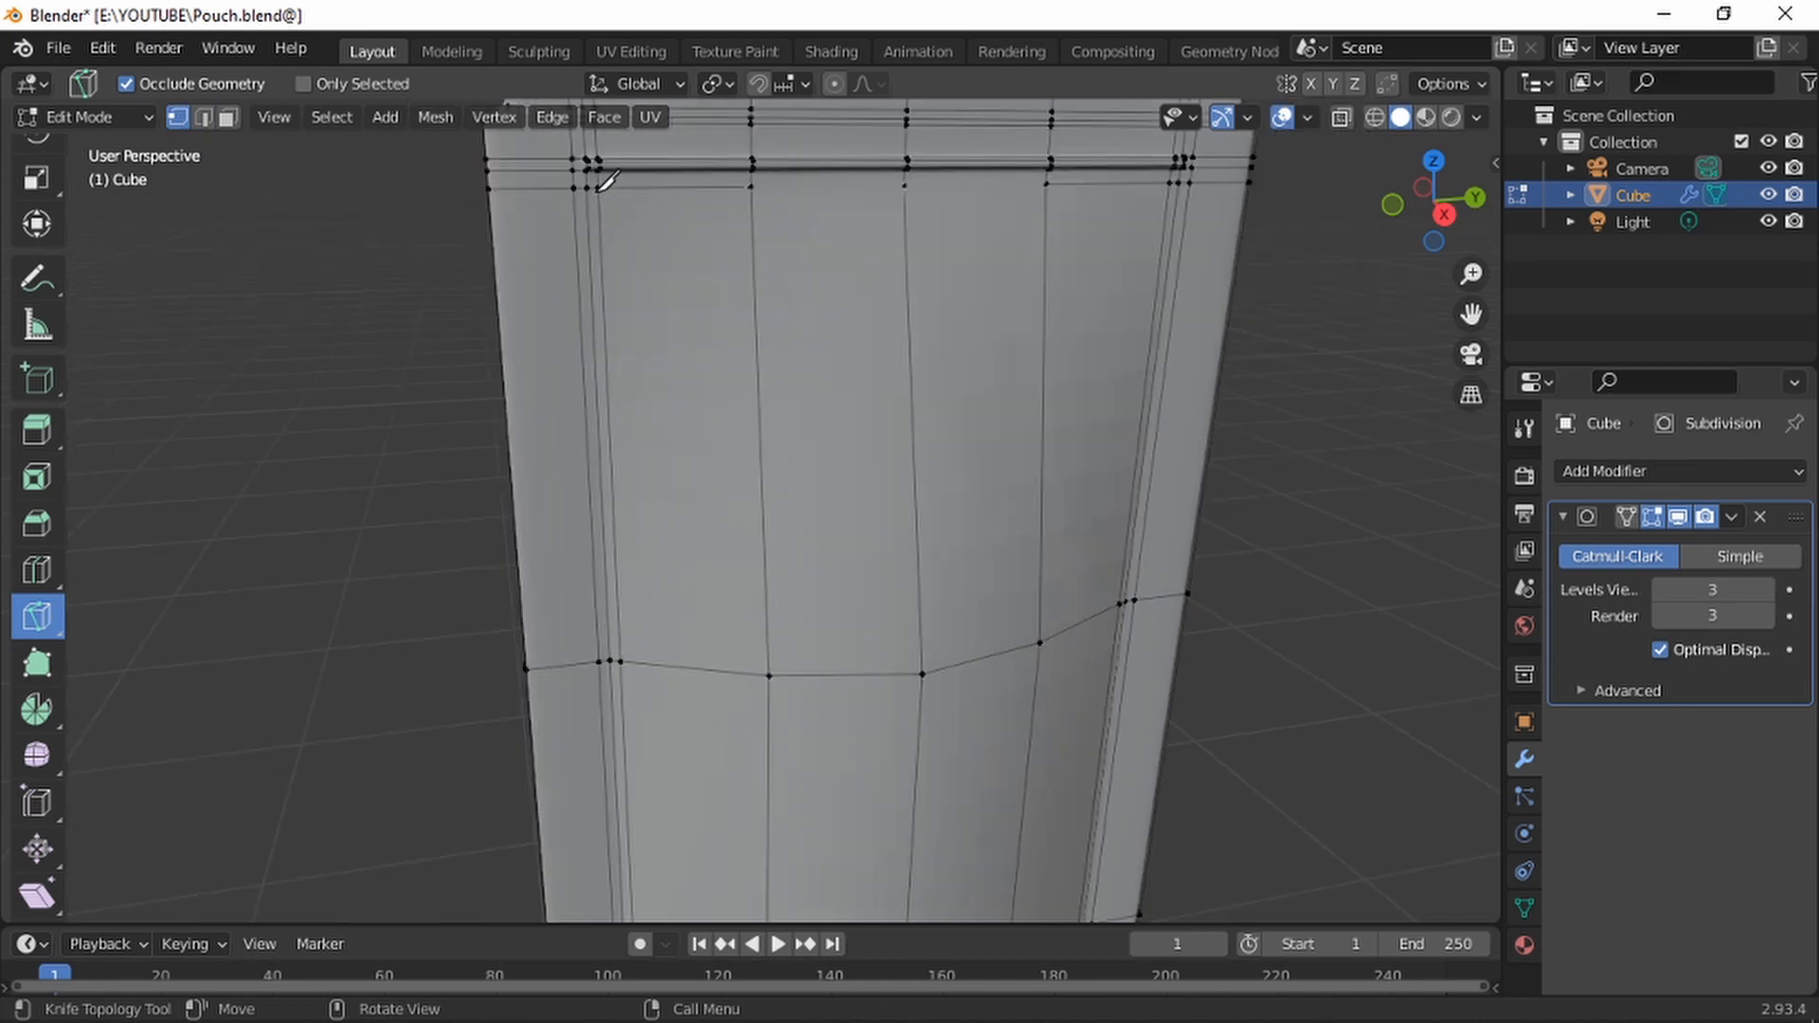
pyautogui.keyDown('shift'); pyautogui.moveTo(682, 271); pyautogui.dragTo(682, 302, button='middle'); pyautogui.keyUp('shift')
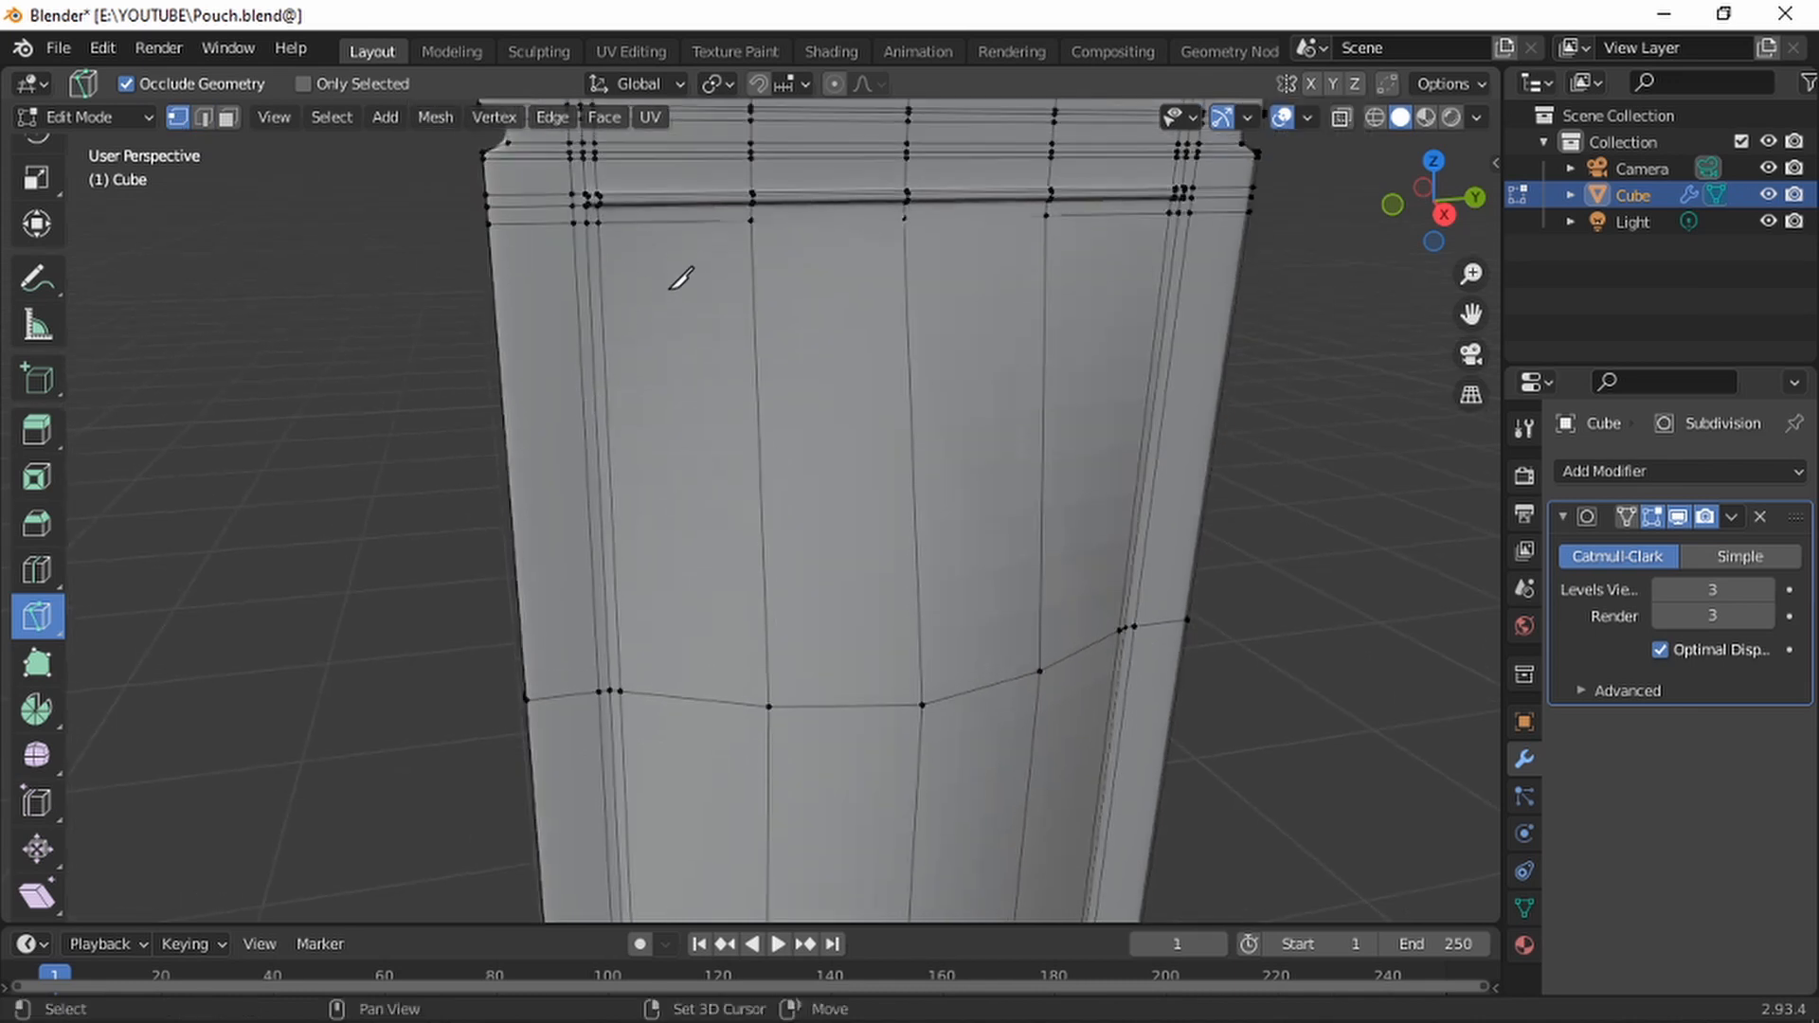
pyautogui.click(595, 223)
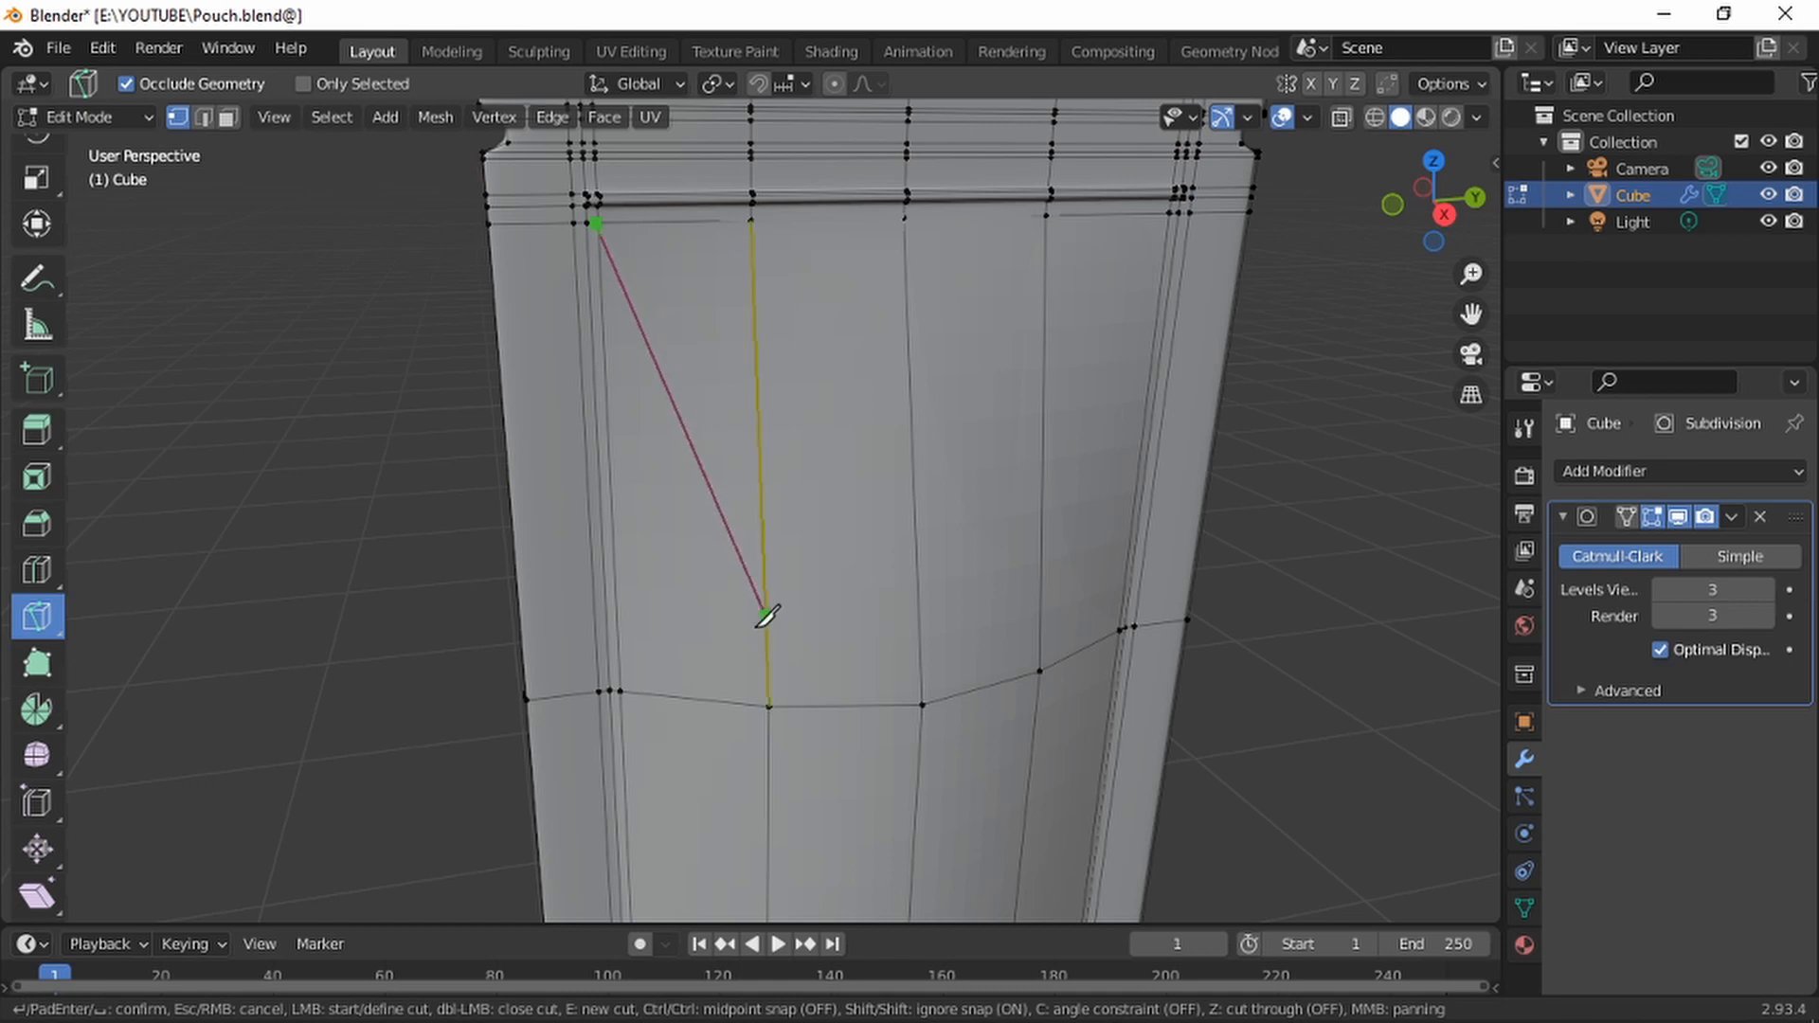
pyautogui.click(768, 705)
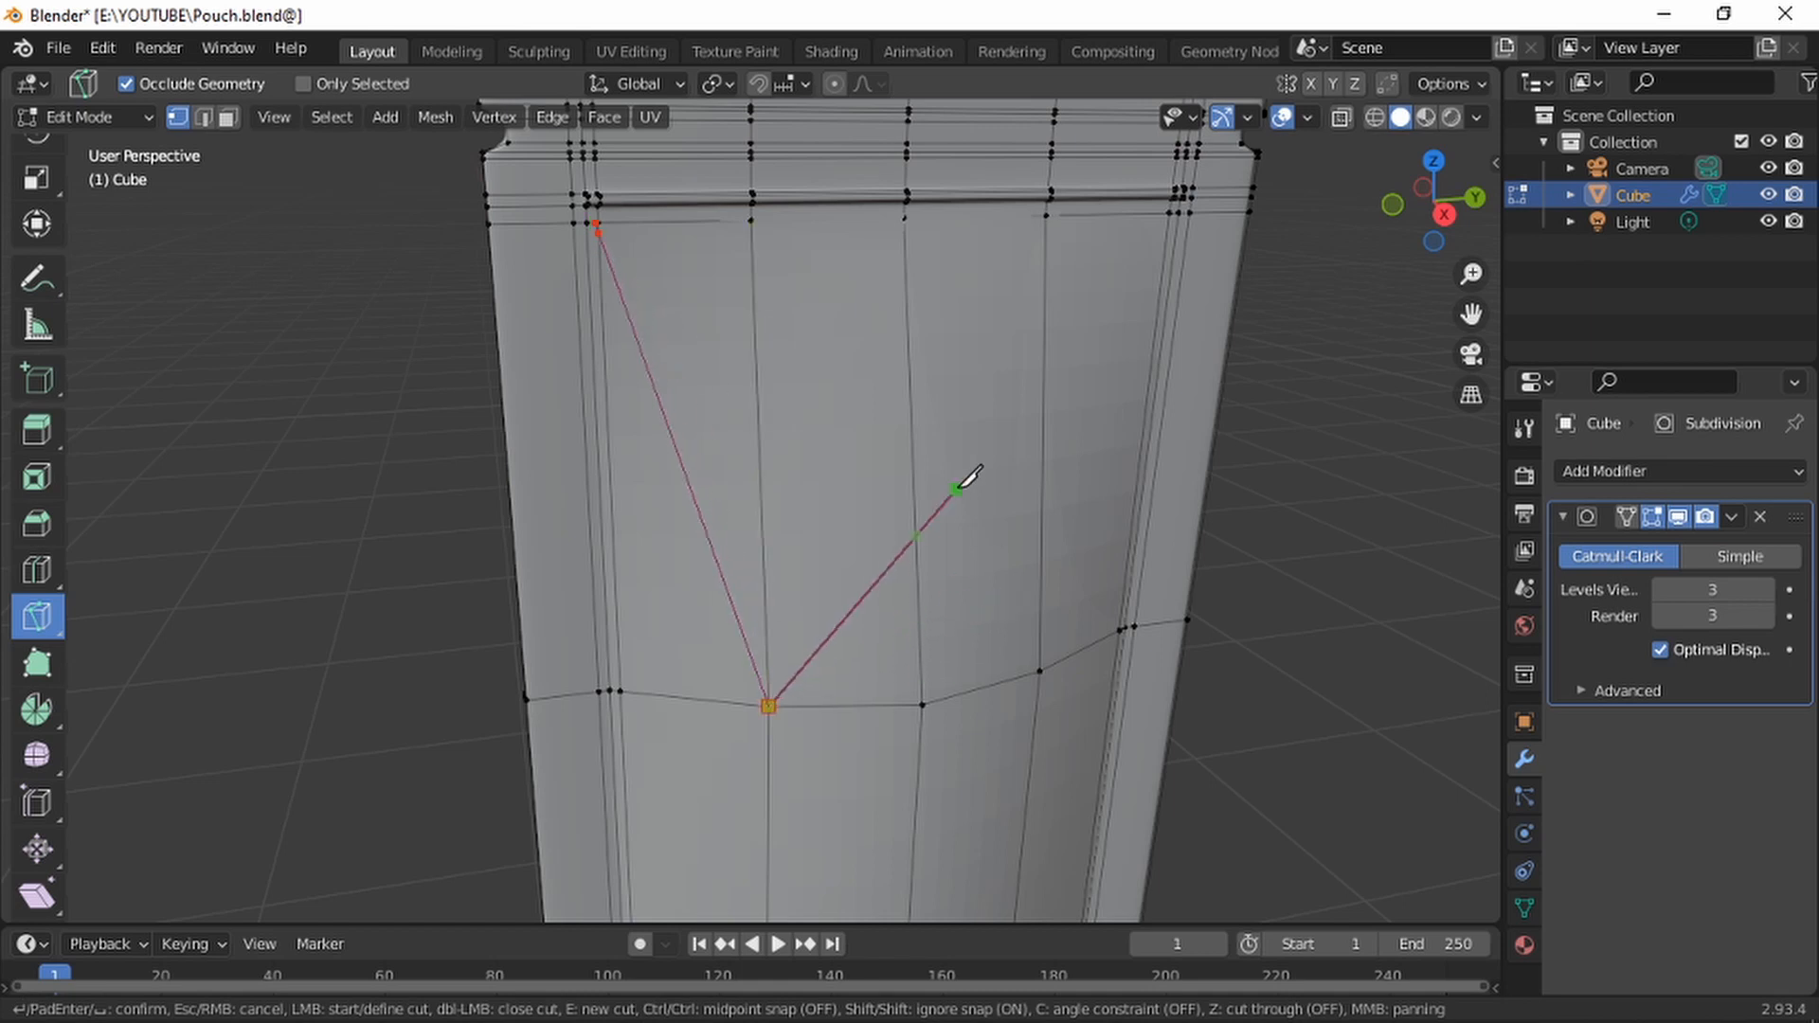
pyautogui.press('Return')
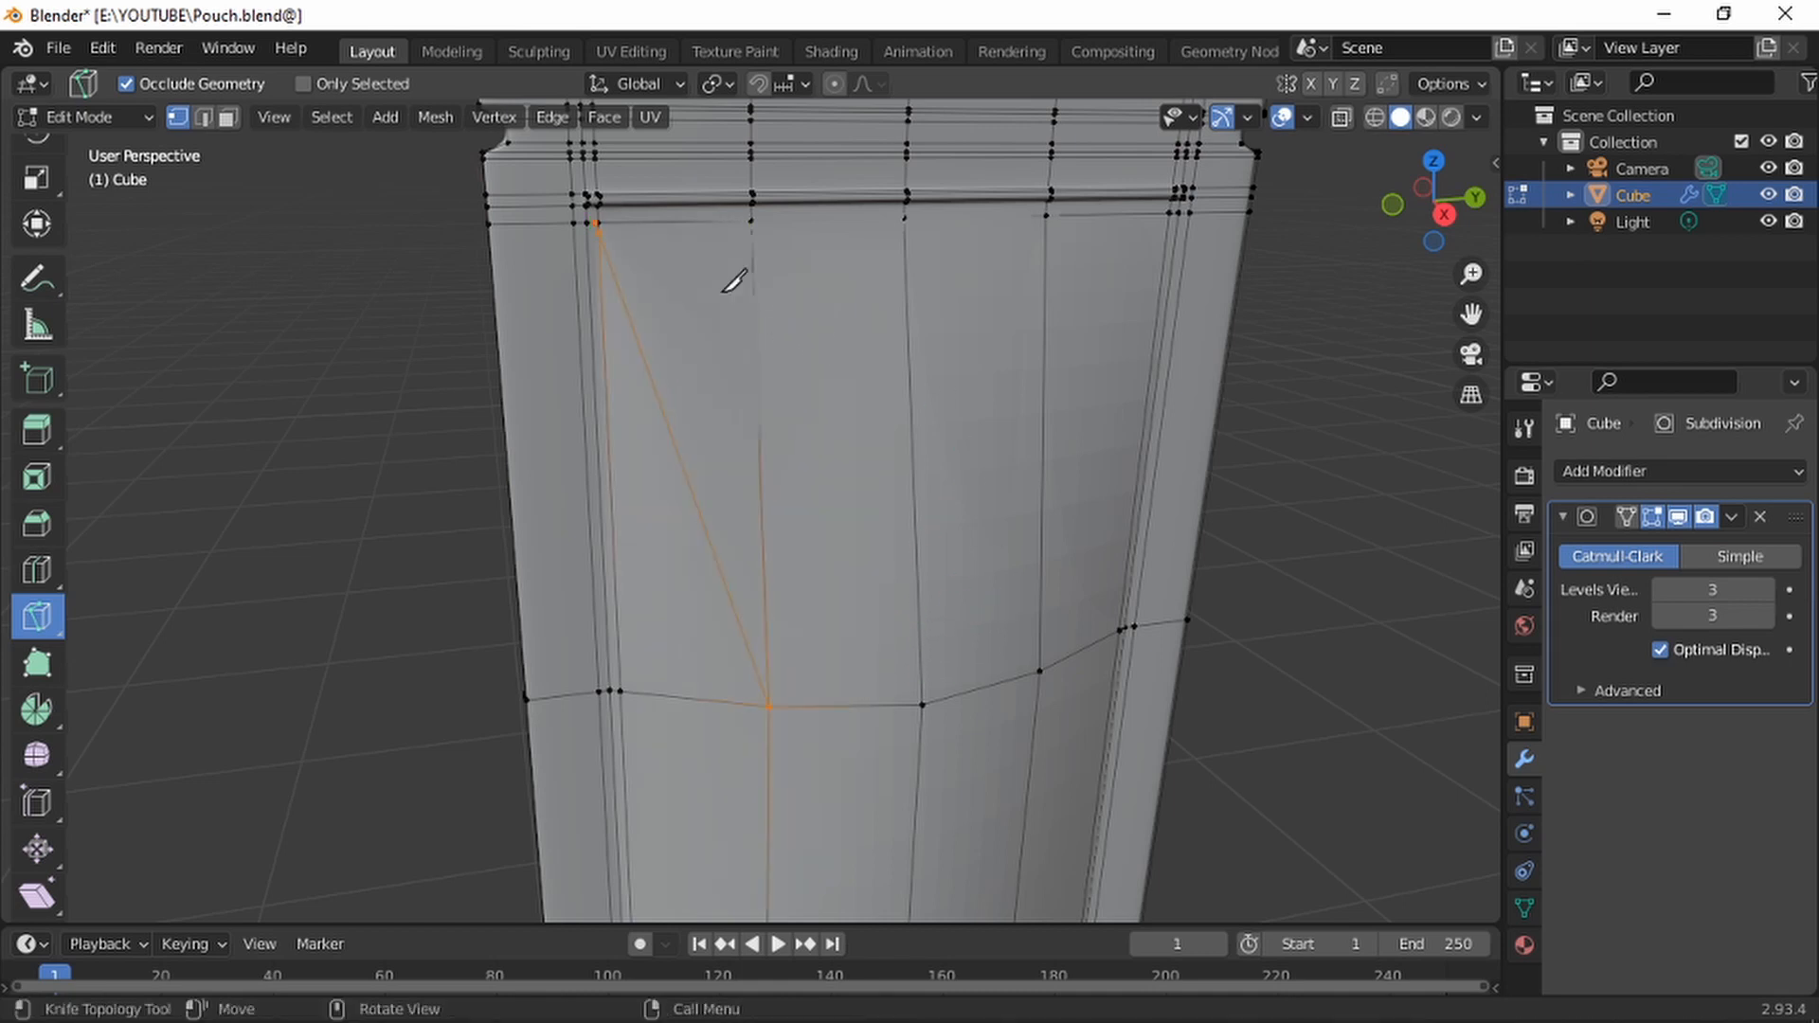
# Undo the last knife cut and recut the diagonal from the front panel's upper-left corner to the middle loop's first inner vertex
pyautogui.scroll(2, 723, 290)
pyautogui.keyDown('shift'); pyautogui.moveTo(715, 282); pyautogui.dragTo(830, 407, button='middle'); pyautogui.keyUp('shift')
pyautogui.hotkey('ctrl', 'z')
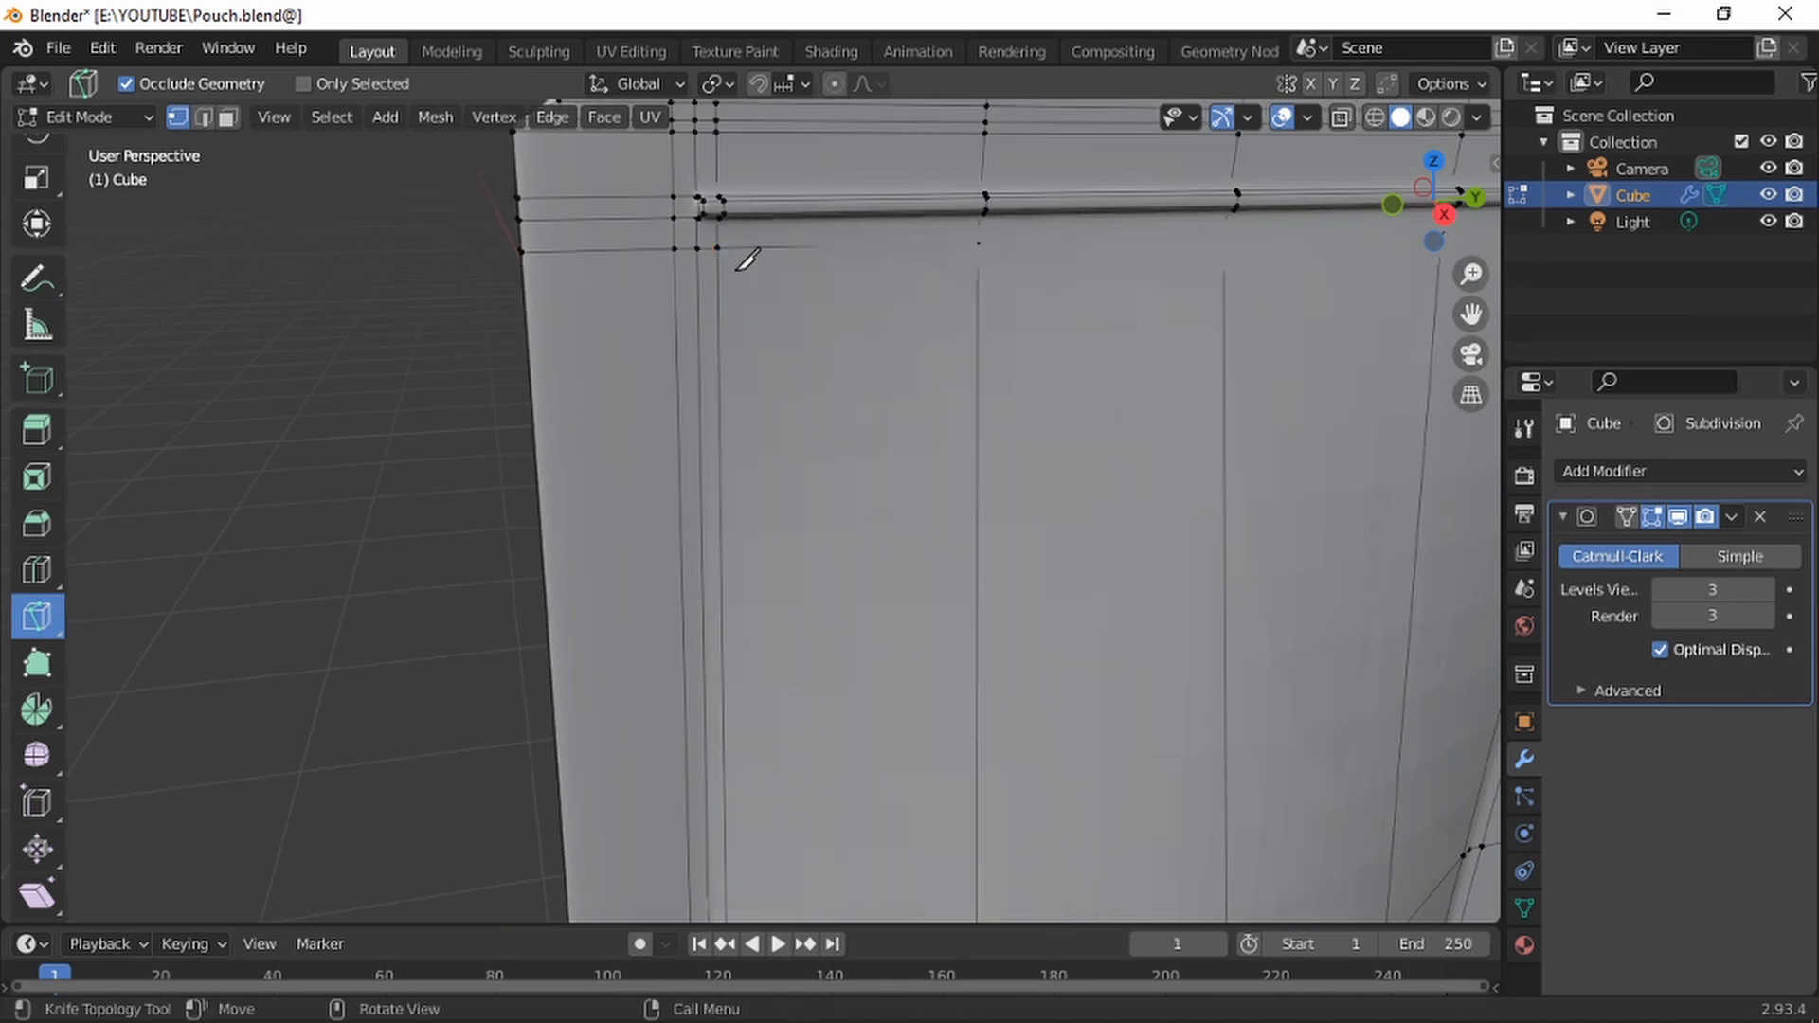
pyautogui.click(721, 243)
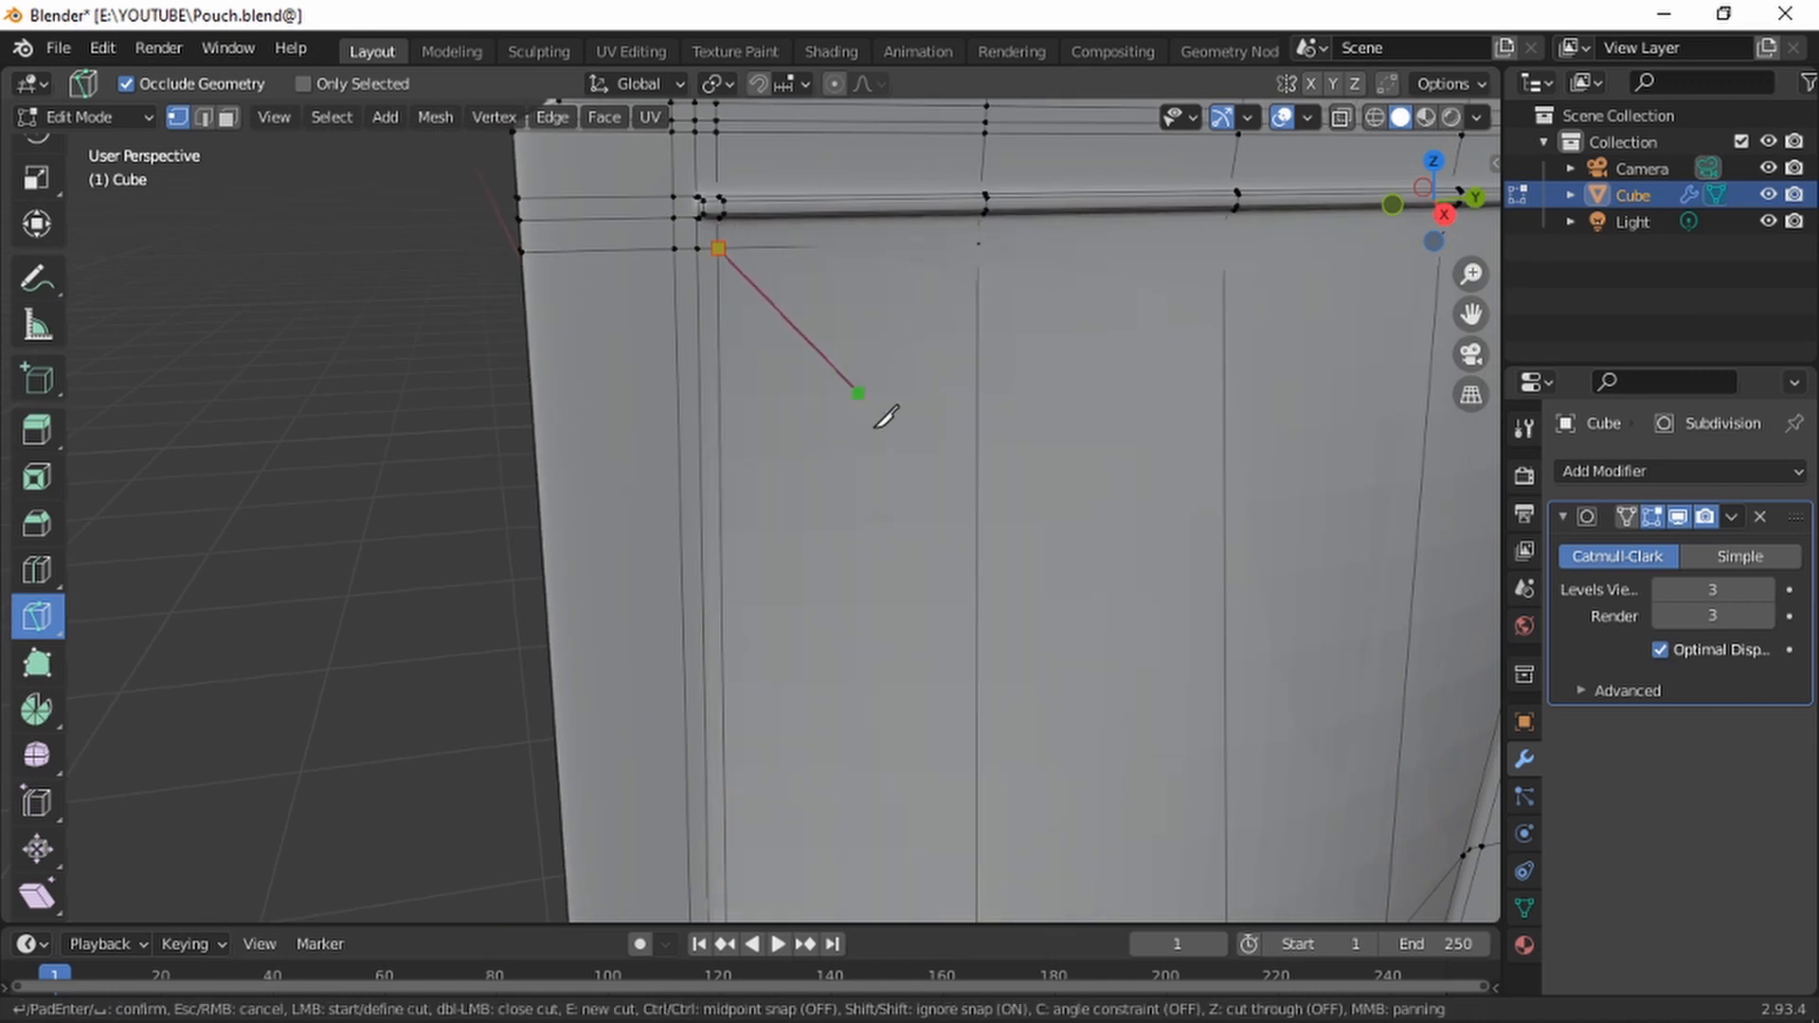
pyautogui.scroll(-2, 885, 410)
pyautogui.click(886, 831)
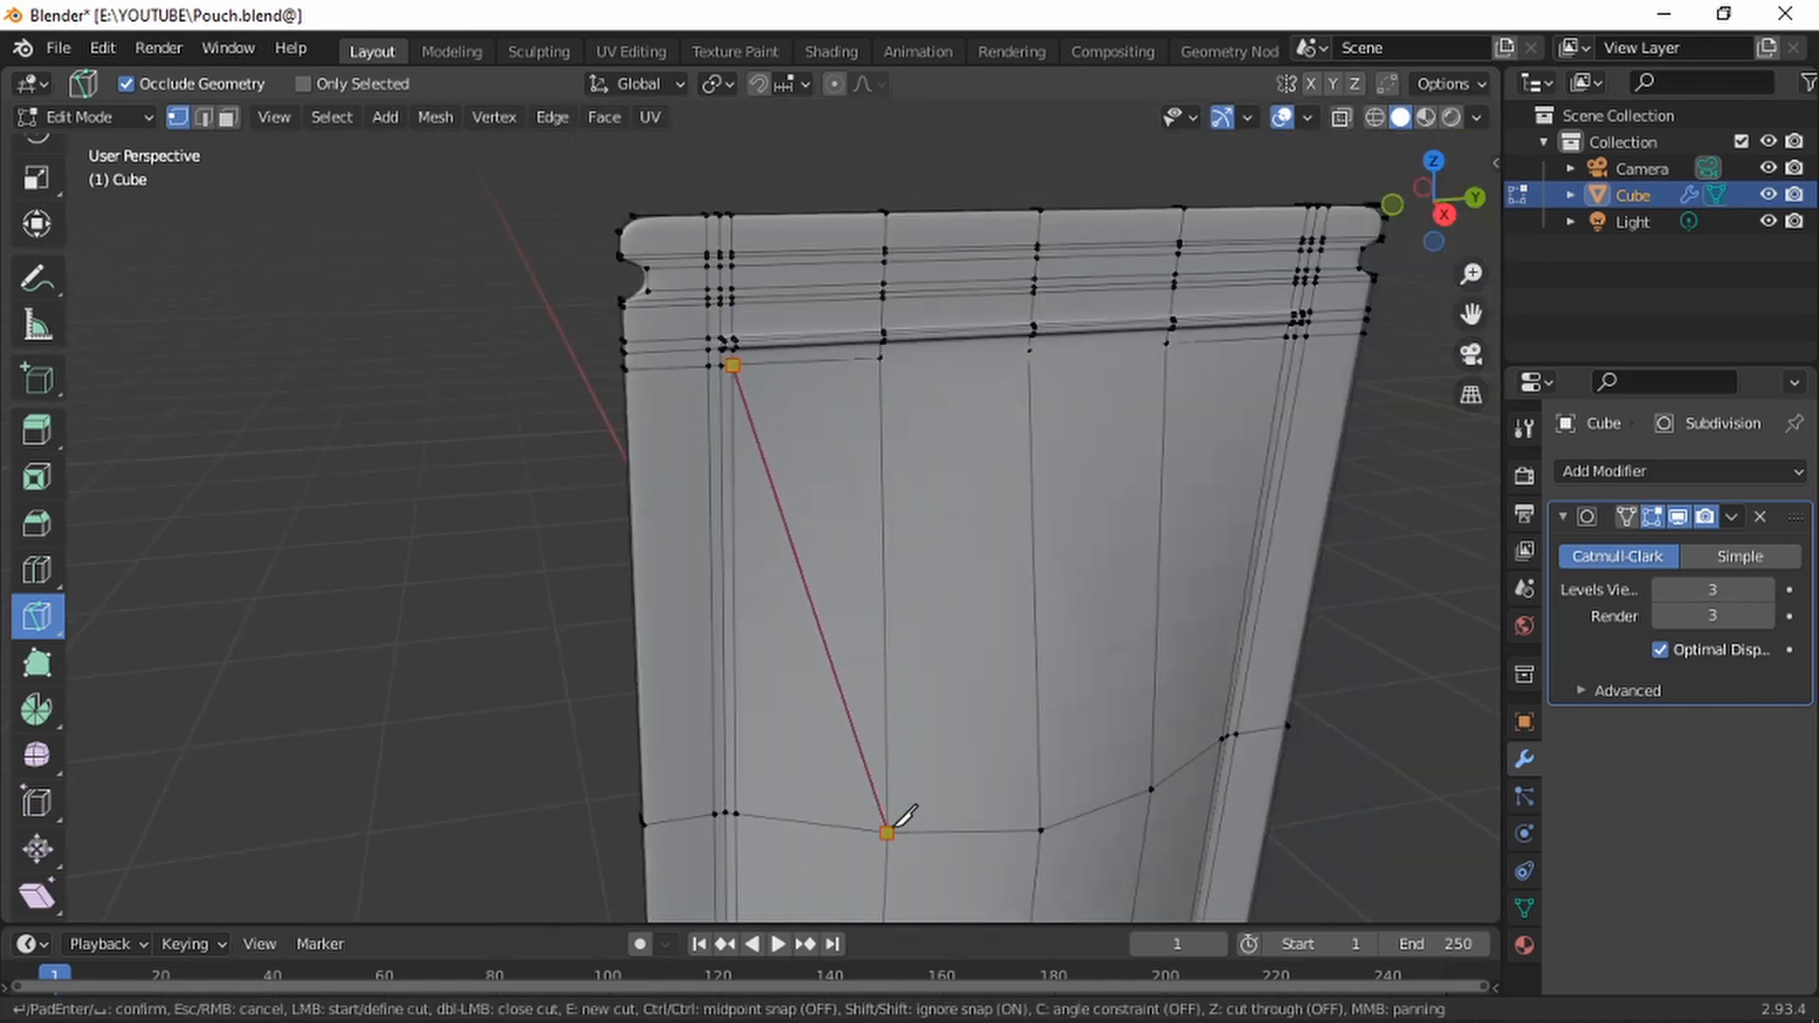
pyautogui.press('Return')
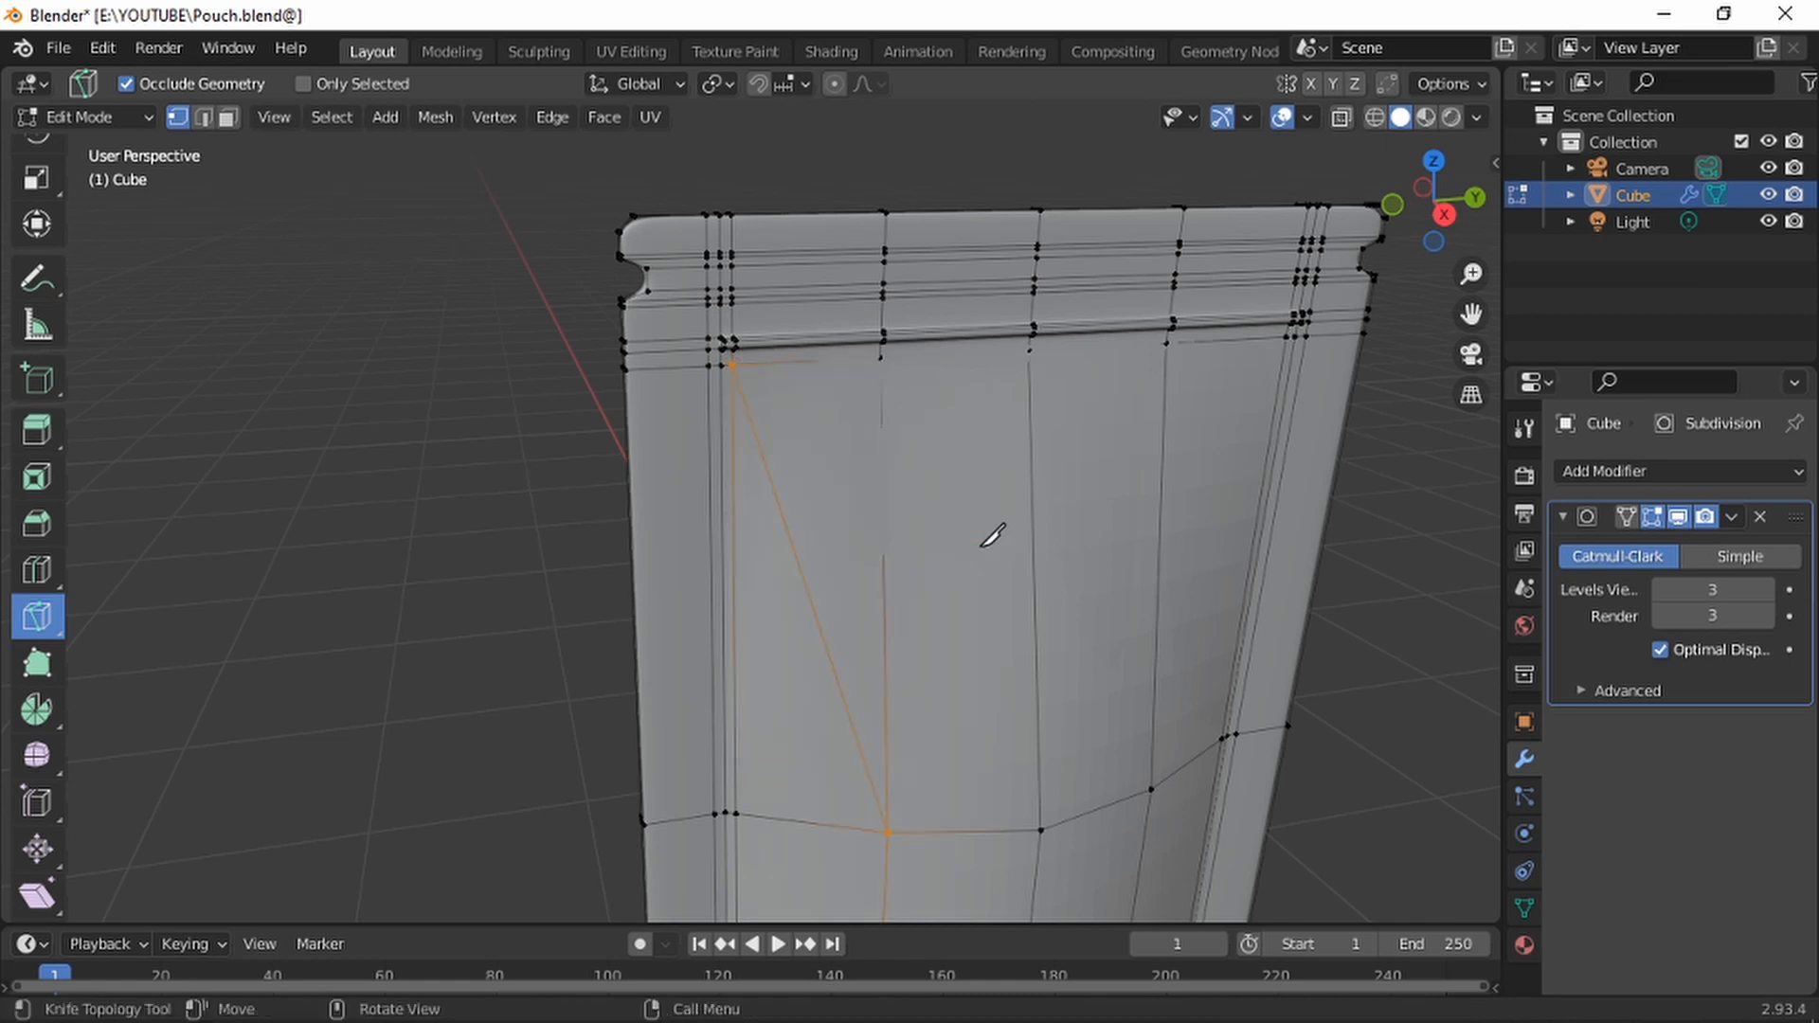
# Knife a mirrored diagonal from the front panel's upper-right corner below the ridge to the middle loop's nearest inner vertex
pyautogui.scroll(5, 767, 369)
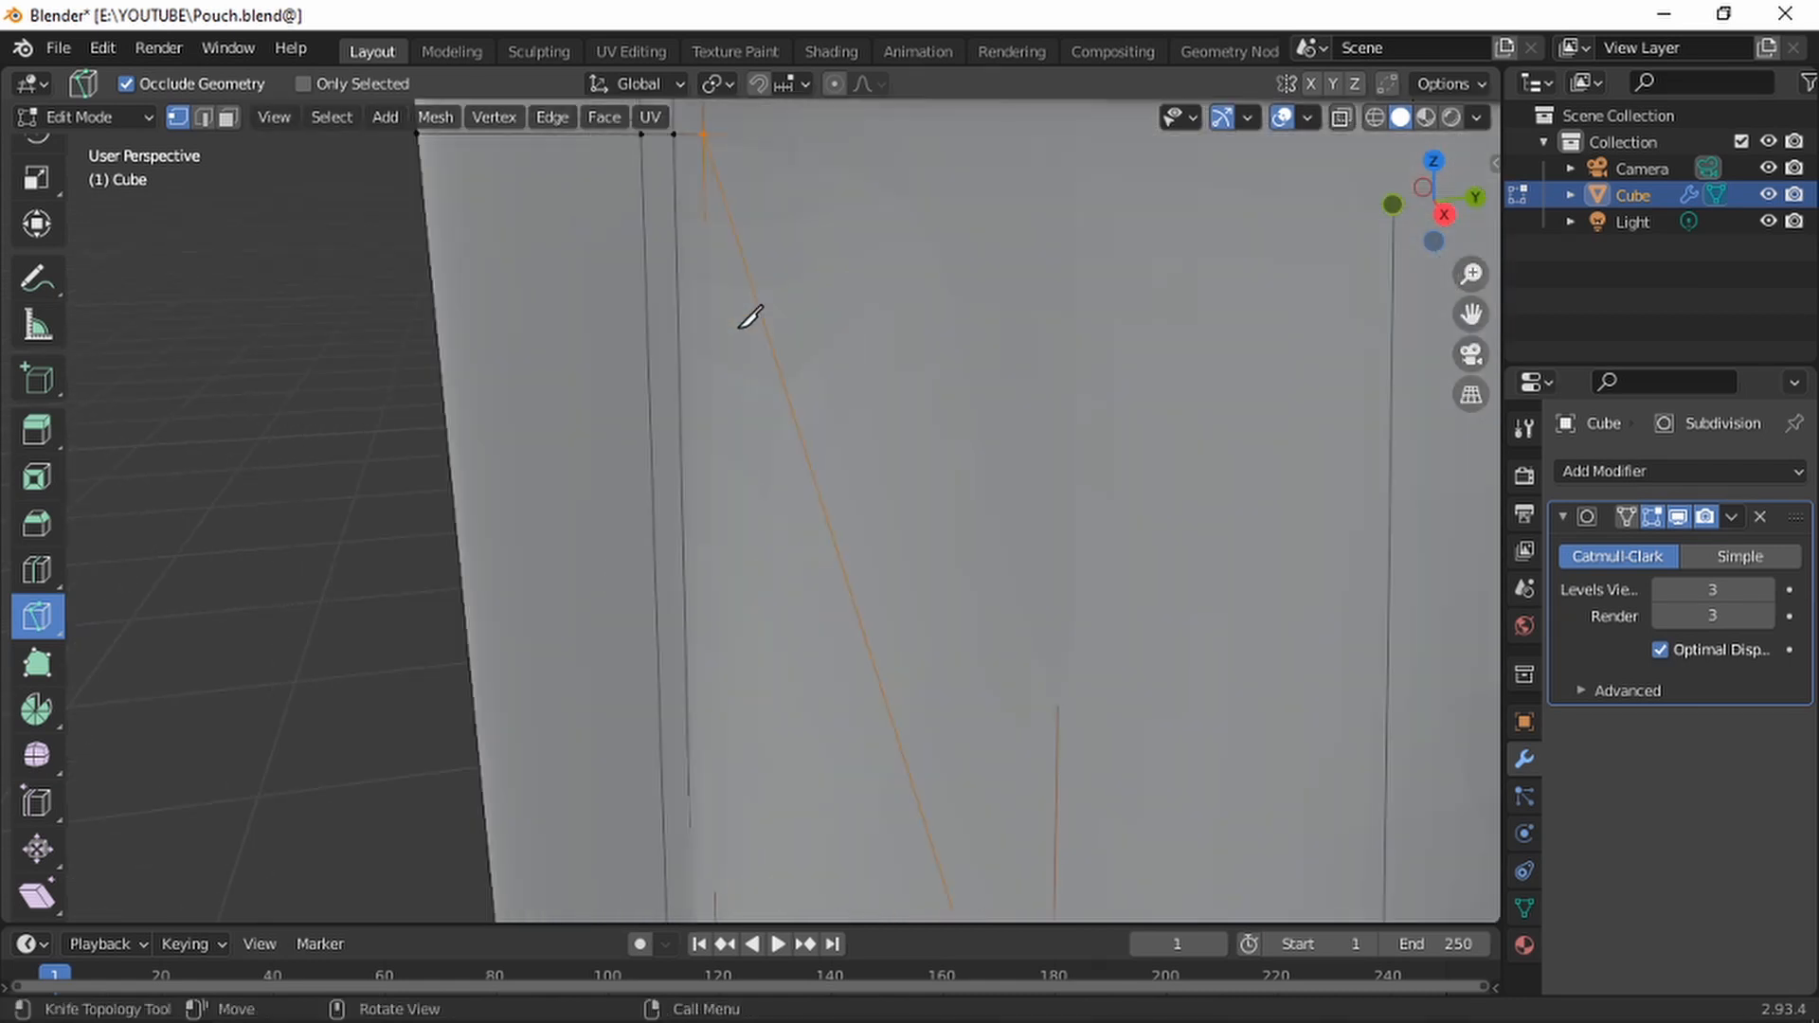
pyautogui.scroll(-4, 895, 320)
pyautogui.moveTo(1080, 494); pyautogui.dragTo(964, 478, button='middle')
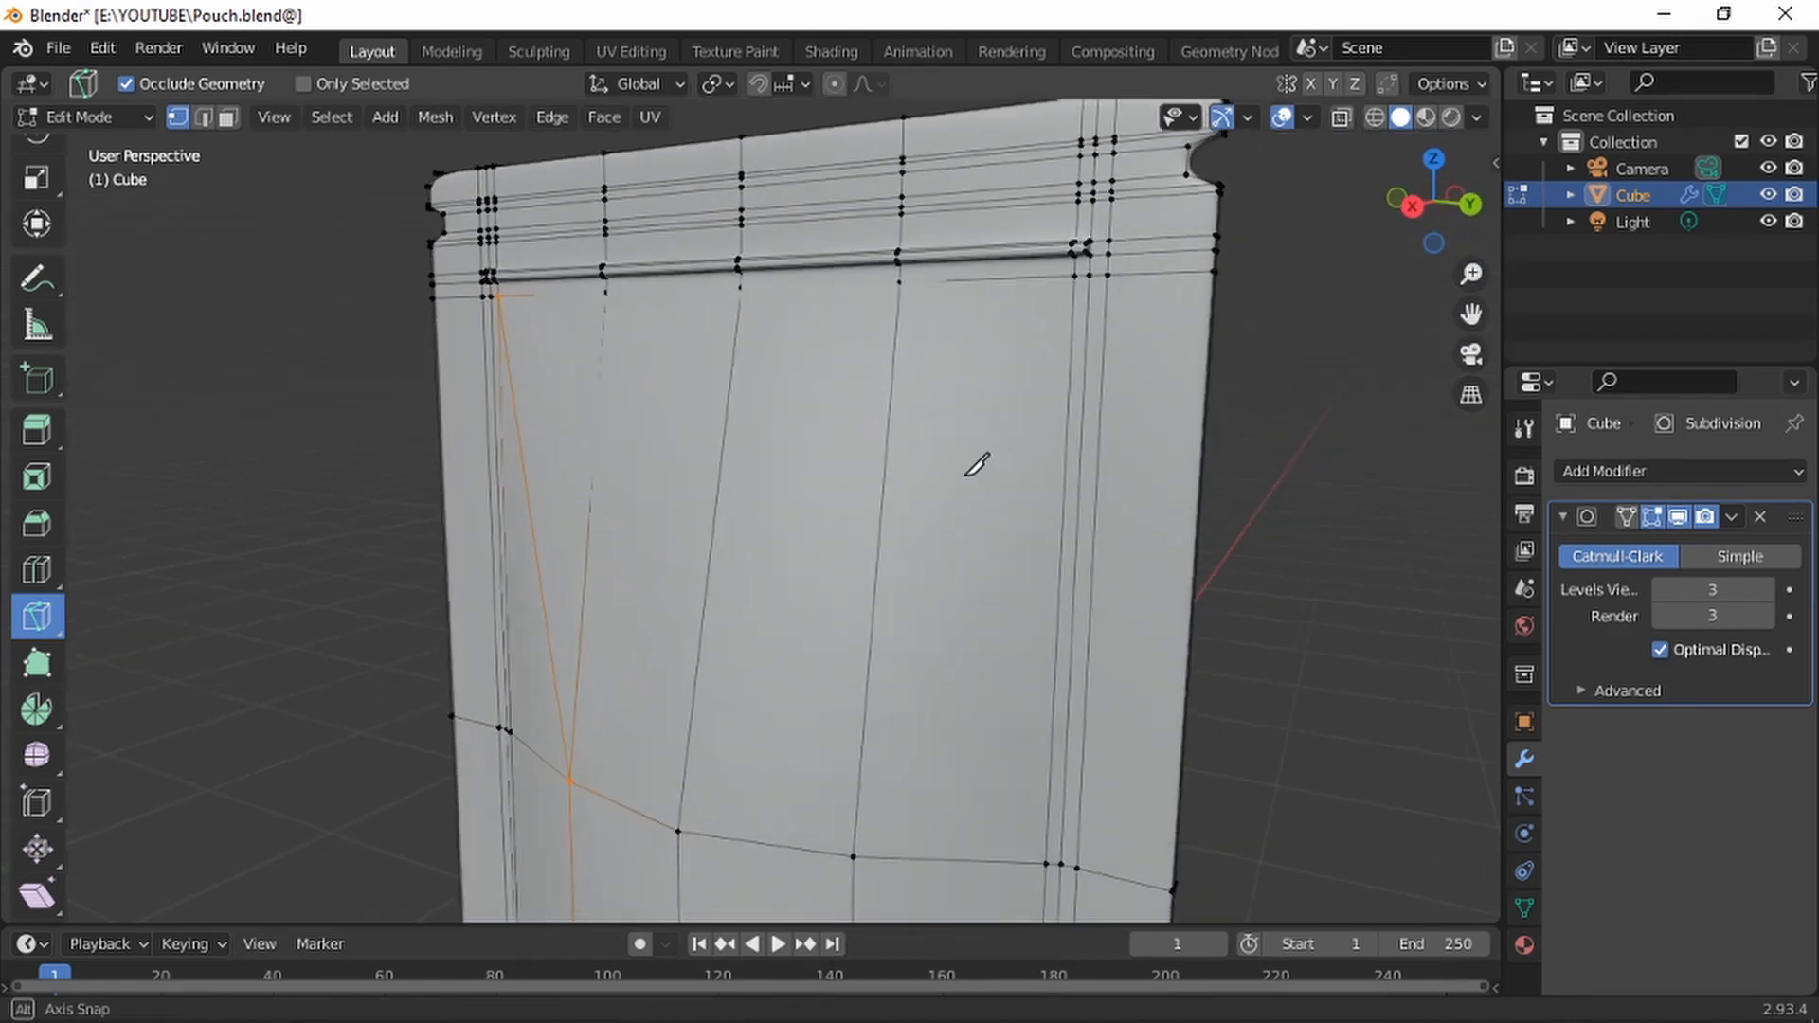
pyautogui.click(1076, 276)
pyautogui.click(854, 856)
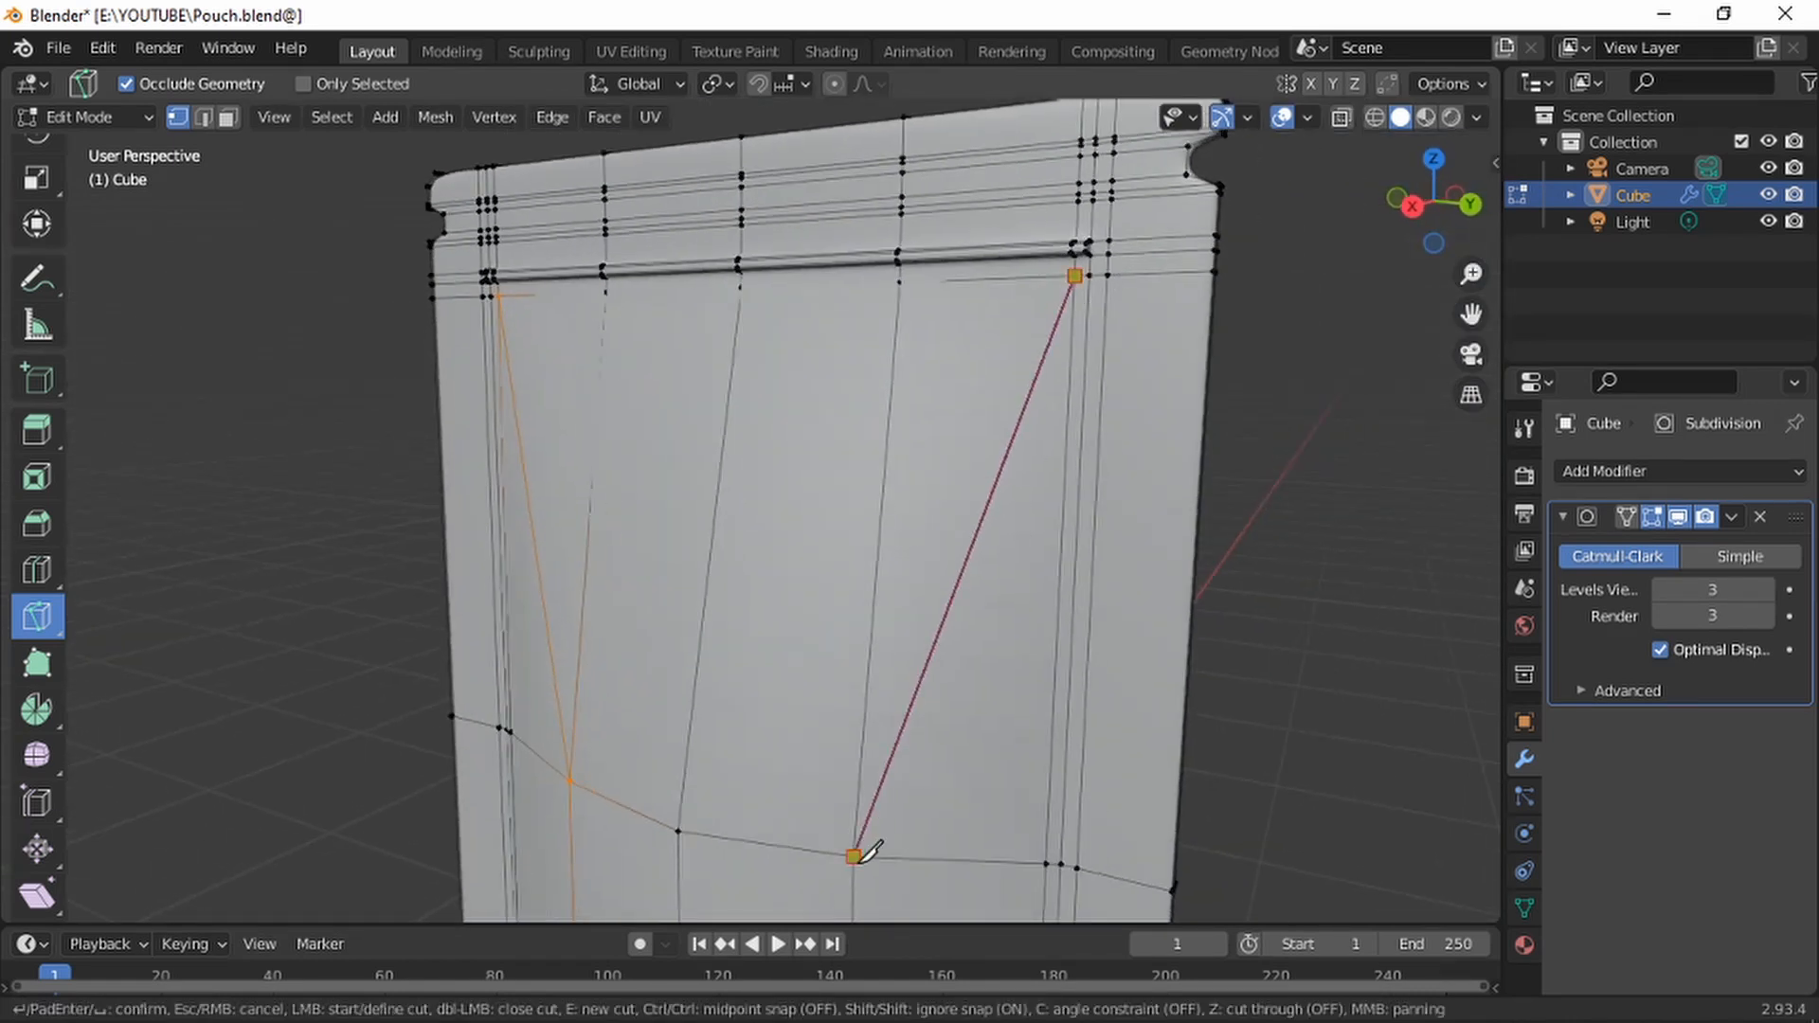
pyautogui.press('Return')
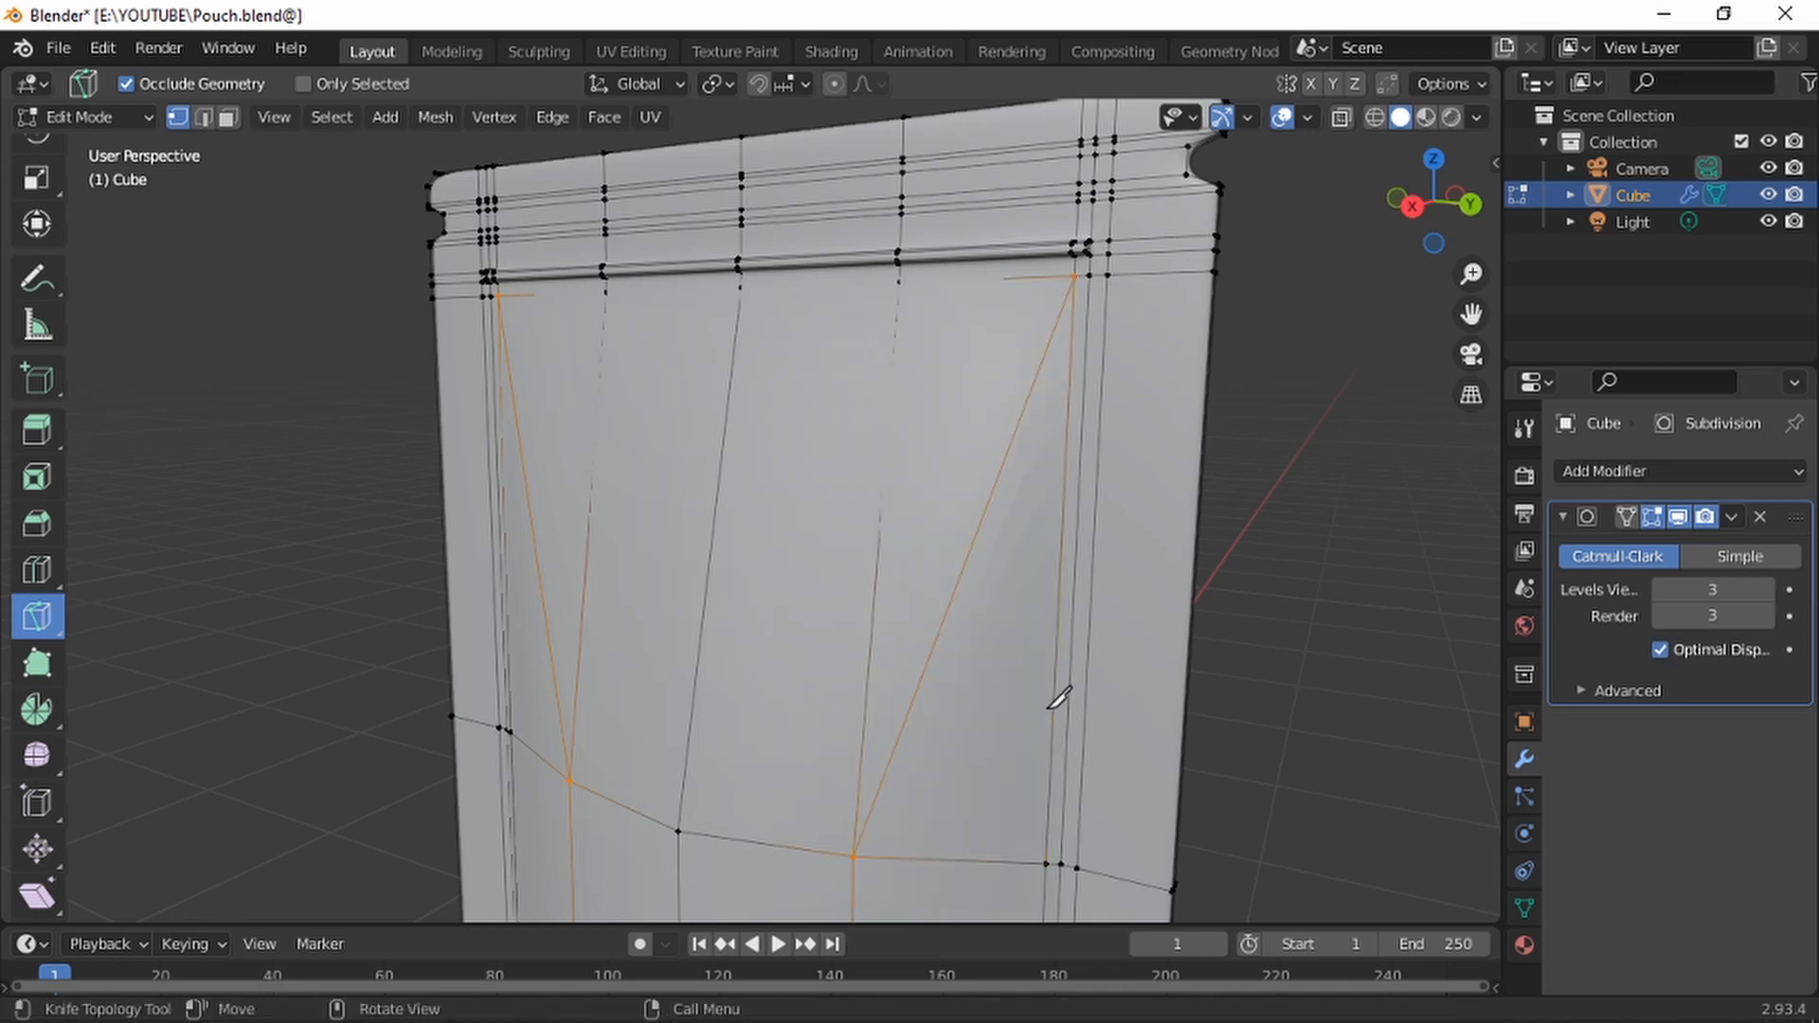
# On the pouch's back panel, knife a diagonal from the upper-left corner below the ridge to the middle loop's first inner vertex
pyautogui.scroll(-3, 1058, 698)
pyautogui.moveTo(1145, 609); pyautogui.dragTo(531, 475, button='middle')
pyautogui.scroll(2, 552, 354)
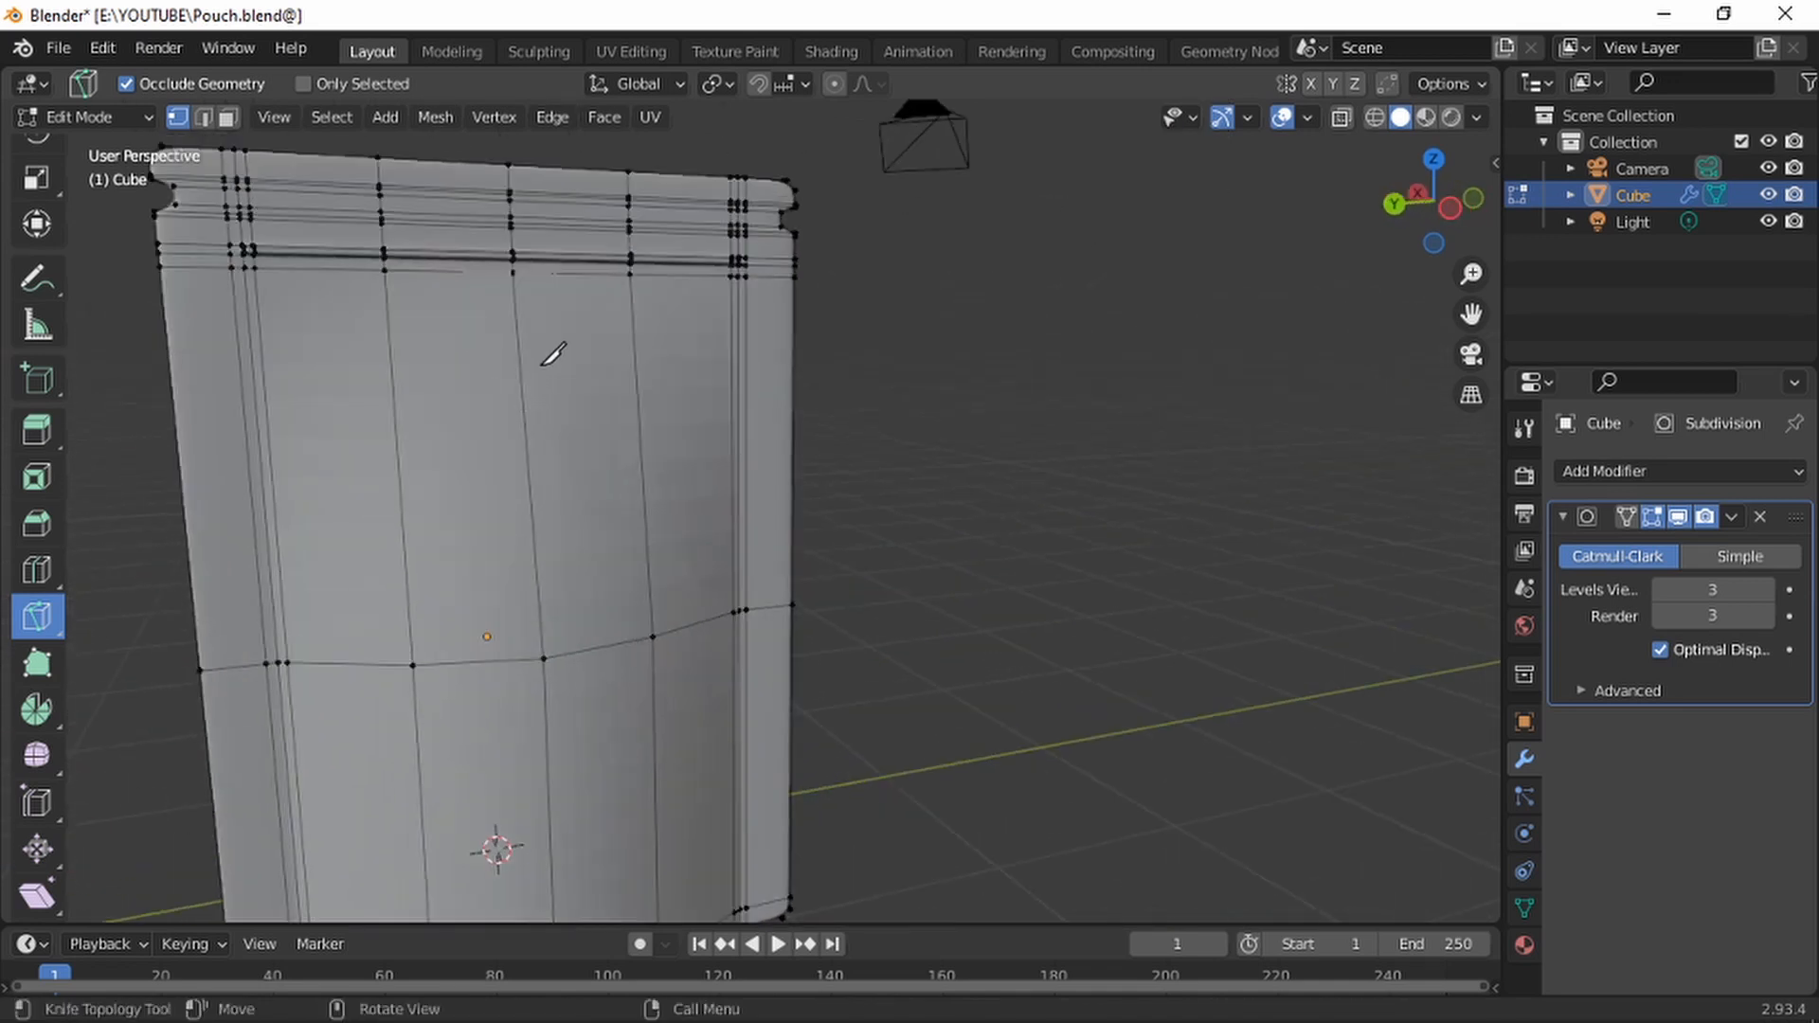
pyautogui.keyDown('shift'); pyautogui.moveTo(553, 354); pyautogui.dragTo(691, 390, button='middle'); pyautogui.keyUp('shift')
pyautogui.scroll(2, 568, 381)
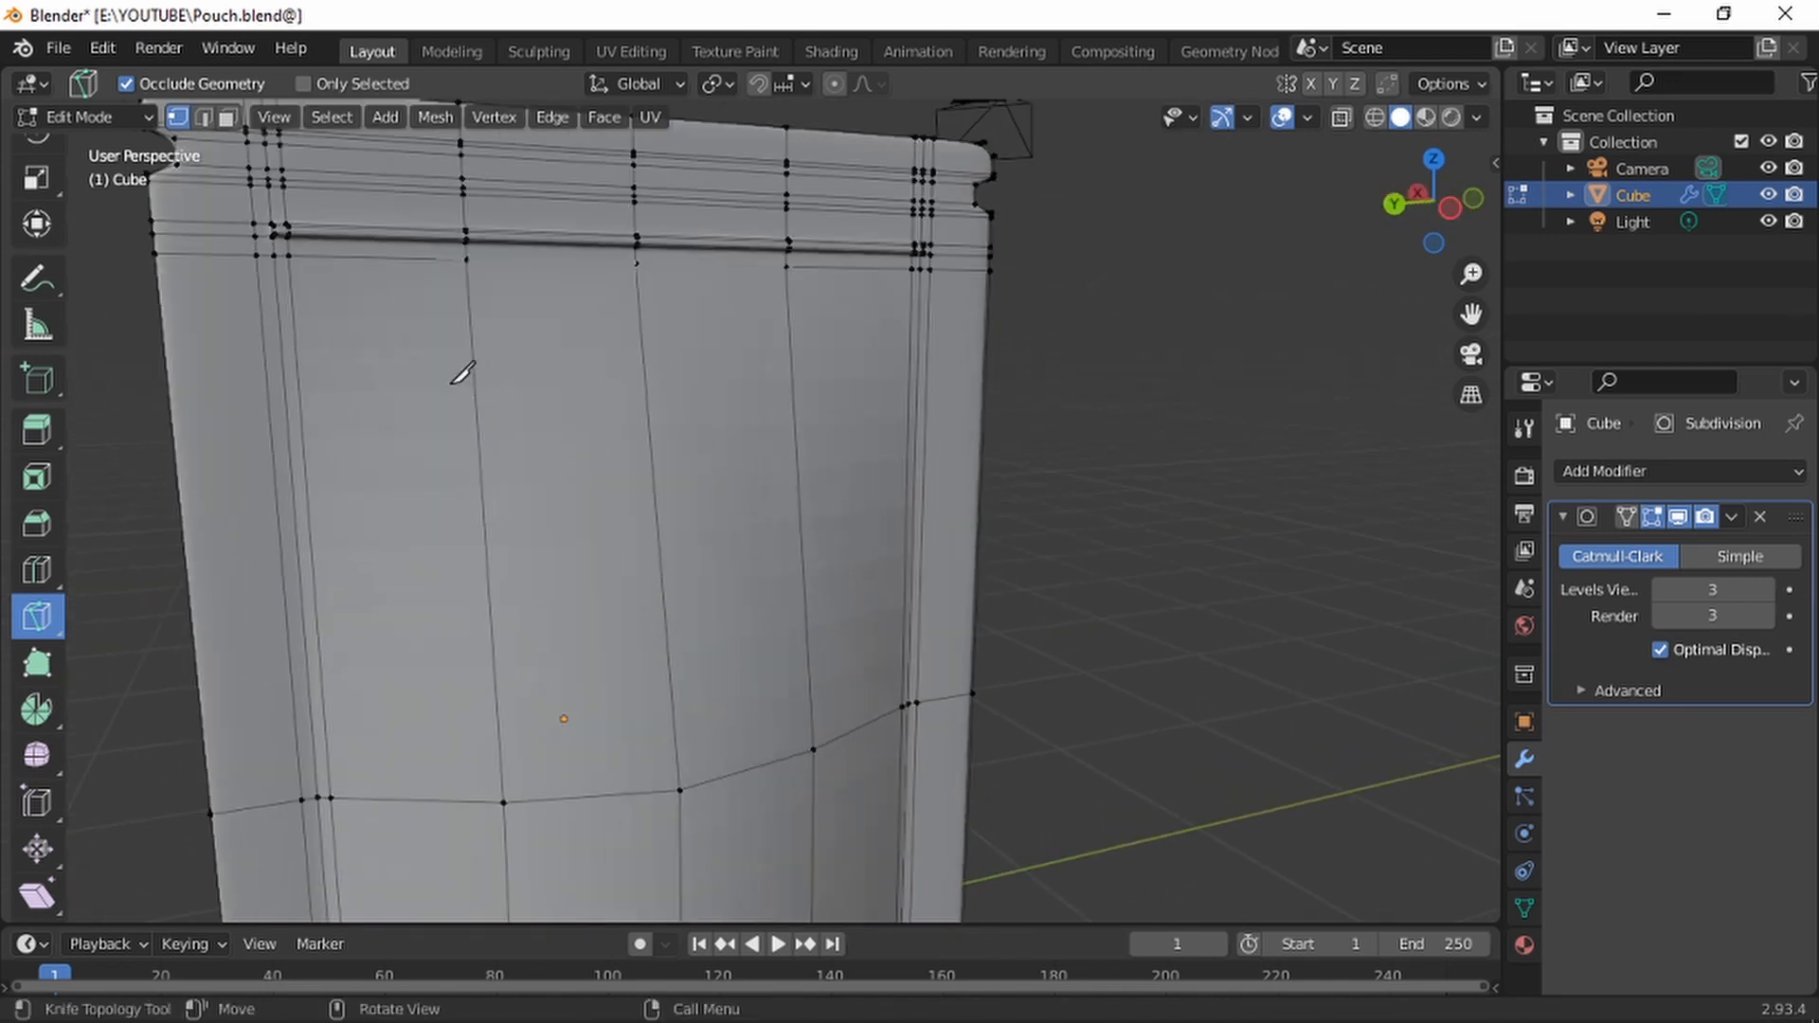
pyautogui.click(288, 253)
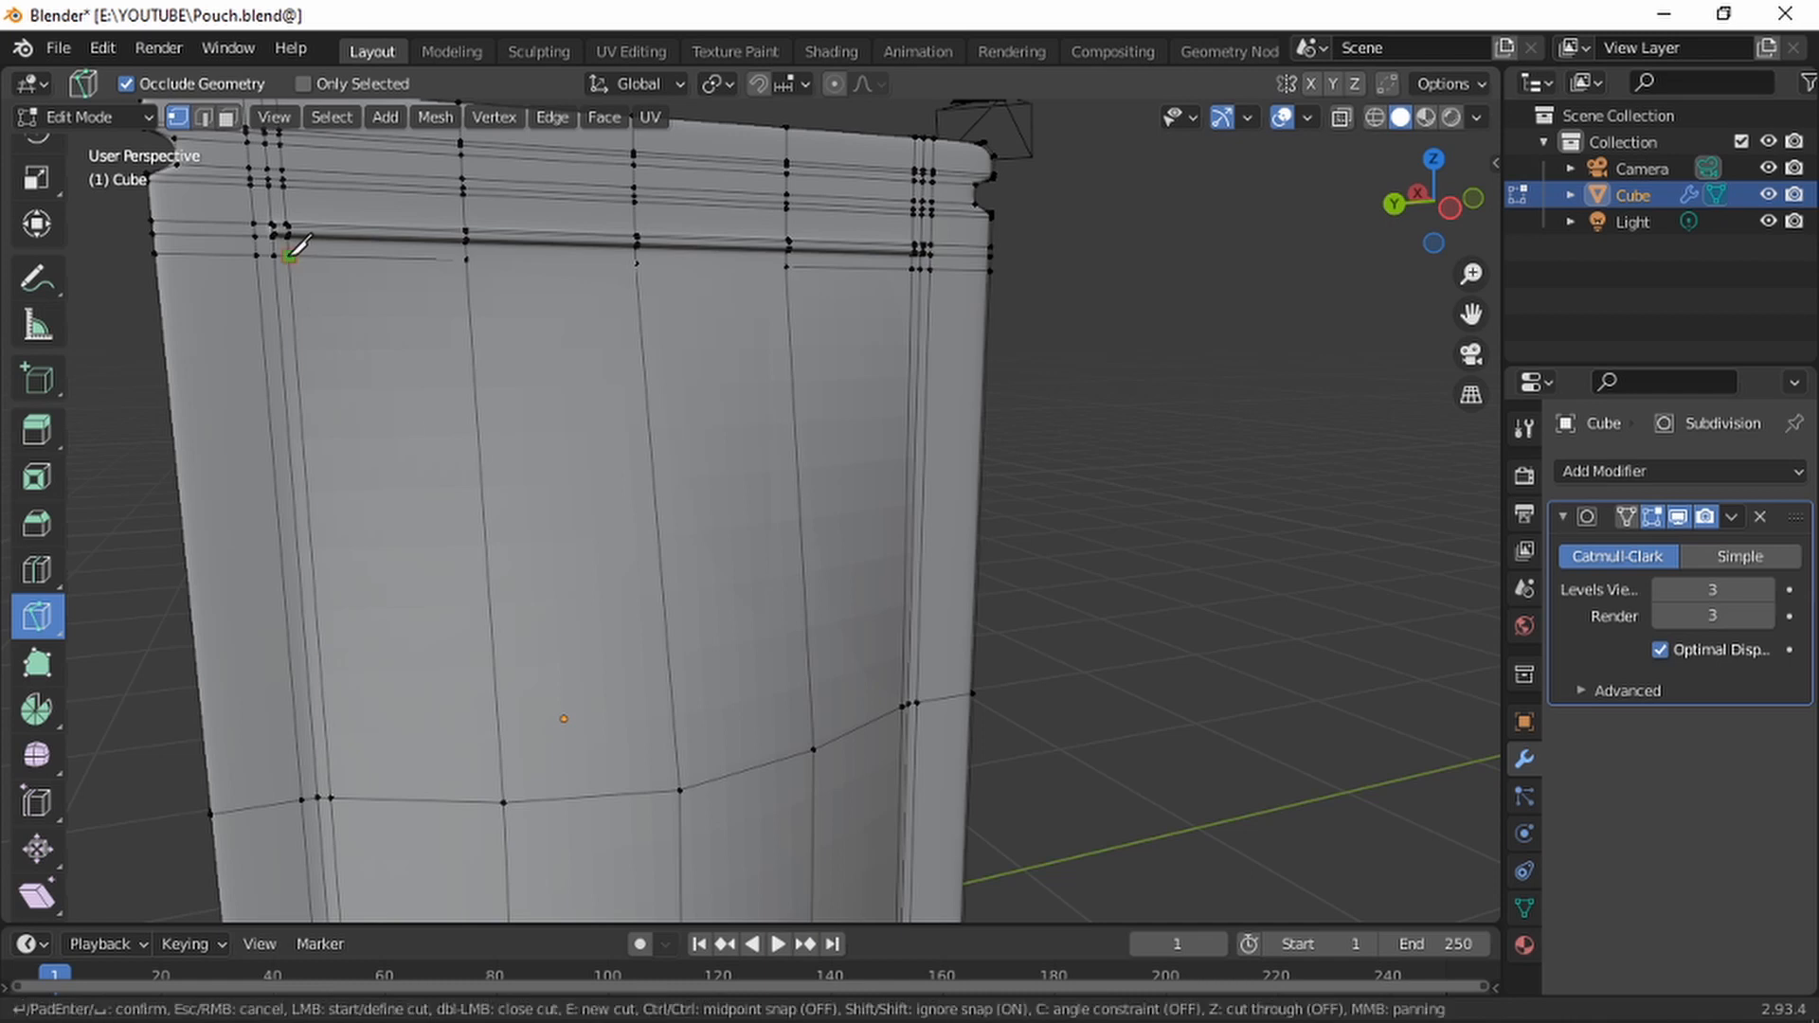
pyautogui.click(503, 803)
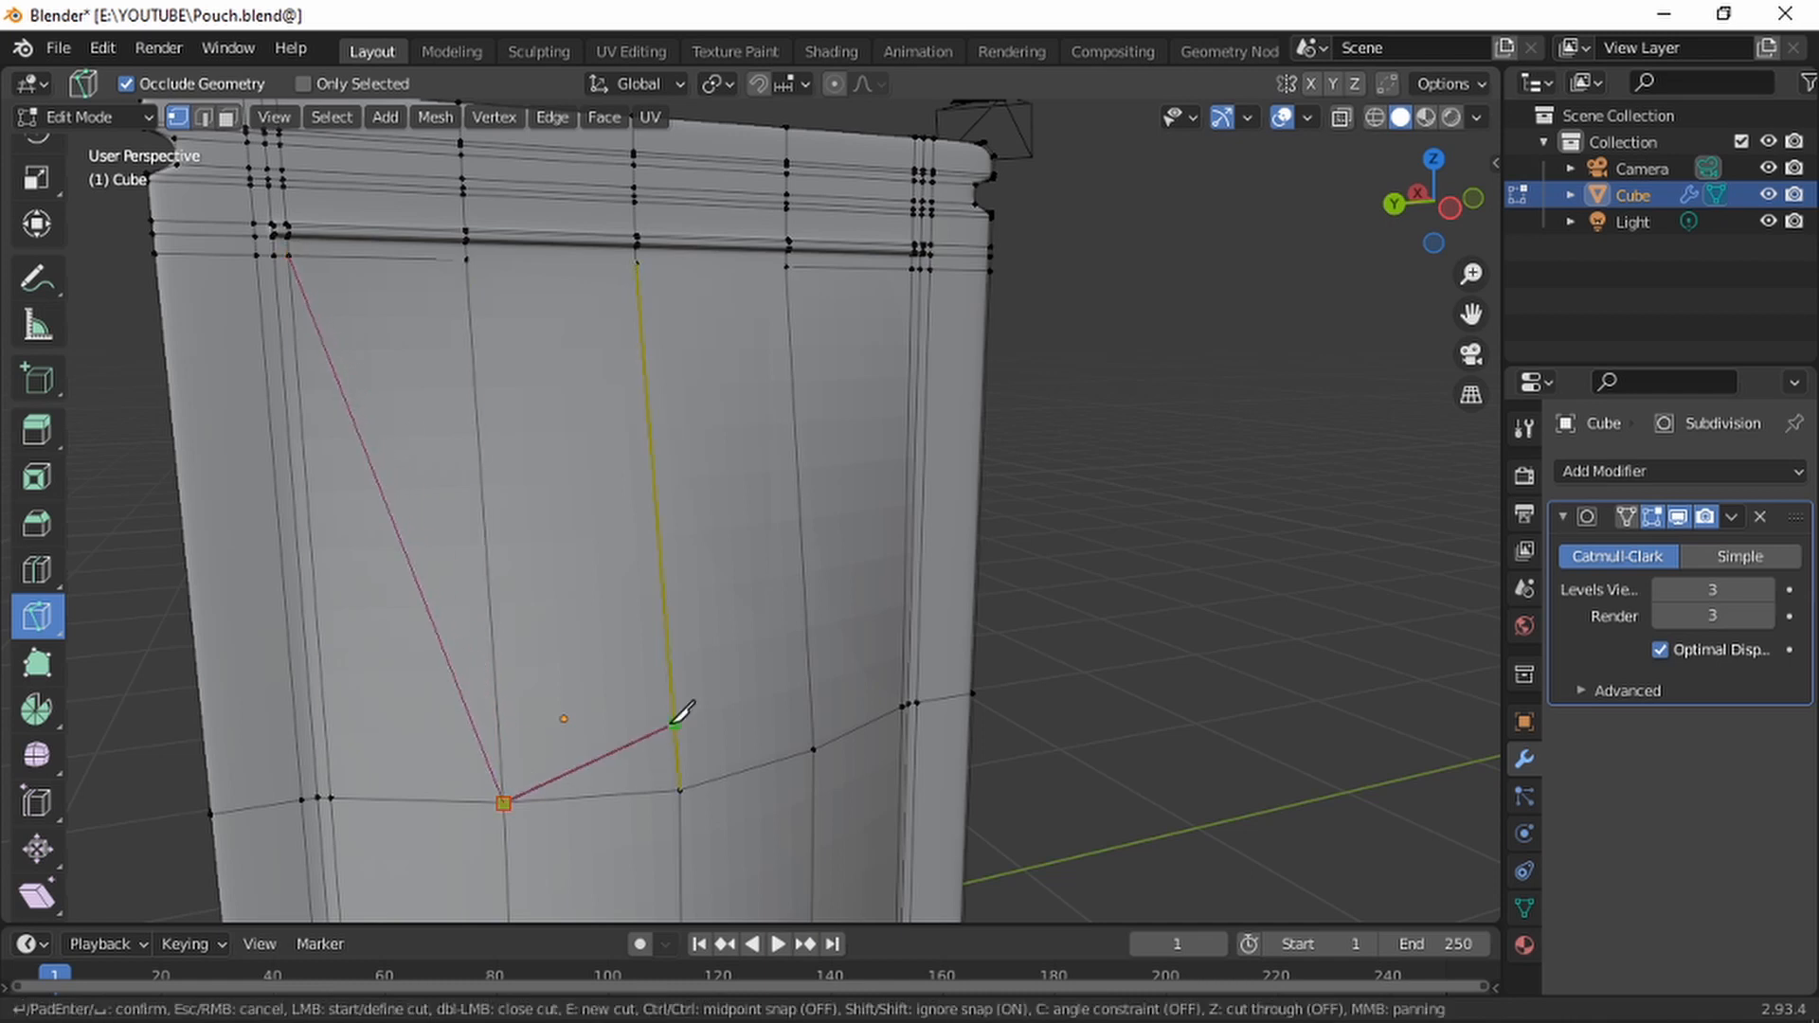
pyautogui.press('Return')
# Knife the matching diagonal from the back panel's upper-right corner down to the middle loop's nearest inner vertex
pyautogui.moveTo(804, 491); pyautogui.dragTo(682, 491, button='middle')
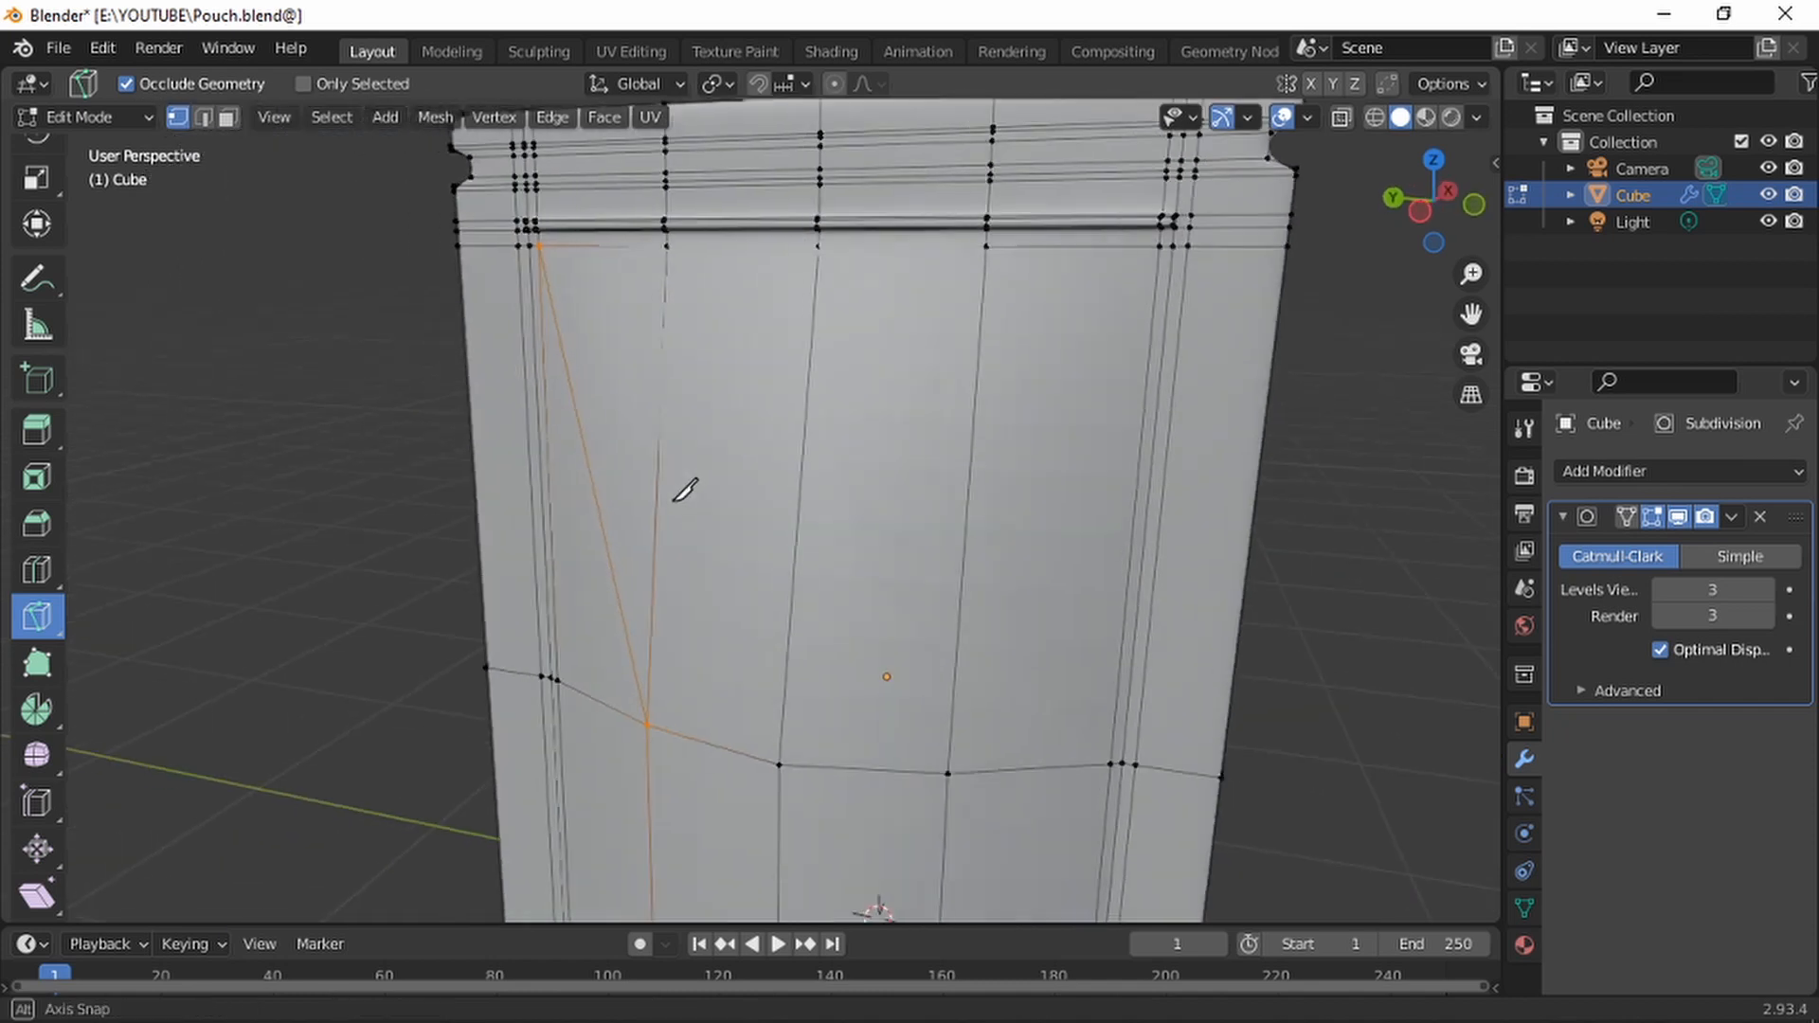
pyautogui.click(1160, 246)
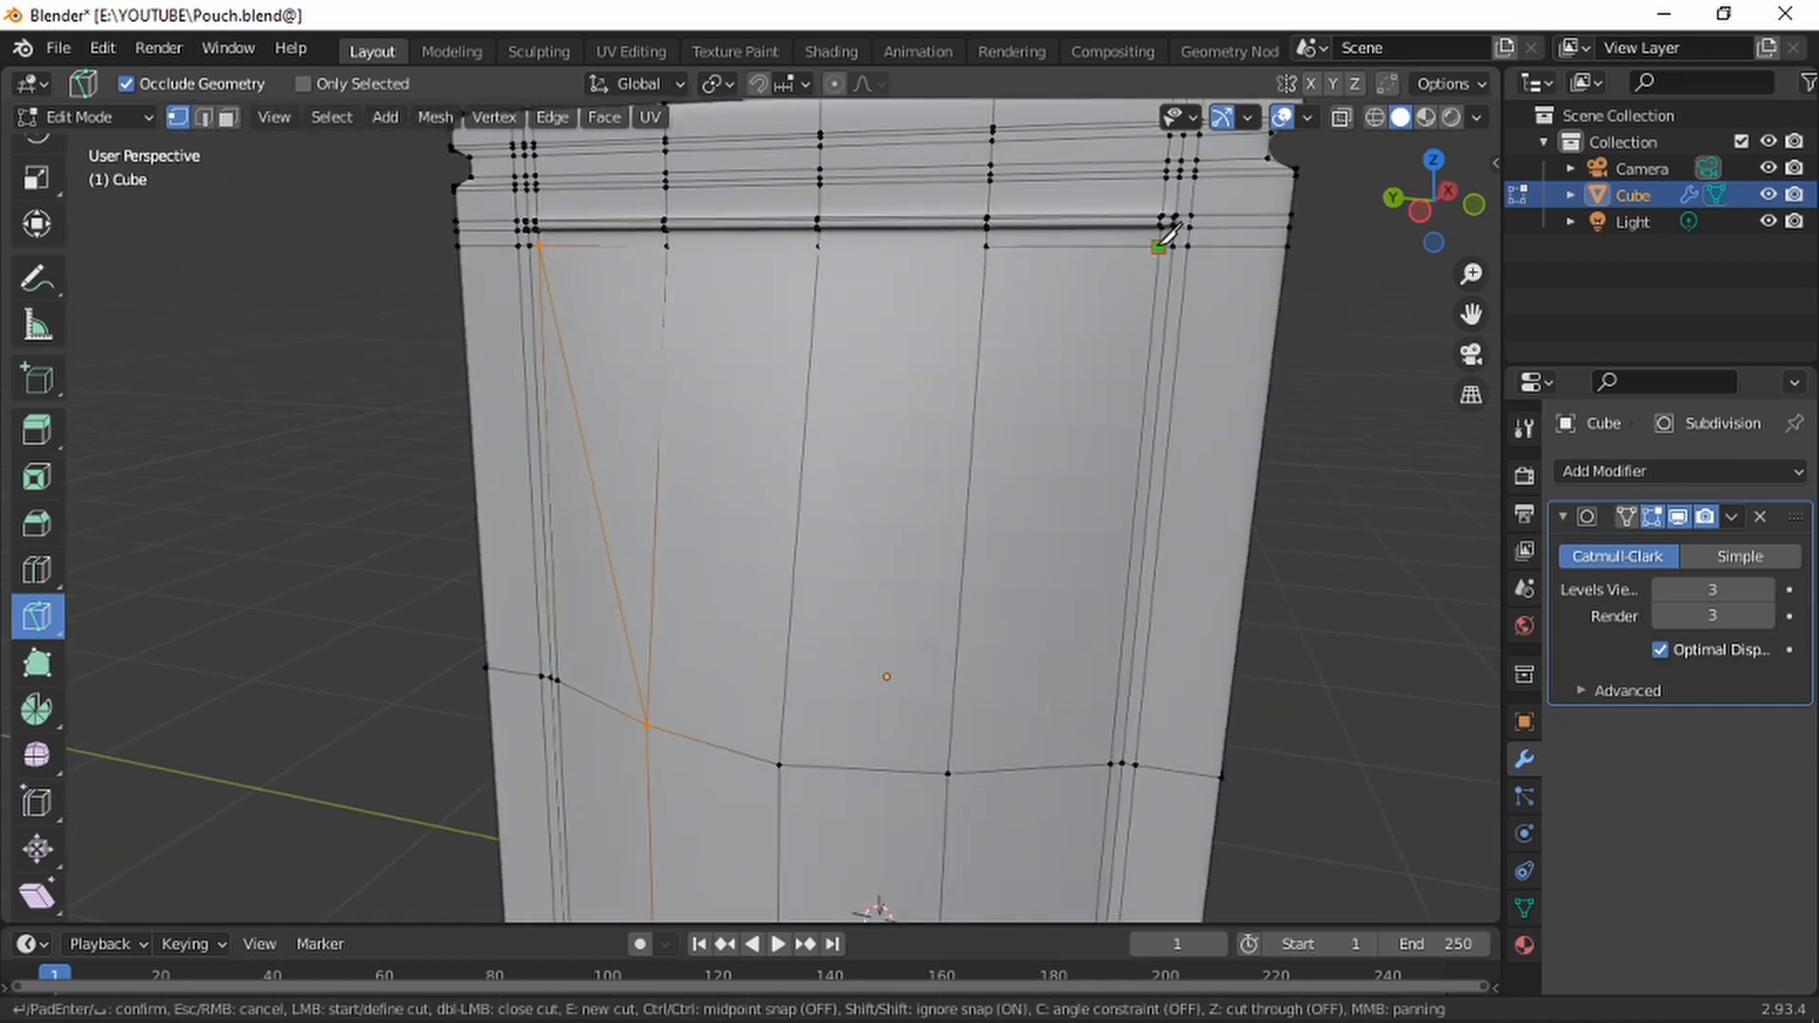
pyautogui.click(948, 773)
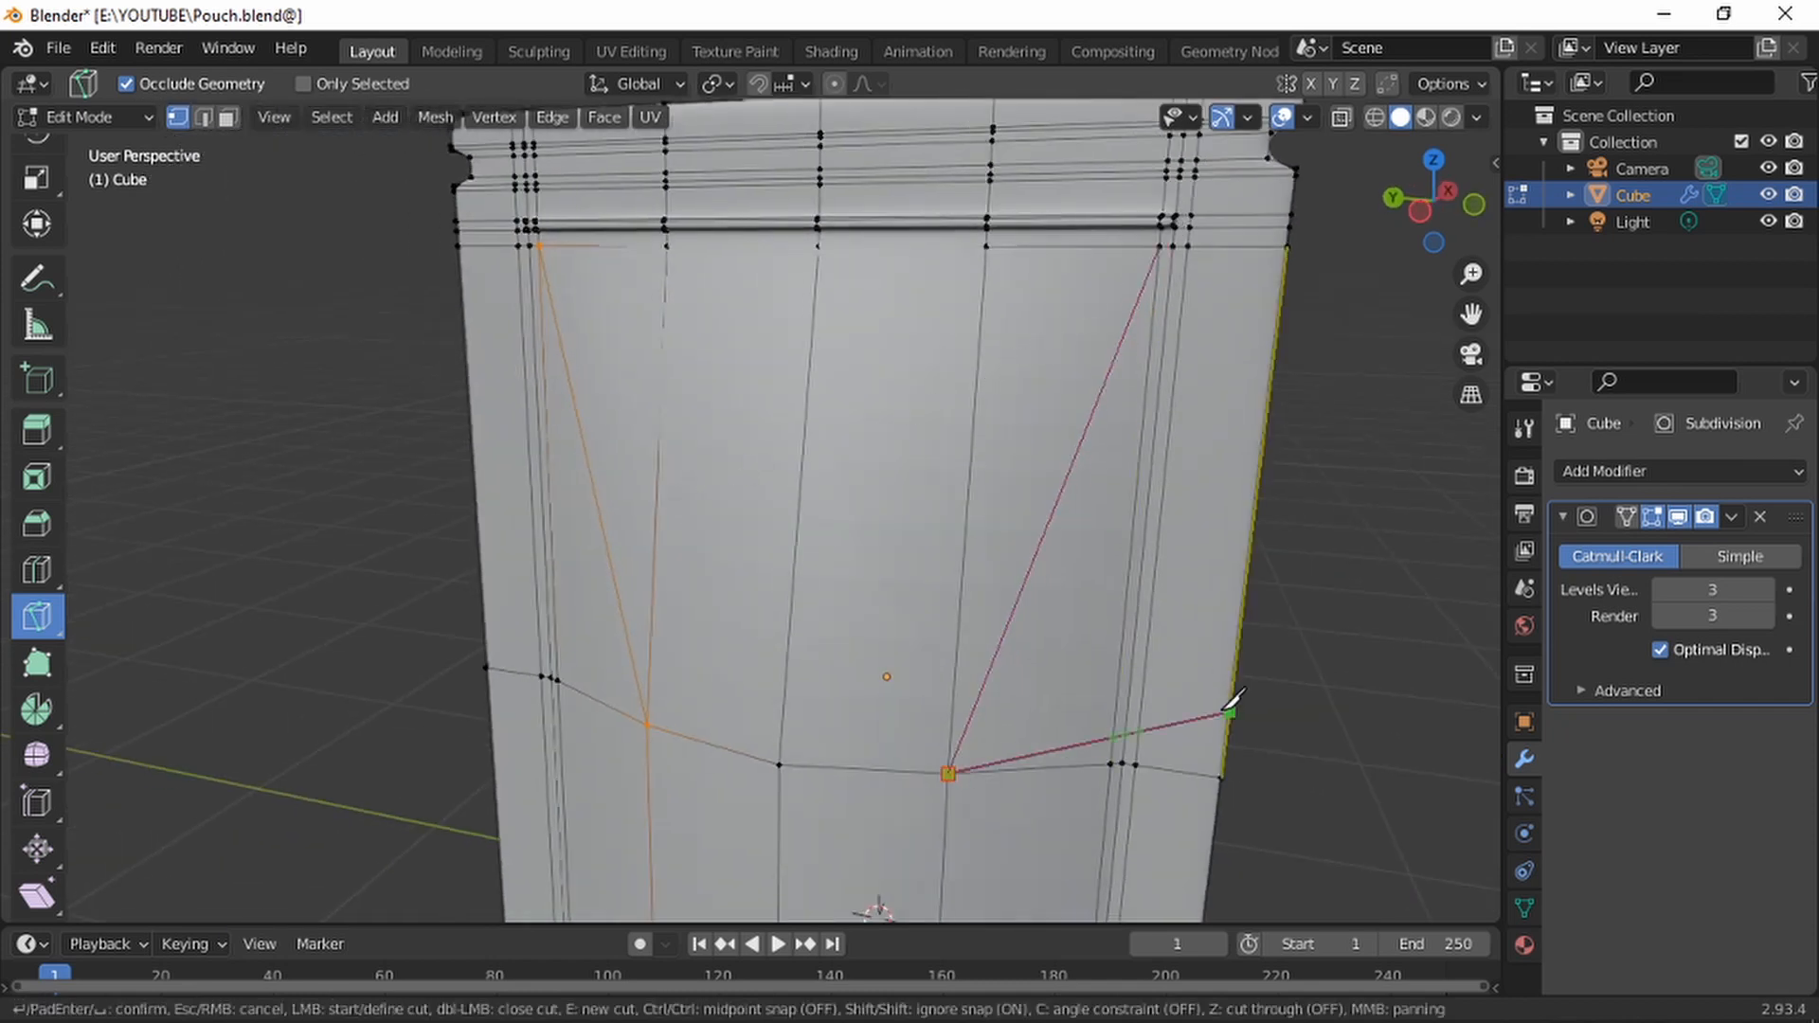
pyautogui.press('Return')
pyautogui.scroll(-2, 966, 527)
pyautogui.moveTo(966, 528); pyautogui.dragTo(1063, 515, button='middle')
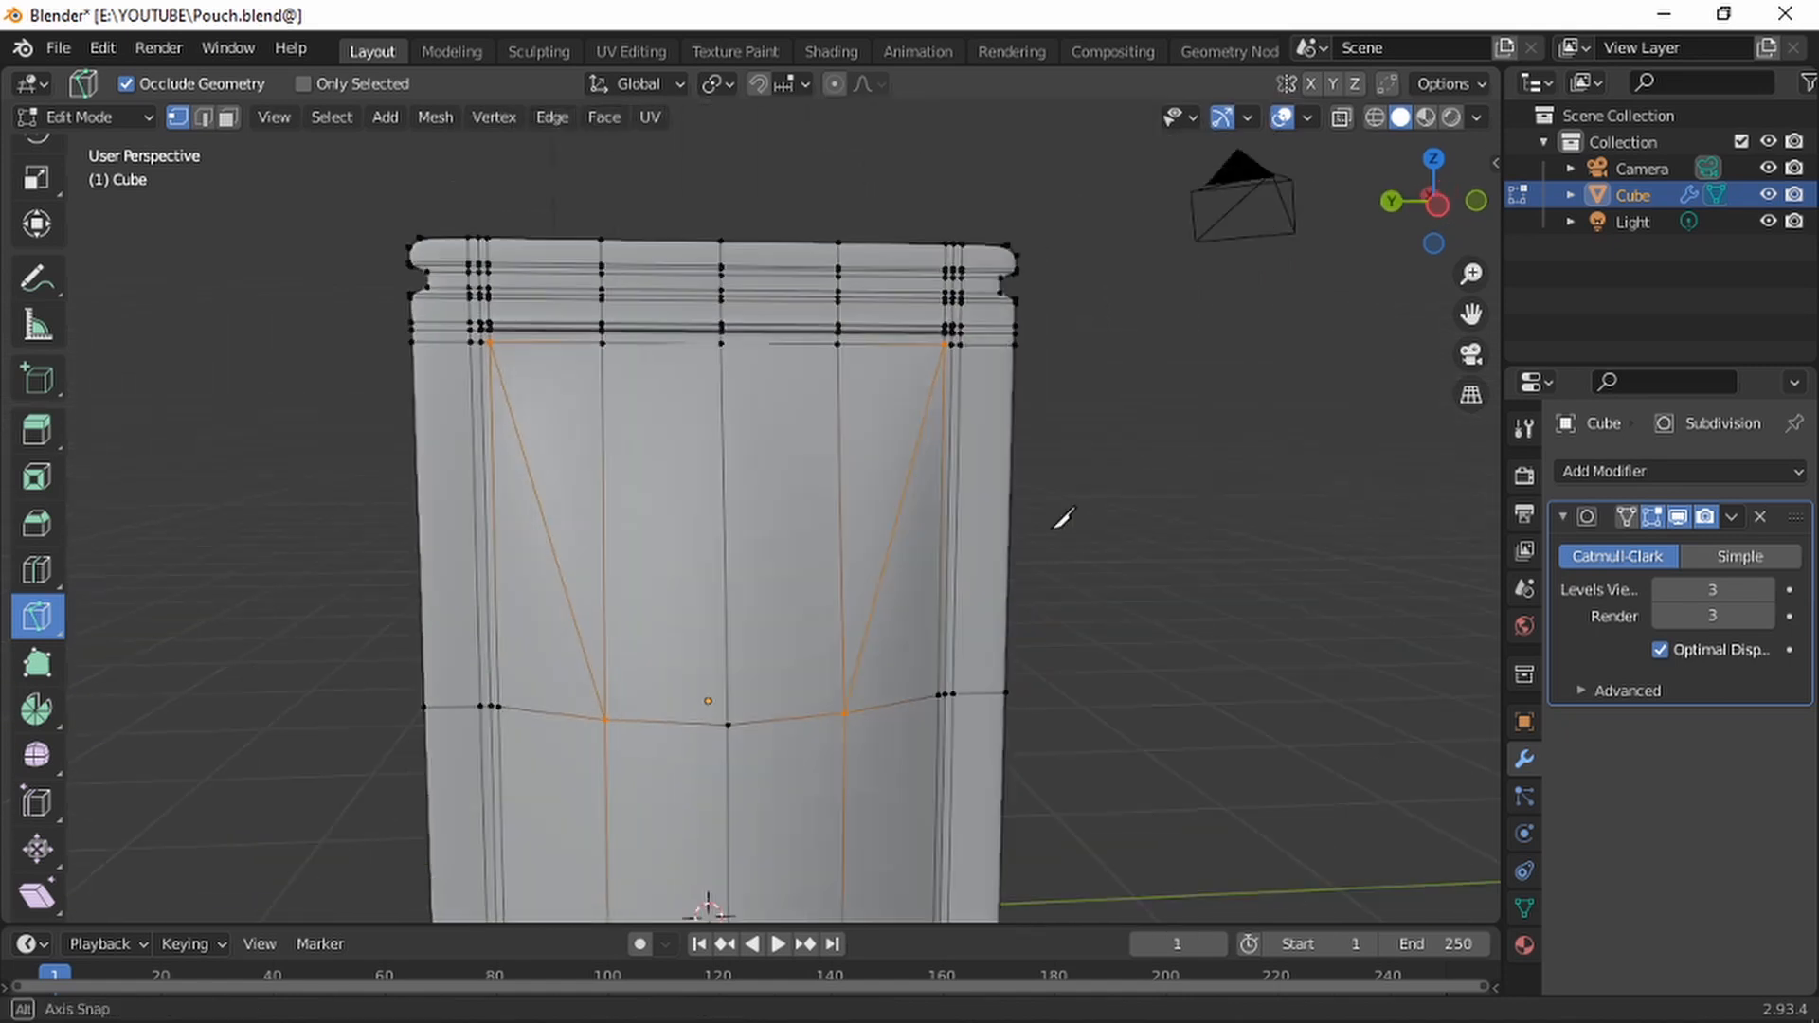
pyautogui.scroll(2, 133, 303)
pyautogui.scroll(-1, 268, 366)
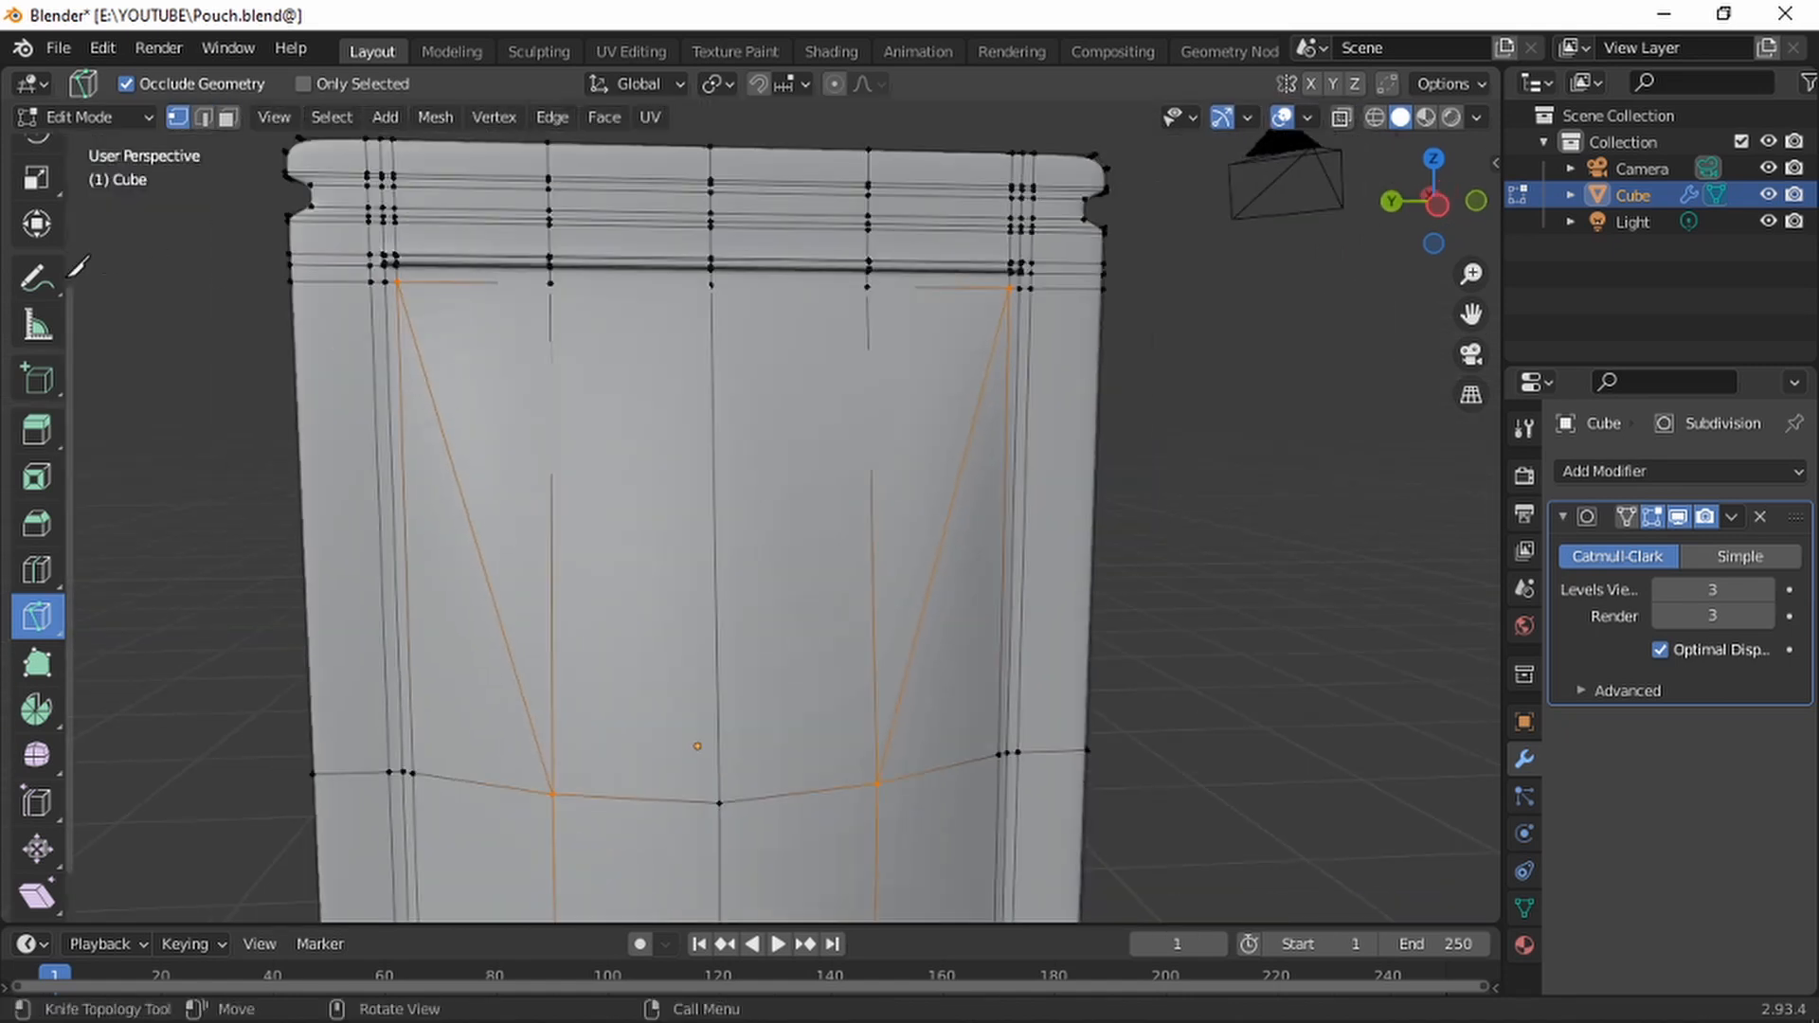
pyautogui.scroll(3, 39, 296)
pyautogui.scroll(1, 40, 296)
# With the Select tool in edge mode, select the back panel's two diagonals and the vertical edges continuing below them to the base
pyautogui.click(38, 168)
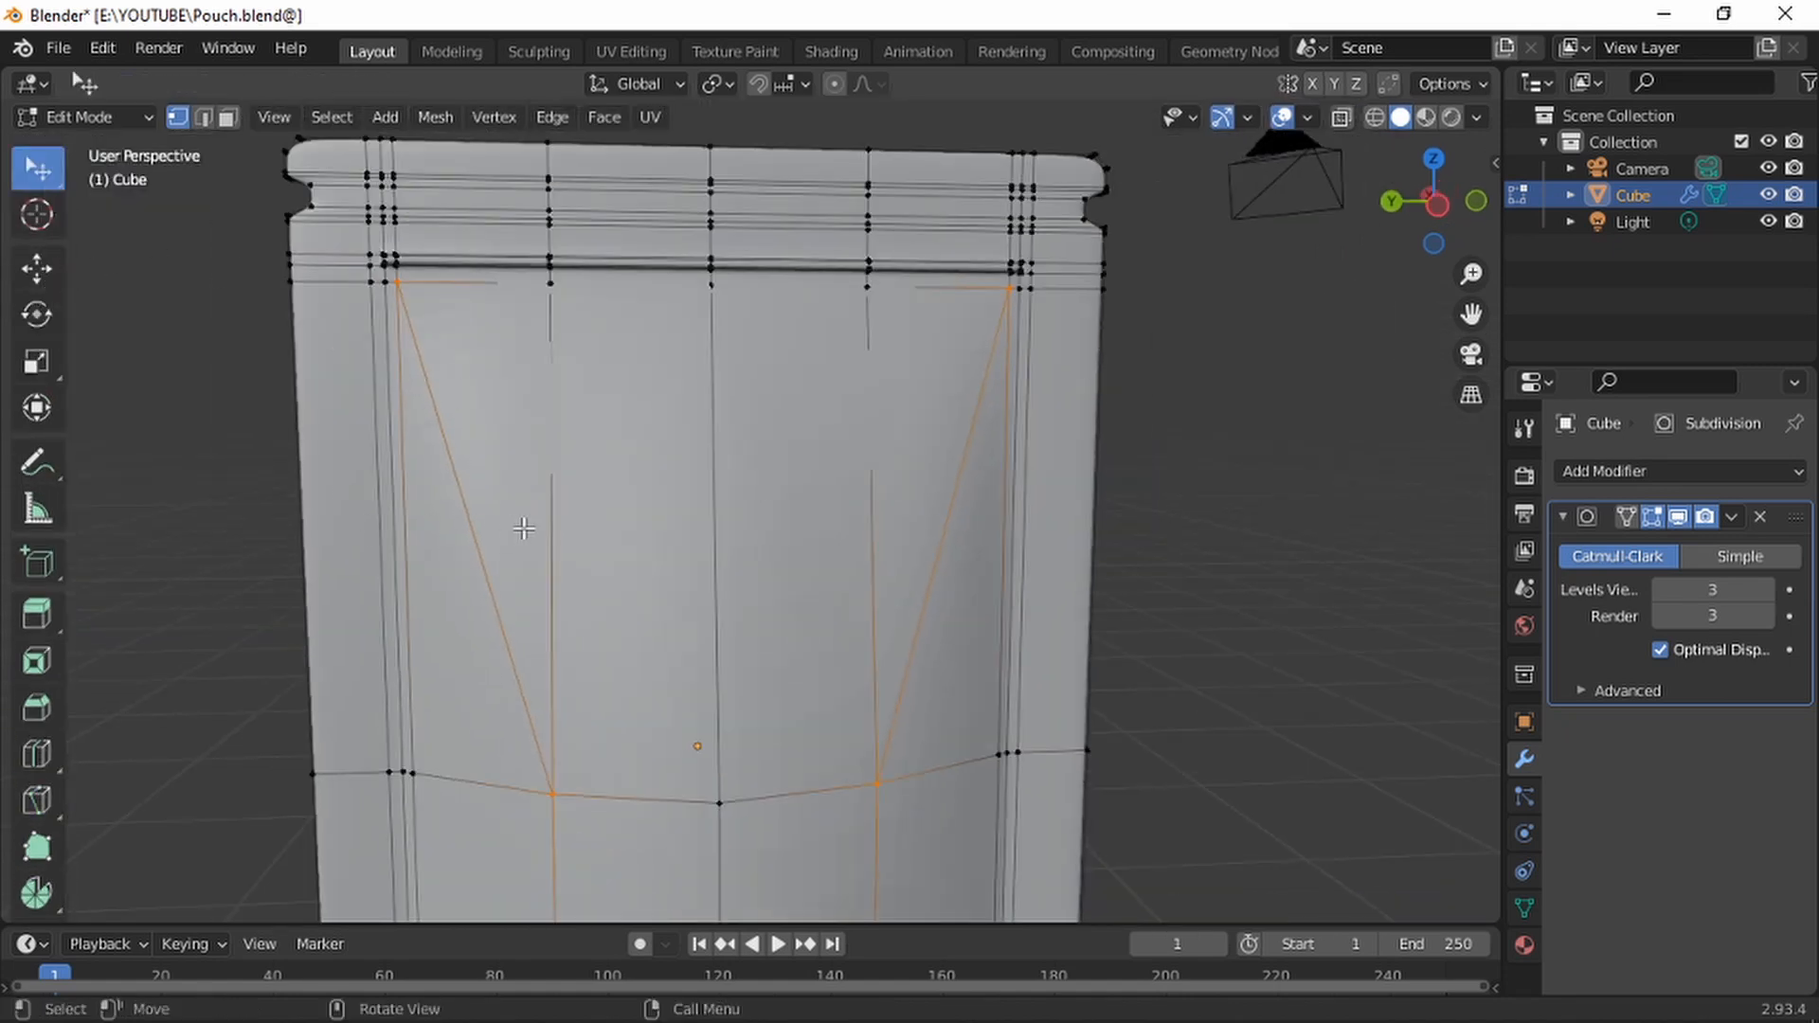
pyautogui.keyDown('shift'); pyautogui.moveTo(641, 603); pyautogui.dragTo(670, 471, button='middle'); pyautogui.keyUp('shift')
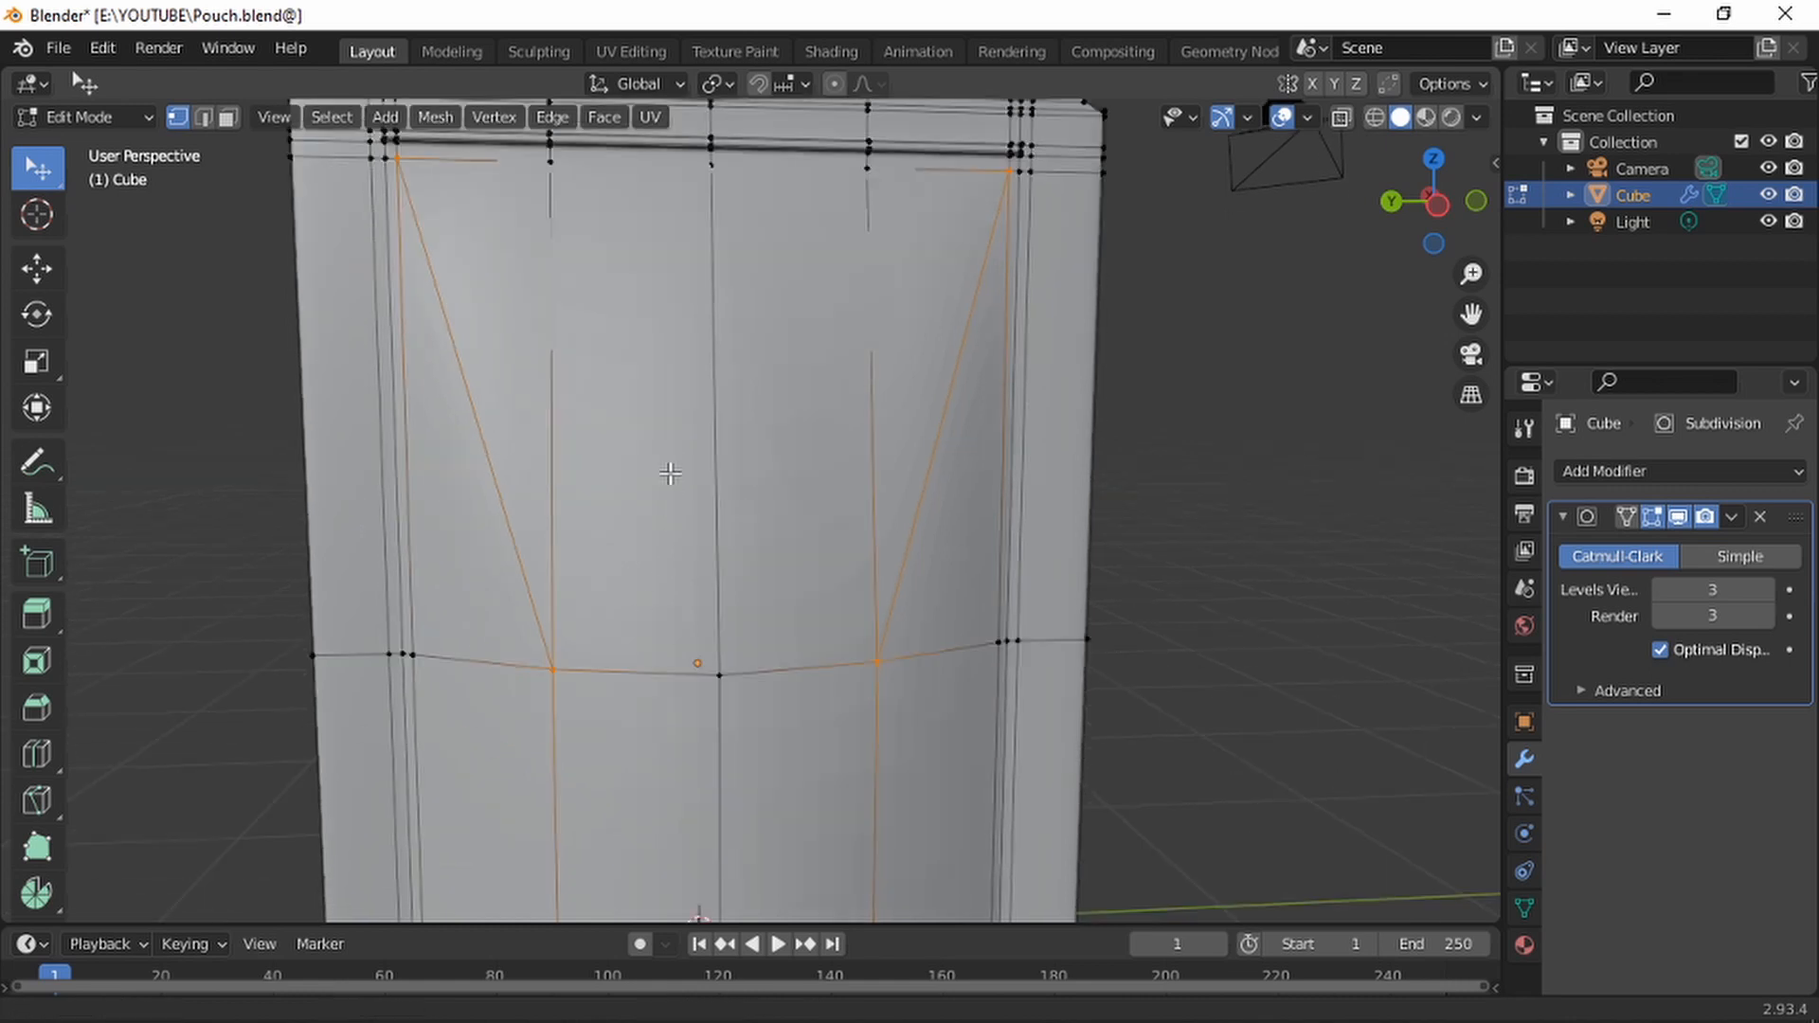
pyautogui.click(204, 118)
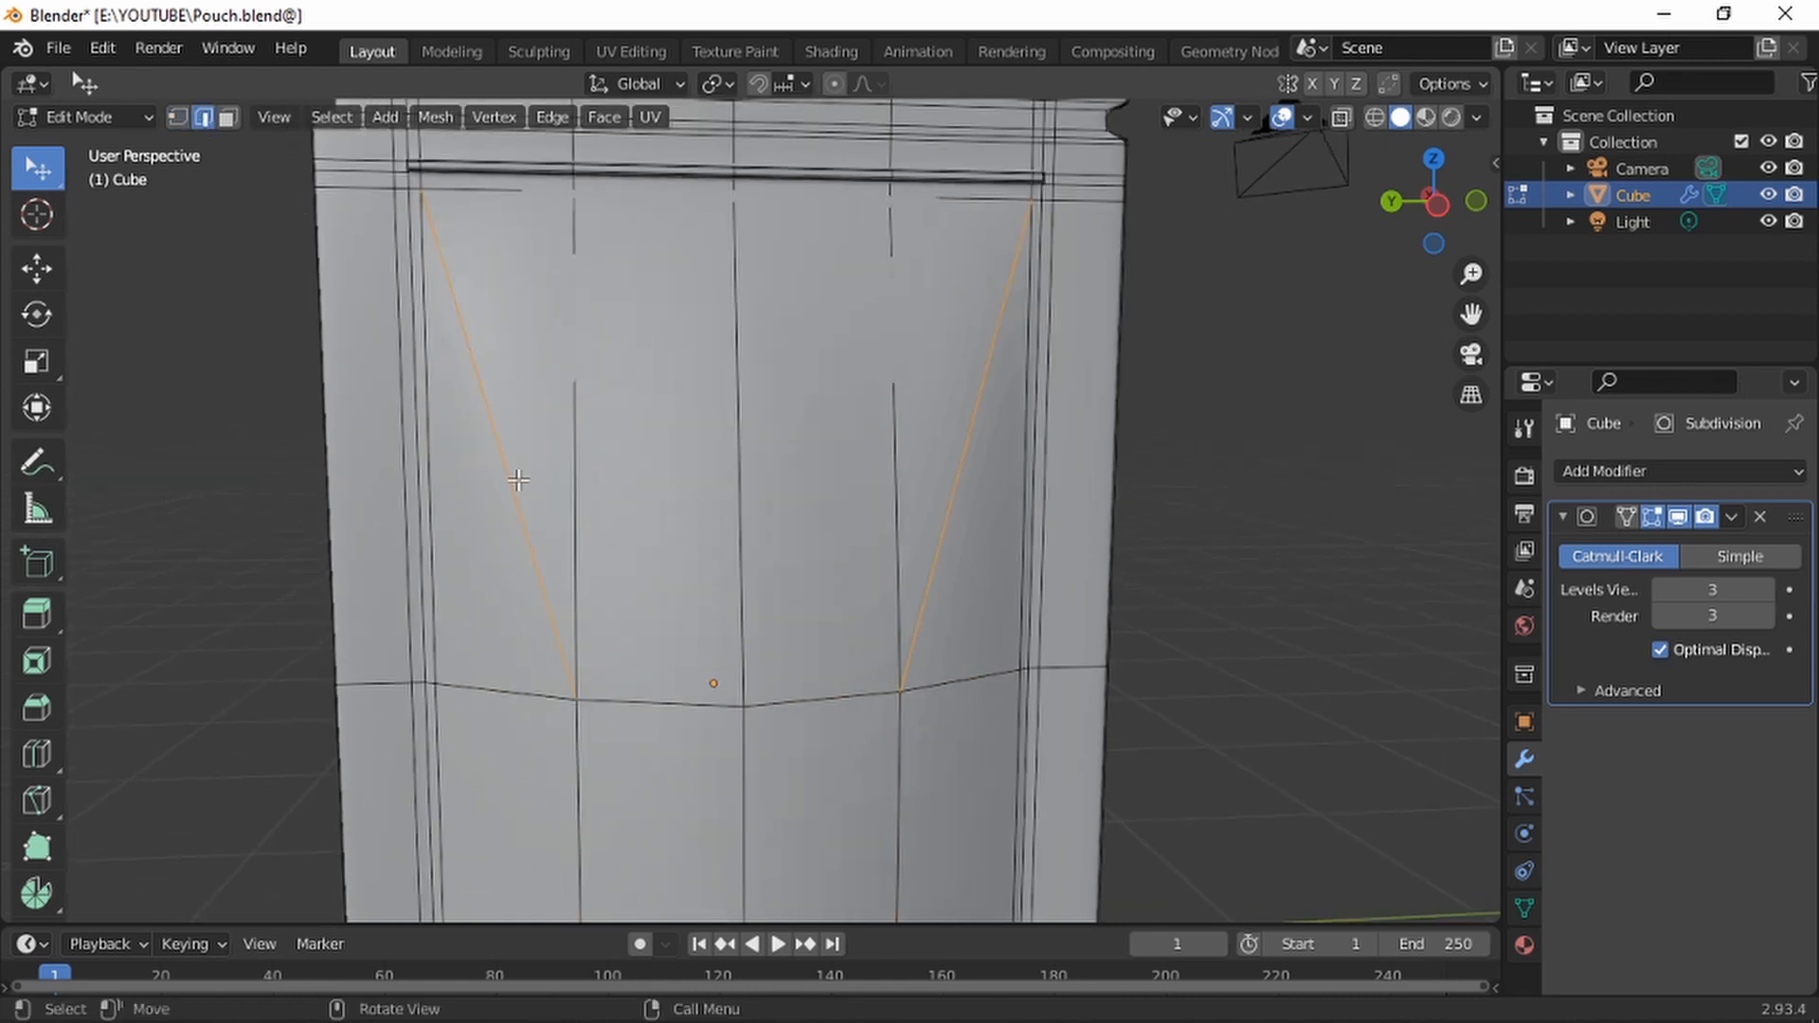
pyautogui.keyDown('shift'); pyautogui.click(936, 521); pyautogui.keyUp('shift')
pyautogui.keyDown('shift'); pyautogui.click(900, 765); pyautogui.keyUp('shift')
pyautogui.keyDown('shift'); pyautogui.click(576, 768); pyautogui.keyUp('shift')
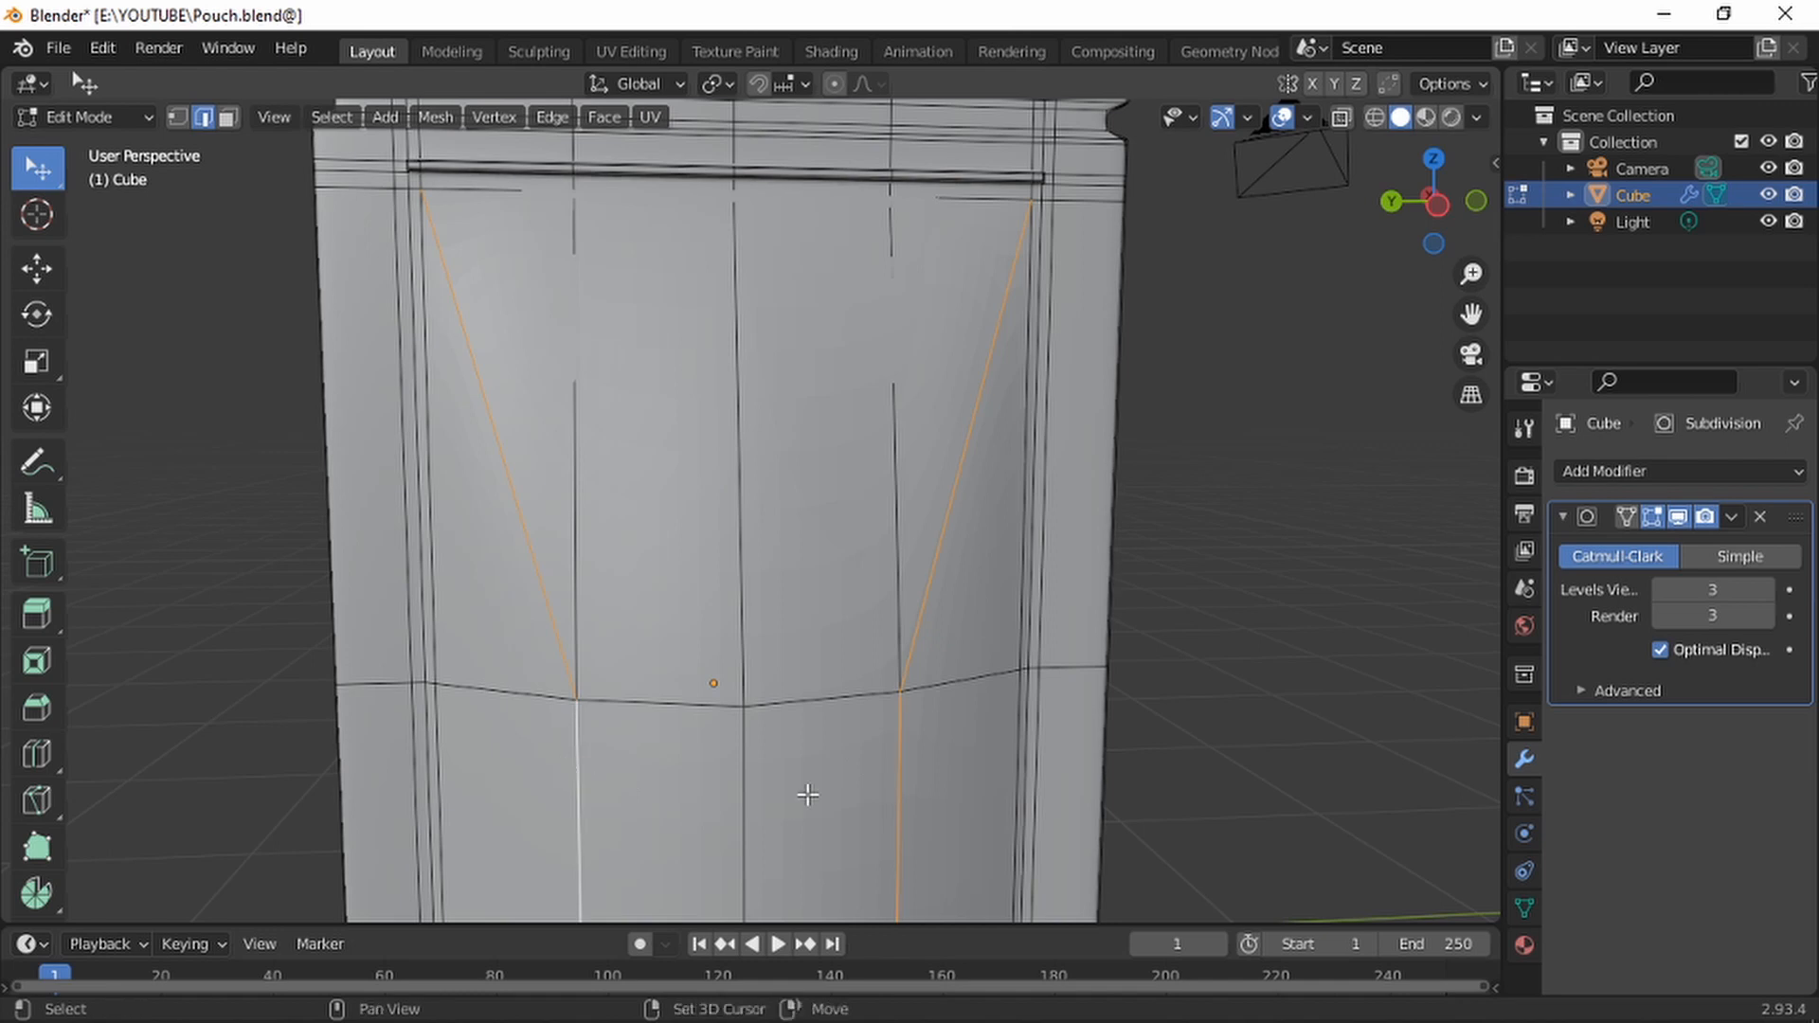
pyautogui.keyDown('shift'); pyautogui.moveTo(807, 796); pyautogui.dragTo(798, 475, button='middle'); pyautogui.keyUp('shift')
pyautogui.keyDown('shift'); pyautogui.click(615, 890); pyautogui.keyUp('shift')
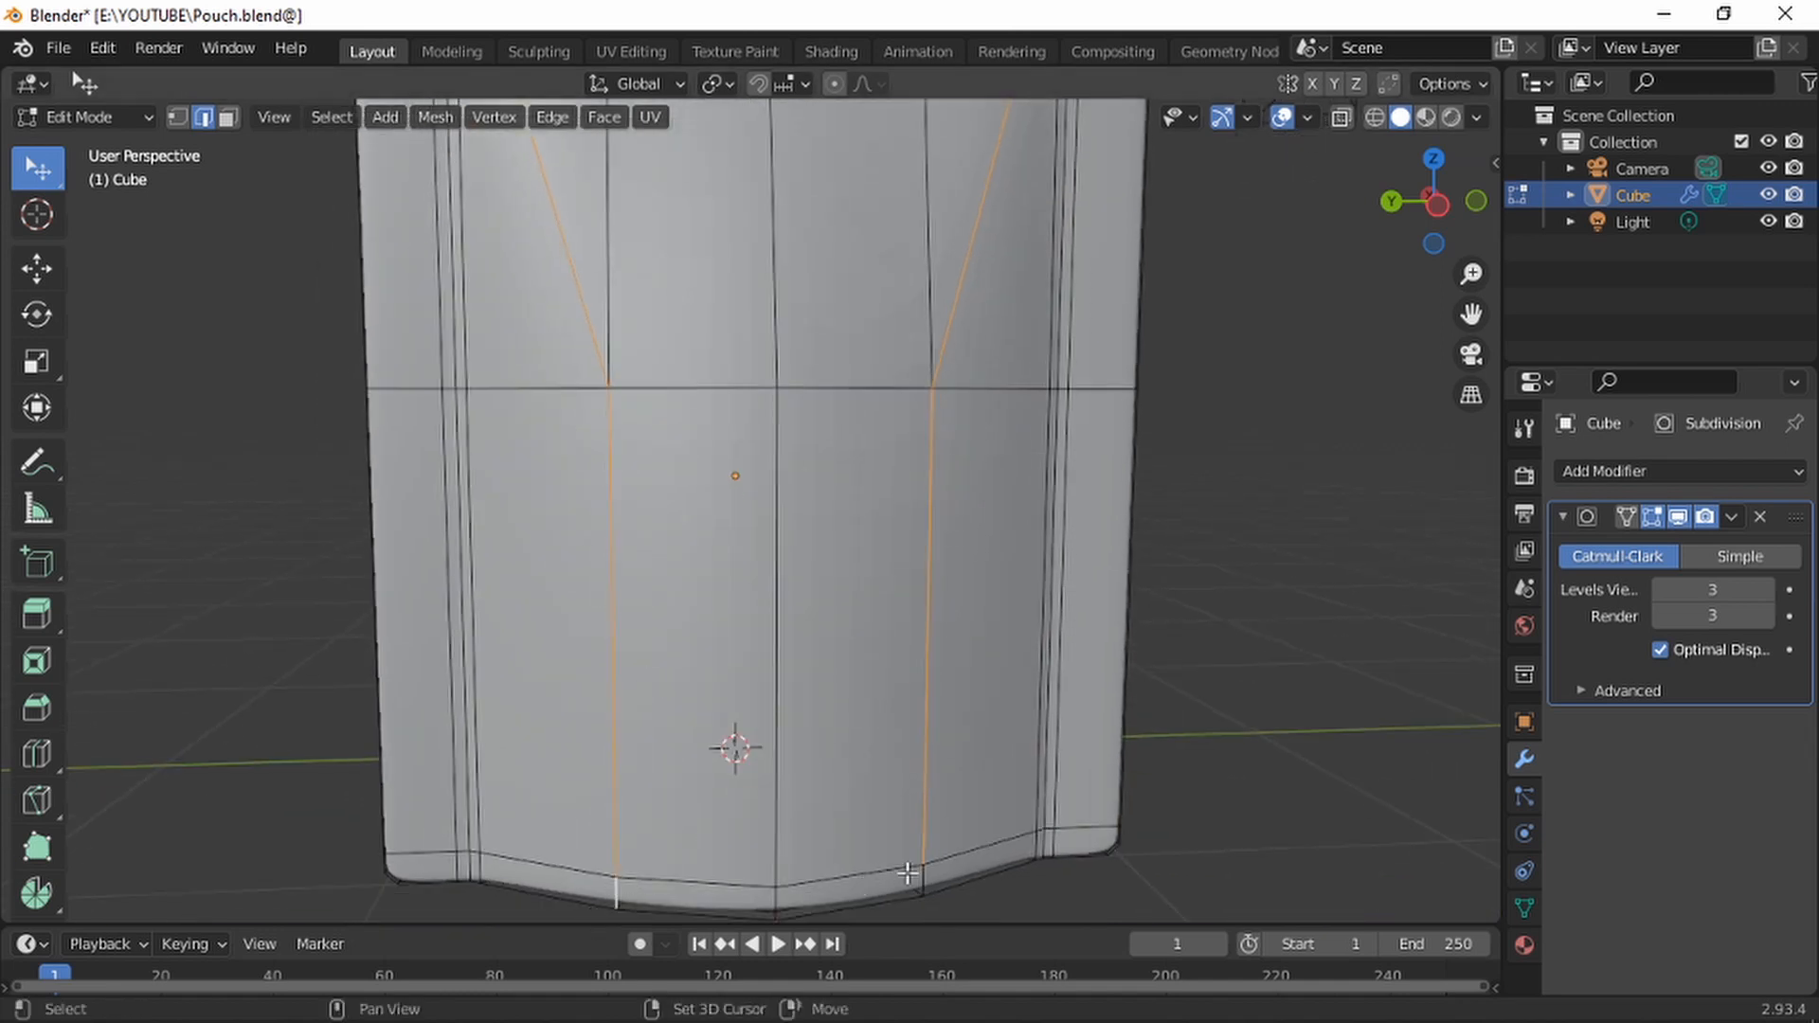
pyautogui.keyDown('shift'); pyautogui.click(928, 875); pyautogui.keyUp('shift')
# Add the front panel's two diagonals and the vertical edges running below them to the edge selection
pyautogui.moveTo(312, 565); pyautogui.dragTo(719, 479, button='middle')
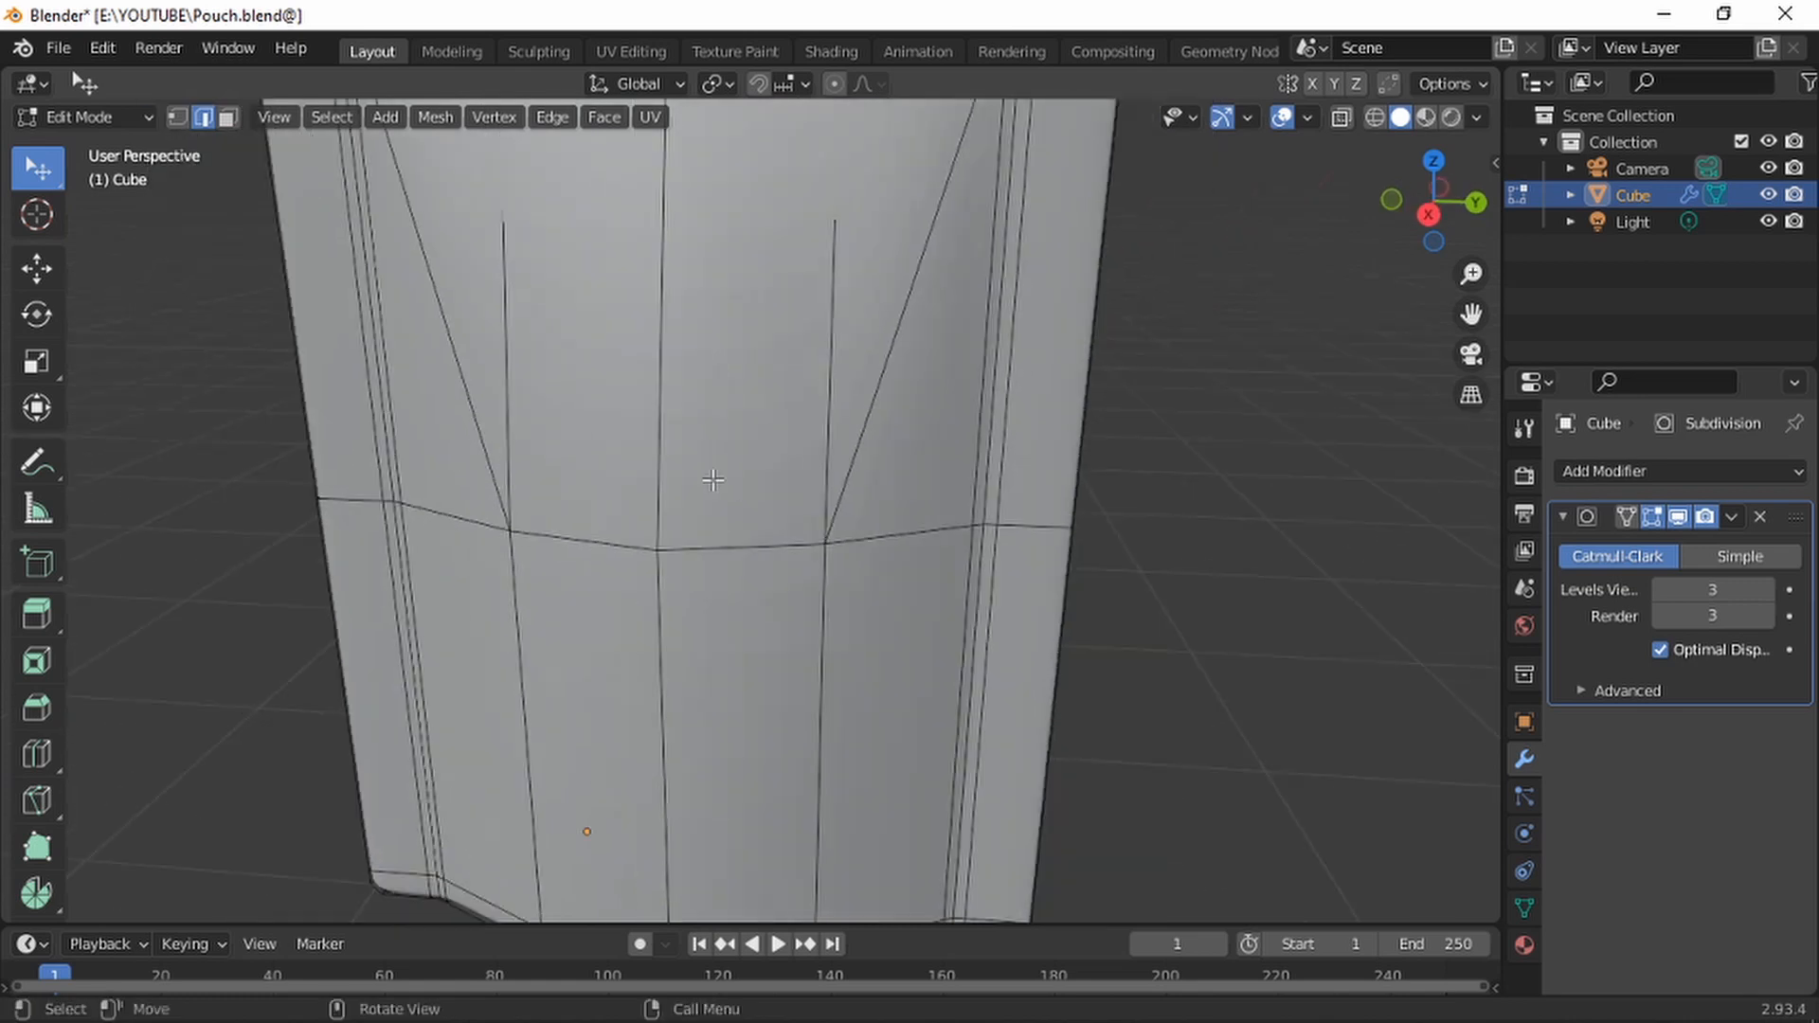
pyautogui.keyDown('shift'); pyautogui.moveTo(515, 341); pyautogui.dragTo(538, 377, button='middle'); pyautogui.keyUp('shift')
pyautogui.keyDown('shift'); pyautogui.click(528, 365); pyautogui.keyUp('shift')
pyautogui.keyDown('shift'); pyautogui.click(601, 672); pyautogui.keyUp('shift')
pyautogui.scroll(-3, 601, 672)
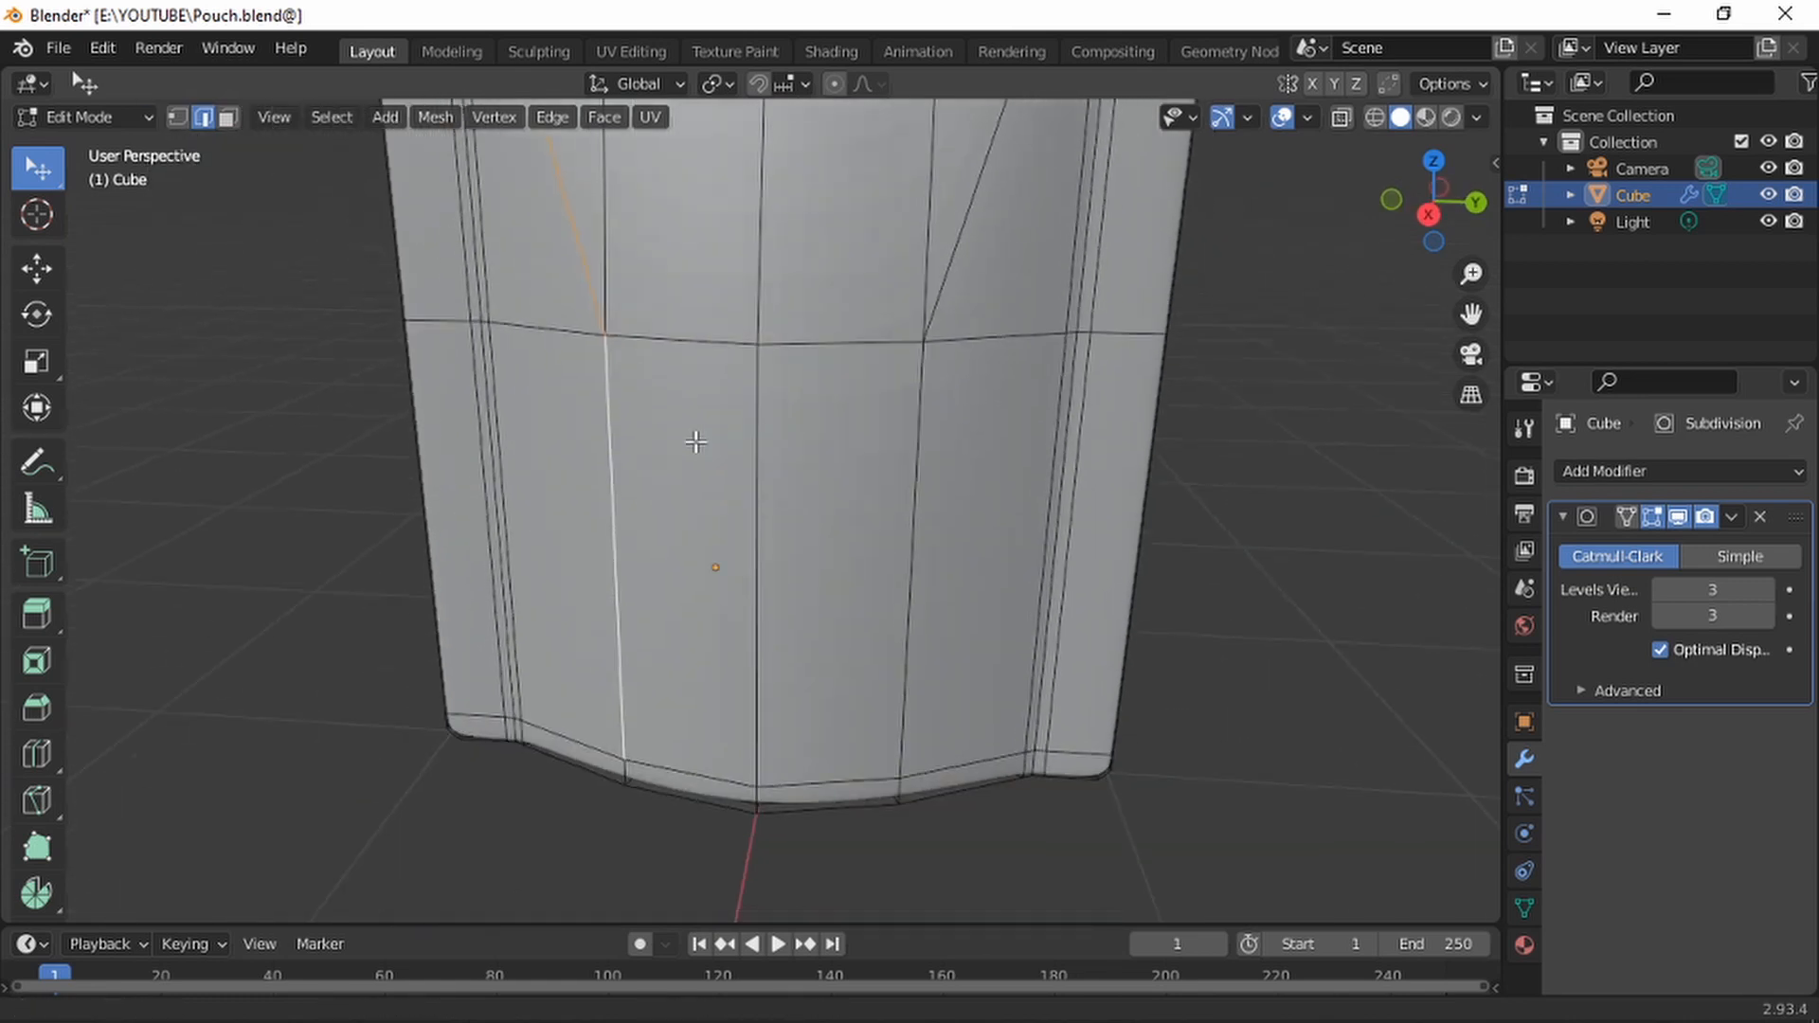
pyautogui.keyDown('shift'); pyautogui.click(624, 711); pyautogui.keyUp('shift')
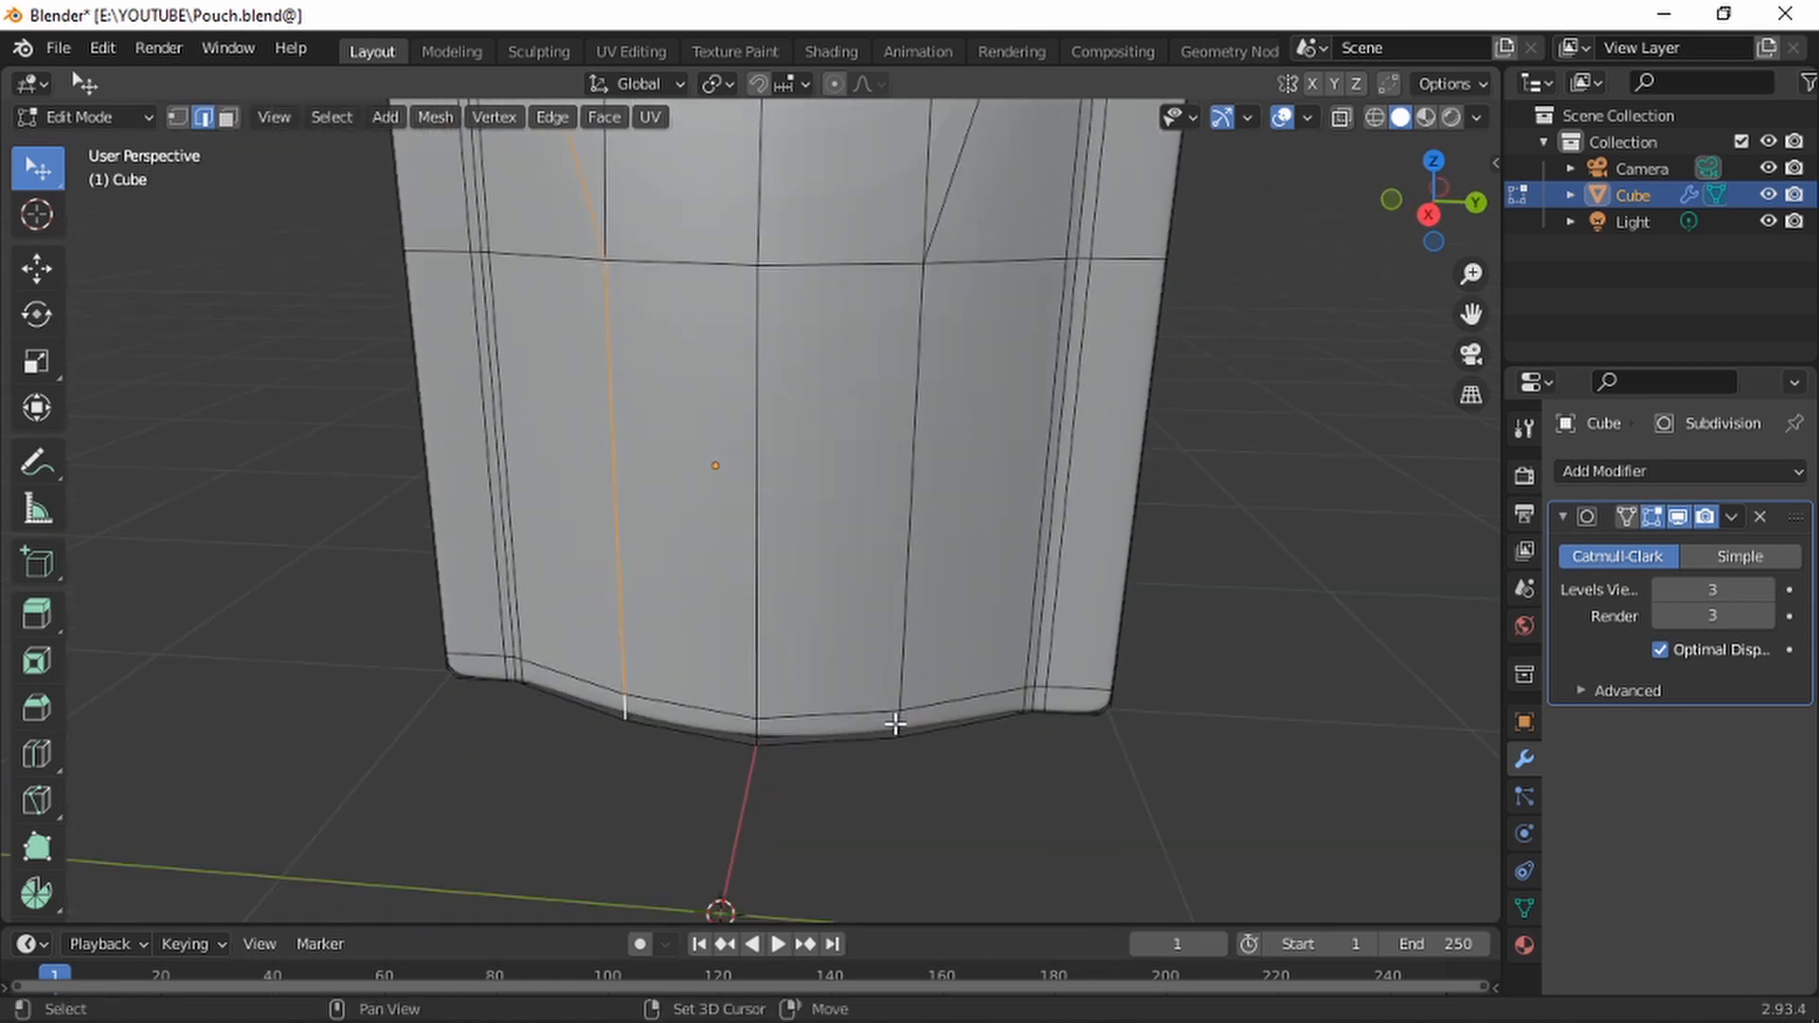
pyautogui.keyDown('shift'); pyautogui.click(902, 648); pyautogui.keyUp('shift')
pyautogui.scroll(2, 909, 503)
pyautogui.keyDown('shift'); pyautogui.click(936, 374); pyautogui.keyUp('shift')
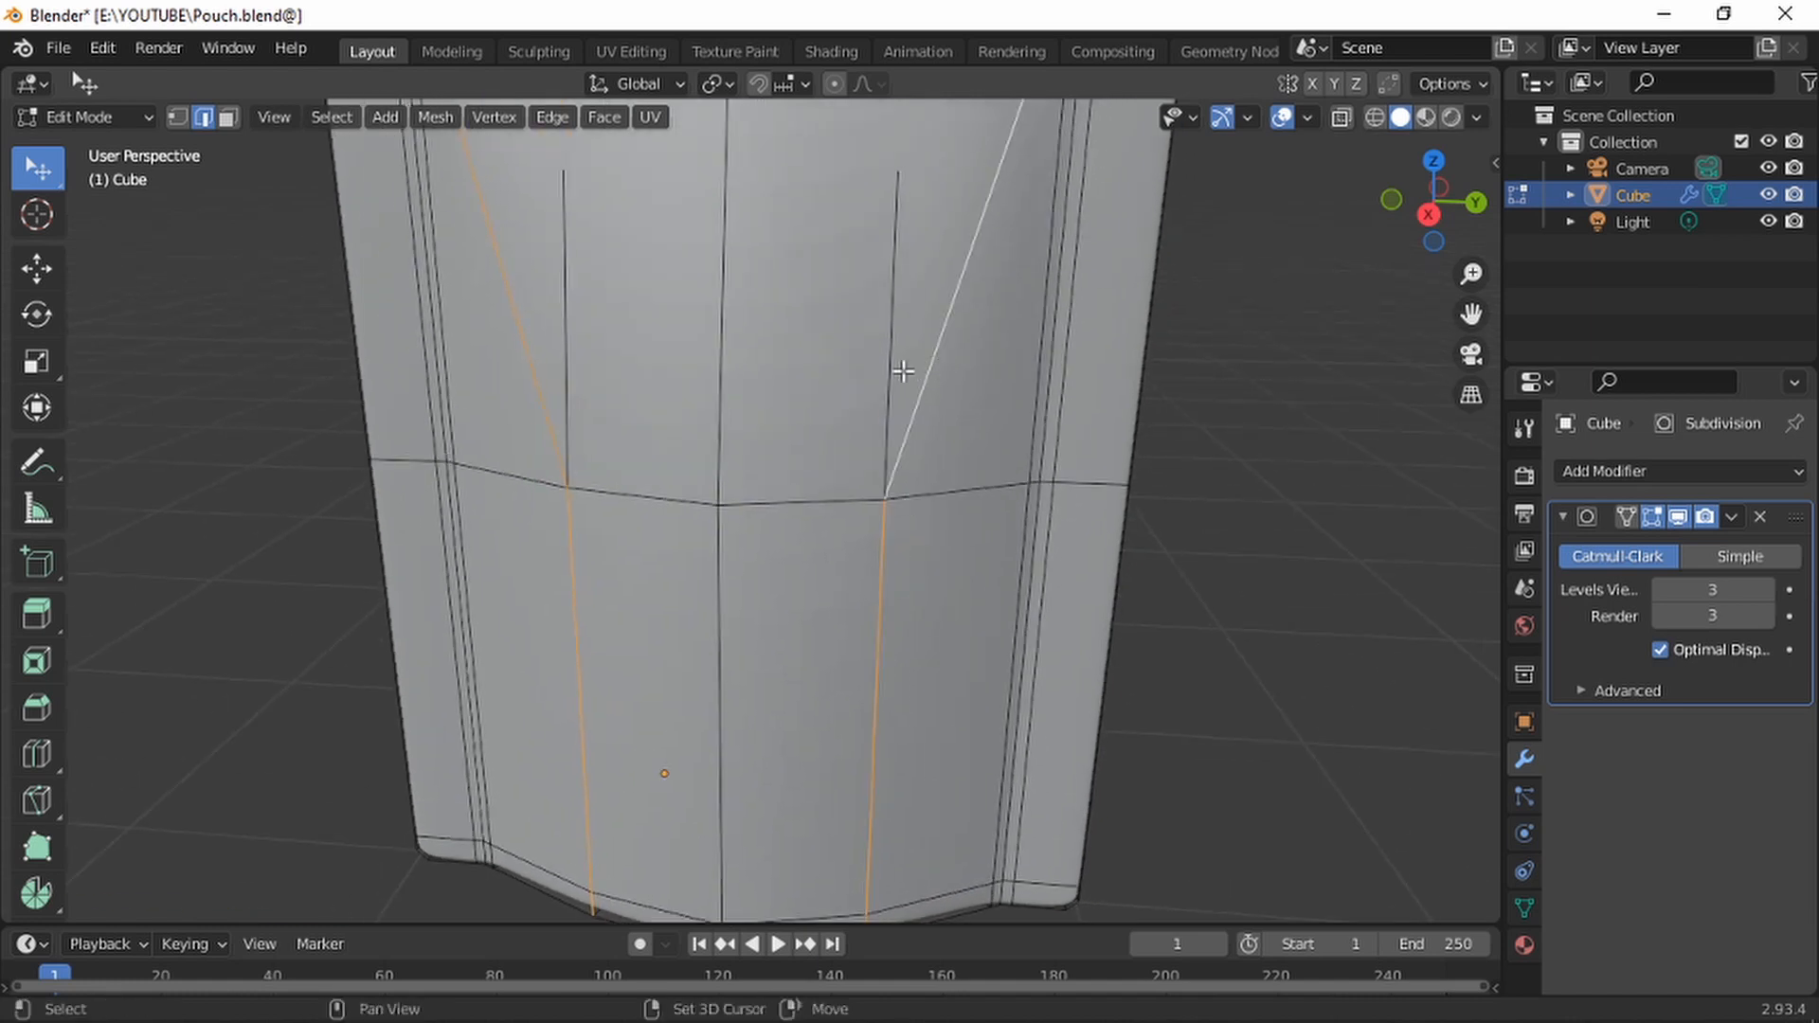
# Set the mean crease of the selected diagonal and vertical edges to 1
pyautogui.scroll(2, 907, 434)
pyautogui.keyDown('shift'); pyautogui.moveTo(908, 434); pyautogui.dragTo(909, 460, button='middle'); pyautogui.keyUp('shift')
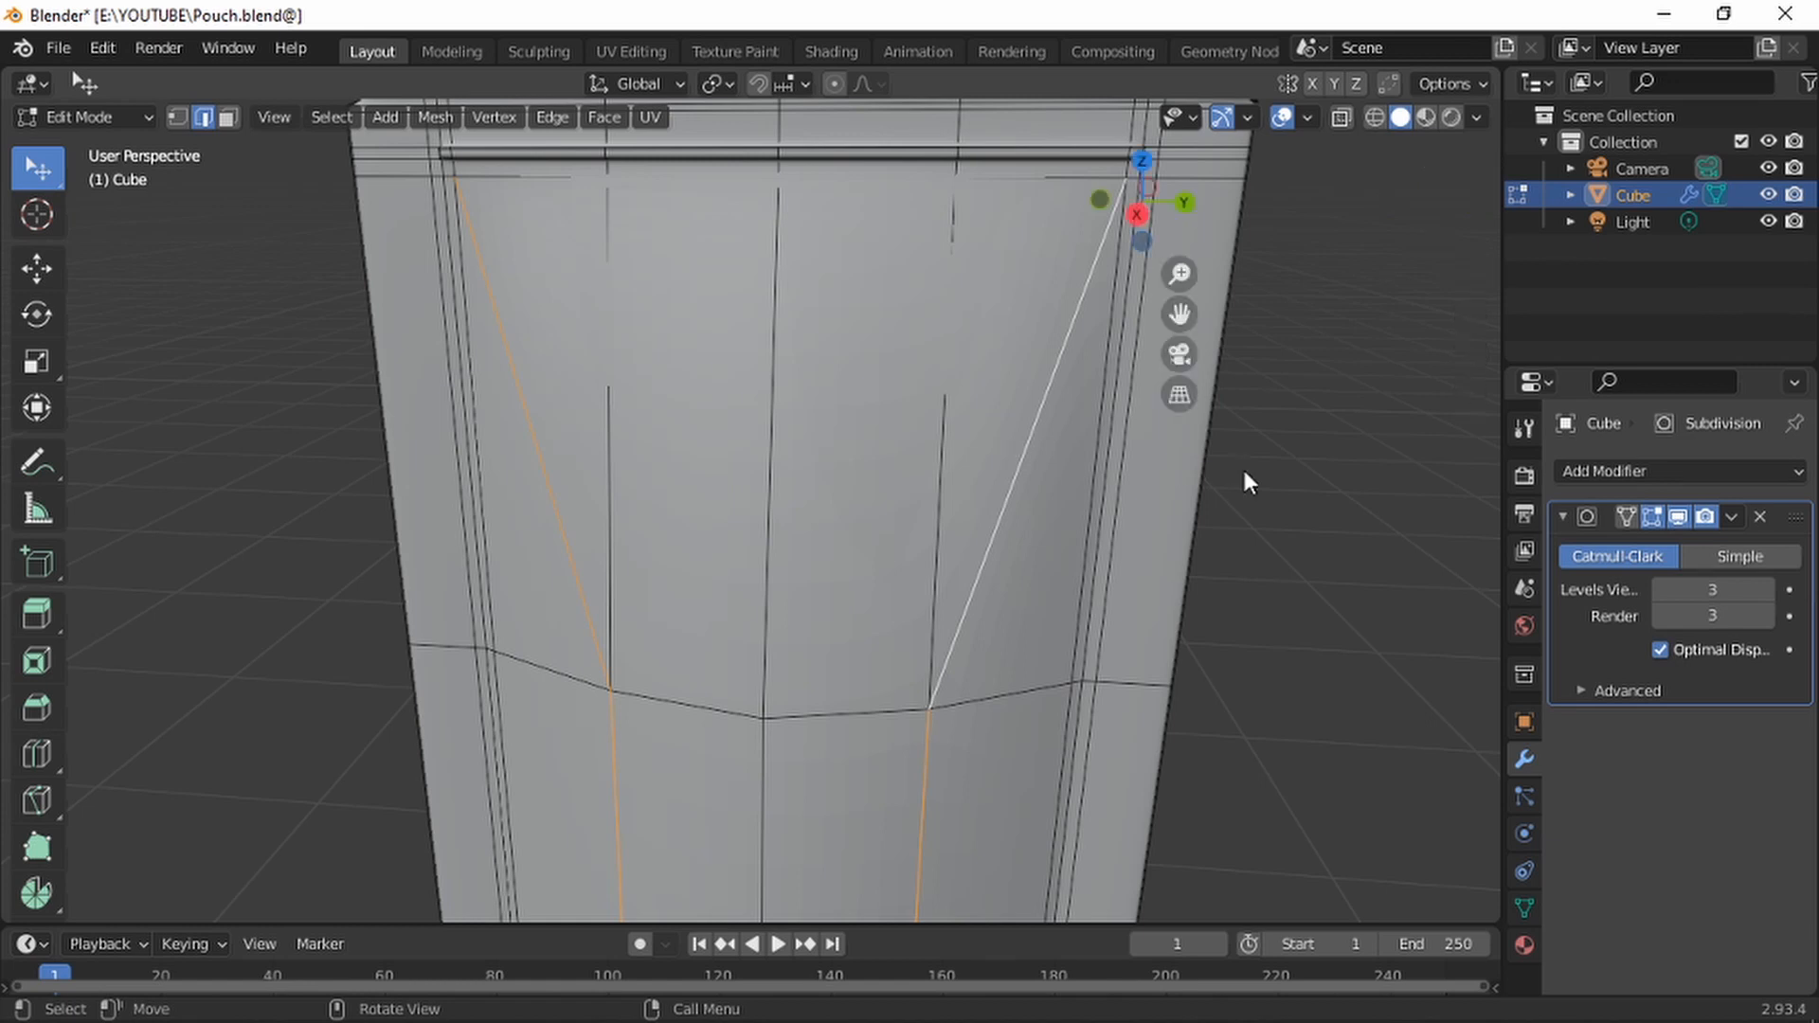
pyautogui.press('n')
pyautogui.click(1447, 443)
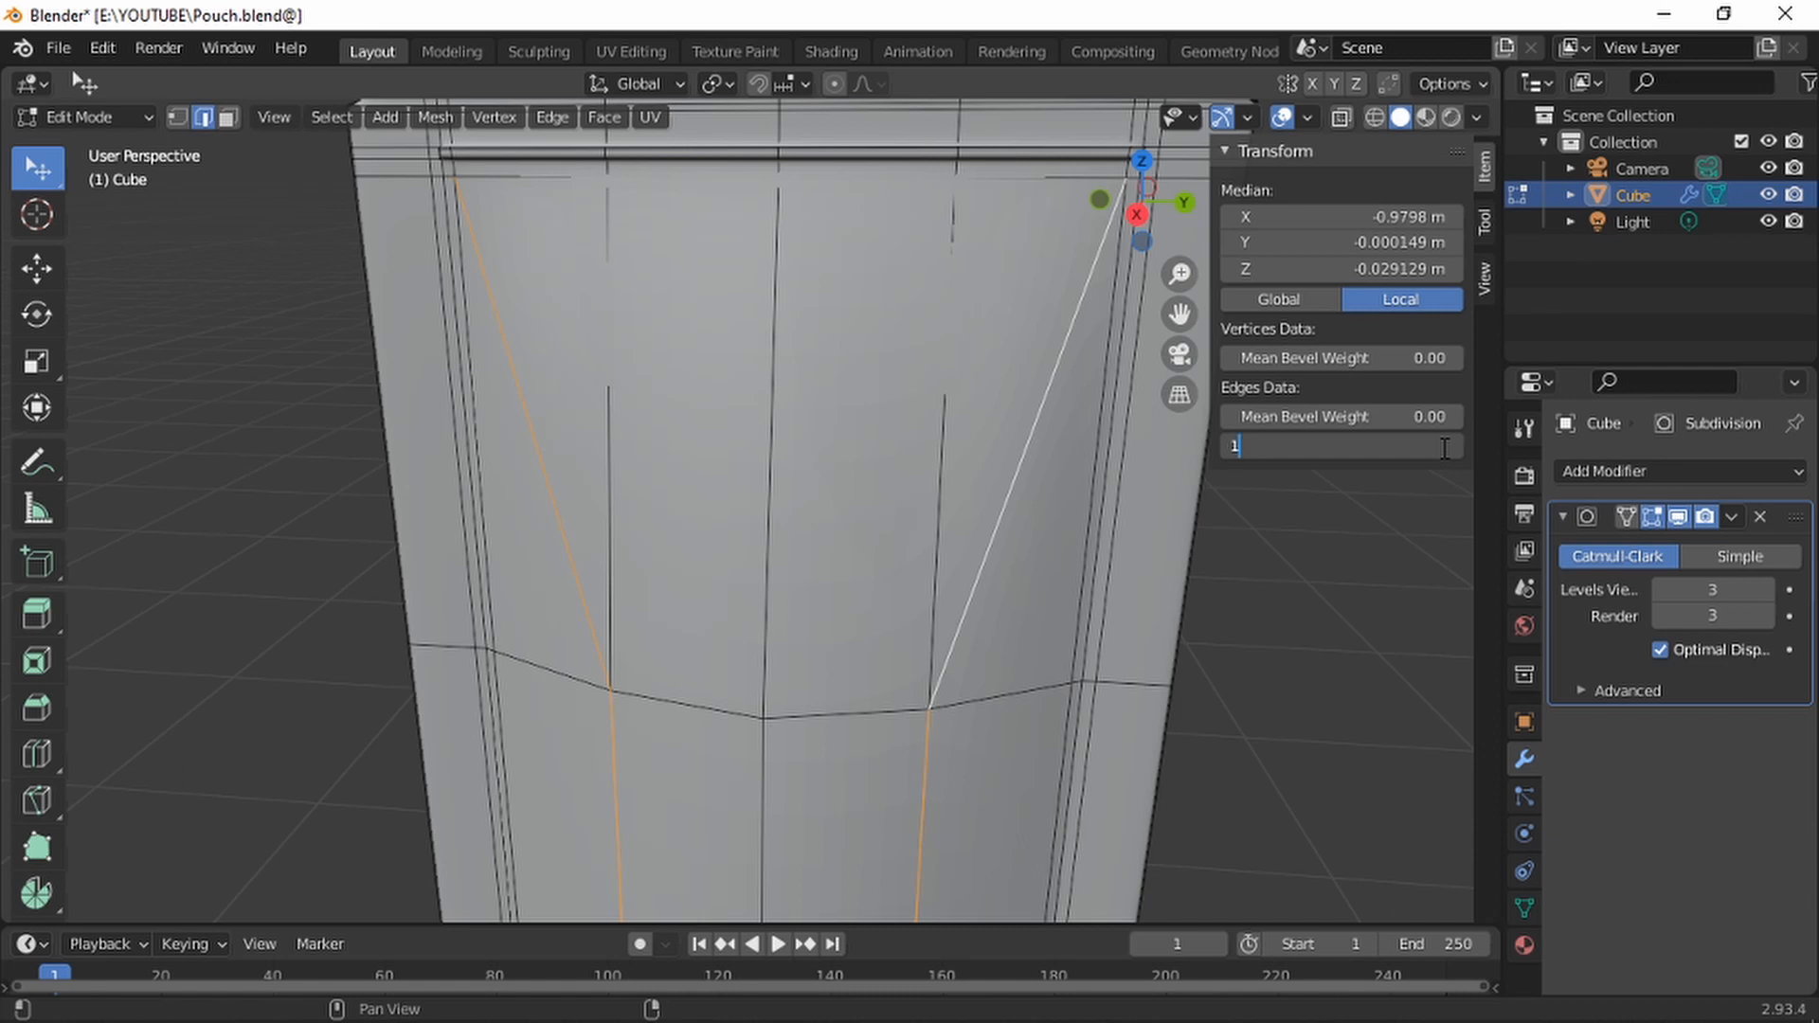
pyautogui.press('Return')
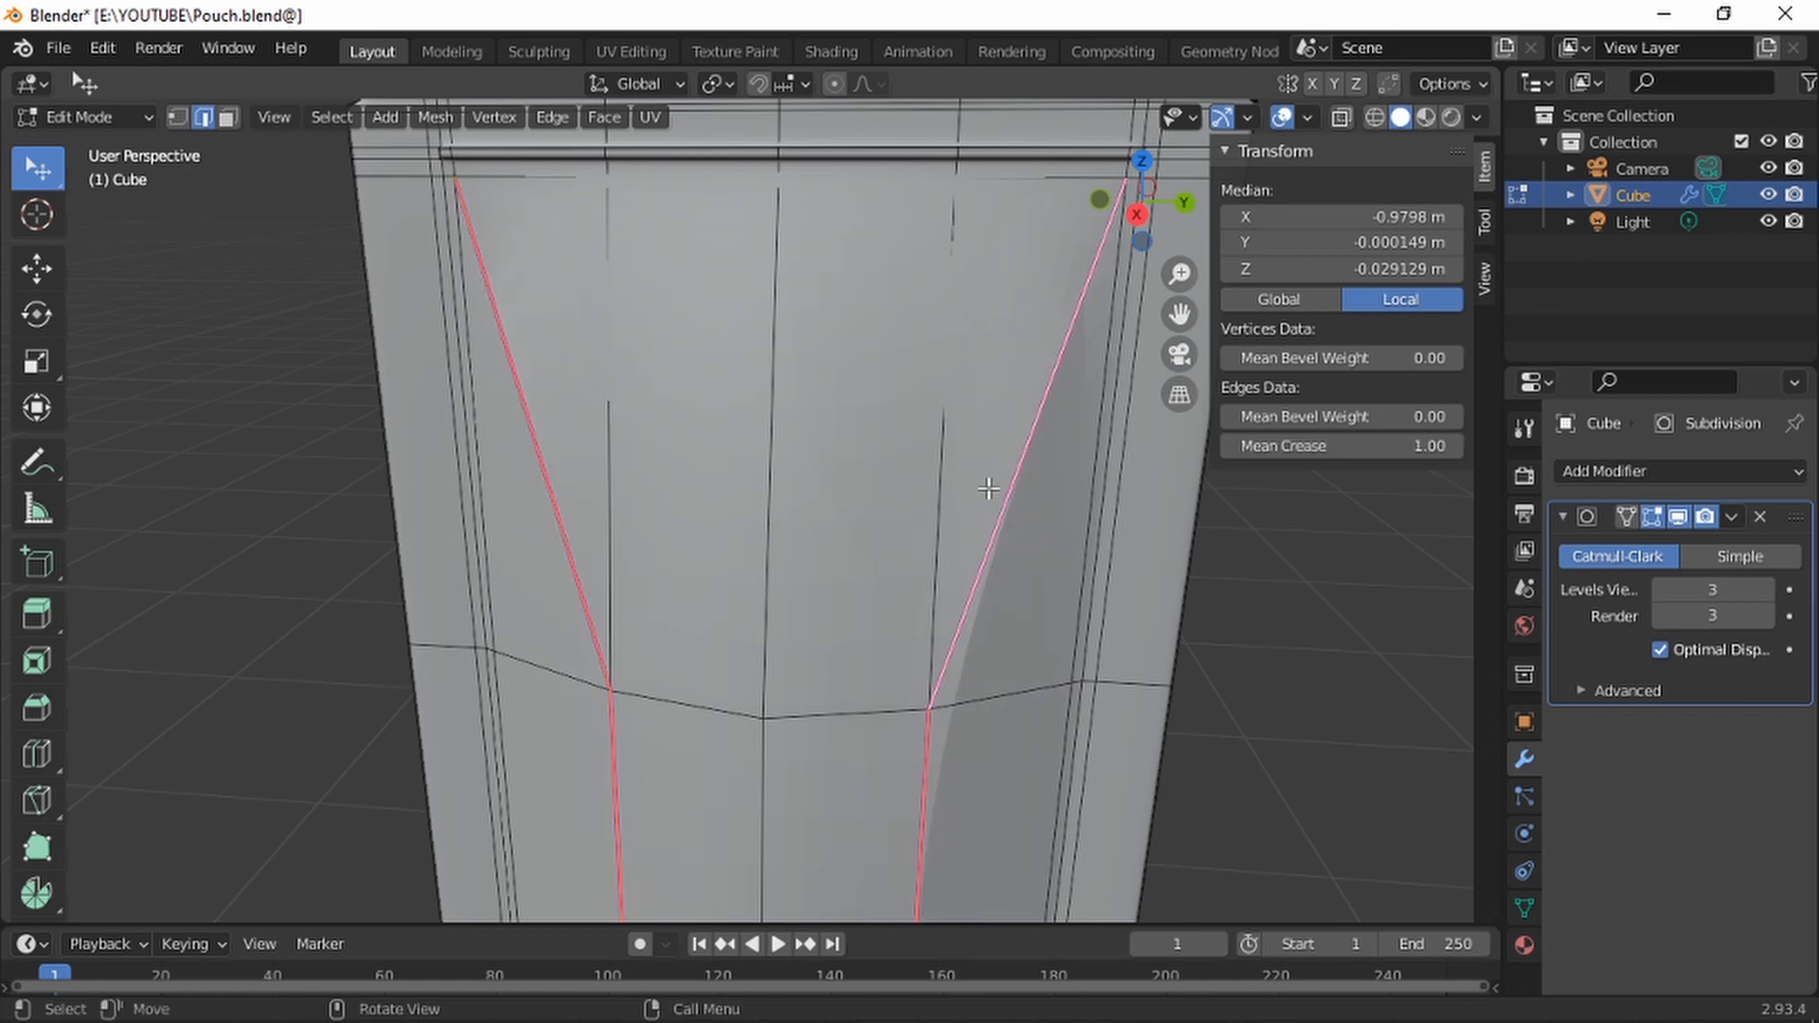
# Clear the edge selection and examine the creased panels of the smoothed pouch in Object Mode
pyautogui.scroll(-2, 988, 488)
pyautogui.press('`')
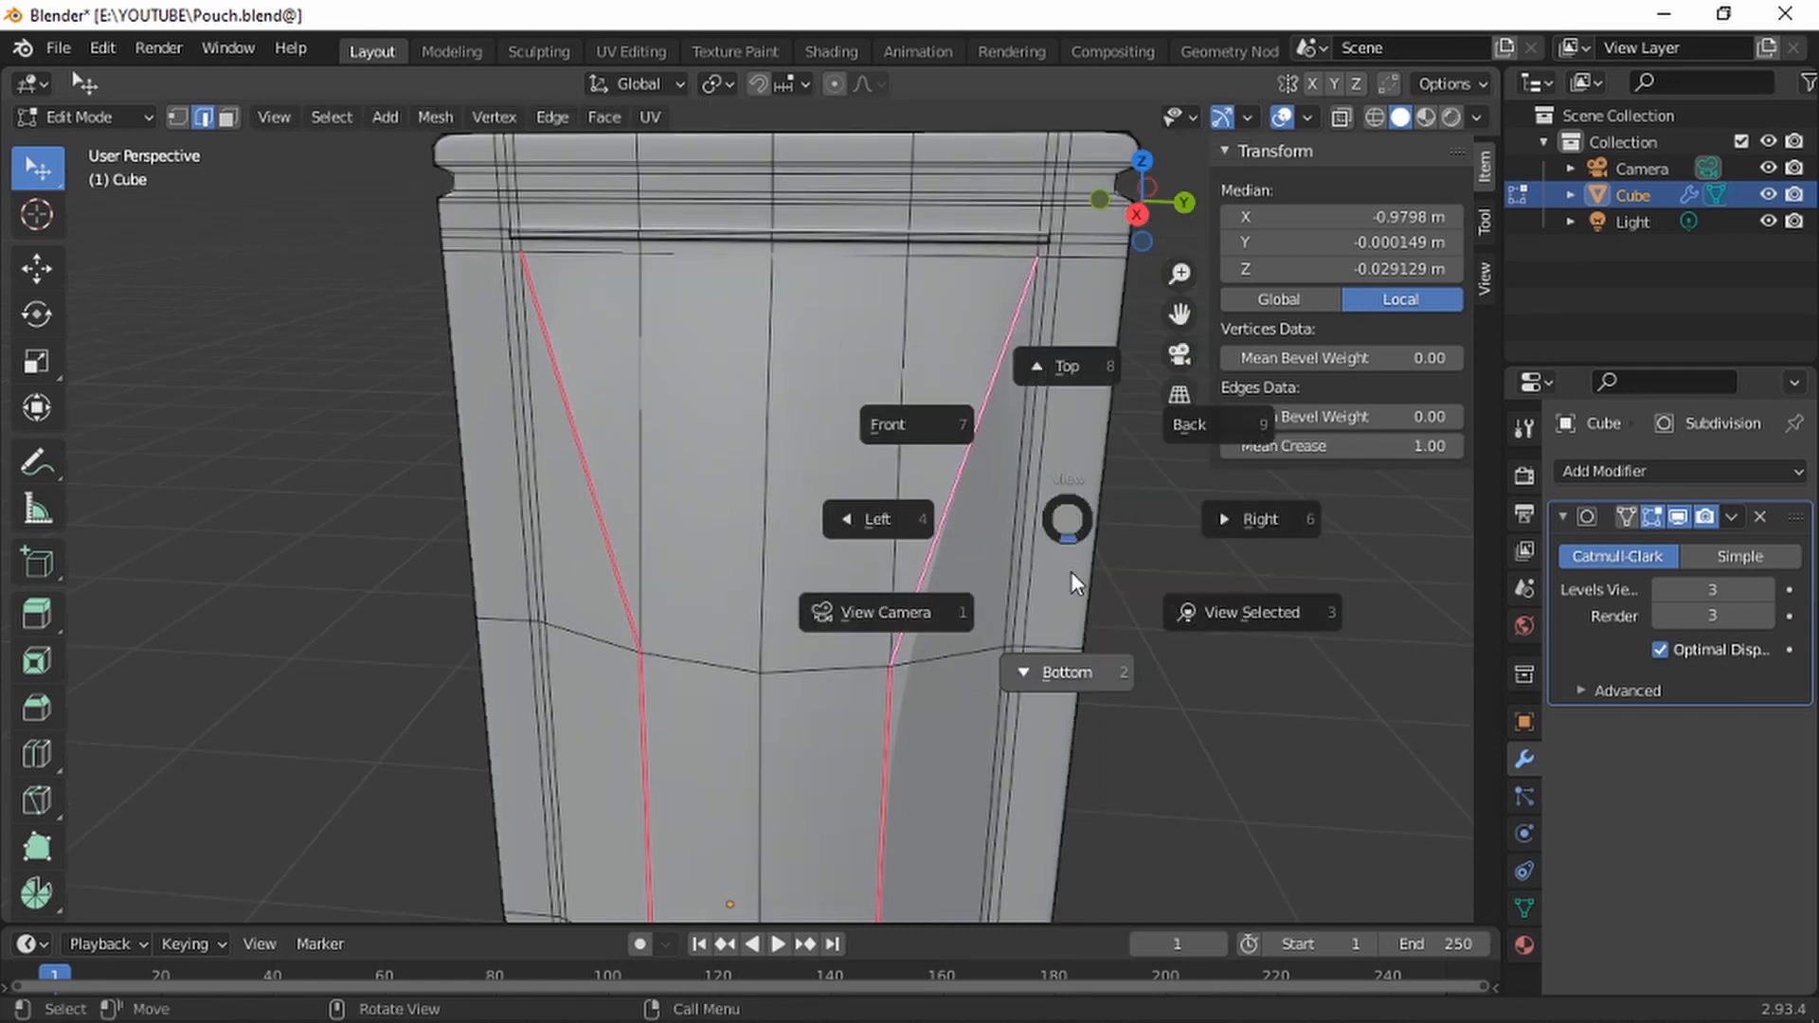
pyautogui.click(1149, 520)
pyautogui.moveTo(962, 467); pyautogui.dragTo(1226, 531, button='middle')
pyautogui.click(1226, 531)
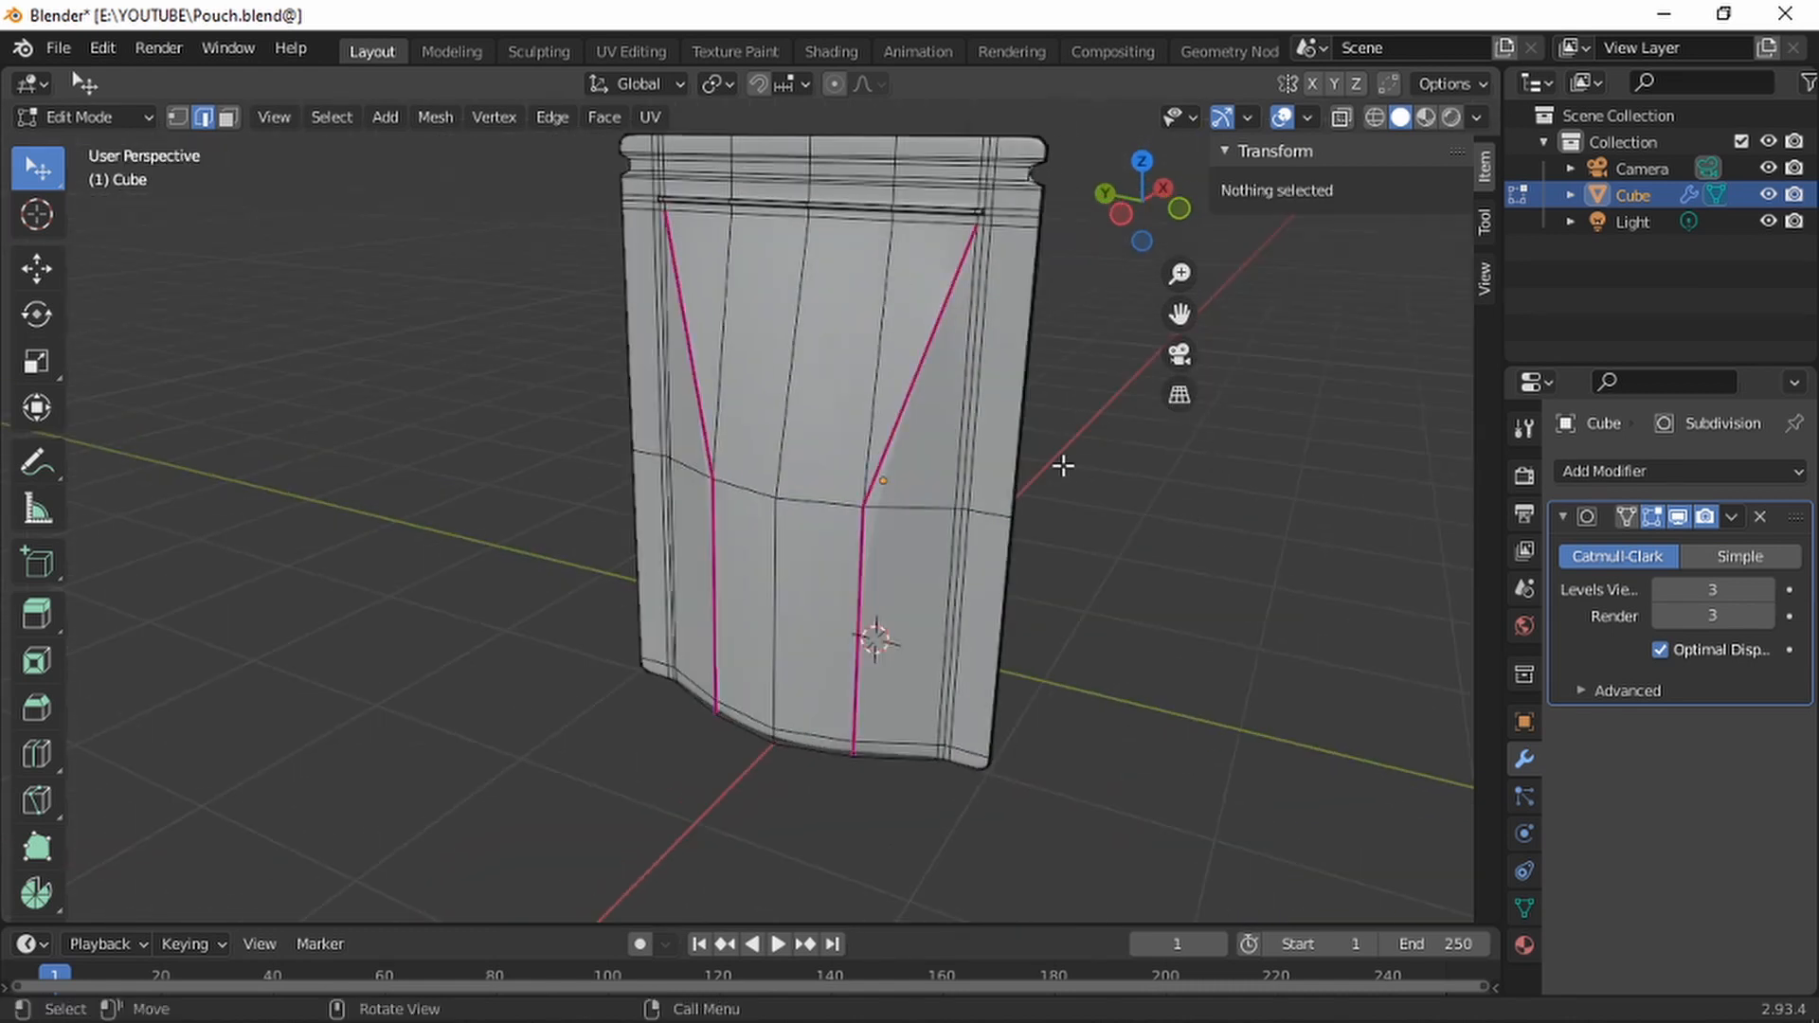
pyautogui.scroll(2, 1052, 447)
pyautogui.press('Tab')
pyautogui.scroll(-2, 1048, 449)
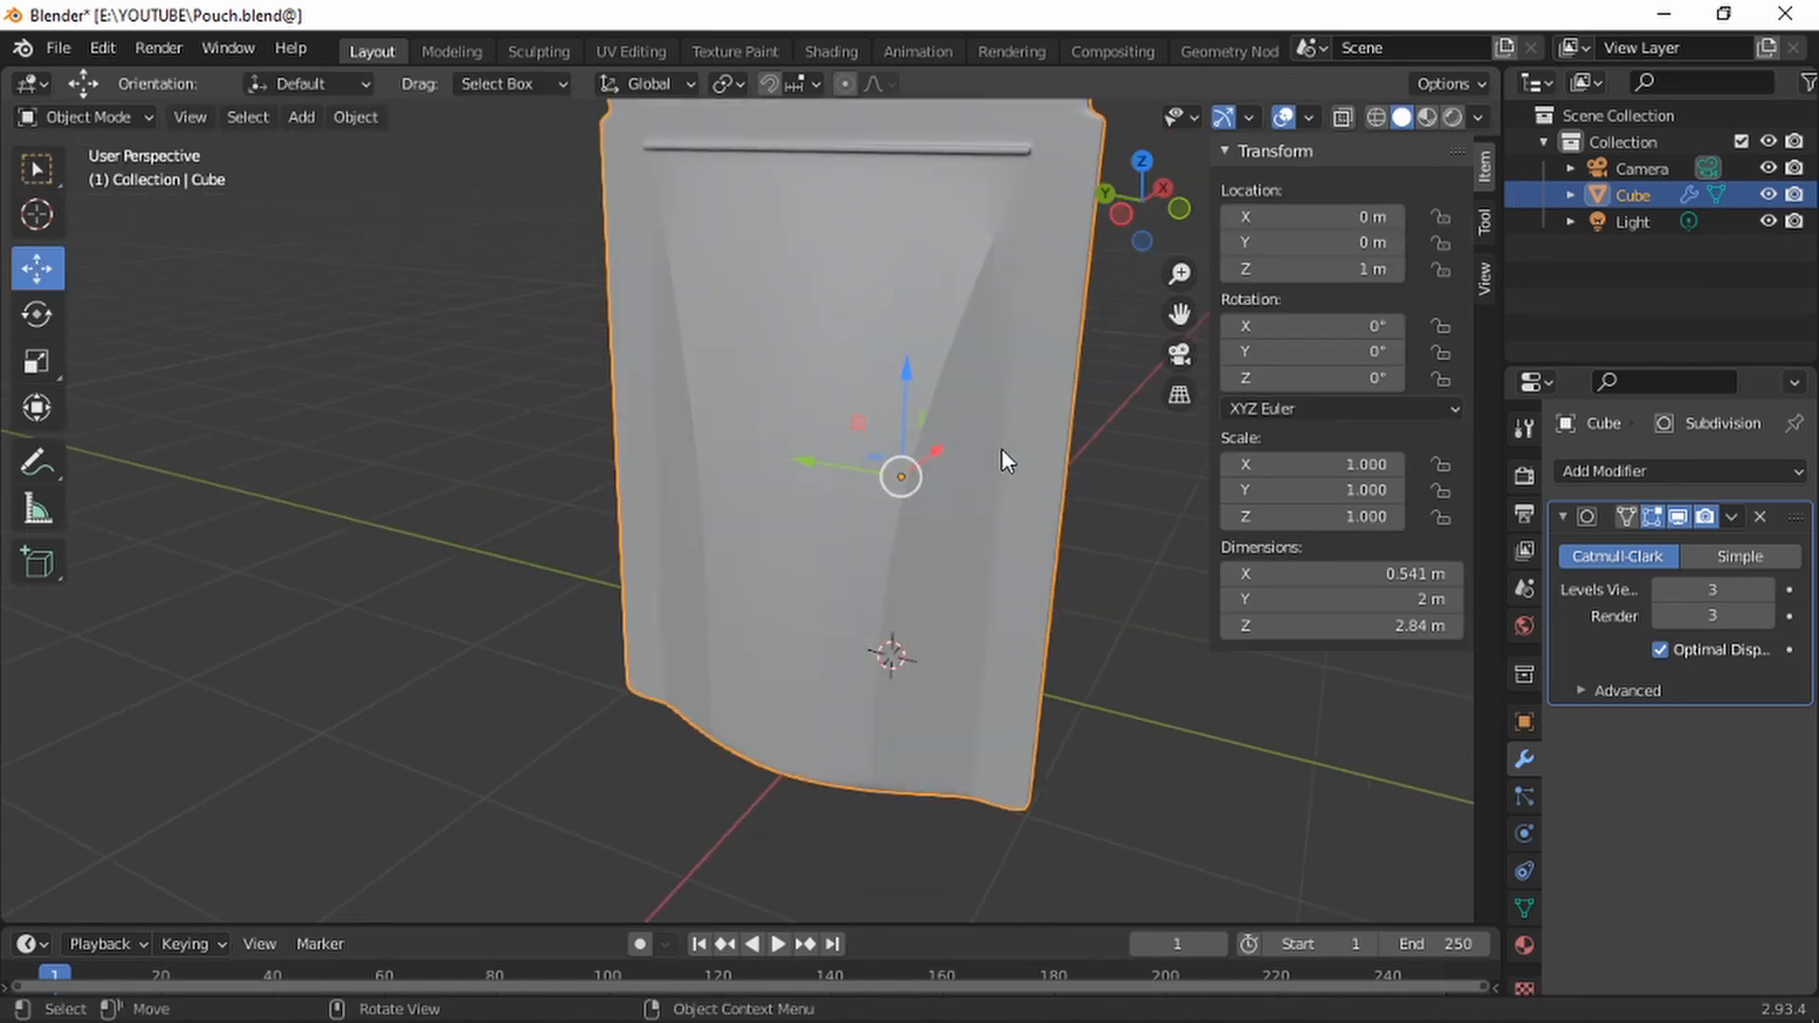
pyautogui.moveTo(1002, 449); pyautogui.dragTo(1089, 436, button='middle')
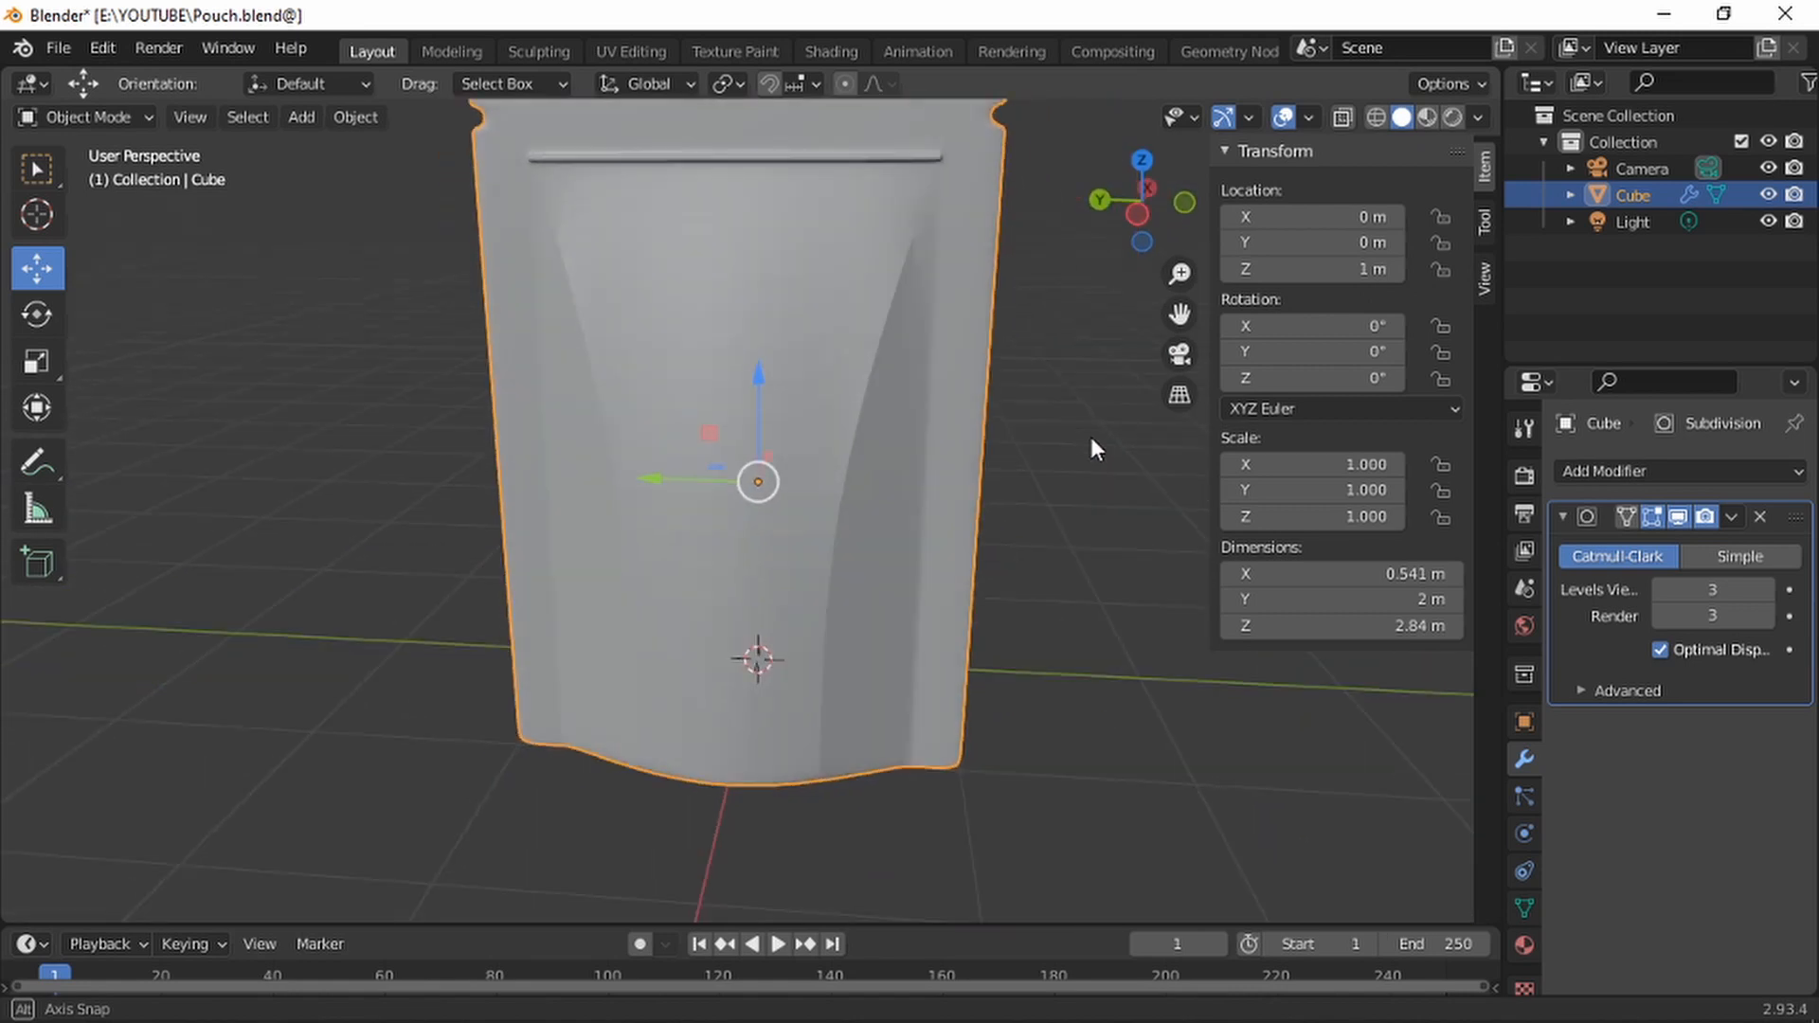
pyautogui.scroll(2, 1034, 315)
pyautogui.moveTo(1083, 201); pyautogui.dragTo(820, 392, button='middle')
# Return the pouch to Edit Mode and undo the deselection so the creased edges are selected again
pyautogui.press('Tab')
pyautogui.hotkey('ctrl', 'z')
pyautogui.scroll(1, 919, 273)
pyautogui.scroll(1, 859, 327)
pyautogui.scroll(1, 859, 327)
pyautogui.keyDown('shift'); pyautogui.moveTo(895, 194); pyautogui.dragTo(812, 366, button='middle'); pyautogui.keyUp('shift')
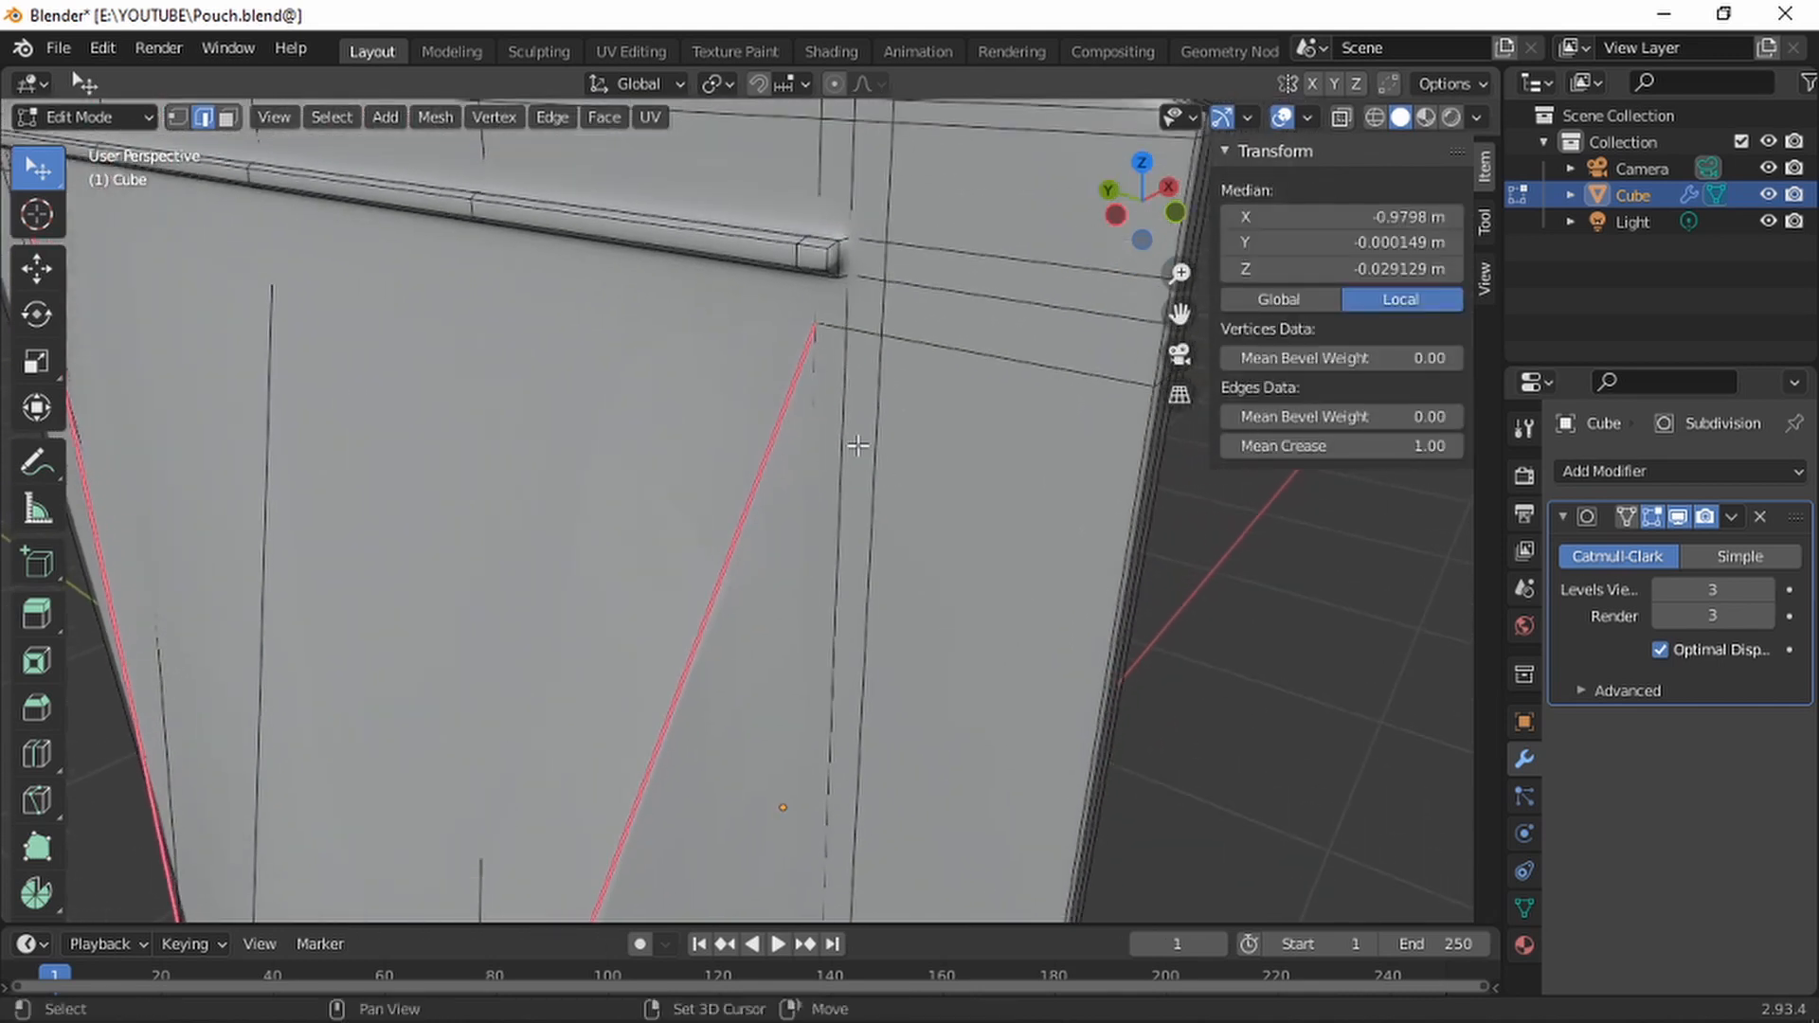
pyautogui.scroll(2, 811, 366)
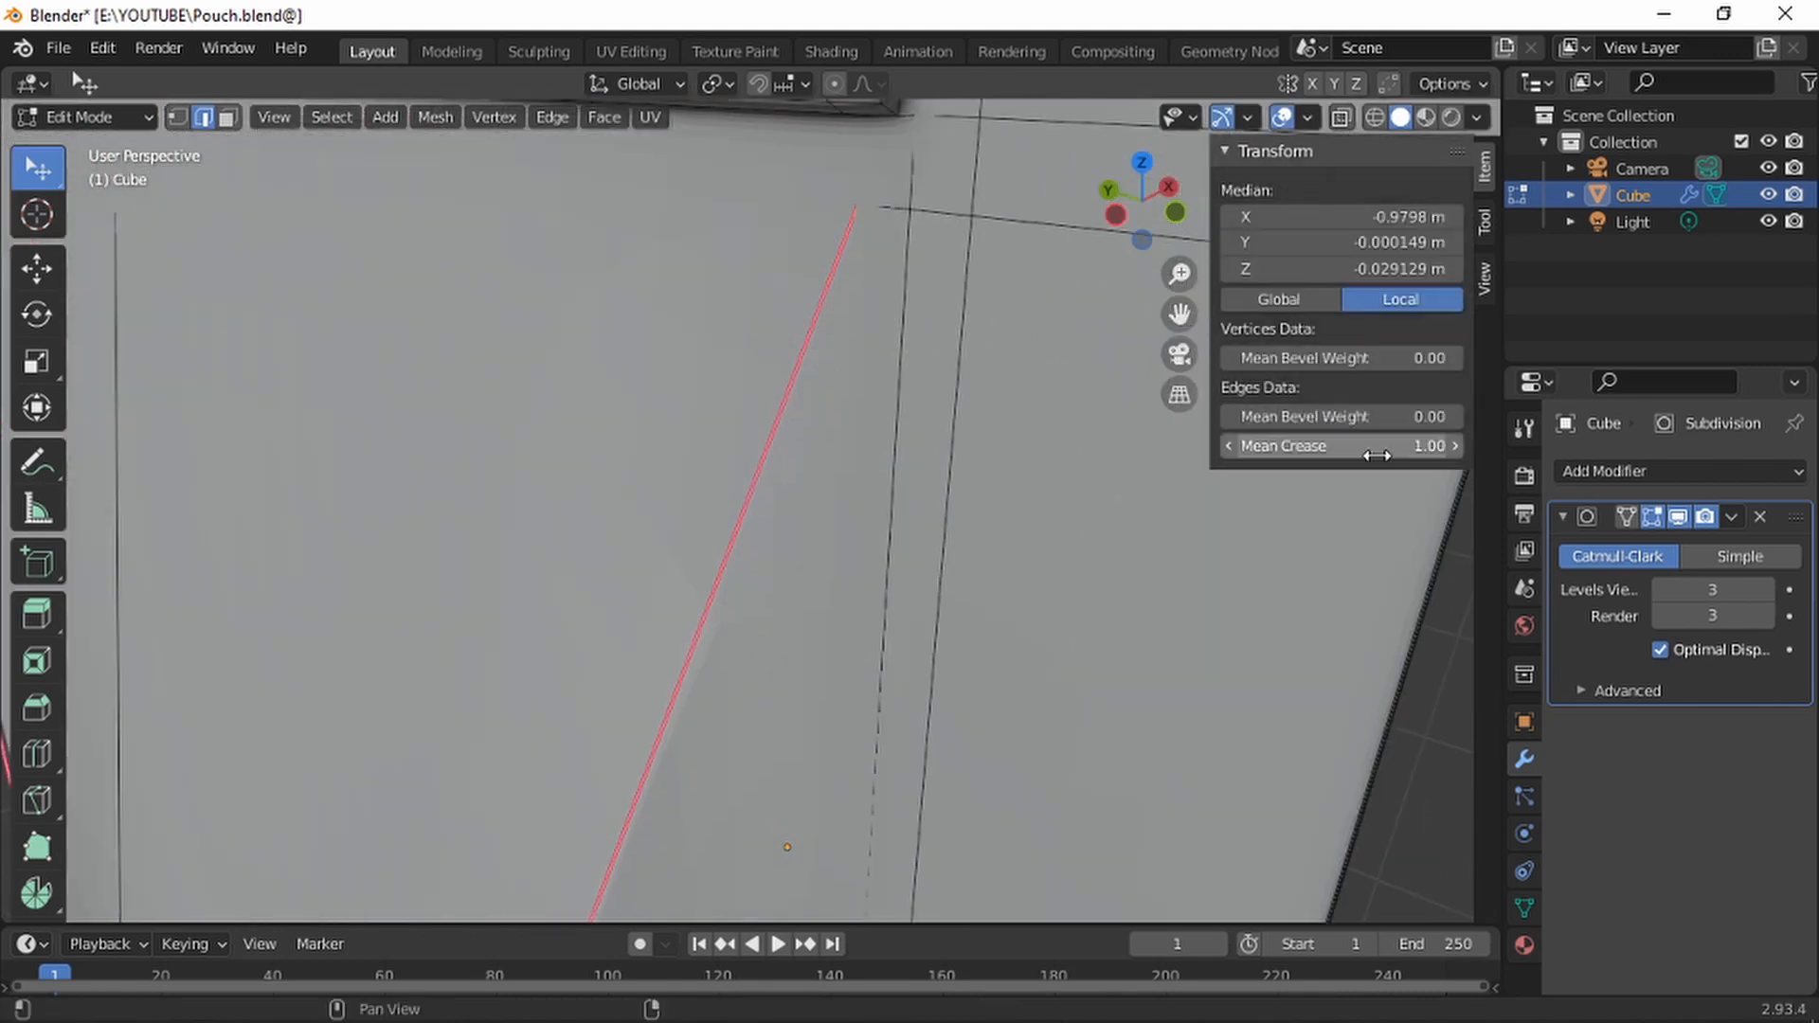
# Try to lower the mean crease of the selected edges and check the pouch's front in Object Mode
pyautogui.click(1435, 445)
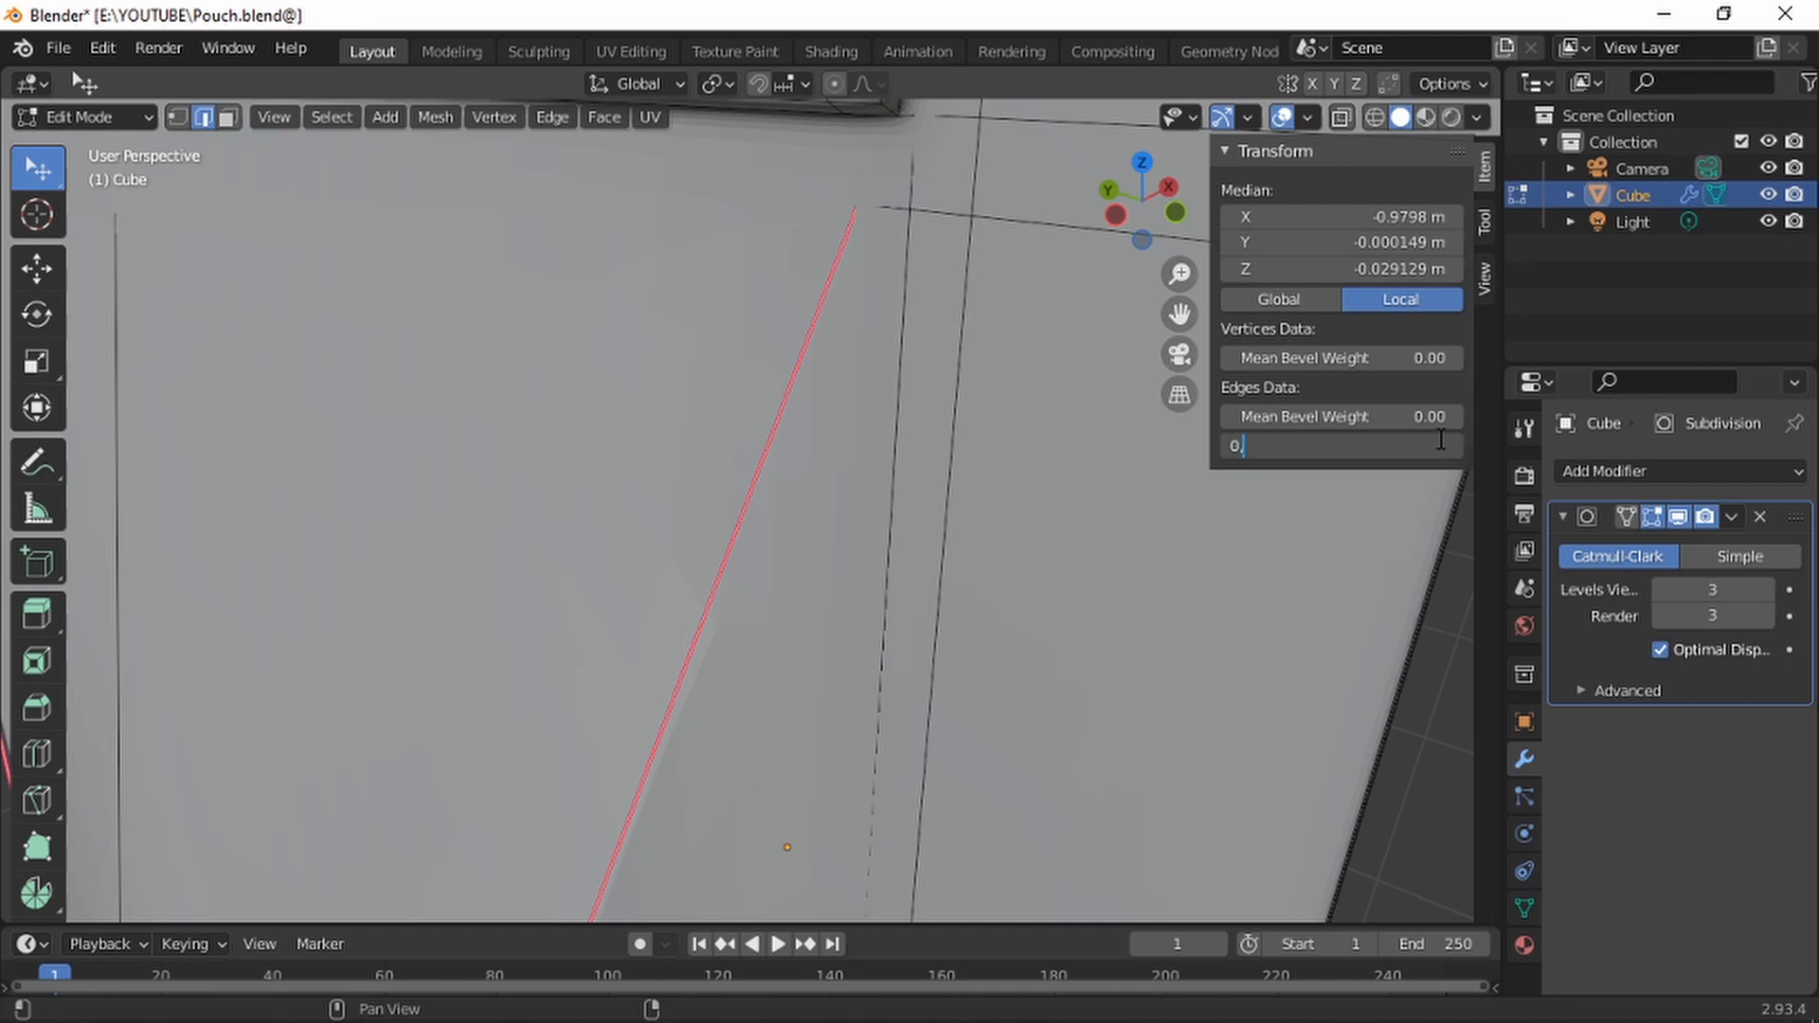
pyautogui.press('Return')
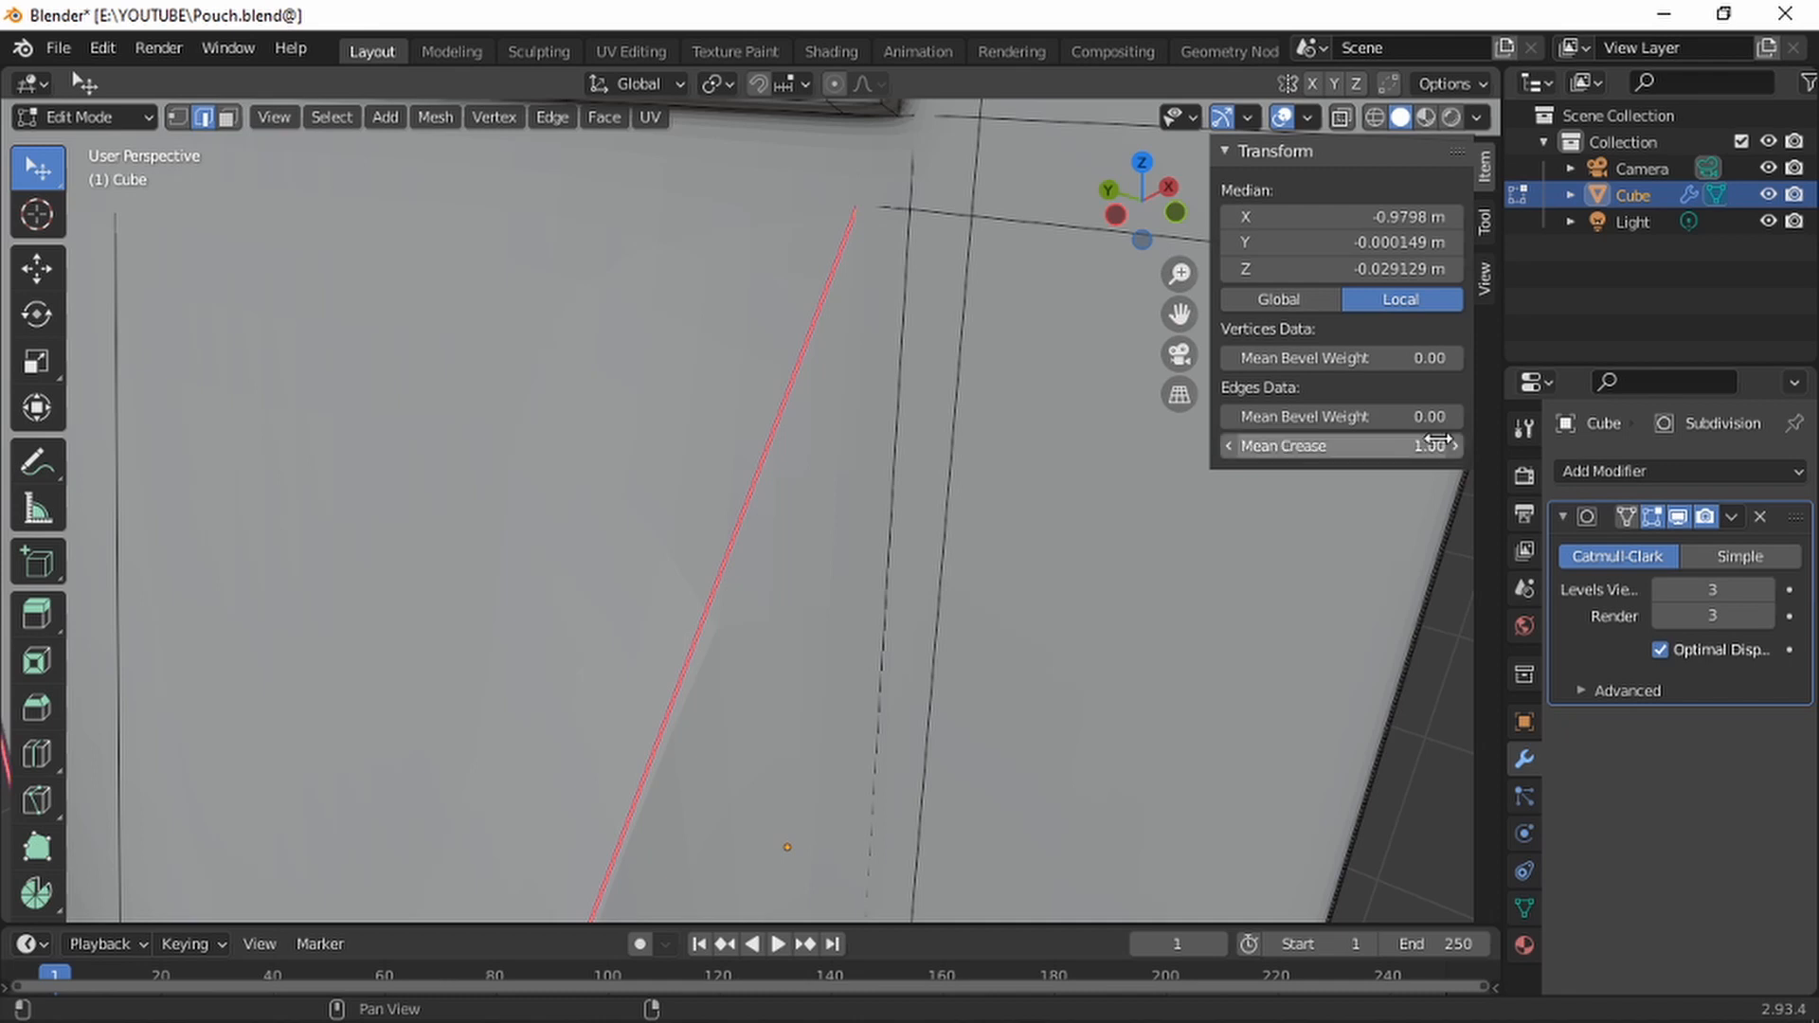
pyautogui.scroll(-8, 1049, 508)
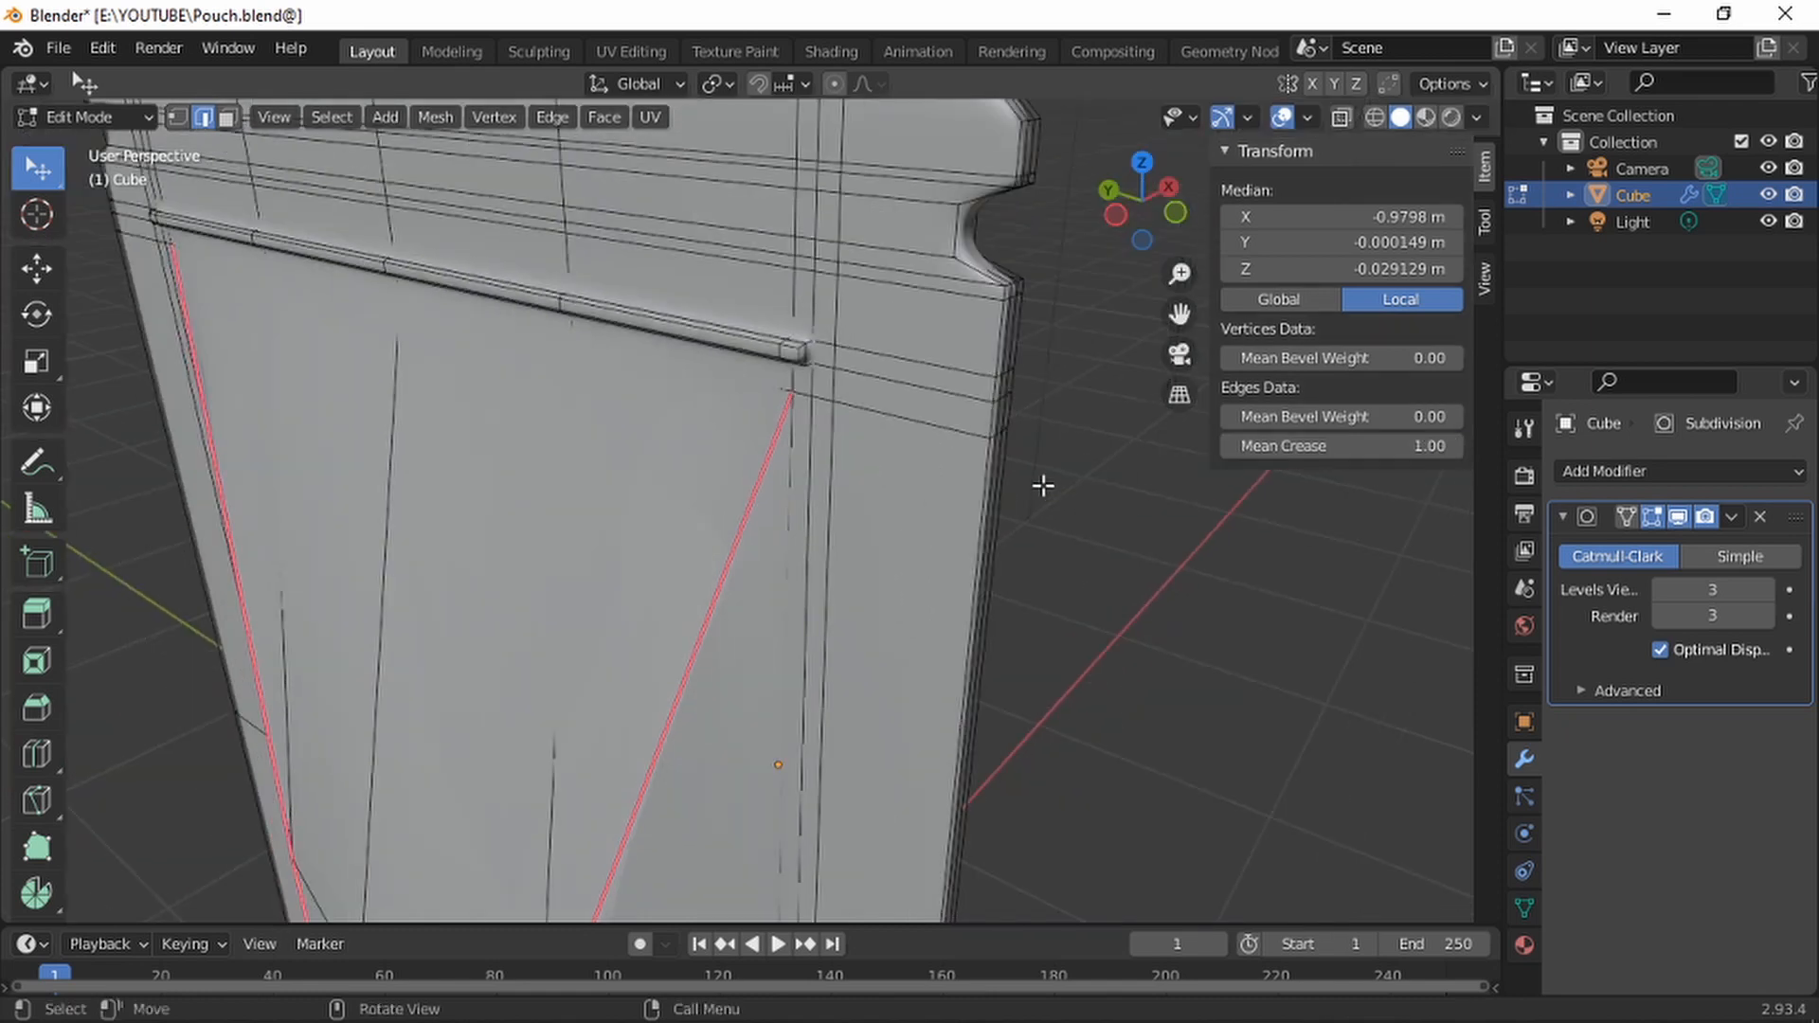
pyautogui.click(797, 537)
pyautogui.press('Tab')
pyautogui.moveTo(838, 489); pyautogui.dragTo(833, 556, button='middle')
pyautogui.press('Tab')
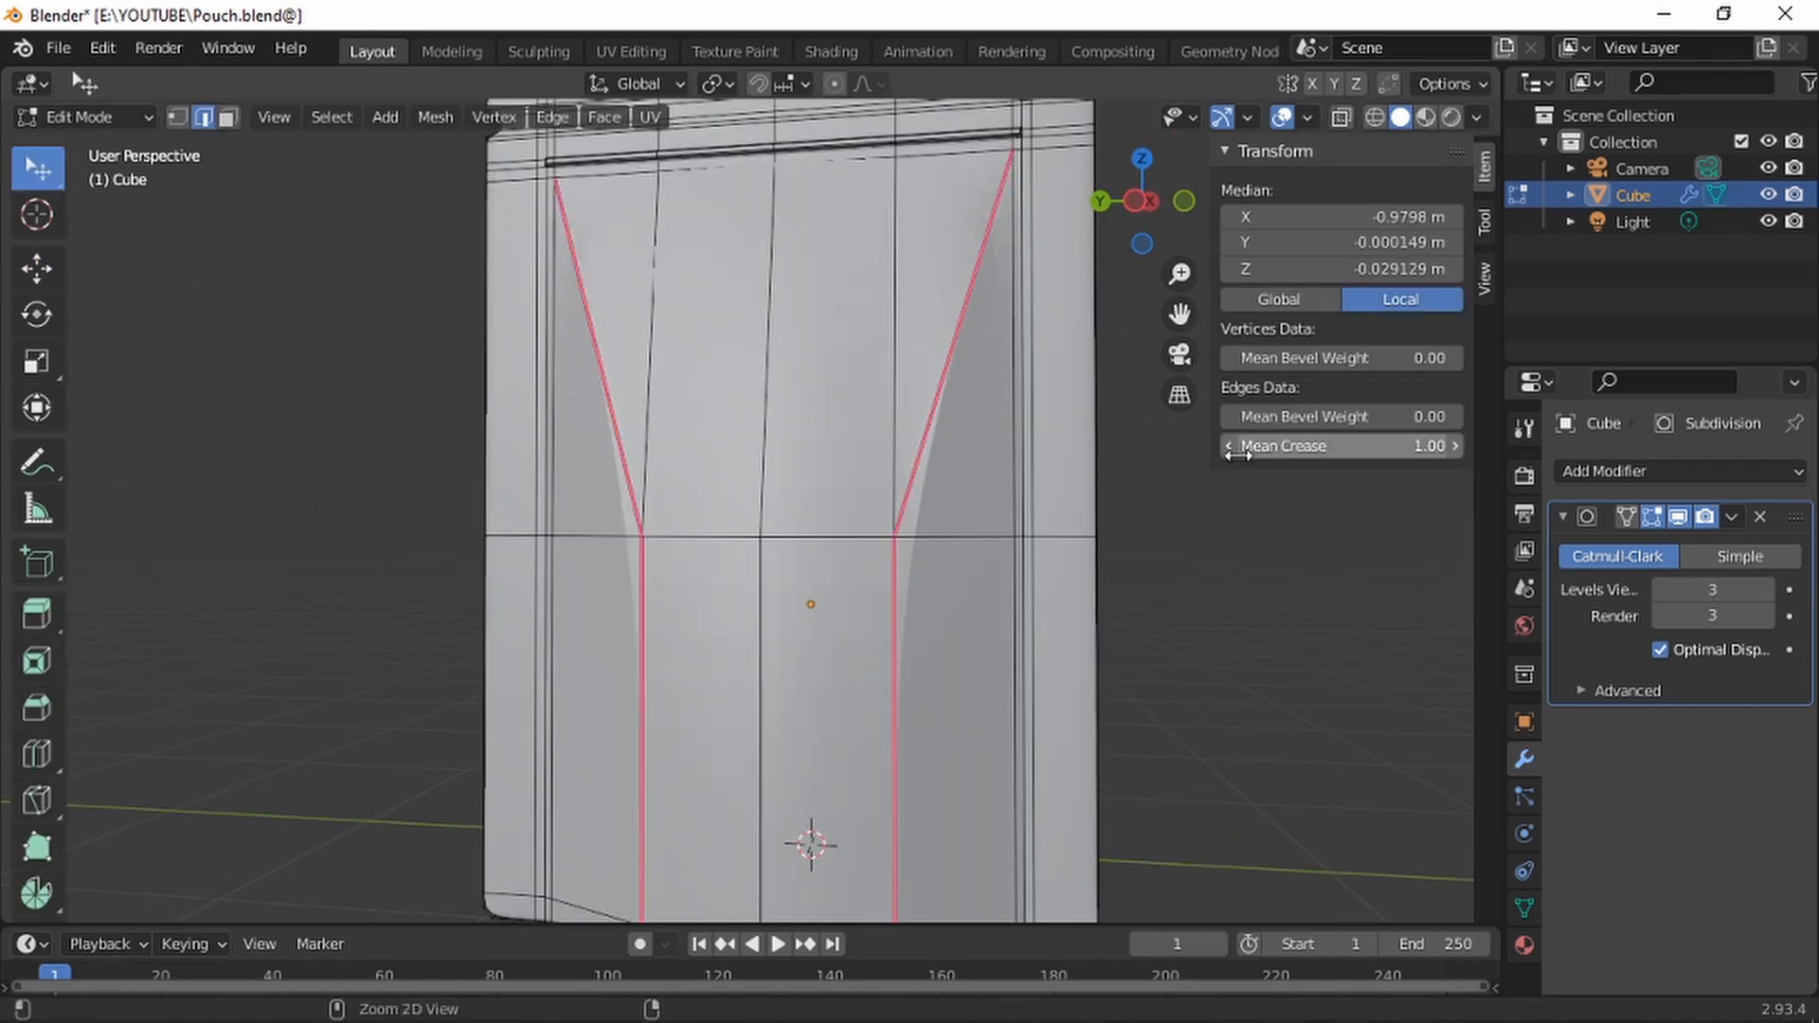
# Undo the crease of 1 and set the mean crease of the selected diagonal and vertical edges to 0.08
pyautogui.hotkey('ctrl', 'z')
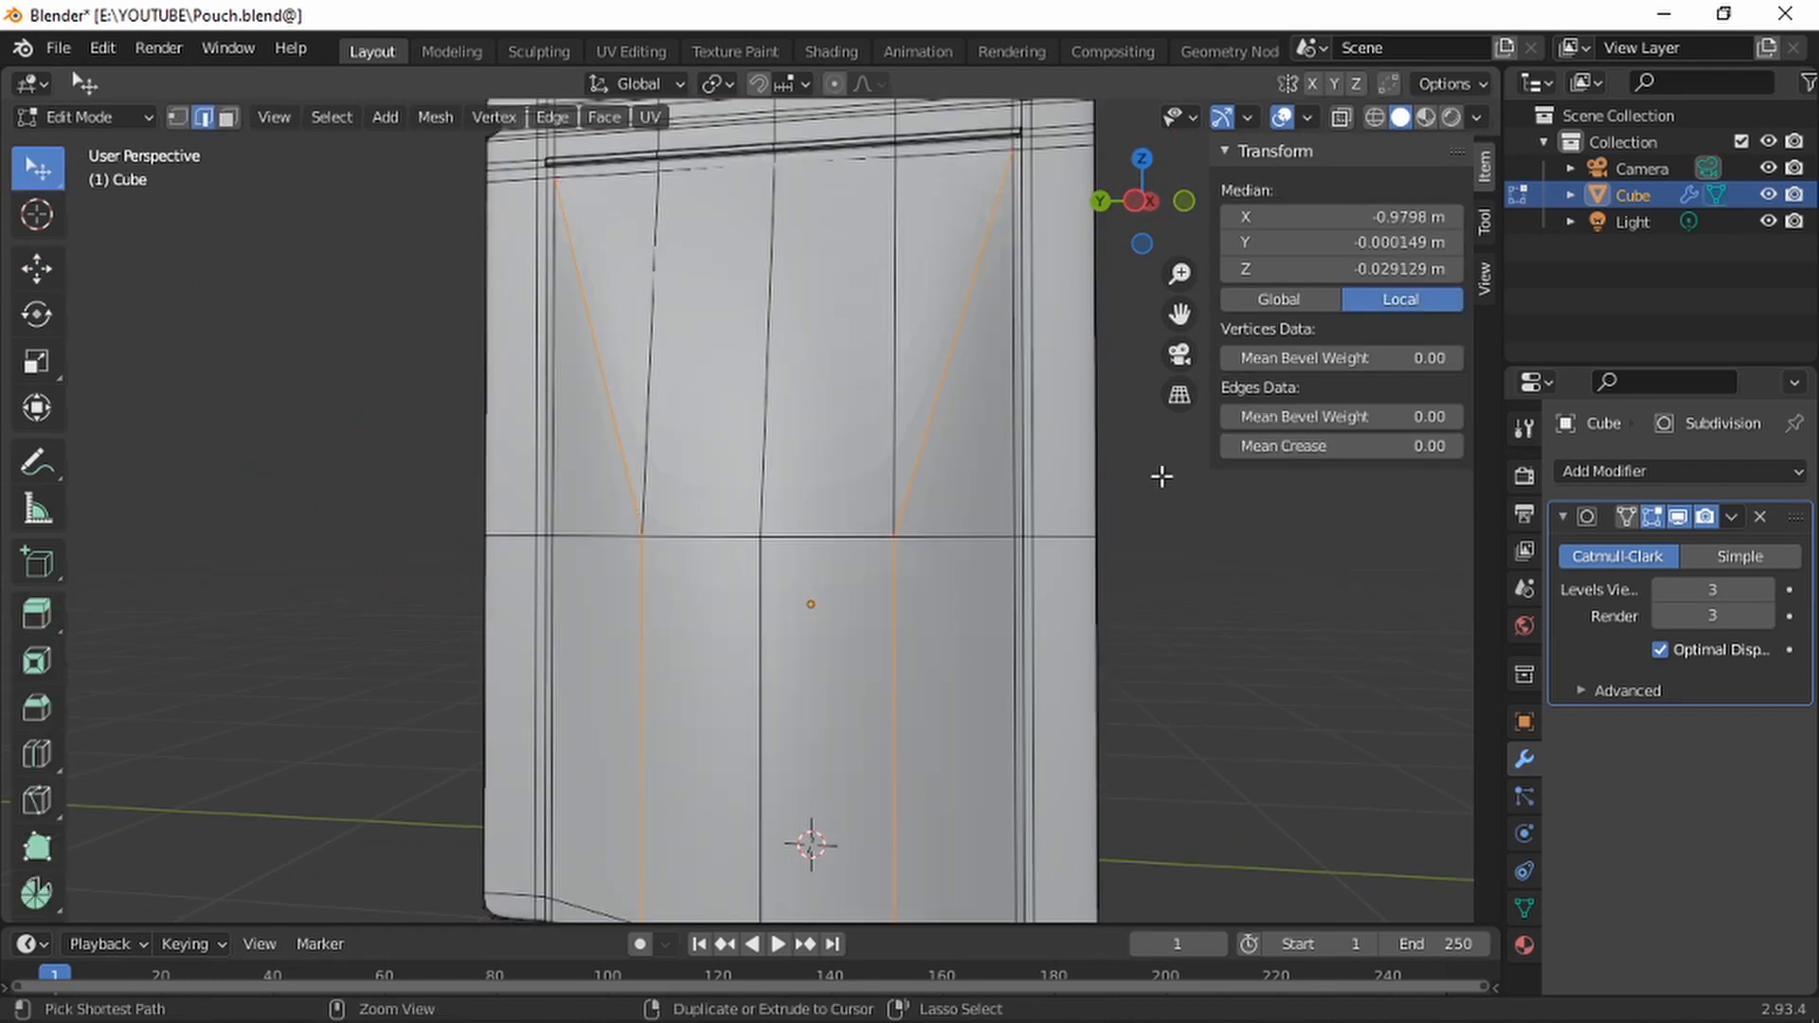
pyautogui.click(1454, 445)
pyautogui.click(1453, 445)
pyautogui.click(1454, 446)
pyautogui.click(1454, 445)
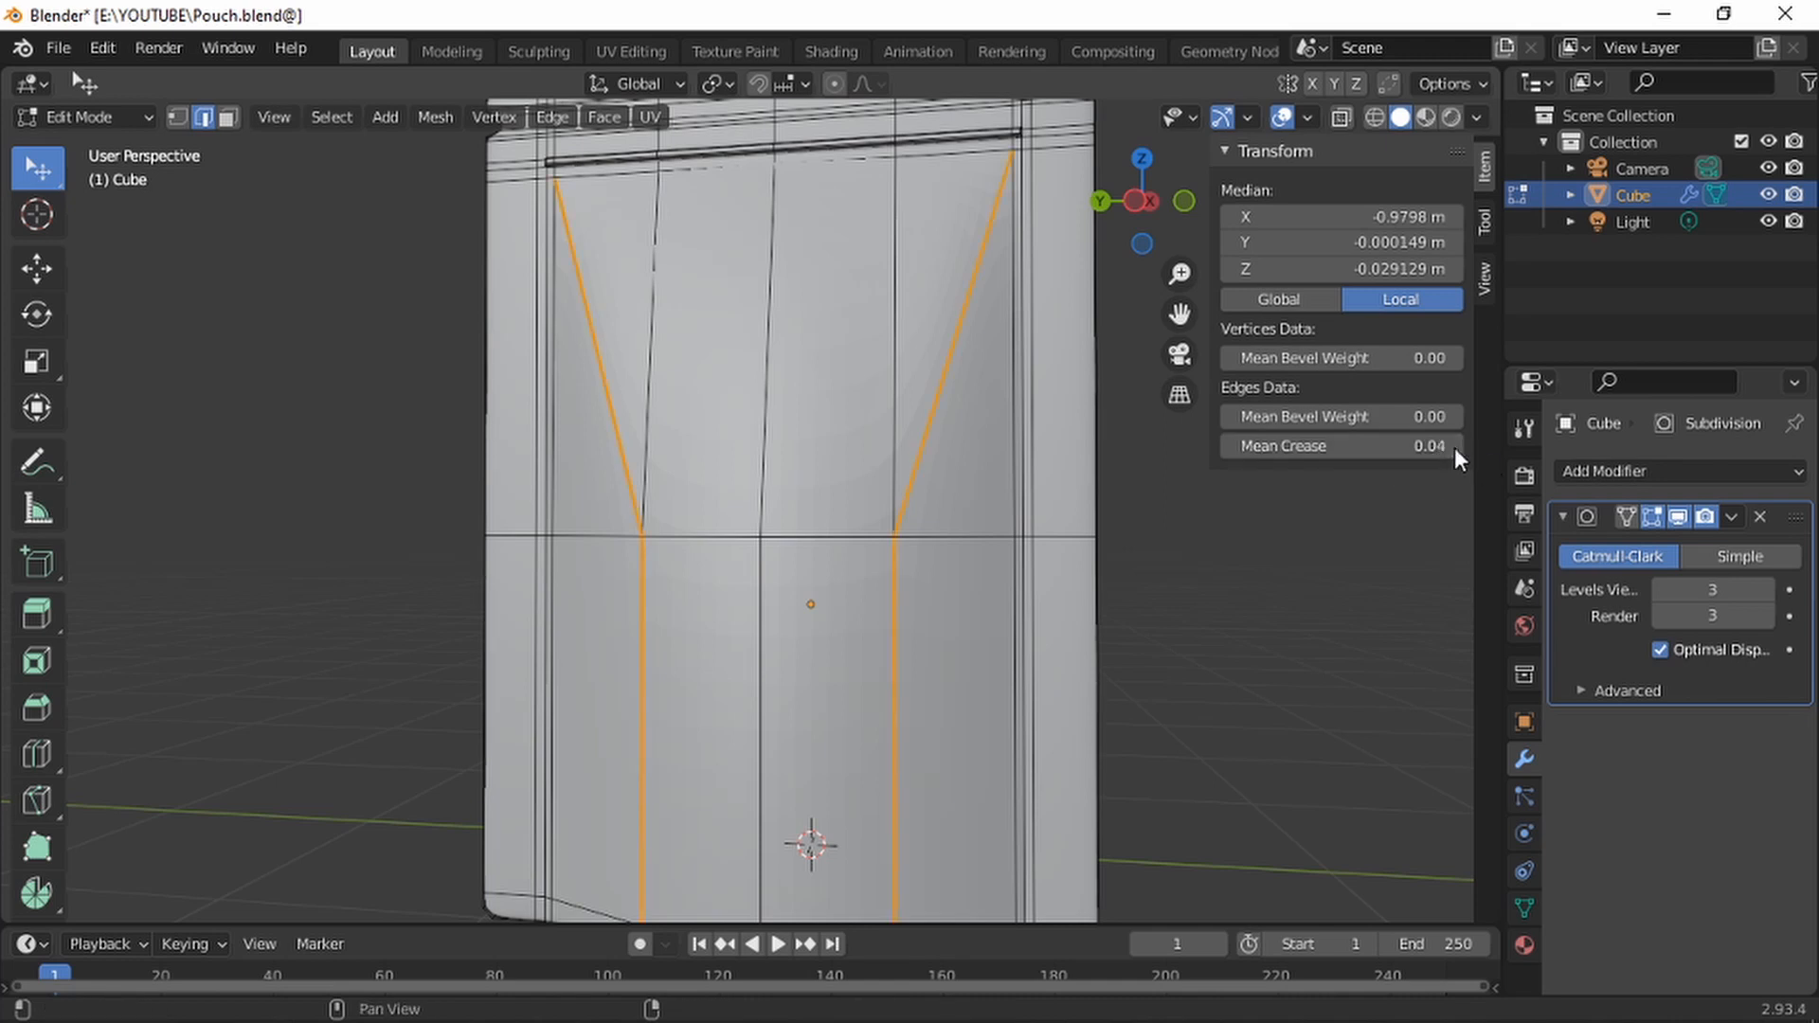
pyautogui.click(1454, 446)
pyautogui.click(1453, 446)
pyautogui.click(1454, 447)
pyautogui.click(1454, 446)
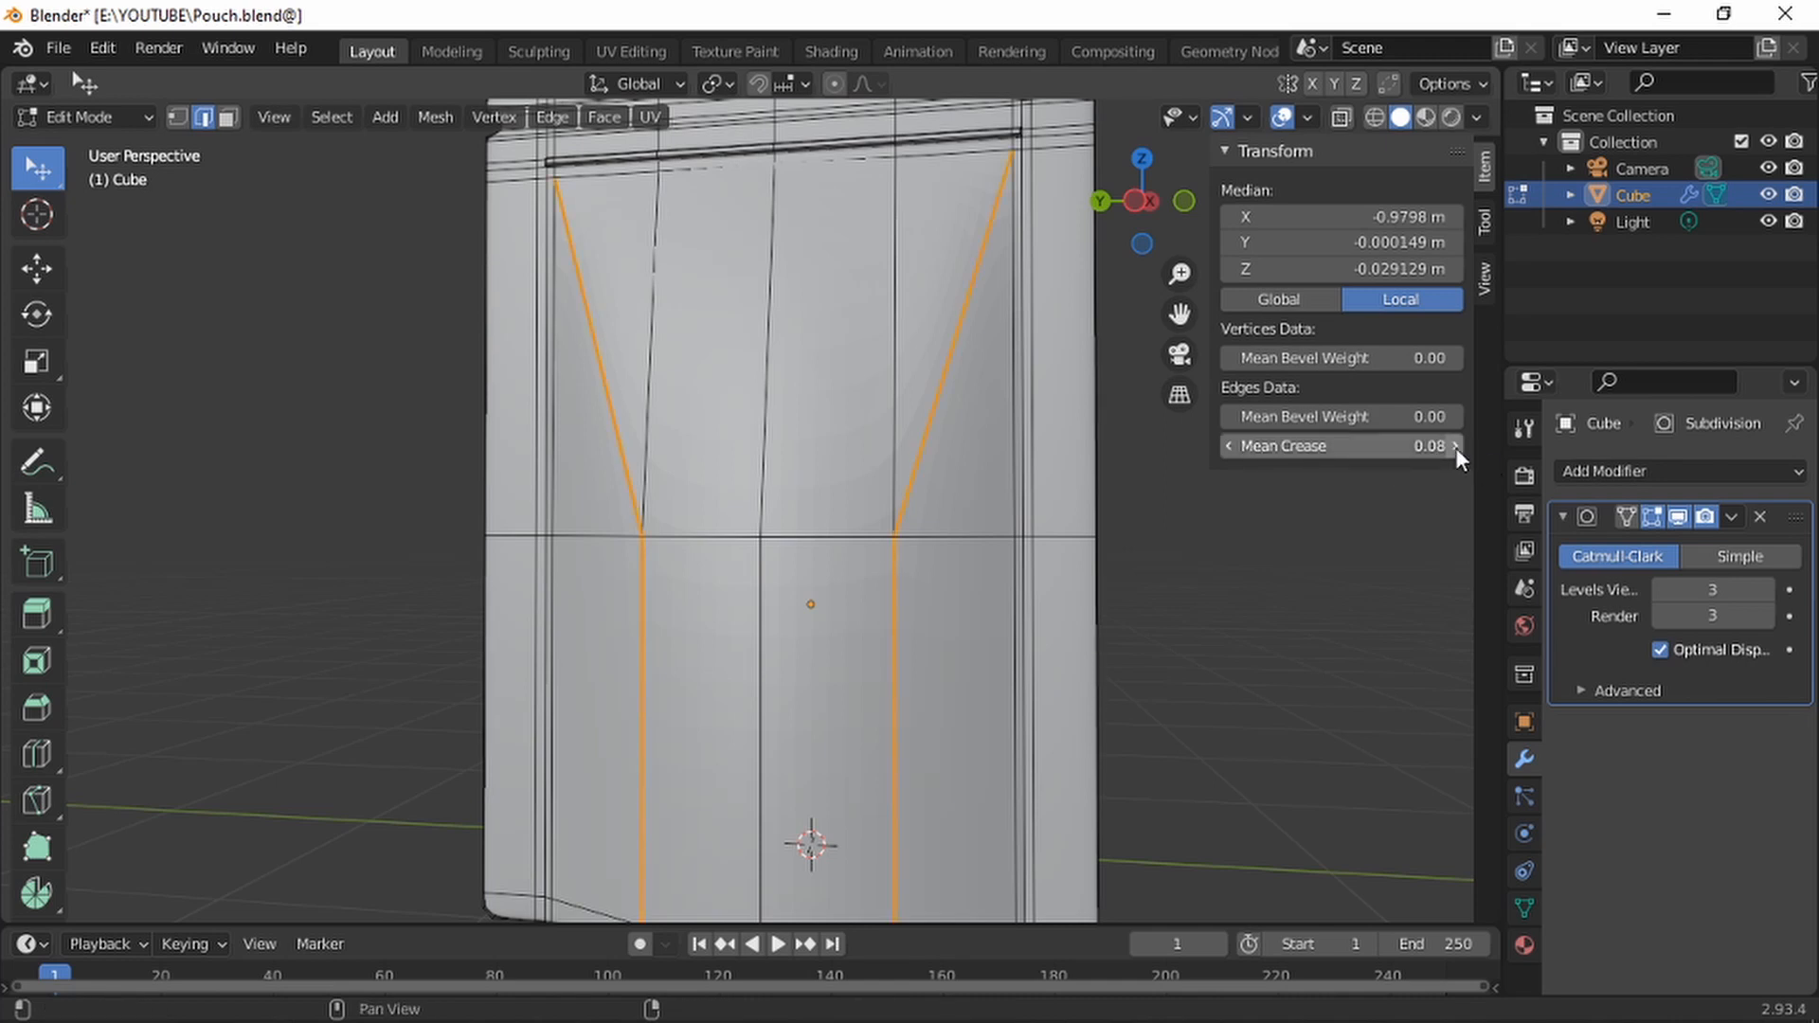
# Return the pouch to Object Mode and remove its Subdivision modifier
pyautogui.press('Tab')
pyautogui.moveTo(997, 436); pyautogui.dragTo(625, 316, button='middle')
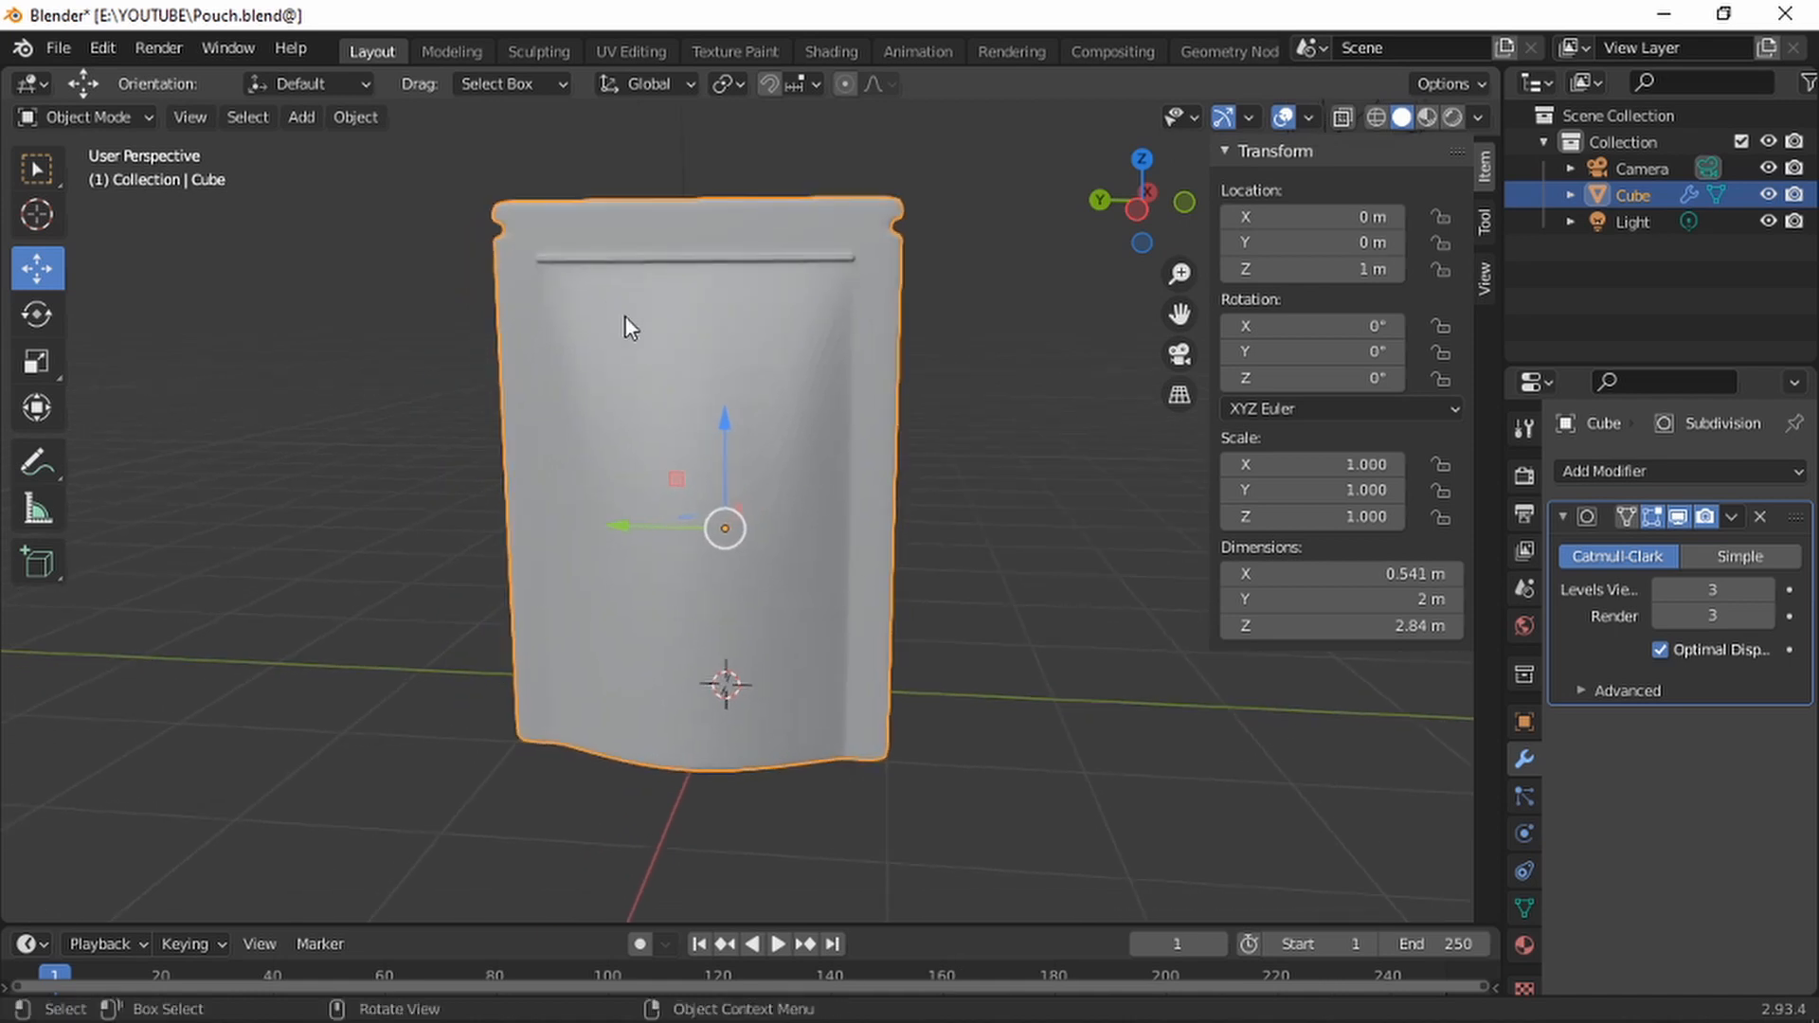
pyautogui.scroll(2, 625, 317)
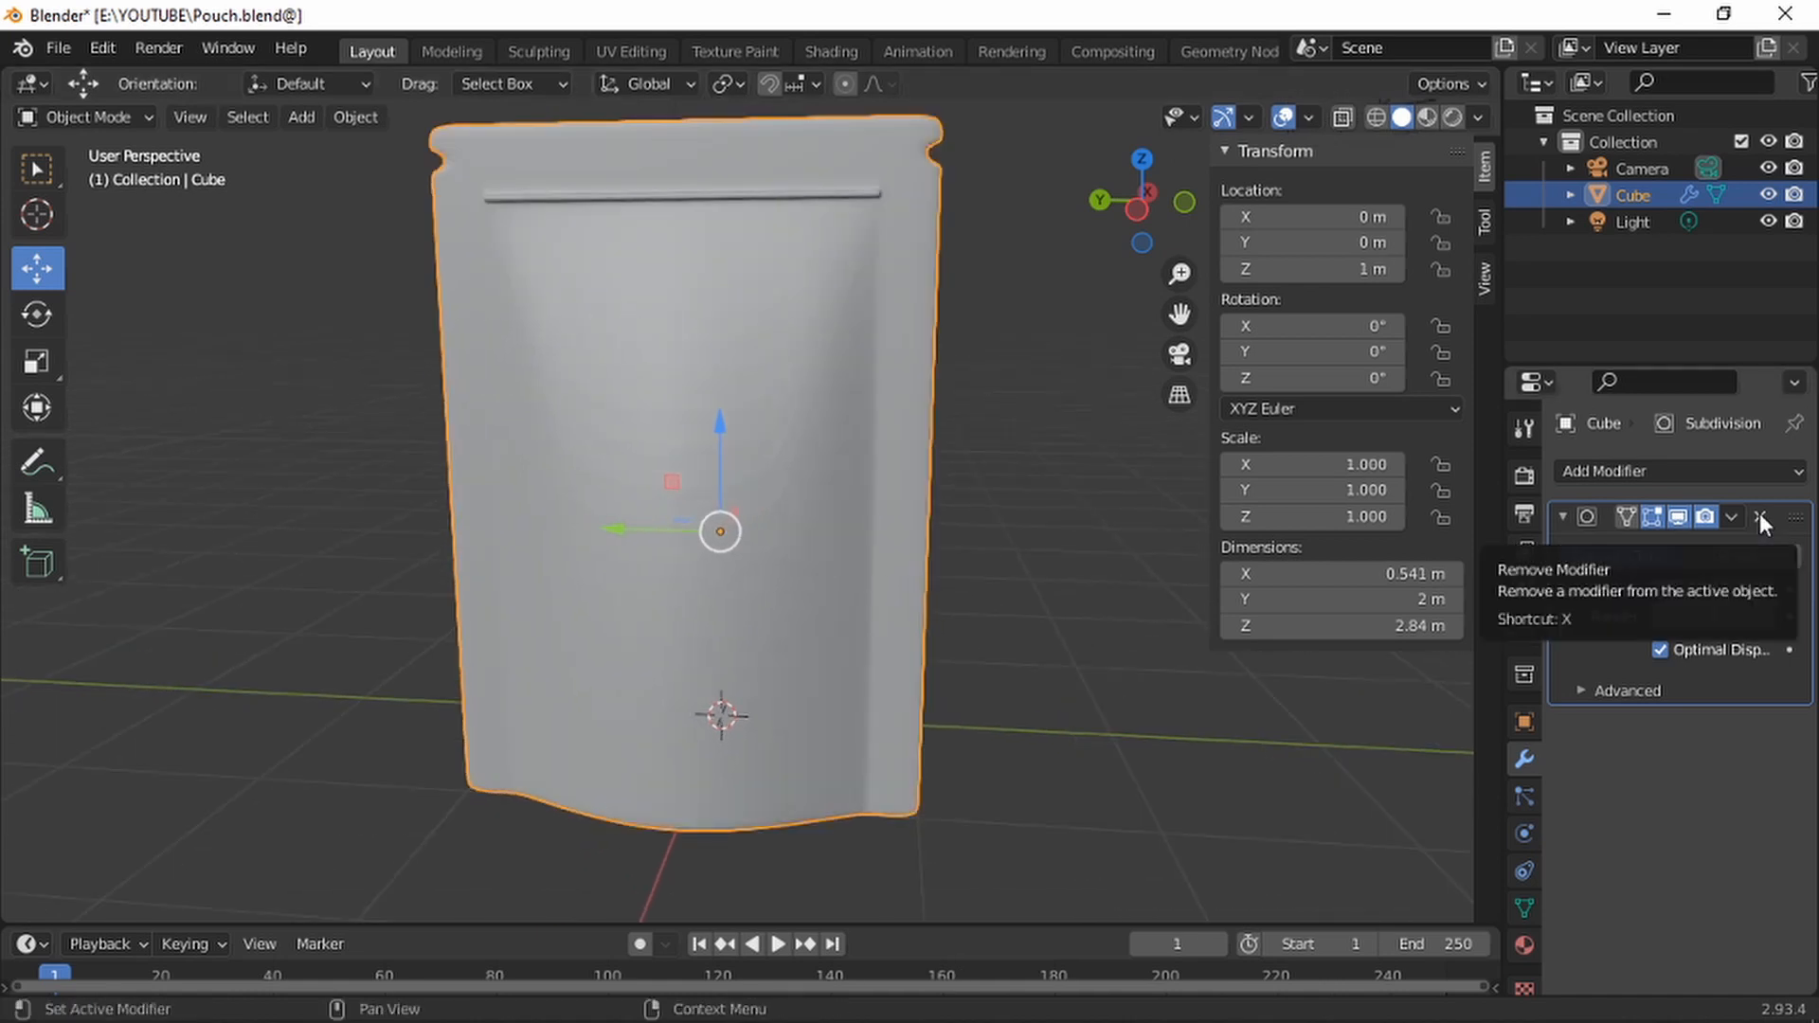
pyautogui.moveTo(628, 366); pyautogui.dragTo(752, 292, button='middle')
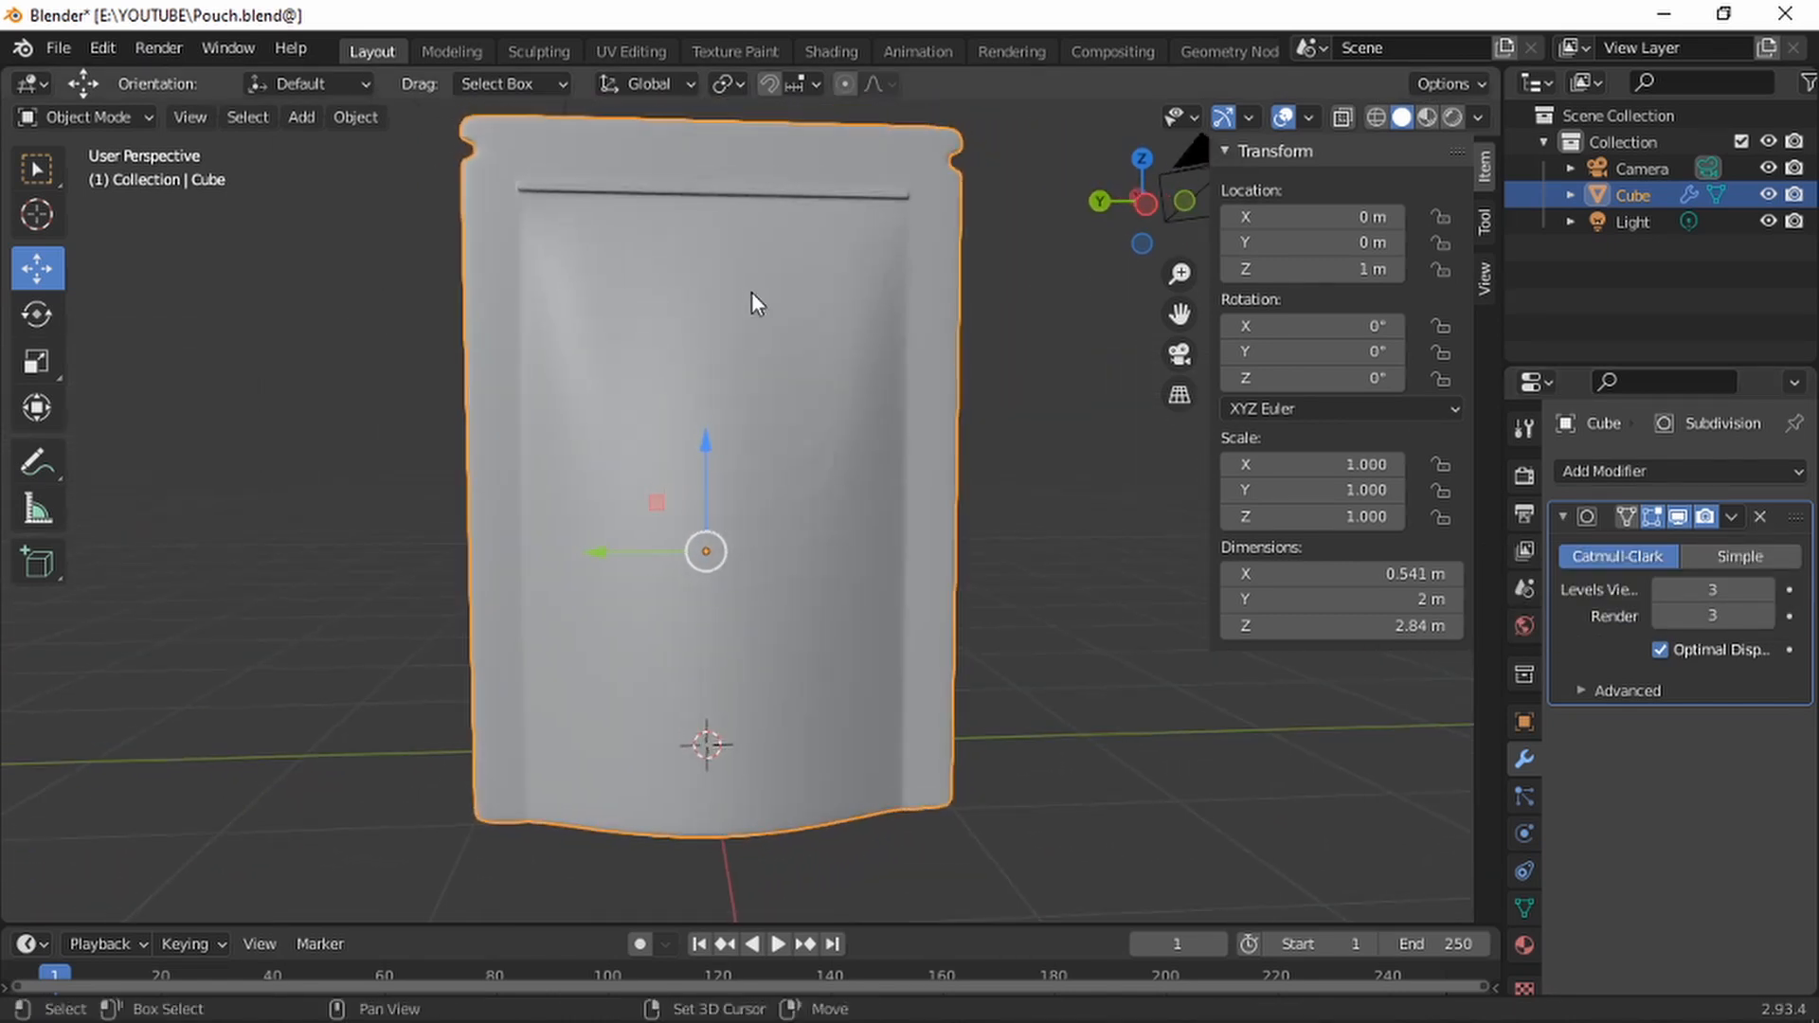
pyautogui.click(1760, 516)
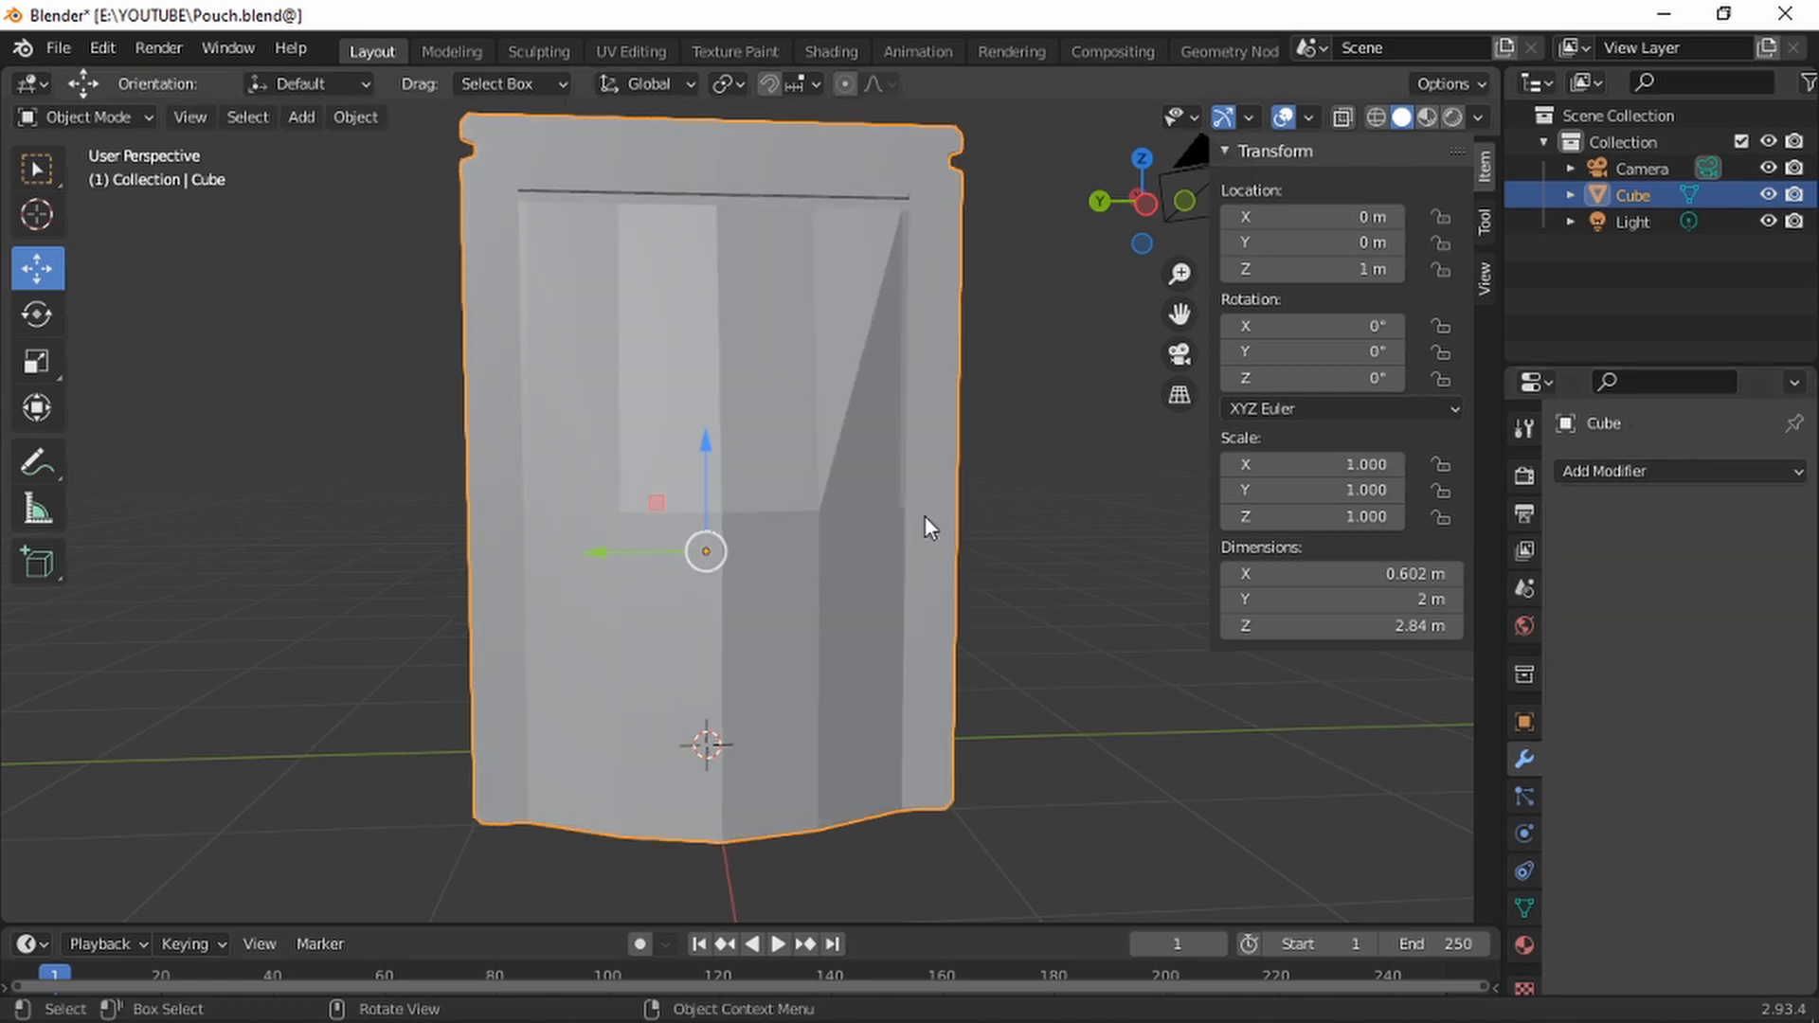
pyautogui.moveTo(926, 520); pyautogui.dragTo(828, 511, button='middle')
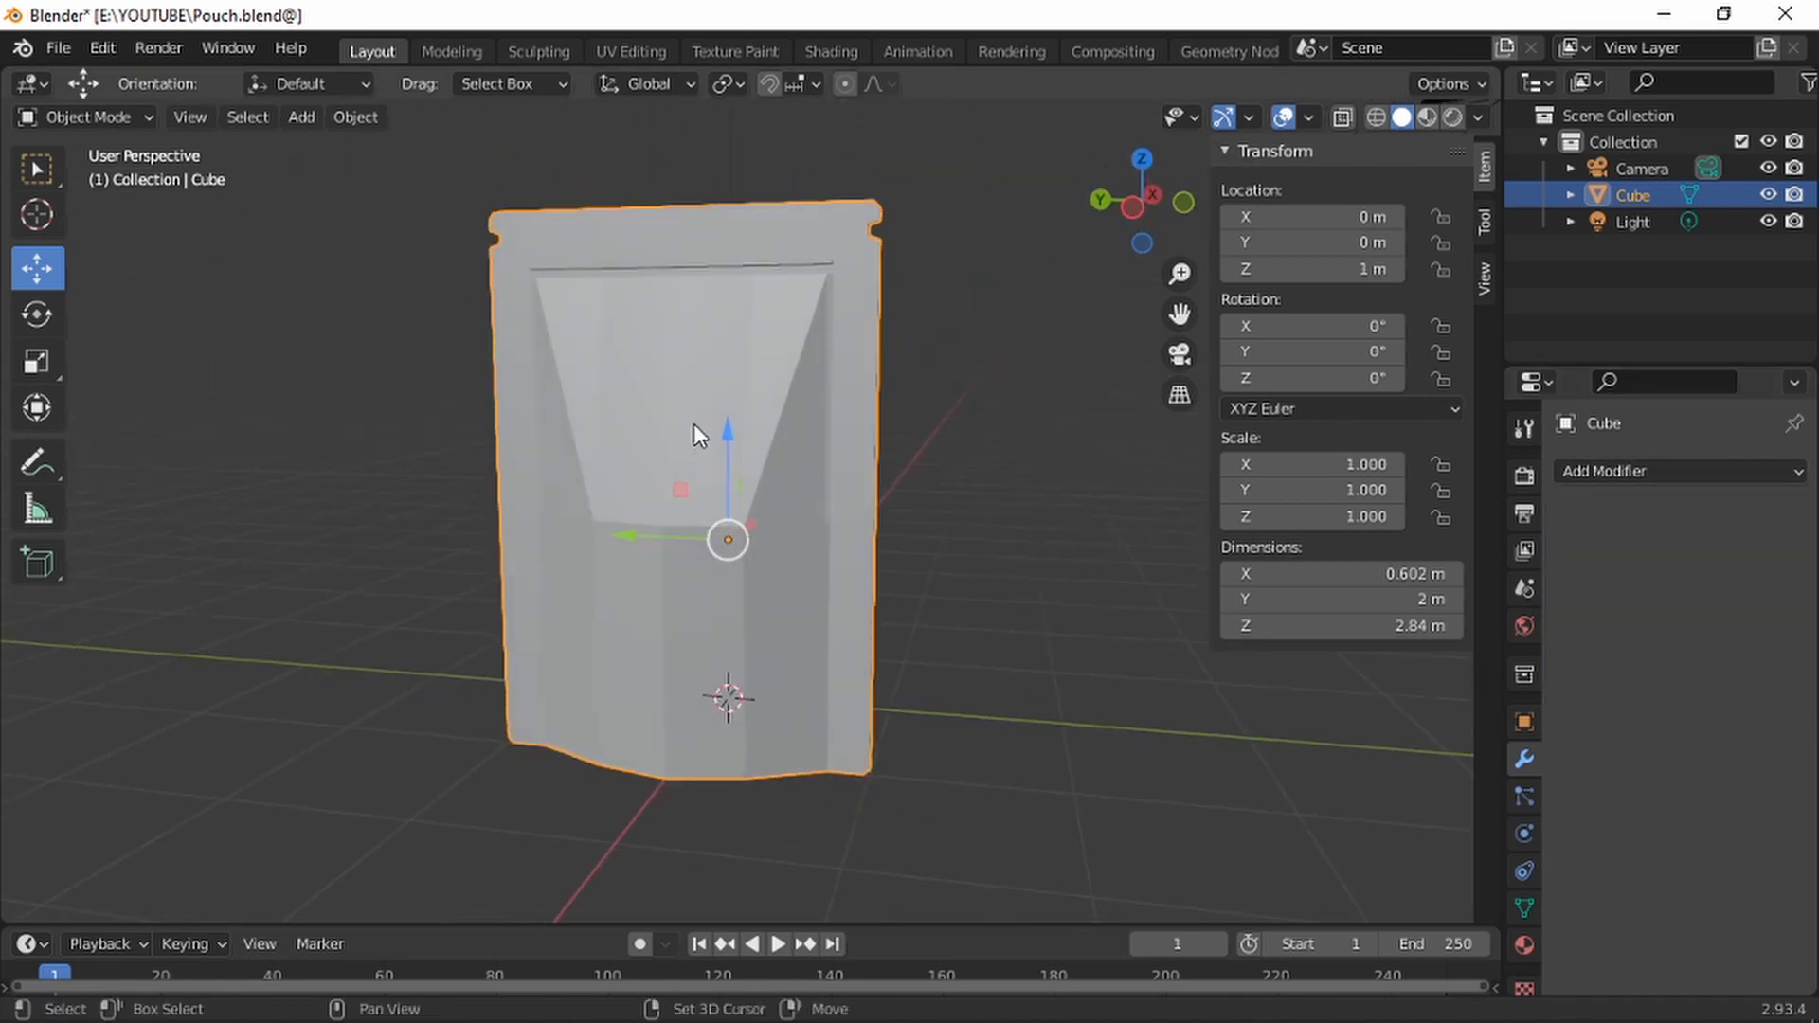
pyautogui.moveTo(698, 435); pyautogui.dragTo(853, 398, button='middle')
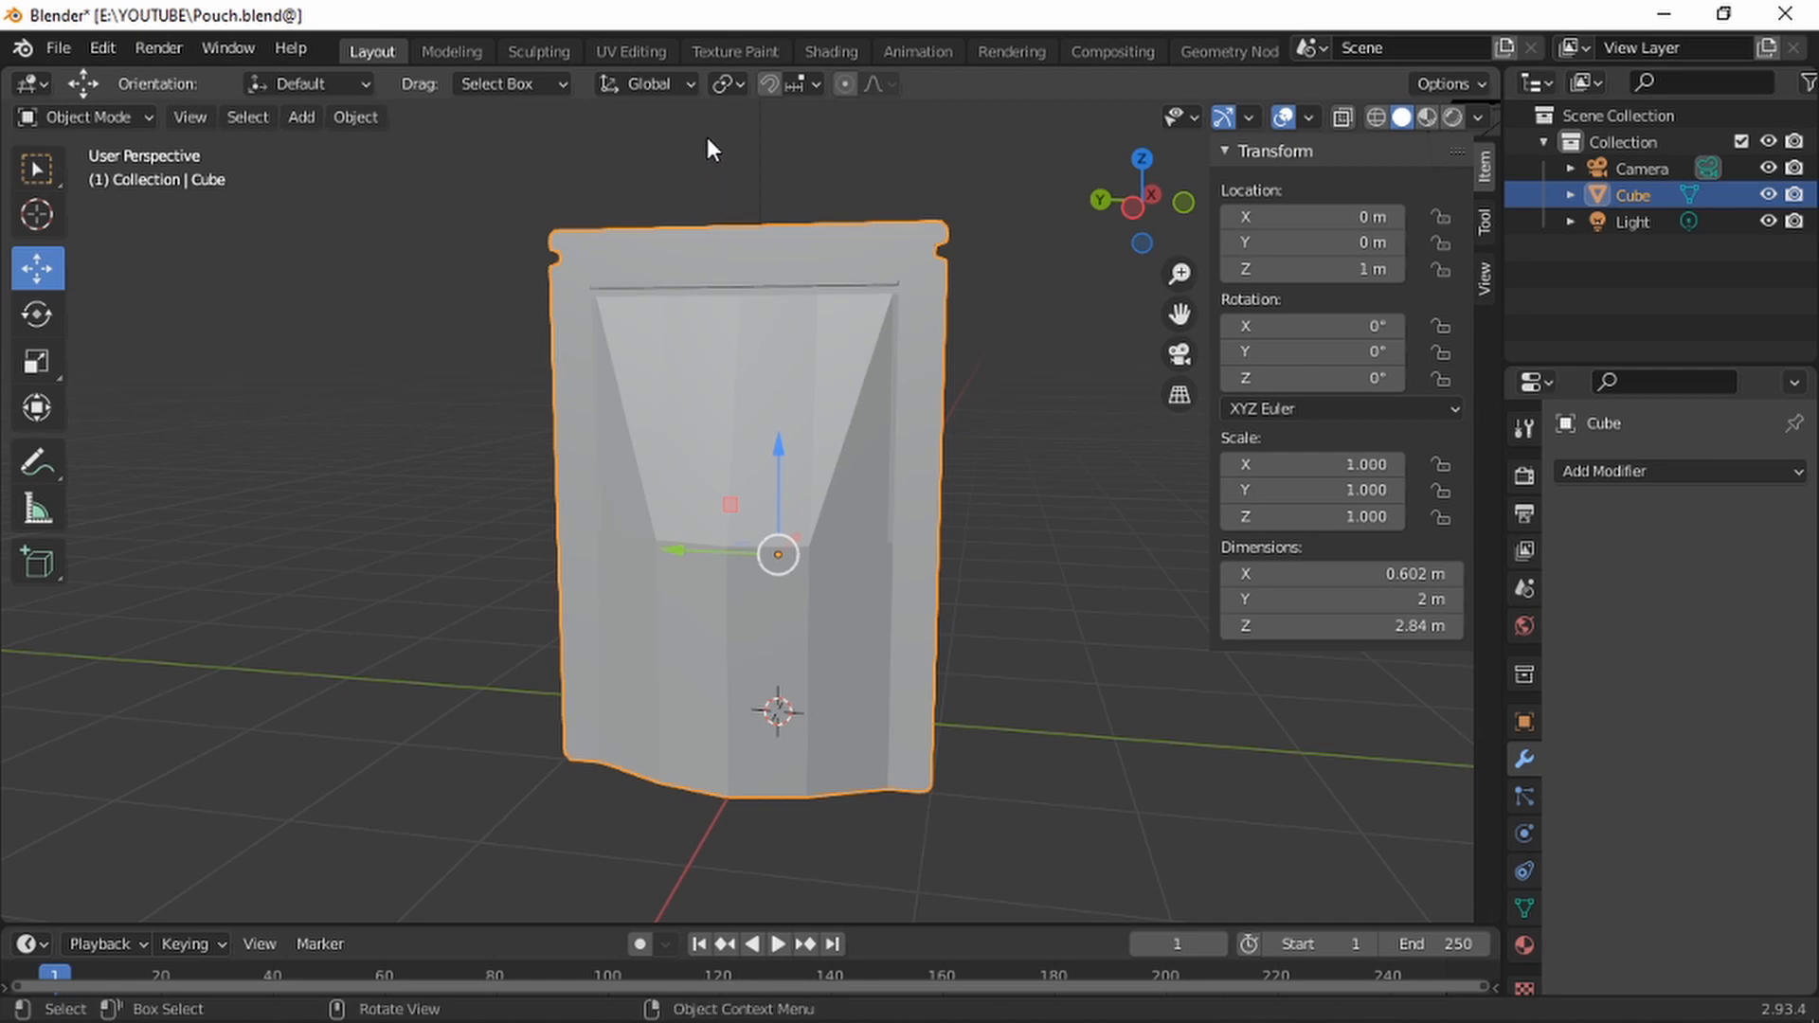
# Switch to the UV Editing workspace and set up circle selection of faces on the pouch mesh
pyautogui.click(663, 52)
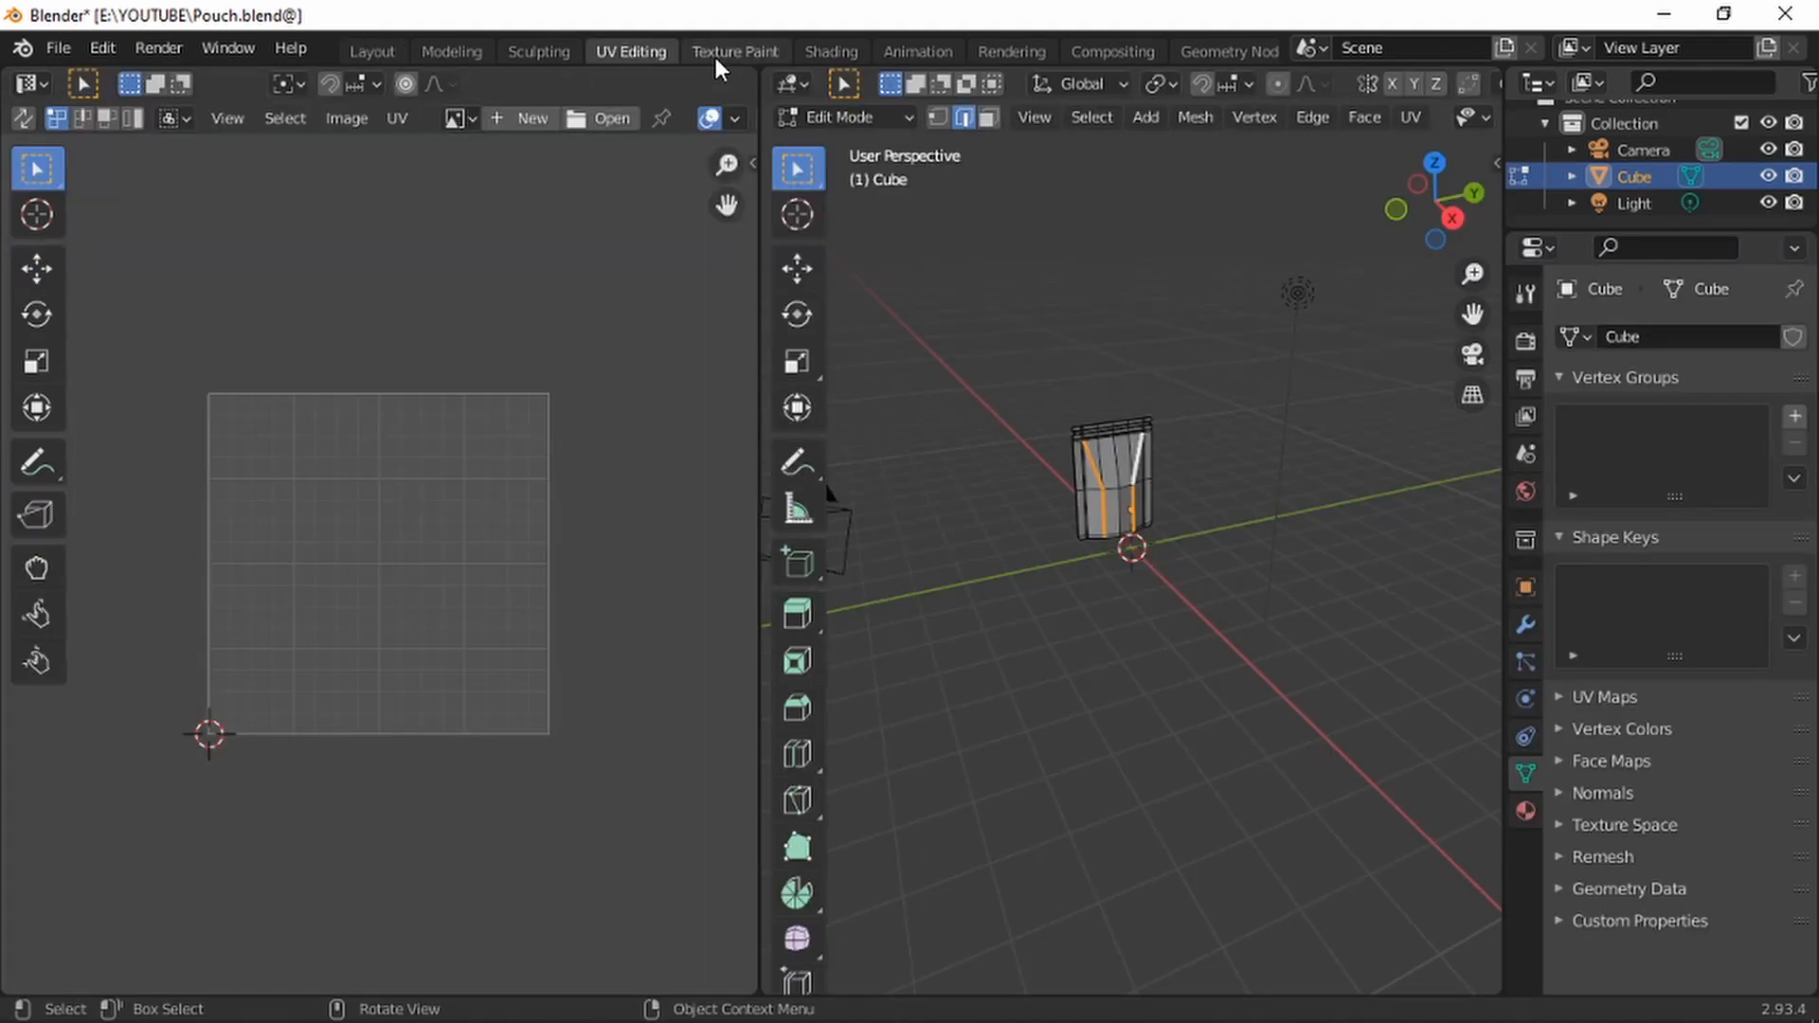
pyautogui.scroll(3, 1140, 486)
pyautogui.moveTo(1157, 410); pyautogui.dragTo(892, 267, button='middle')
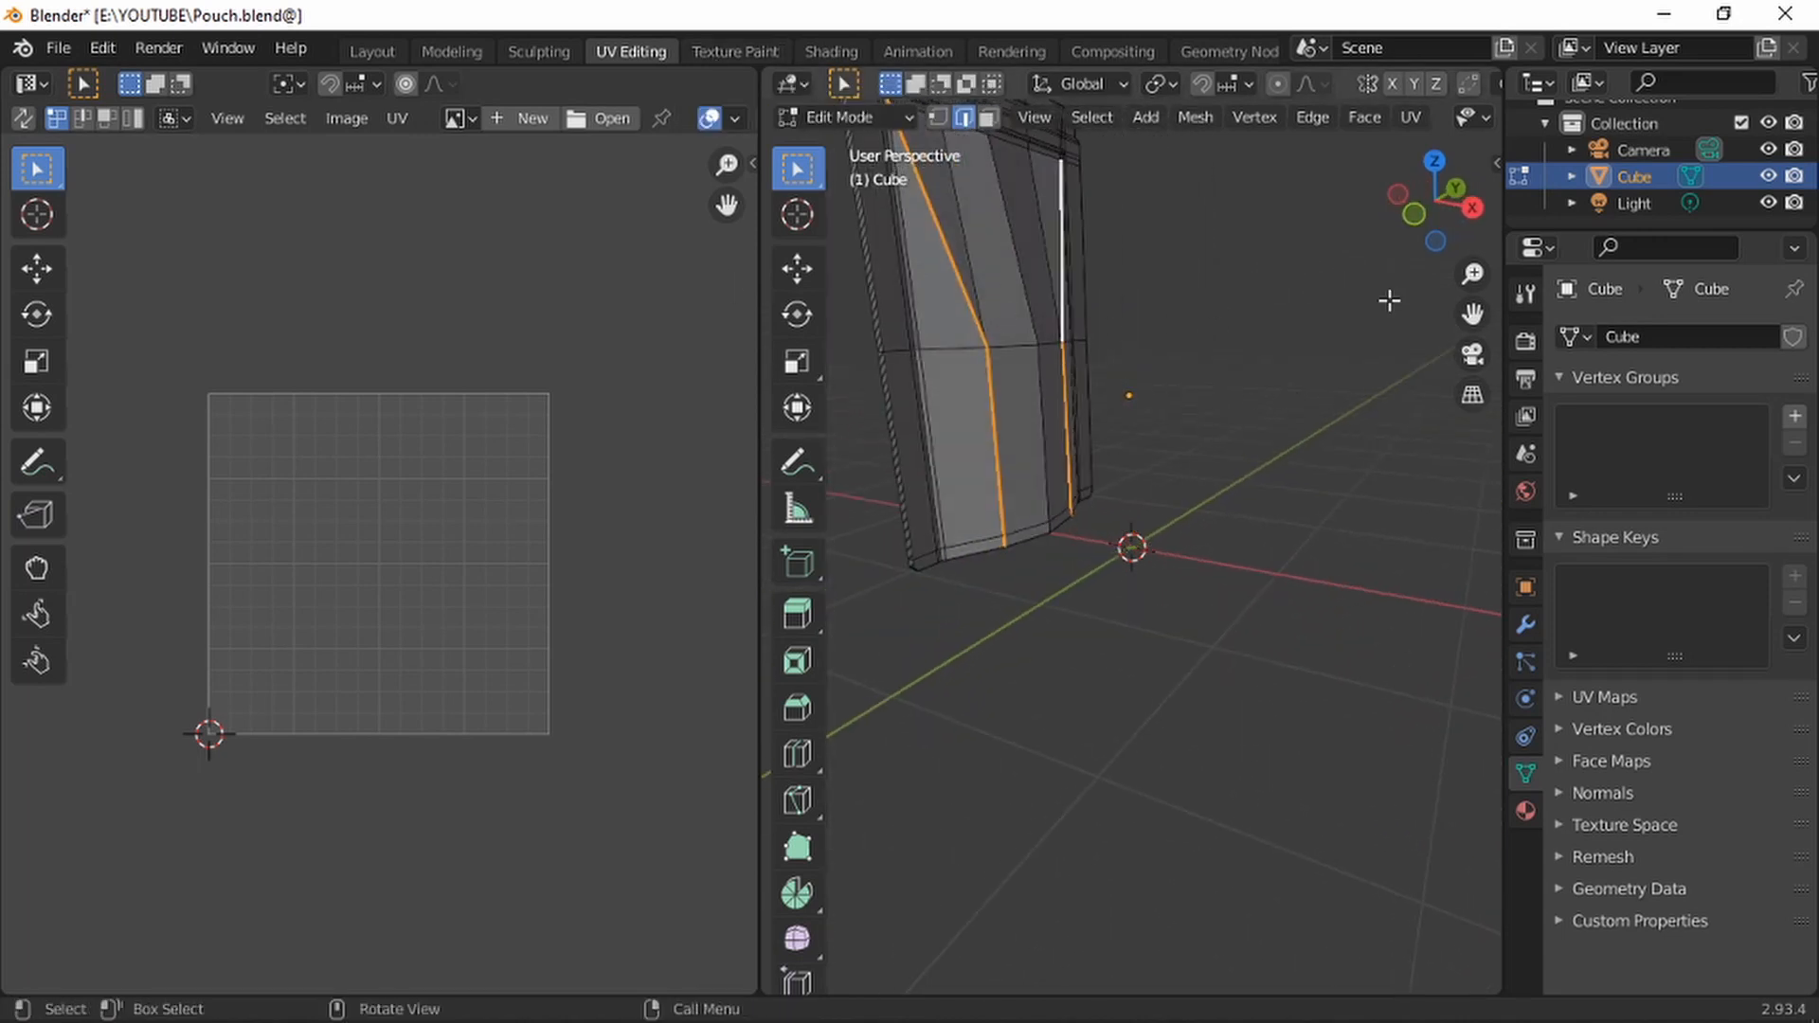
pyautogui.moveTo(1195, 382); pyautogui.dragTo(1213, 430, button='middle')
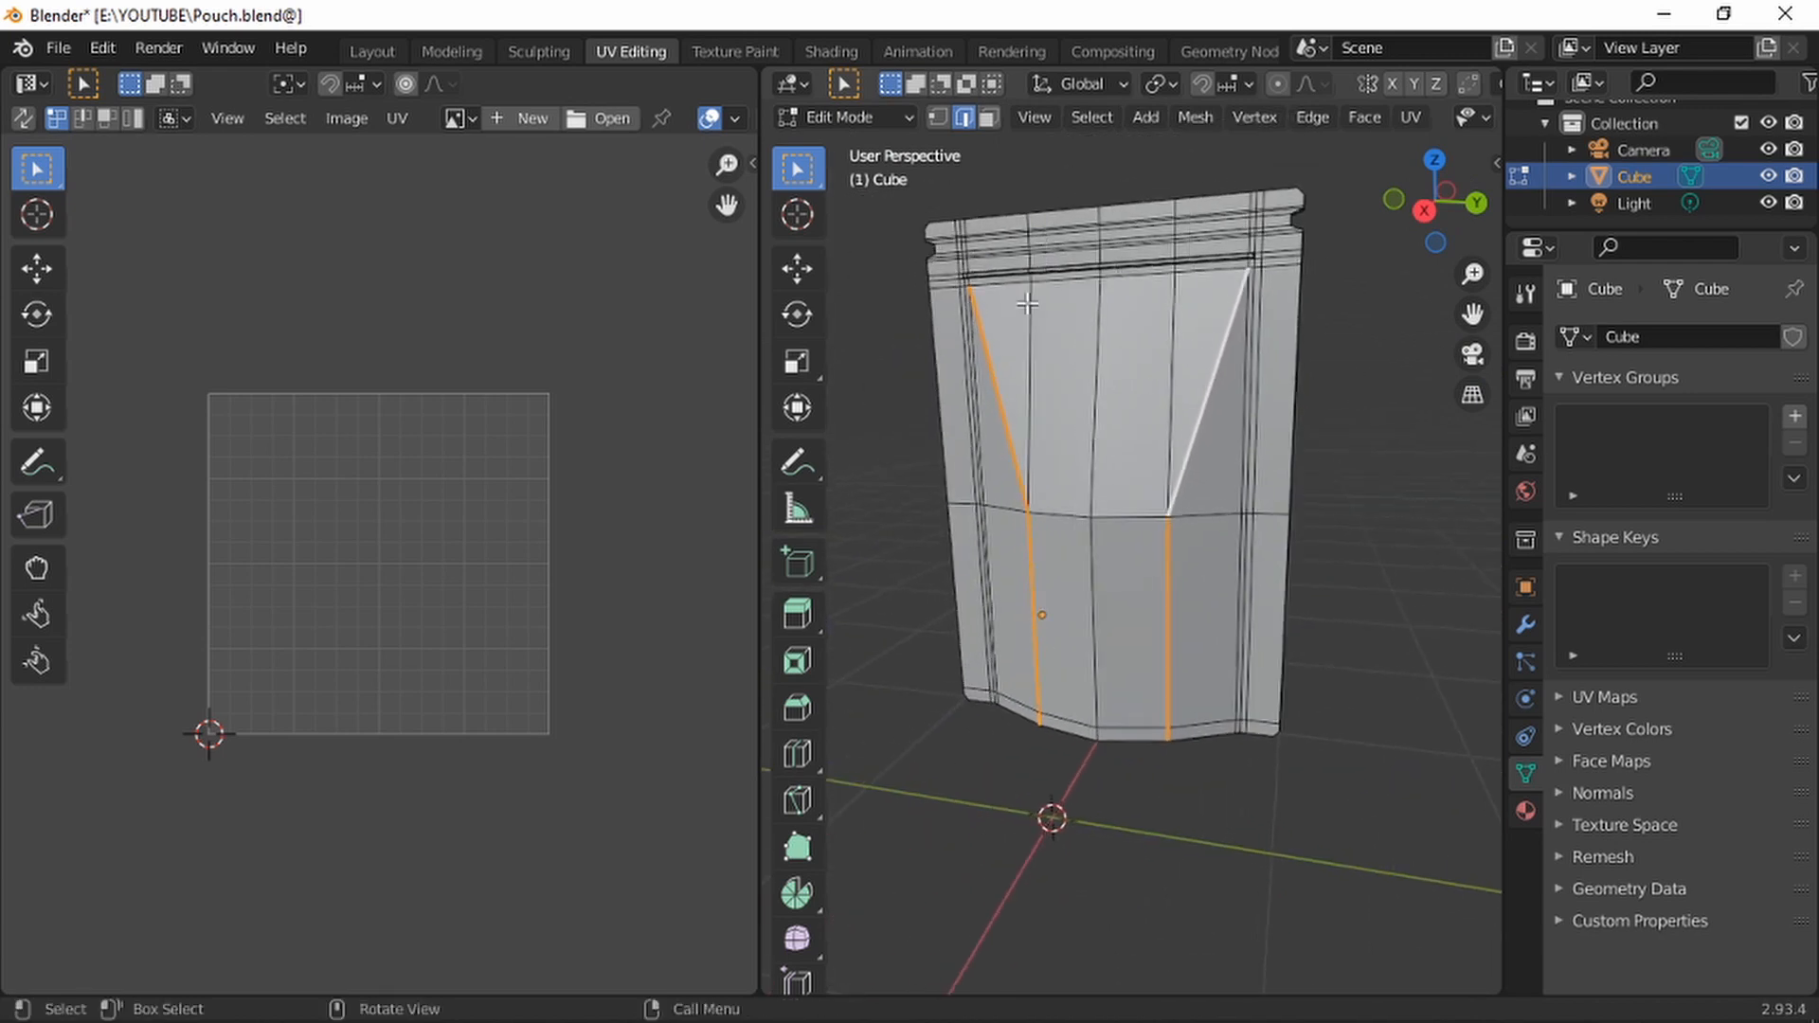
pyautogui.click(988, 117)
pyautogui.scroll(2, 1048, 276)
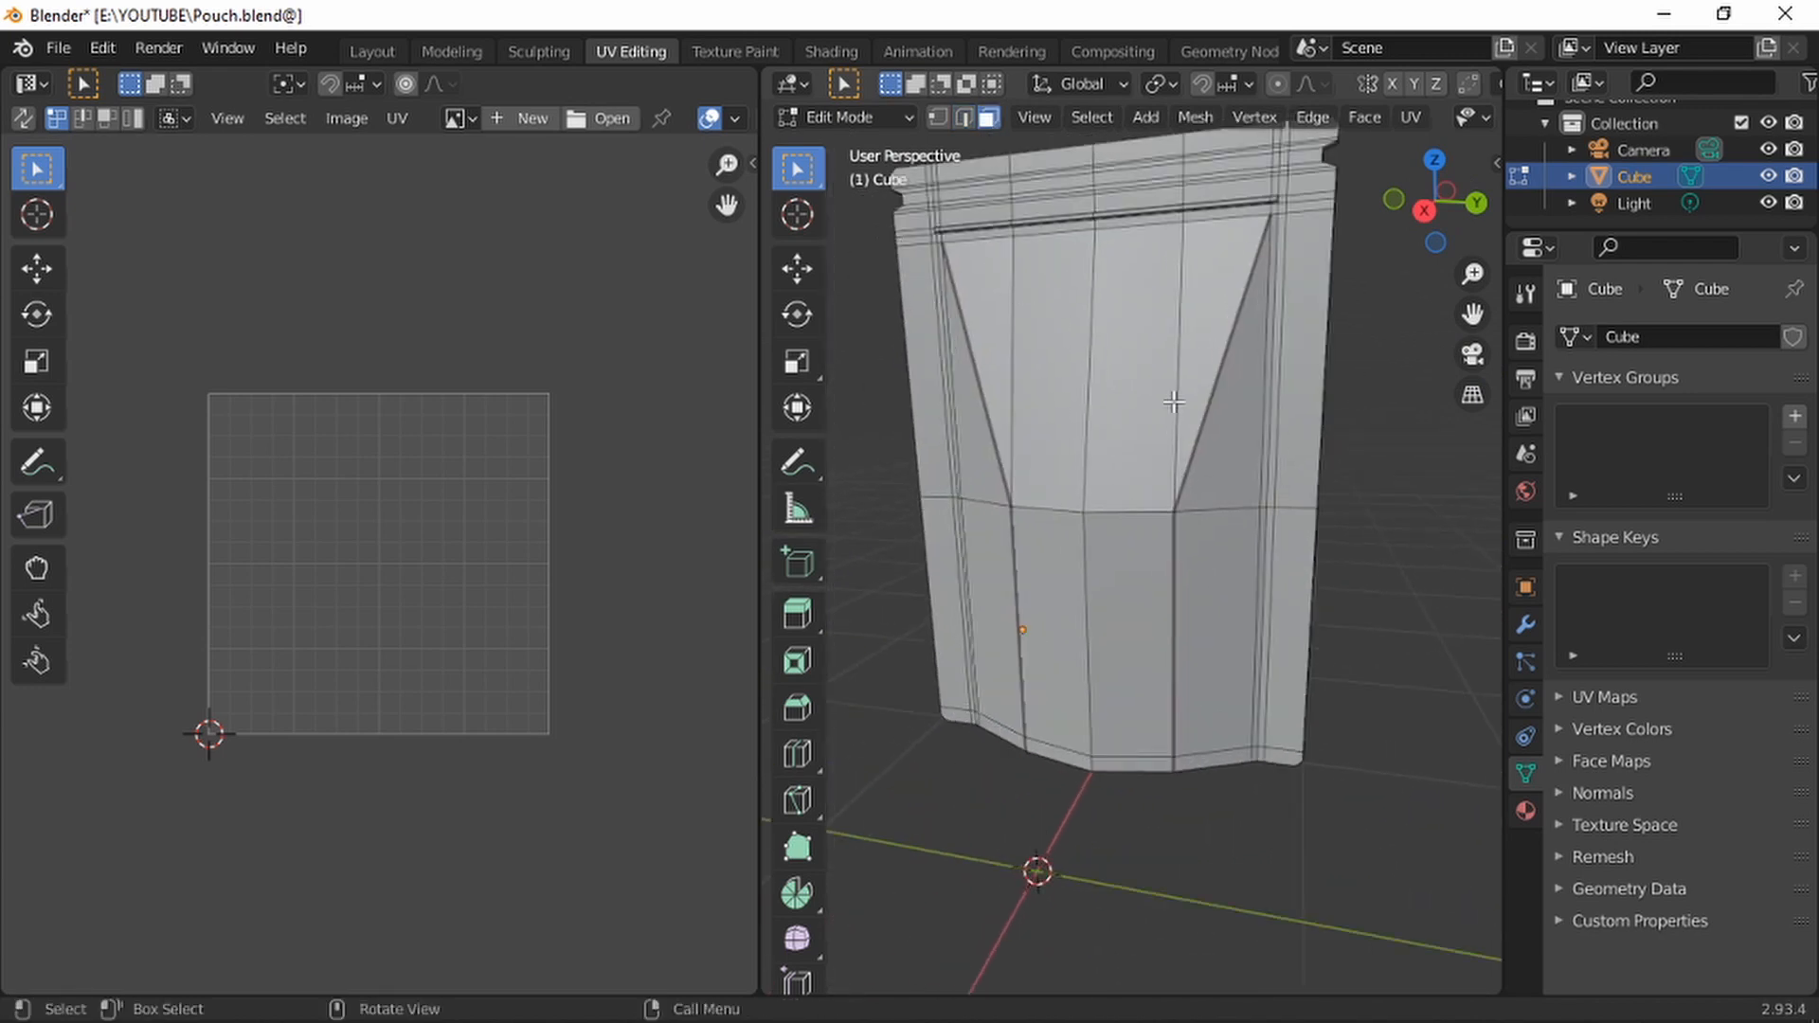
pyautogui.moveTo(1174, 401); pyautogui.dragTo(1280, 453, button='middle')
pyautogui.moveTo(816, 178); pyautogui.dragTo(923, 282)
pyautogui.moveTo(1048, 385)
pyautogui.mouseDown(button='middle')
pyautogui.moveTo(1181, 394)
pyautogui.moveTo(1124, 378)
pyautogui.mouseUp(button='middle')
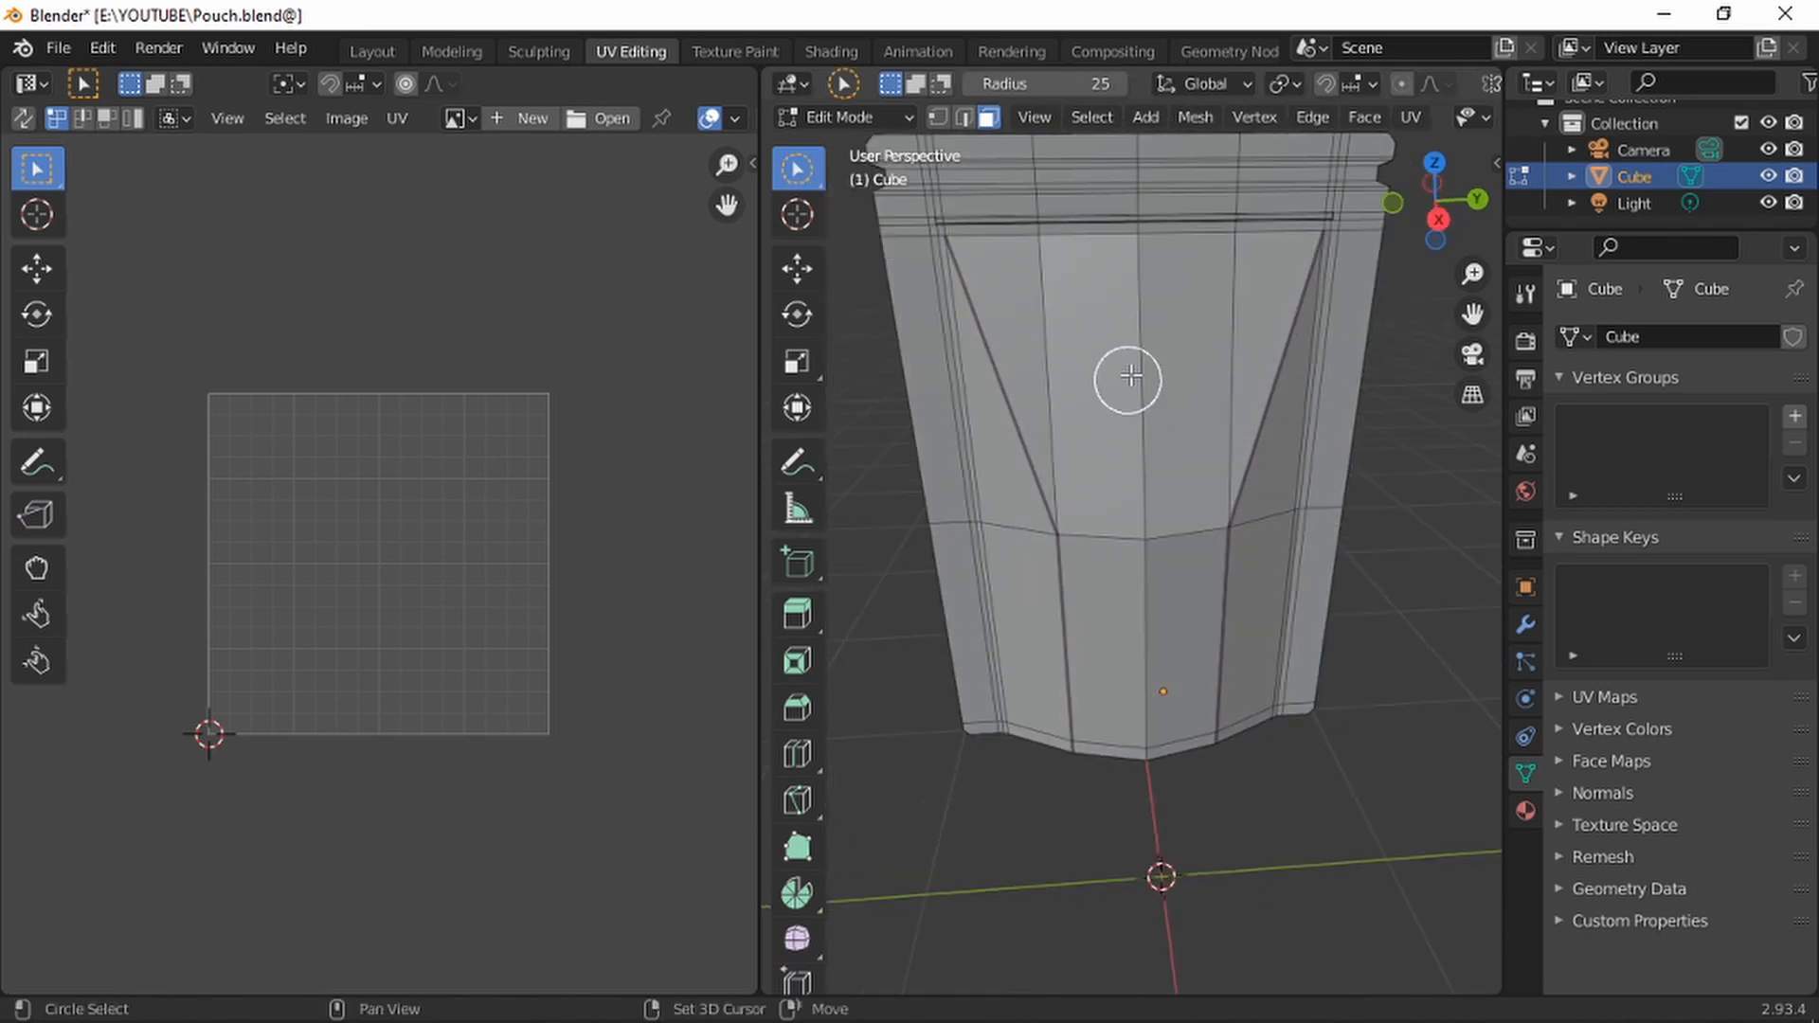
# Select all faces of the pouch's front panel with Circle Select and examine their UV layout
pyautogui.moveTo(1125, 378)
pyautogui.mouseDown()
pyautogui.moveTo(1001, 370)
pyautogui.moveTo(1181, 385)
pyautogui.moveTo(987, 426)
pyautogui.moveTo(970, 220)
pyautogui.moveTo(1007, 187)
pyautogui.moveTo(1037, 201)
pyautogui.mouseUp()
pyautogui.keyDown('shift'); pyautogui.moveTo(1101, 291); pyautogui.dragTo(1127, 405, button='middle'); pyautogui.keyUp('shift')
pyautogui.moveTo(966, 358)
pyautogui.mouseDown()
pyautogui.moveTo(958, 284)
pyautogui.moveTo(1214, 326)
pyautogui.moveTo(1365, 313)
pyautogui.moveTo(1321, 516)
pyautogui.moveTo(1259, 645)
pyautogui.mouseUp()
pyautogui.moveTo(1259, 645); pyautogui.dragTo(1225, 540, button='middle')
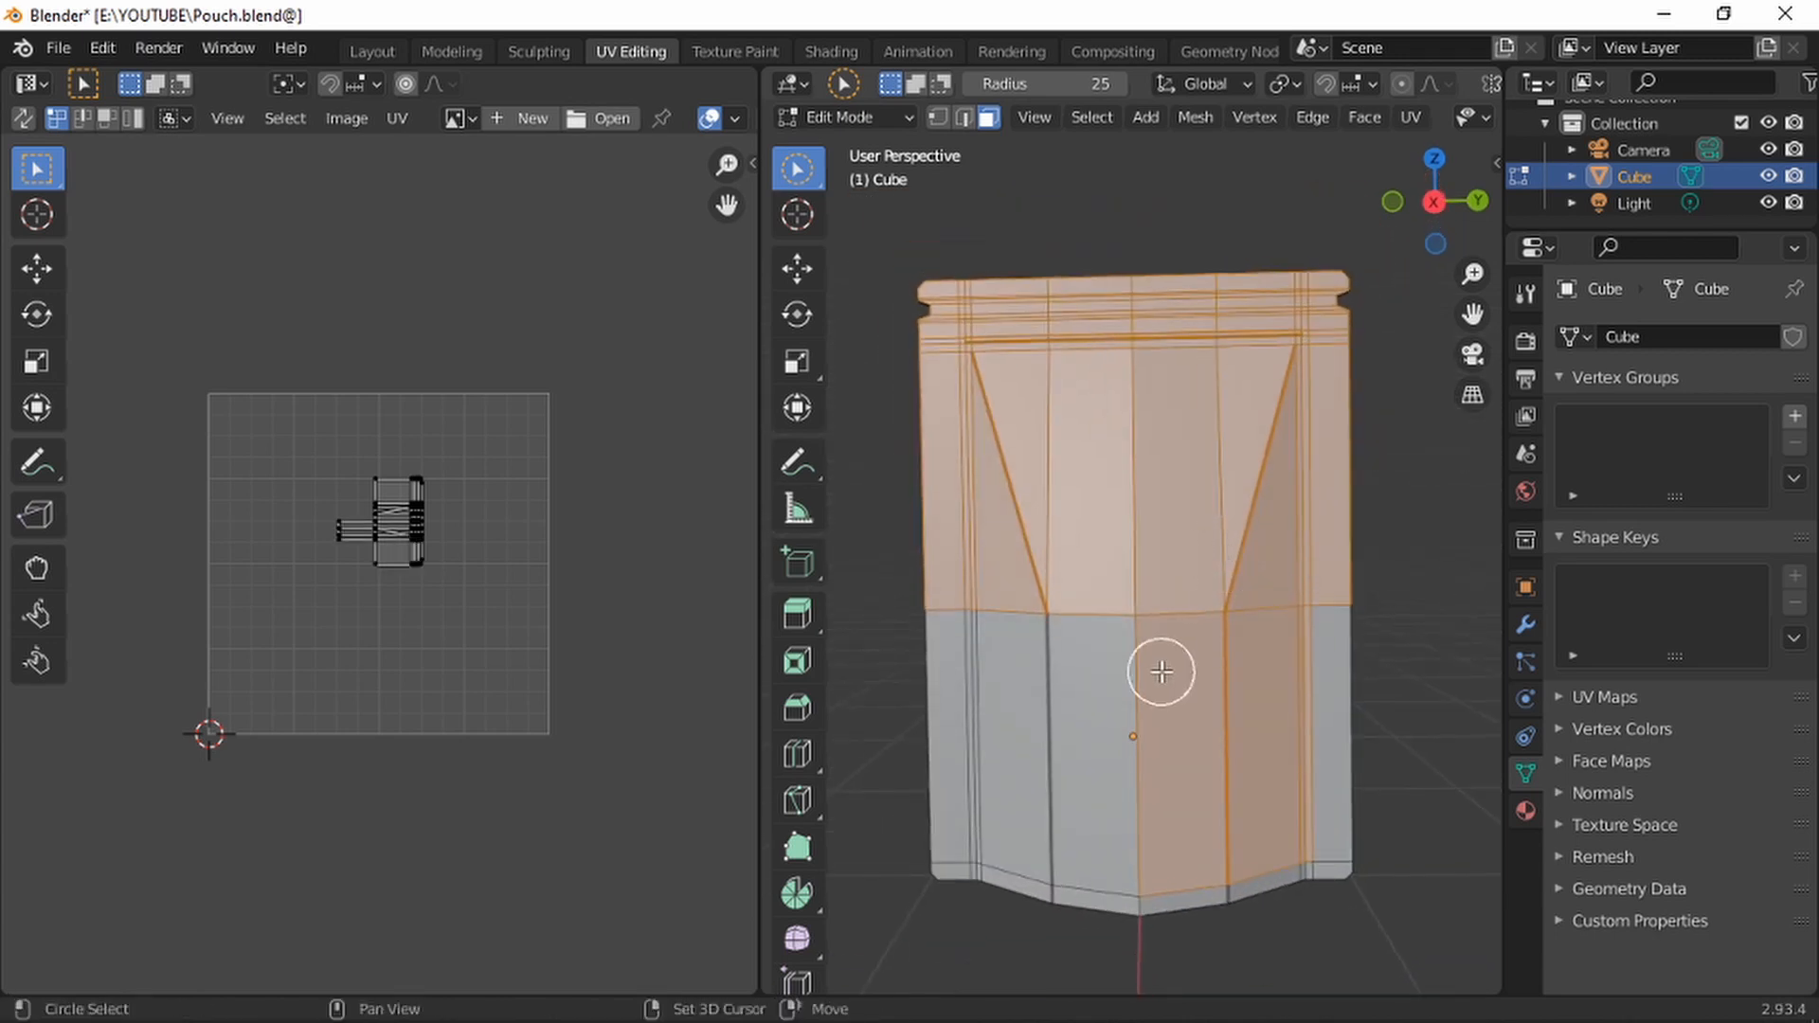
pyautogui.keyDown('shift'); pyautogui.moveTo(1156, 662); pyautogui.dragTo(1171, 536, button='middle'); pyautogui.keyUp('shift')
pyautogui.moveTo(1153, 520)
pyautogui.mouseDown()
pyautogui.moveTo(1011, 503)
pyautogui.moveTo(983, 607)
pyautogui.moveTo(1004, 748)
pyautogui.moveTo(1031, 733)
pyautogui.moveTo(1136, 755)
pyautogui.moveTo(1306, 734)
pyautogui.moveTo(1309, 674)
pyautogui.mouseUp()
pyautogui.scroll(6, 372, 487)
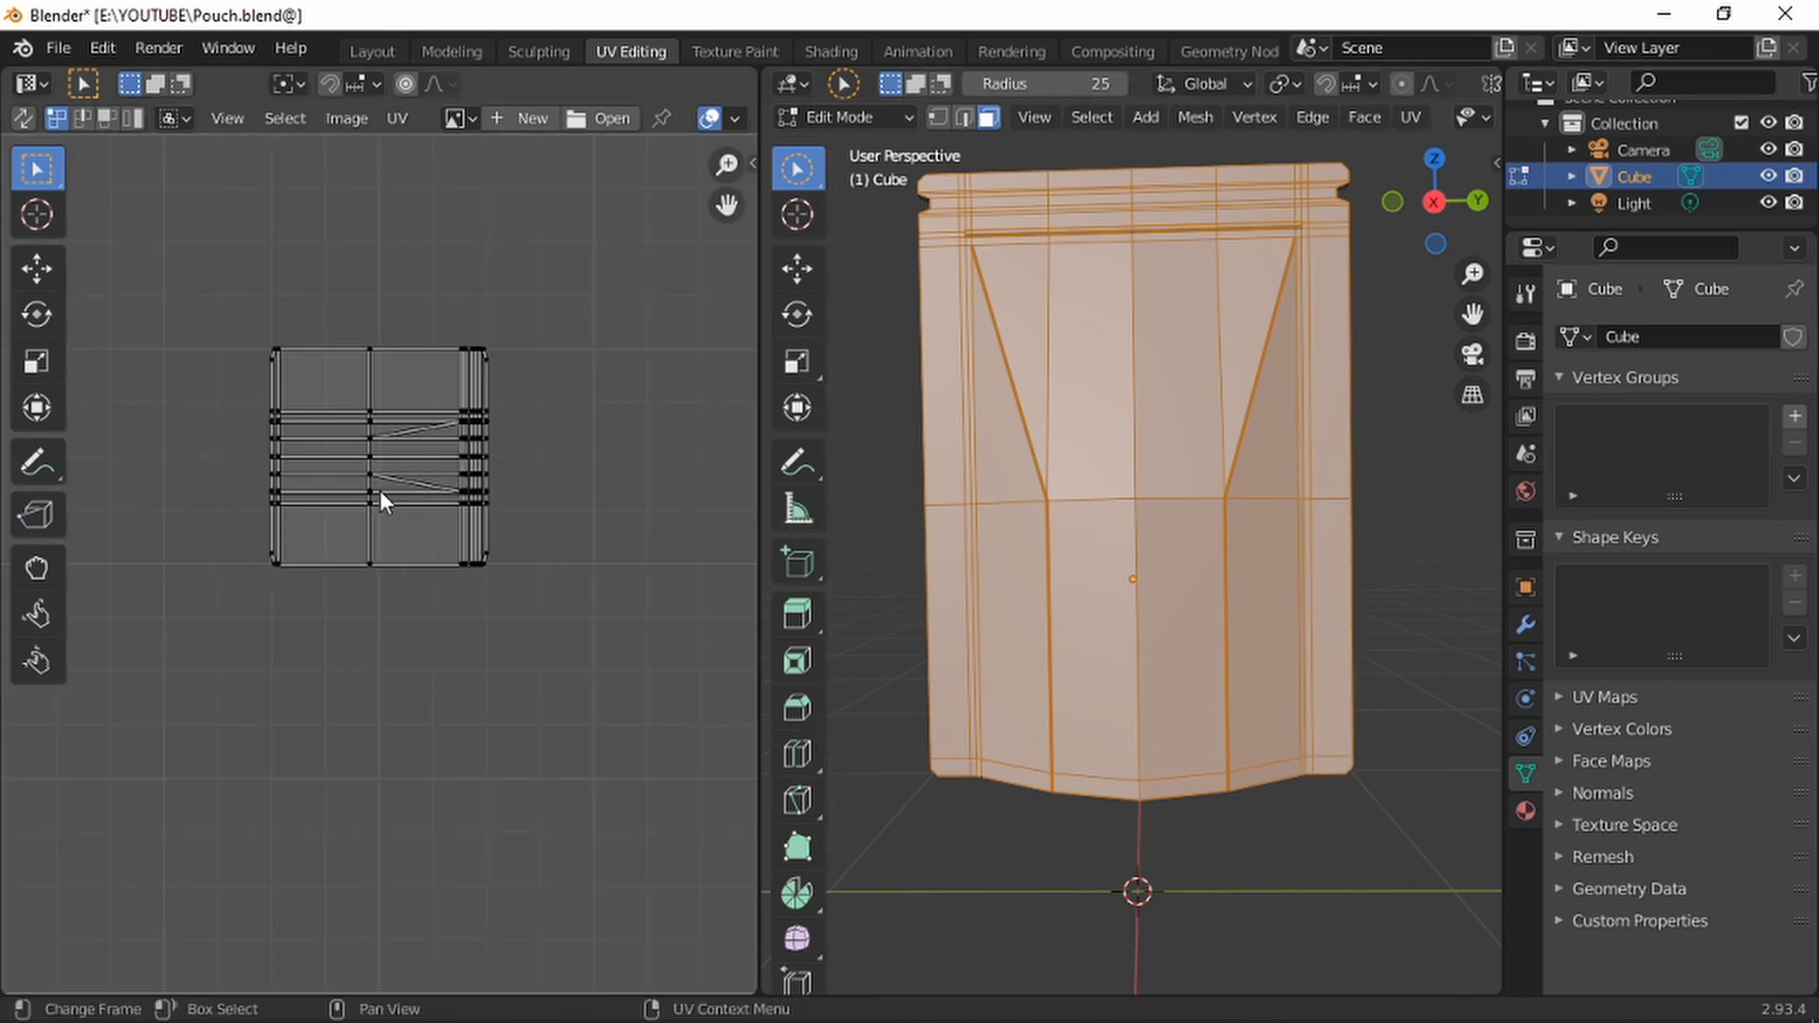
pyautogui.scroll(2, 397, 323)
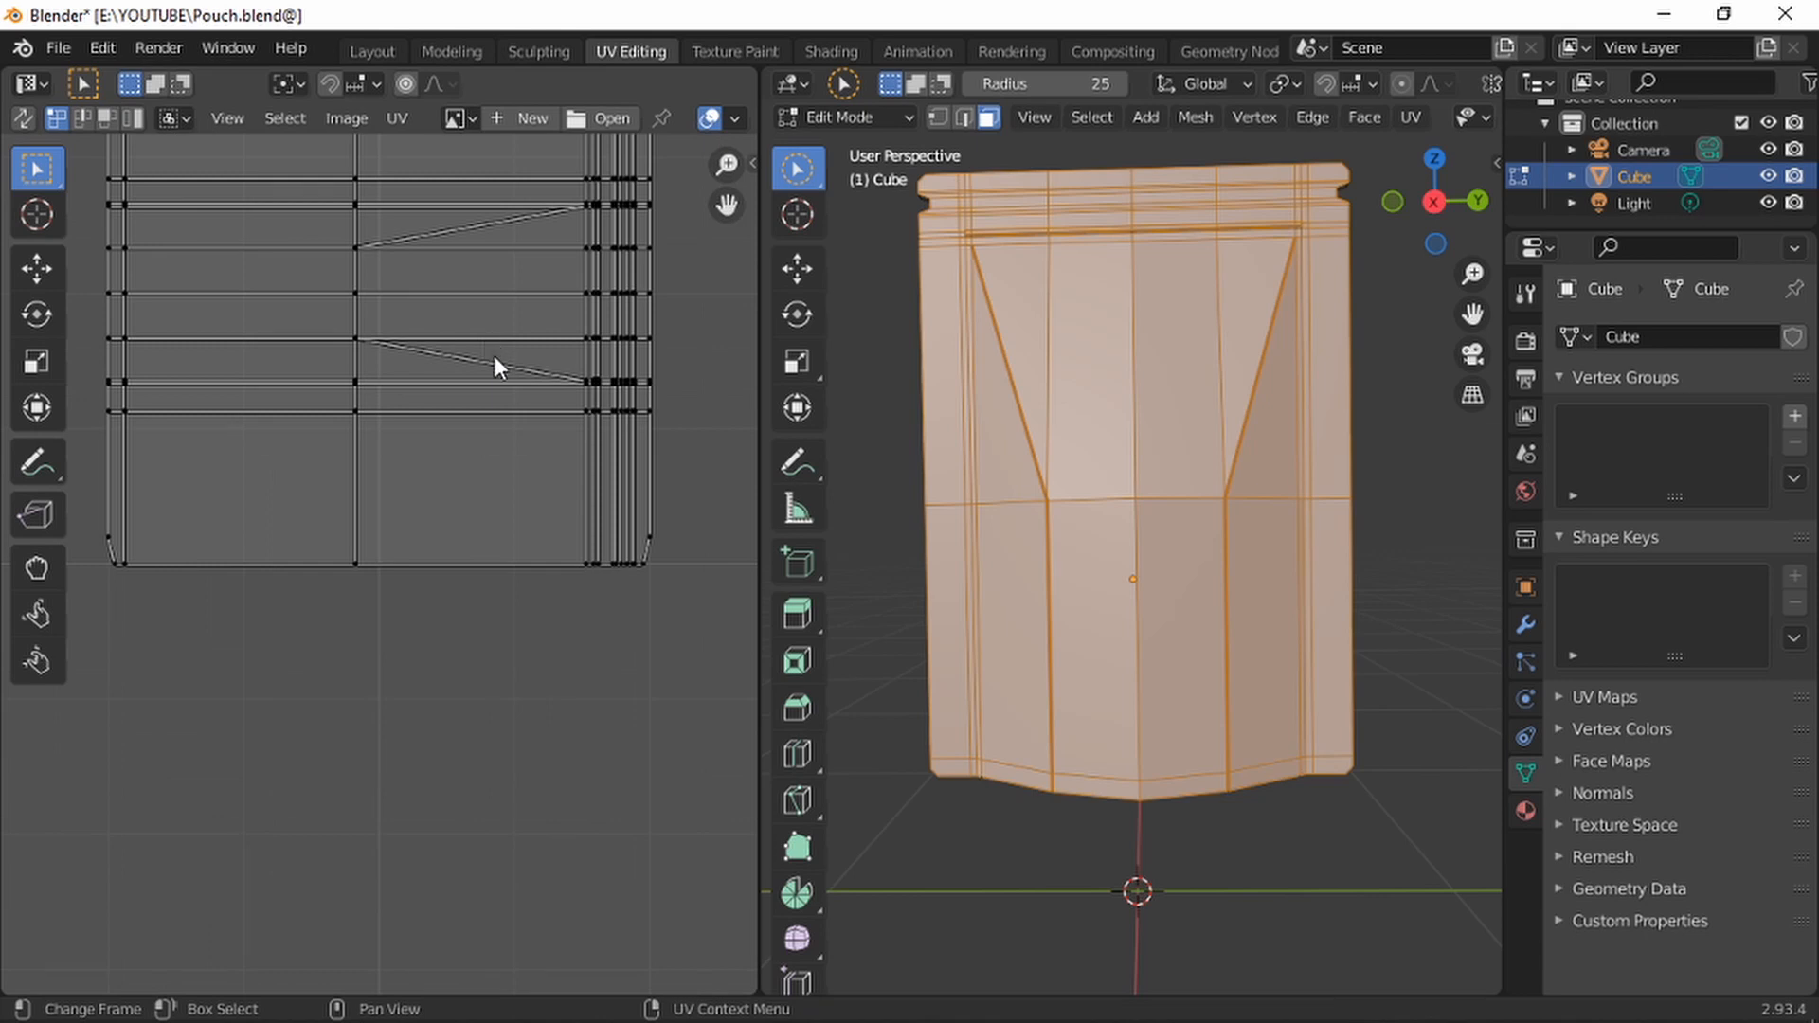
pyautogui.moveTo(493, 355); pyautogui.dragTo(502, 508, button='middle')
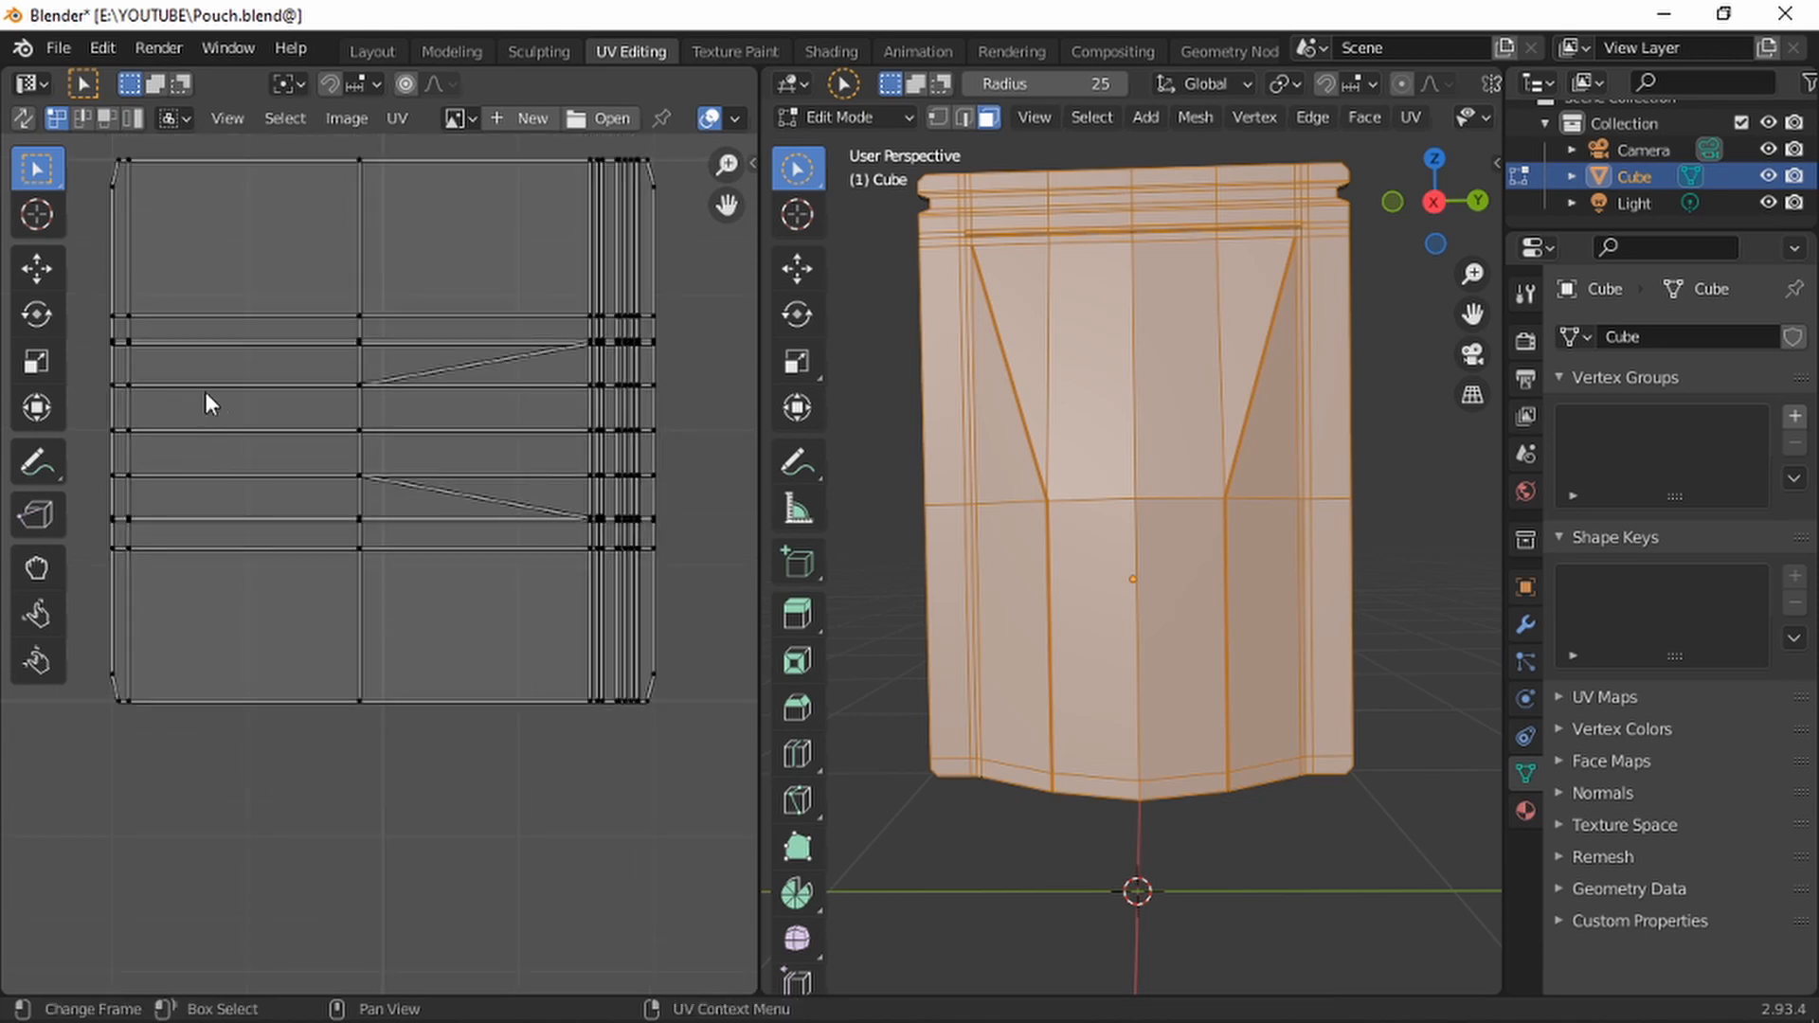
pyautogui.scroll(-2, 202, 417)
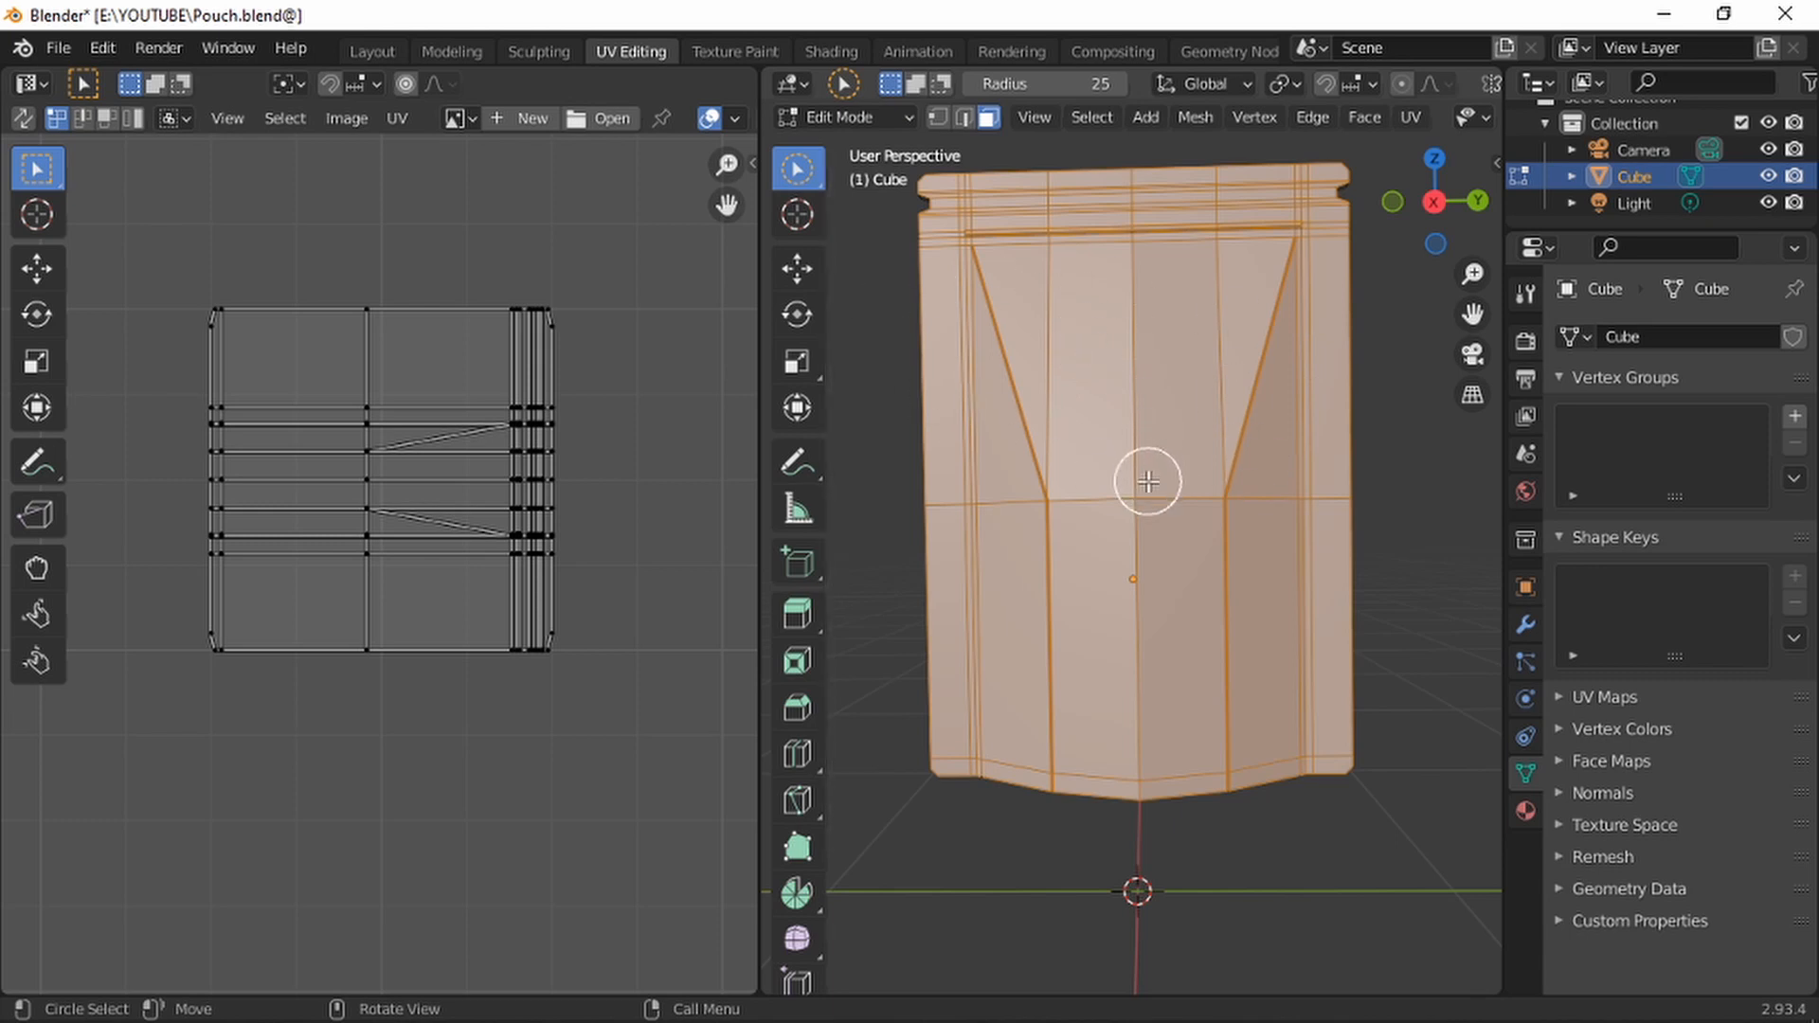
# Select every face of the pouch and bring its complete UV layout into view
pyautogui.press('a')
pyautogui.scroll(-5, 466, 459)
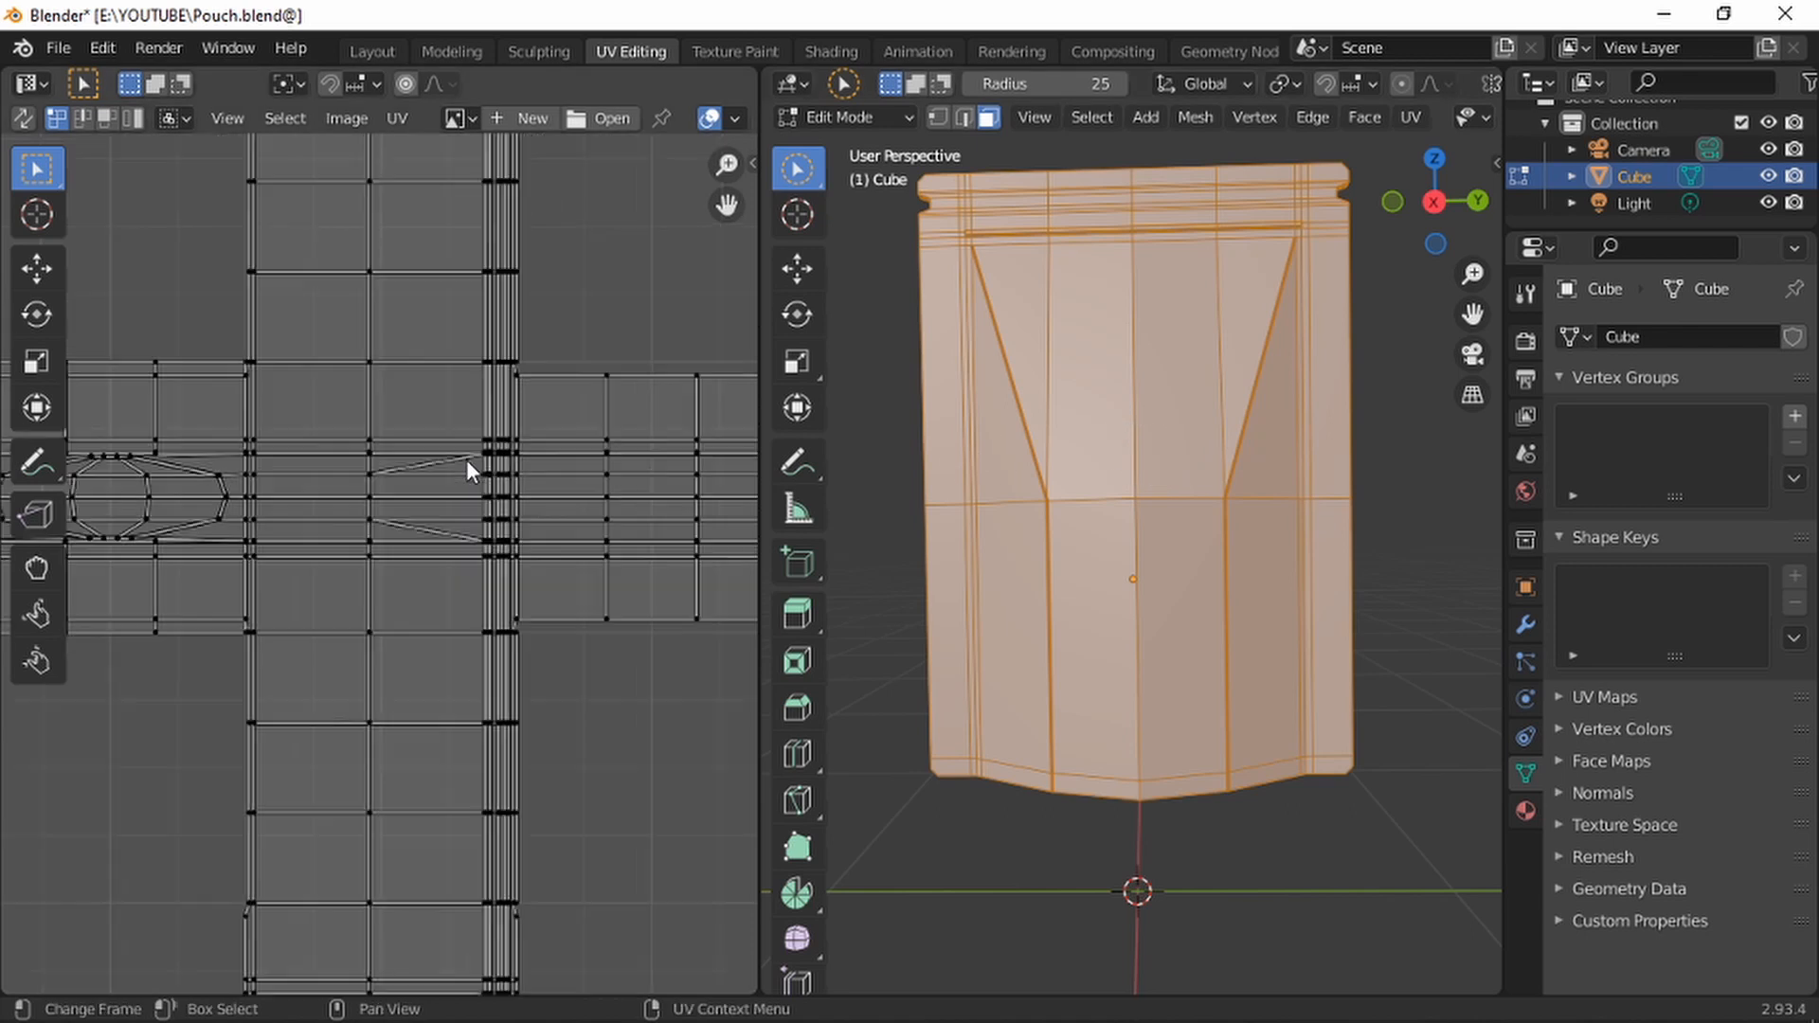
pyautogui.scroll(4, 368, 385)
pyautogui.scroll(1, 392, 547)
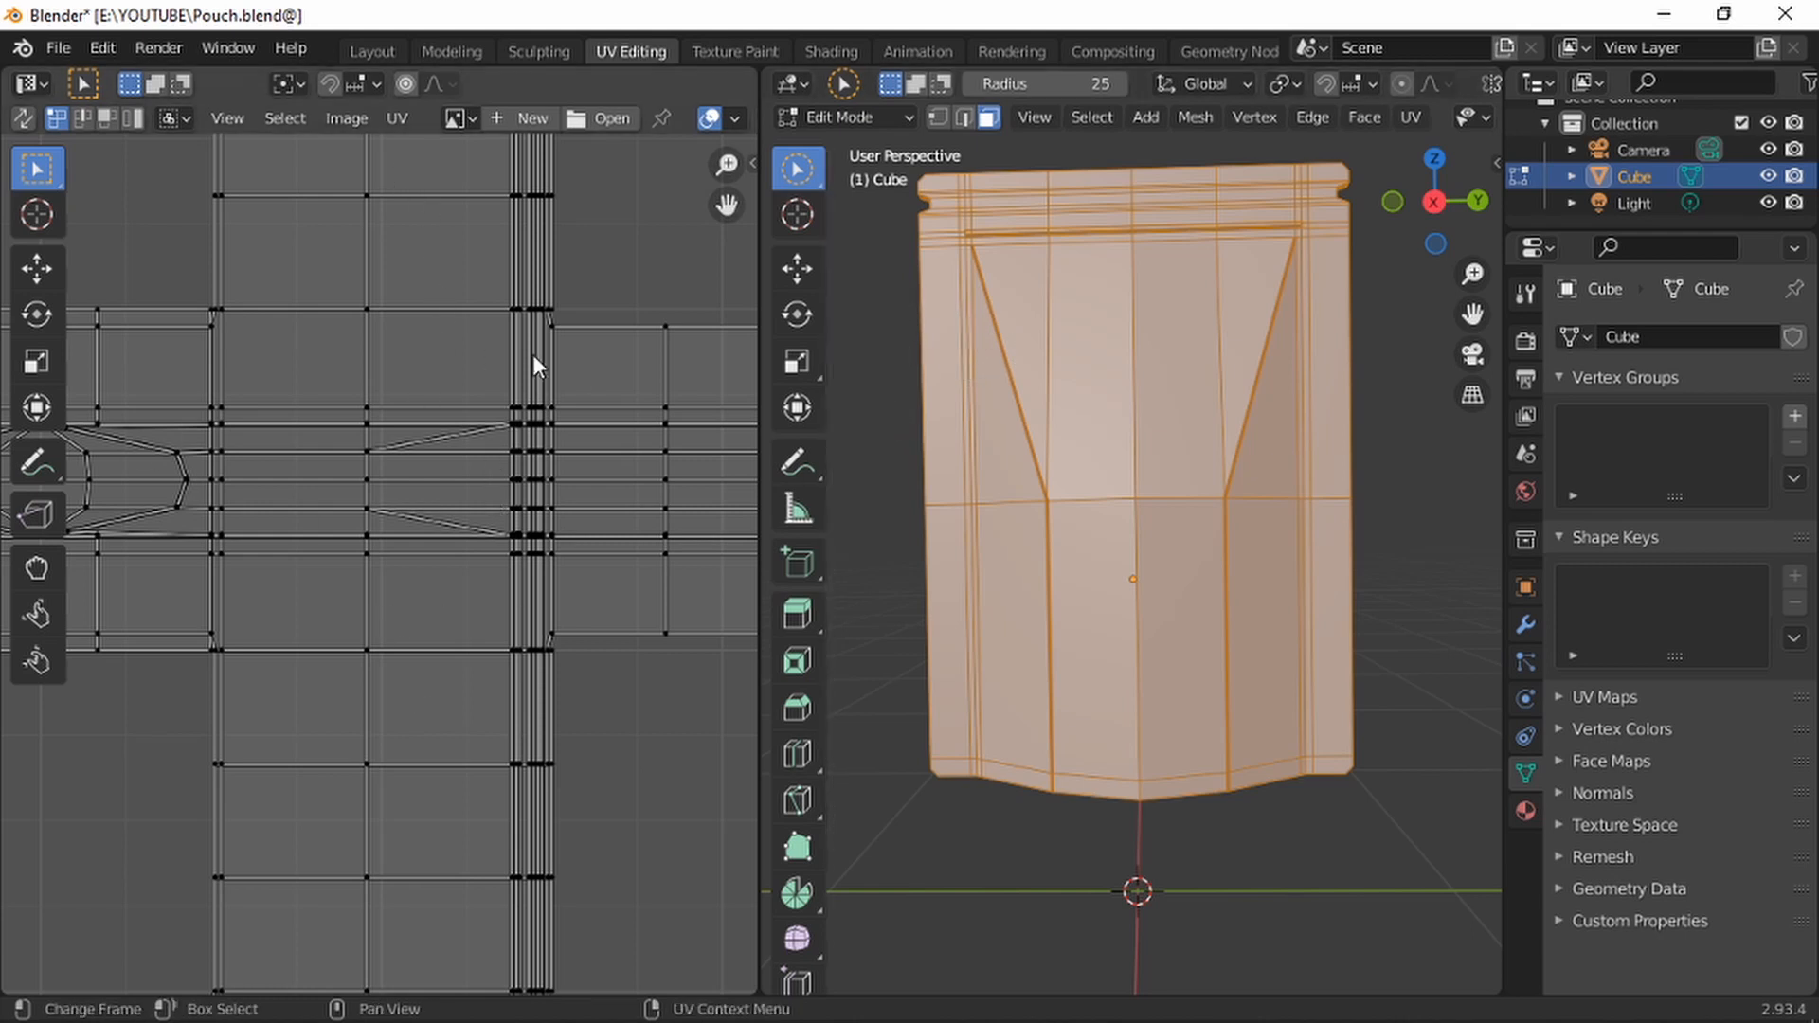
pyautogui.scroll(2, 492, 450)
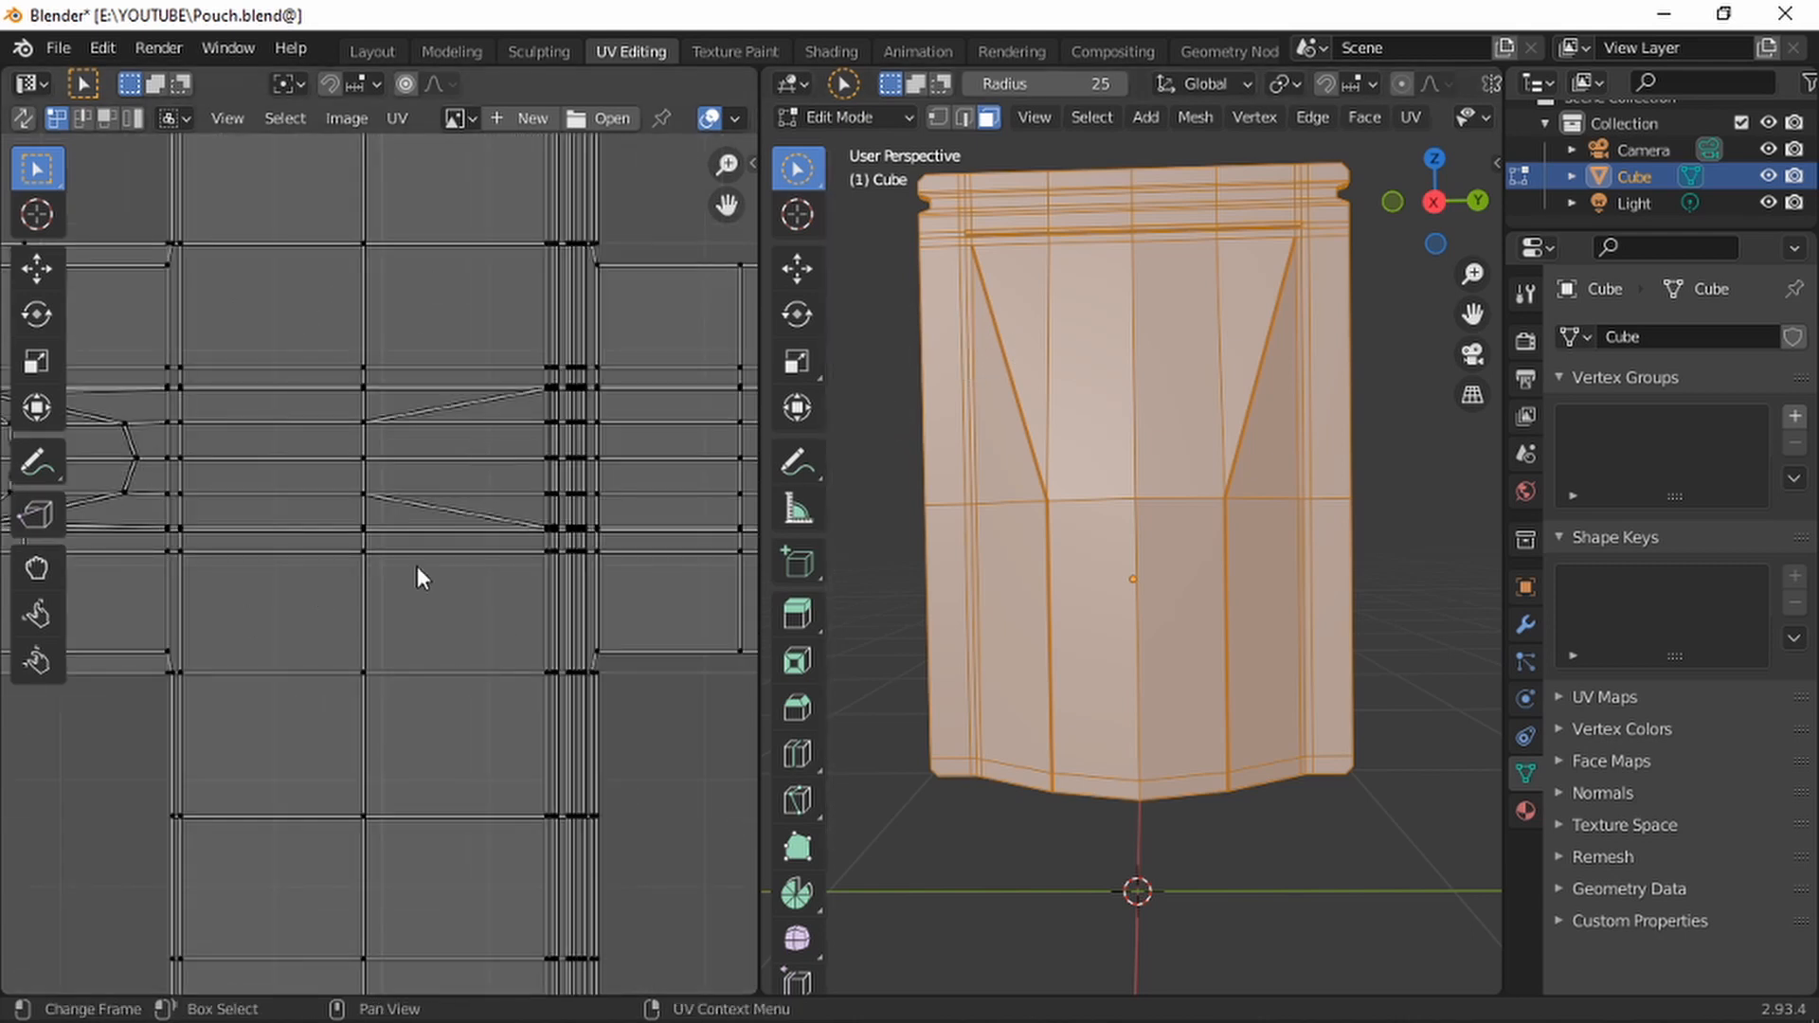
pyautogui.scroll(-3, 455, 428)
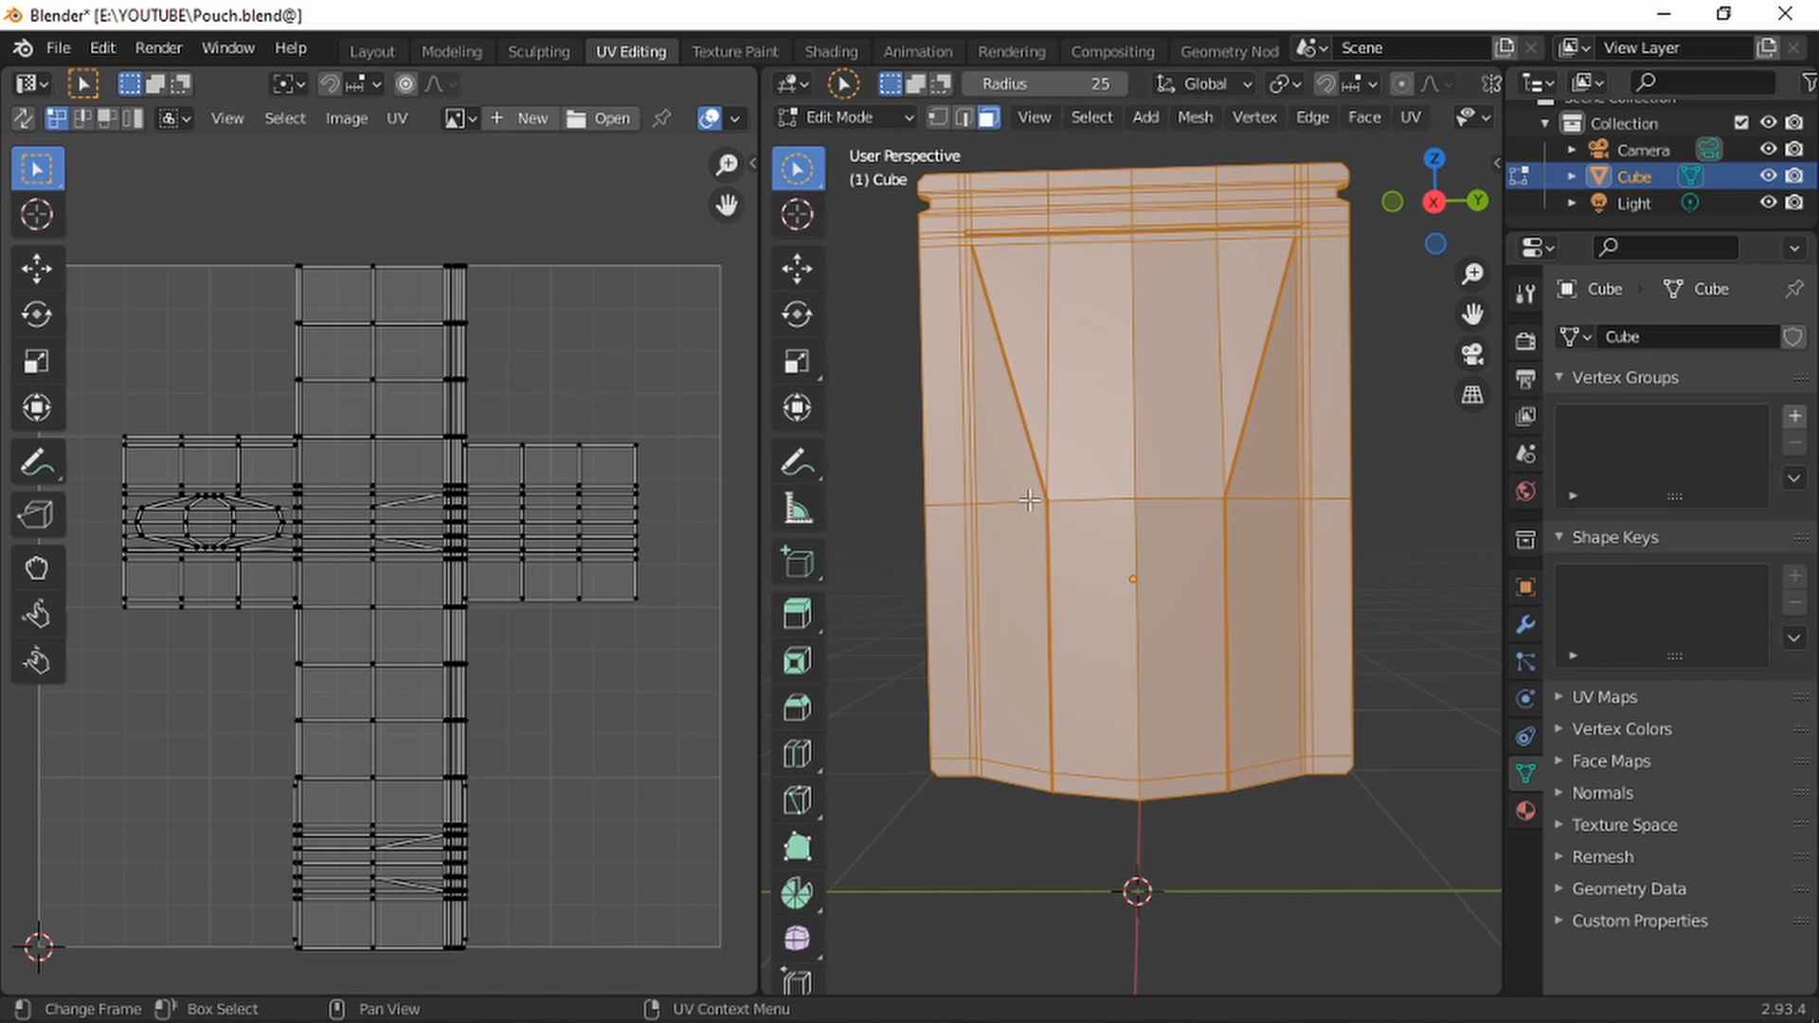
# Start exporting the pouch's UV layout and set the PNG image size to 2500 by 2500
pyautogui.click(408, 121)
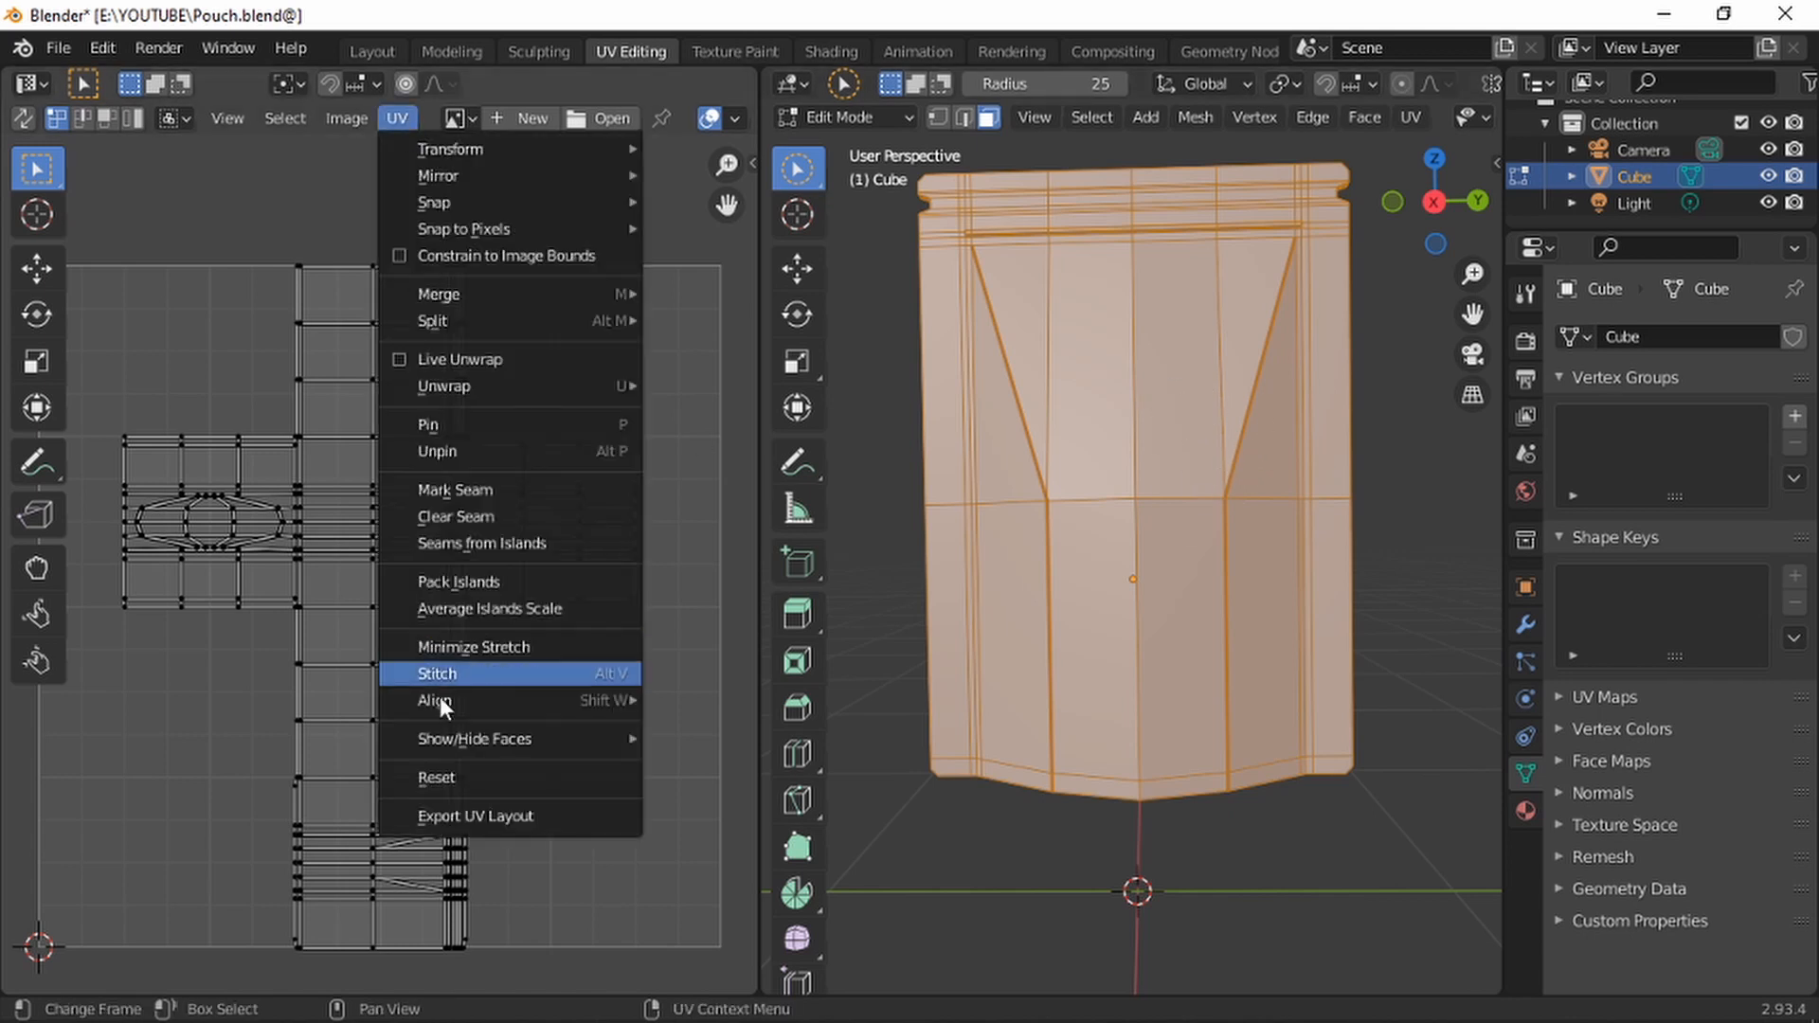
pyautogui.click(485, 815)
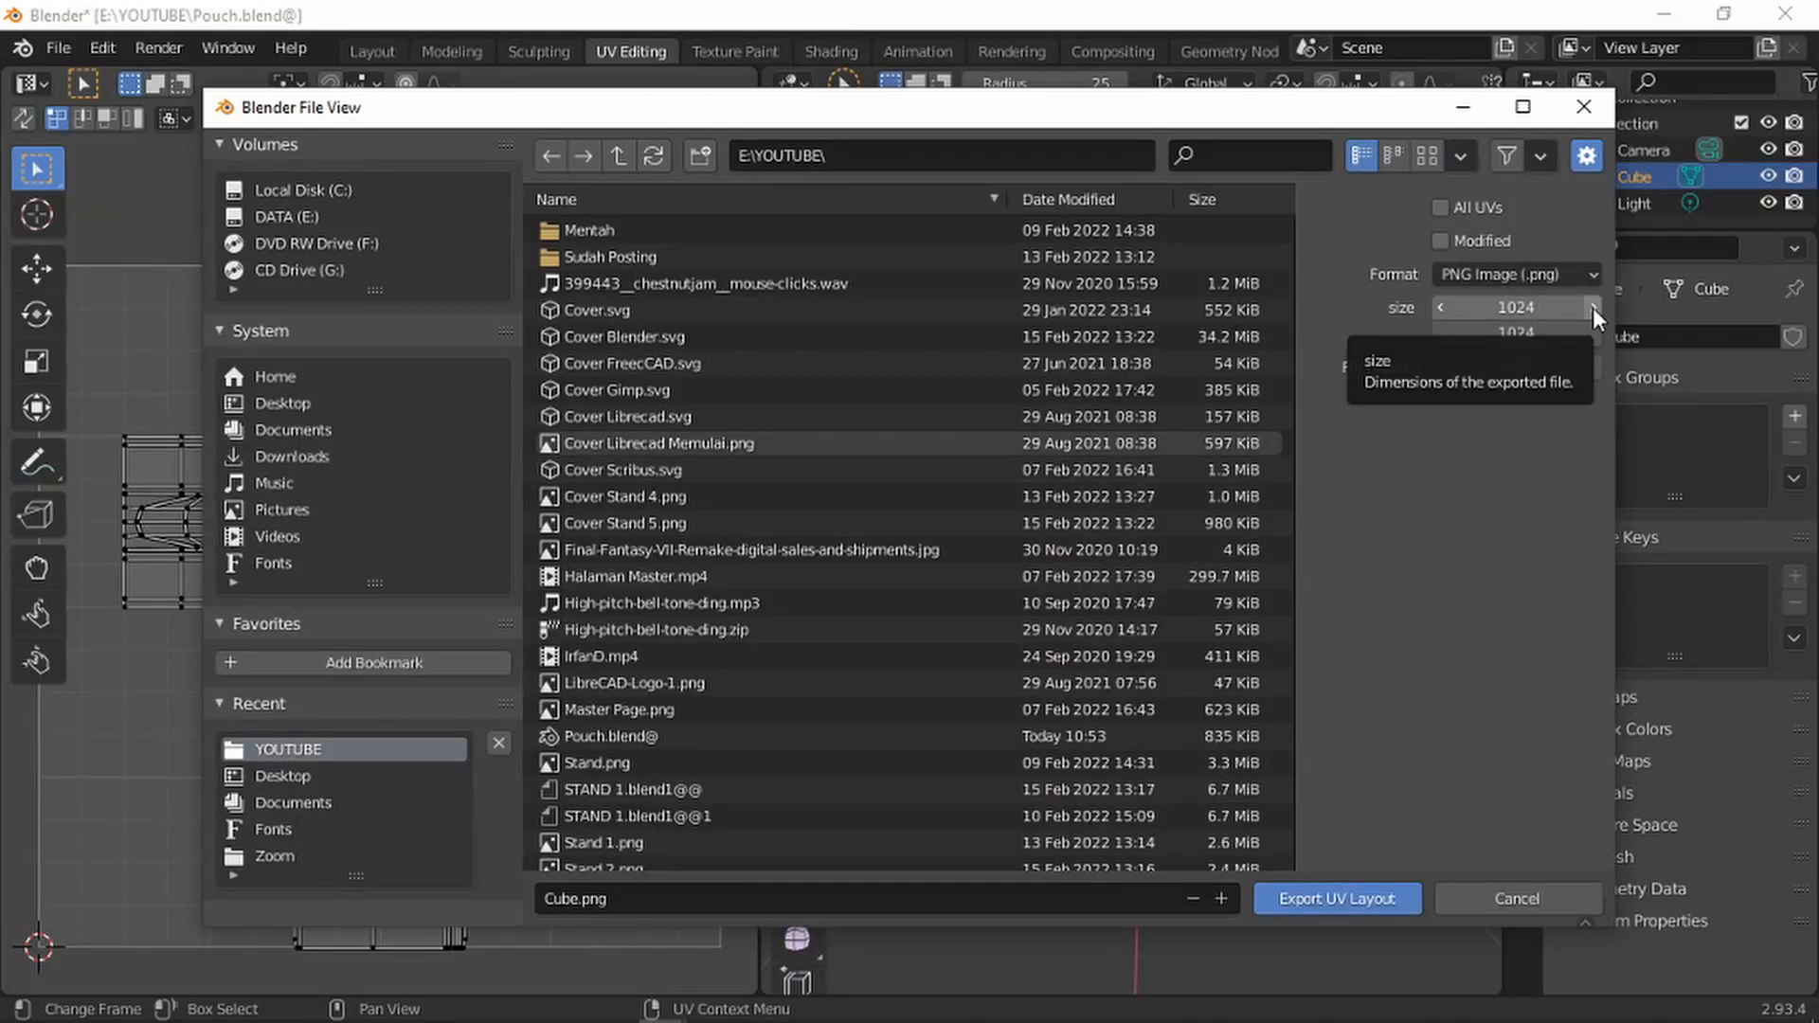
pyautogui.click(1564, 307)
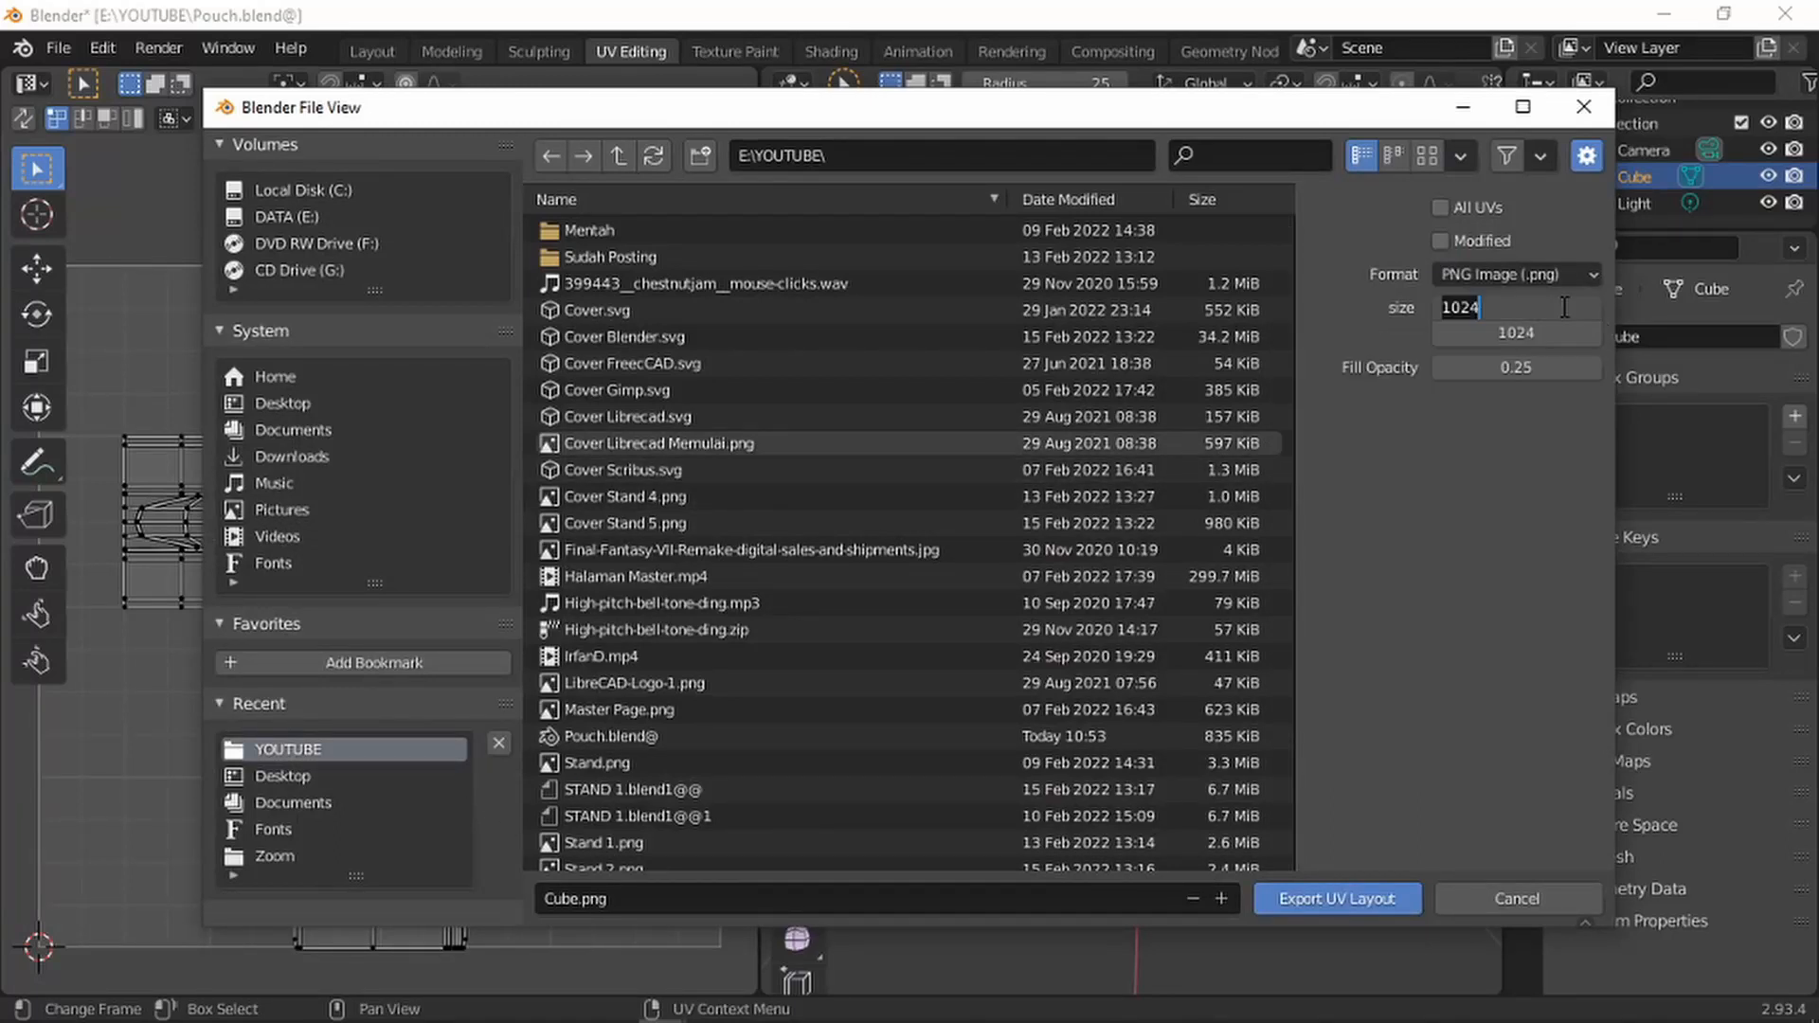
pyautogui.write('2500')
pyautogui.press('Return')
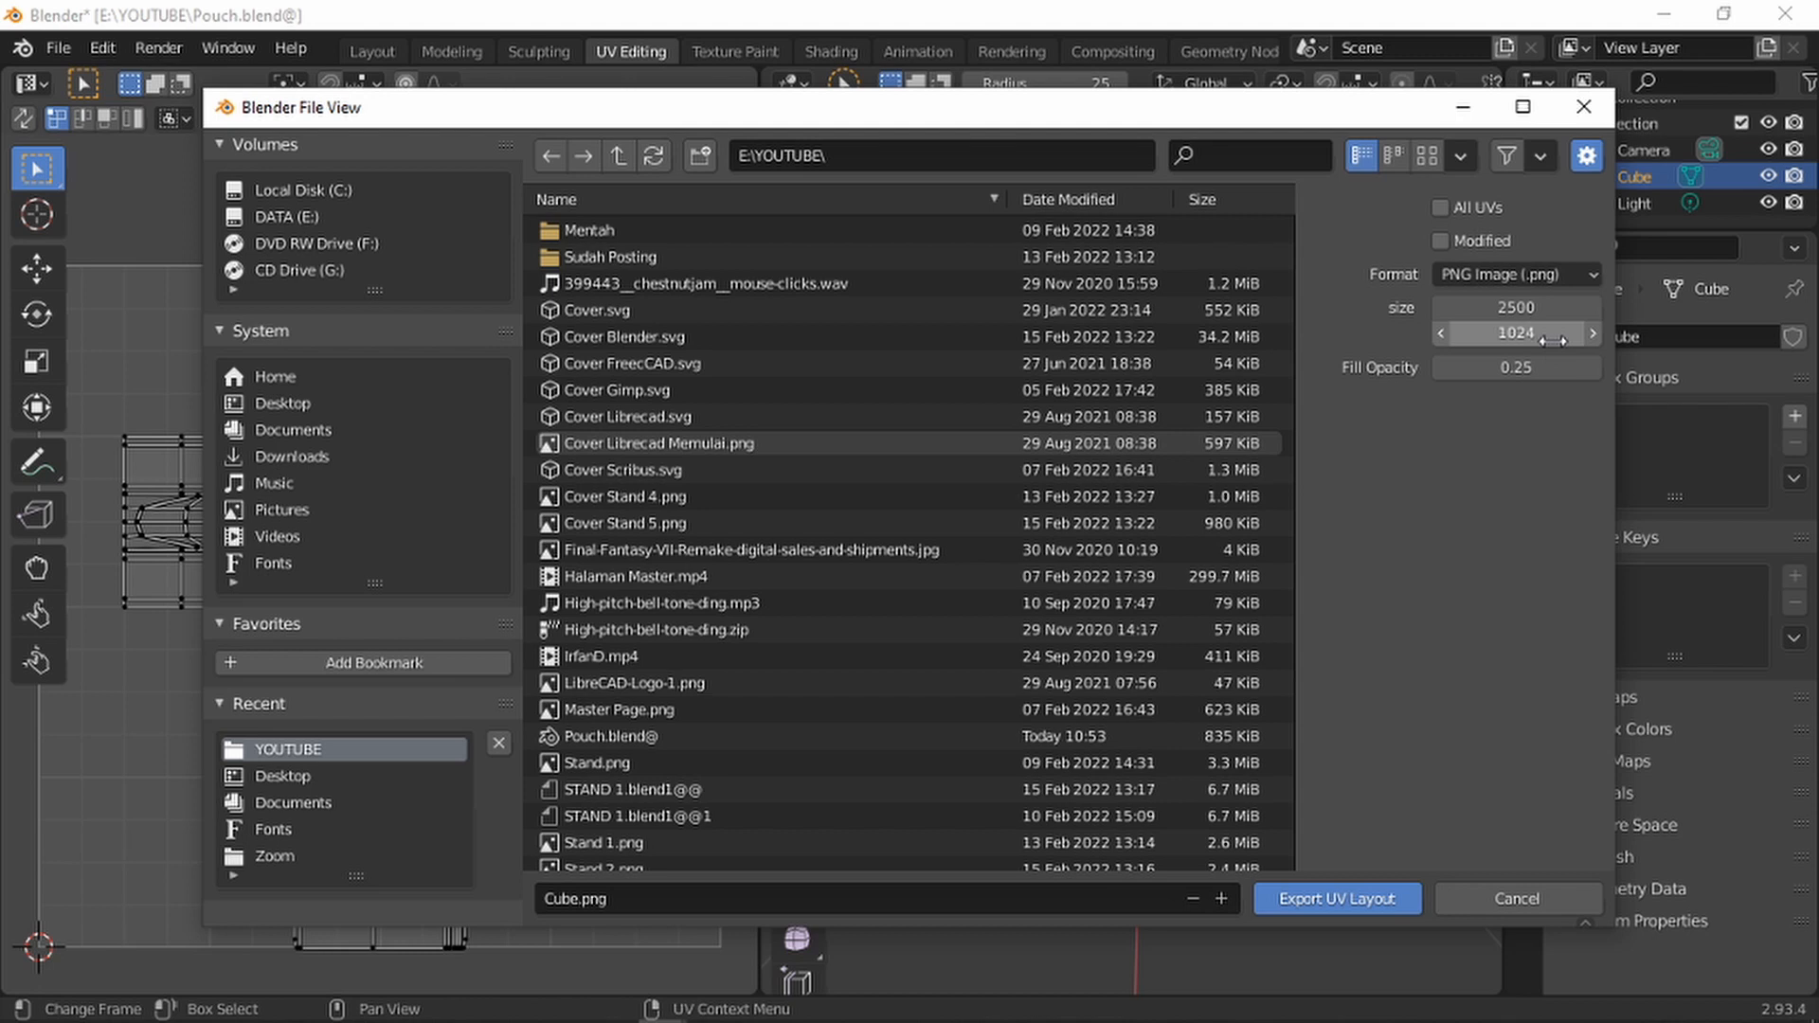
pyautogui.click(1551, 339)
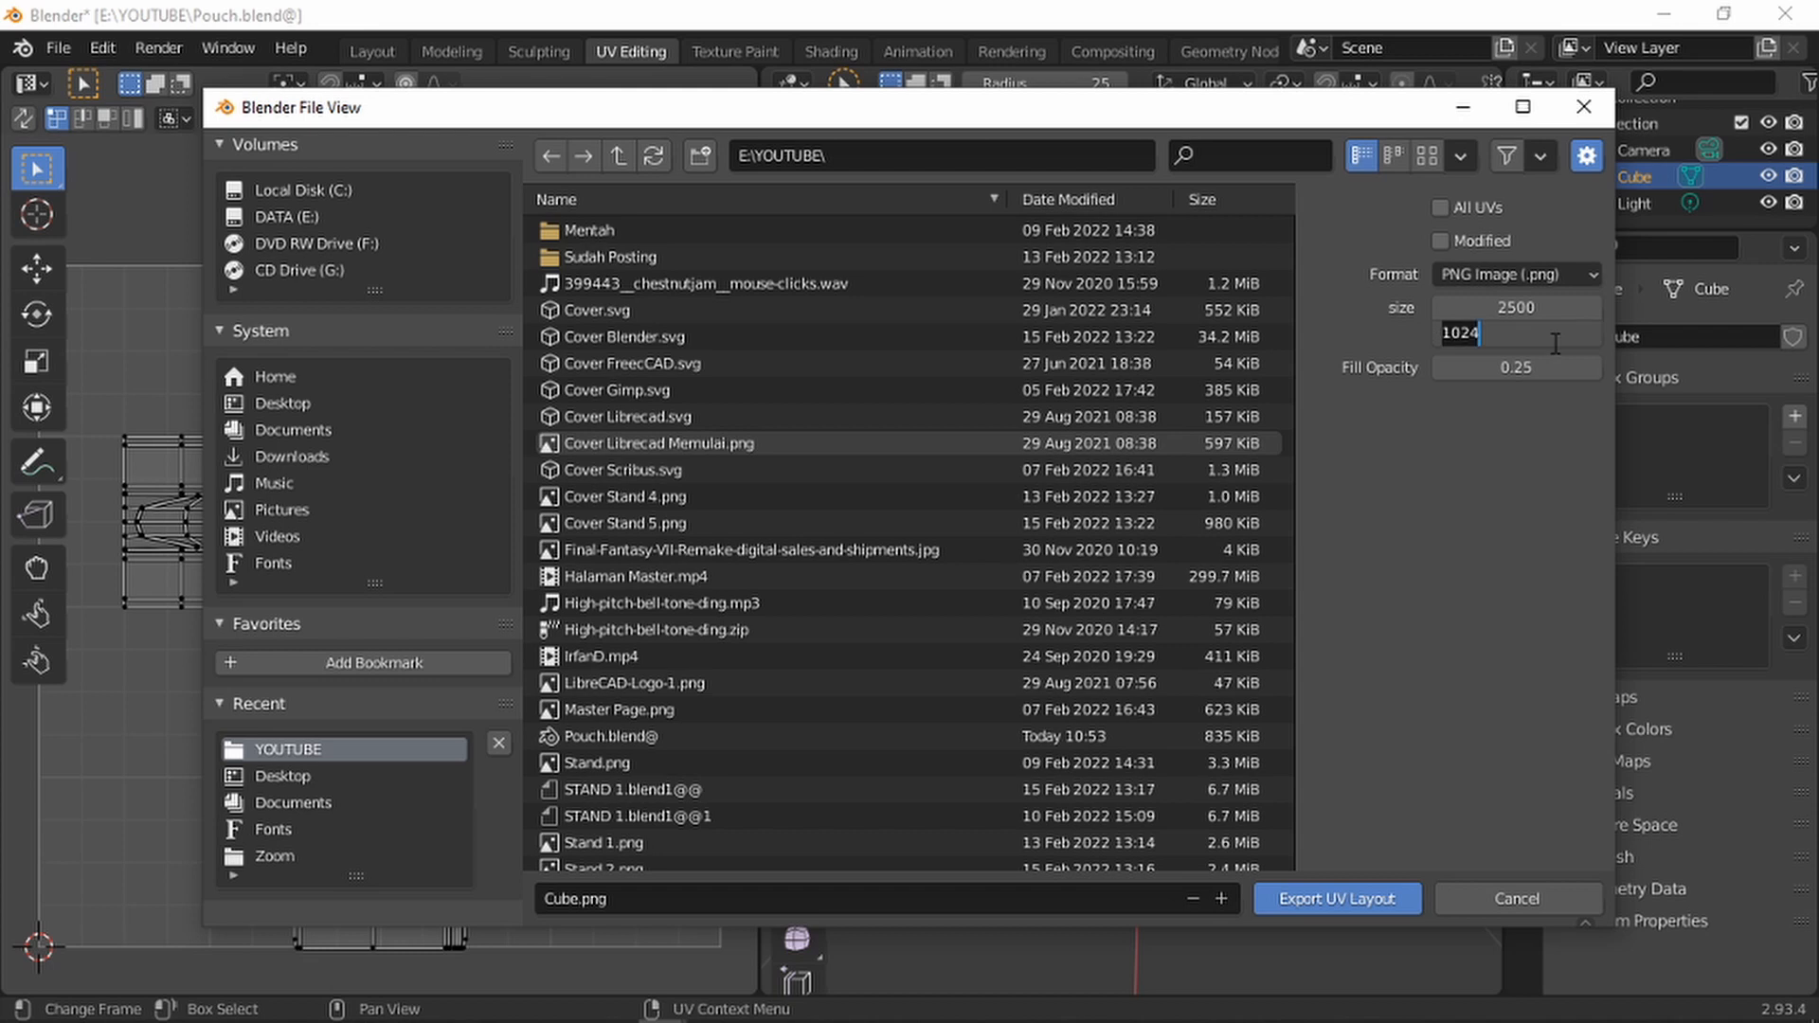
pyautogui.write('2500')
pyautogui.press('Return')
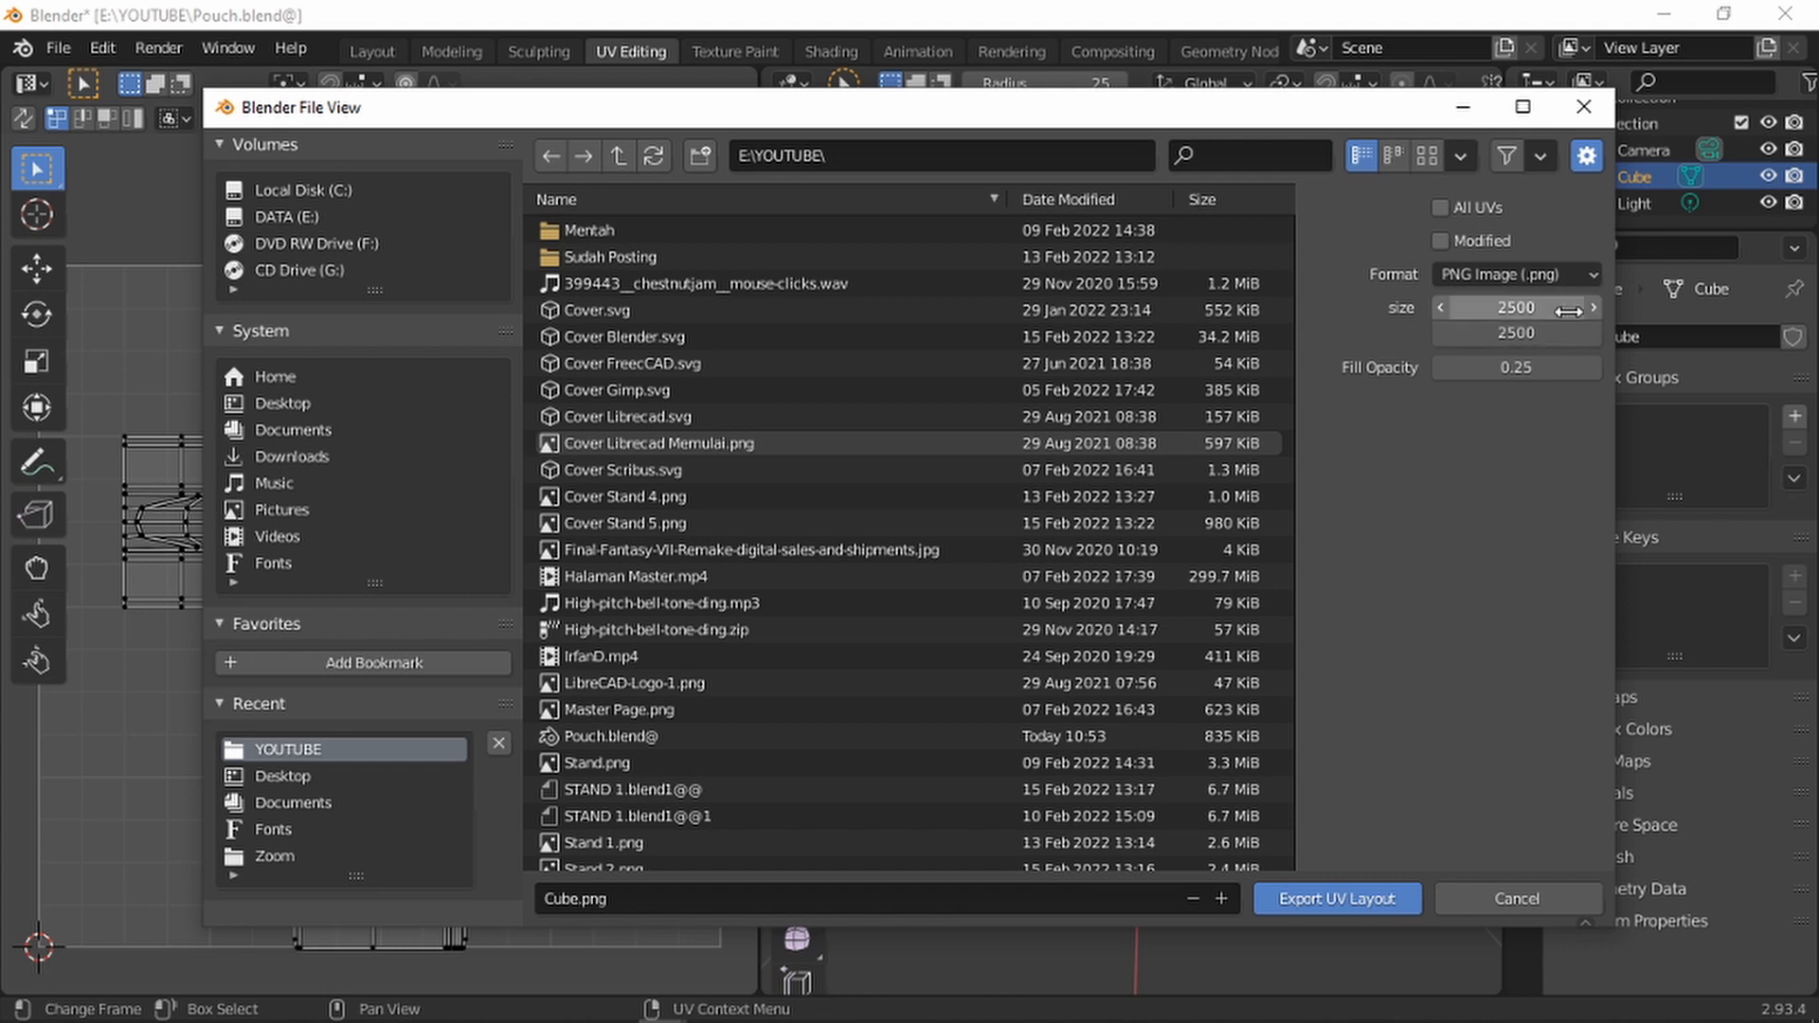
# Set the fill opacity of the exported UV layout to 0.00
pyautogui.click(1442, 368)
pyautogui.click(1442, 367)
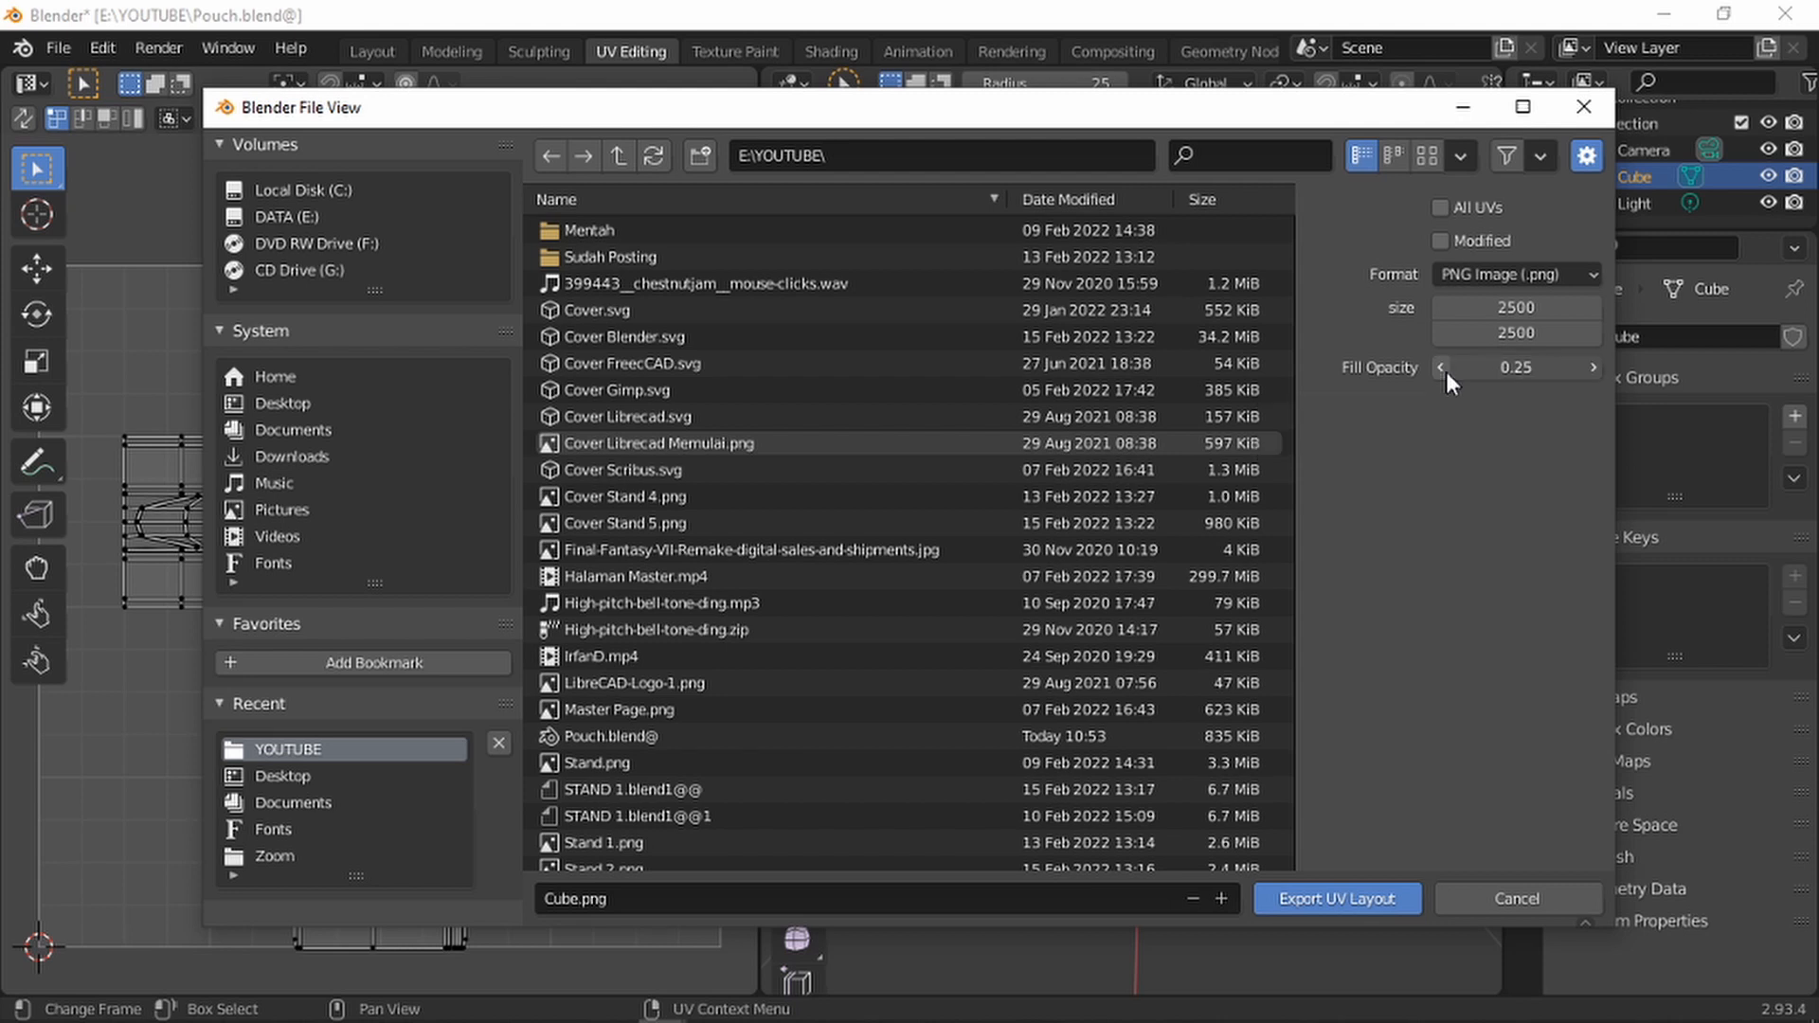
pyautogui.click(1442, 368)
pyautogui.click(1441, 367)
pyautogui.click(1442, 367)
pyautogui.click(1441, 367)
pyautogui.click(1441, 368)
pyautogui.click(1441, 368)
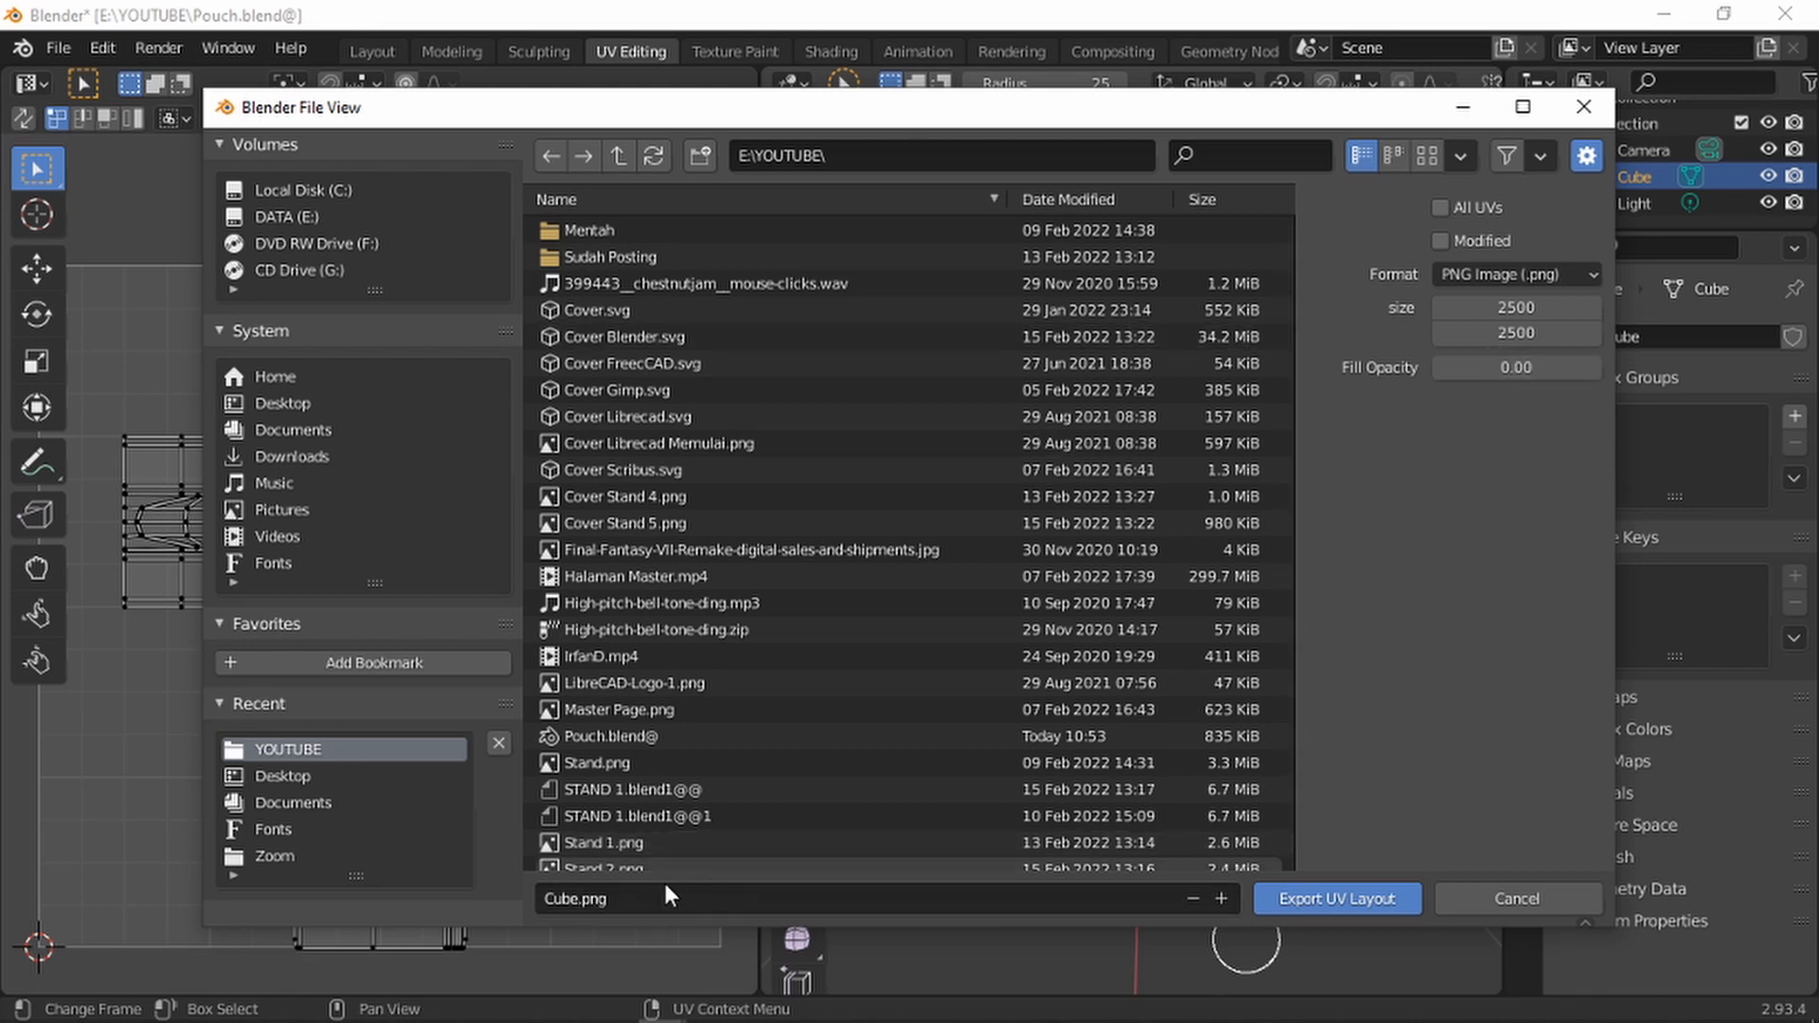
# Name the UV layout image Layout.png and export it to the Desktop folder
pyautogui.click(589, 898)
pyautogui.click(577, 898)
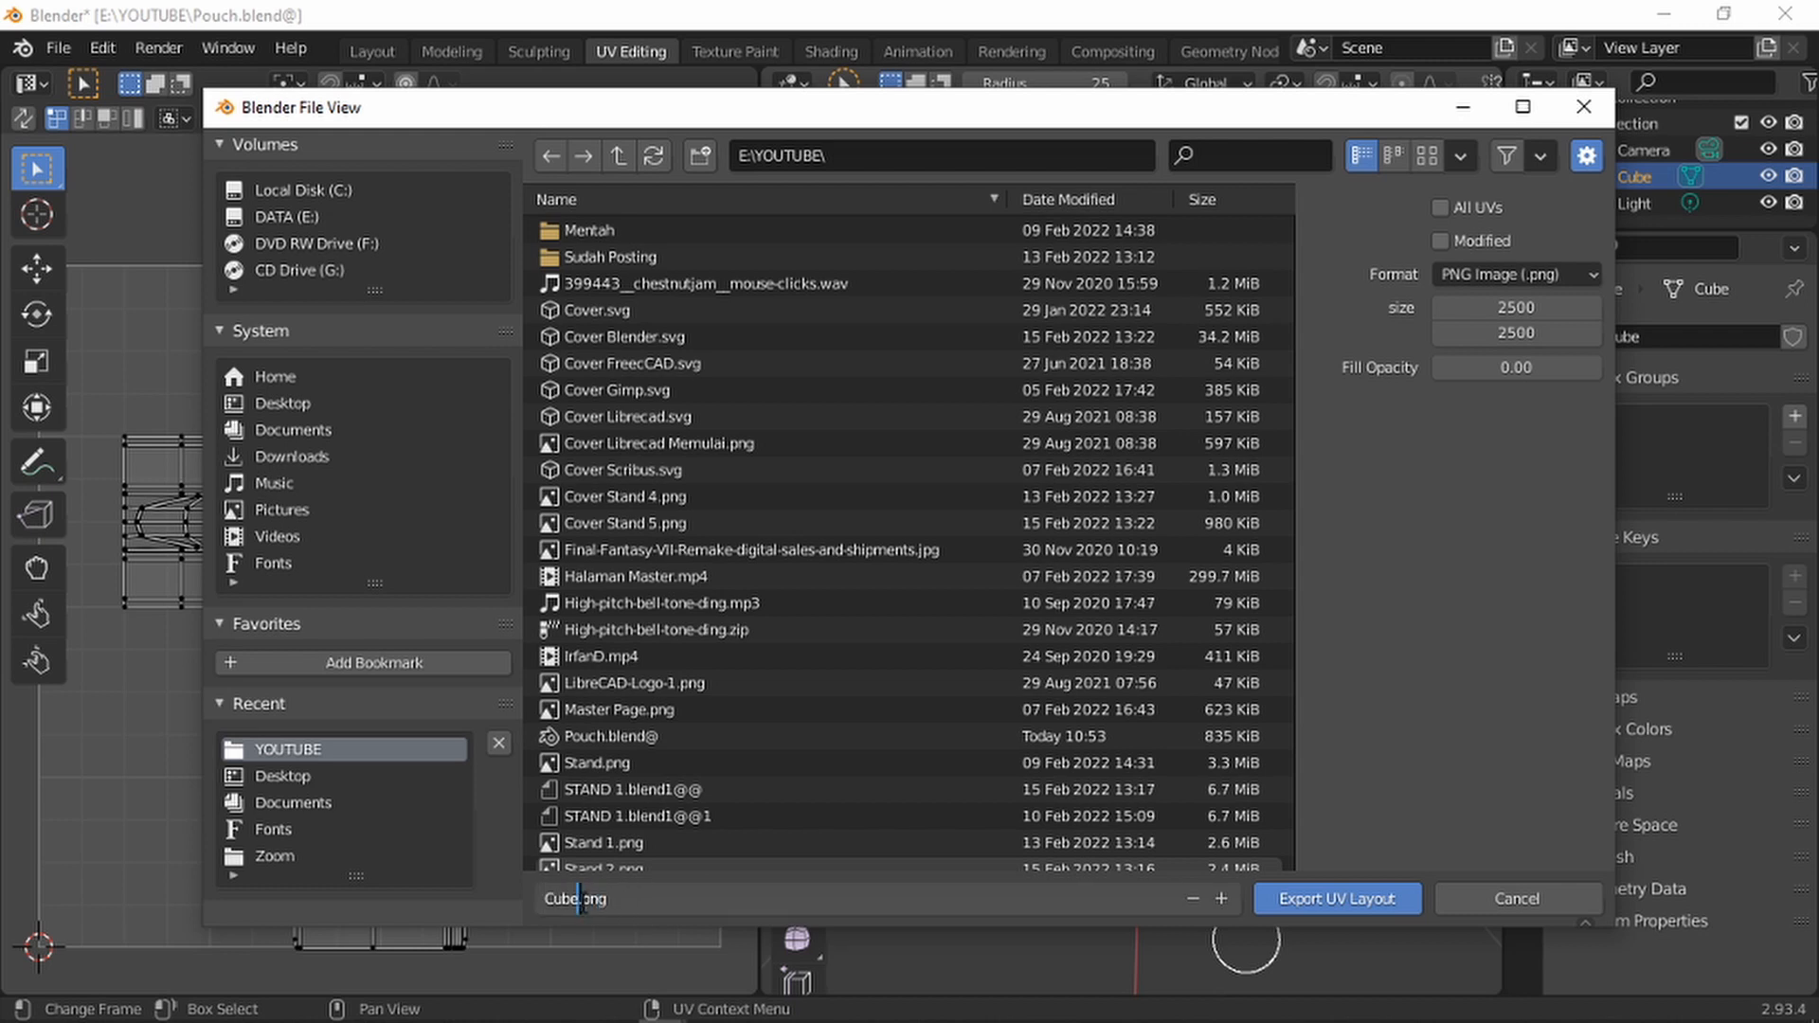
pyautogui.moveTo(582, 900); pyautogui.dragTo(536, 886)
pyautogui.write('Ke')
pyautogui.press('BackSpace')
pyautogui.press('BackSpace')
pyautogui.write('Layout')
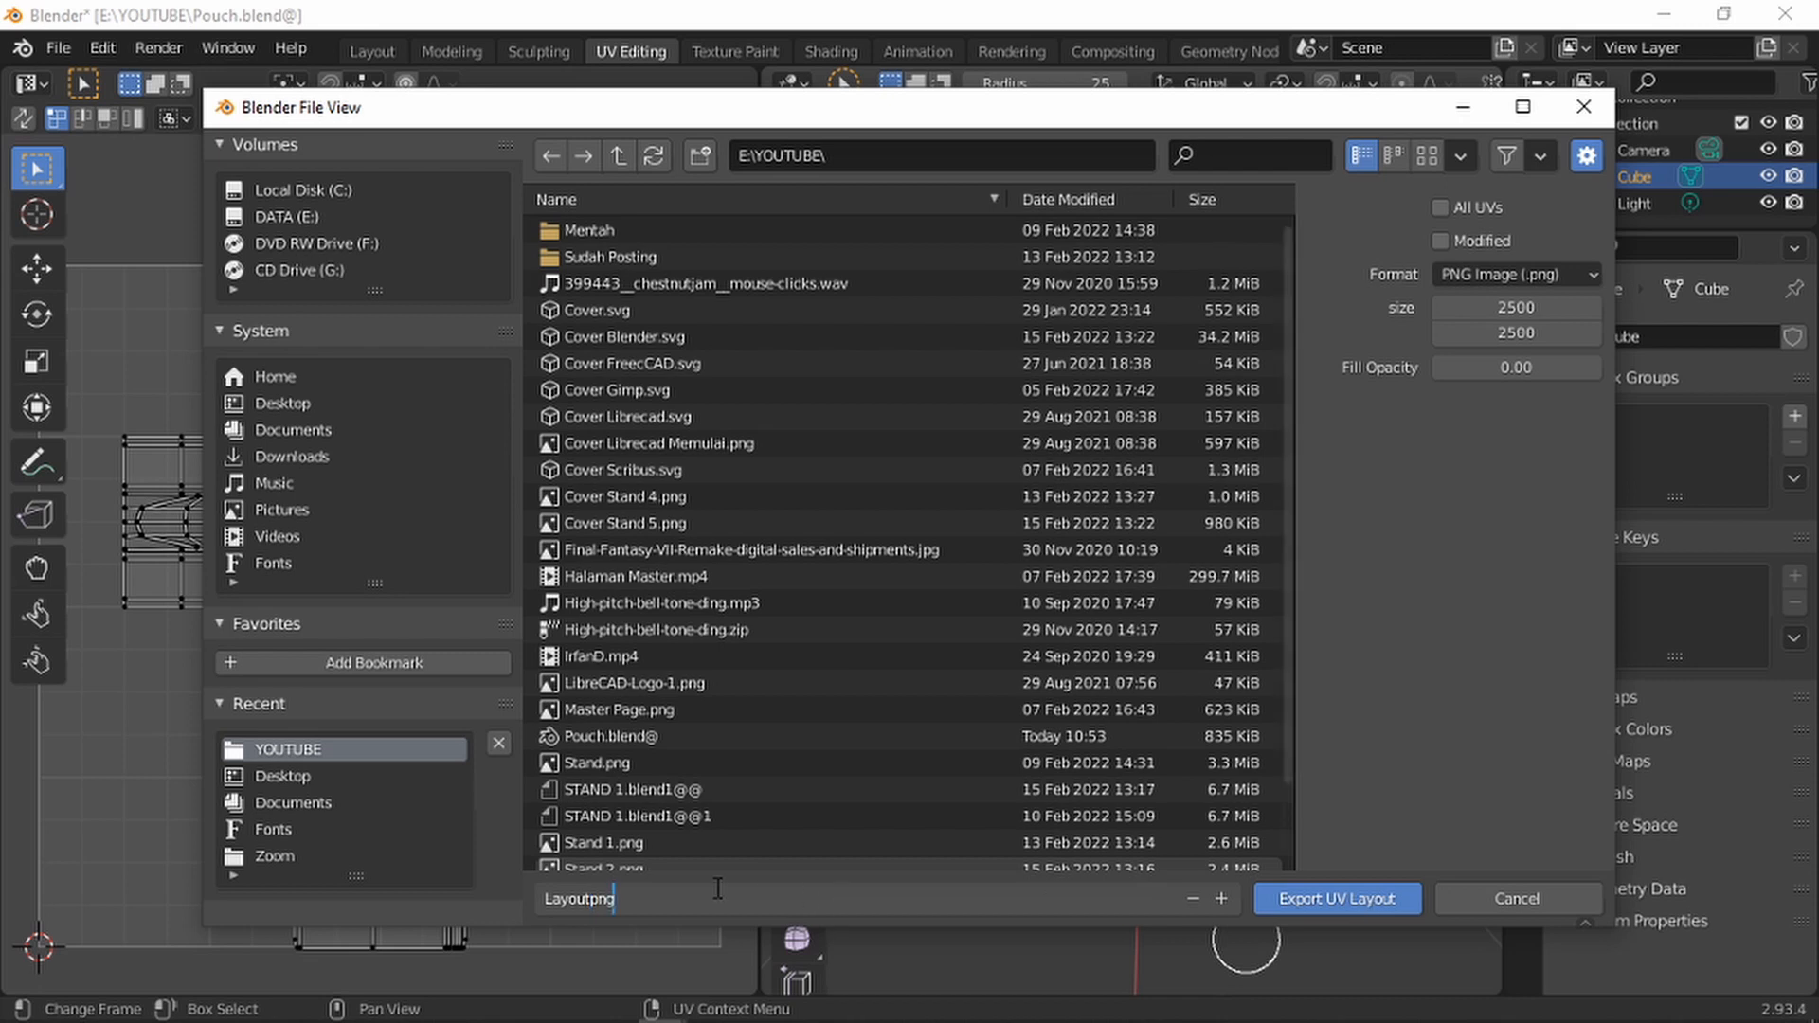
pyautogui.click(590, 899)
pyautogui.write('.')
pyautogui.click(303, 405)
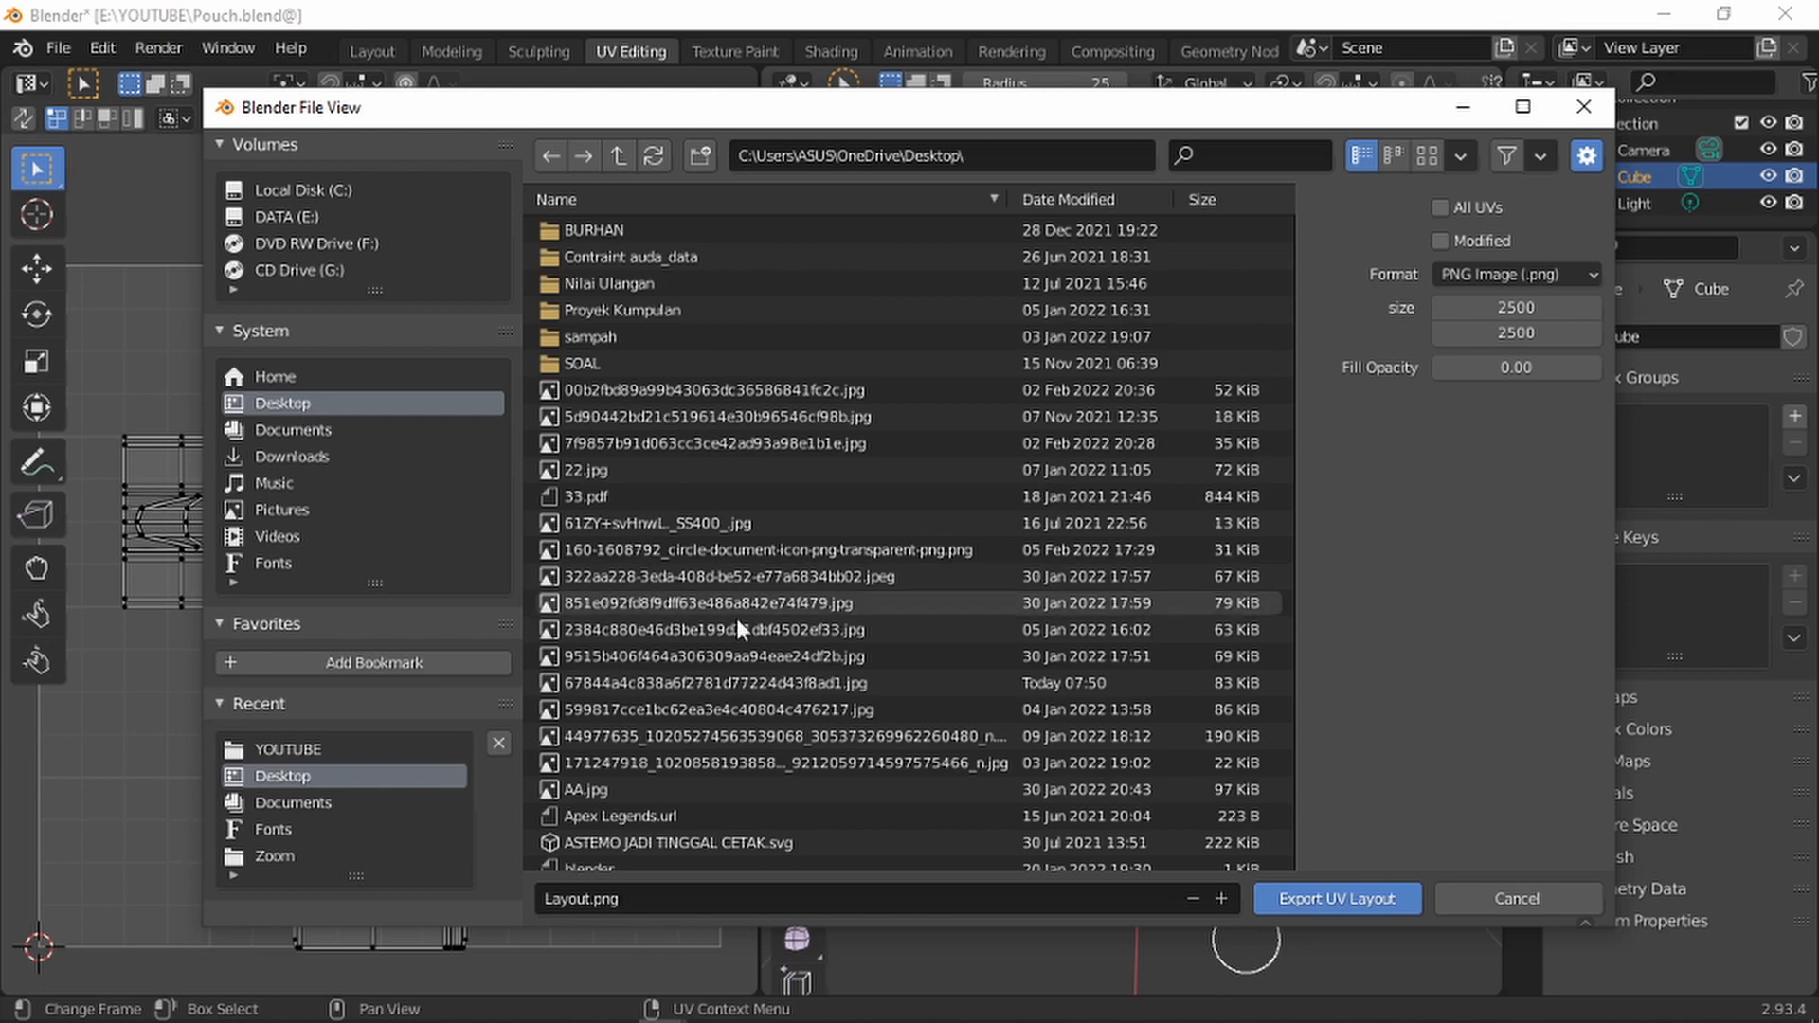
pyautogui.click(1366, 900)
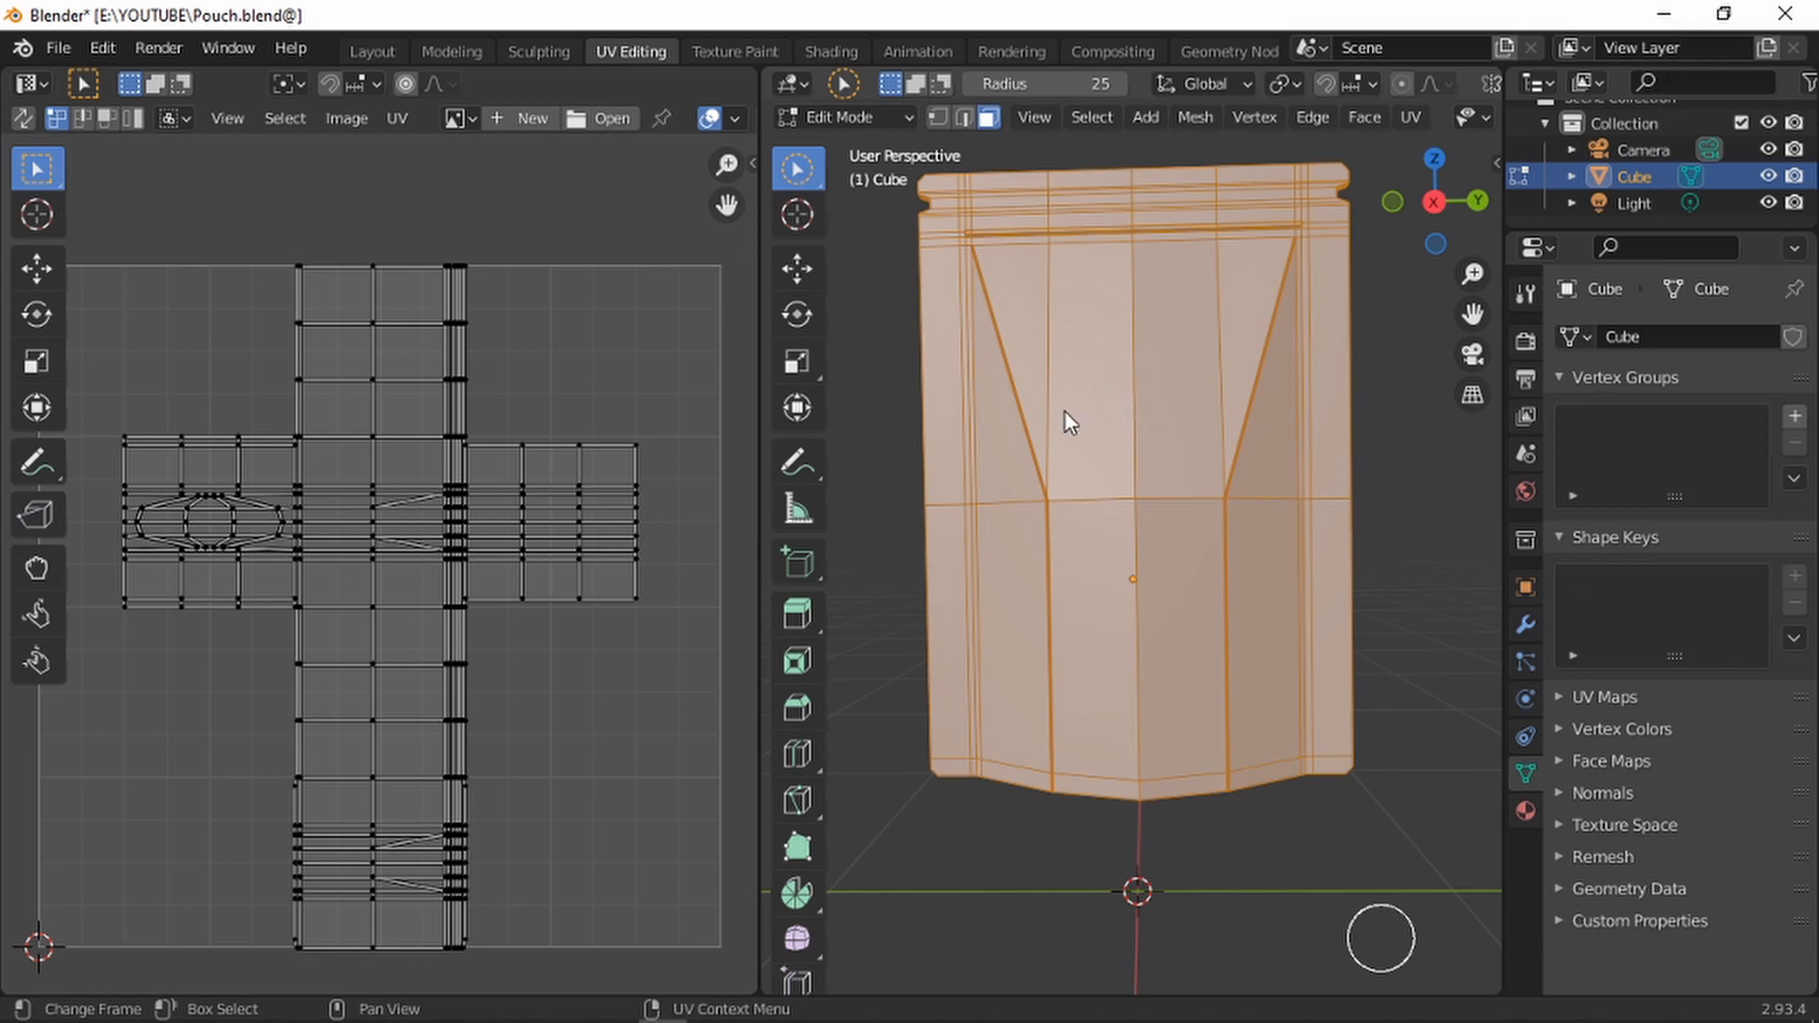
# Switch to the Calming tea.svg document in Inkscape and import the desktop's Layout PNG, embedded with its DPI taken from the file
pyautogui.click(1664, 16)
pyautogui.click(1659, 14)
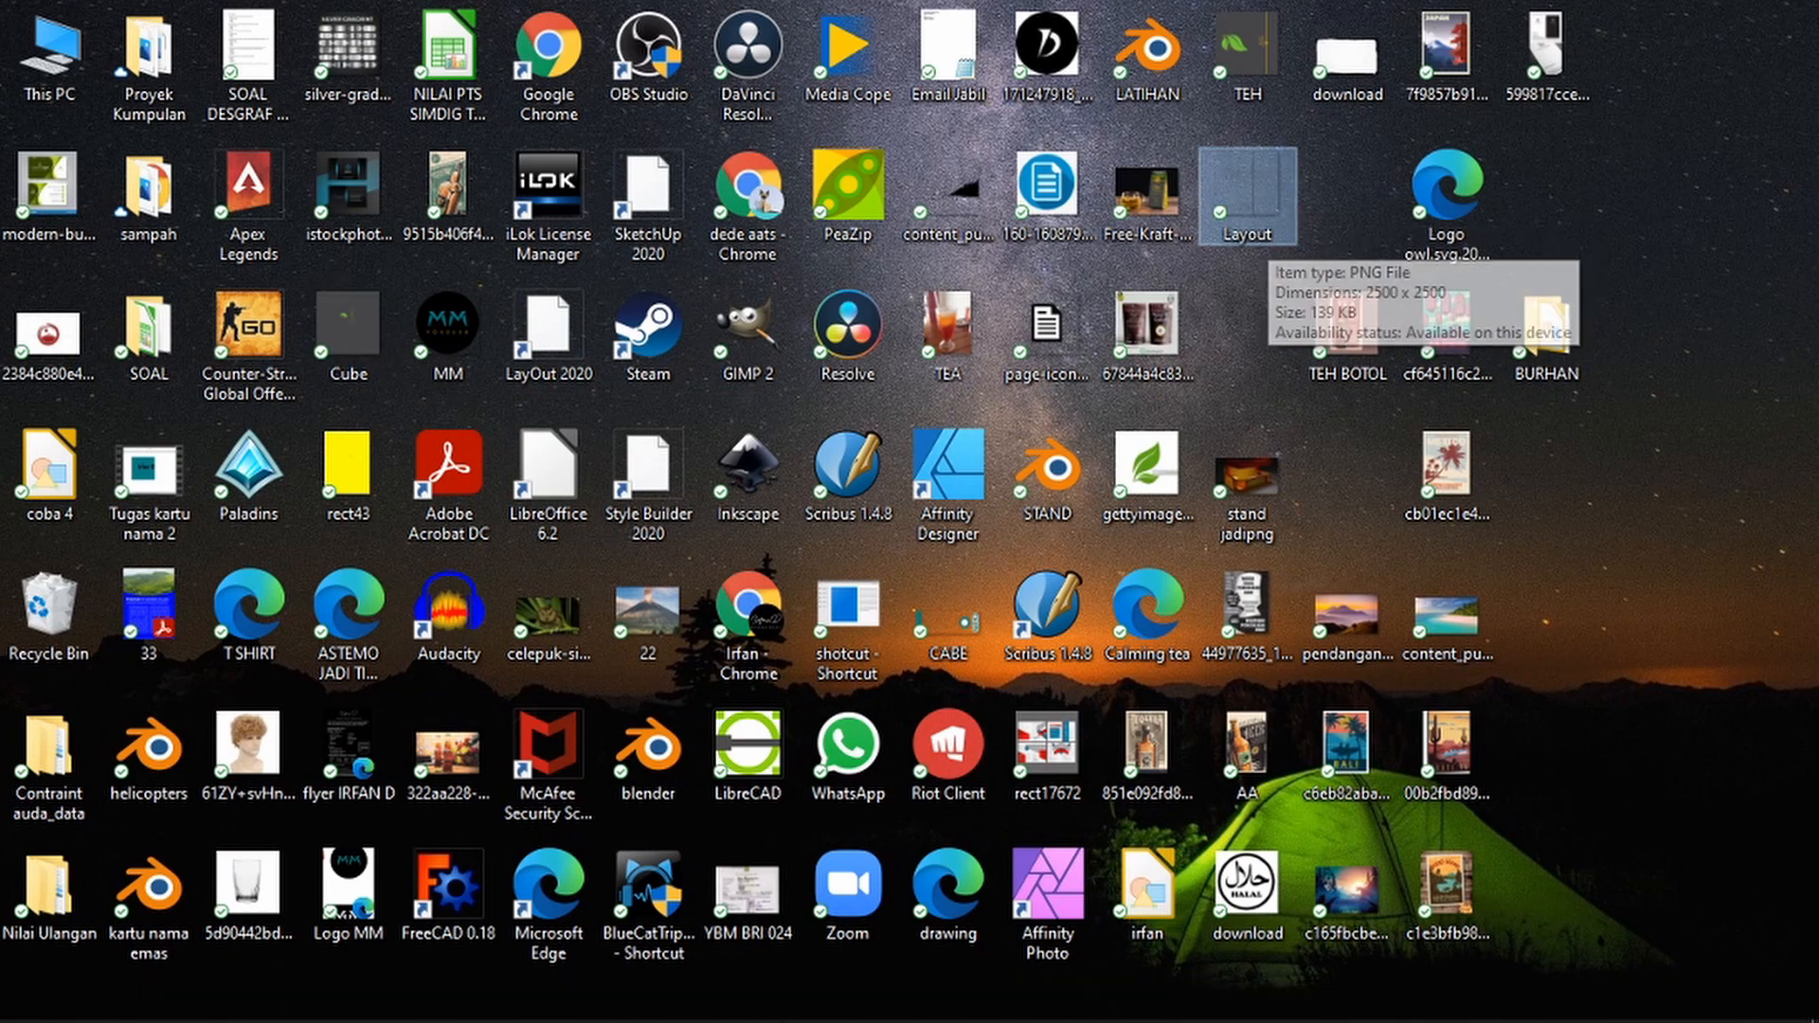
pyautogui.moveTo(1237, 211); pyautogui.dragTo(461, 564)
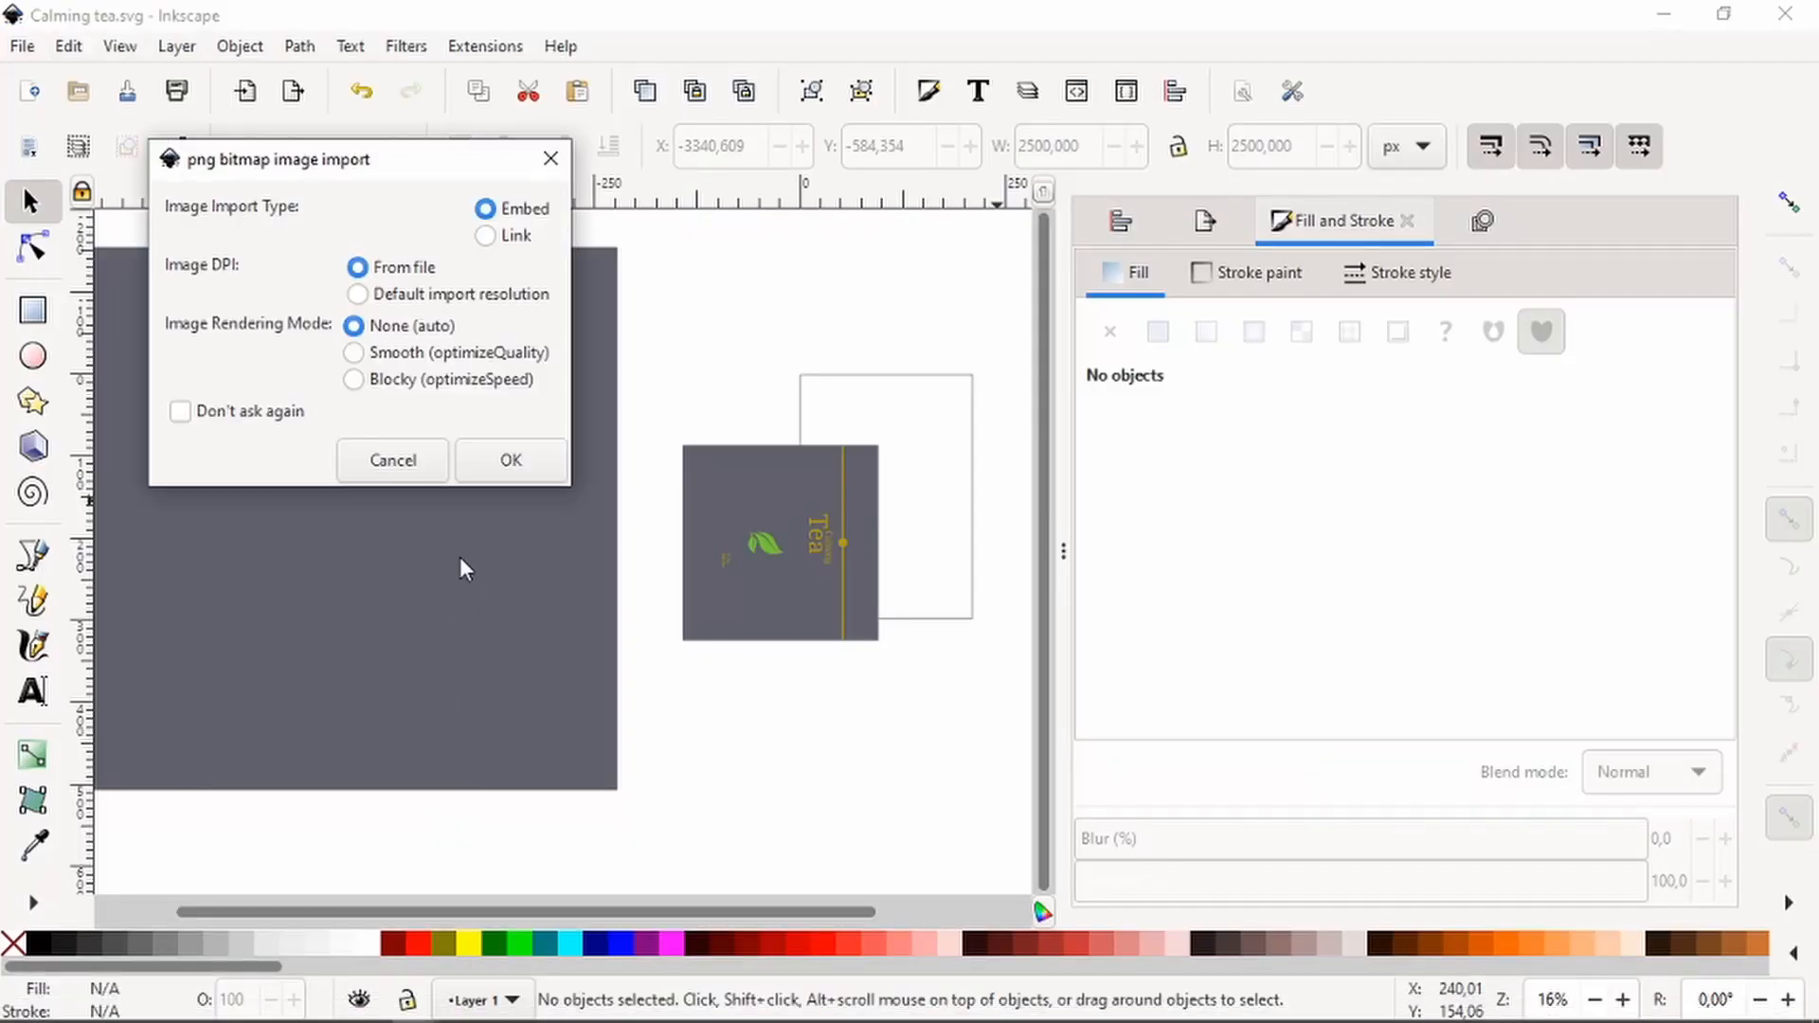
pyautogui.click(508, 461)
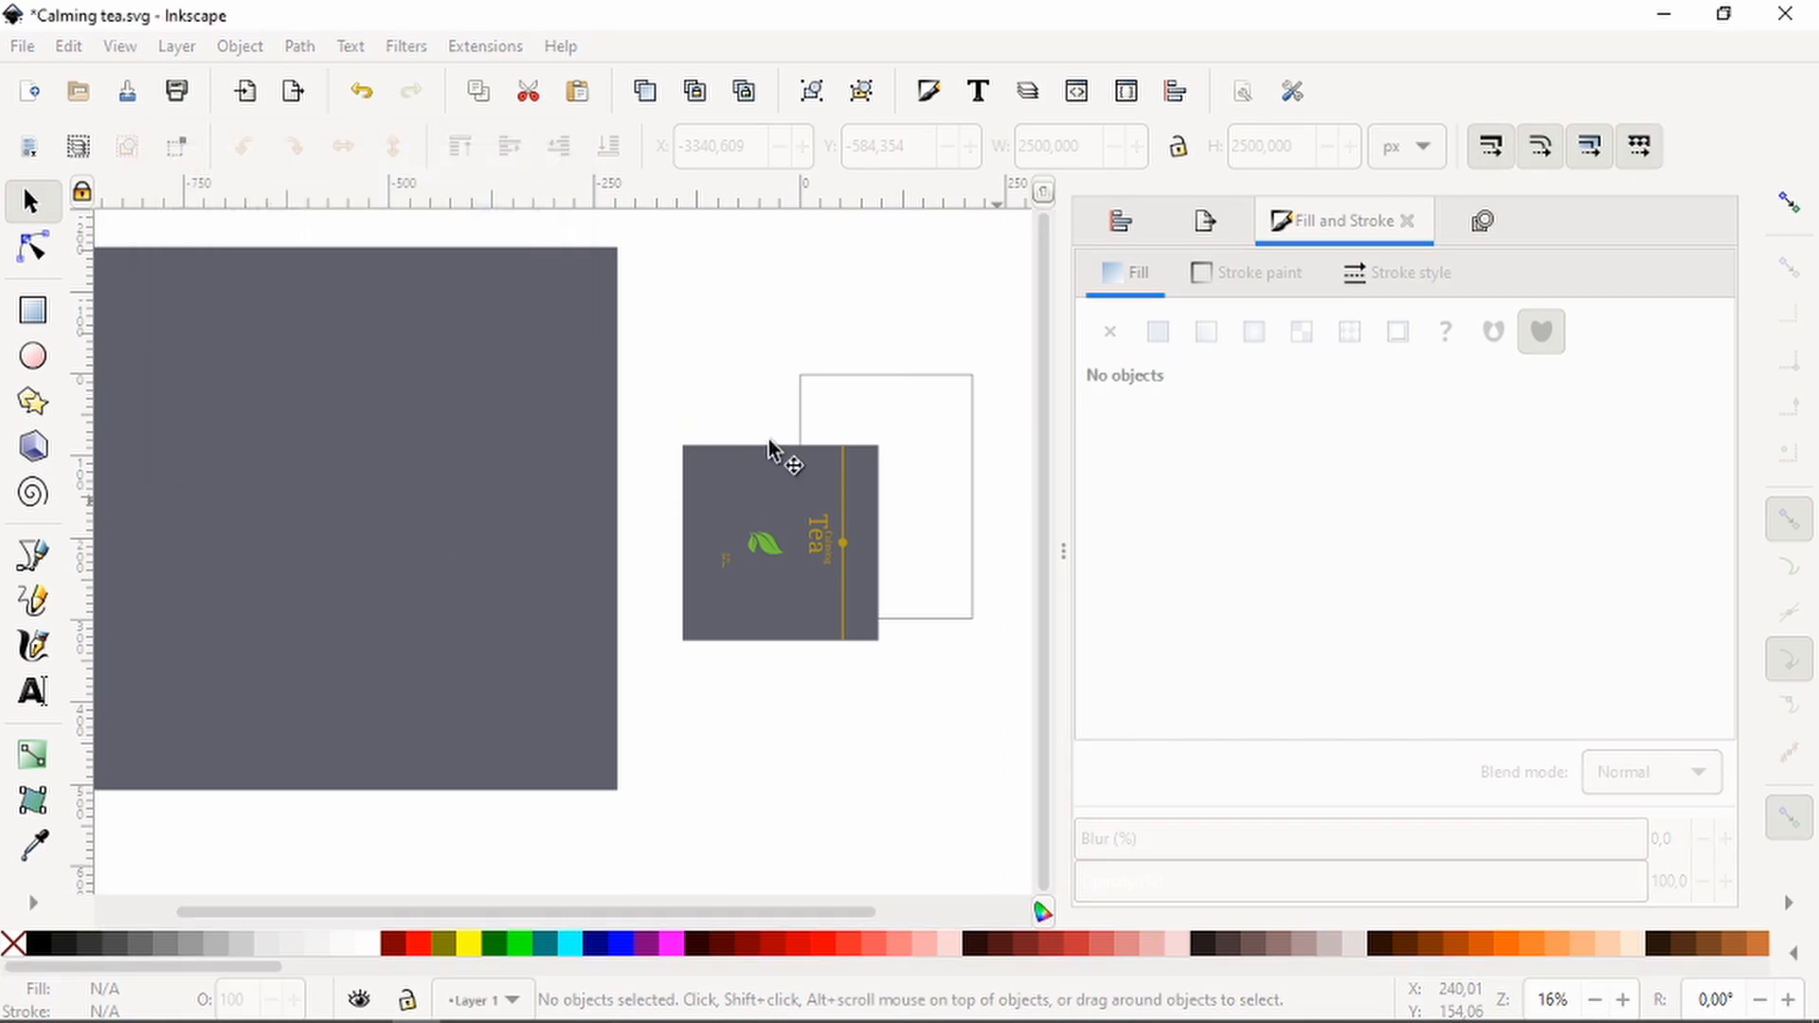
# Move the large plain grey square off the imported UV layout and delete it
pyautogui.keyDown('ctrl'); pyautogui.scroll(-2, 824, 467); pyautogui.keyUp('ctrl')
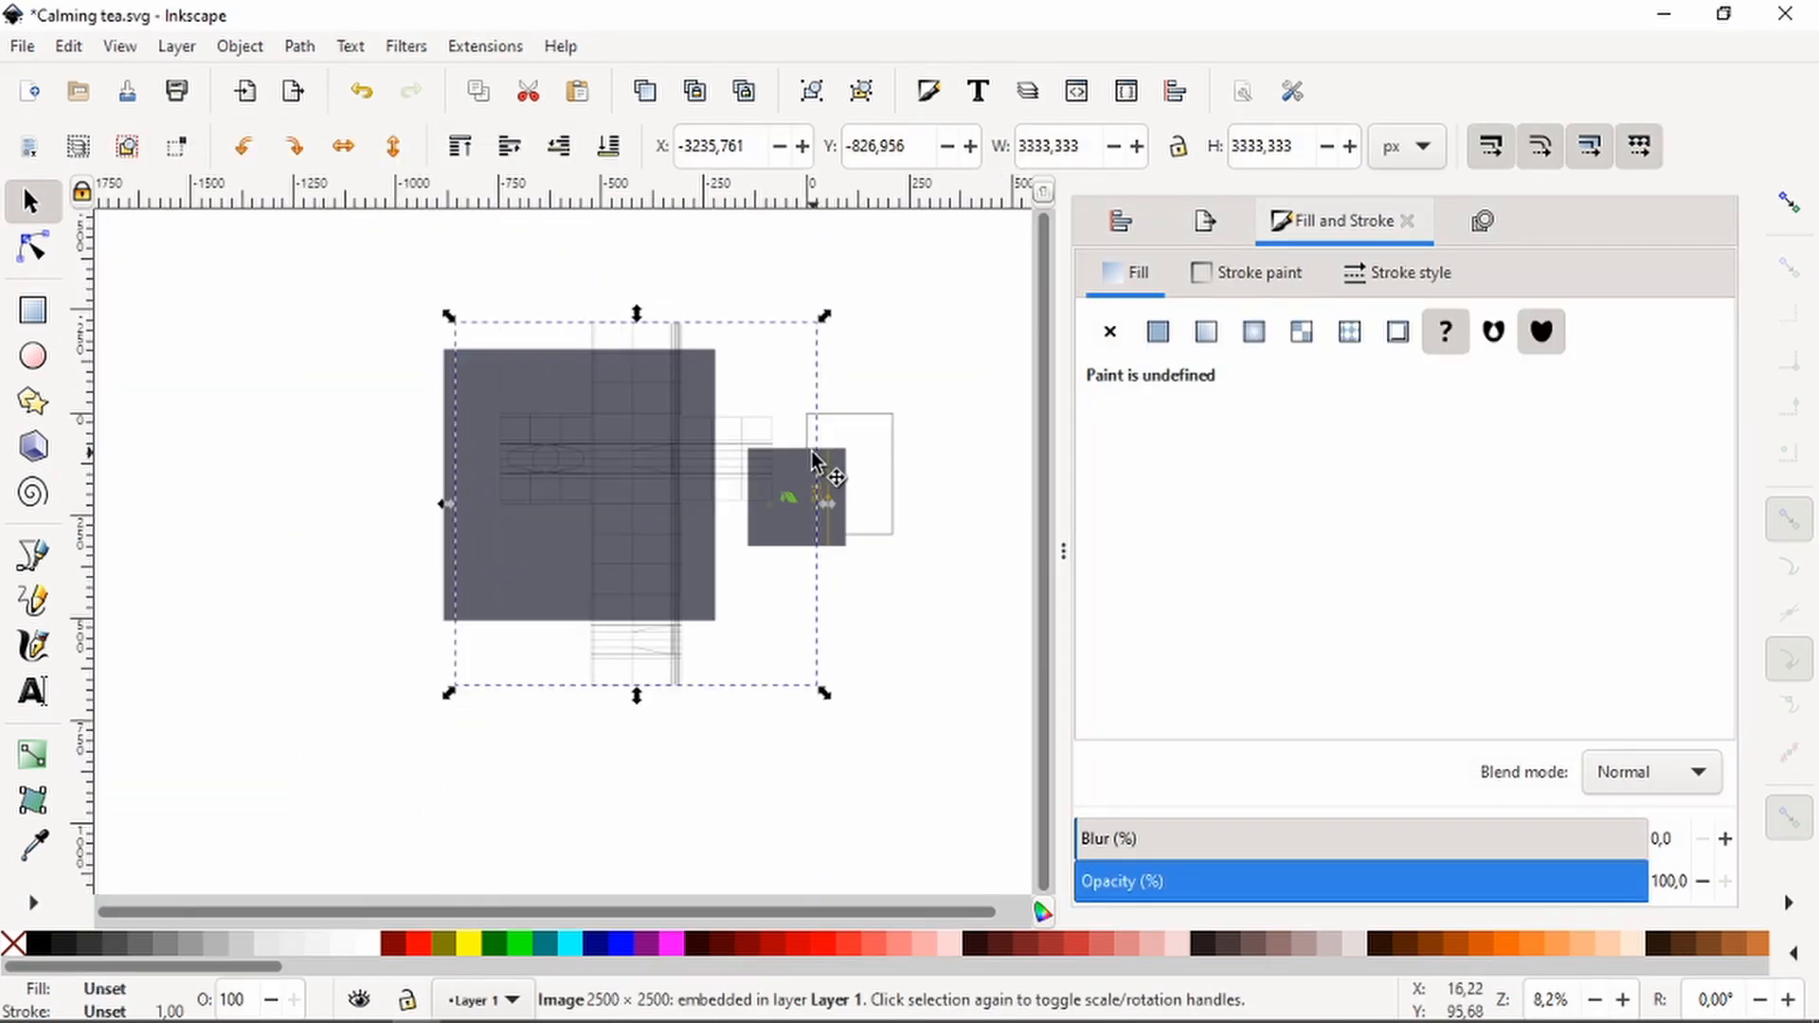
pyautogui.keyDown('ctrl'); pyautogui.scroll(1, 647, 427); pyautogui.keyUp('ctrl')
pyautogui.moveTo(647, 426); pyautogui.dragTo(271, 424)
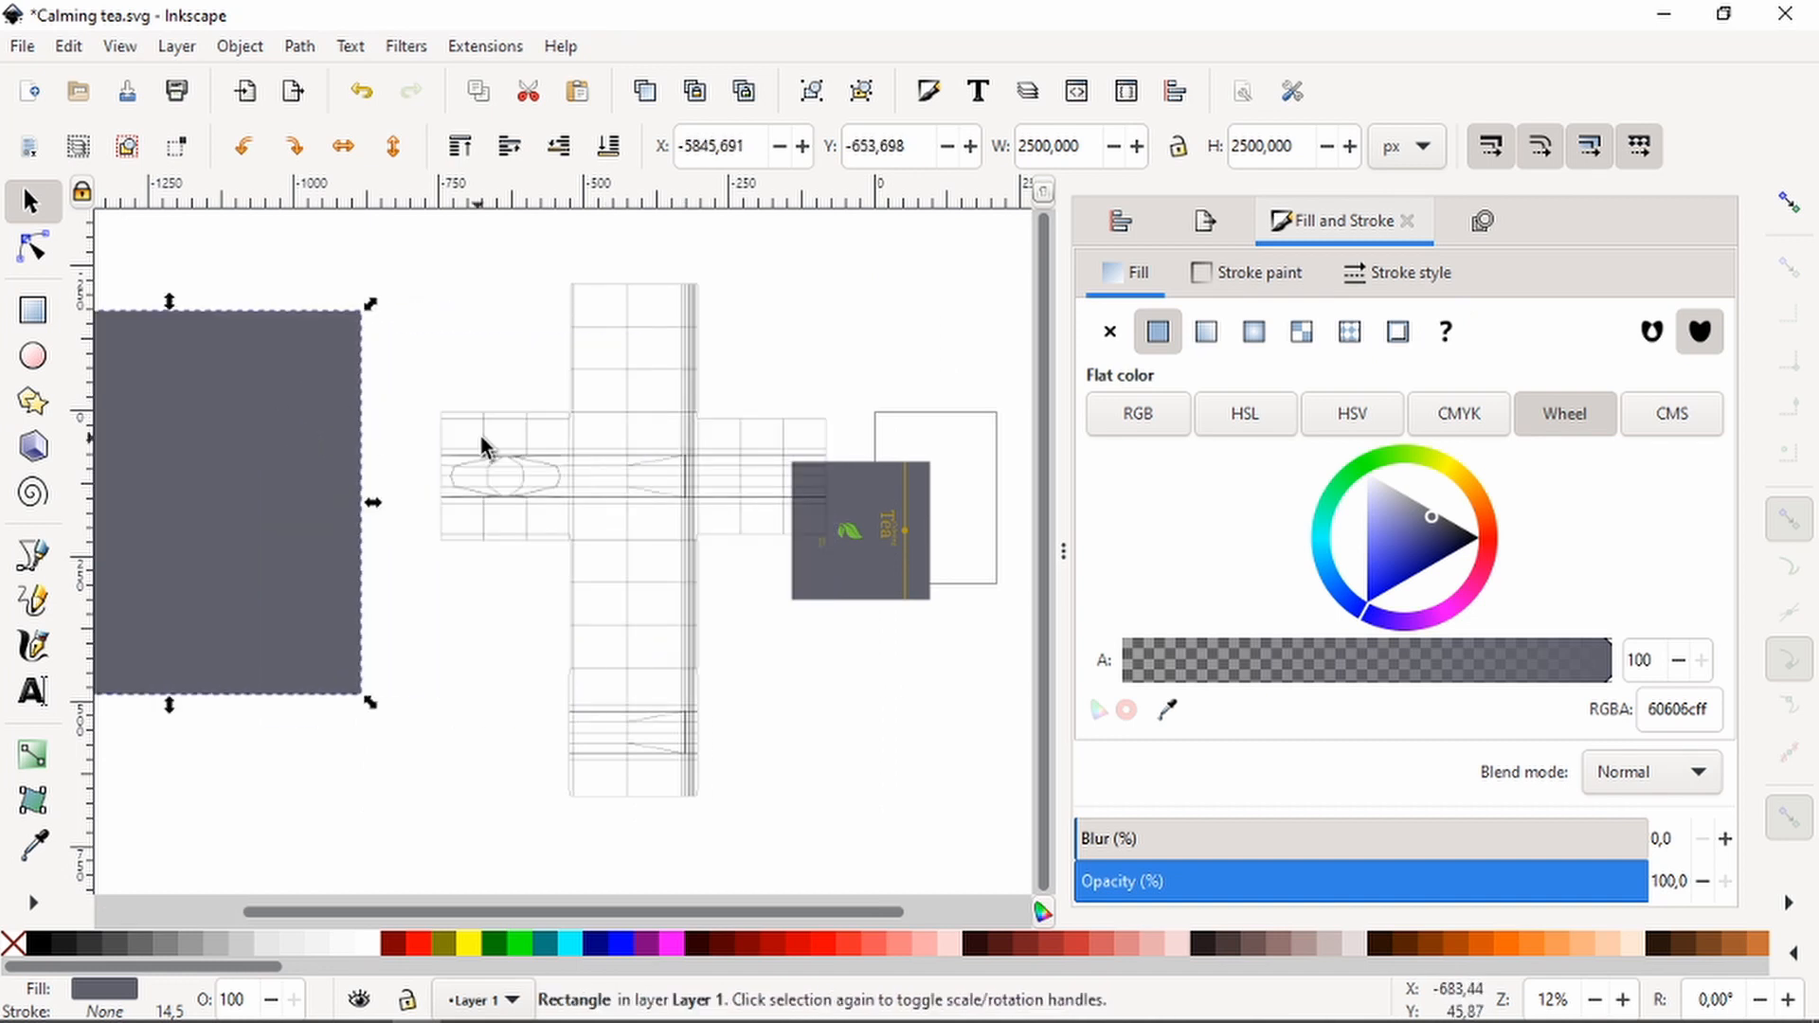
pyautogui.press('Escape')
pyautogui.click(213, 437)
pyautogui.press('Delete')
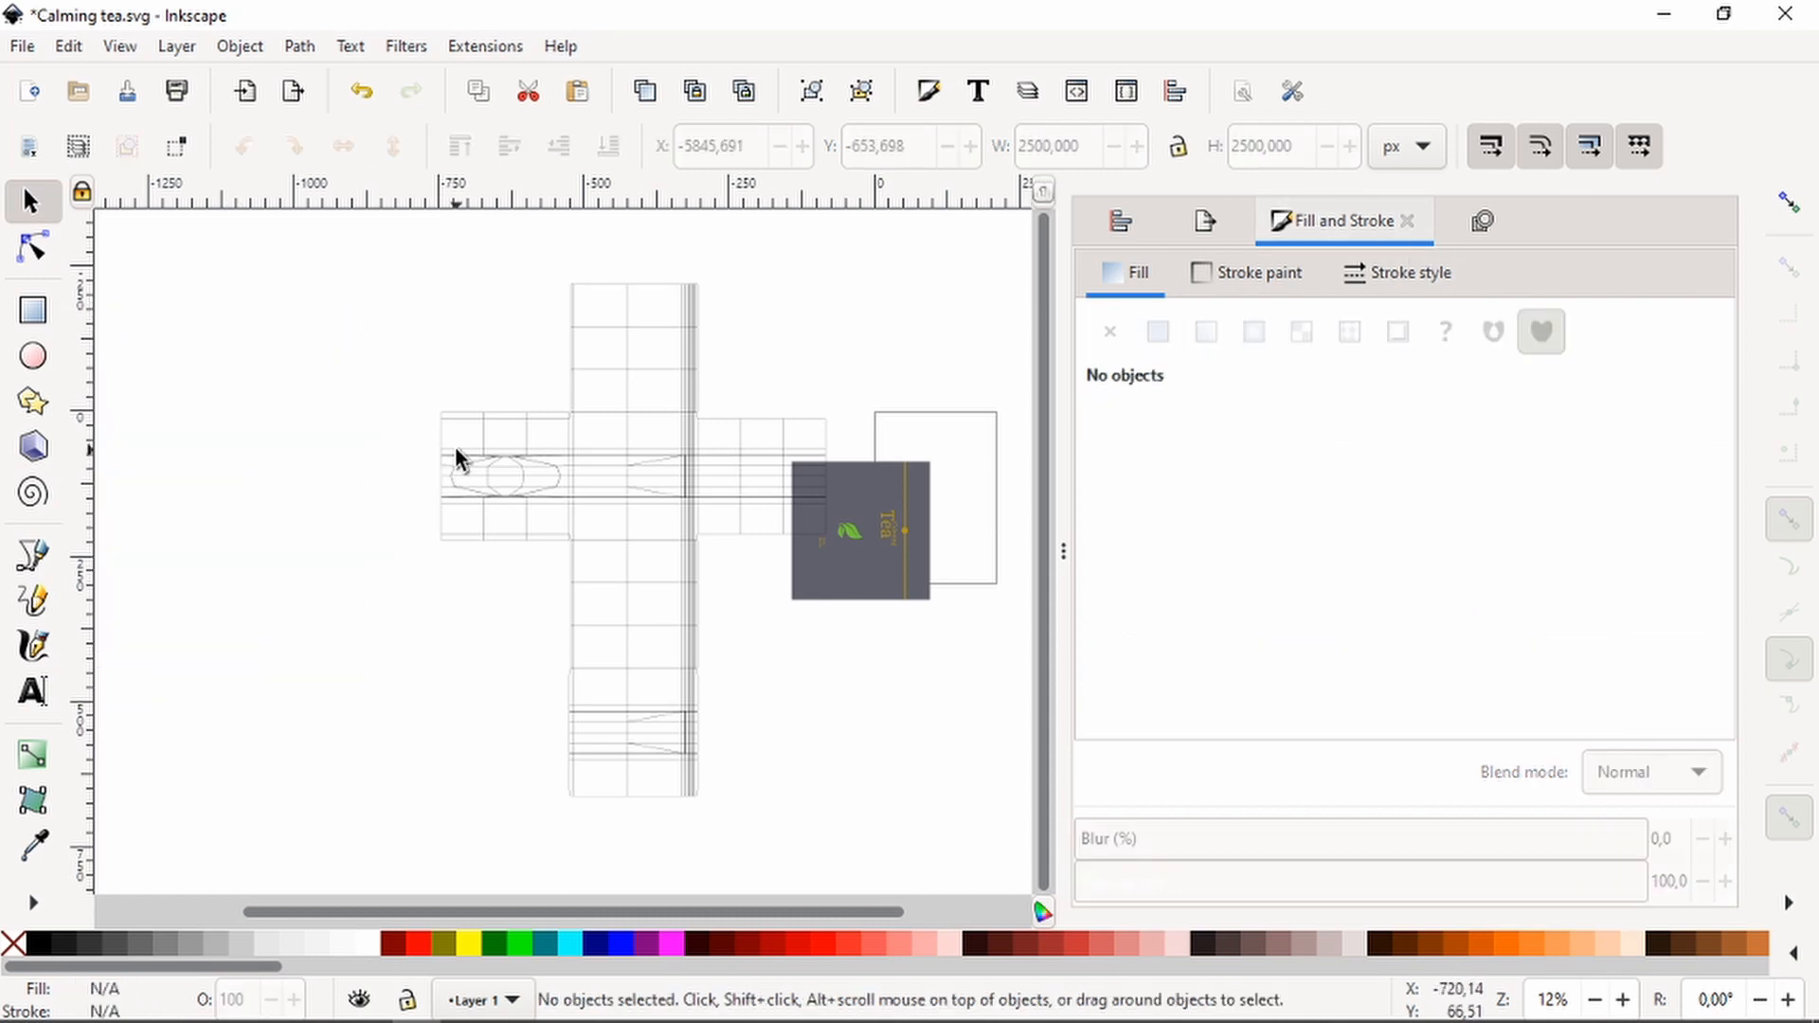
# Select all objects of the tea label artwork and move them onto the central panel of the UV layout
pyautogui.keyDown('ctrl'); pyautogui.scroll(1, 923, 502); pyautogui.keyUp('ctrl')
pyautogui.moveTo(973, 389); pyautogui.dragTo(654, 717)
pyautogui.moveTo(892, 554); pyautogui.dragTo(564, 494)
pyautogui.keyDown('ctrl'); pyautogui.scroll(3, 552, 421); pyautogui.keyUp('ctrl')
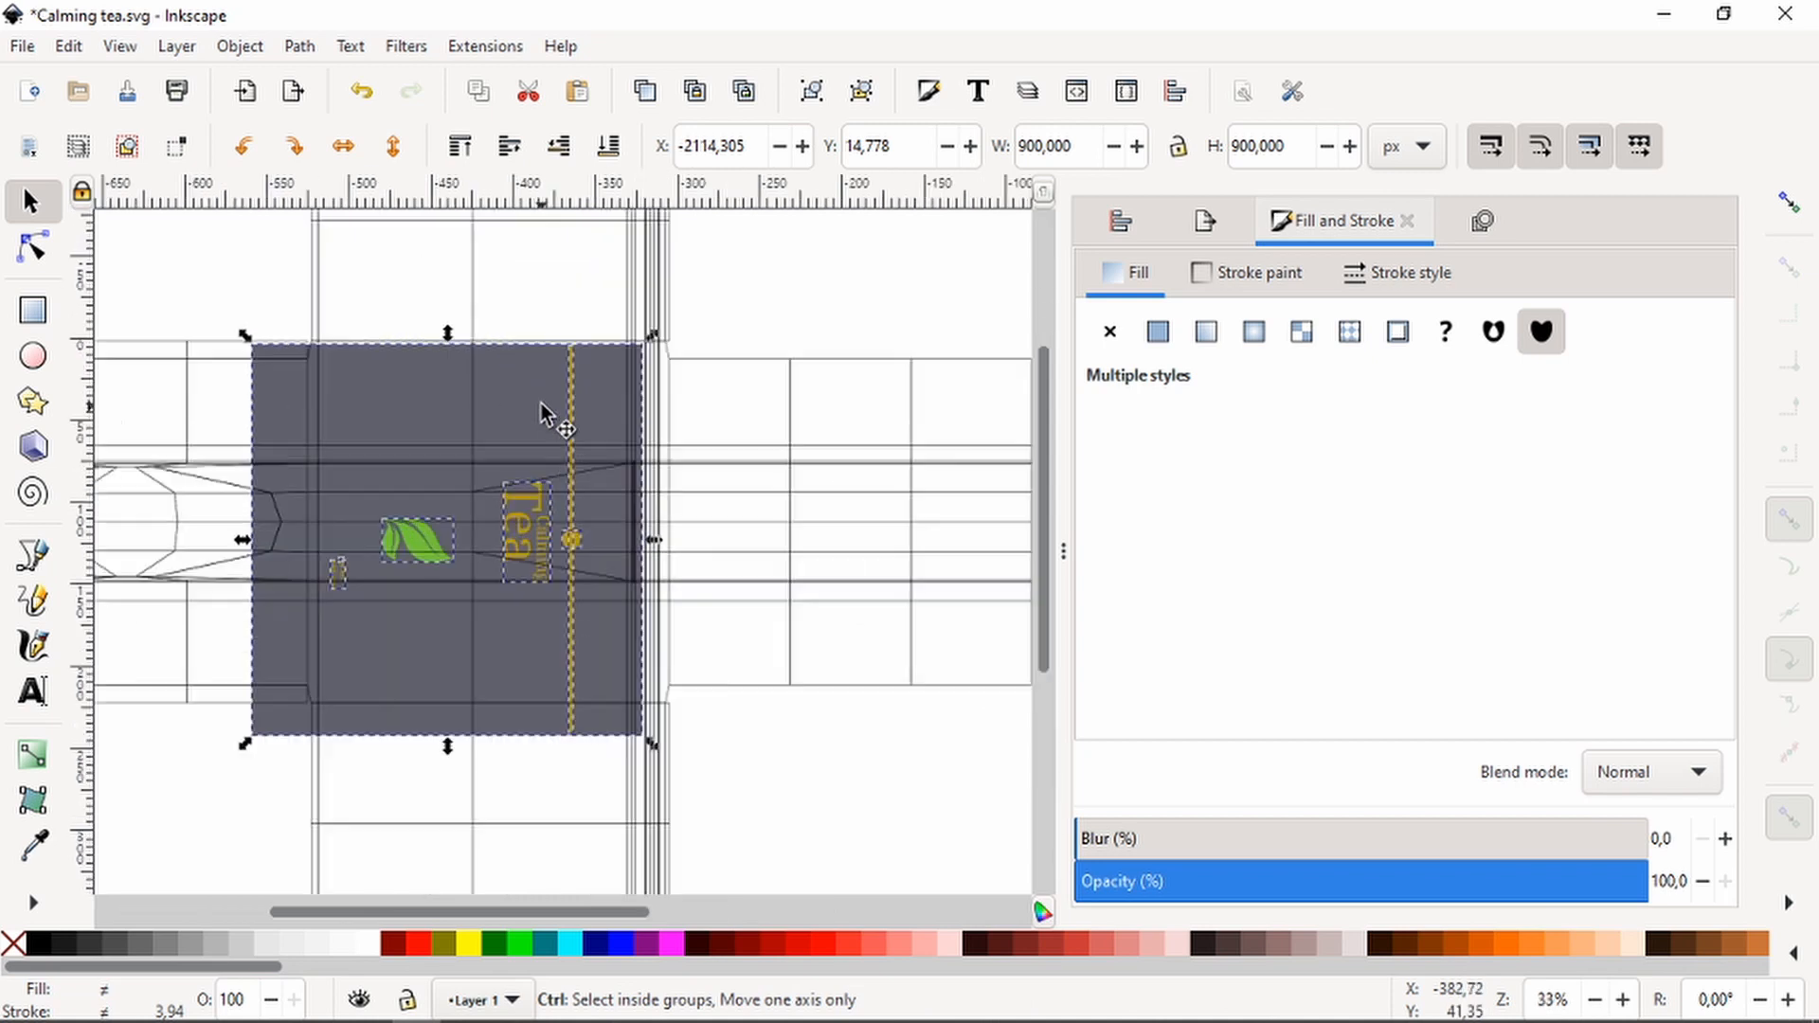
pyautogui.keyDown('ctrl'); pyautogui.scroll(1, 637, 355); pyautogui.keyUp('ctrl')
pyautogui.keyDown('ctrl'); pyautogui.scroll(-2, 661, 357); pyautogui.keyUp('ctrl')
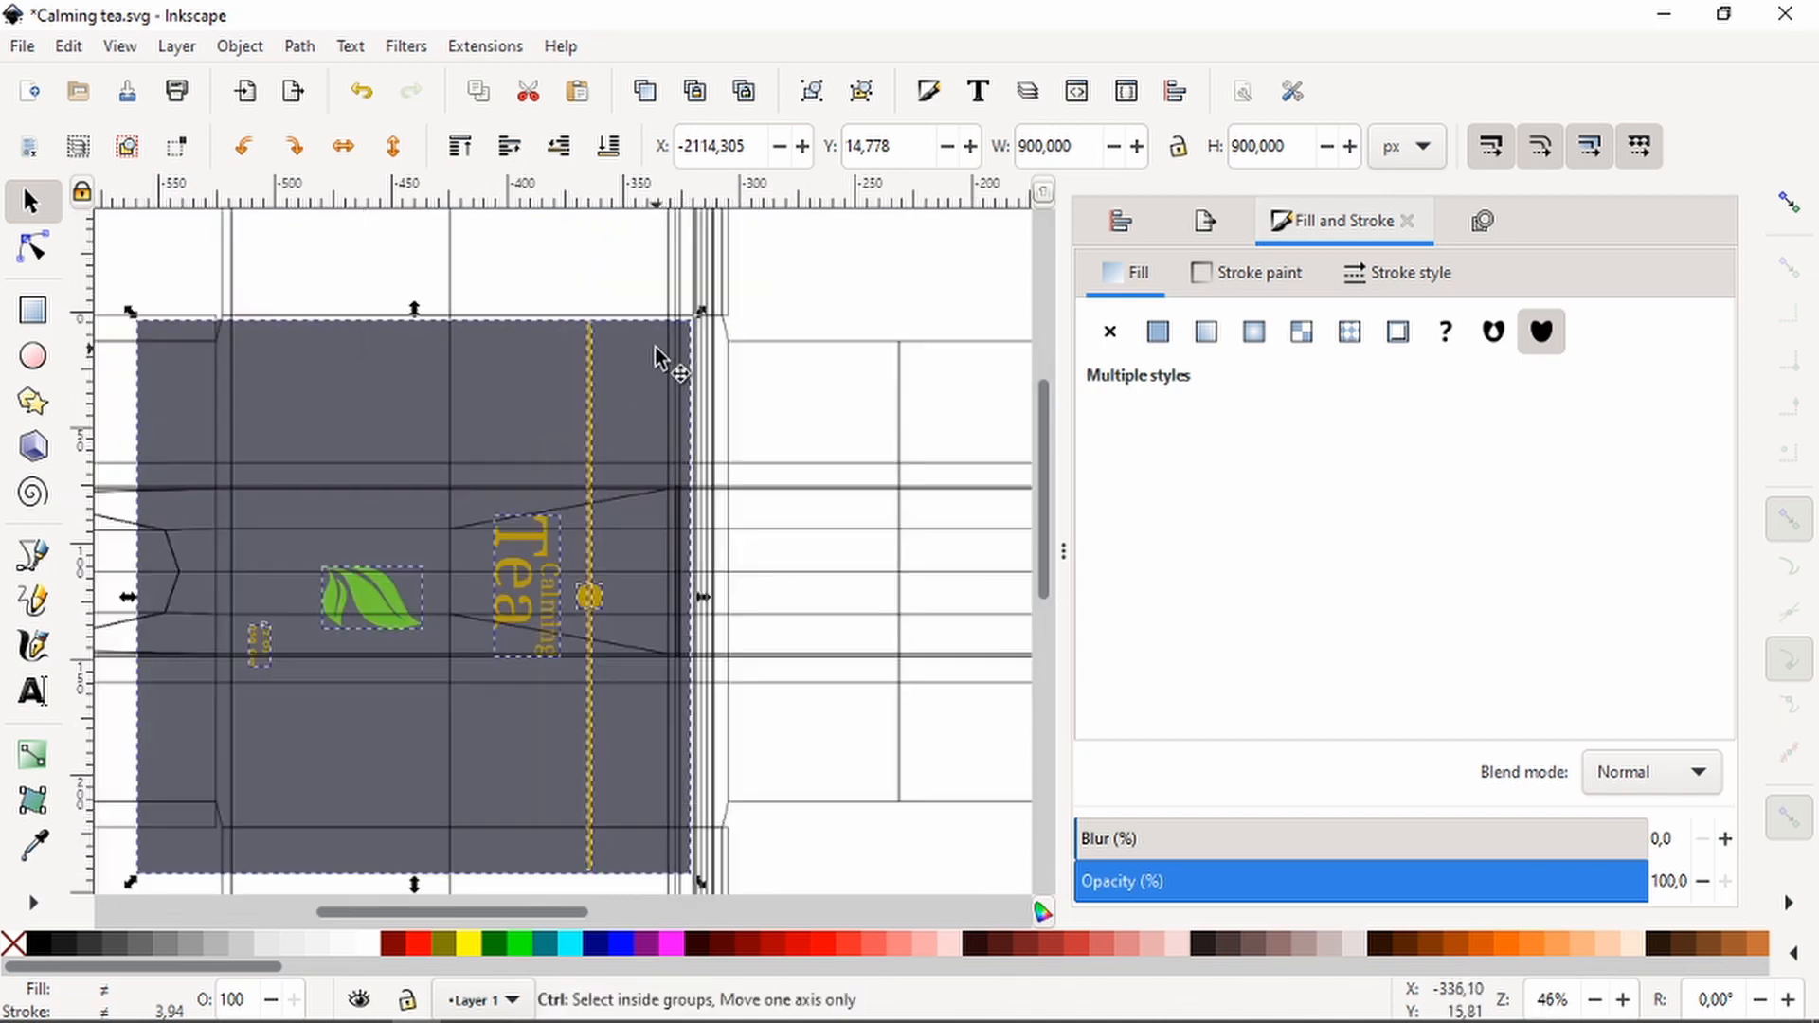
# Align the upper-right corner of the tea label artwork with the matching corner of the UV layout's central panel
pyautogui.keyDown('ctrl'); pyautogui.scroll(3, 616, 365); pyautogui.keyUp('ctrl')
pyautogui.moveTo(595, 361); pyautogui.dragTo(698, 369)
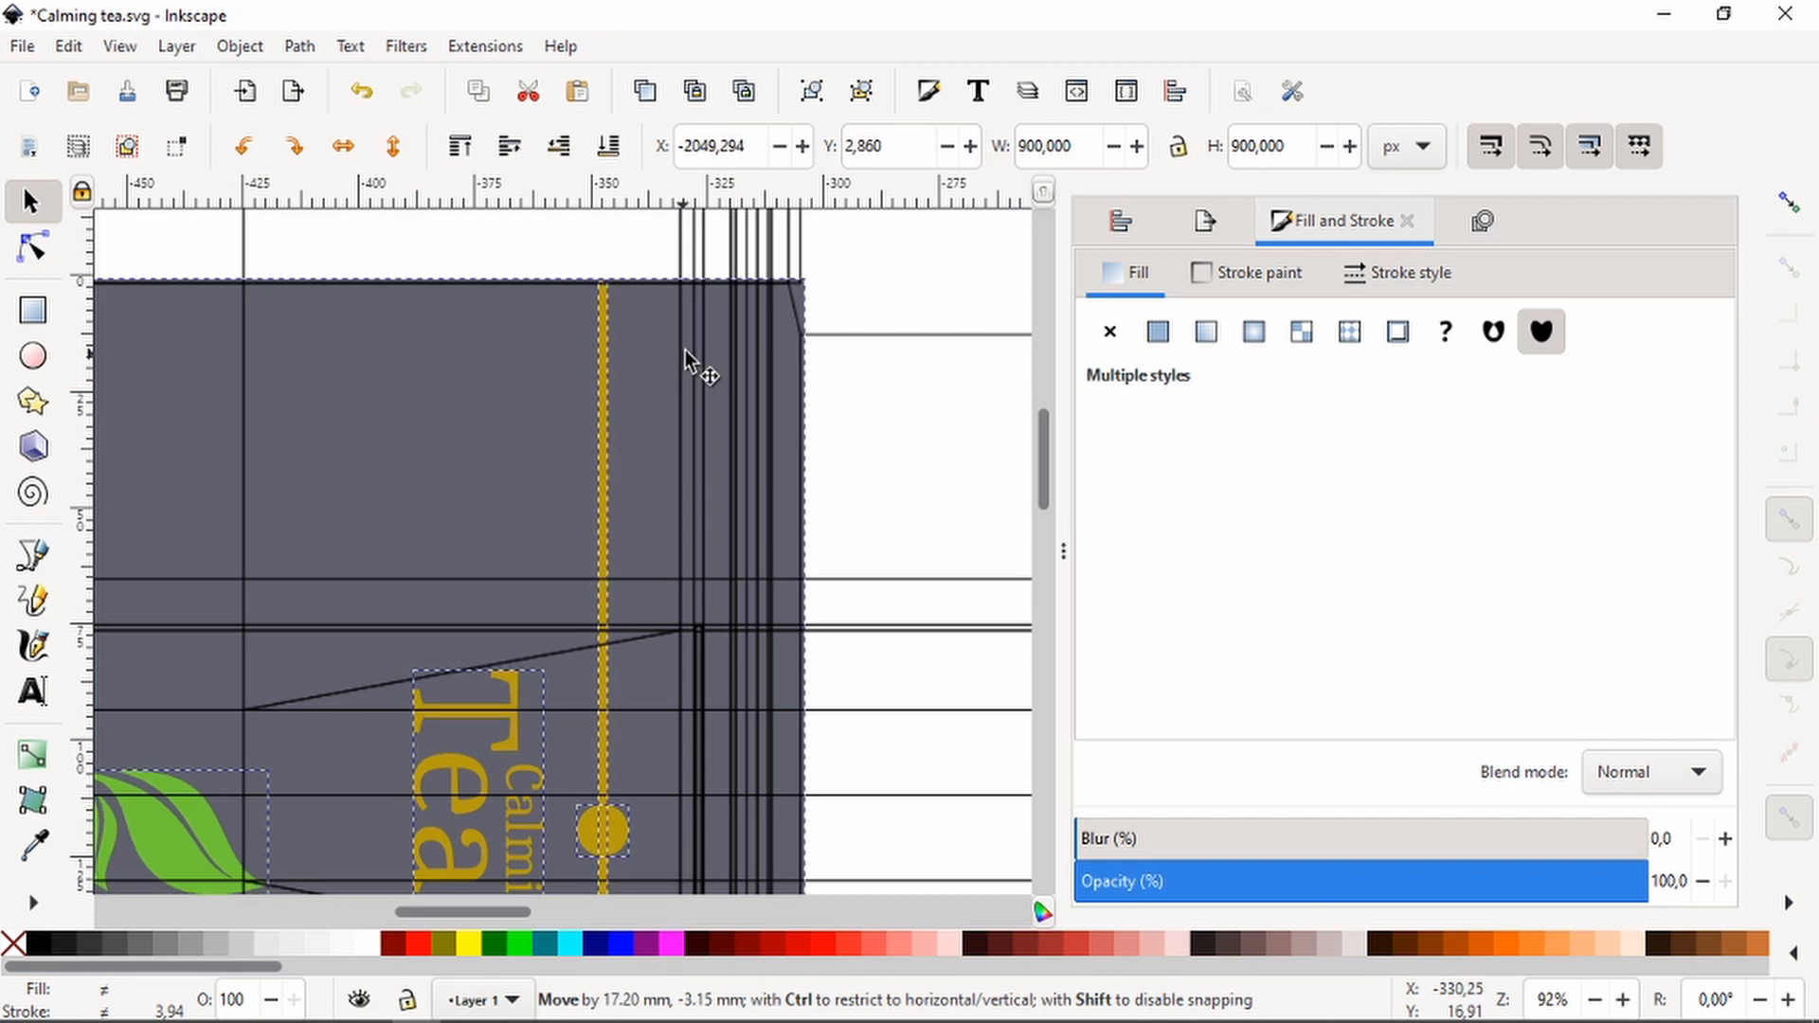
pyautogui.keyDown('ctrl'); pyautogui.scroll(6, 791, 254); pyautogui.keyUp('ctrl')
pyautogui.keyDown('ctrl'); pyautogui.scroll(2, 714, 495); pyautogui.keyUp('ctrl')
pyautogui.keyDown('ctrl'); pyautogui.scroll(-2, 913, 759); pyautogui.keyUp('ctrl')
pyautogui.keyDown('ctrl'); pyautogui.scroll(2, 913, 758); pyautogui.keyUp('ctrl')
pyautogui.keyDown('ctrl'); pyautogui.scroll(-2, 714, 629); pyautogui.keyUp('ctrl')
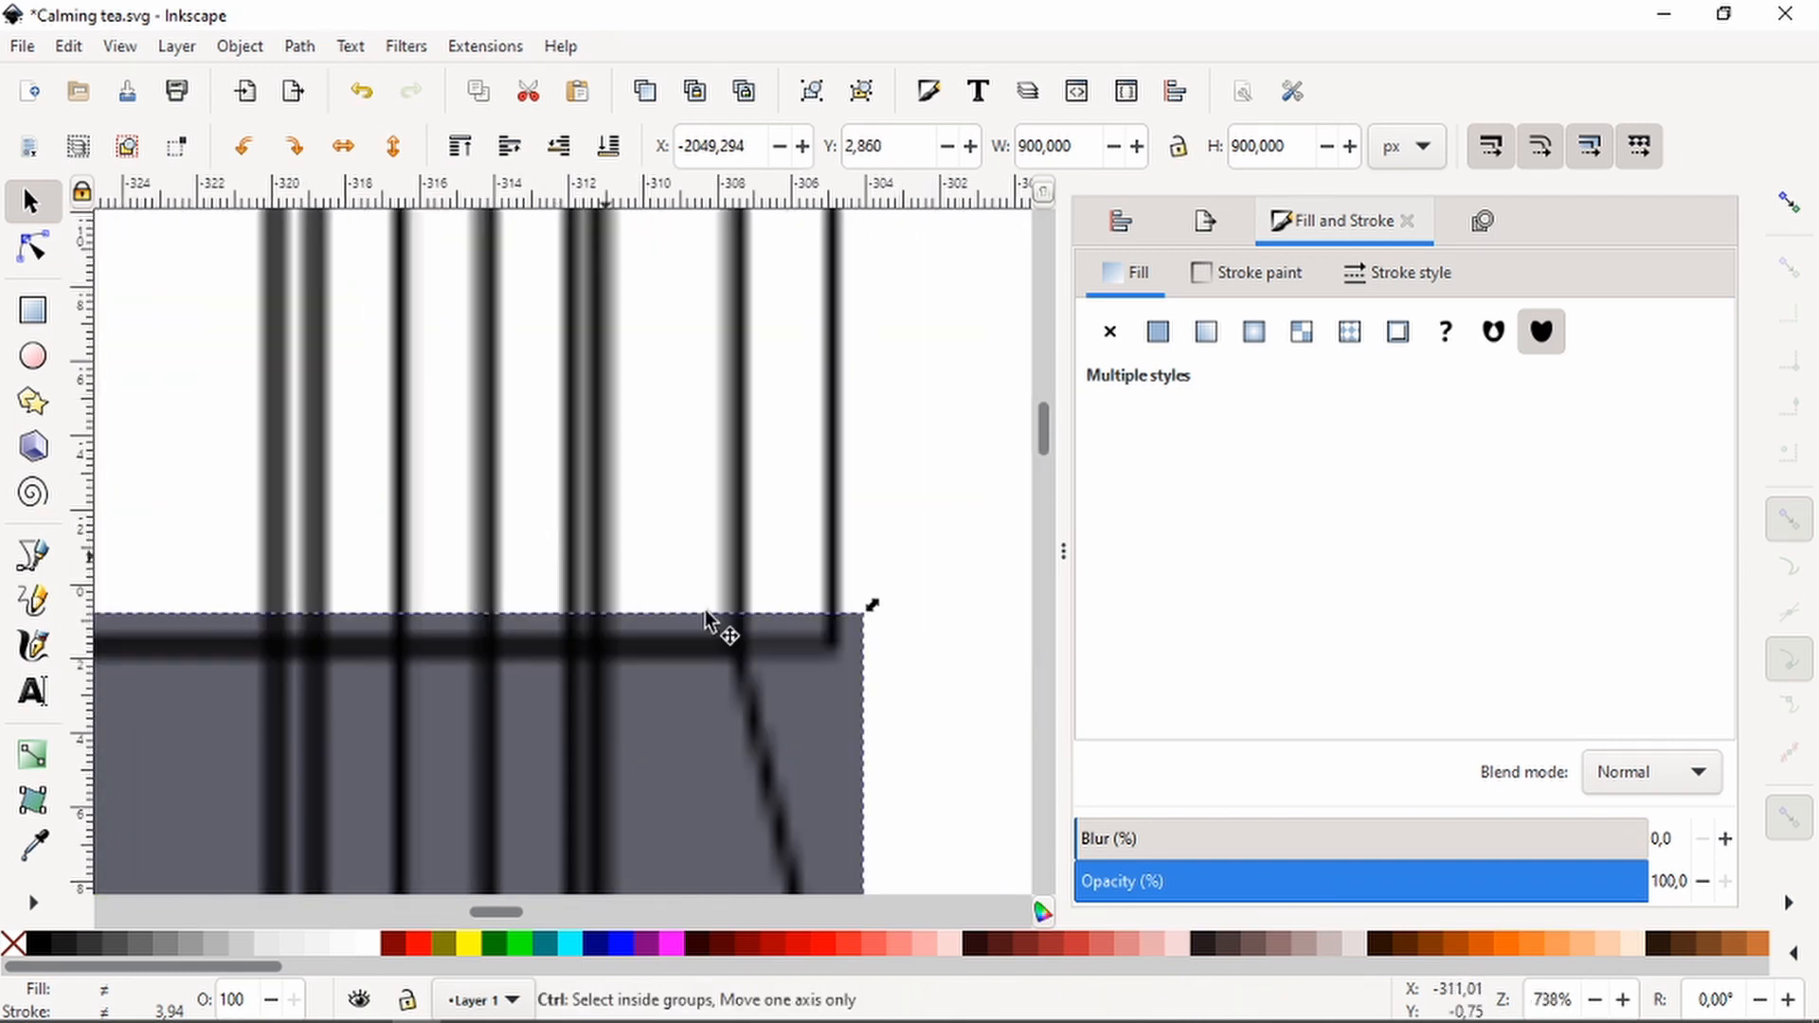
pyautogui.keyDown('ctrl'); pyautogui.scroll(2, 836, 705); pyautogui.keyUp('ctrl')
pyautogui.moveTo(836, 705); pyautogui.dragTo(745, 719)
pyautogui.keyDown('ctrl'); pyautogui.scroll(-15, 865, 451); pyautogui.keyUp('ctrl')
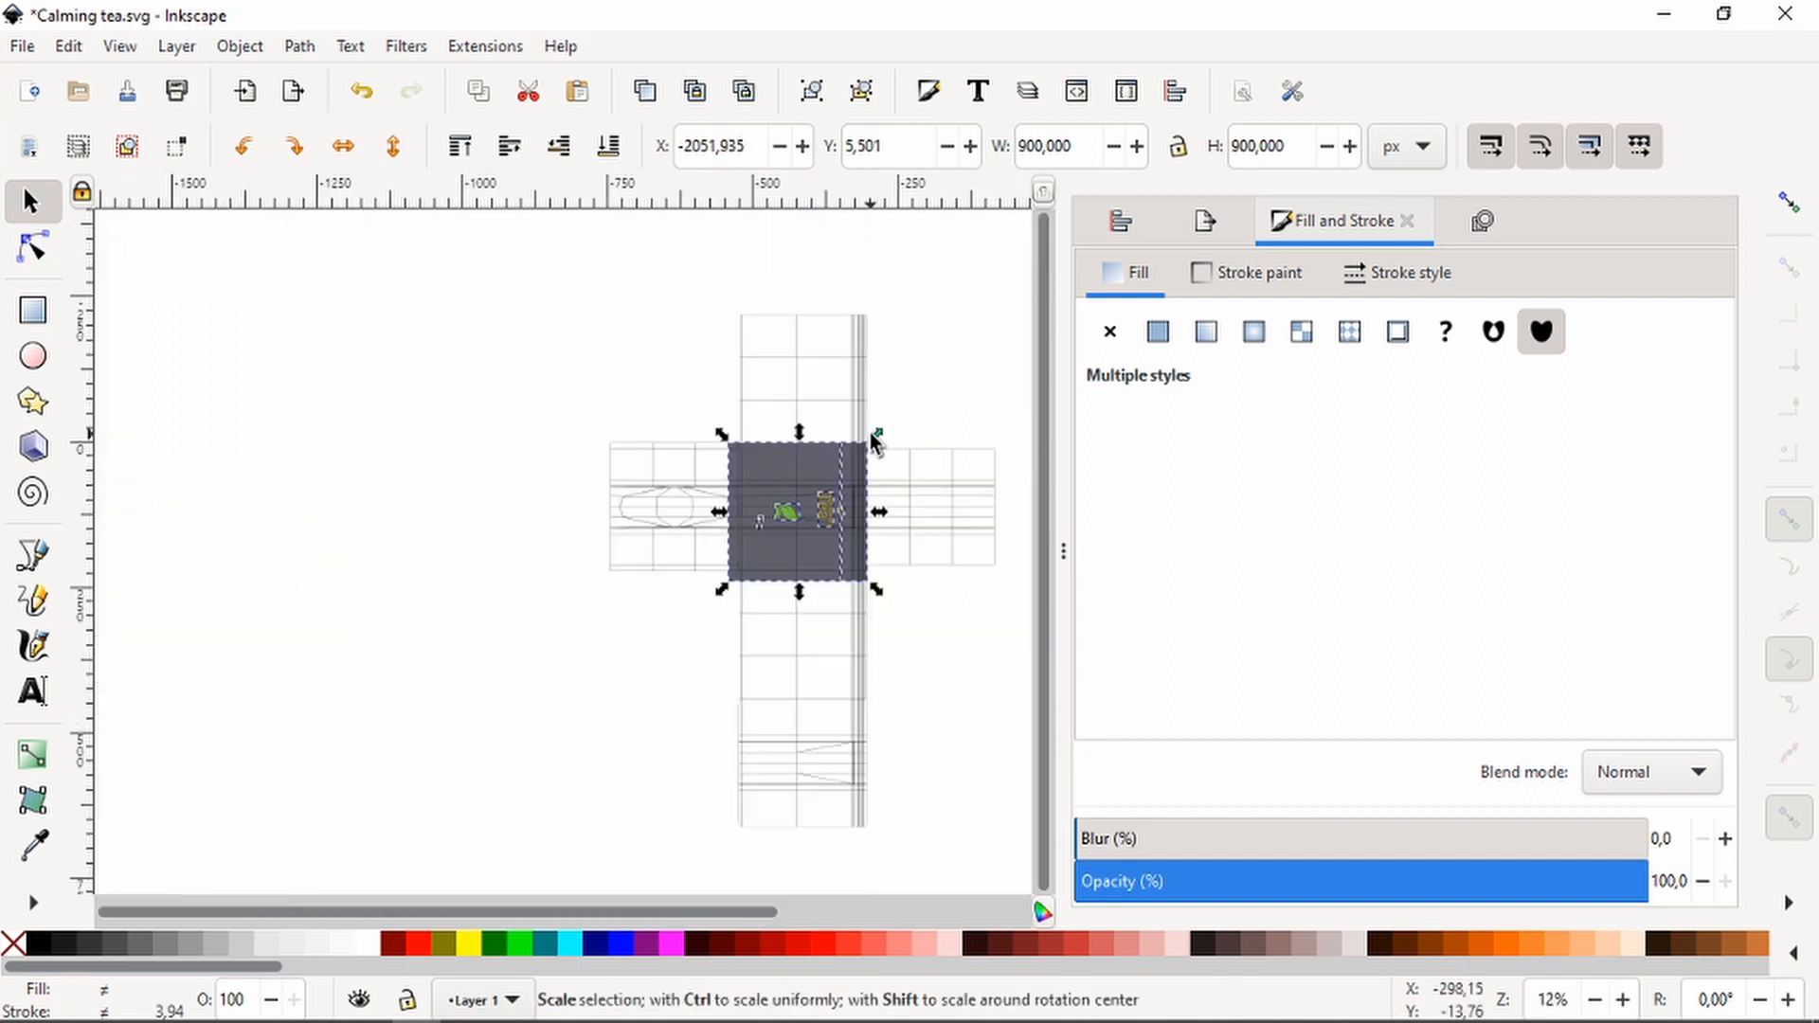
# Scale the tea label artwork uniformly from its lower-left corner to about 836 px square to fit the central panel
pyautogui.keyDown('ctrl'); pyautogui.scroll(7, 880, 502); pyautogui.keyUp('ctrl')
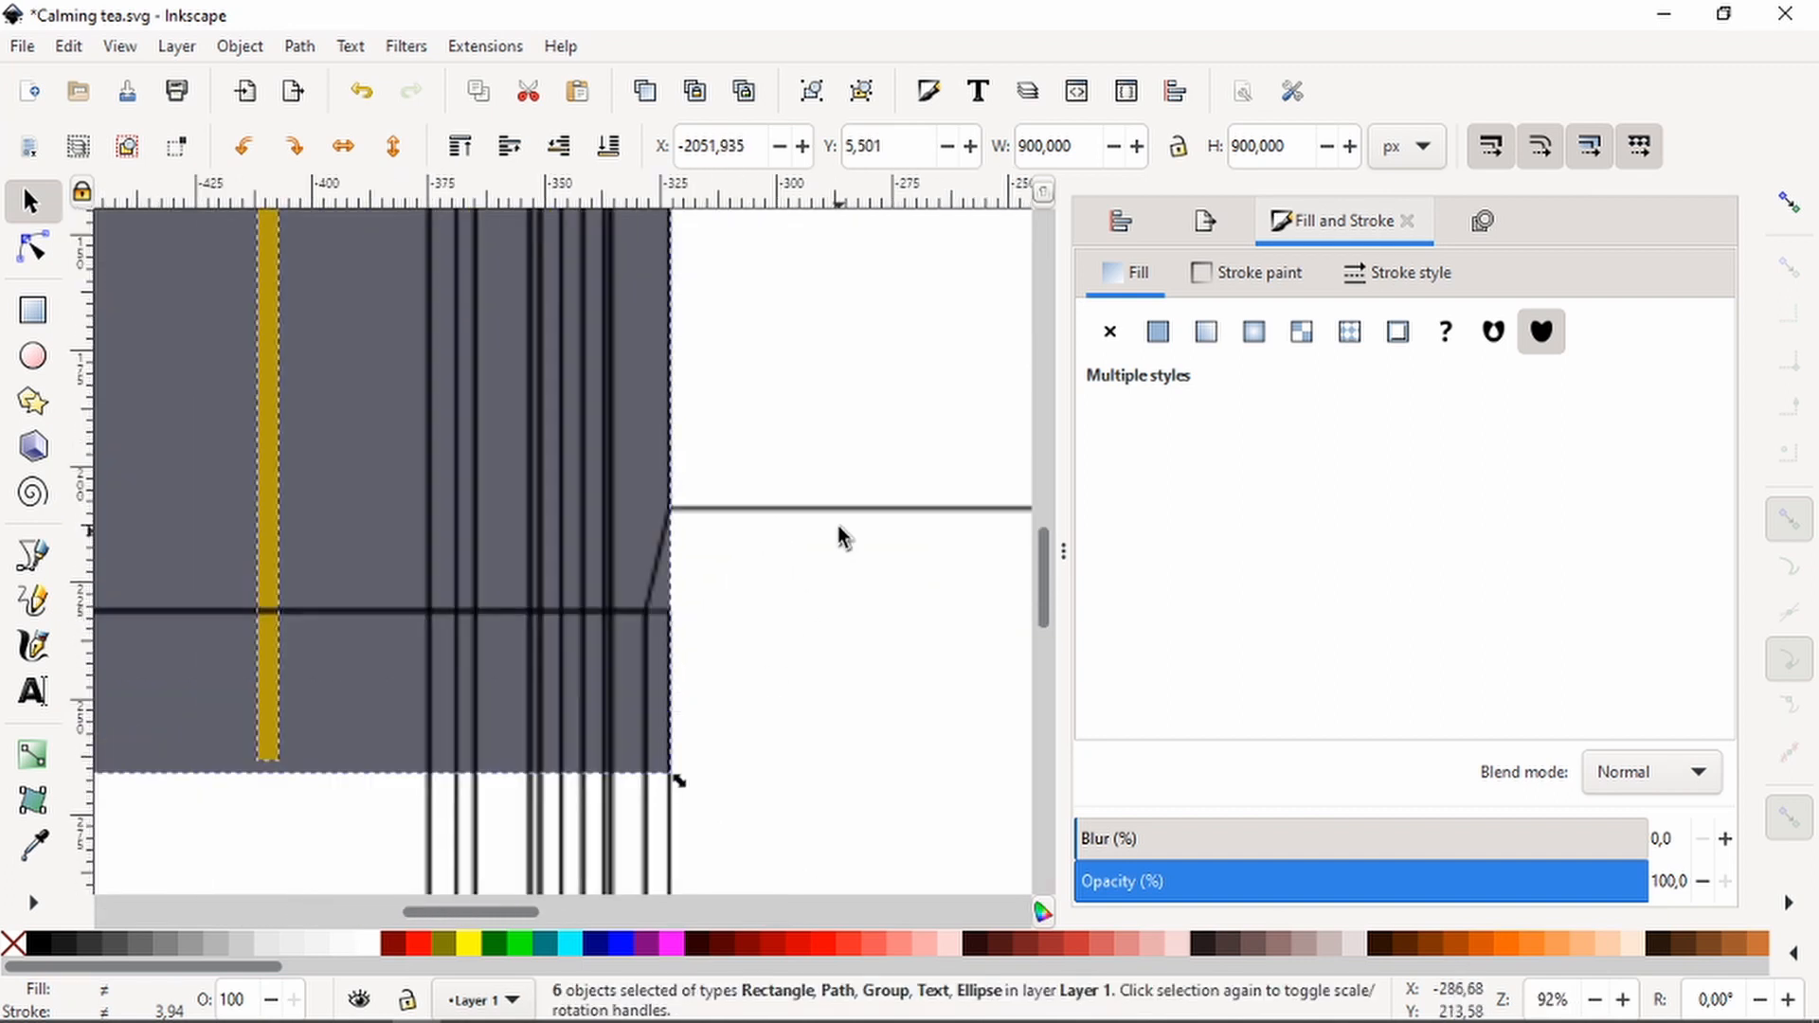
pyautogui.keyDown('ctrl'); pyautogui.scroll(-2, 844, 537); pyautogui.keyUp('ctrl')
pyautogui.keyDown('ctrl'); pyautogui.scroll(-1, 710, 521); pyautogui.keyUp('ctrl')
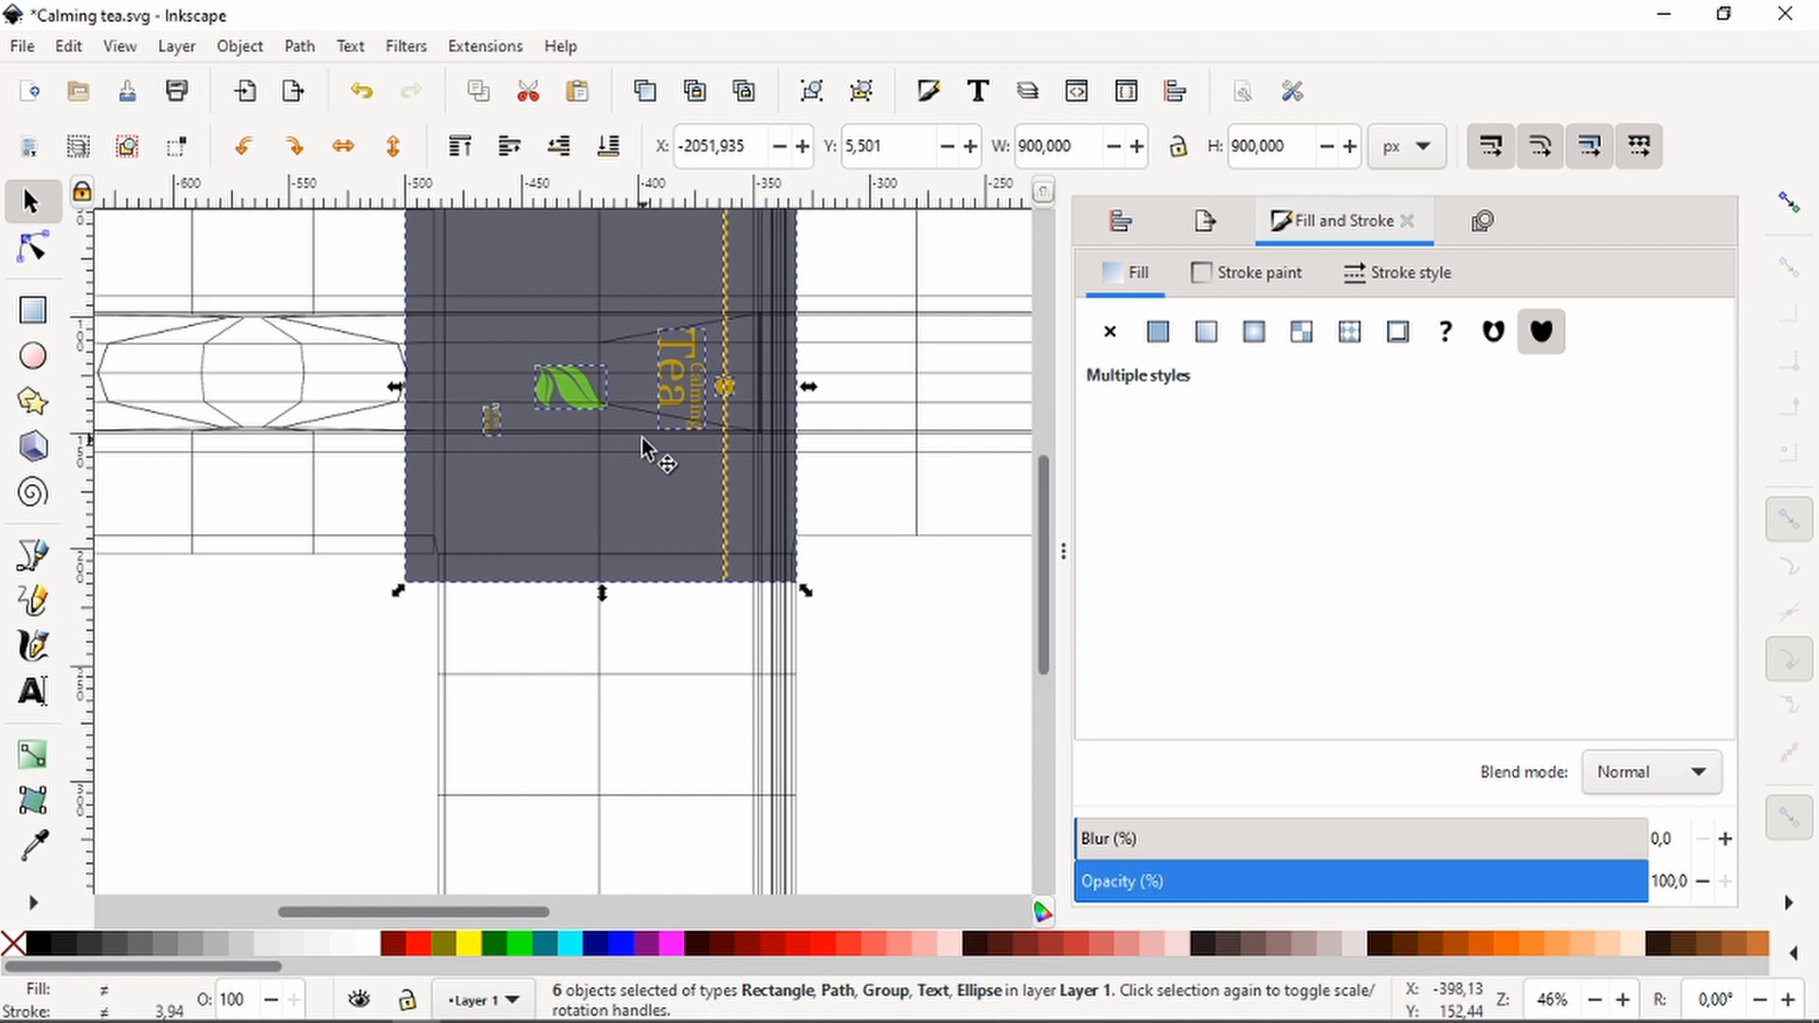
pyautogui.keyDown('ctrl'); pyautogui.scroll(2, 322, 678); pyautogui.keyUp('ctrl')
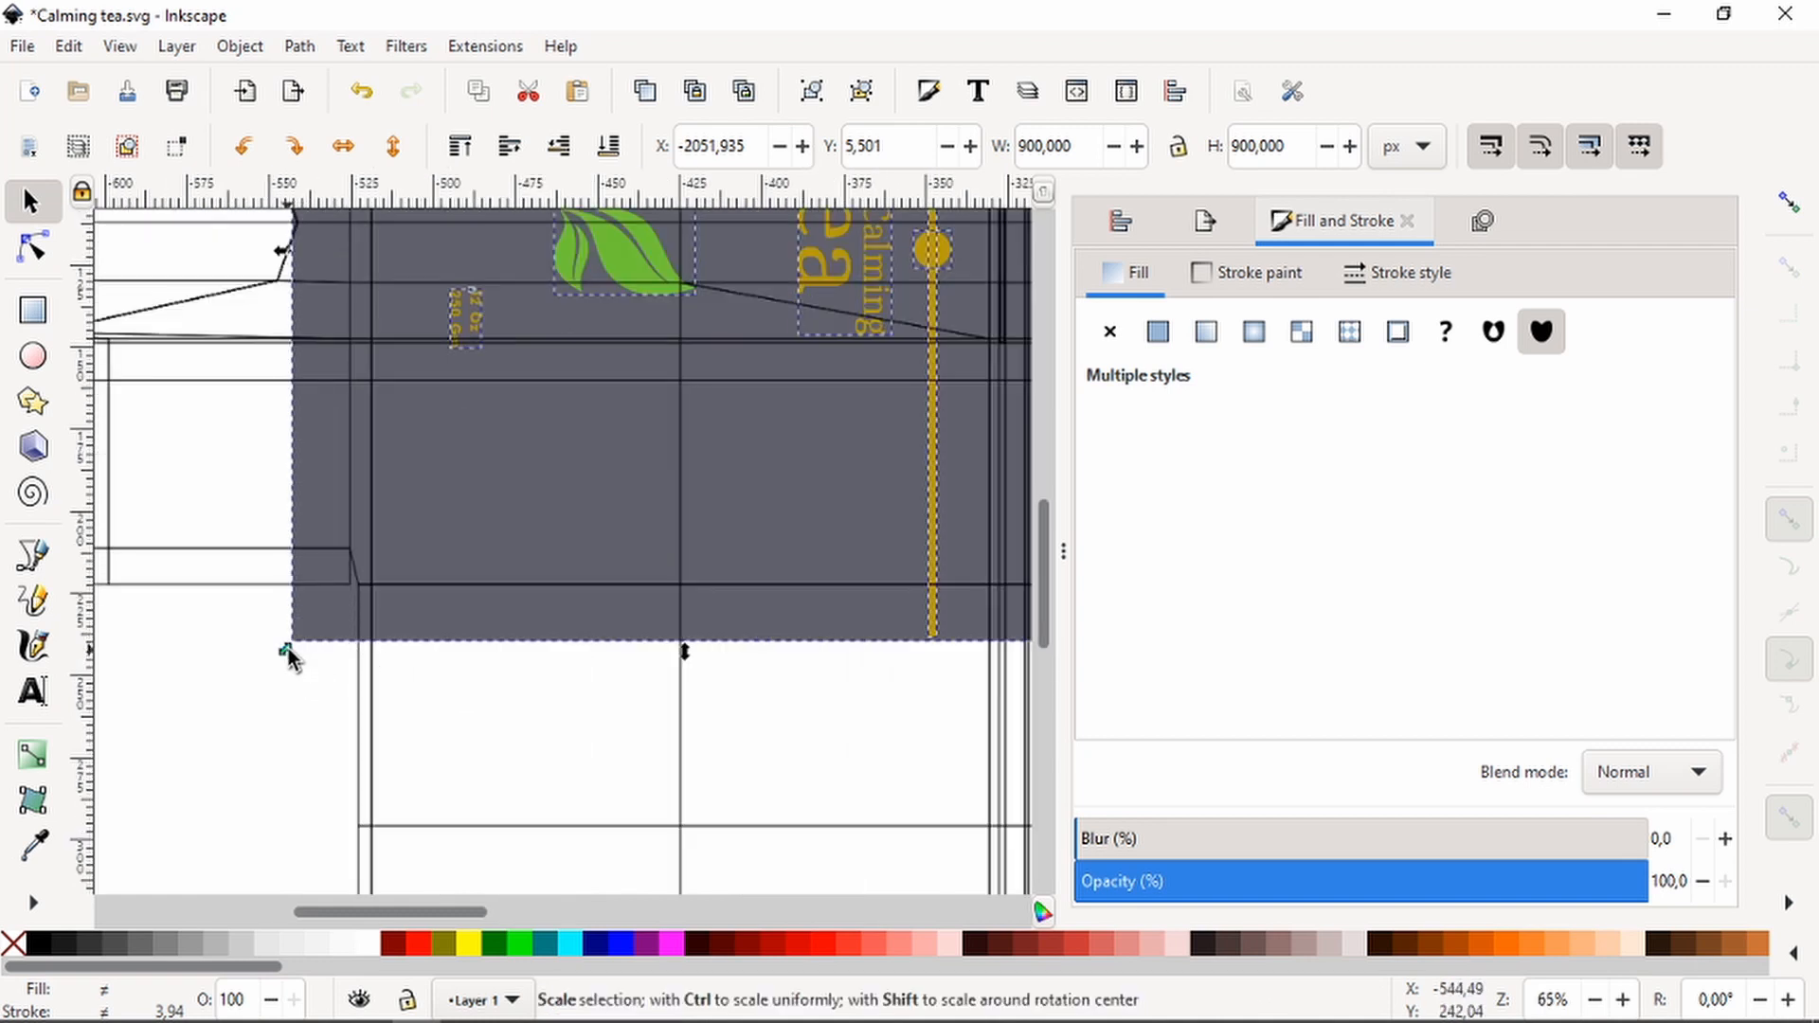
pyautogui.moveTo(285, 650); pyautogui.dragTo(342, 614)
pyautogui.keyDown('ctrl'); pyautogui.scroll(5, 458, 527); pyautogui.keyUp('ctrl')
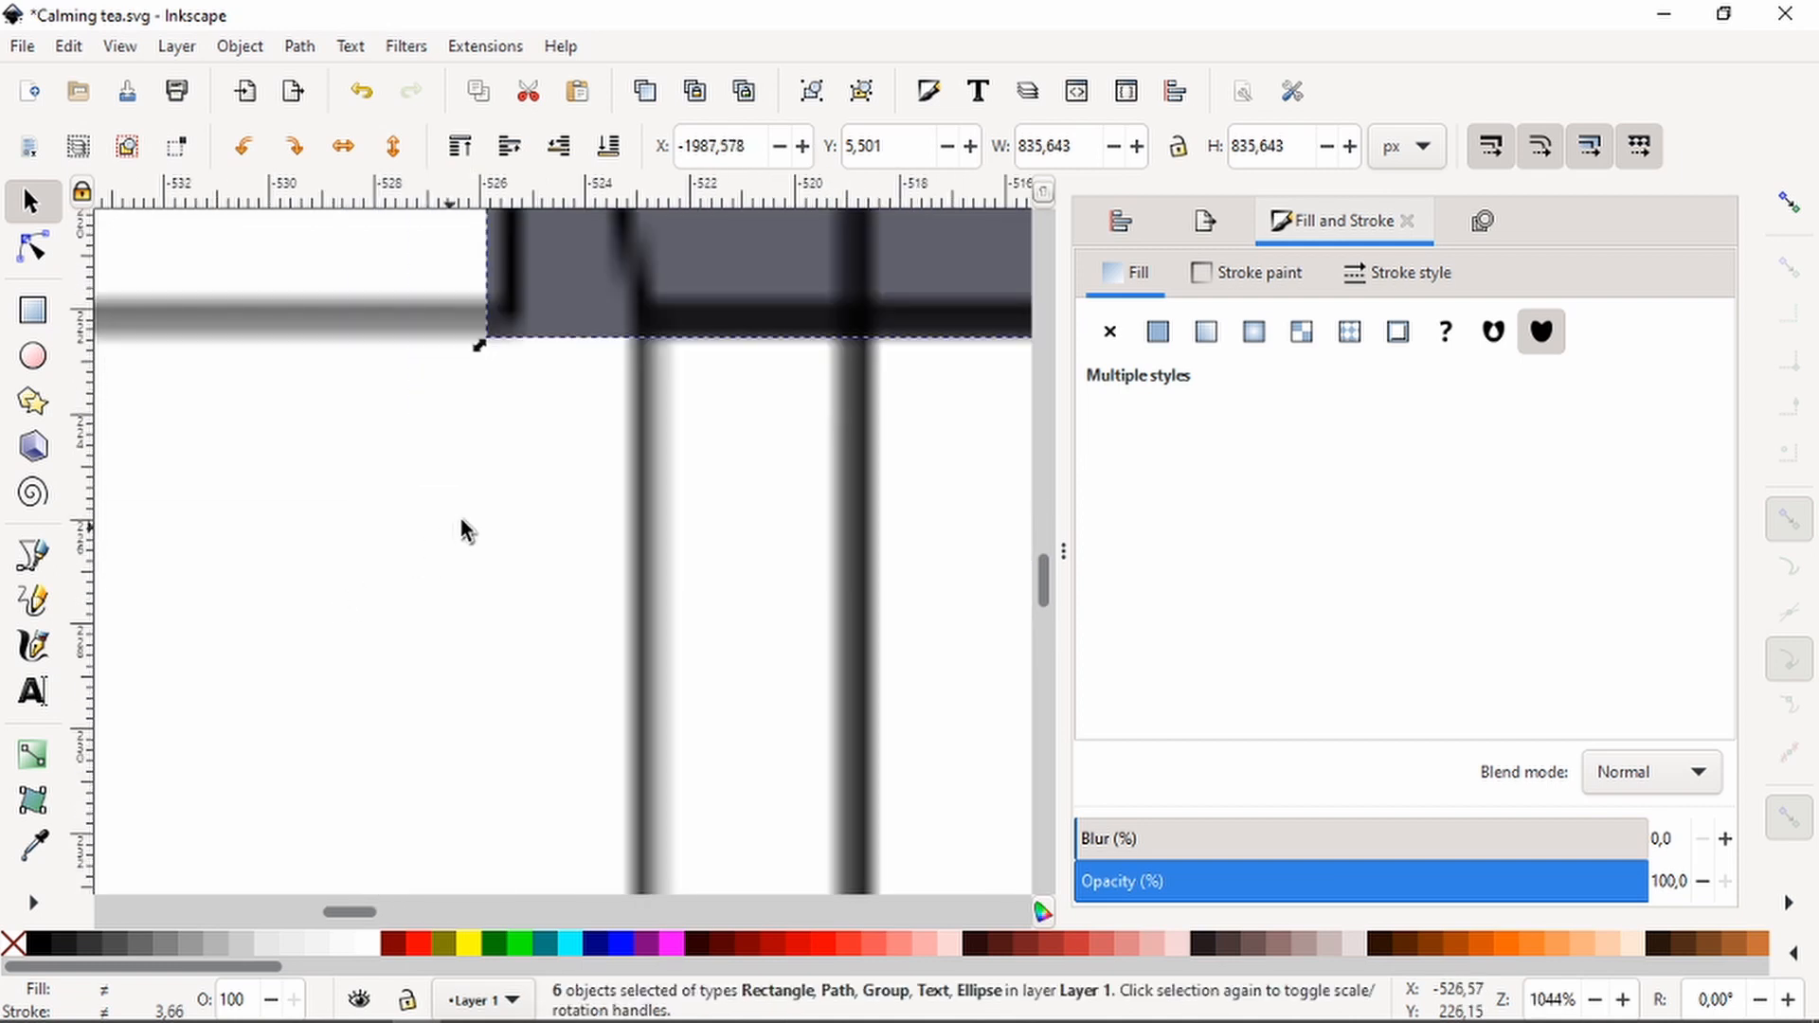
# Examine how the edges of the scaled tea label line up with the UV layout's central panel
pyautogui.keyDown('ctrl'); pyautogui.scroll(-10, 373, 632); pyautogui.keyUp('ctrl')
pyautogui.keyDown('ctrl'); pyautogui.scroll(-4, 375, 649); pyautogui.keyUp('ctrl')
pyautogui.keyDown('ctrl'); pyautogui.scroll(13, 389, 682); pyautogui.keyUp('ctrl')
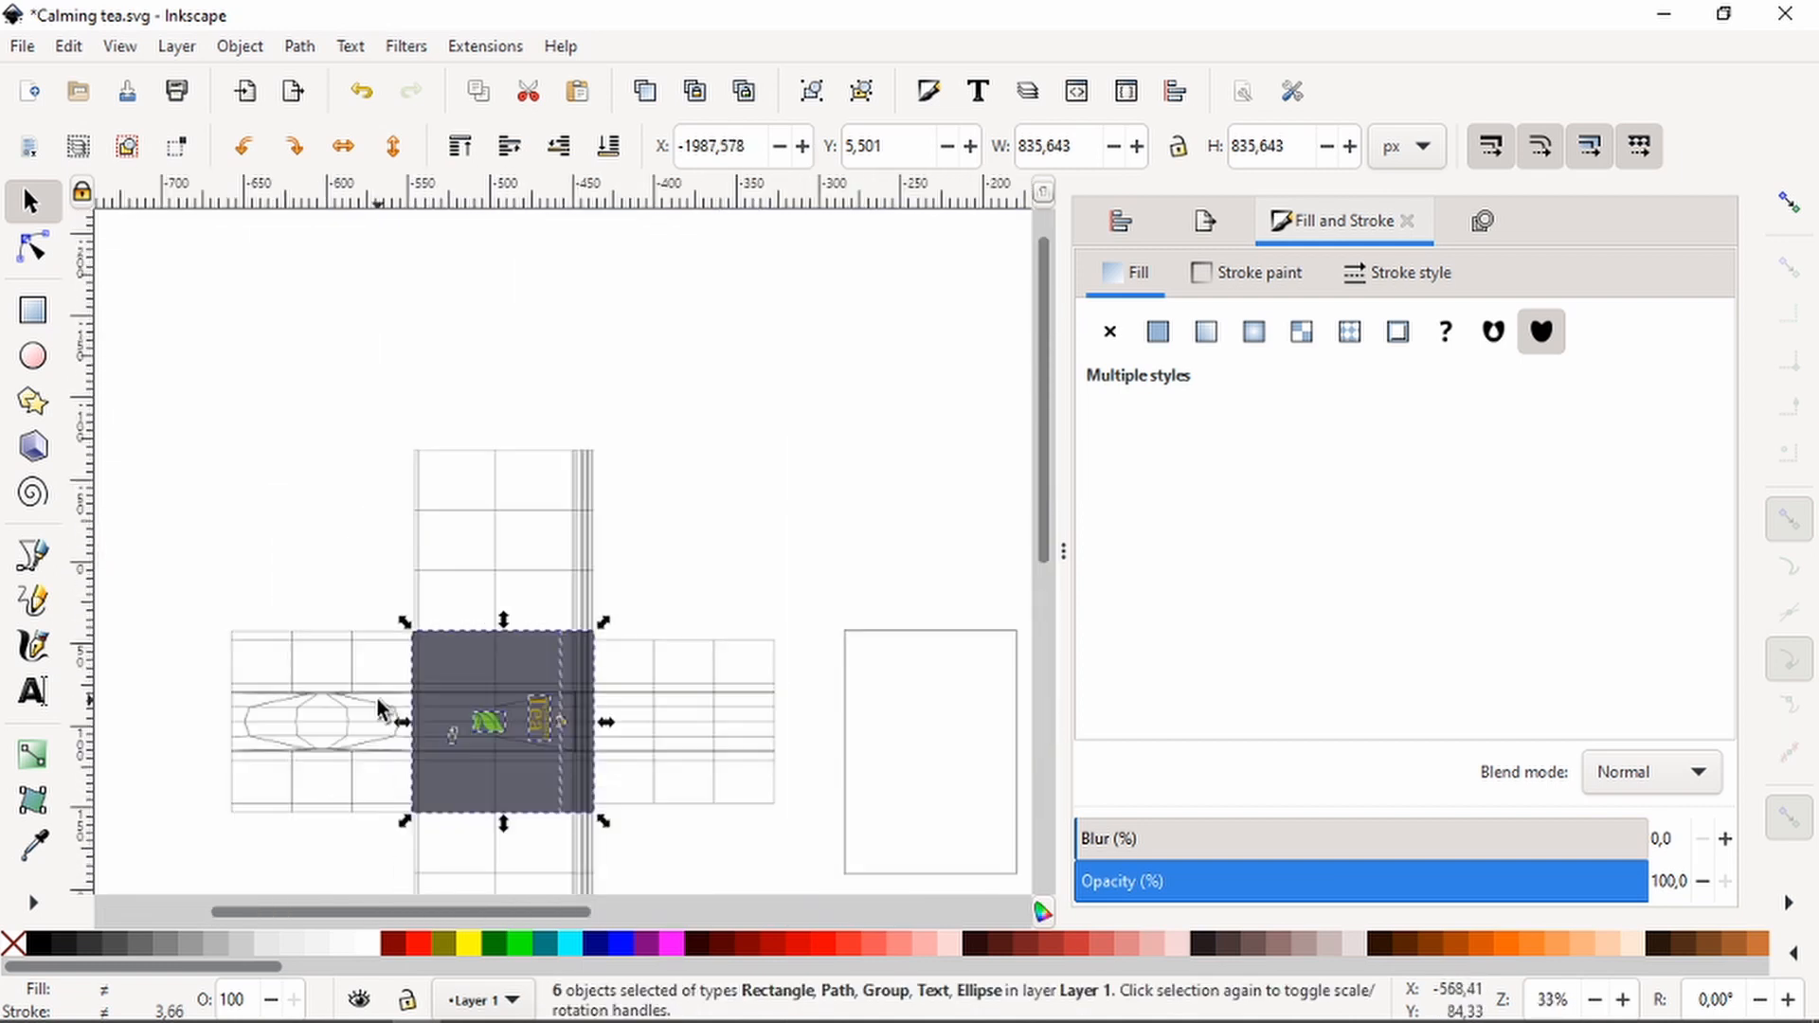
pyautogui.keyDown('ctrl'); pyautogui.scroll(-8, 313, 452); pyautogui.keyUp('ctrl')
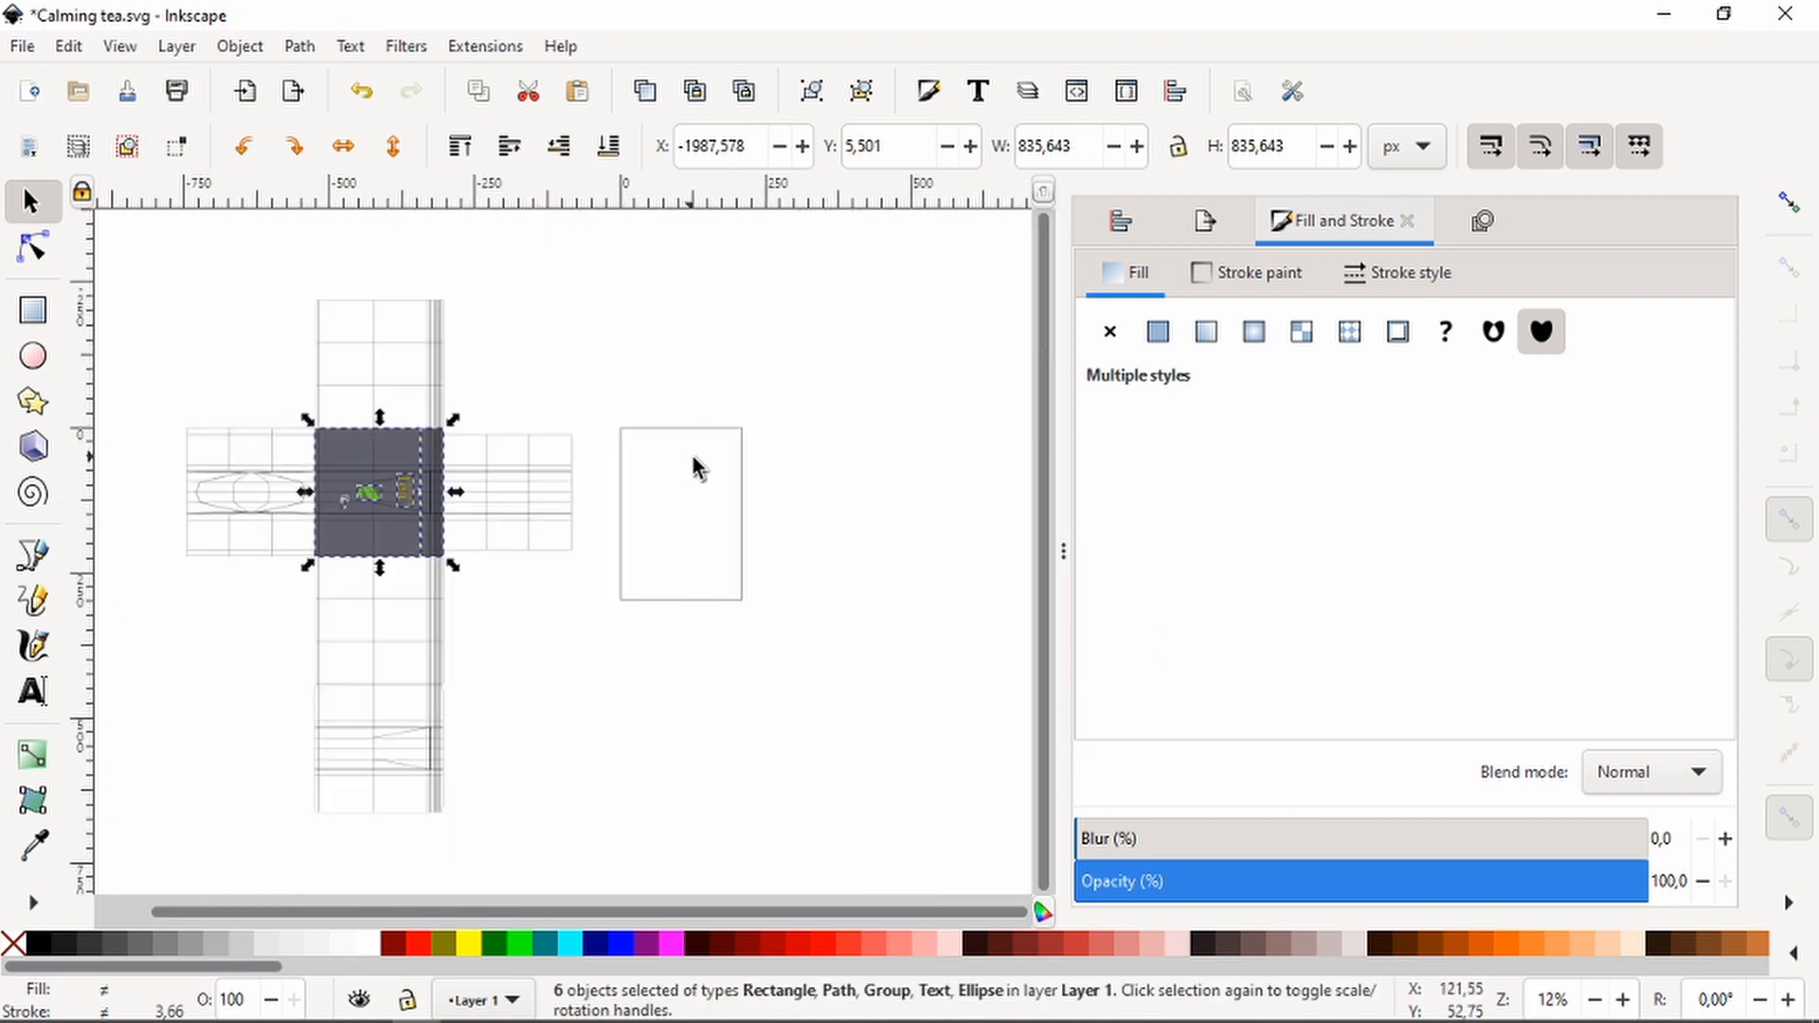
pyautogui.keyDown('ctrl'); pyautogui.scroll(8, 397, 403); pyautogui.keyUp('ctrl')
pyautogui.keyDown('ctrl'); pyautogui.scroll(-4, 549, 514); pyautogui.keyUp('ctrl')
pyautogui.keyDown('ctrl'); pyautogui.scroll(3, 438, 414); pyautogui.keyUp('ctrl')
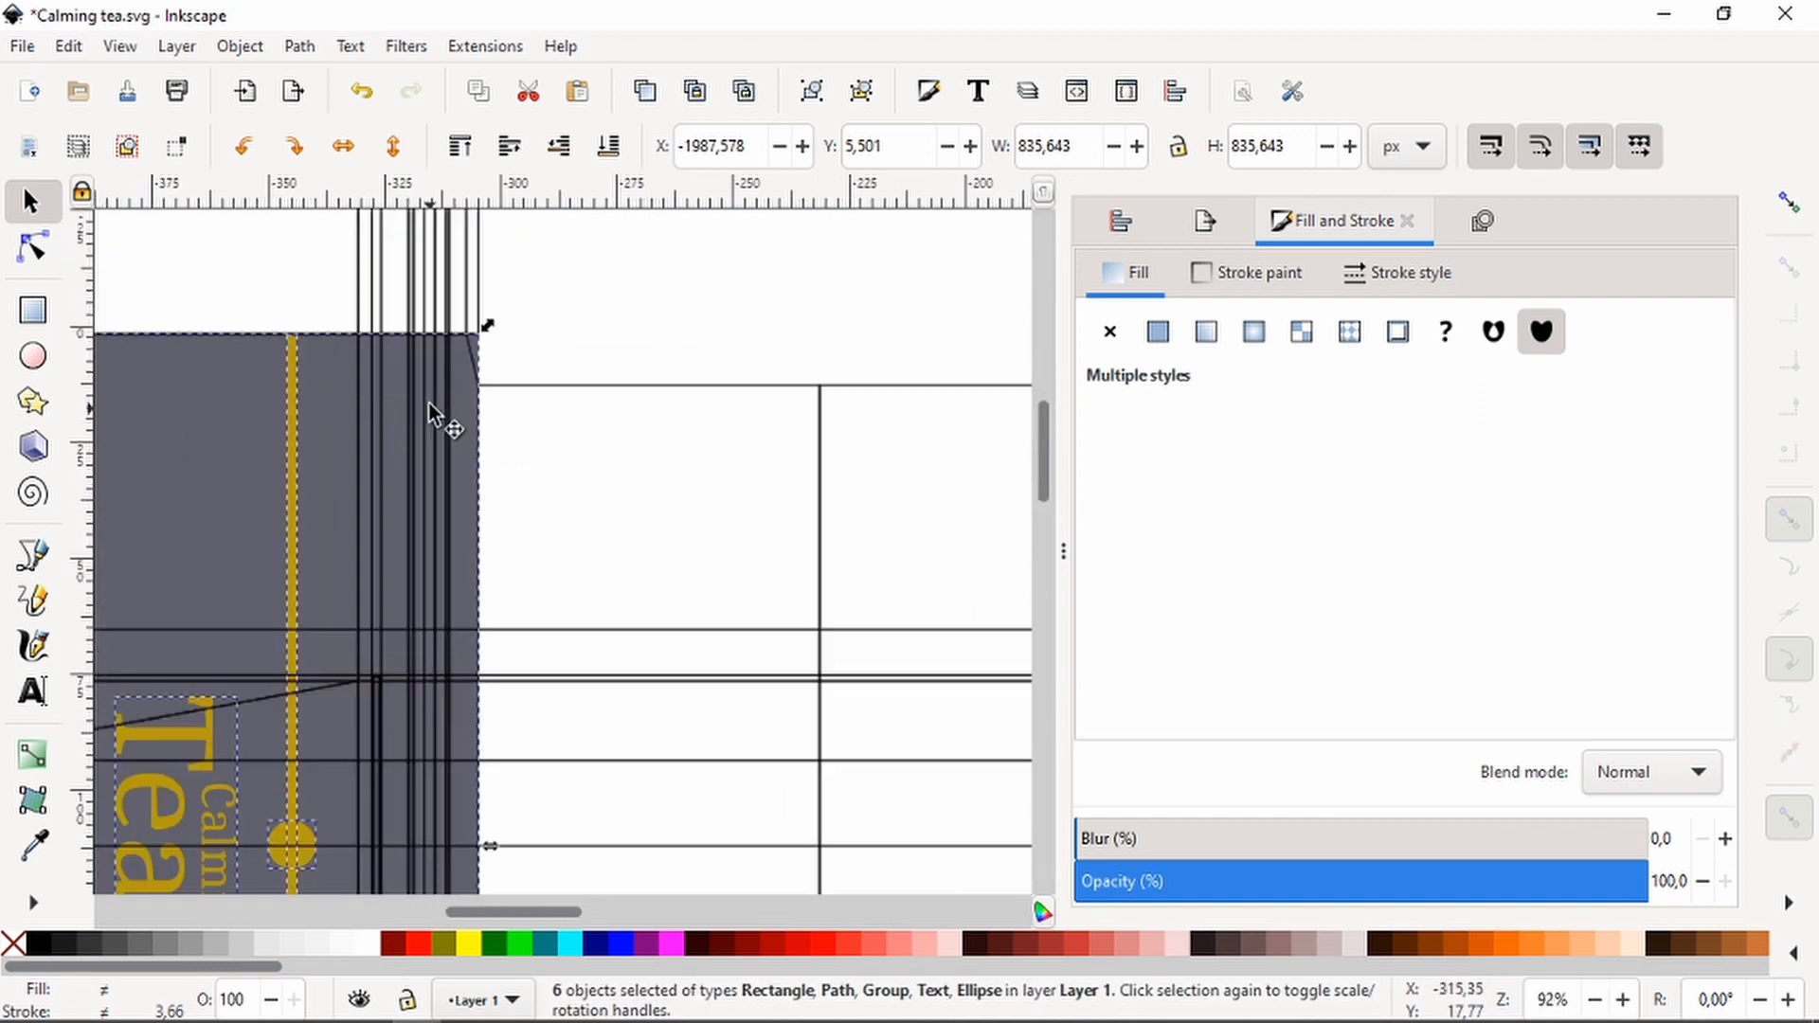
pyautogui.keyDown('ctrl'); pyautogui.scroll(-10, 738, 332); pyautogui.keyUp('ctrl')
pyautogui.keyDown('ctrl'); pyautogui.scroll(1, 715, 346); pyautogui.keyUp('ctrl')
pyautogui.keyDown('ctrl'); pyautogui.scroll(7, 715, 345); pyautogui.keyUp('ctrl')
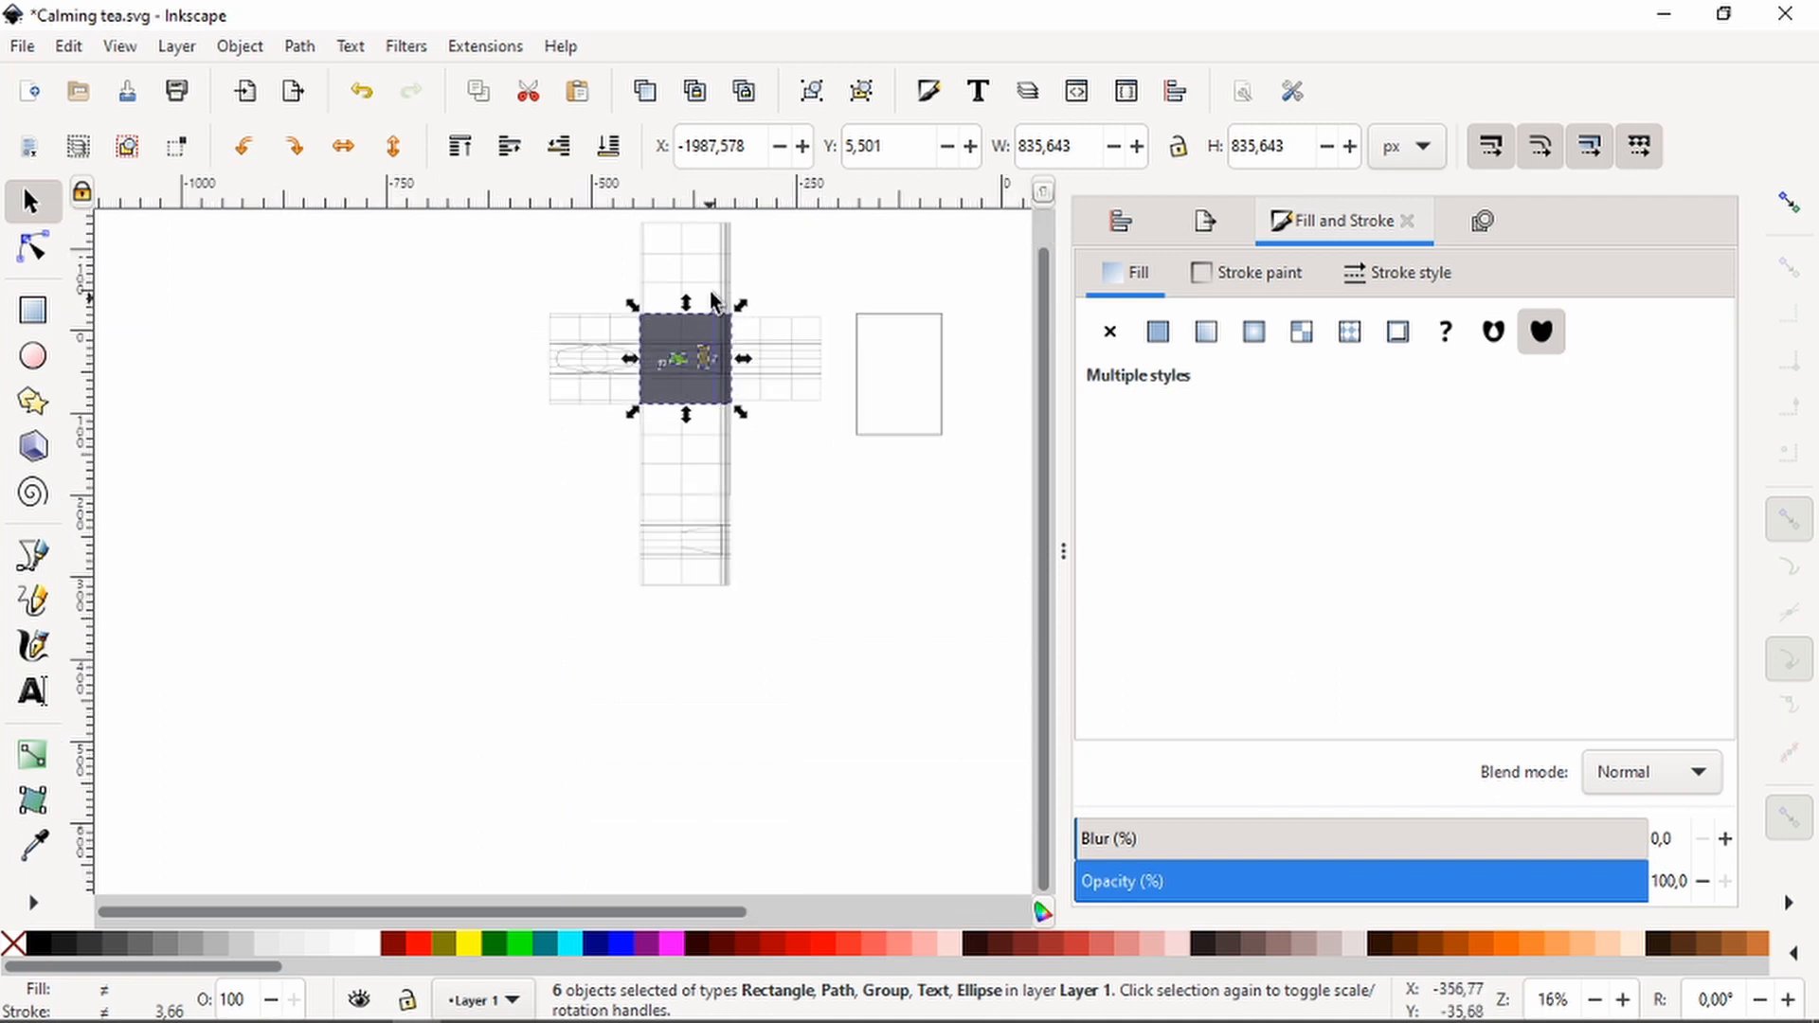
pyautogui.keyDown('ctrl'); pyautogui.scroll(-3, 715, 357); pyautogui.keyUp('ctrl')
pyautogui.keyDown('ctrl'); pyautogui.scroll(2, 738, 588); pyautogui.keyUp('ctrl')
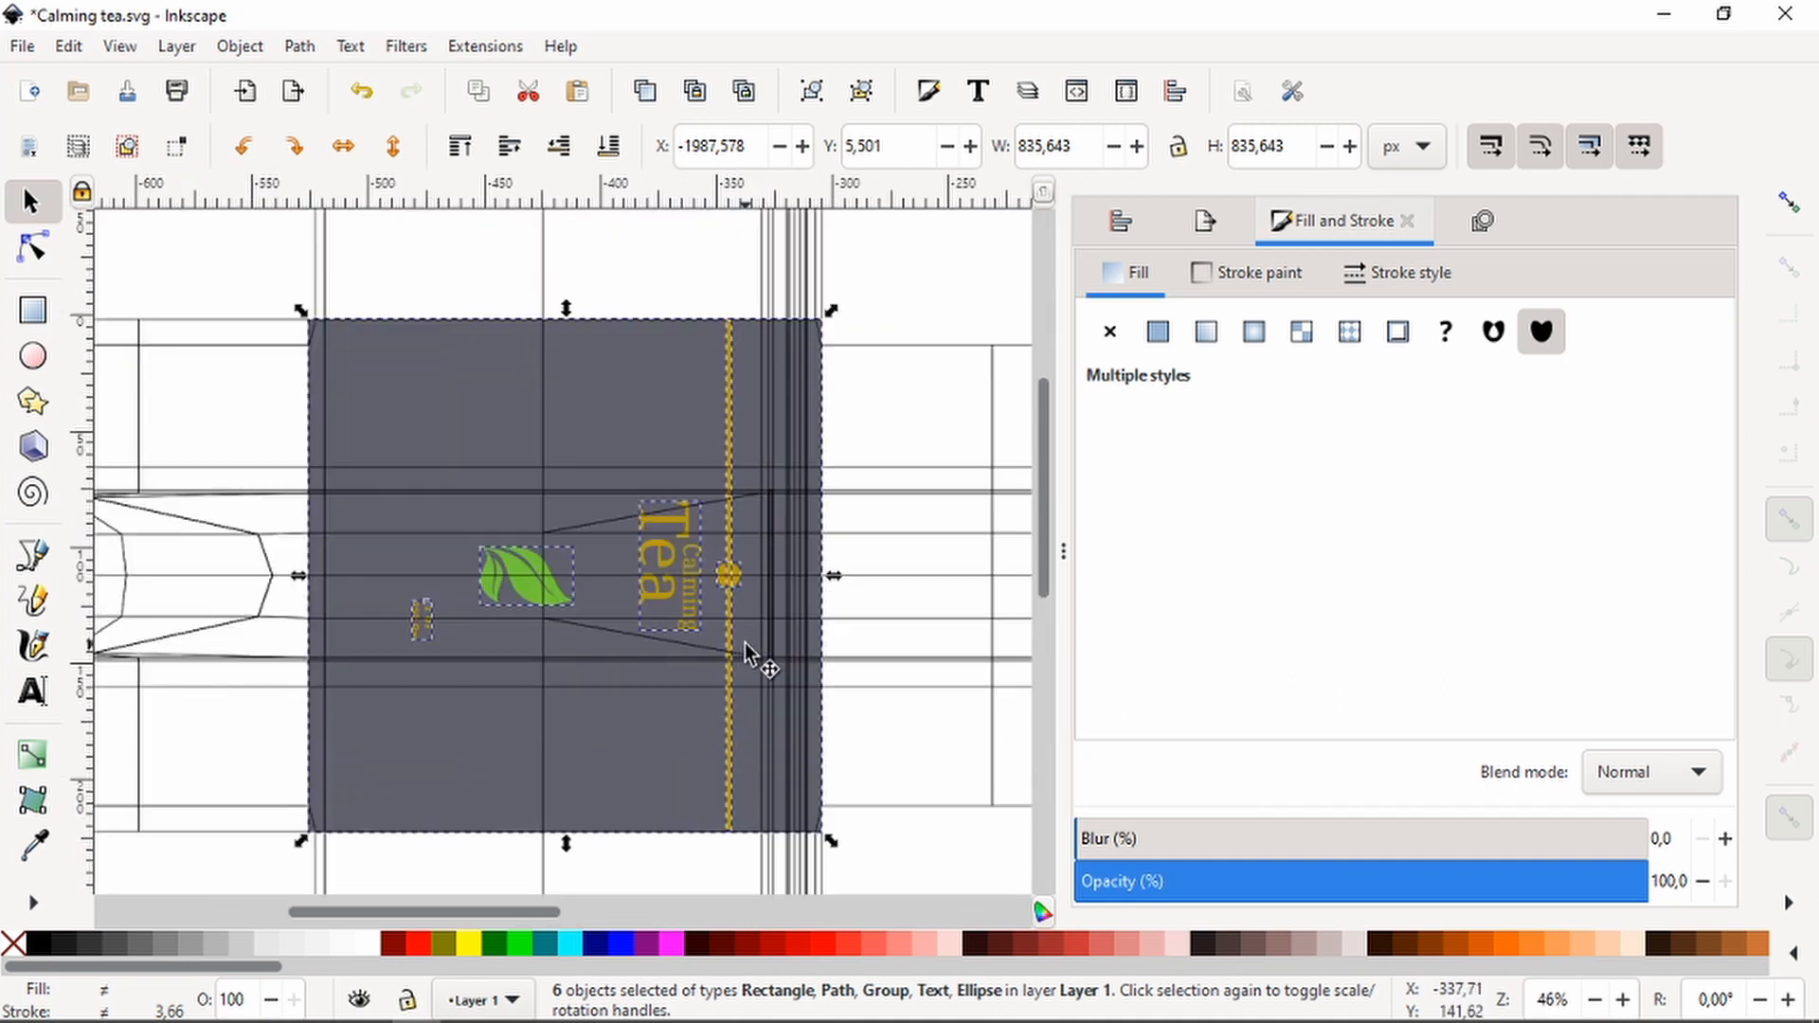
pyautogui.keyDown('ctrl'); pyautogui.scroll(-2, 805, 493); pyautogui.keyUp('ctrl')
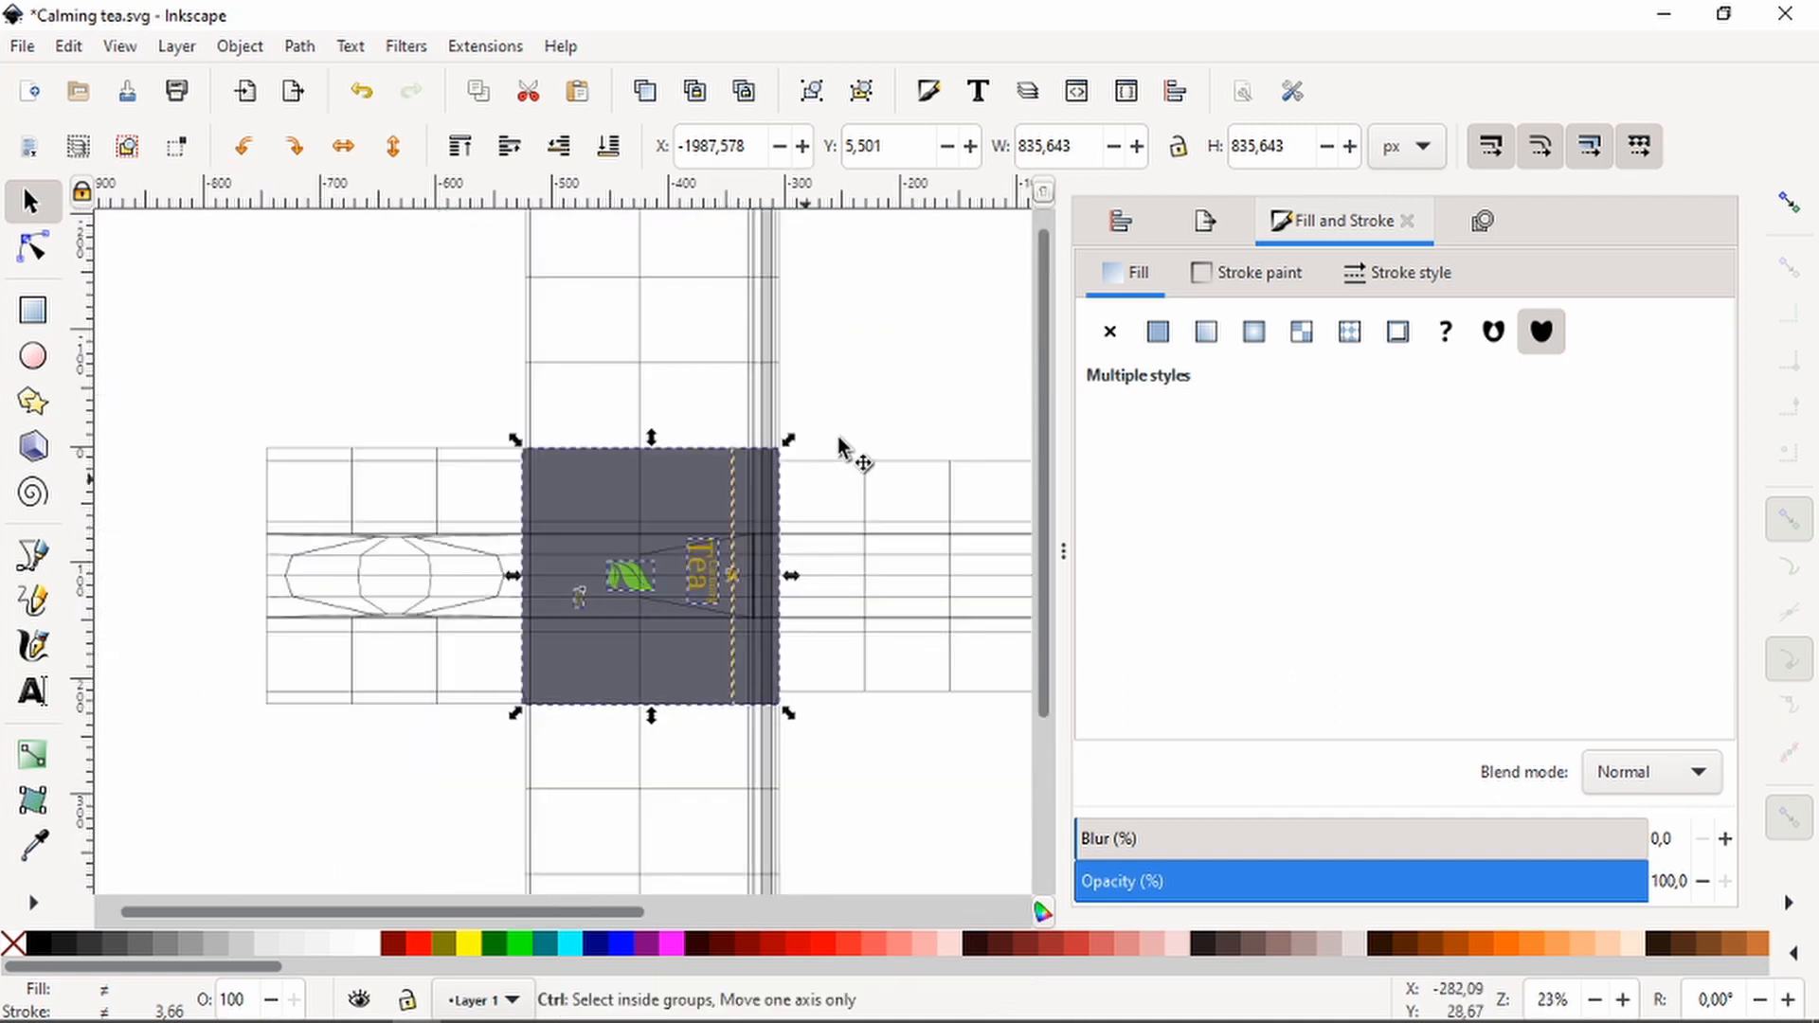
# Deselect the tea label and delete the imported UV layout image behind it
pyautogui.click(868, 410)
pyautogui.keyDown('ctrl'); pyautogui.scroll(-1, 690, 487); pyautogui.keyUp('ctrl')
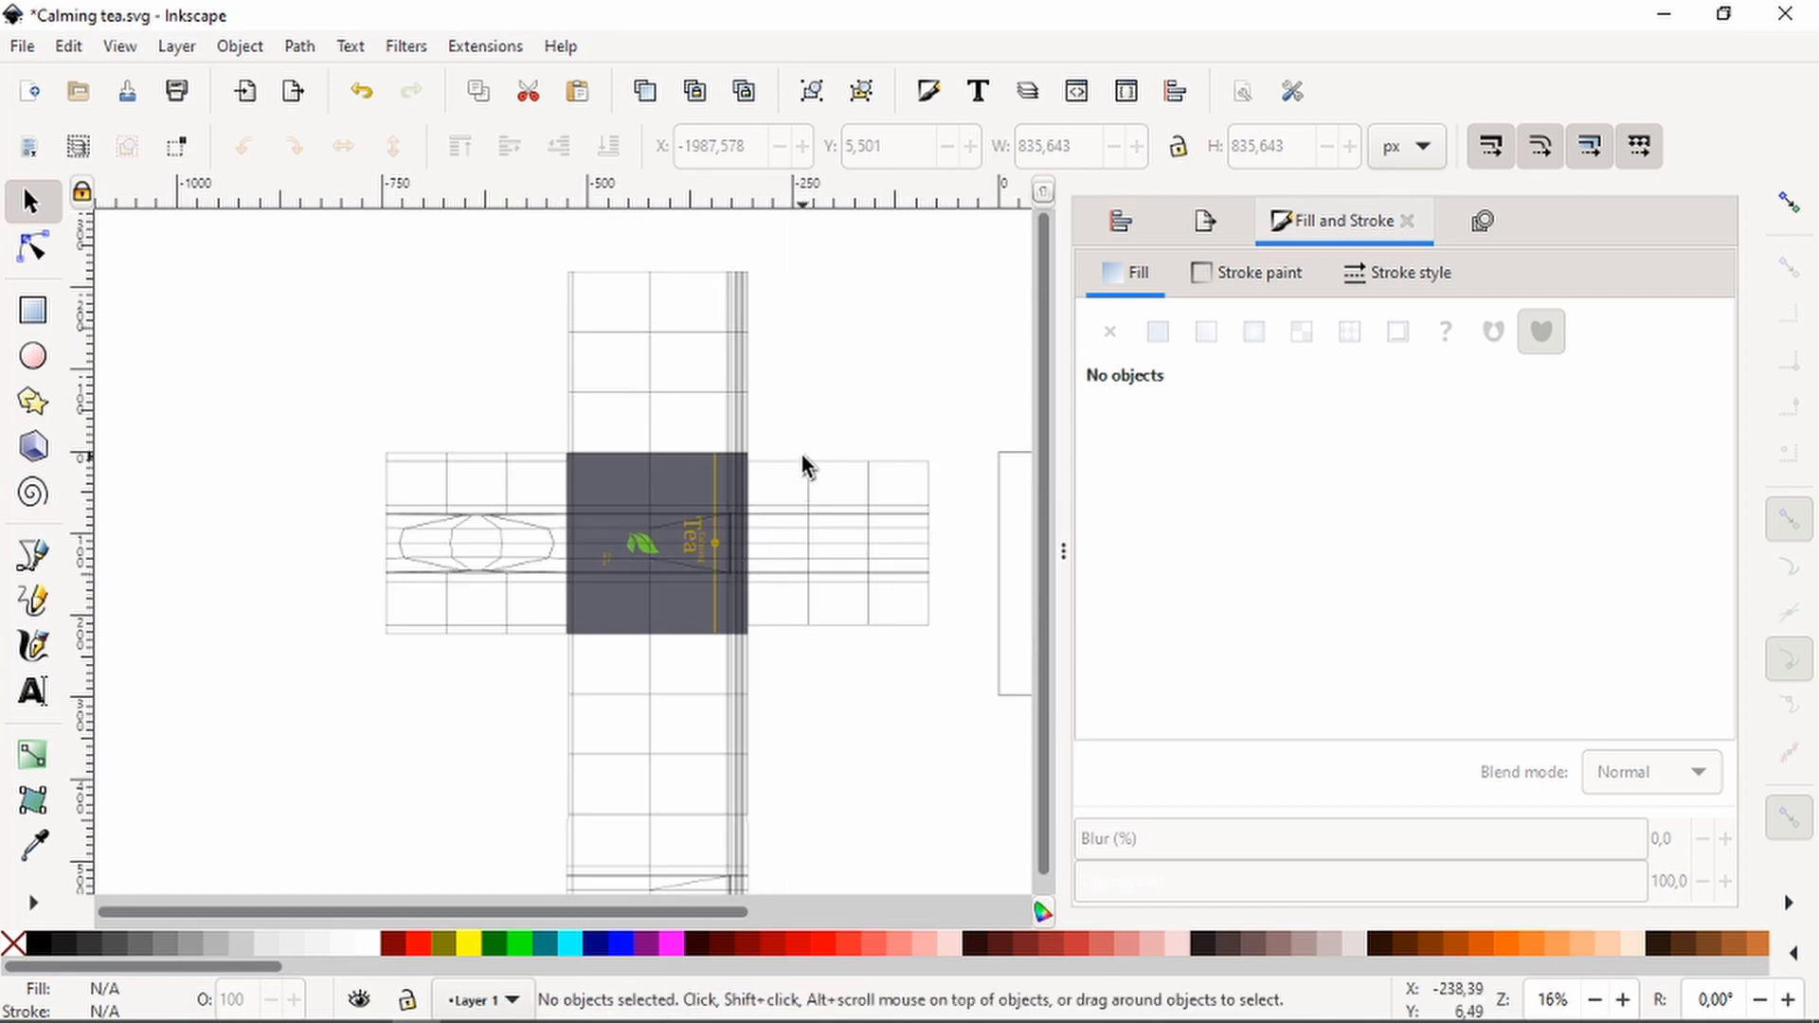
pyautogui.click(742, 385)
pyautogui.press('Escape')
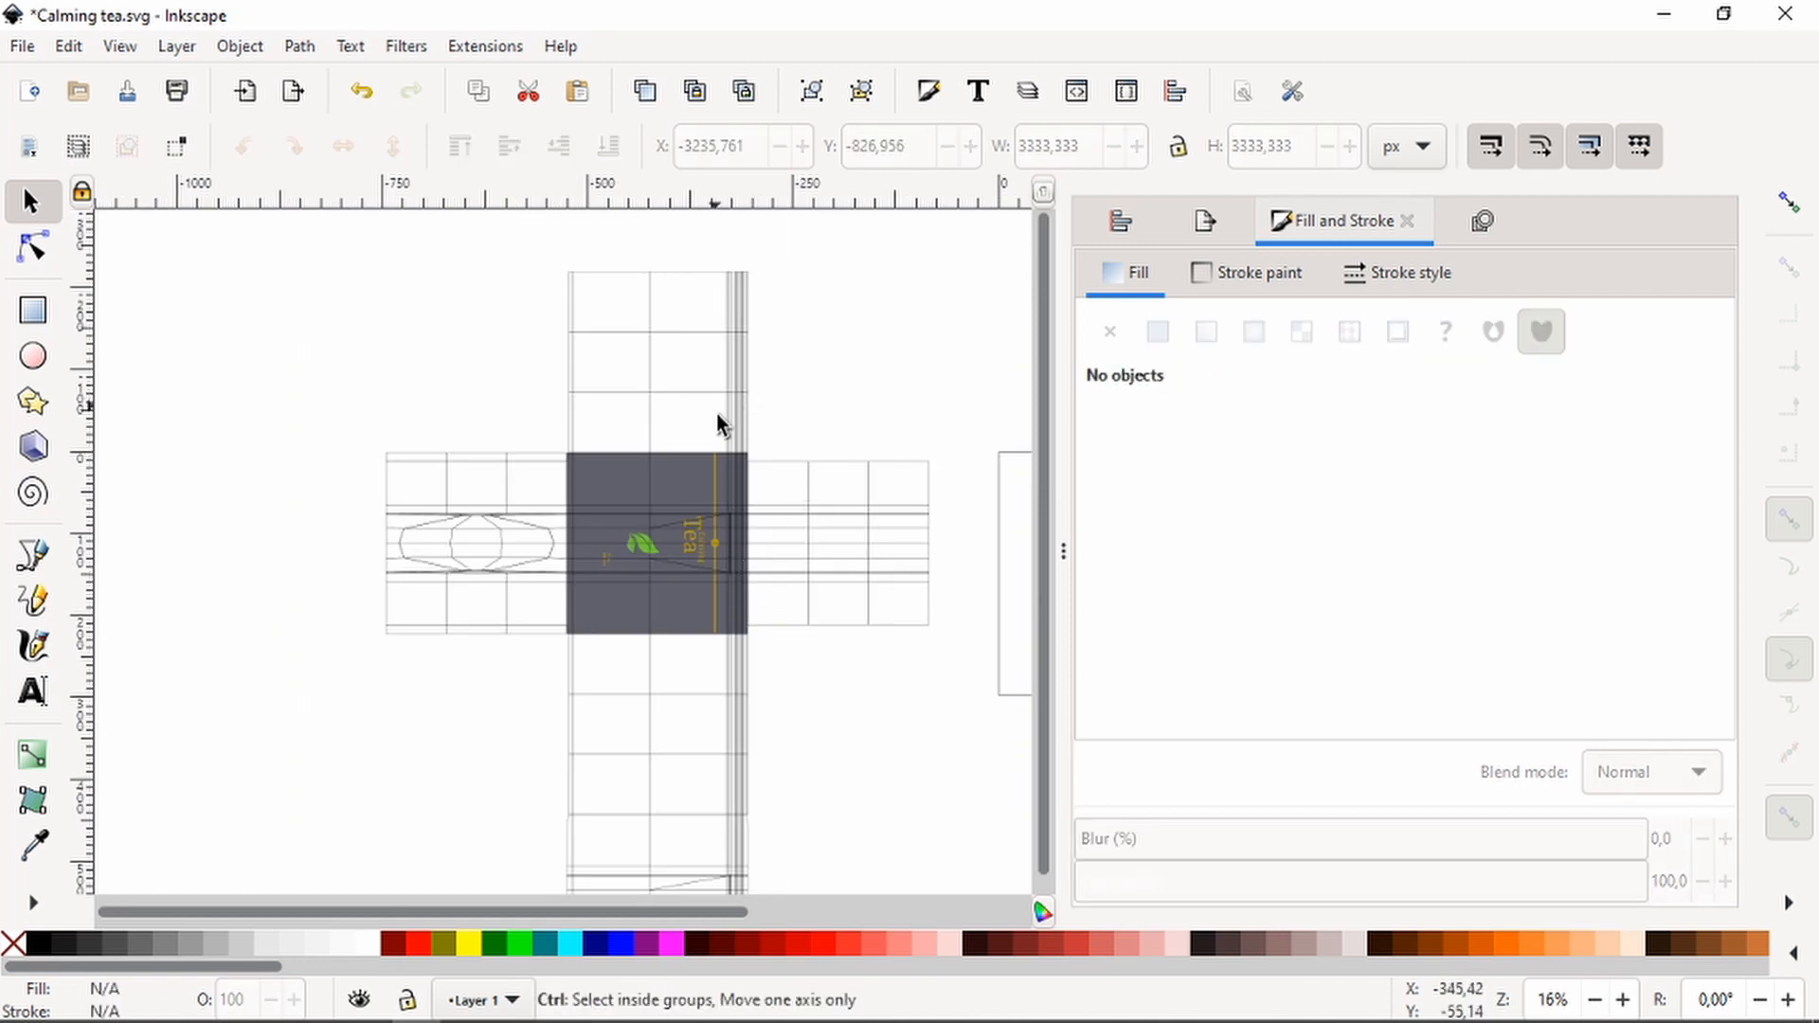
pyautogui.keyDown('ctrl'); pyautogui.scroll(-2, 722, 413); pyautogui.keyUp('ctrl')
pyautogui.keyDown('ctrl'); pyautogui.scroll(2, 726, 413); pyautogui.keyUp('ctrl')
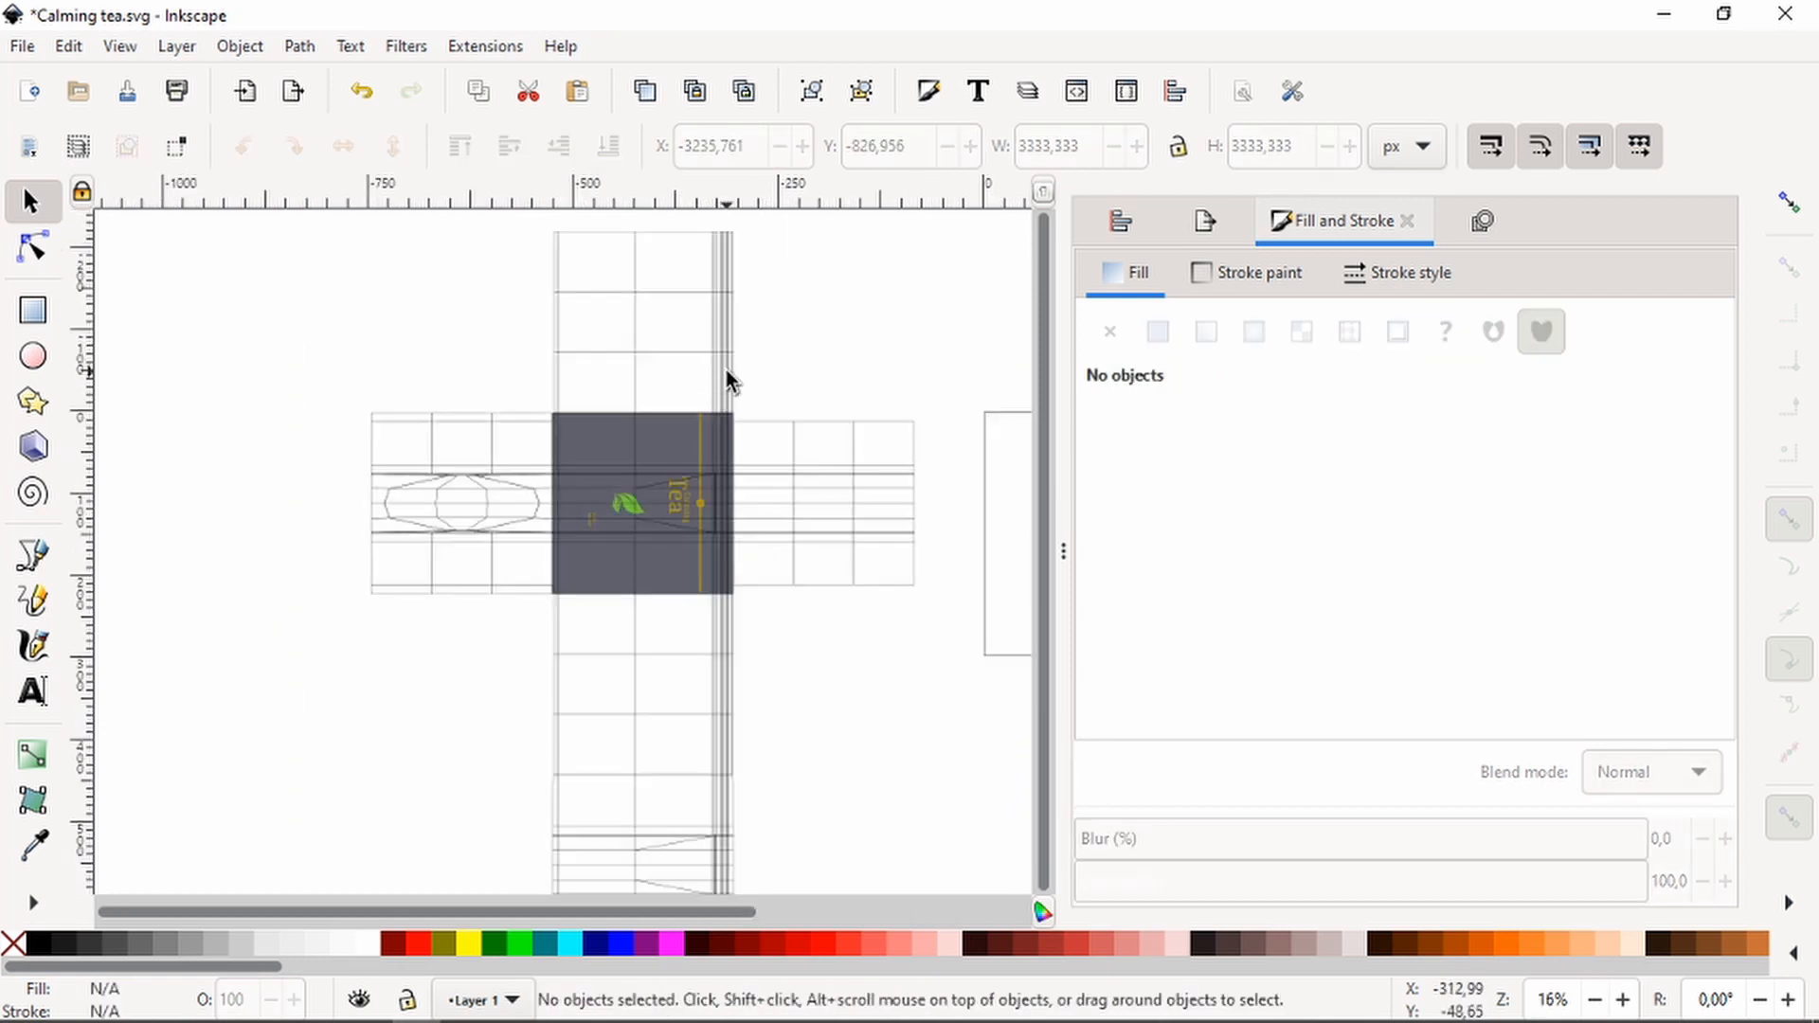
pyautogui.keyDown('ctrl'); pyautogui.scroll(10, 725, 378); pyautogui.keyUp('ctrl')
pyautogui.keyDown('ctrl'); pyautogui.scroll(3, 758, 384); pyautogui.keyUp('ctrl')
pyautogui.click(765, 396)
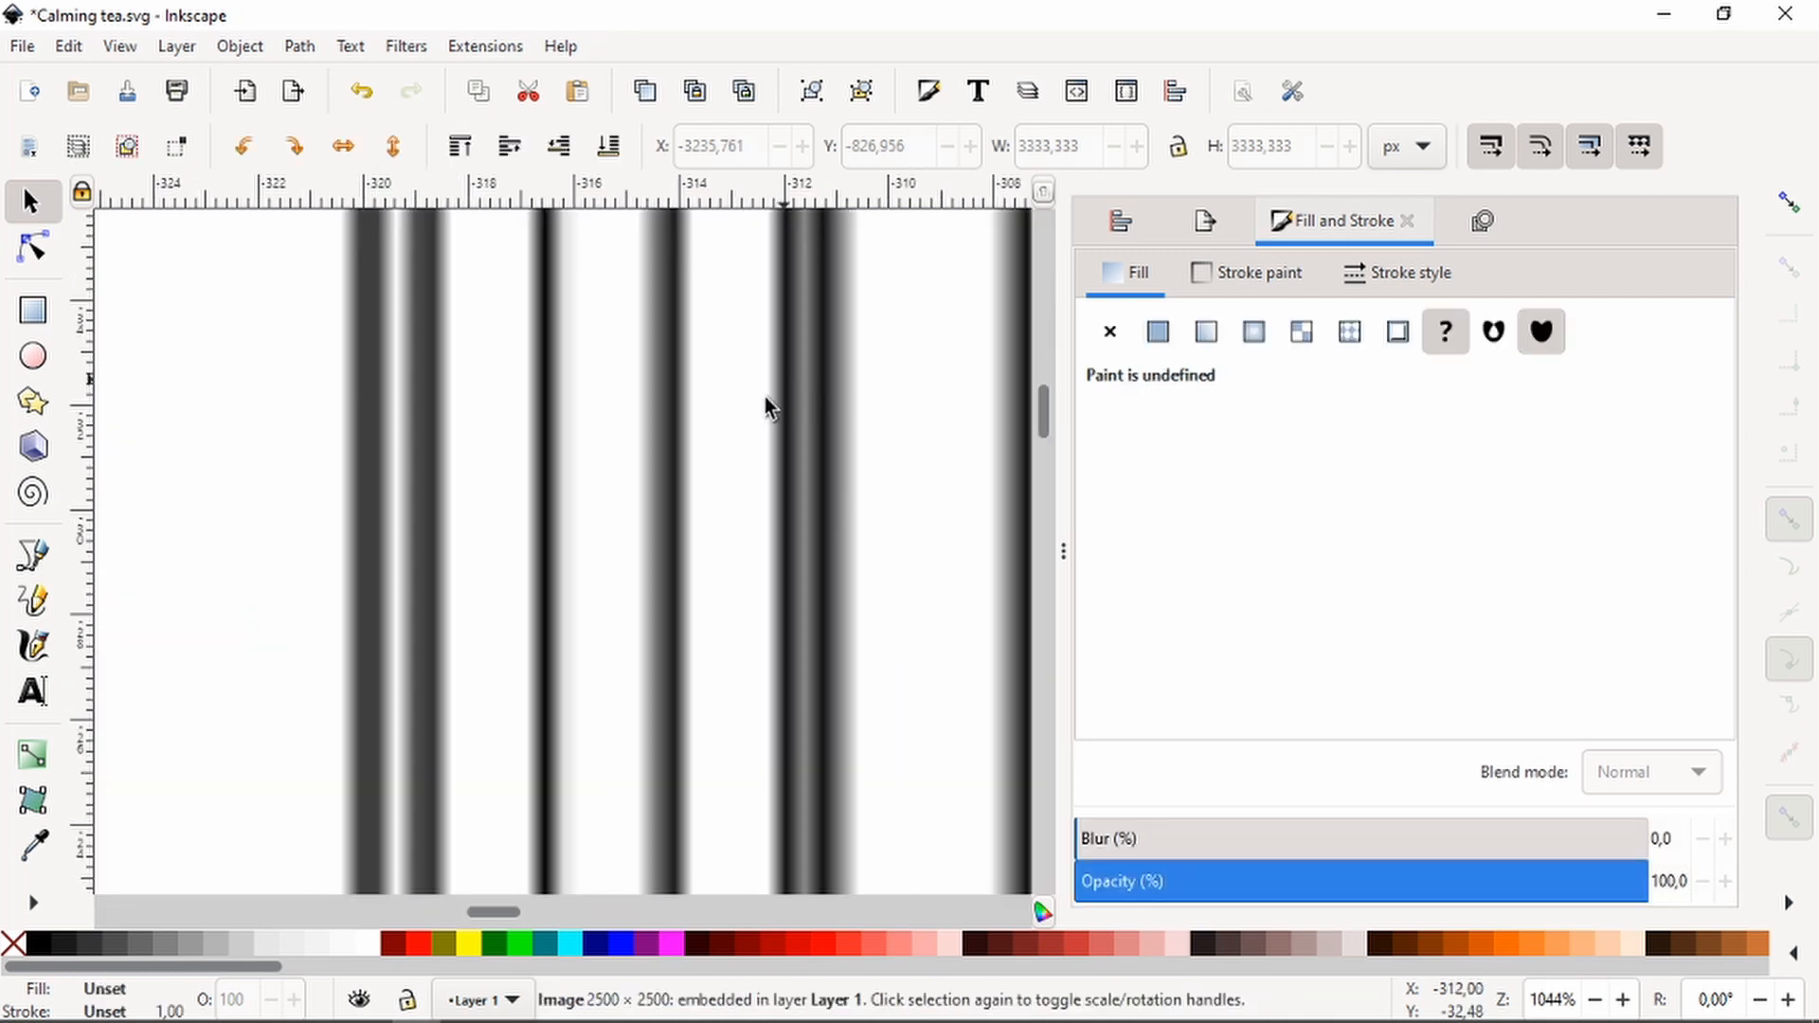
pyautogui.keyDown('ctrl'); pyautogui.scroll(-10, 708, 436); pyautogui.keyUp('ctrl')
pyautogui.keyDown('ctrl'); pyautogui.scroll(-2, 708, 436); pyautogui.keyUp('ctrl')
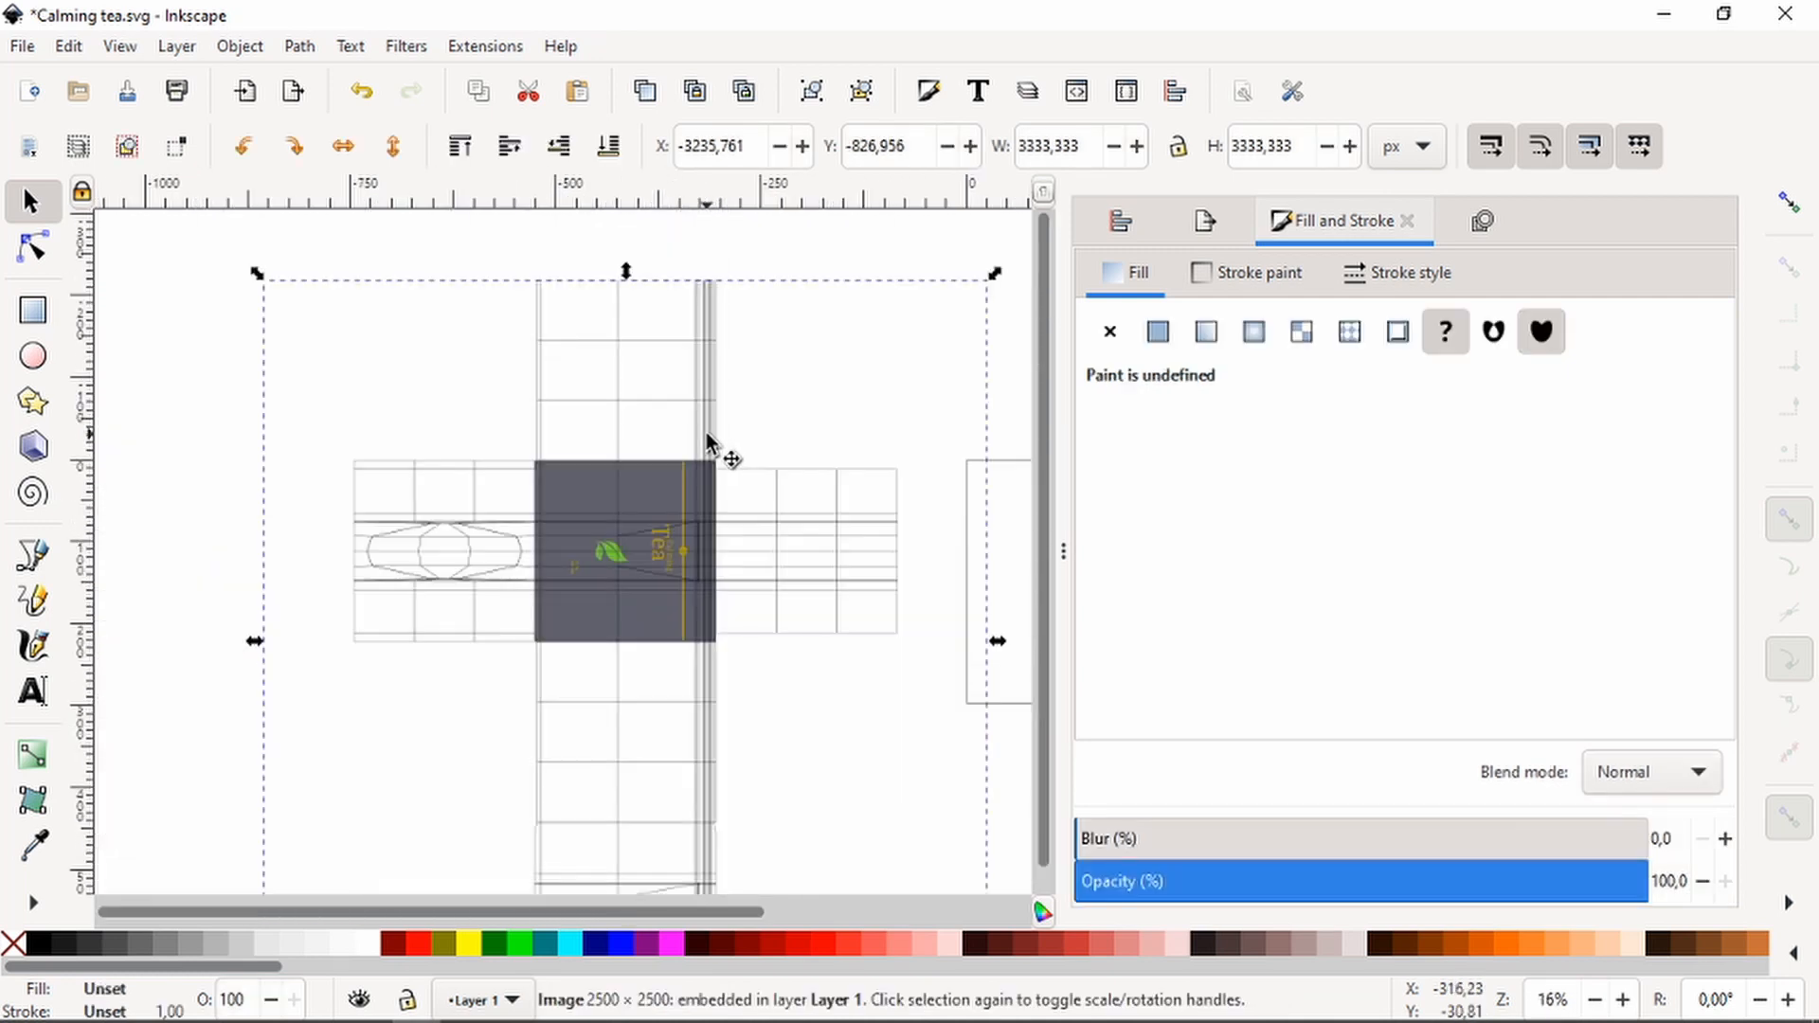
pyautogui.press('Escape')
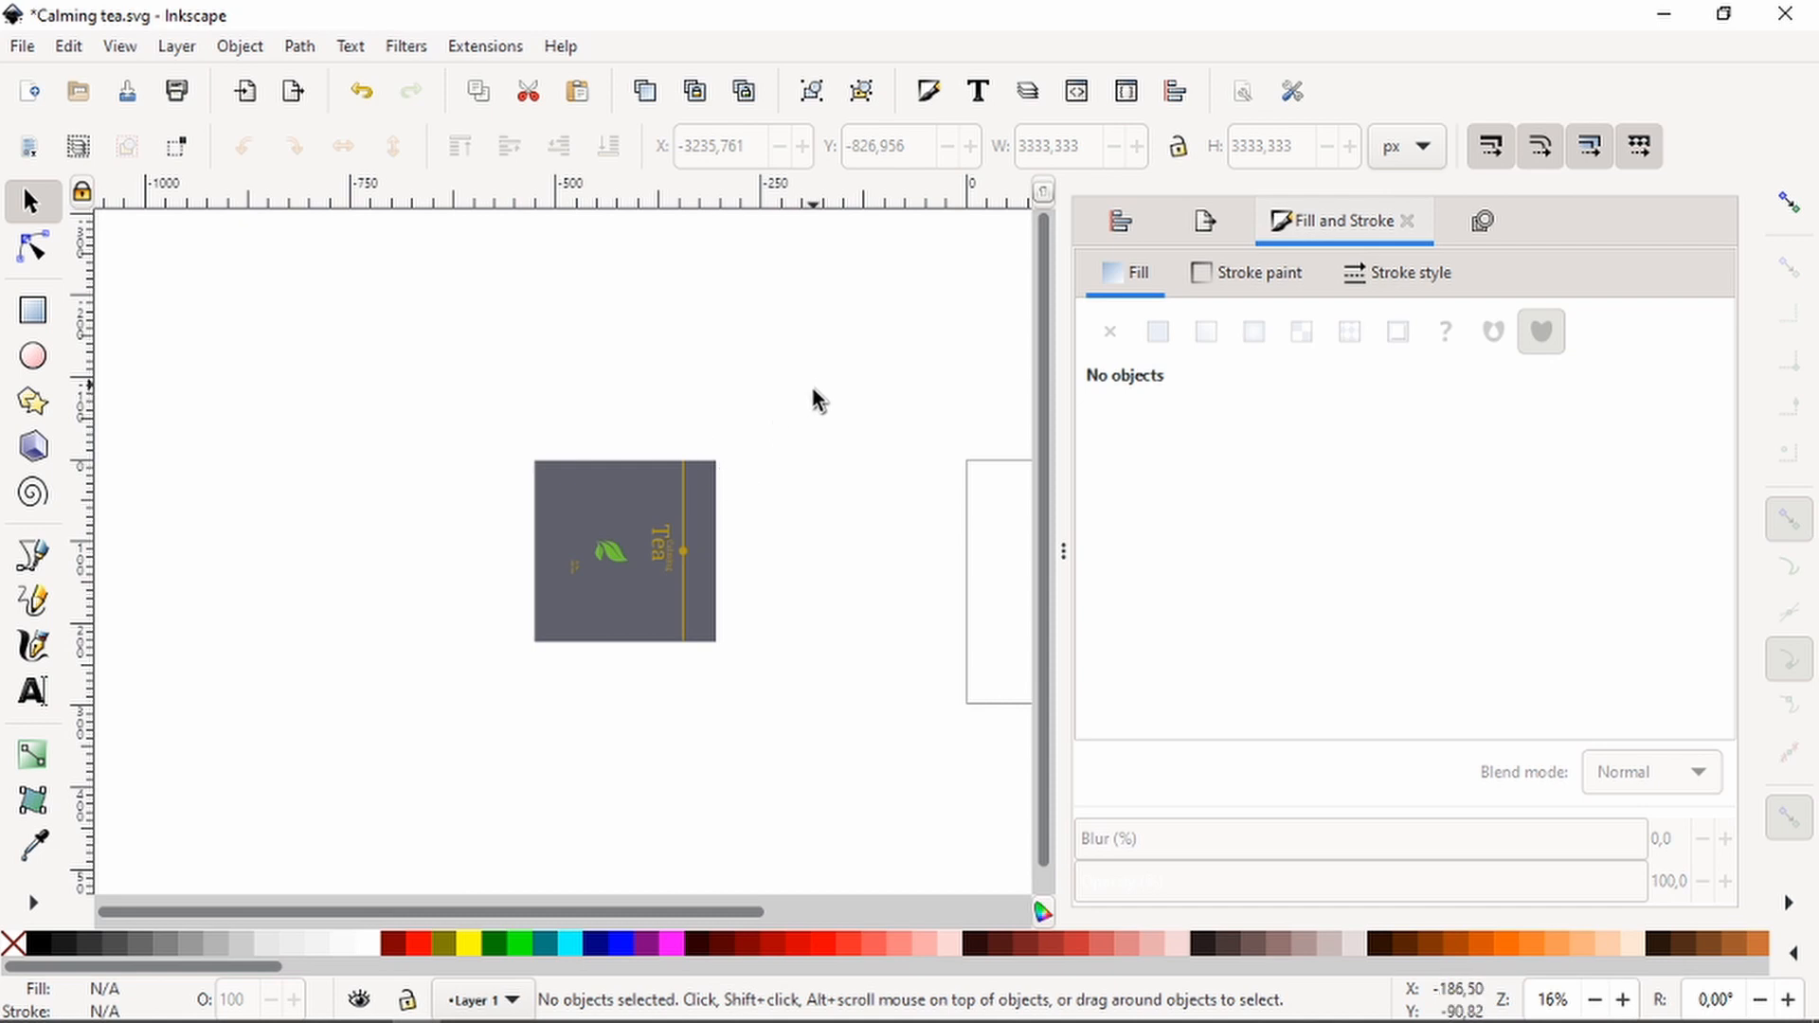
# Select the whole tea label artwork and export only the selection as TEH.png on the Desktop, replacing the existing file
pyautogui.moveTo(812, 386); pyautogui.dragTo(460, 720)
pyautogui.keyDown('ctrl'); pyautogui.scroll(2, 681, 527); pyautogui.keyUp('ctrl')
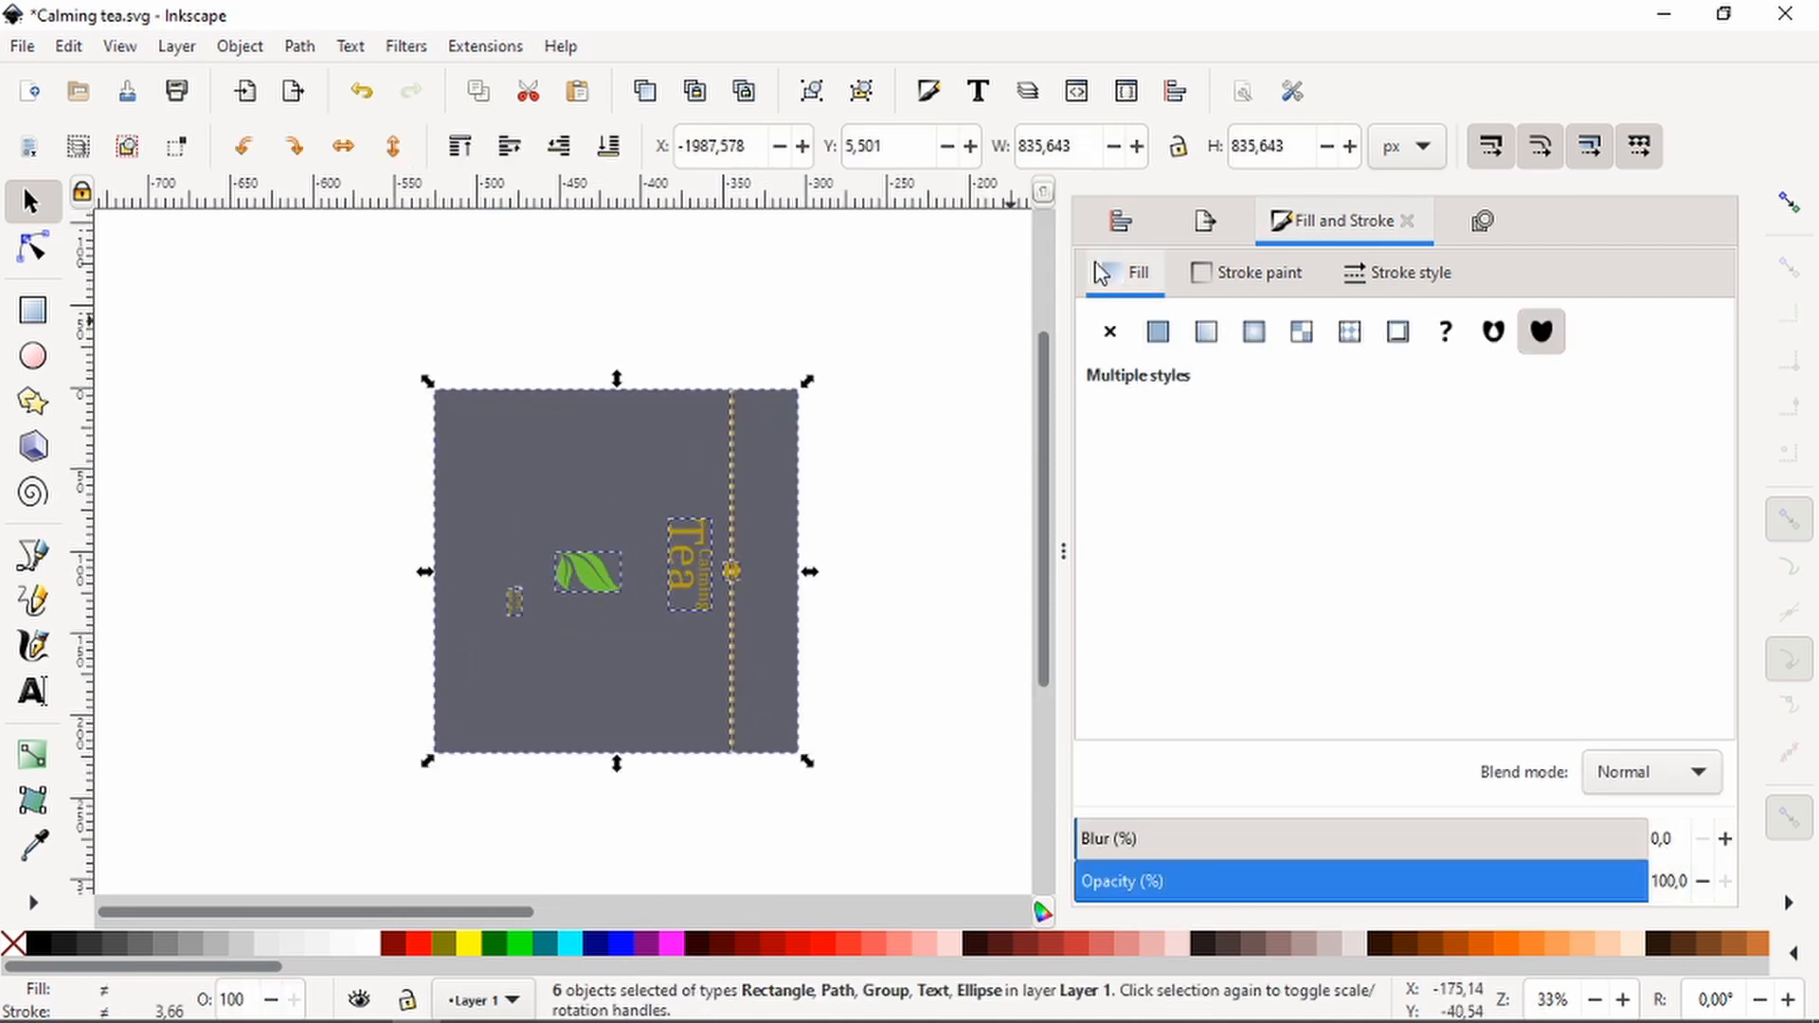
pyautogui.click(27, 47)
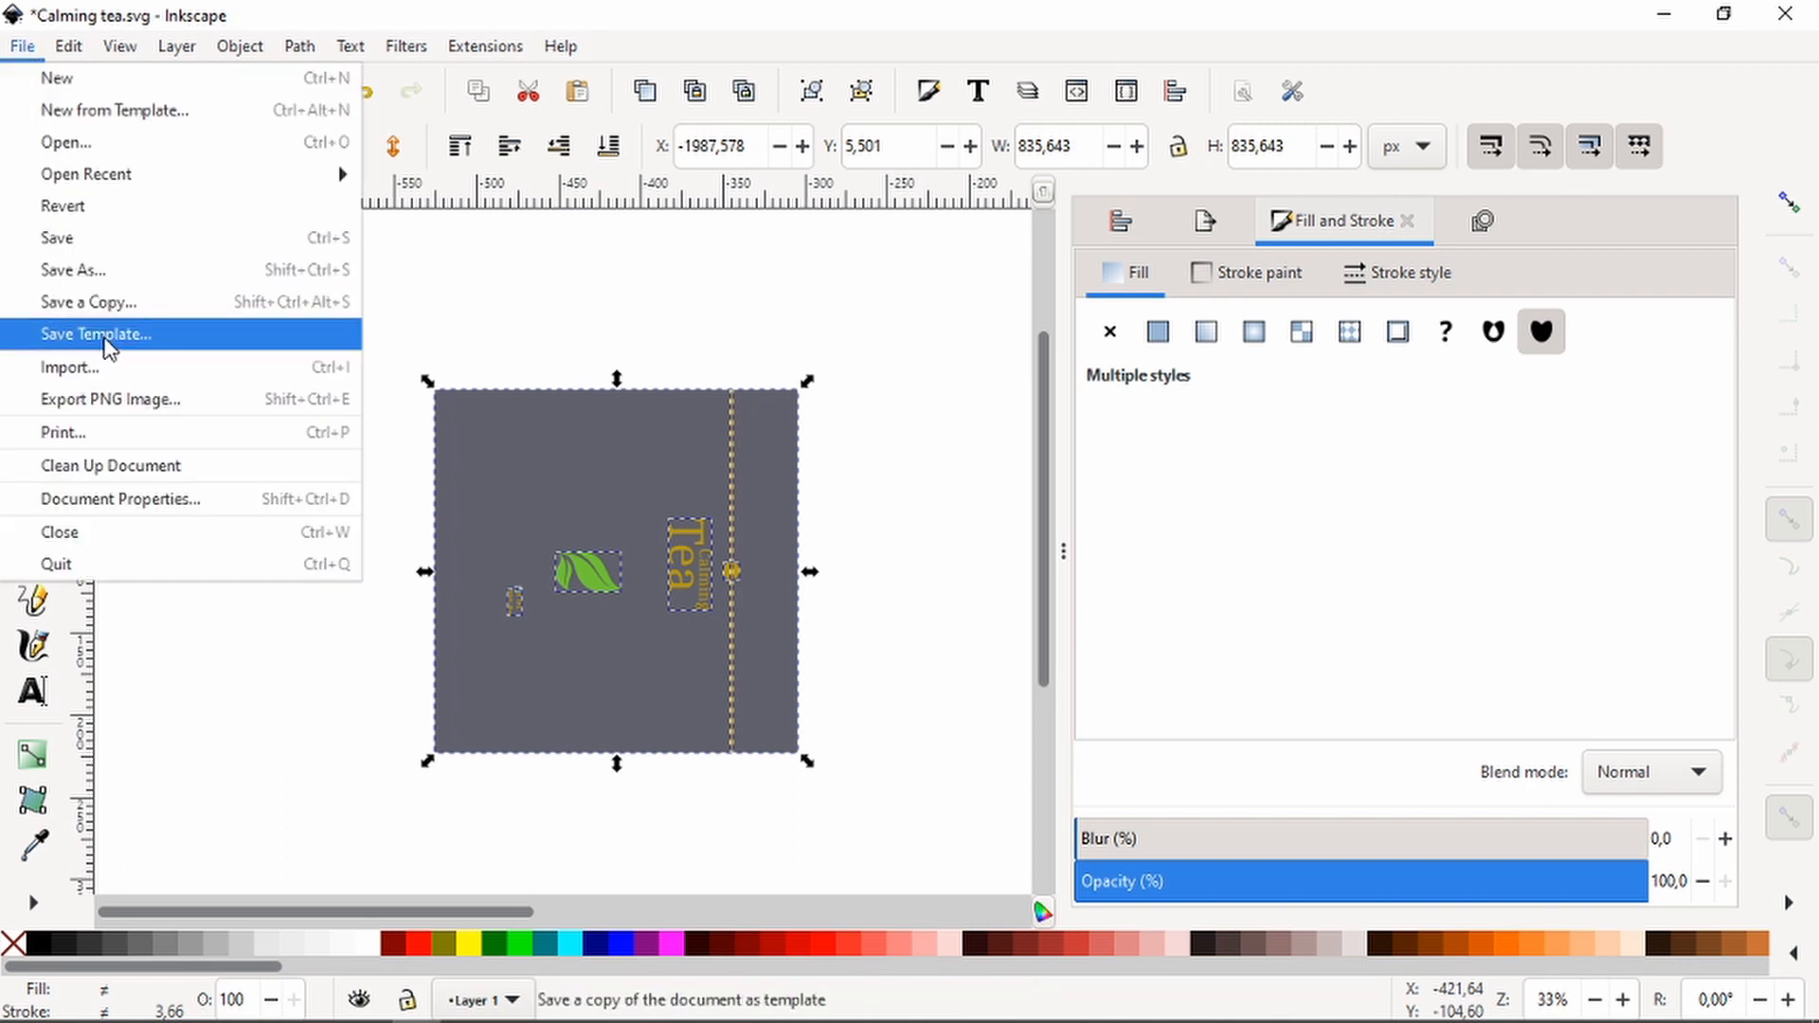
pyautogui.click(105, 398)
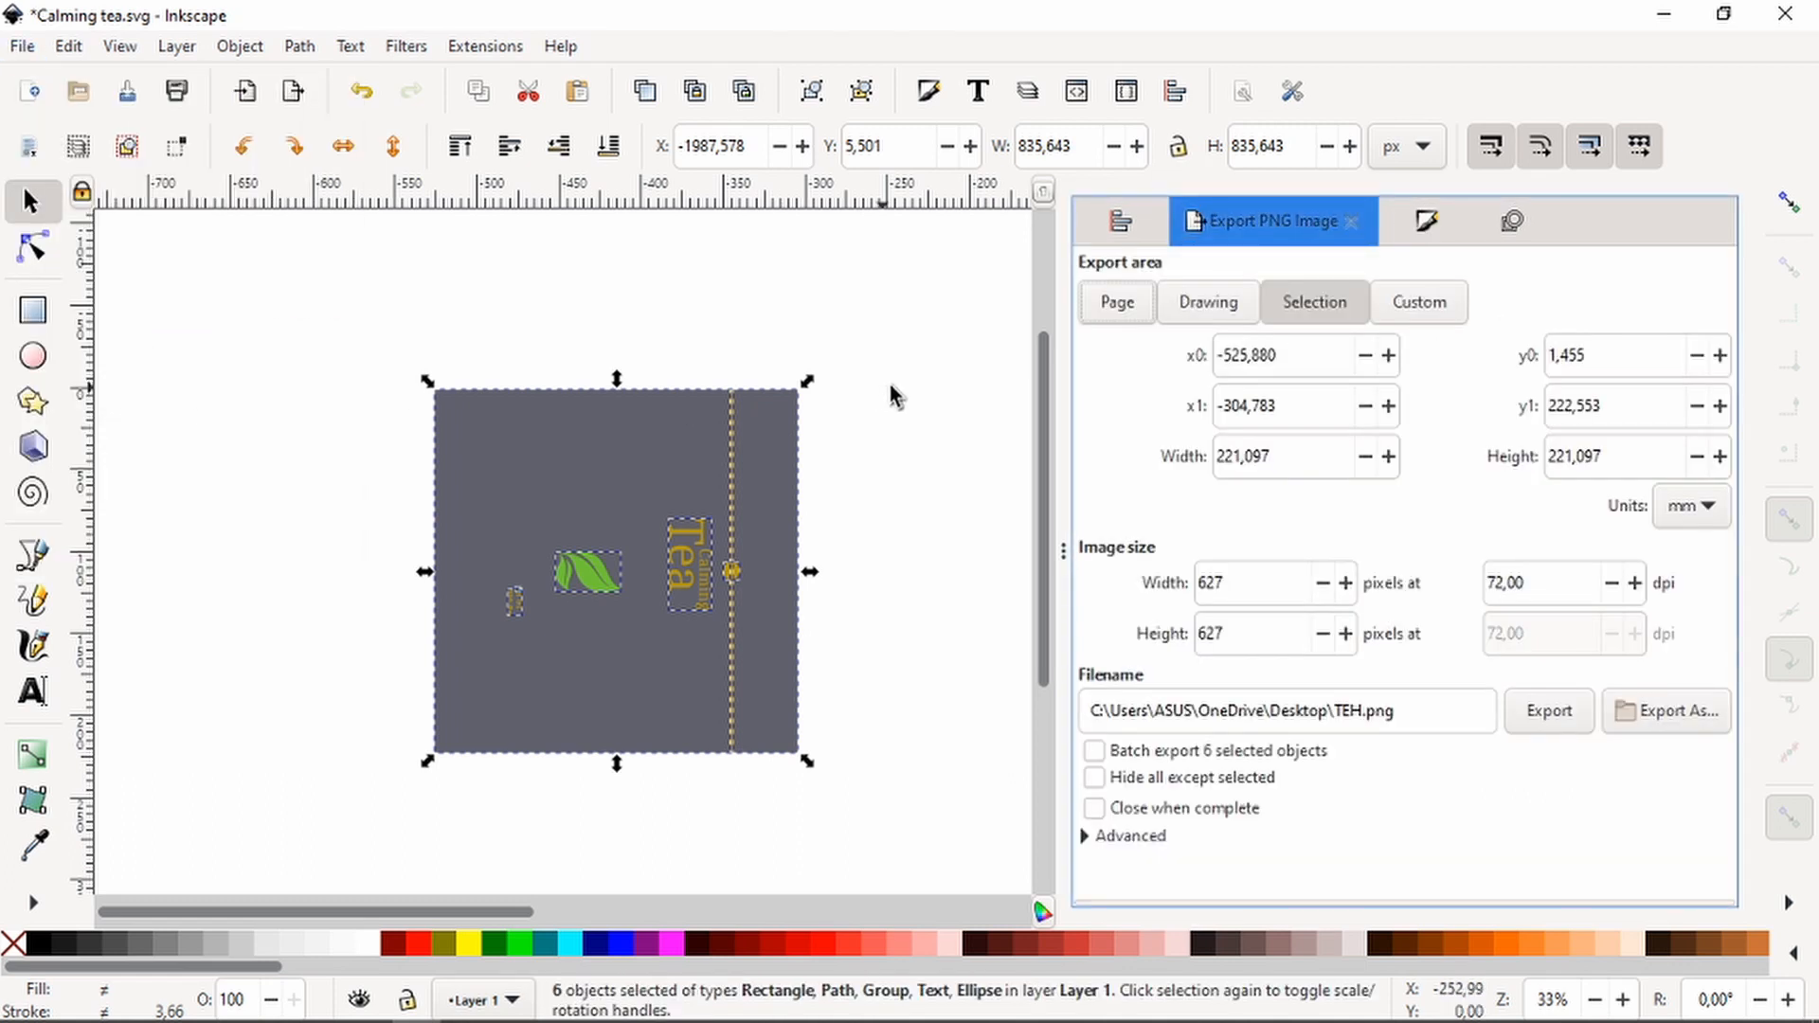
pyautogui.click(1667, 723)
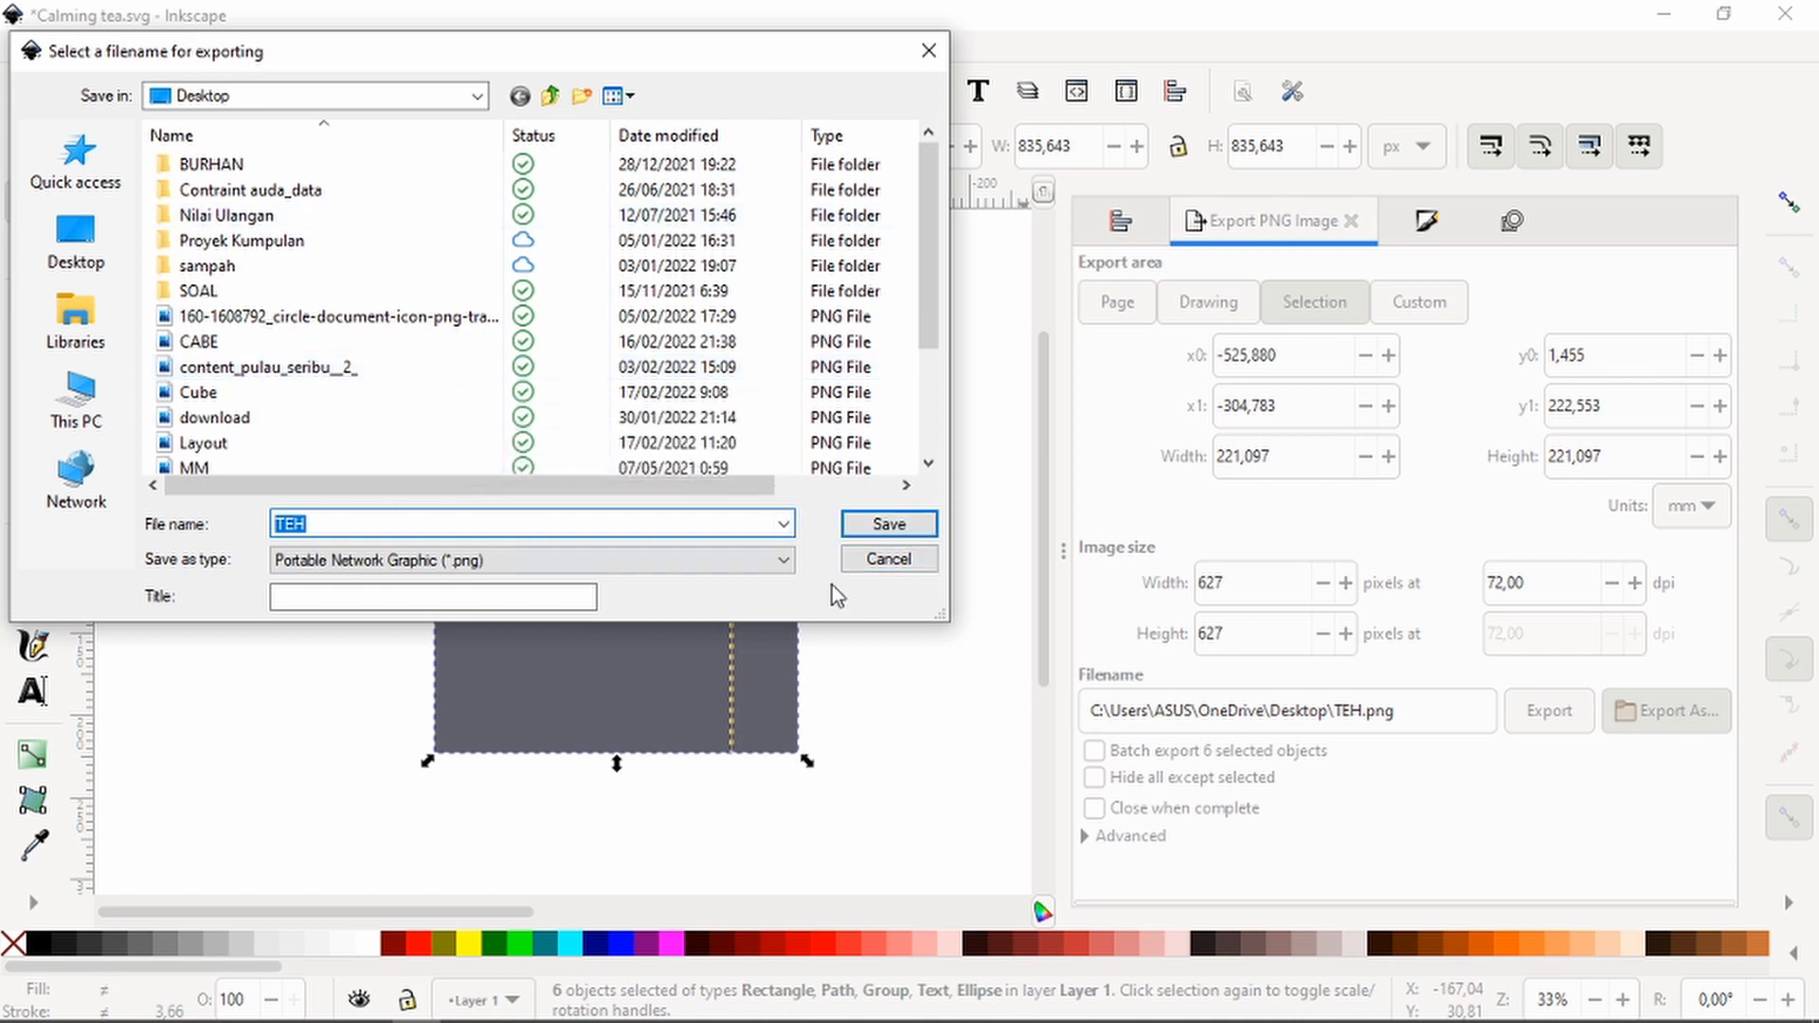
pyautogui.click(864, 527)
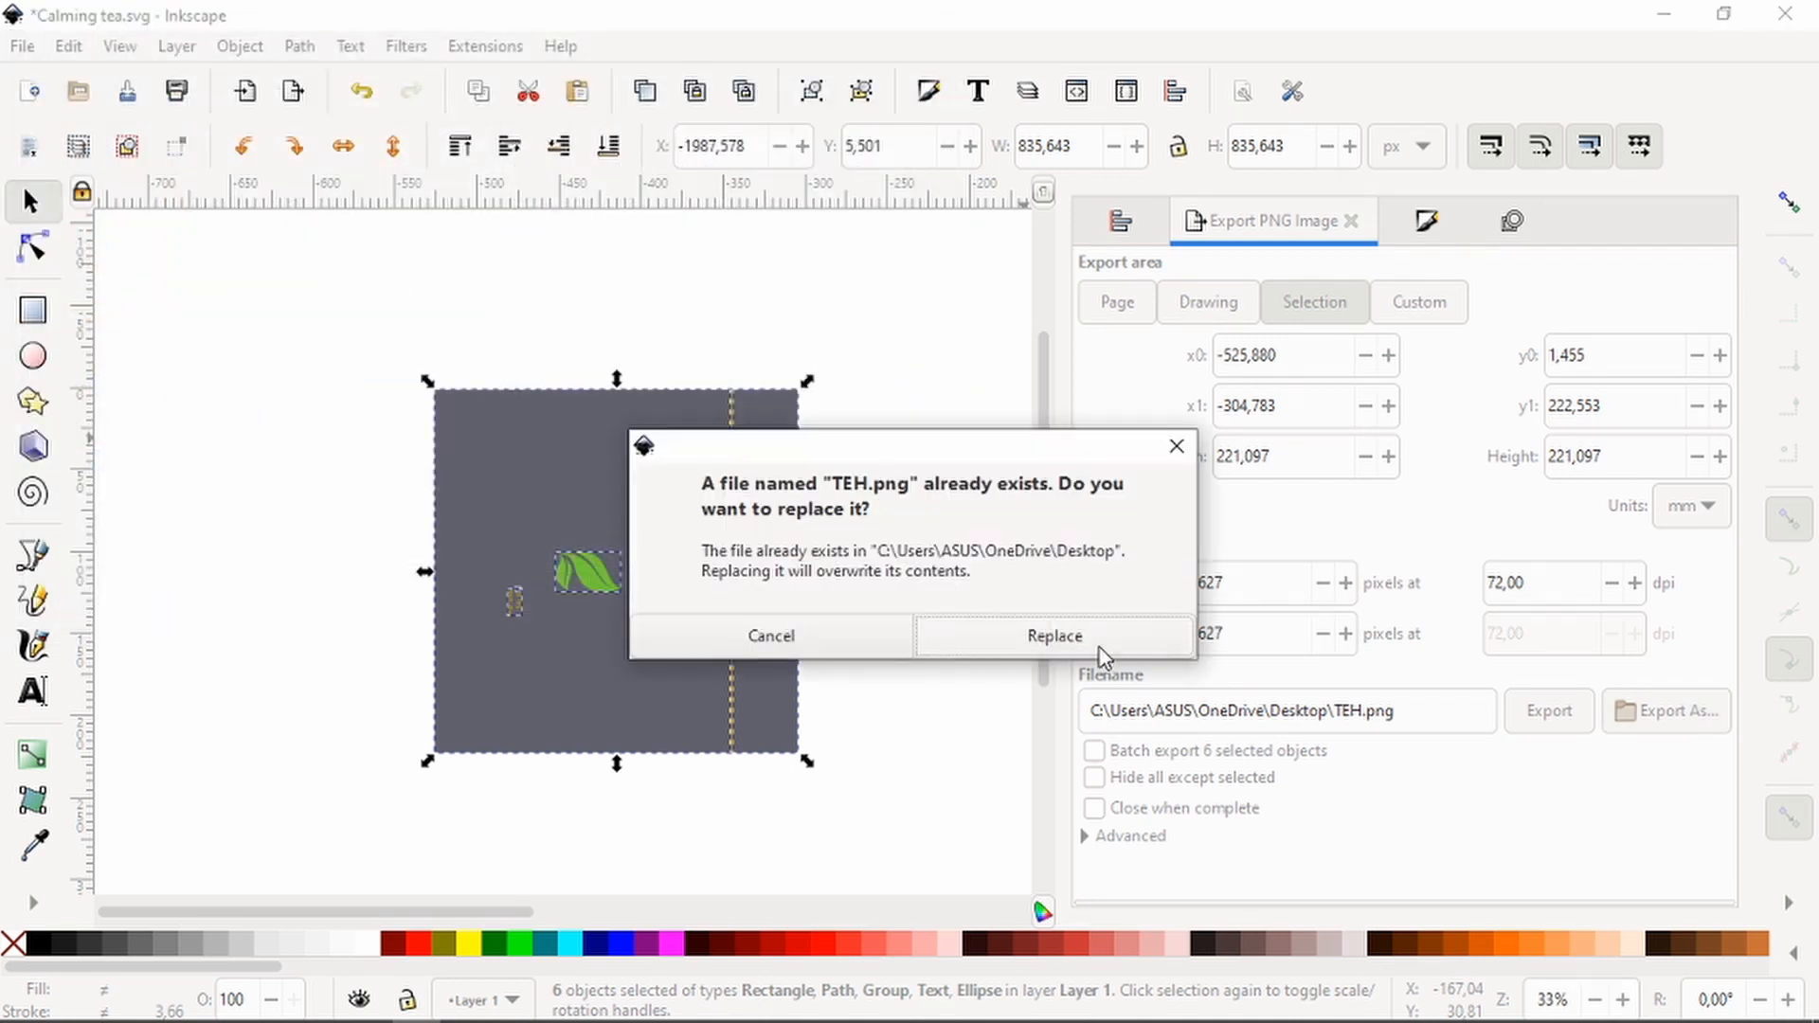
pyautogui.click(1081, 640)
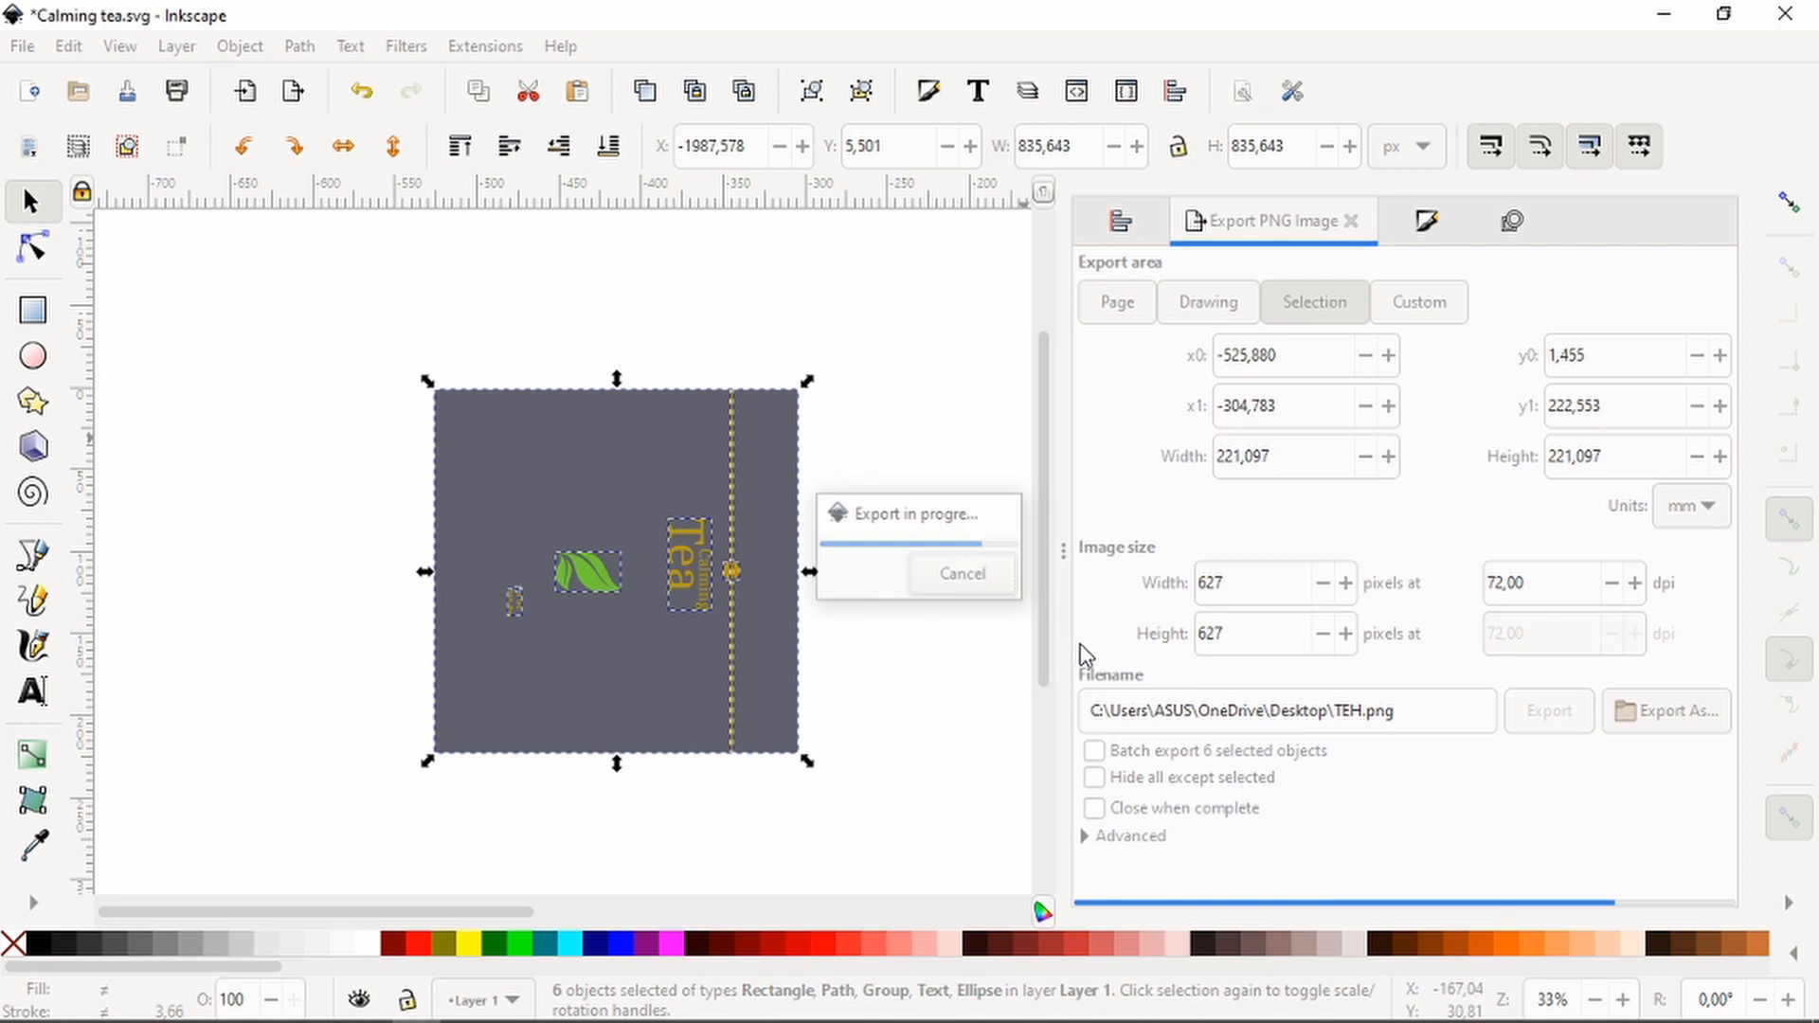
# Switch to GIMP and open the Layout.png file from the desktop as an image
pyautogui.click(1664, 12)
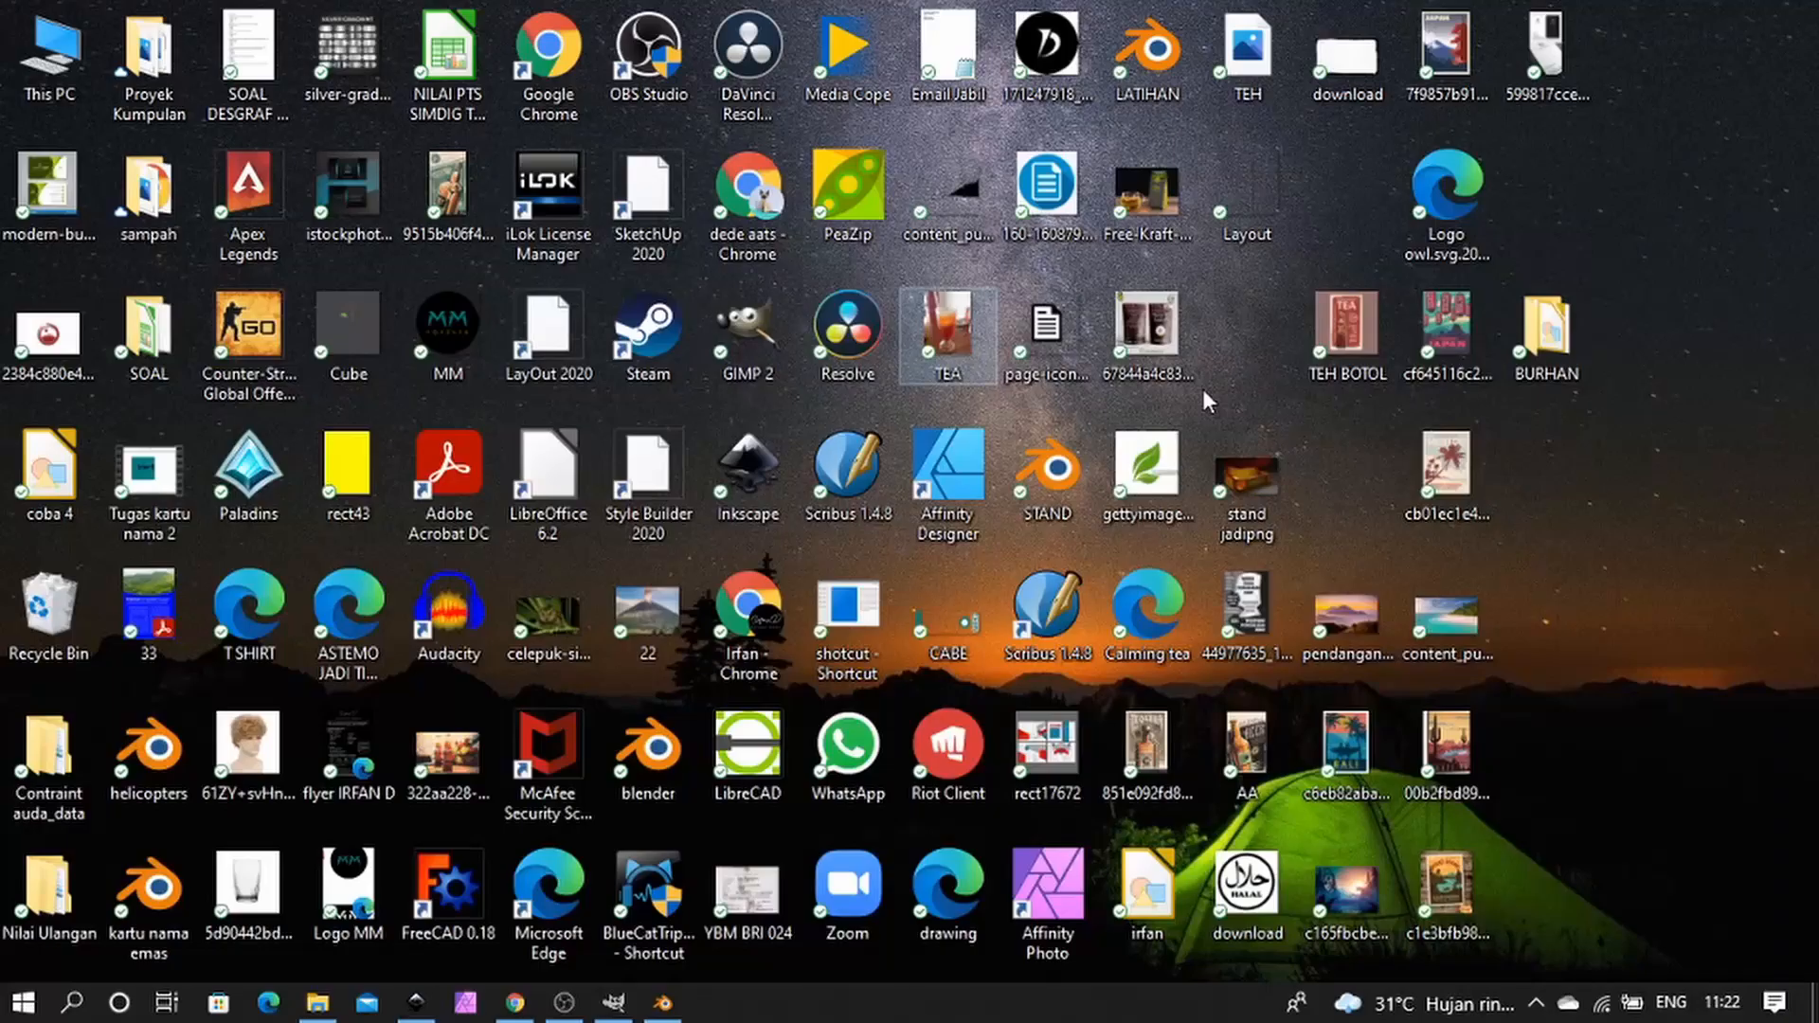
pyautogui.click(1246, 194)
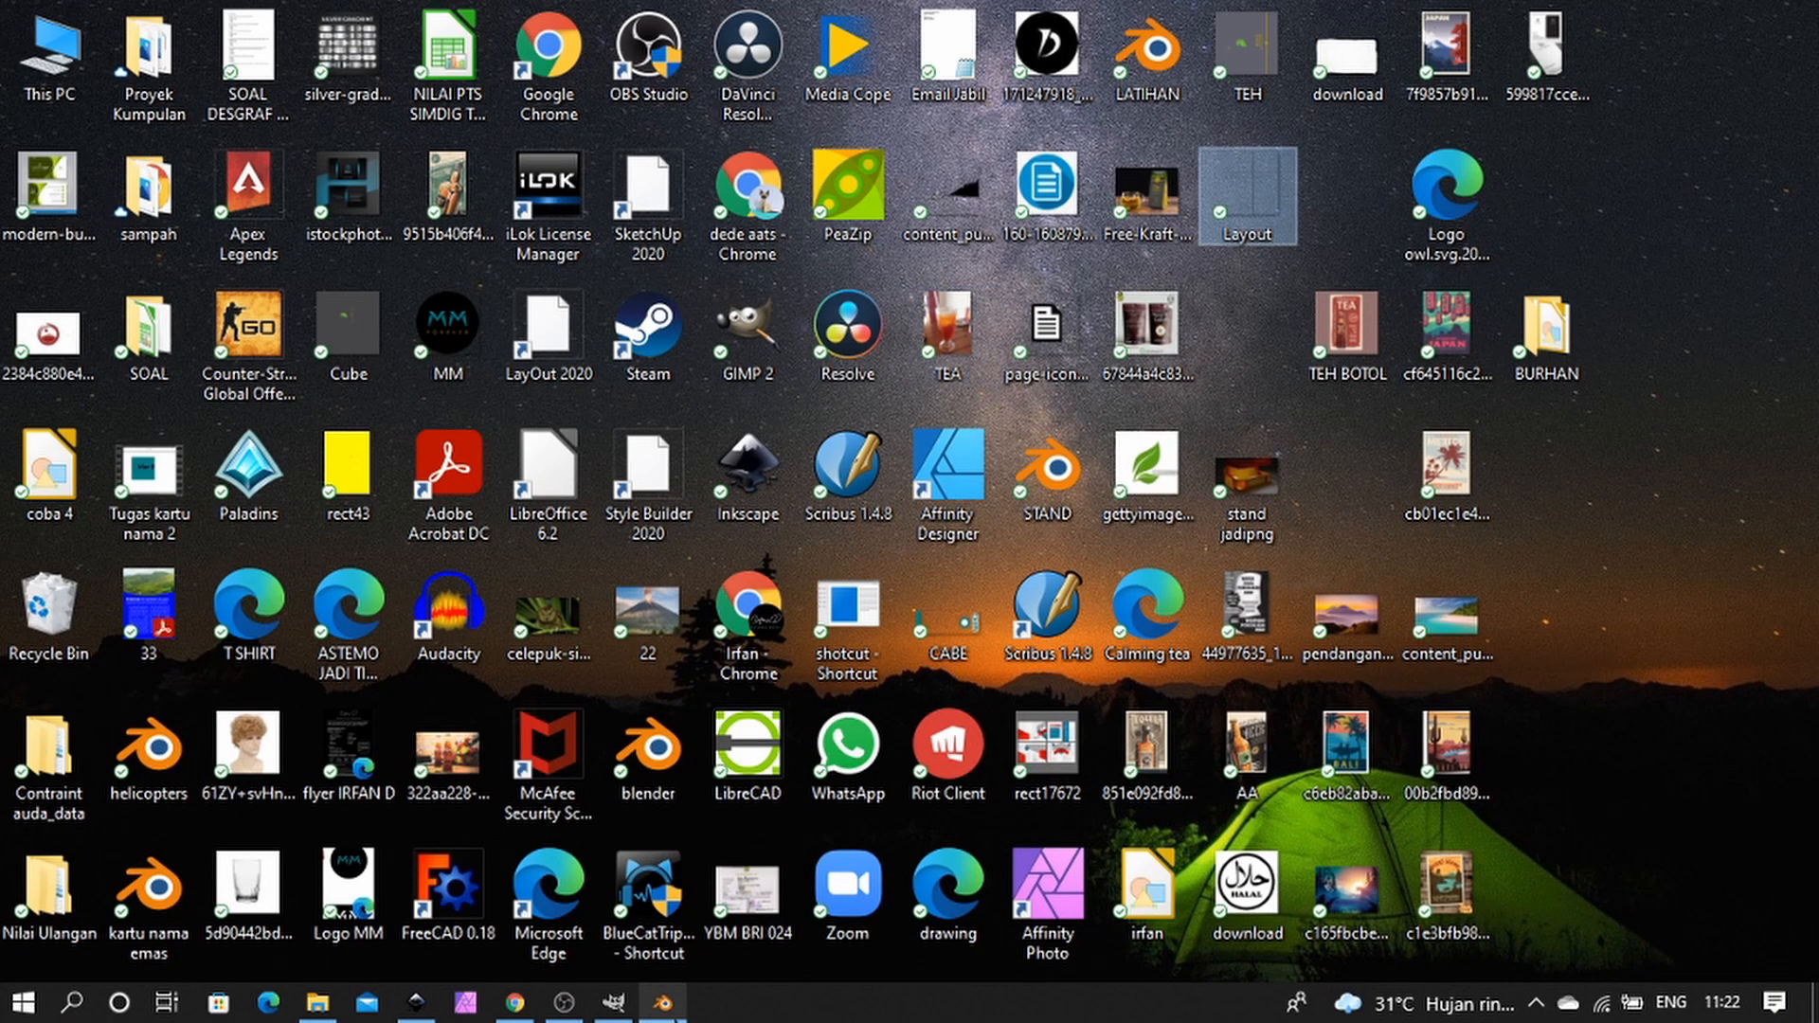
pyautogui.click(614, 1002)
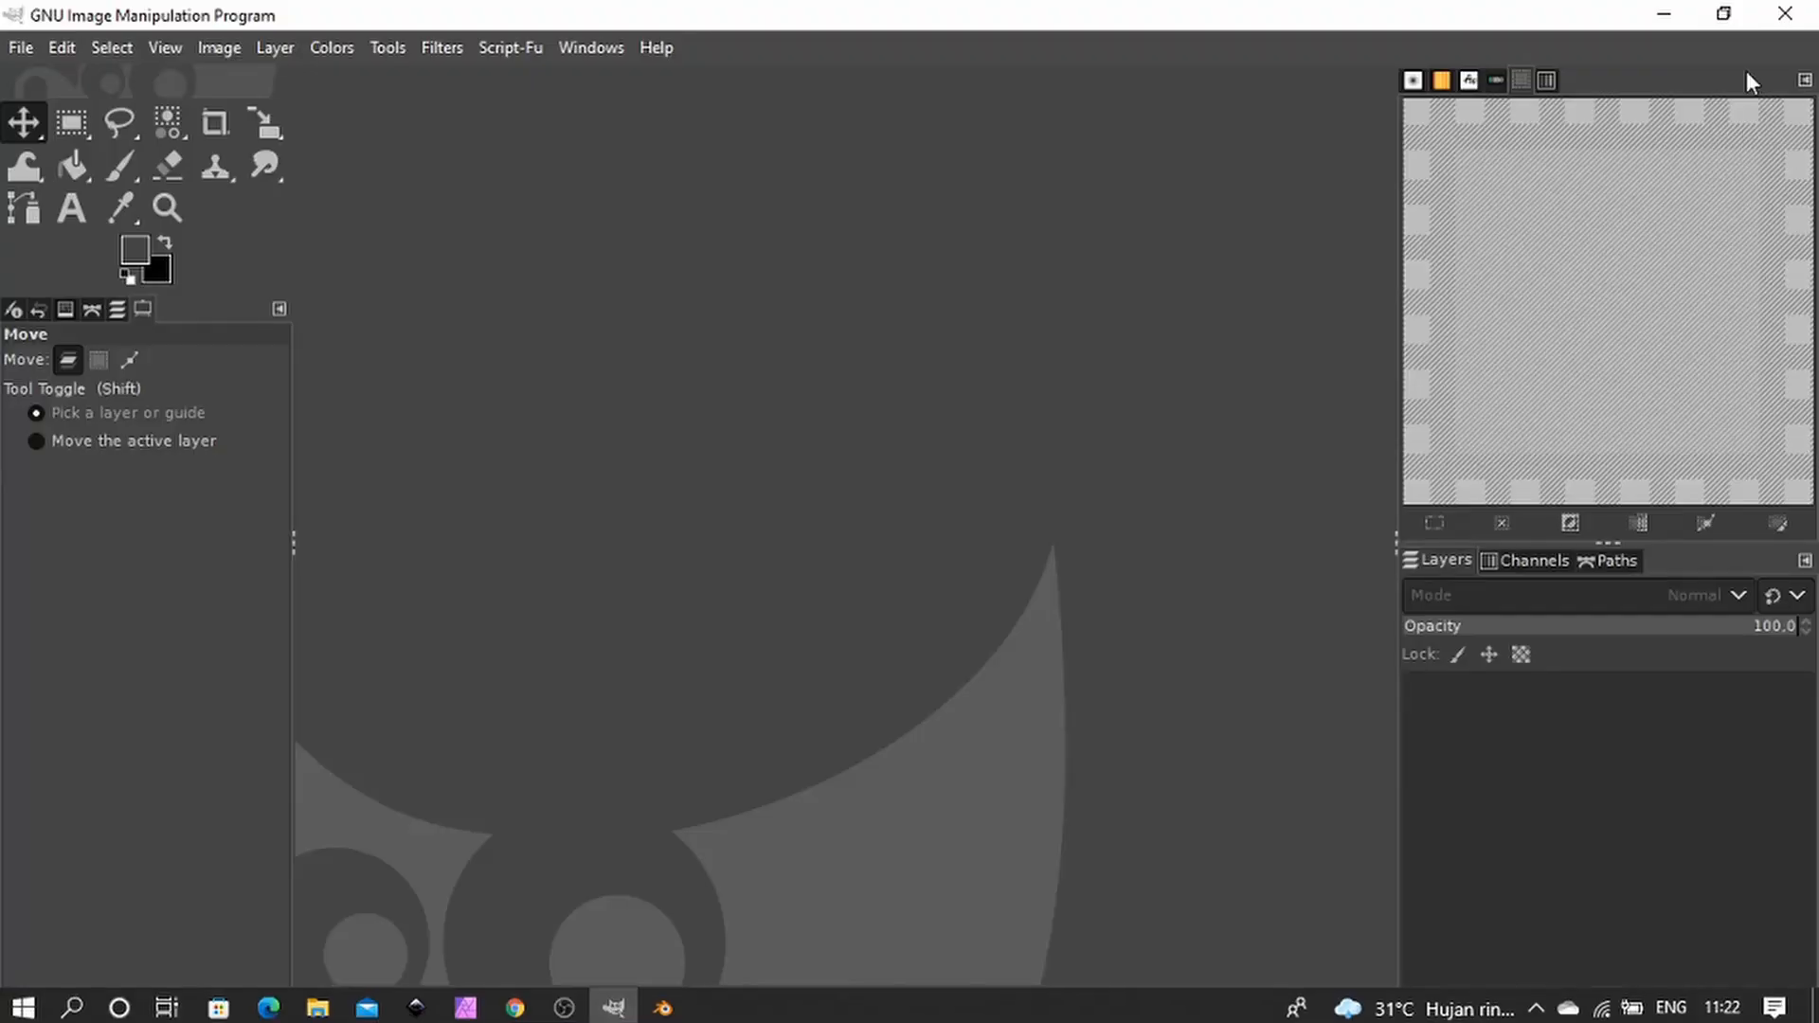
pyautogui.click(1669, 13)
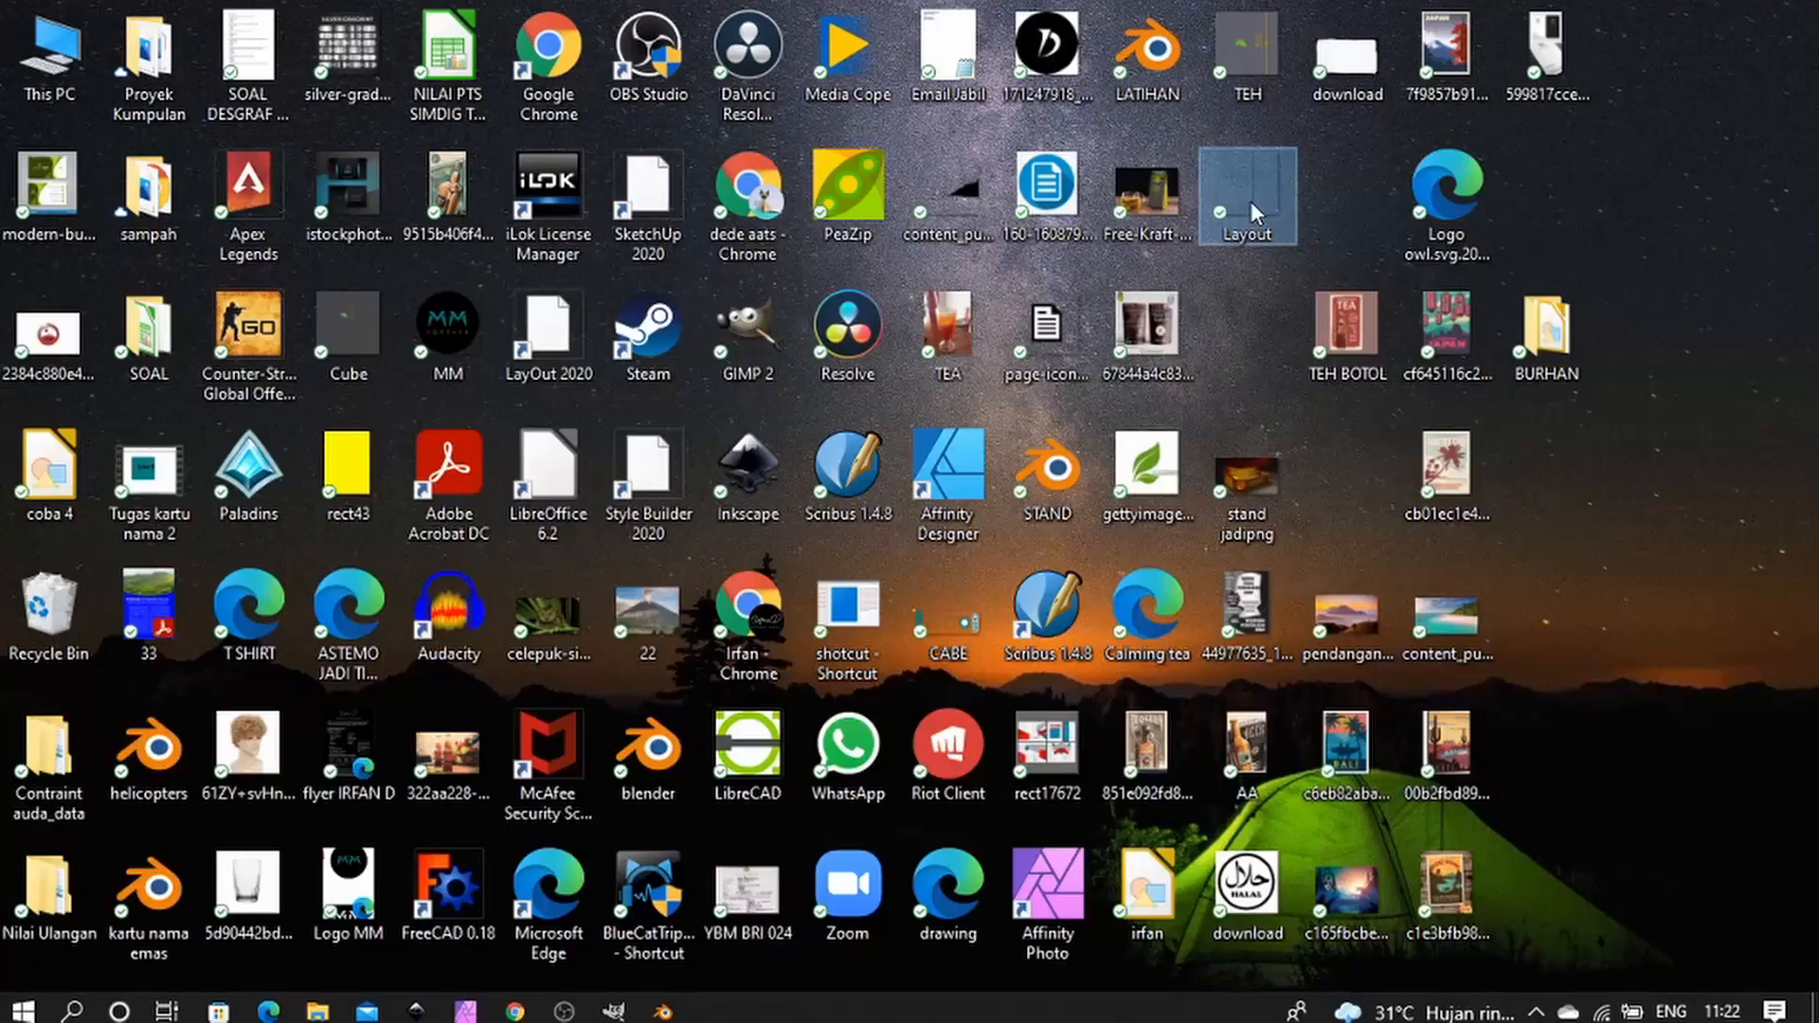
pyautogui.click(614, 1002)
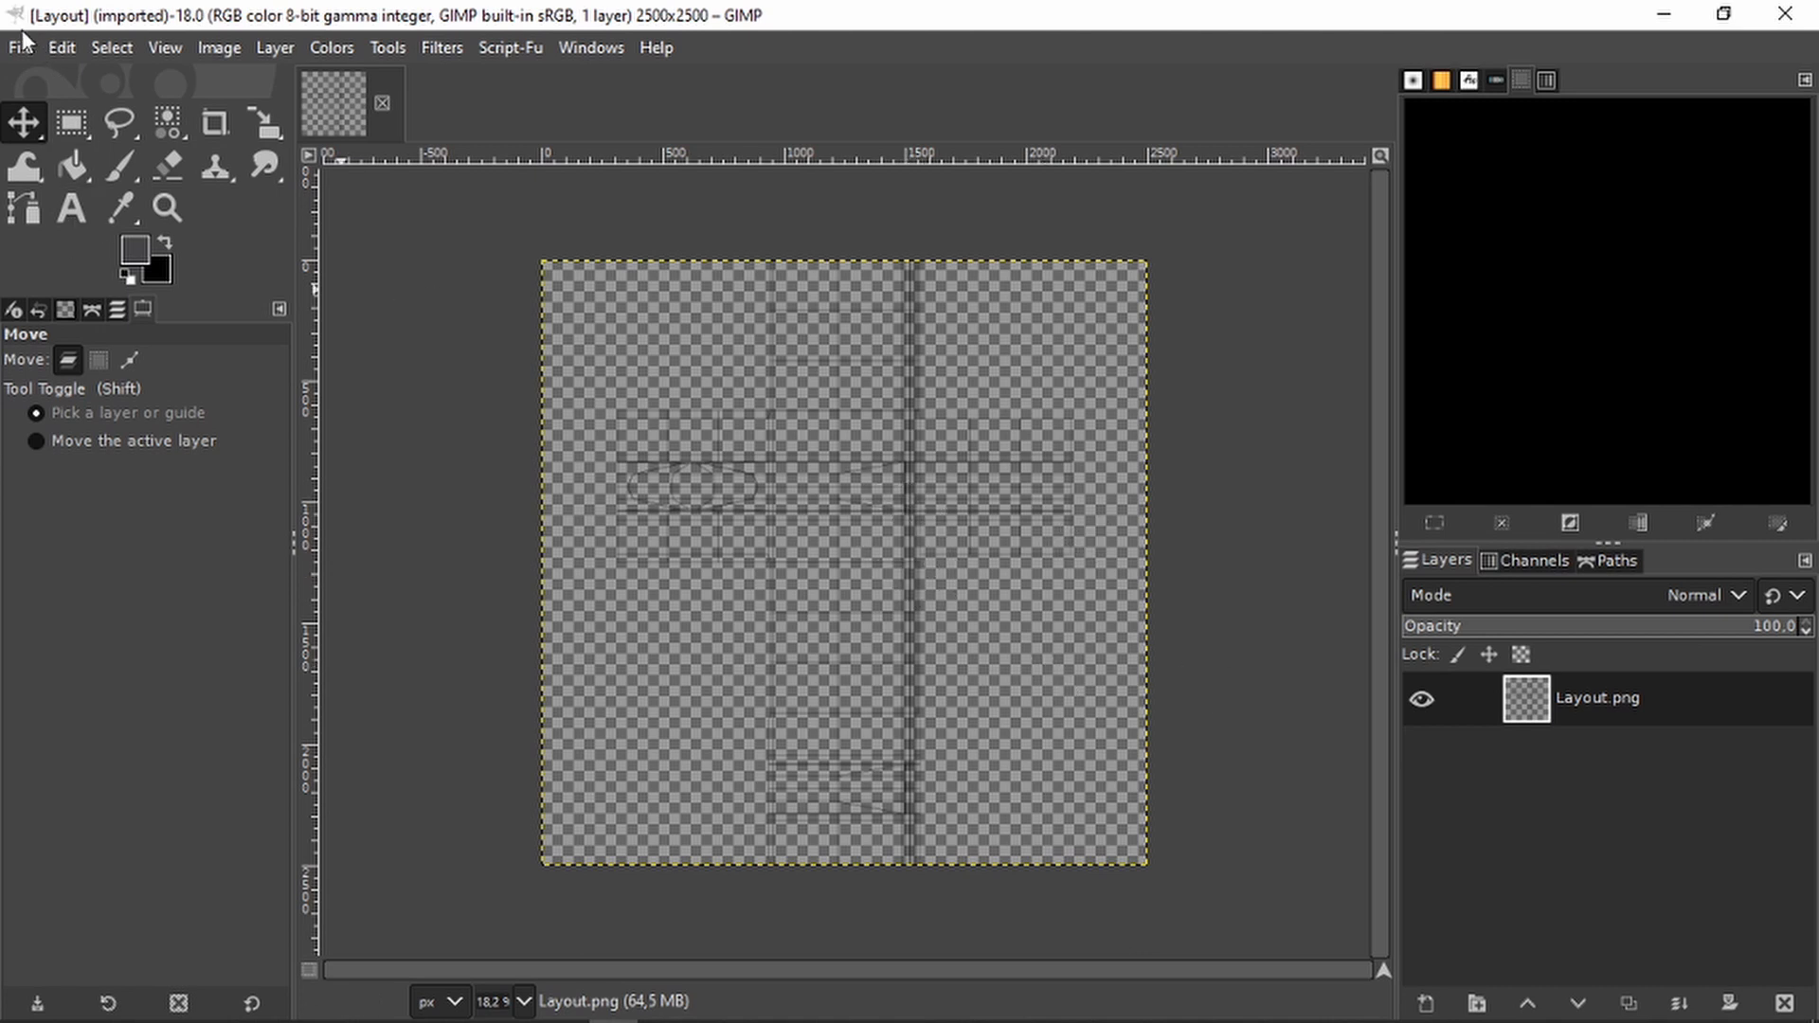
# Open TEH.png from the Desktop folder and add its artwork to the Layout.png image as a new layer
pyautogui.click(19, 50)
pyautogui.click(59, 142)
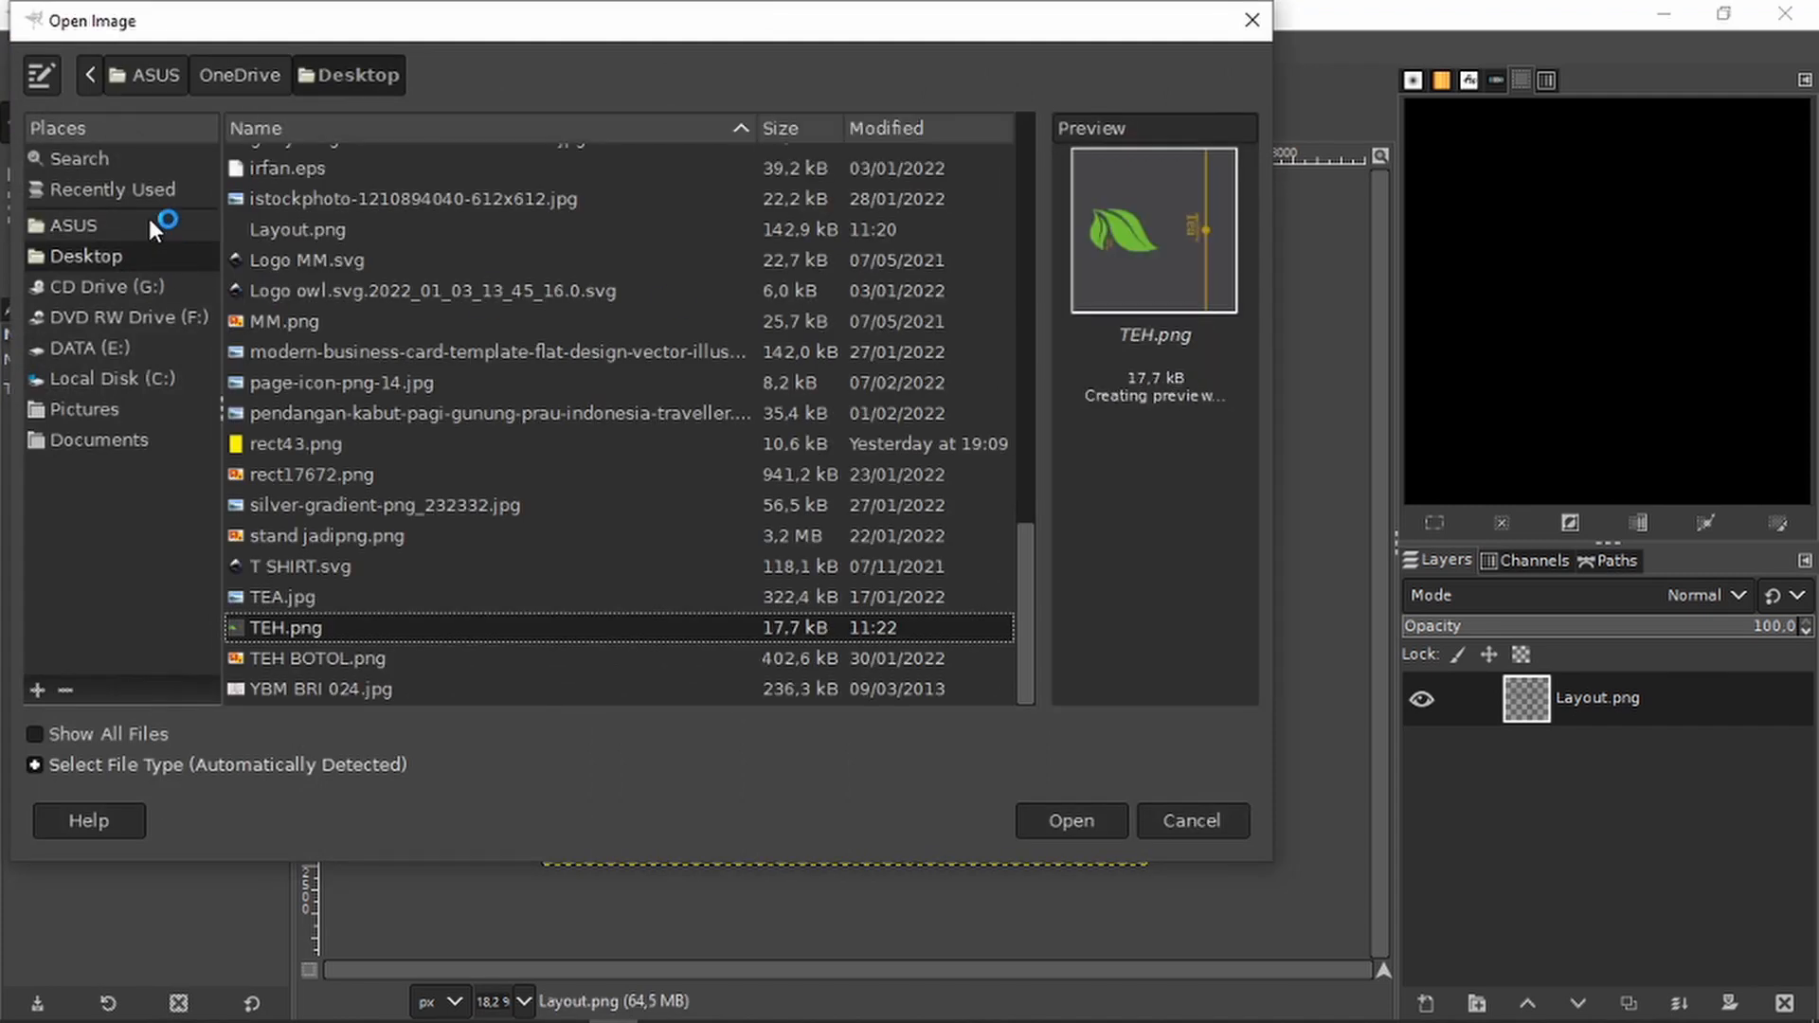
pyautogui.click(132, 248)
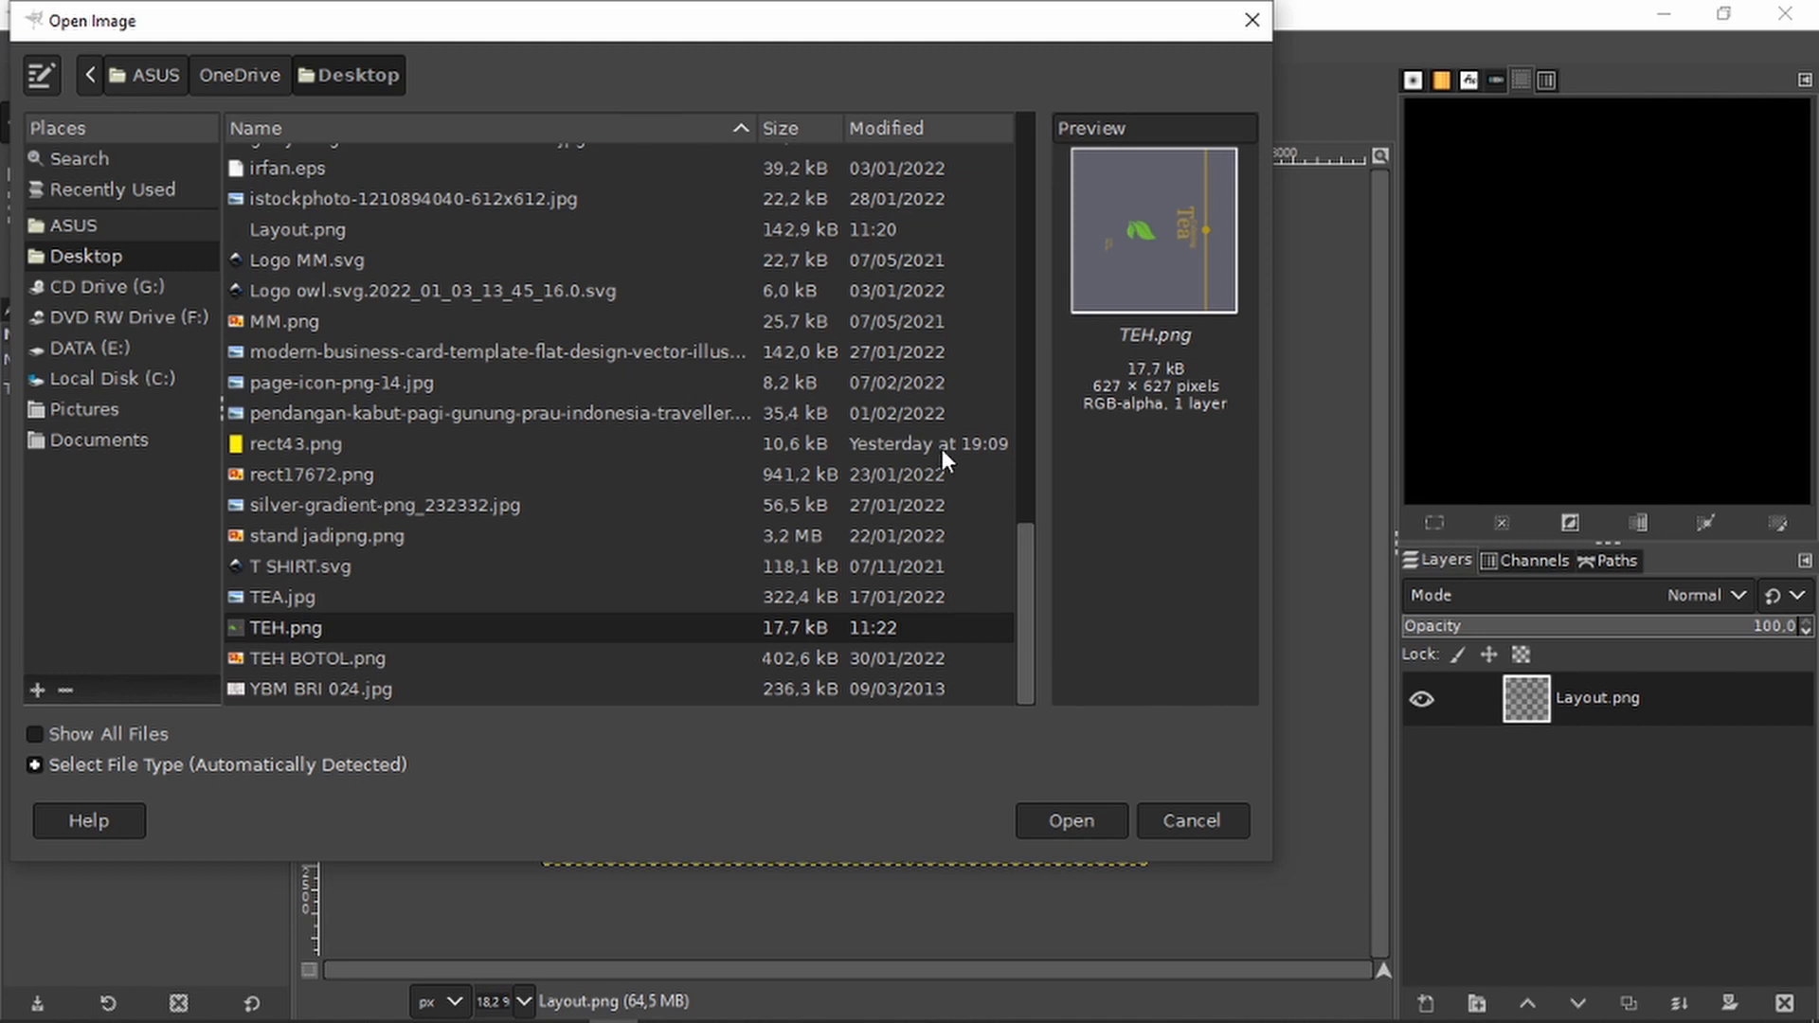
pyautogui.click(1081, 816)
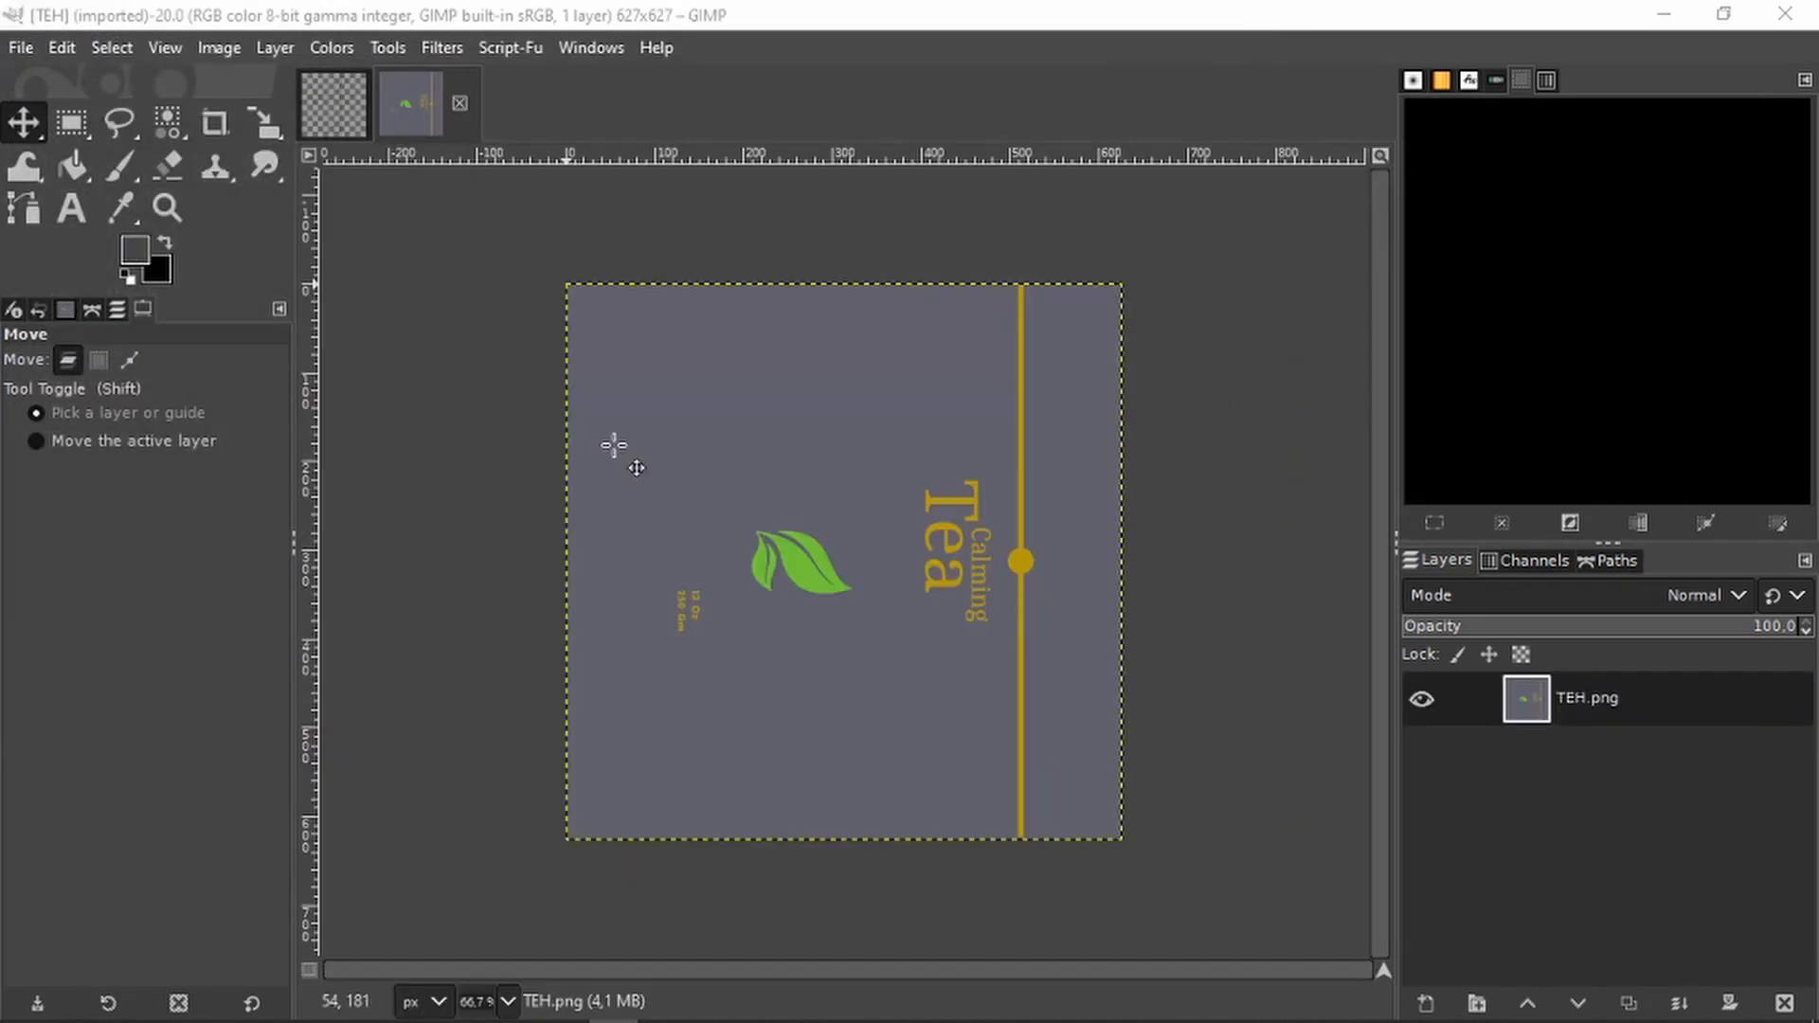
pyautogui.click(336, 105)
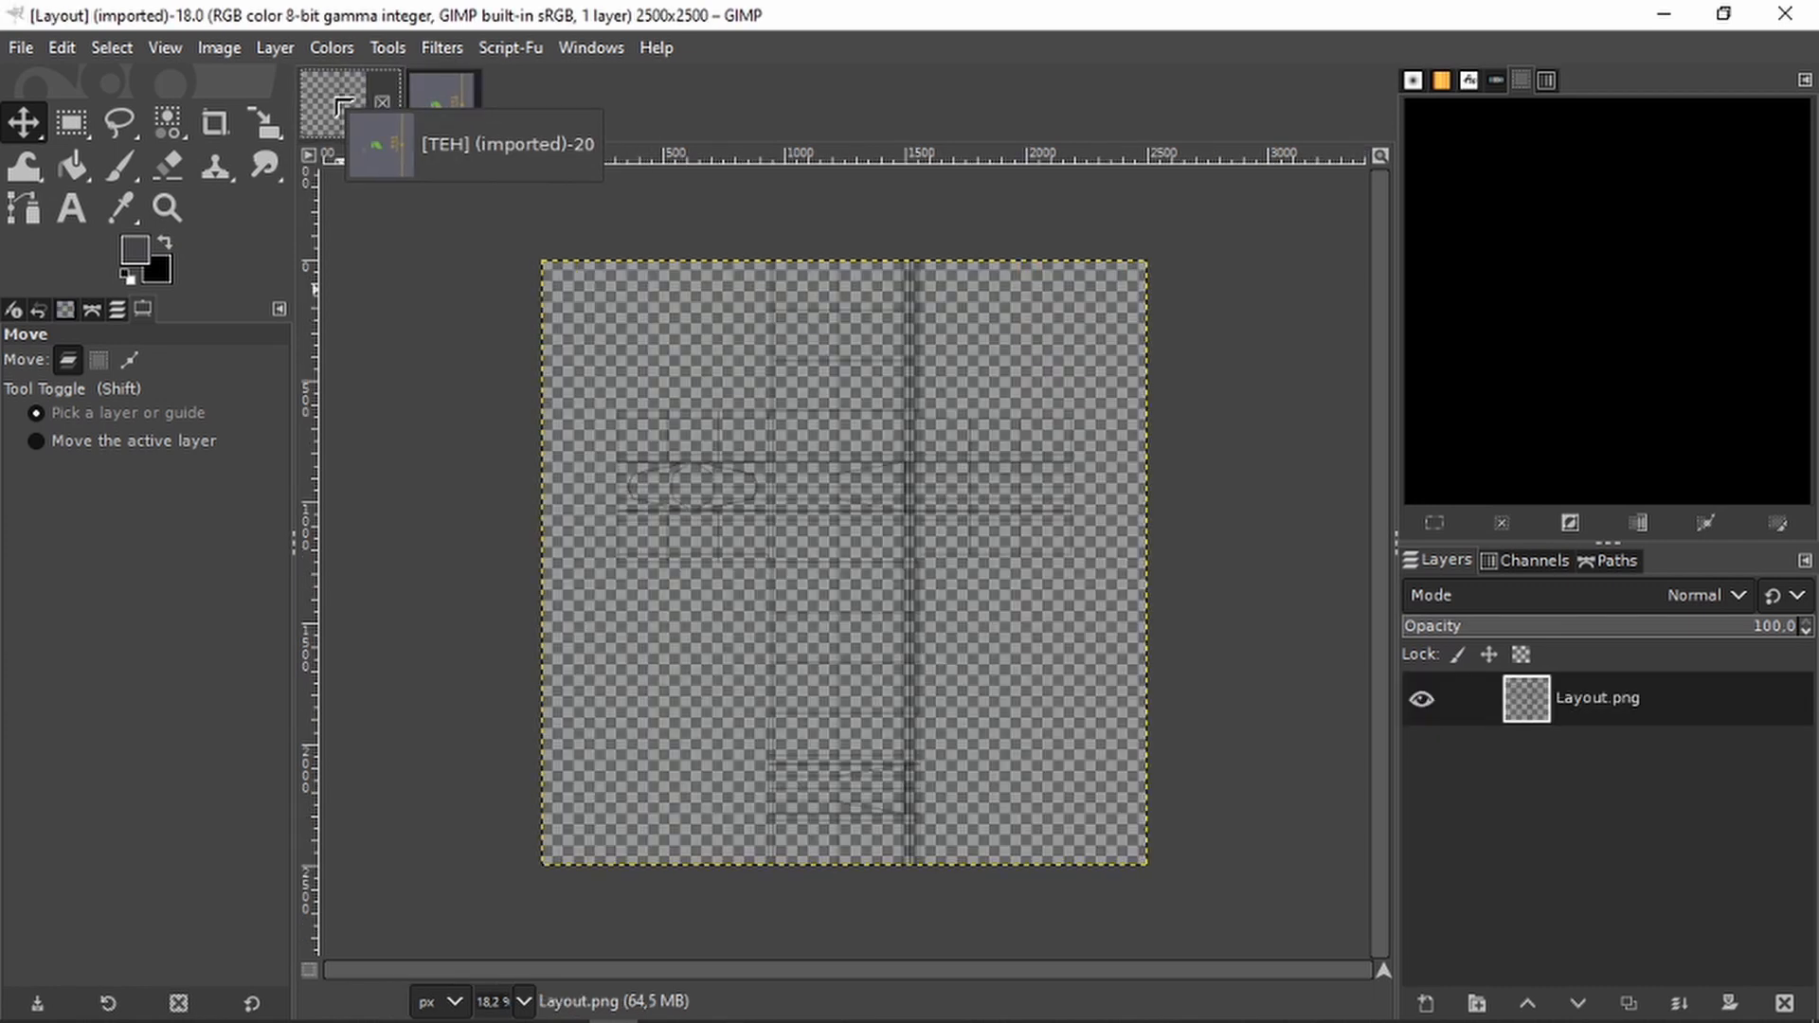
pyautogui.moveTo(342, 104); pyautogui.dragTo(1607, 715)
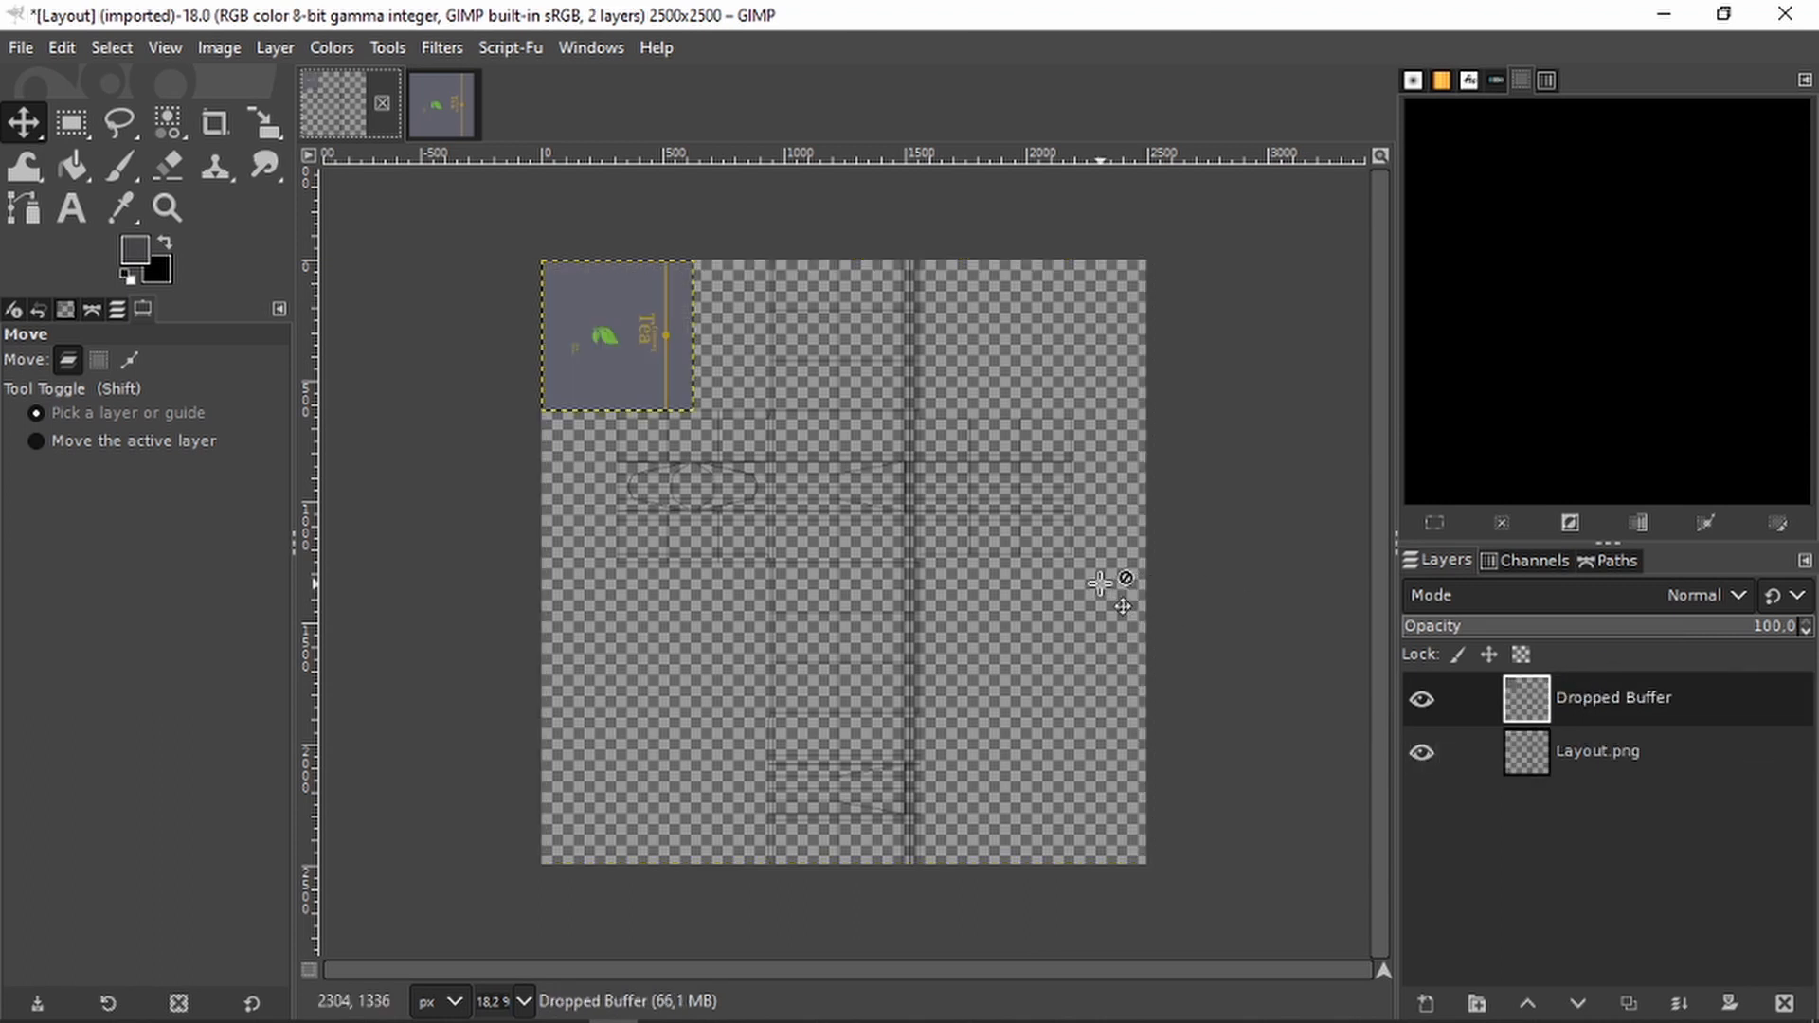
# Move the tea label layer onto the UV layout's central panel, aligning its upper-right corner with the panel's corner
pyautogui.keyDown('ctrl'); pyautogui.scroll(1, 857, 460); pyautogui.keyUp('ctrl')
pyautogui.keyDown('ctrl'); pyautogui.scroll(1, 741, 347); pyautogui.keyUp('ctrl')
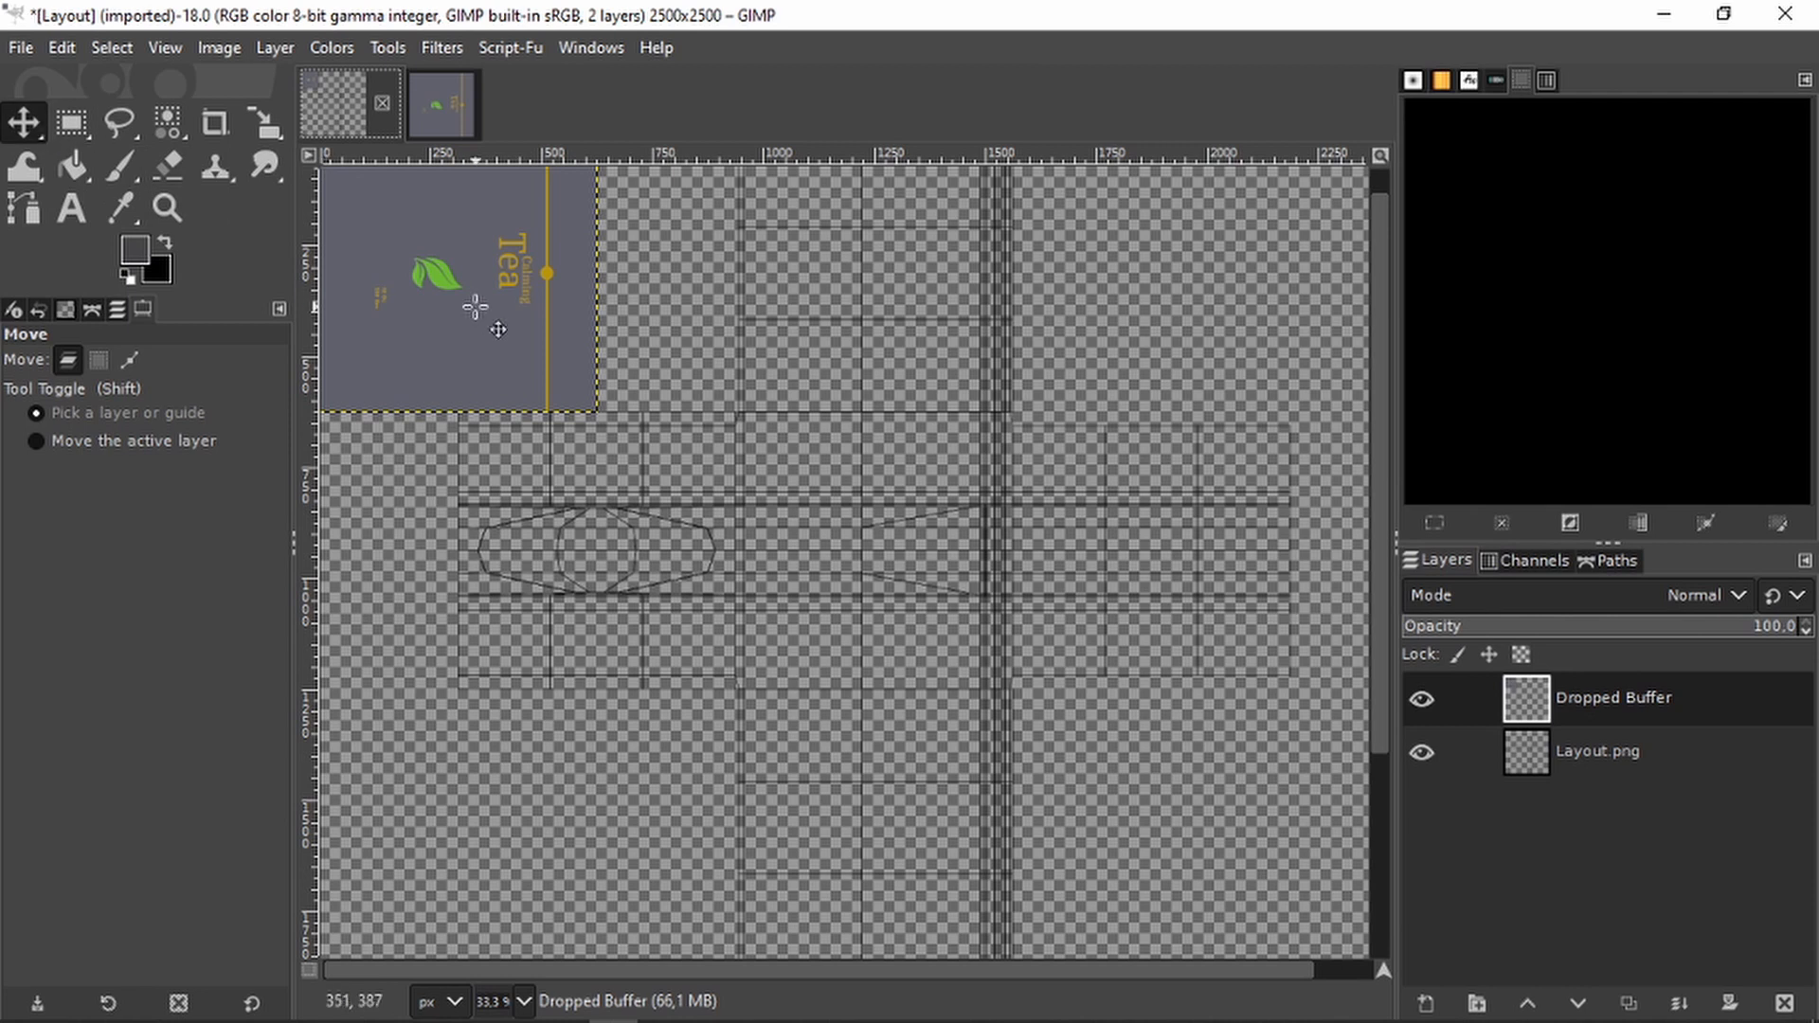
pyautogui.moveTo(476, 307); pyautogui.dragTo(878, 574)
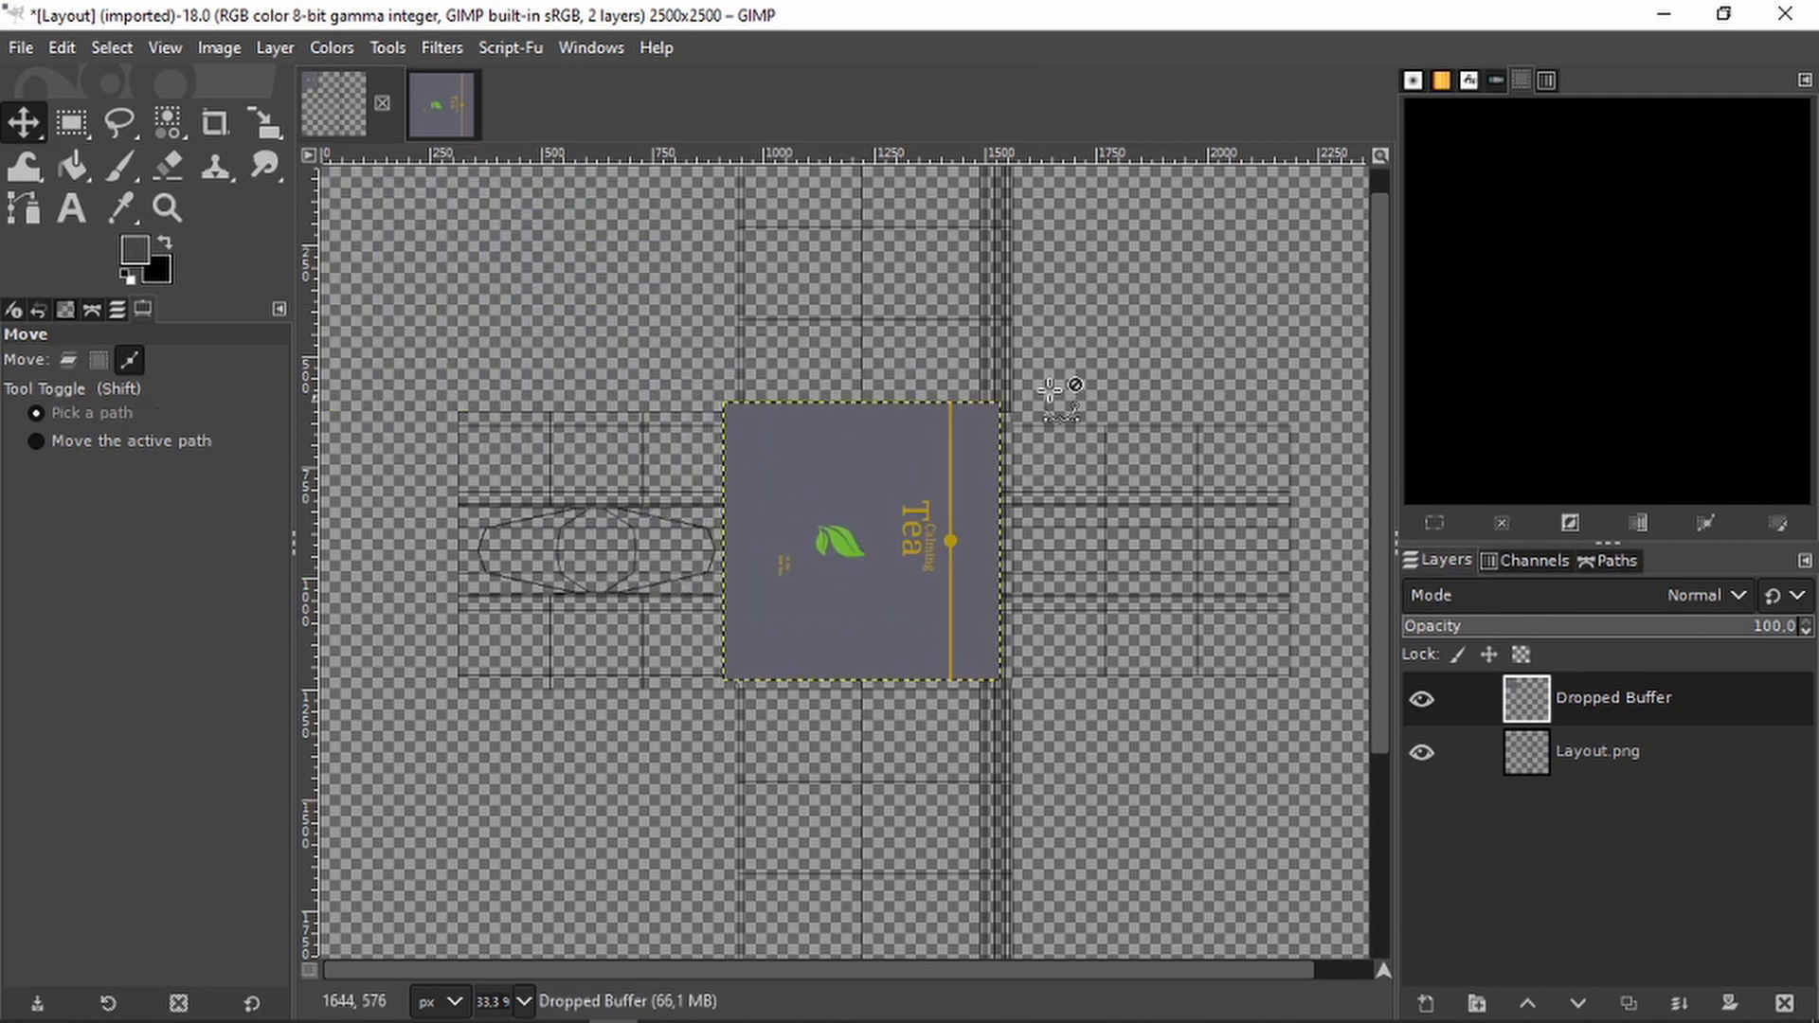
pyautogui.keyDown('ctrl'); pyautogui.scroll(7, 1051, 393); pyautogui.keyUp('ctrl')
pyautogui.moveTo(883, 416); pyautogui.dragTo(986, 500)
pyautogui.keyDown('ctrl'); pyautogui.scroll(-5, 986, 500); pyautogui.keyUp('ctrl')
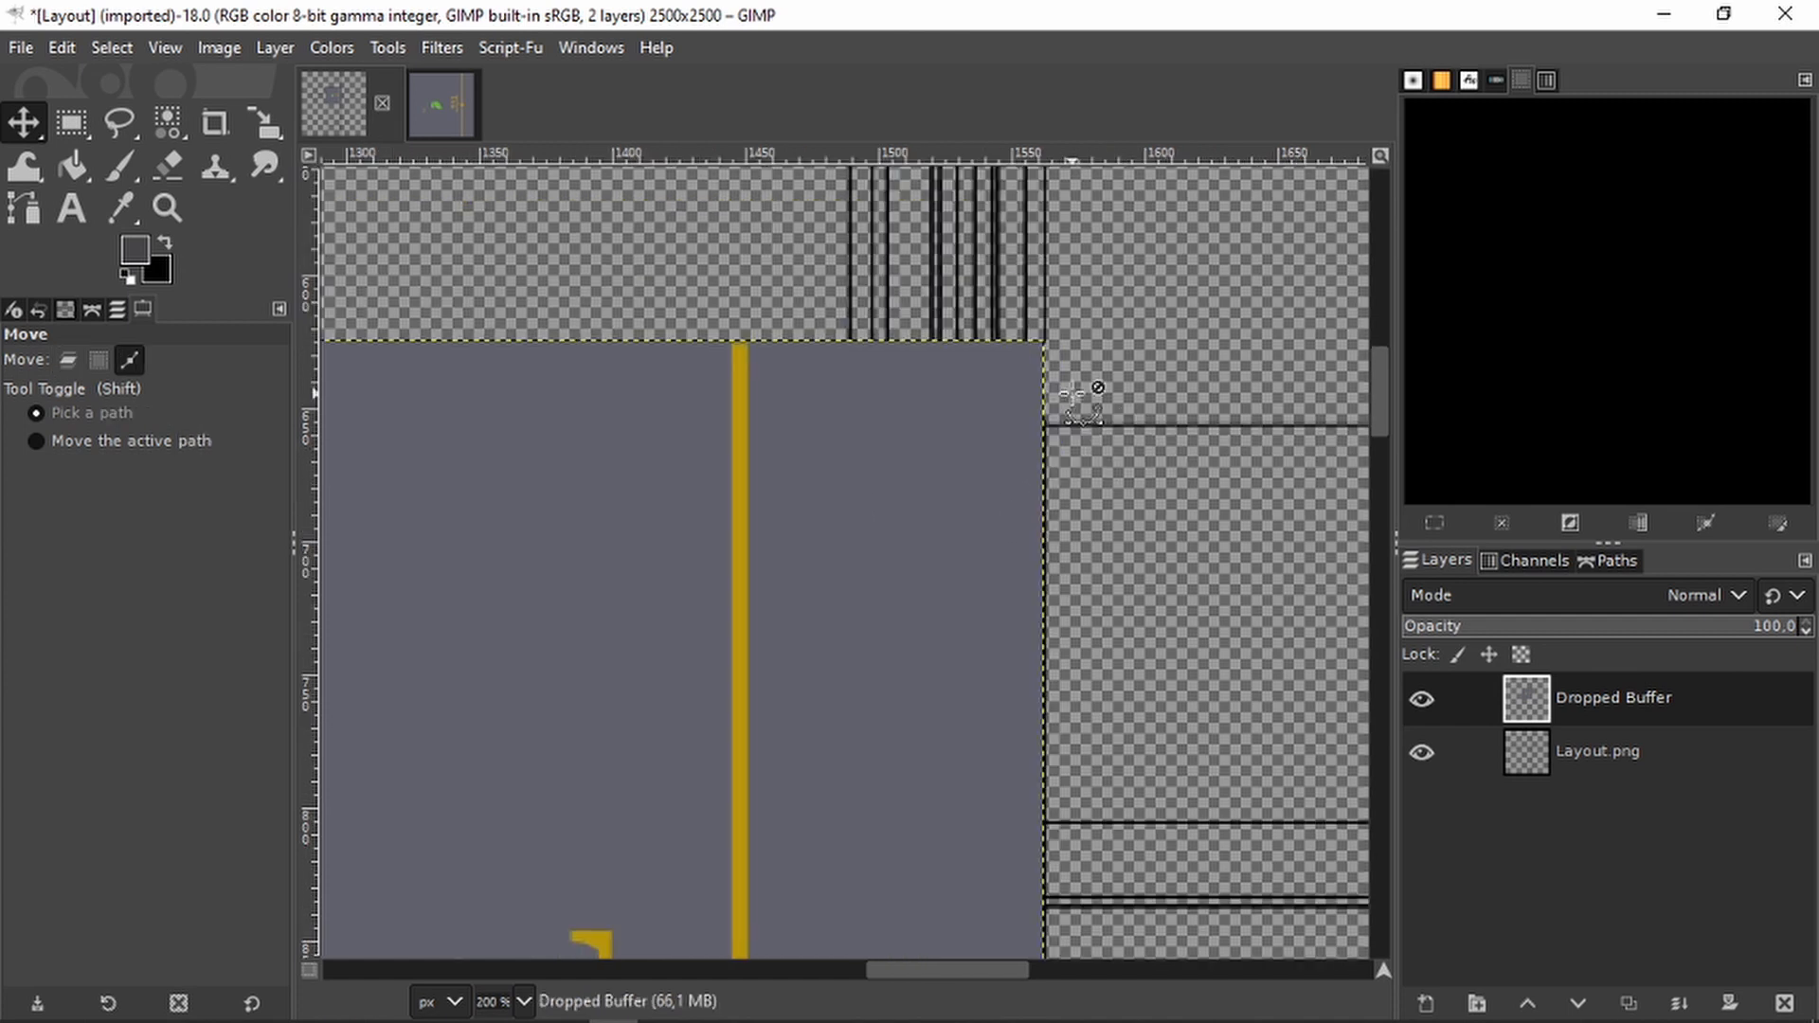
pyautogui.keyDown('ctrl'); pyautogui.scroll(3, 914, 406); pyautogui.keyUp('ctrl')
pyautogui.keyDown('ctrl'); pyautogui.scroll(-3, 620, 402); pyautogui.keyUp('ctrl')
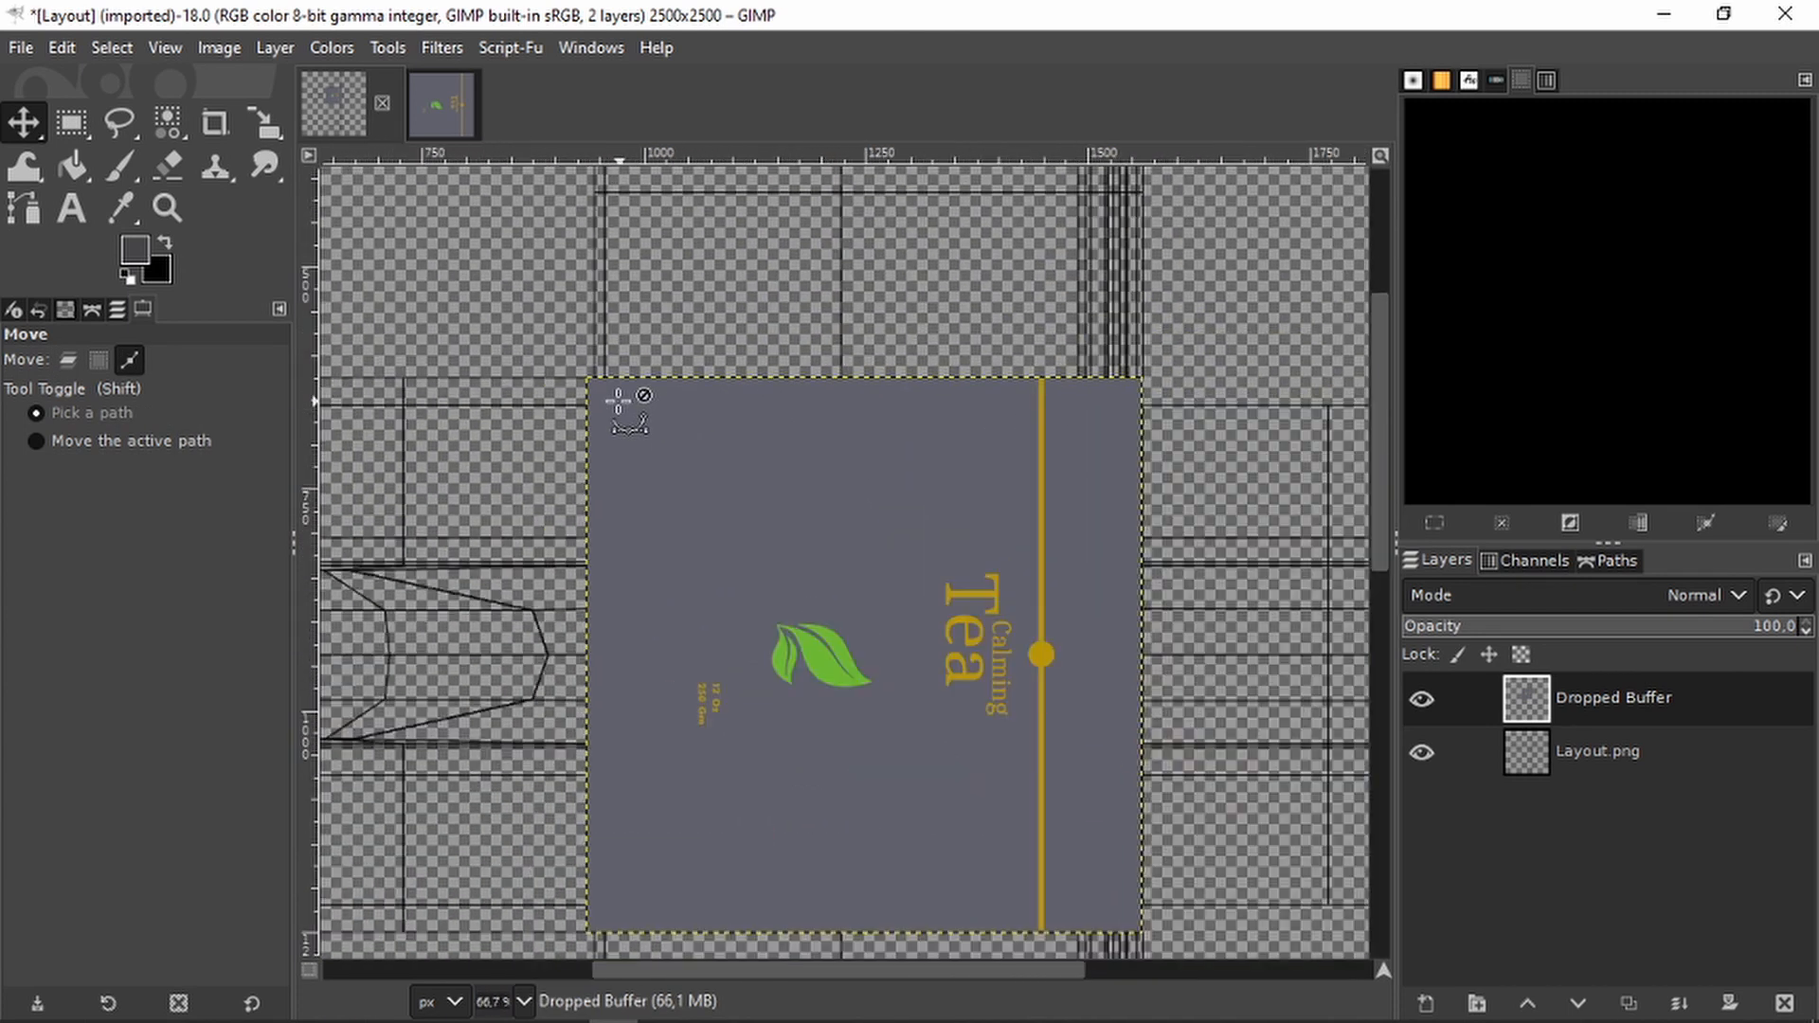
pyautogui.keyDown('ctrl'); pyautogui.scroll(1, 775, 483); pyautogui.keyUp('ctrl')
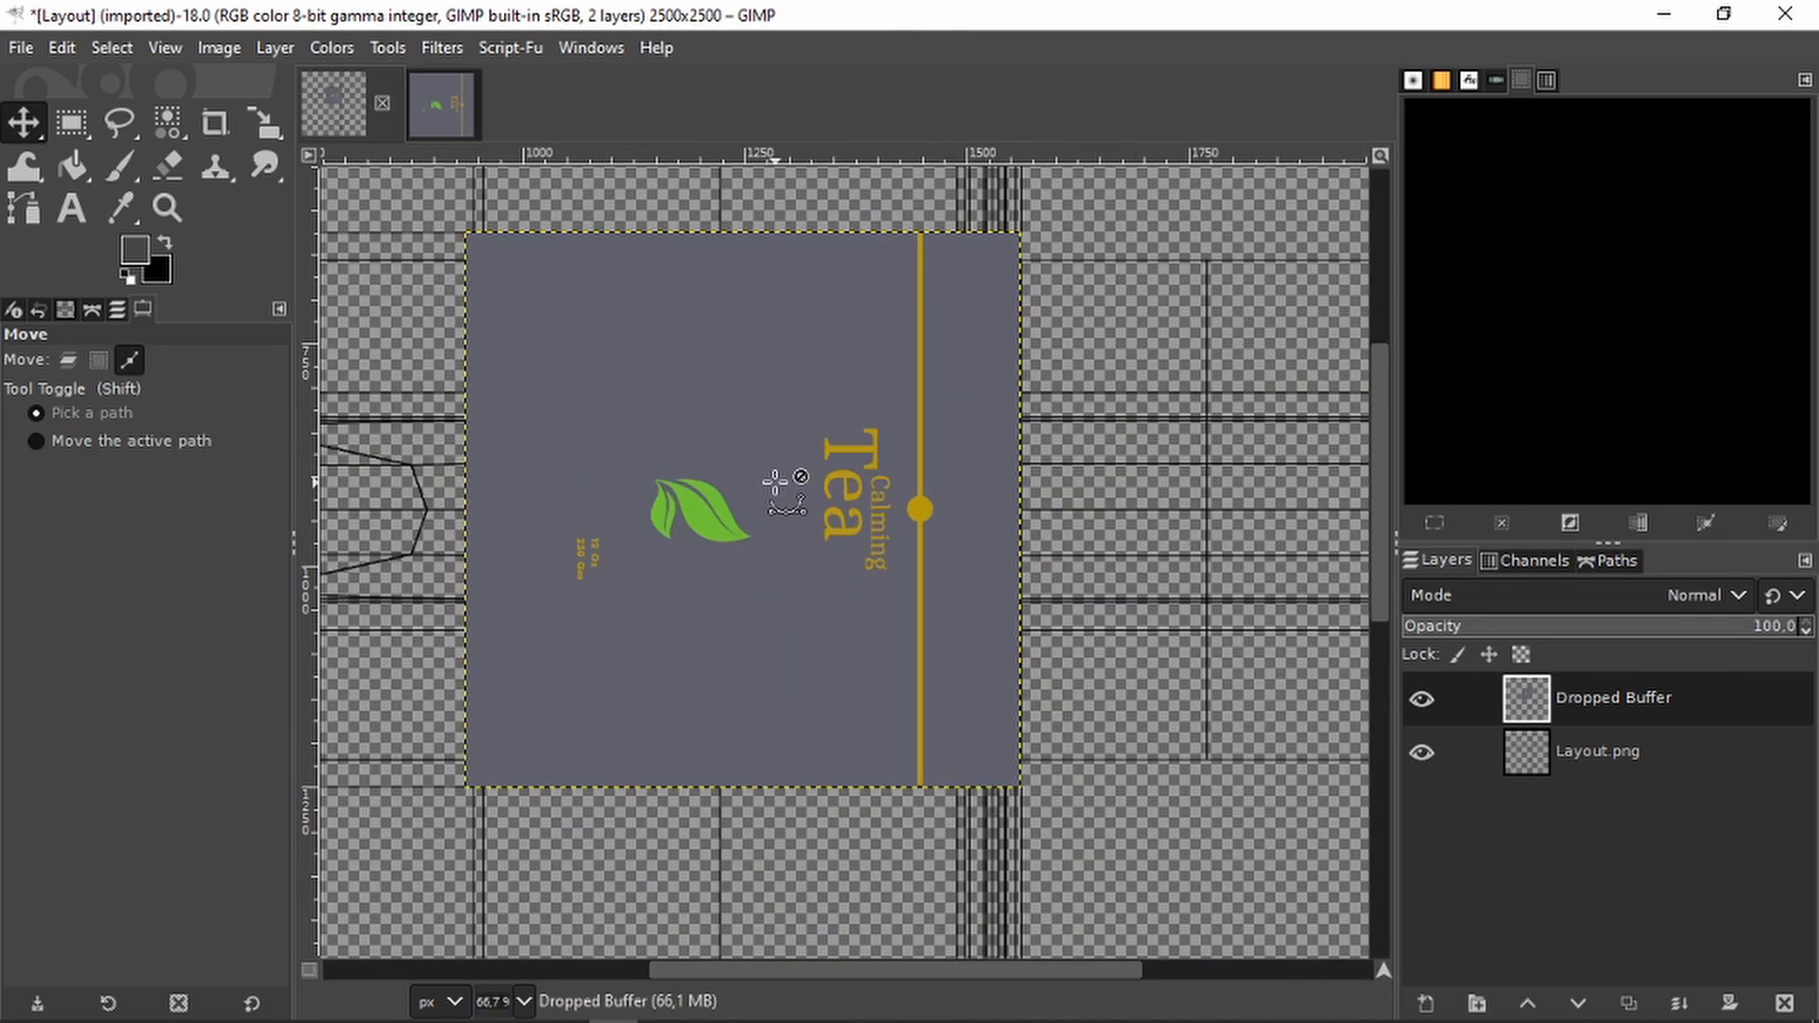
# Place the tea label layer beneath the Layout.png layer and check its edges against the central panel's outline
pyautogui.moveTo(1533, 703); pyautogui.dragTo(1536, 817)
pyautogui.keyDown('ctrl'); pyautogui.scroll(3, 834, 711); pyautogui.keyUp('ctrl')
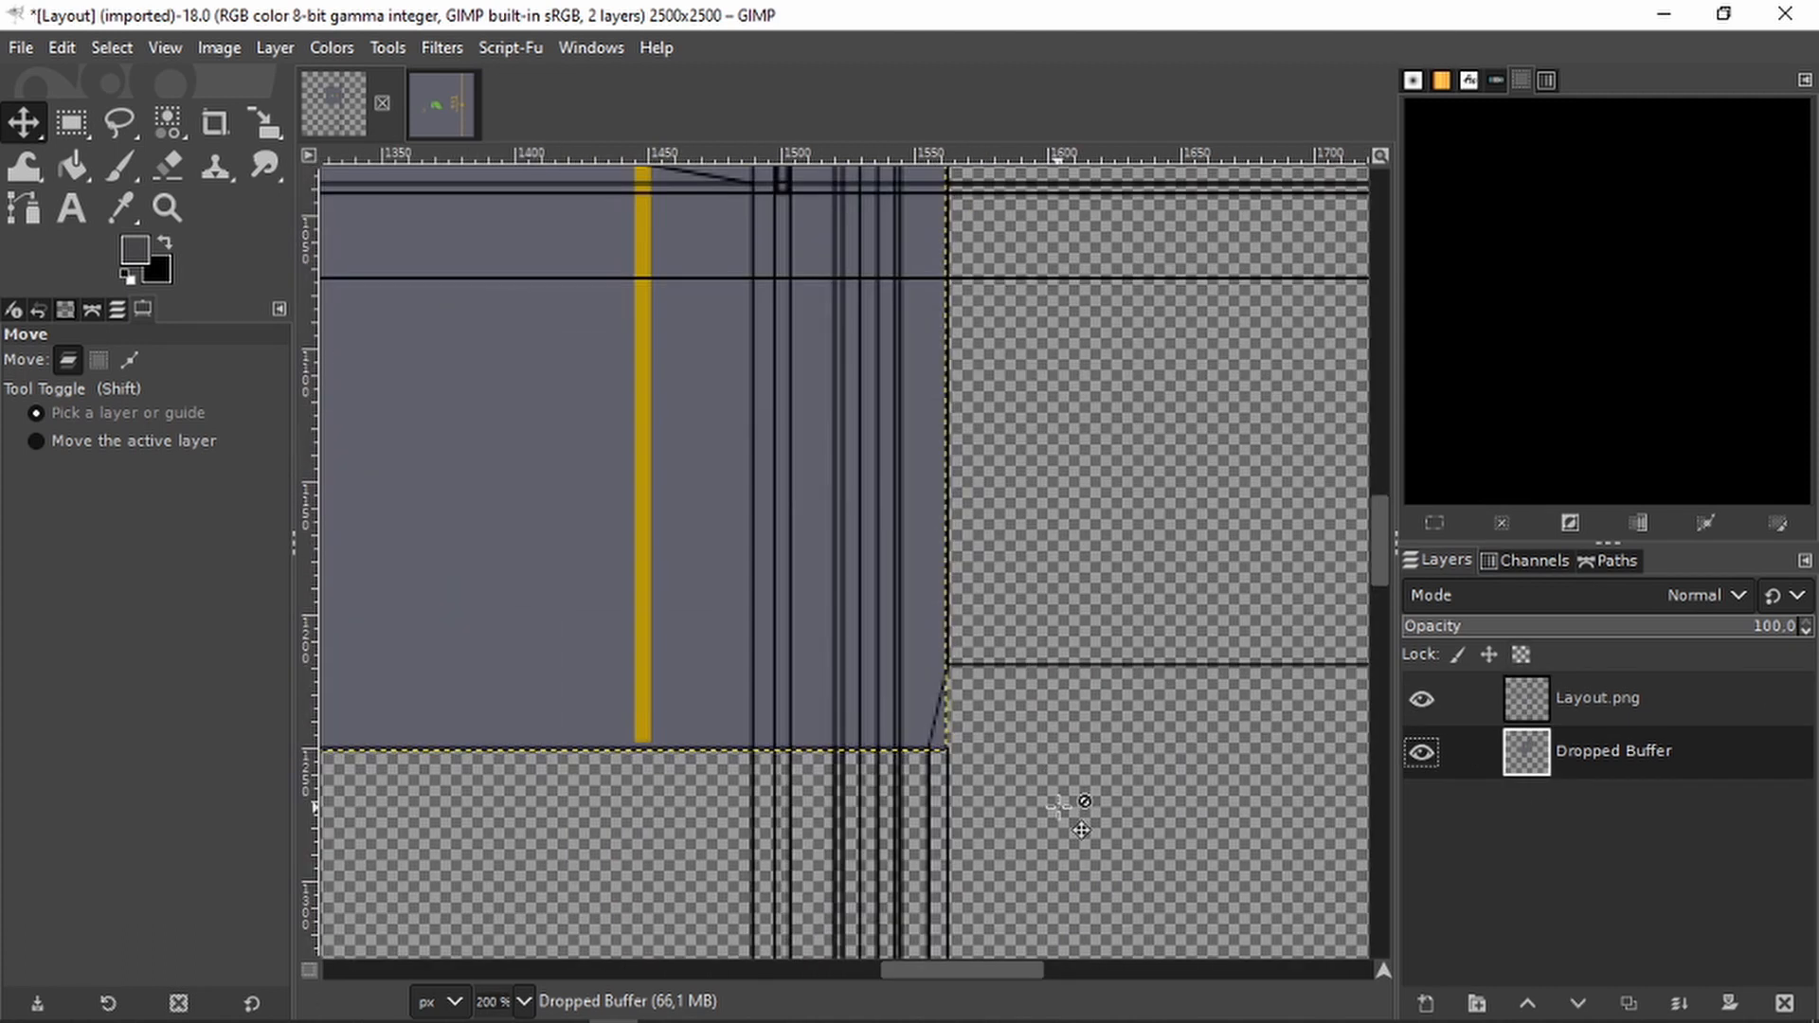
pyautogui.keyDown('ctrl'); pyautogui.scroll(-3, 1082, 829); pyautogui.keyUp('ctrl')
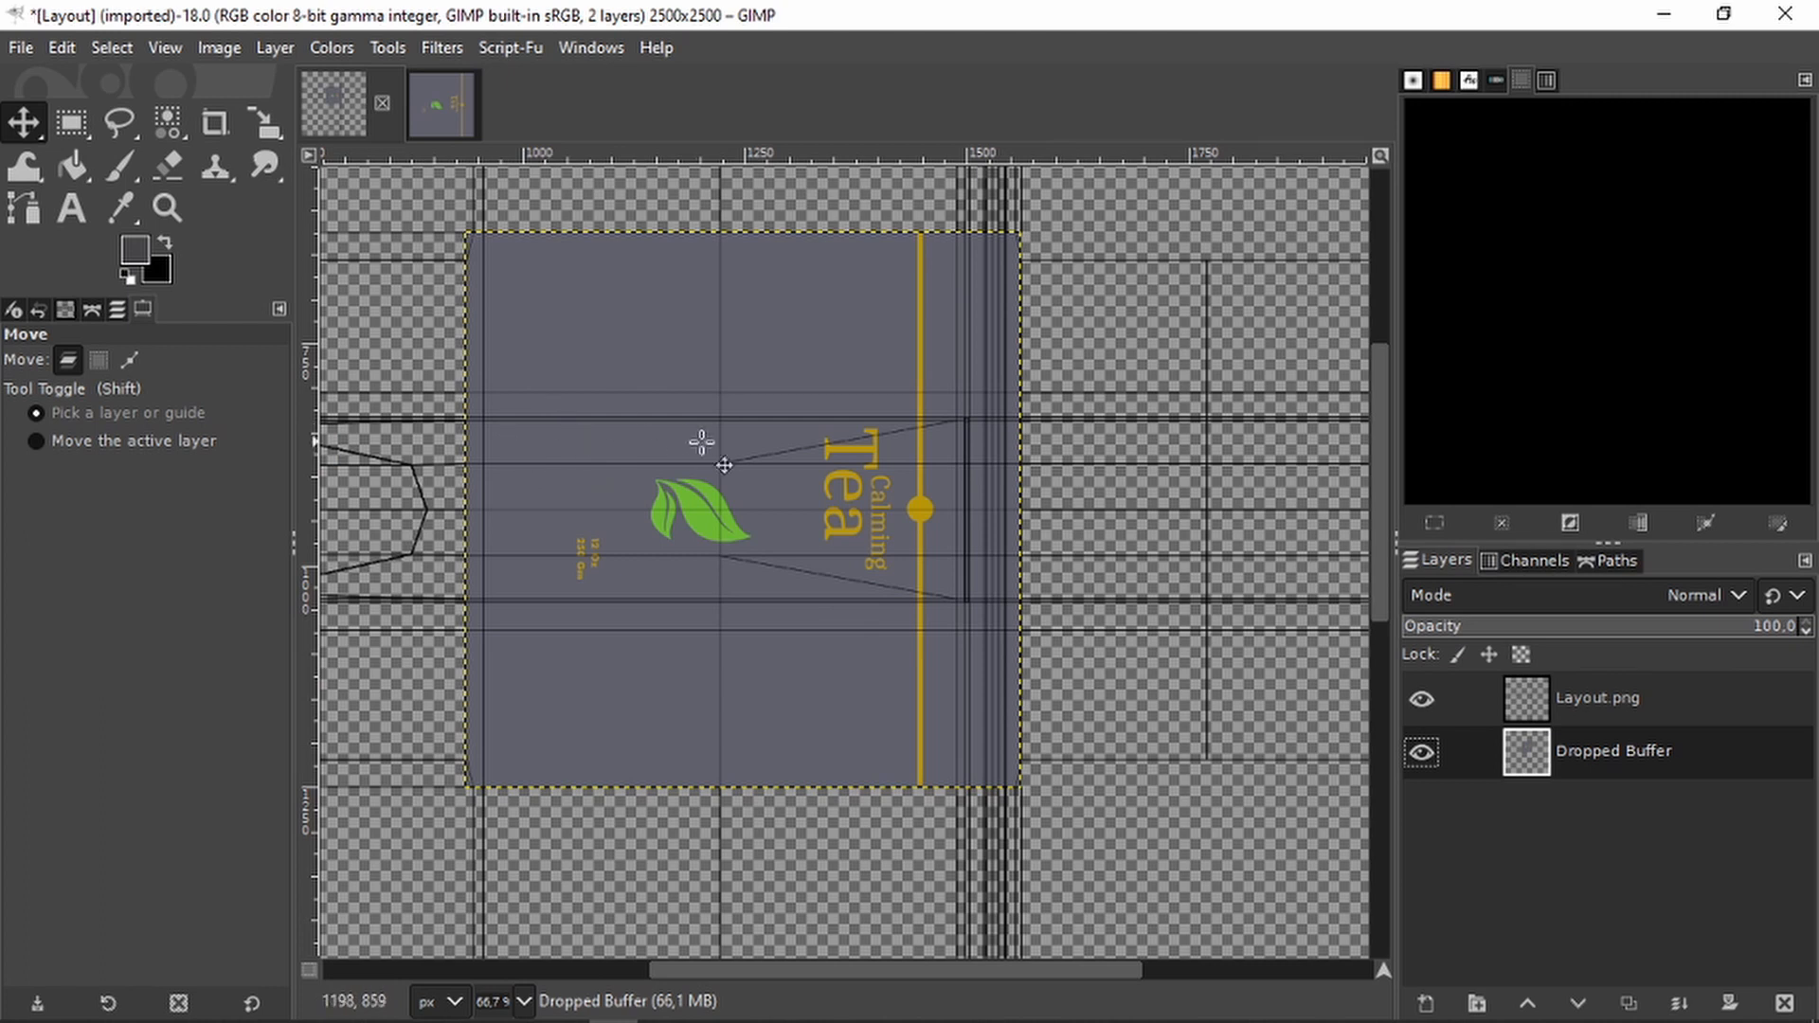
pyautogui.keyDown('ctrl'); pyautogui.scroll(-1, 723, 465); pyautogui.keyUp('ctrl')
pyautogui.keyDown('ctrl'); pyautogui.scroll(1, 526, 396); pyautogui.keyUp('ctrl')
pyautogui.keyDown('ctrl'); pyautogui.scroll(-1, 922, 516); pyautogui.keyUp('ctrl')
pyautogui.keyDown('ctrl'); pyautogui.scroll(-1, 960, 405); pyautogui.keyUp('ctrl')
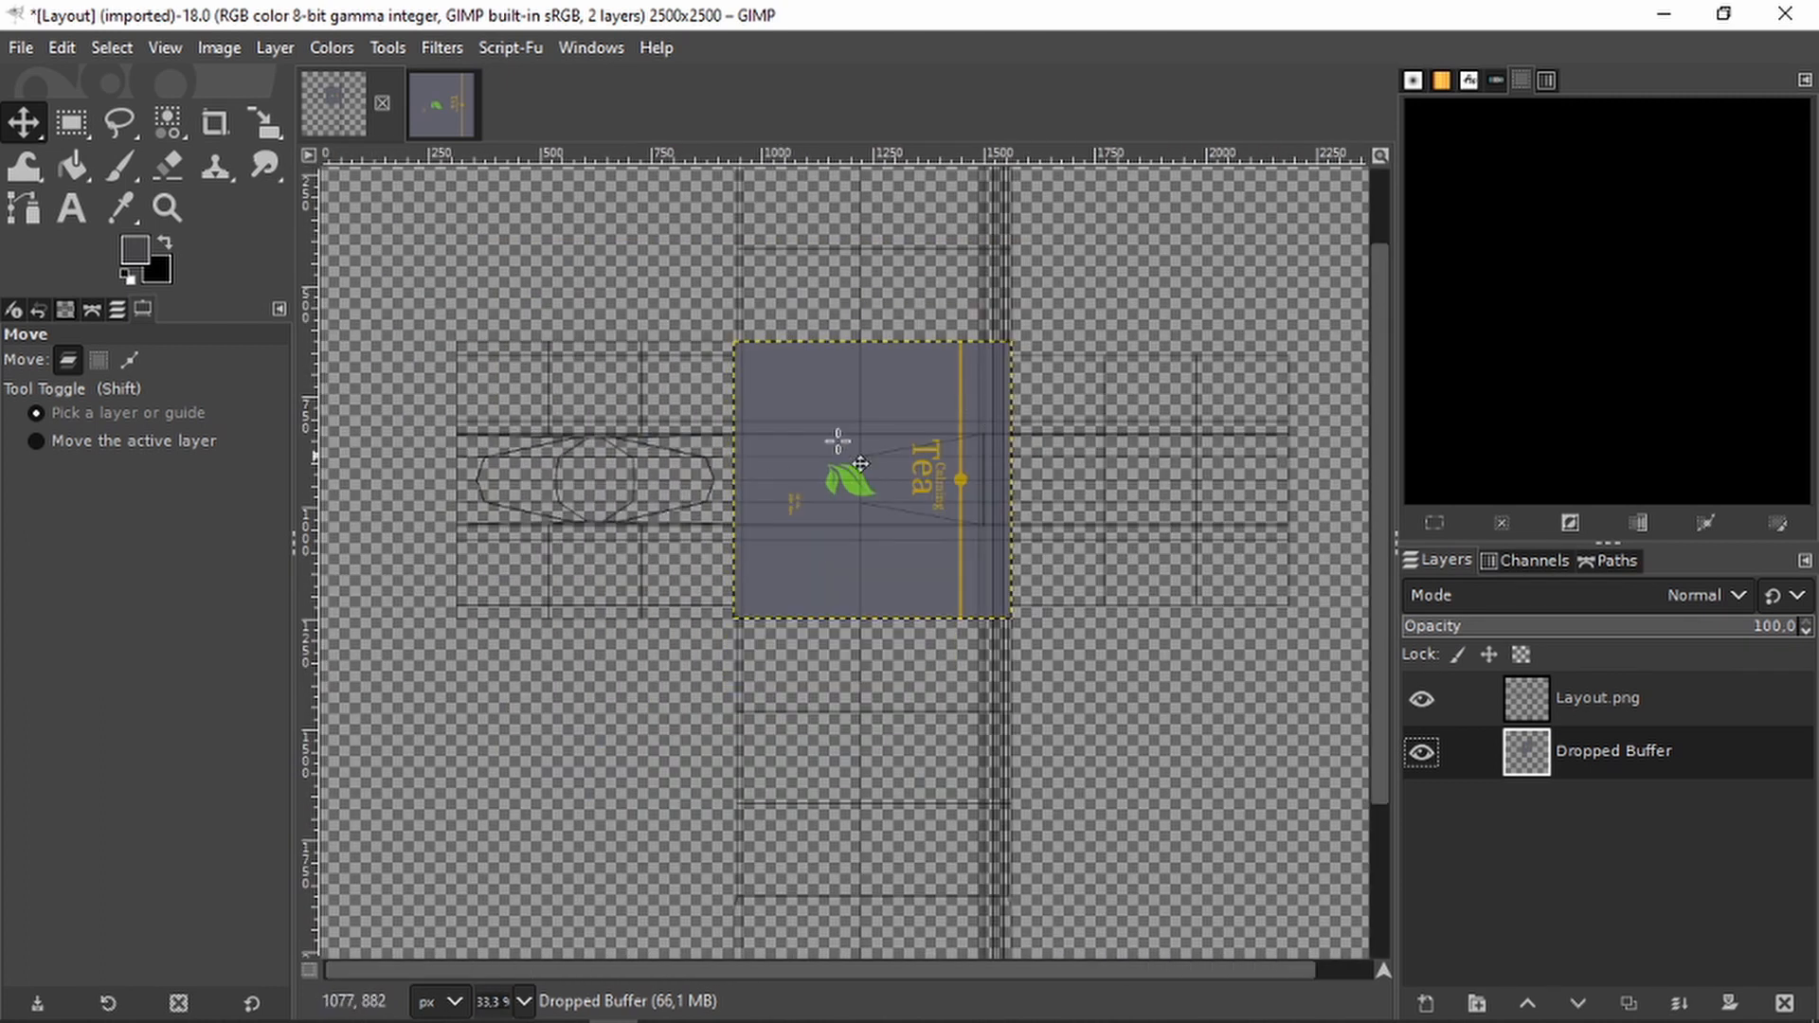
pyautogui.keyDown('ctrl'); pyautogui.scroll(-1, 870, 536); pyautogui.keyUp('ctrl')
pyautogui.keyDown('ctrl'); pyautogui.scroll(1, 877, 407); pyautogui.keyUp('ctrl')
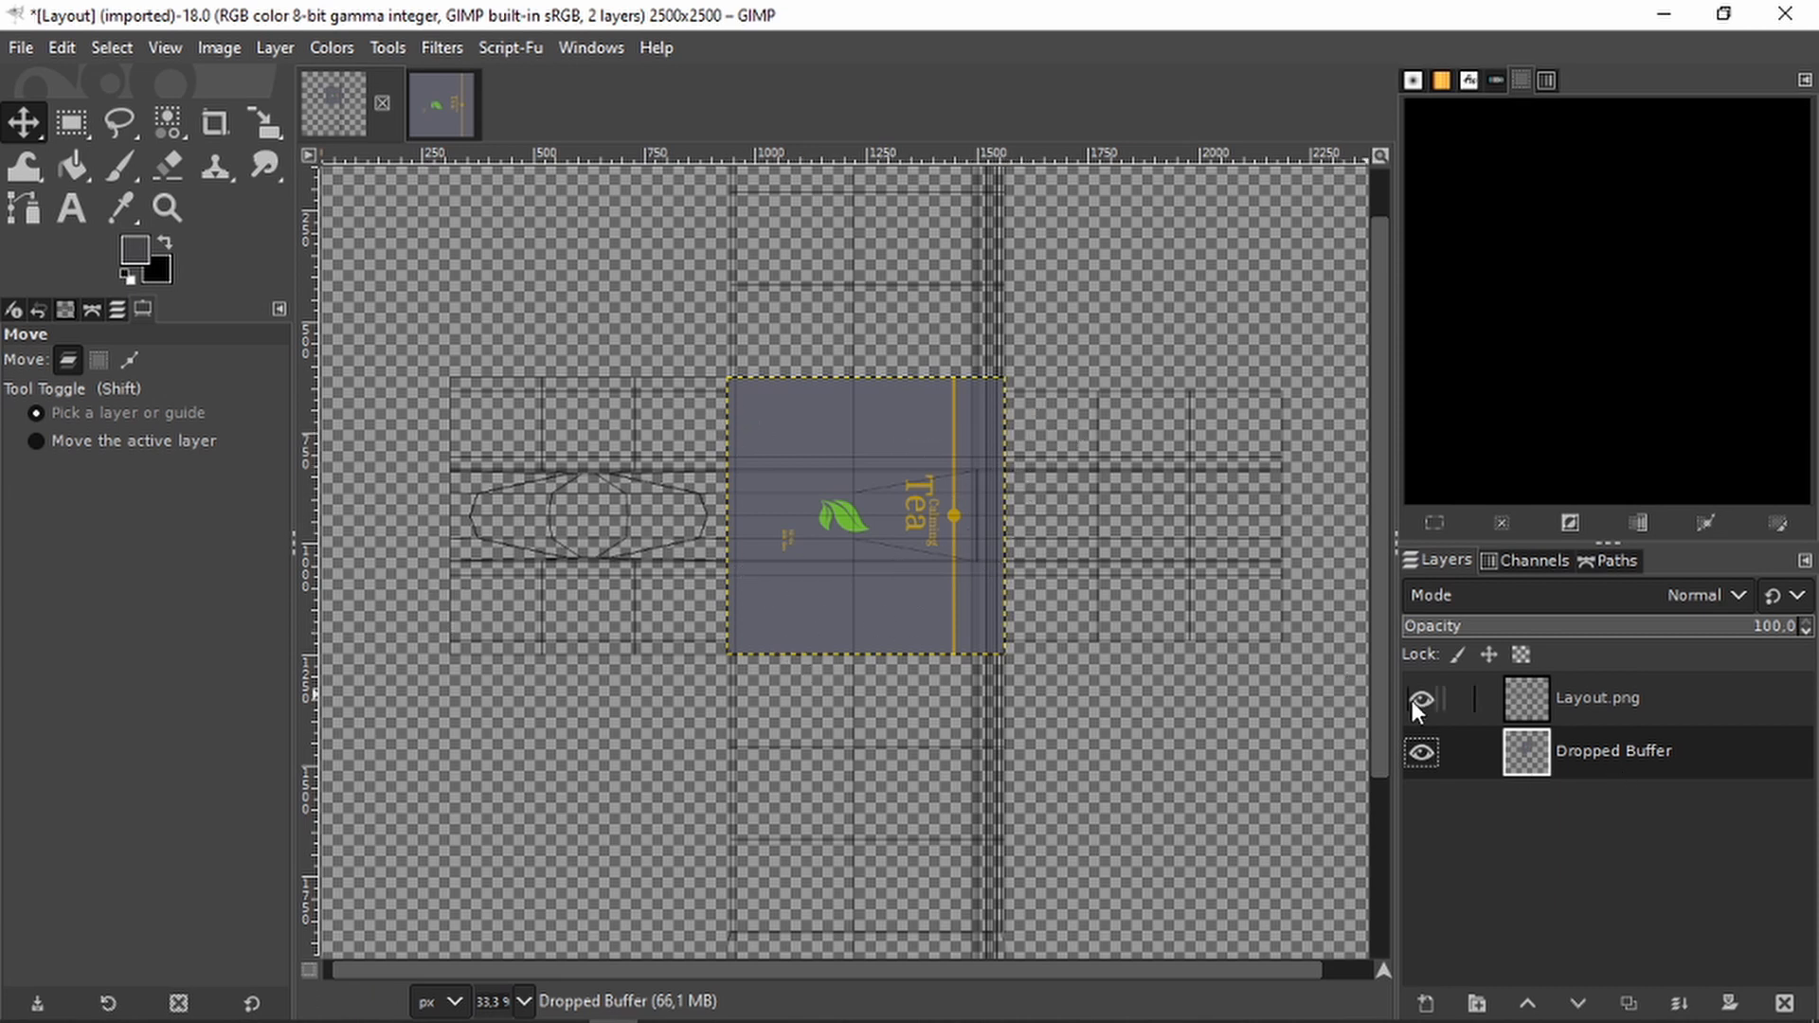
pyautogui.keyDown('ctrl'); pyautogui.scroll(2, 867, 509); pyautogui.keyUp('ctrl')
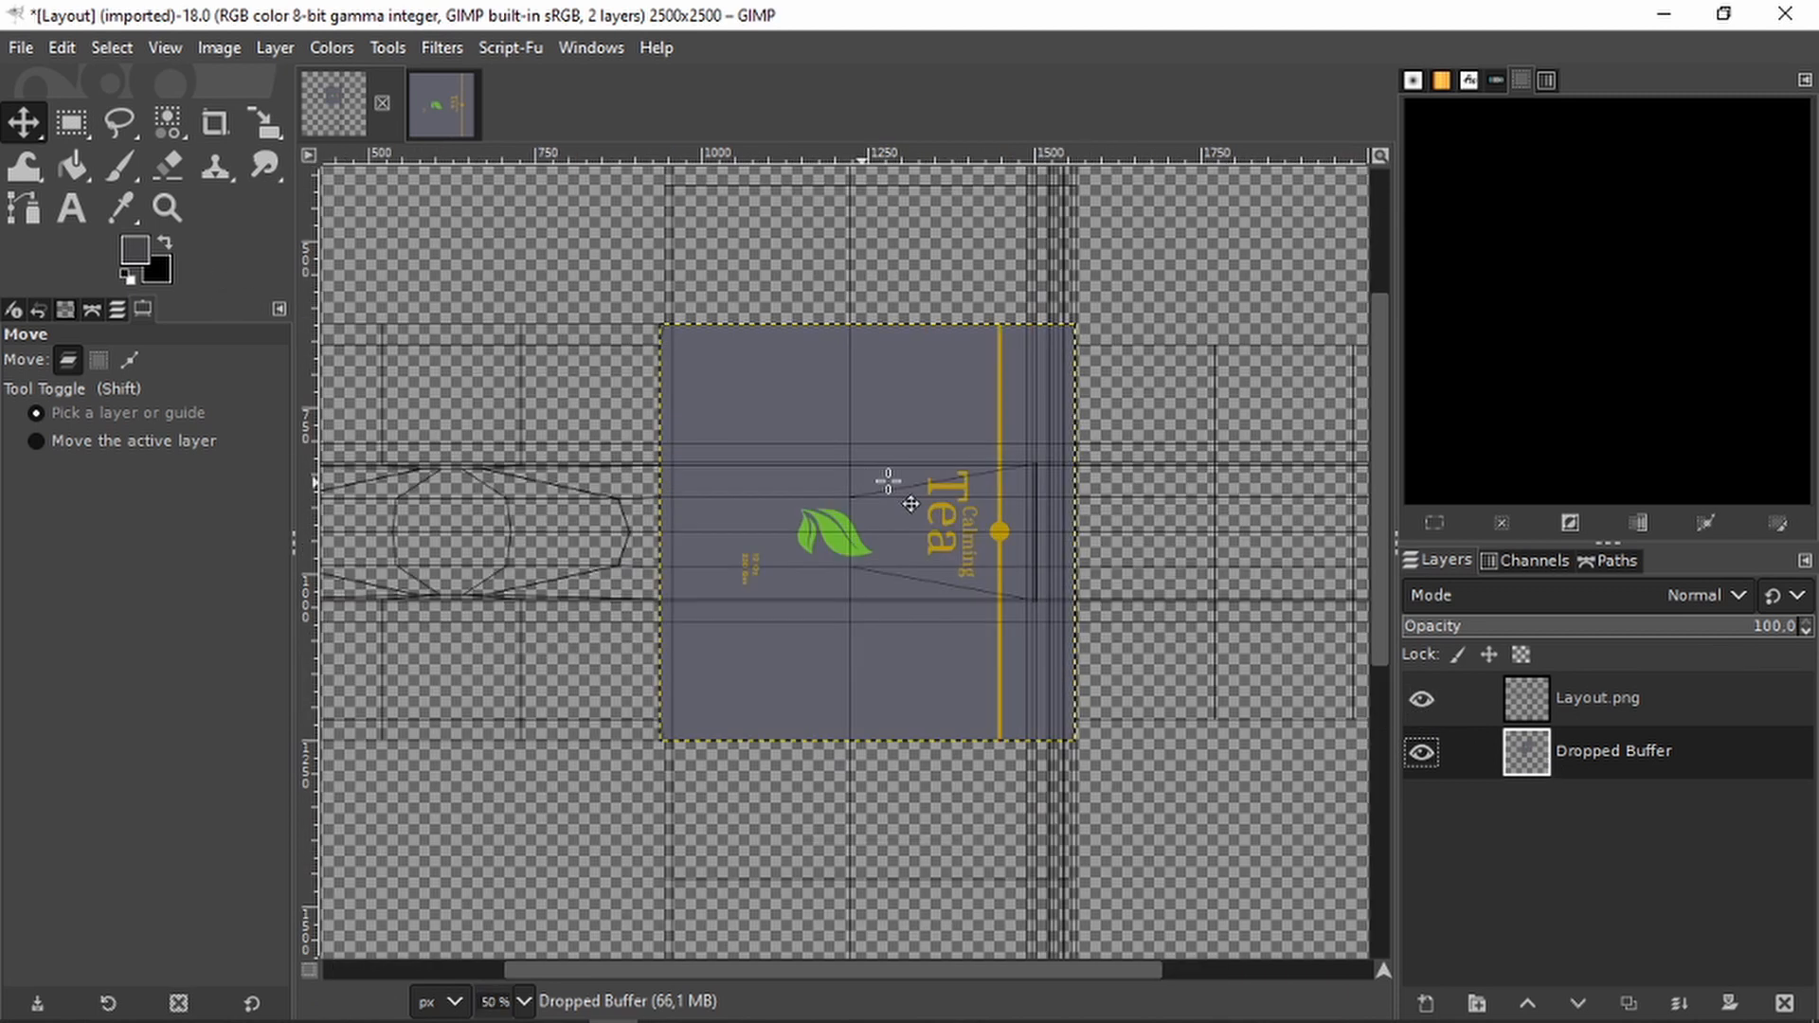
# Sample the tea label's grey background as foreground color and add a new 2500 × 2500 px layer filled with it
pyautogui.press('o')
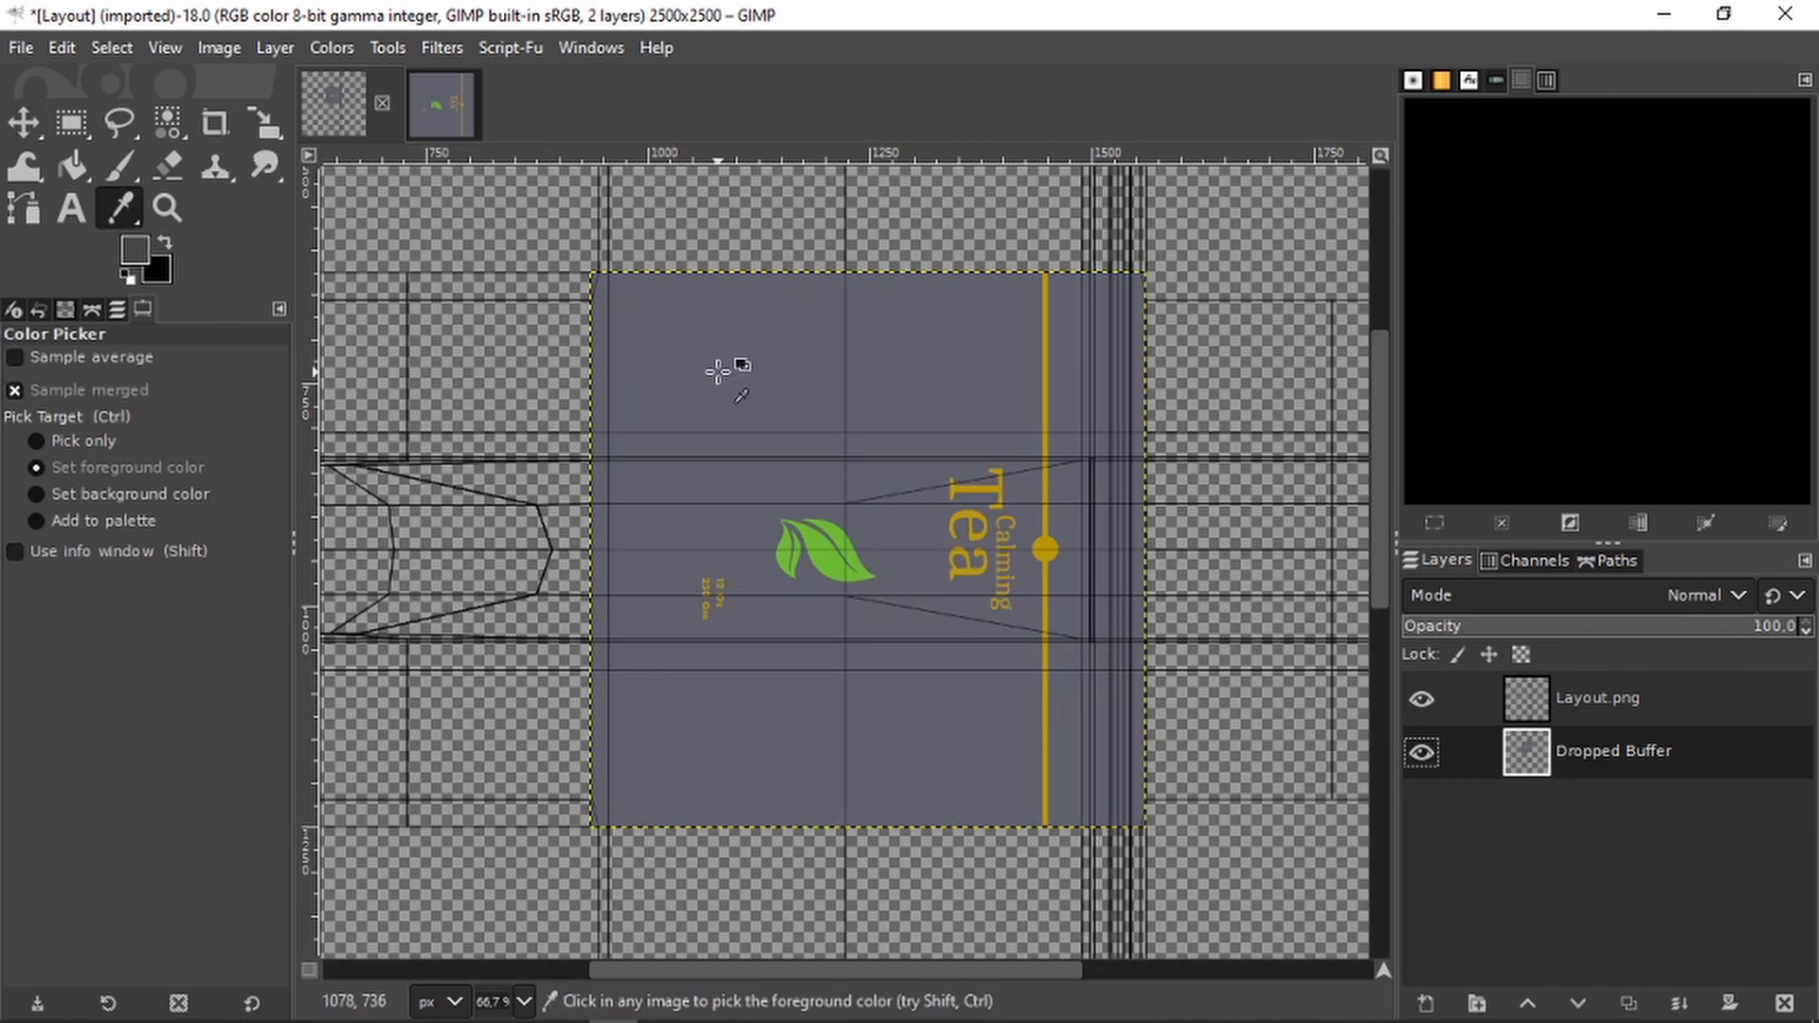
pyautogui.click(718, 372)
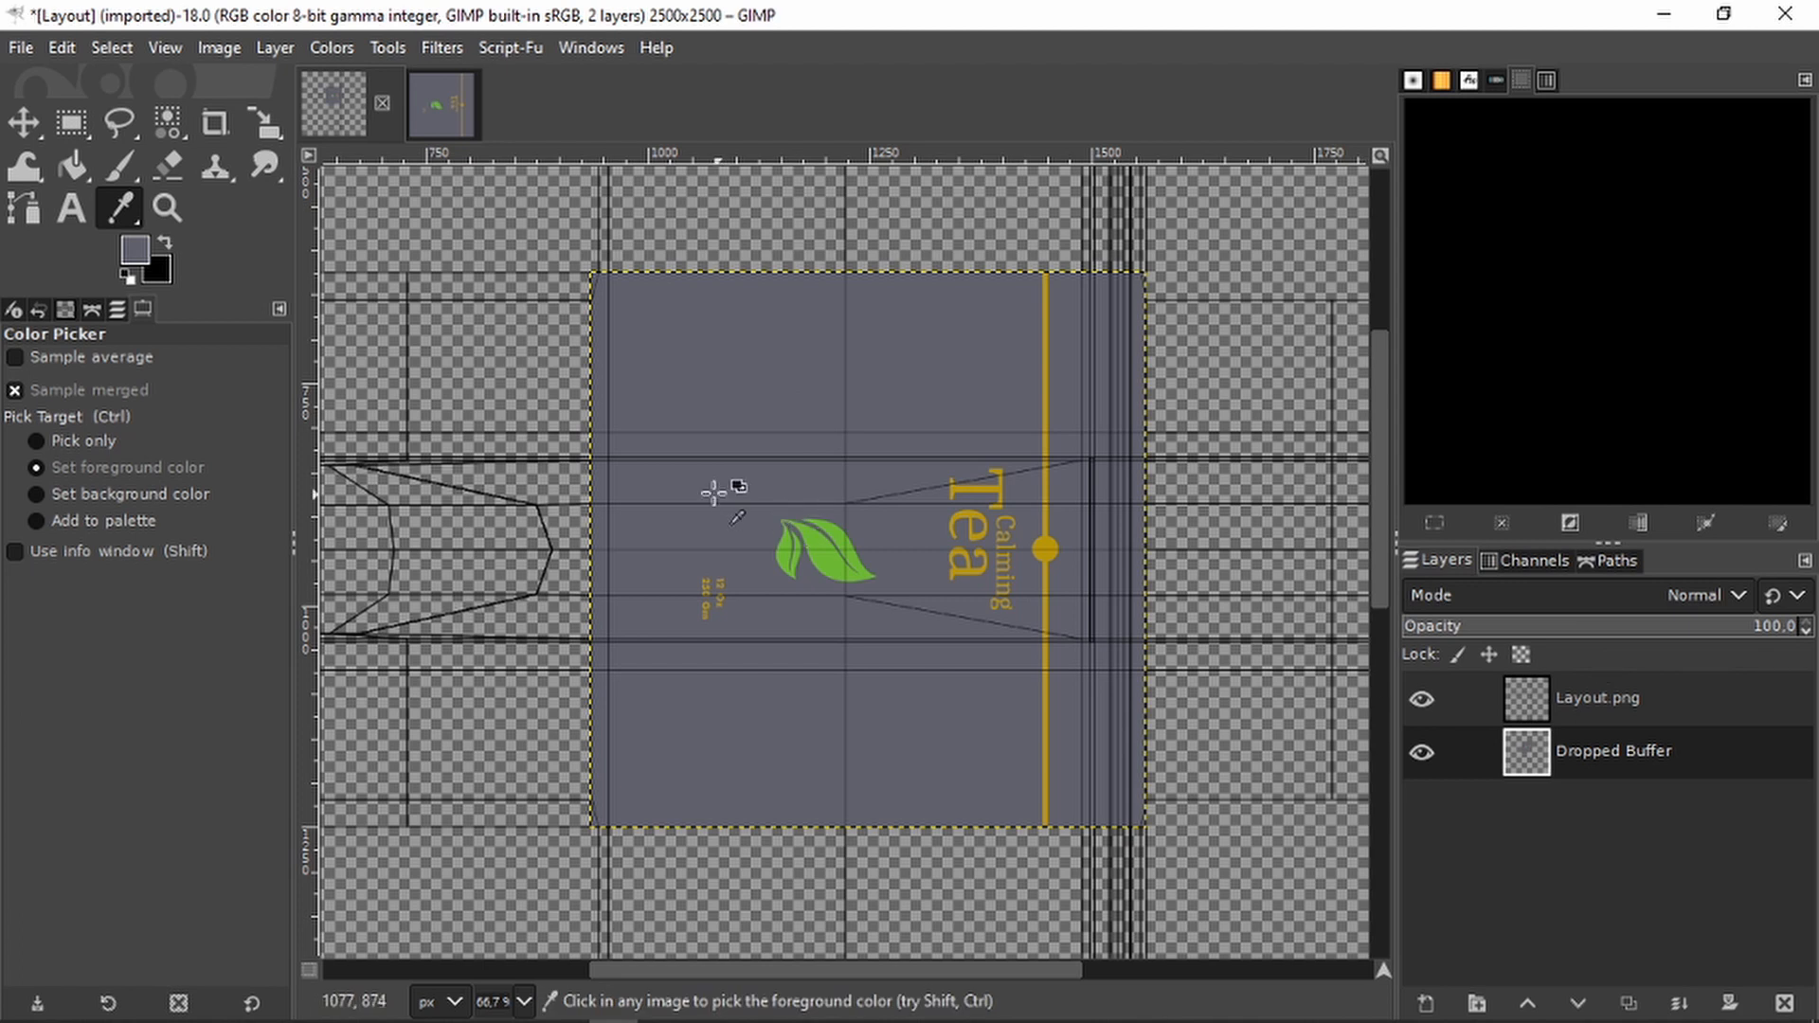
pyautogui.keyDown('ctrl'); pyautogui.scroll(-1, 583, 451); pyautogui.keyUp('ctrl')
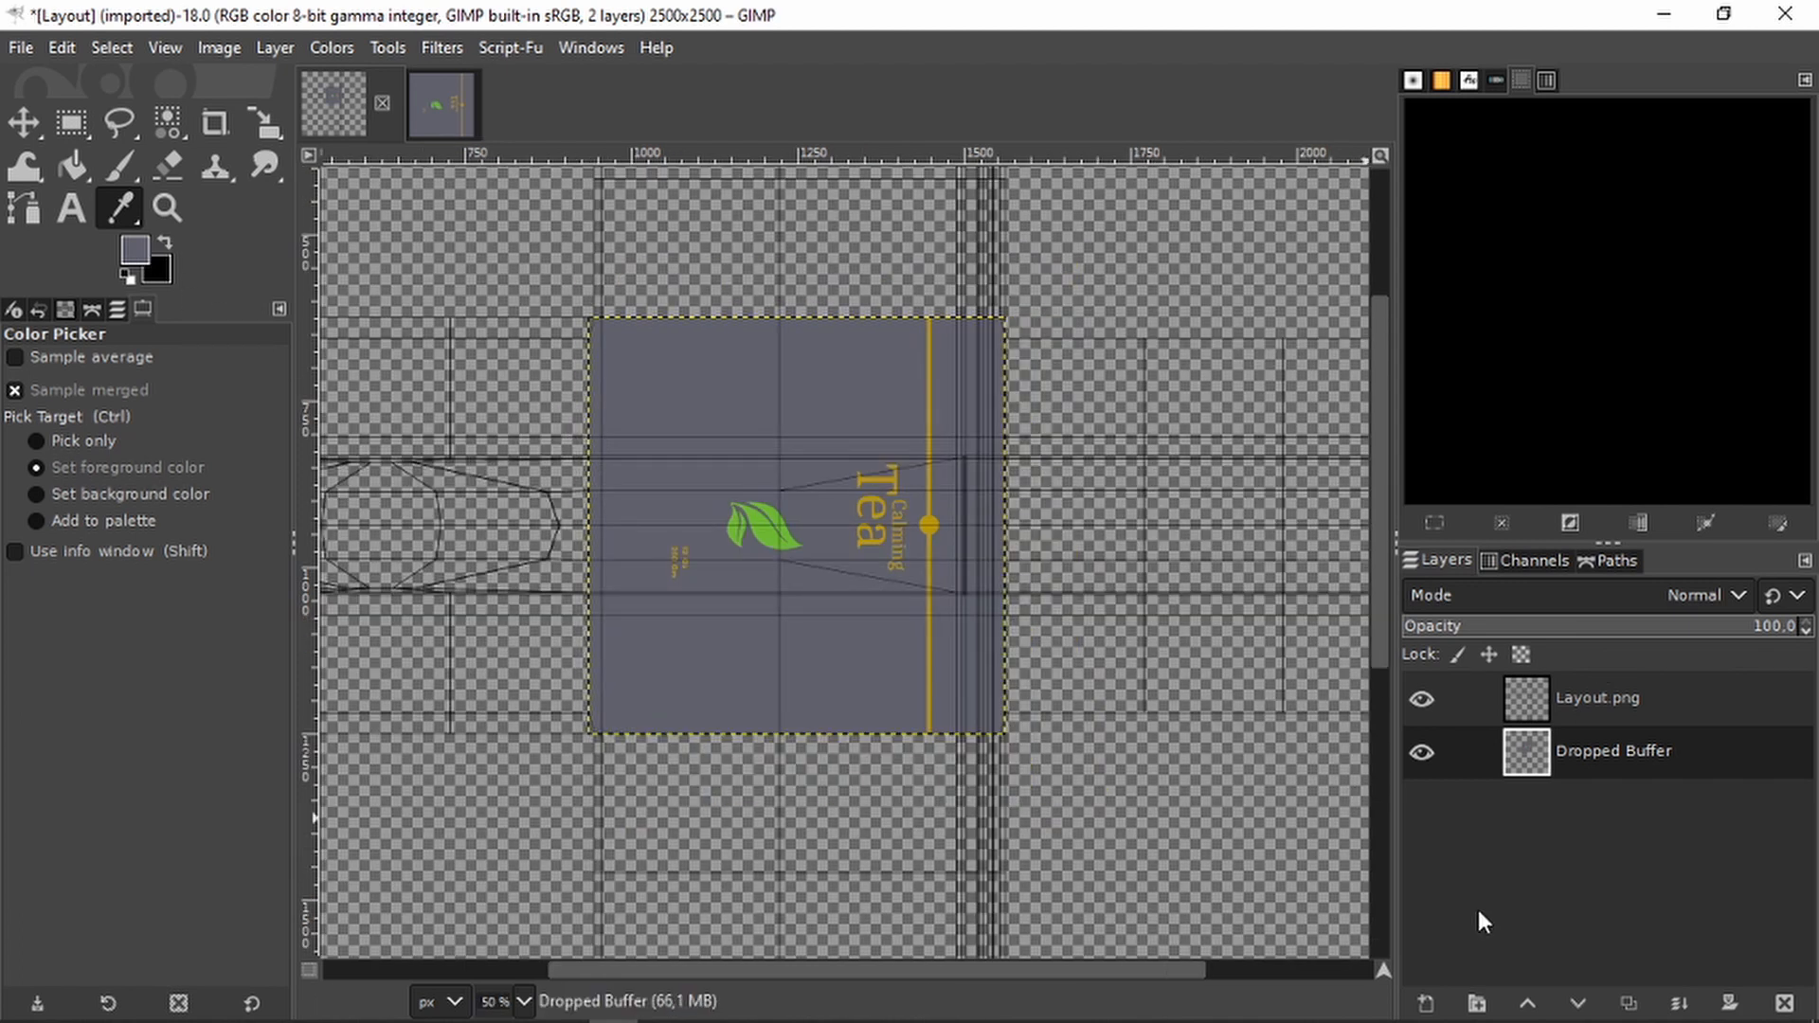
pyautogui.click(1423, 1002)
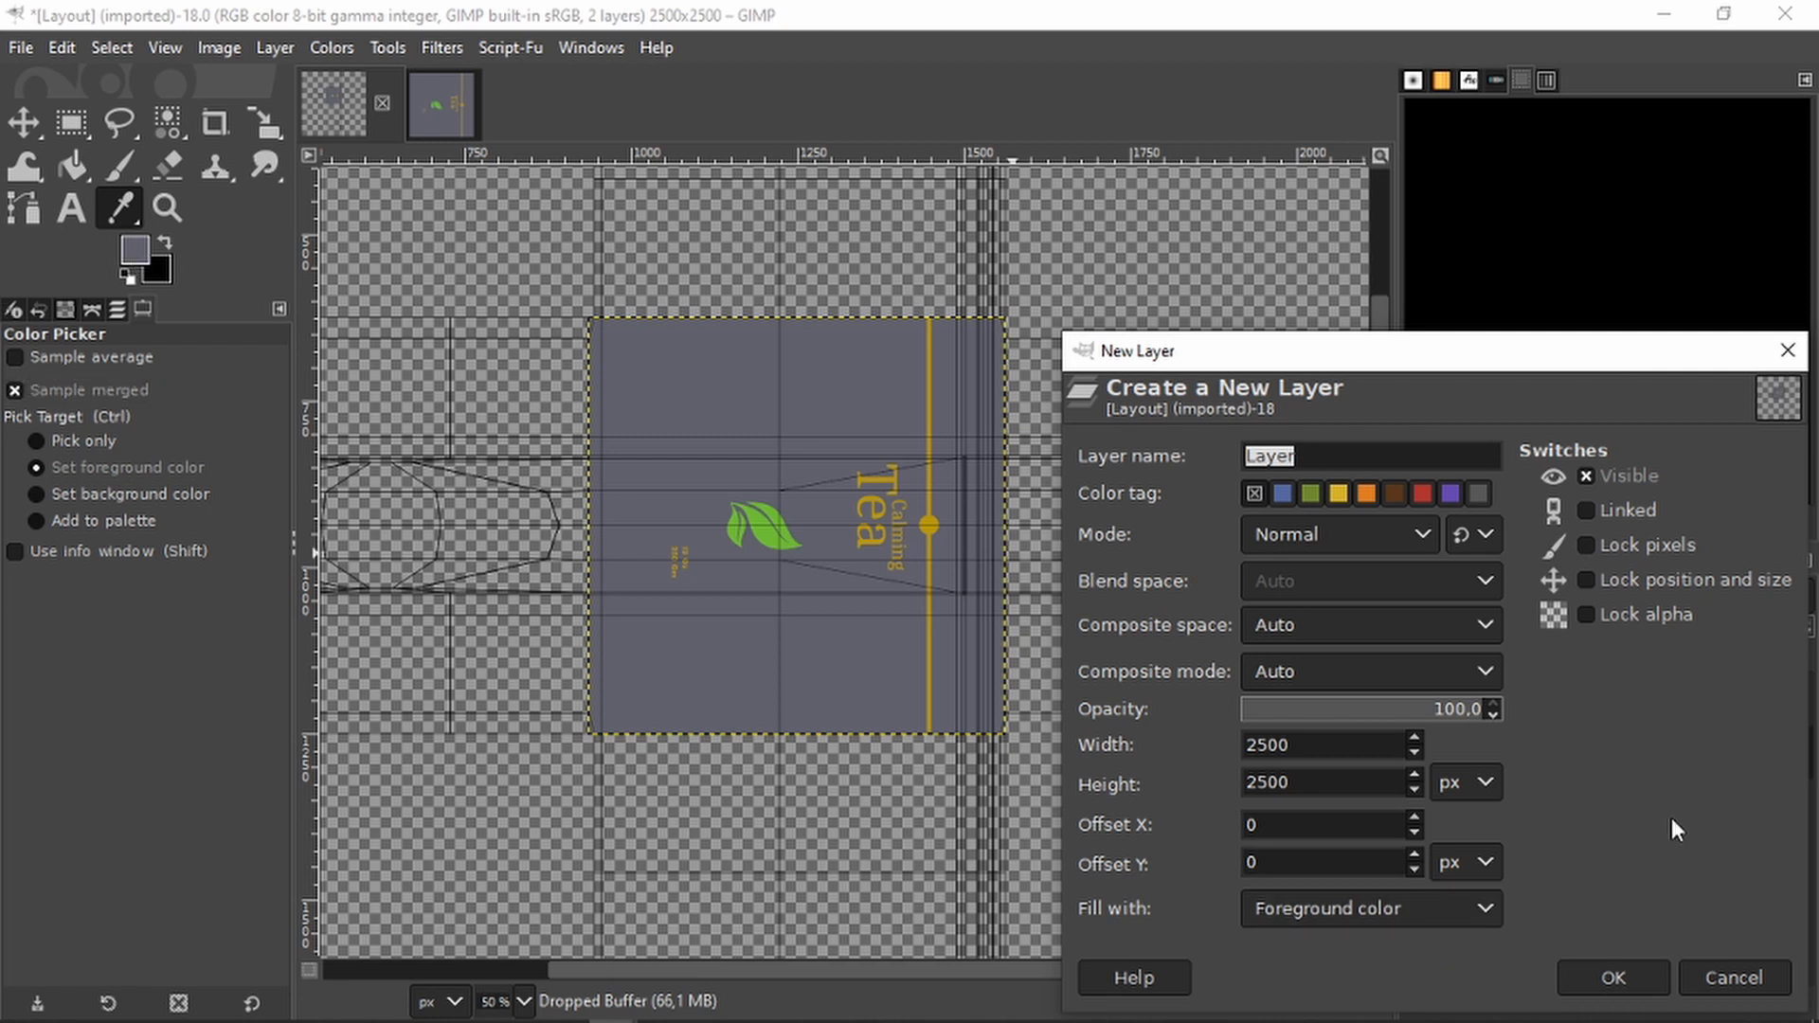
pyautogui.click(1599, 962)
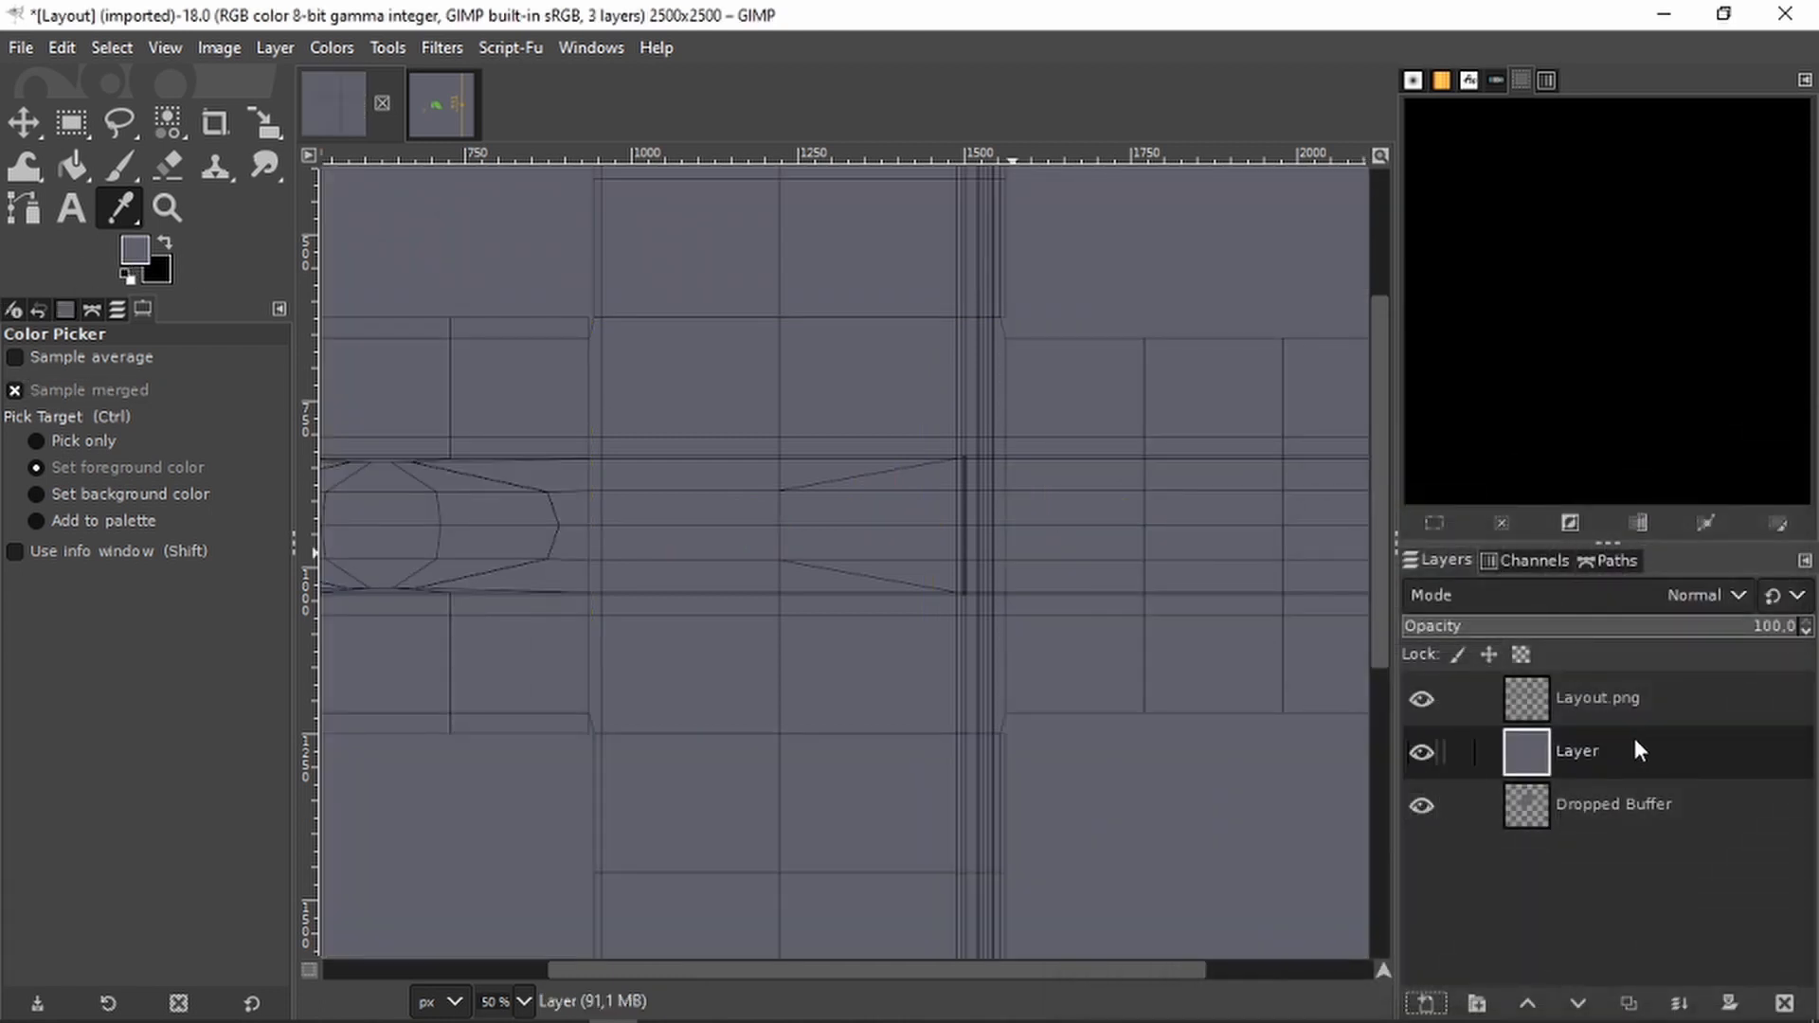
# Move the grey filled layer to the bottom of the layer stack and hide the Layout.png layer
pyautogui.moveTo(1607, 739); pyautogui.dragTo(1610, 838)
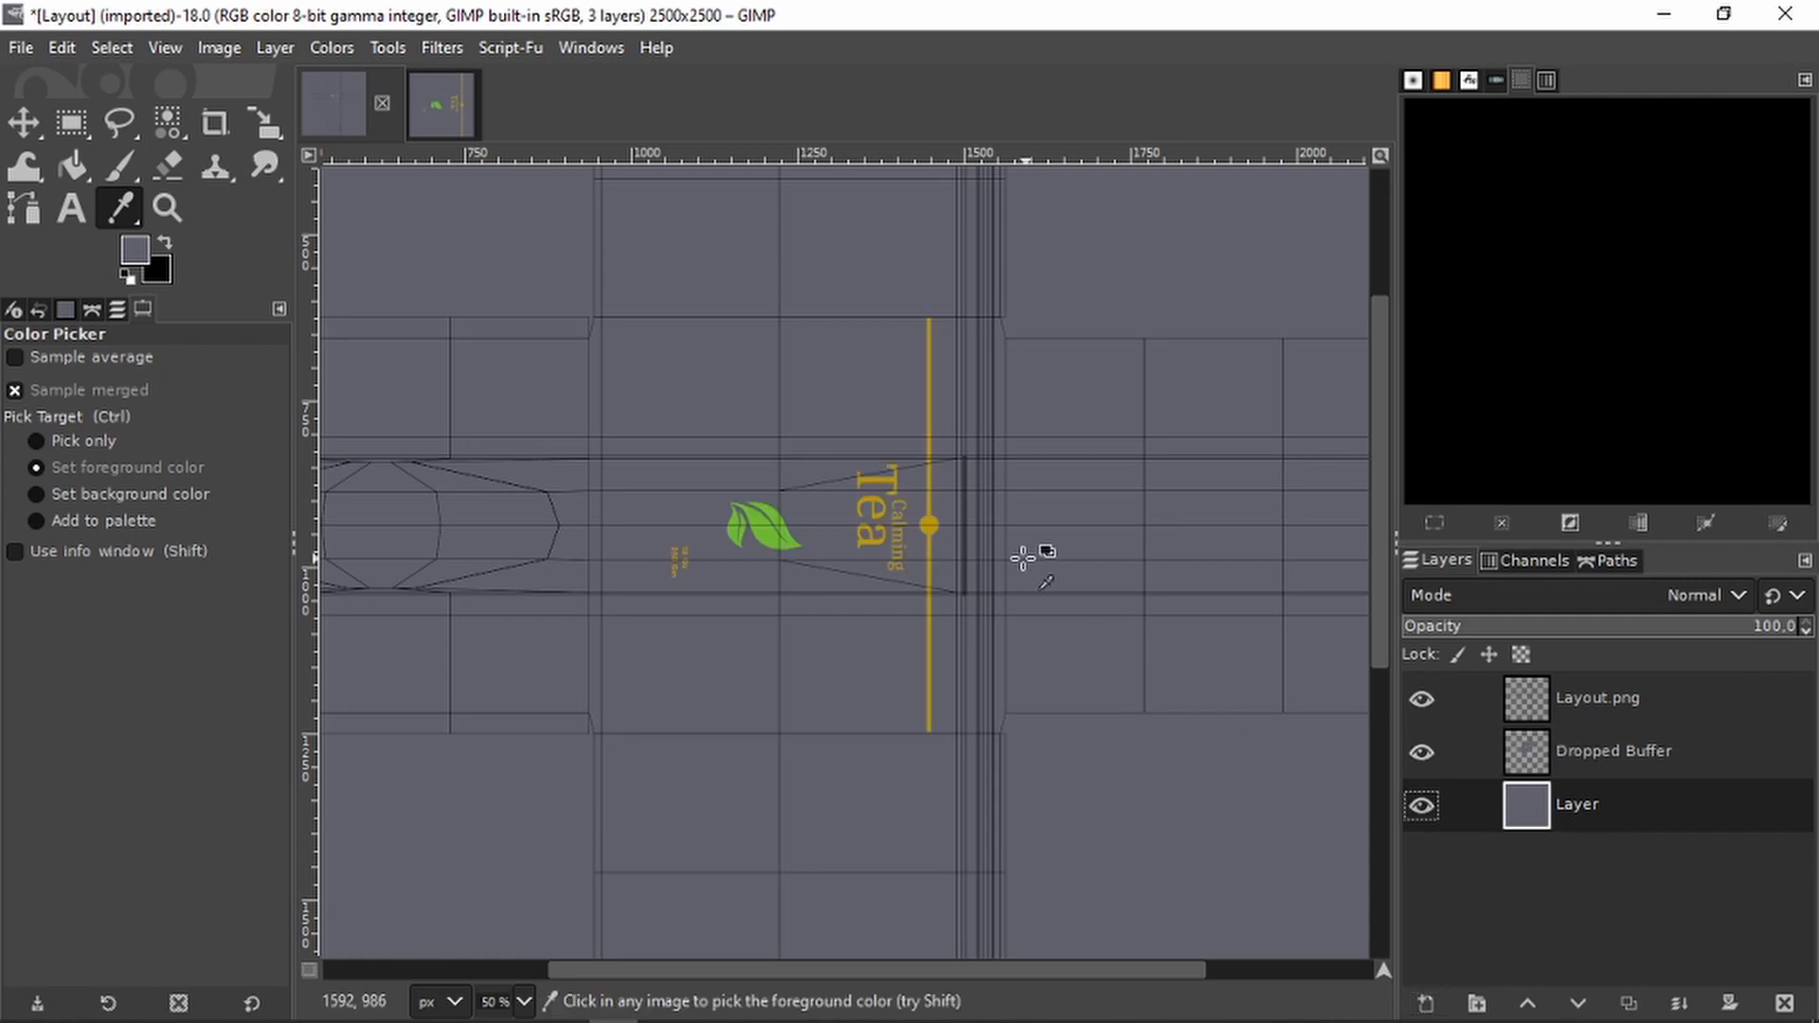
pyautogui.keyDown('ctrl'); pyautogui.scroll(-2, 1019, 653); pyautogui.keyUp('ctrl')
pyautogui.keyDown('ctrl'); pyautogui.scroll(3, 956, 513); pyautogui.keyUp('ctrl')
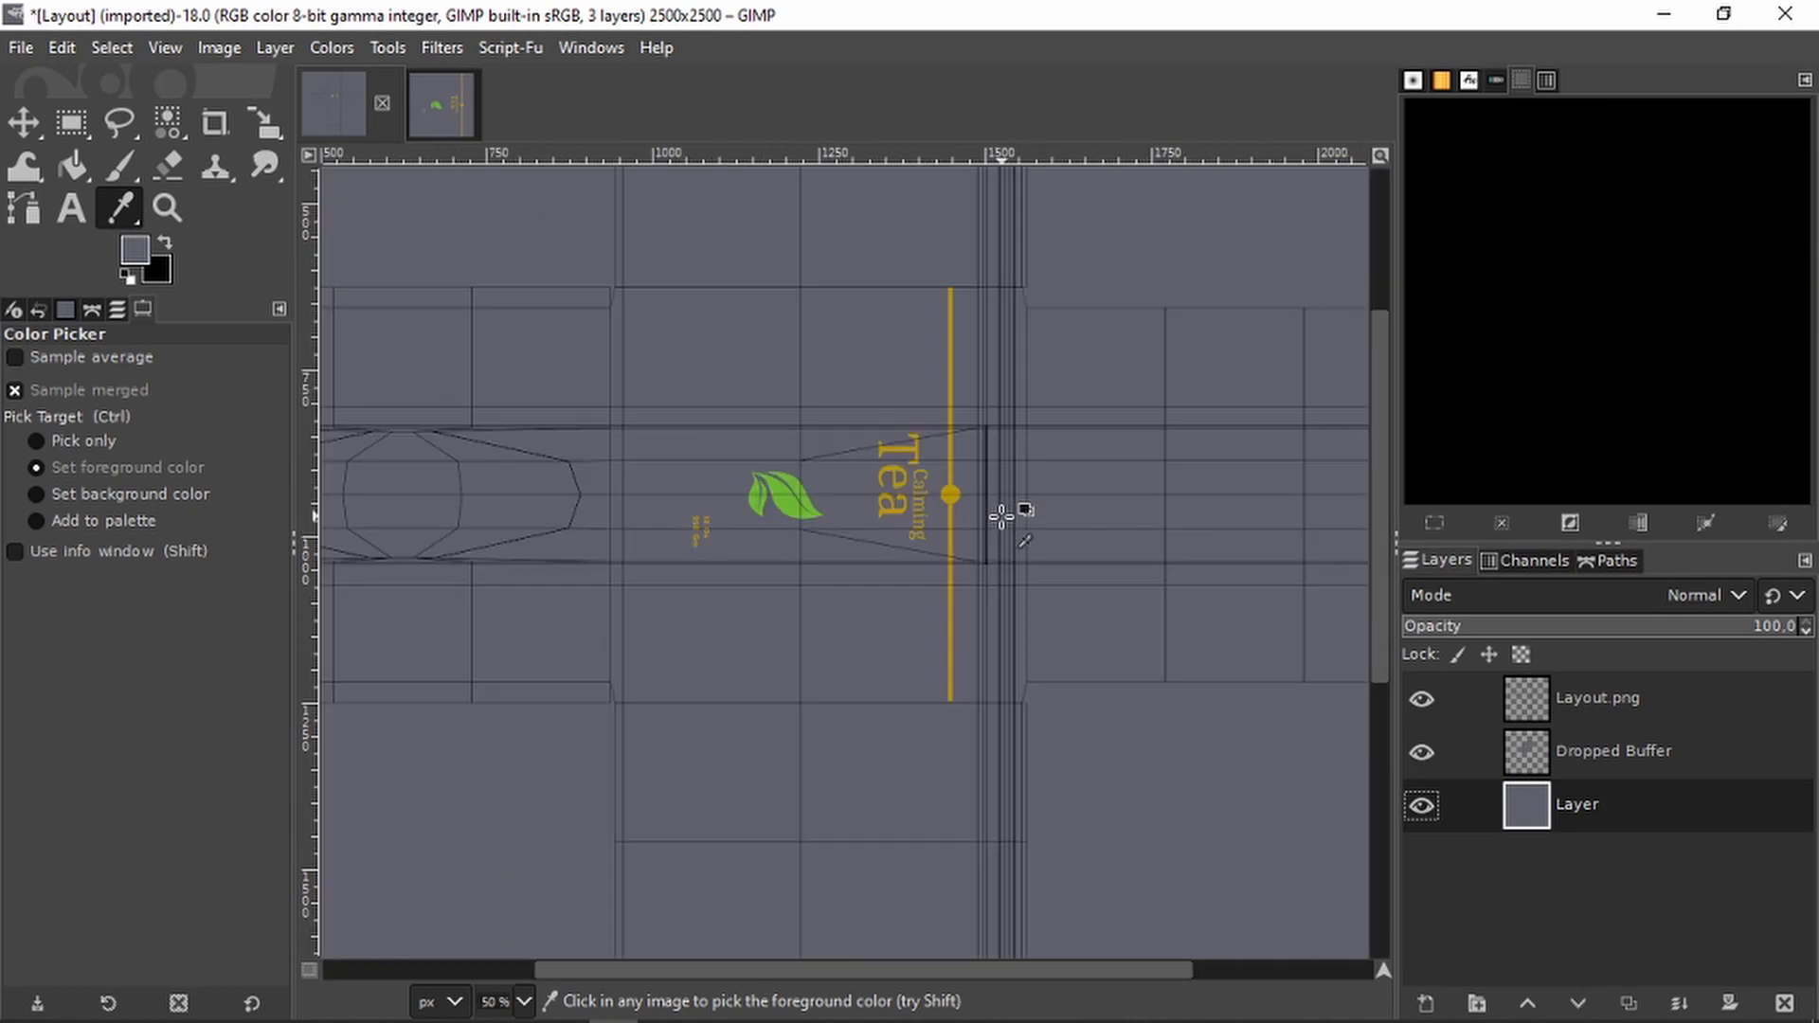
pyautogui.keyDown('ctrl'); pyautogui.scroll(-1, 1004, 513); pyautogui.keyUp('ctrl')
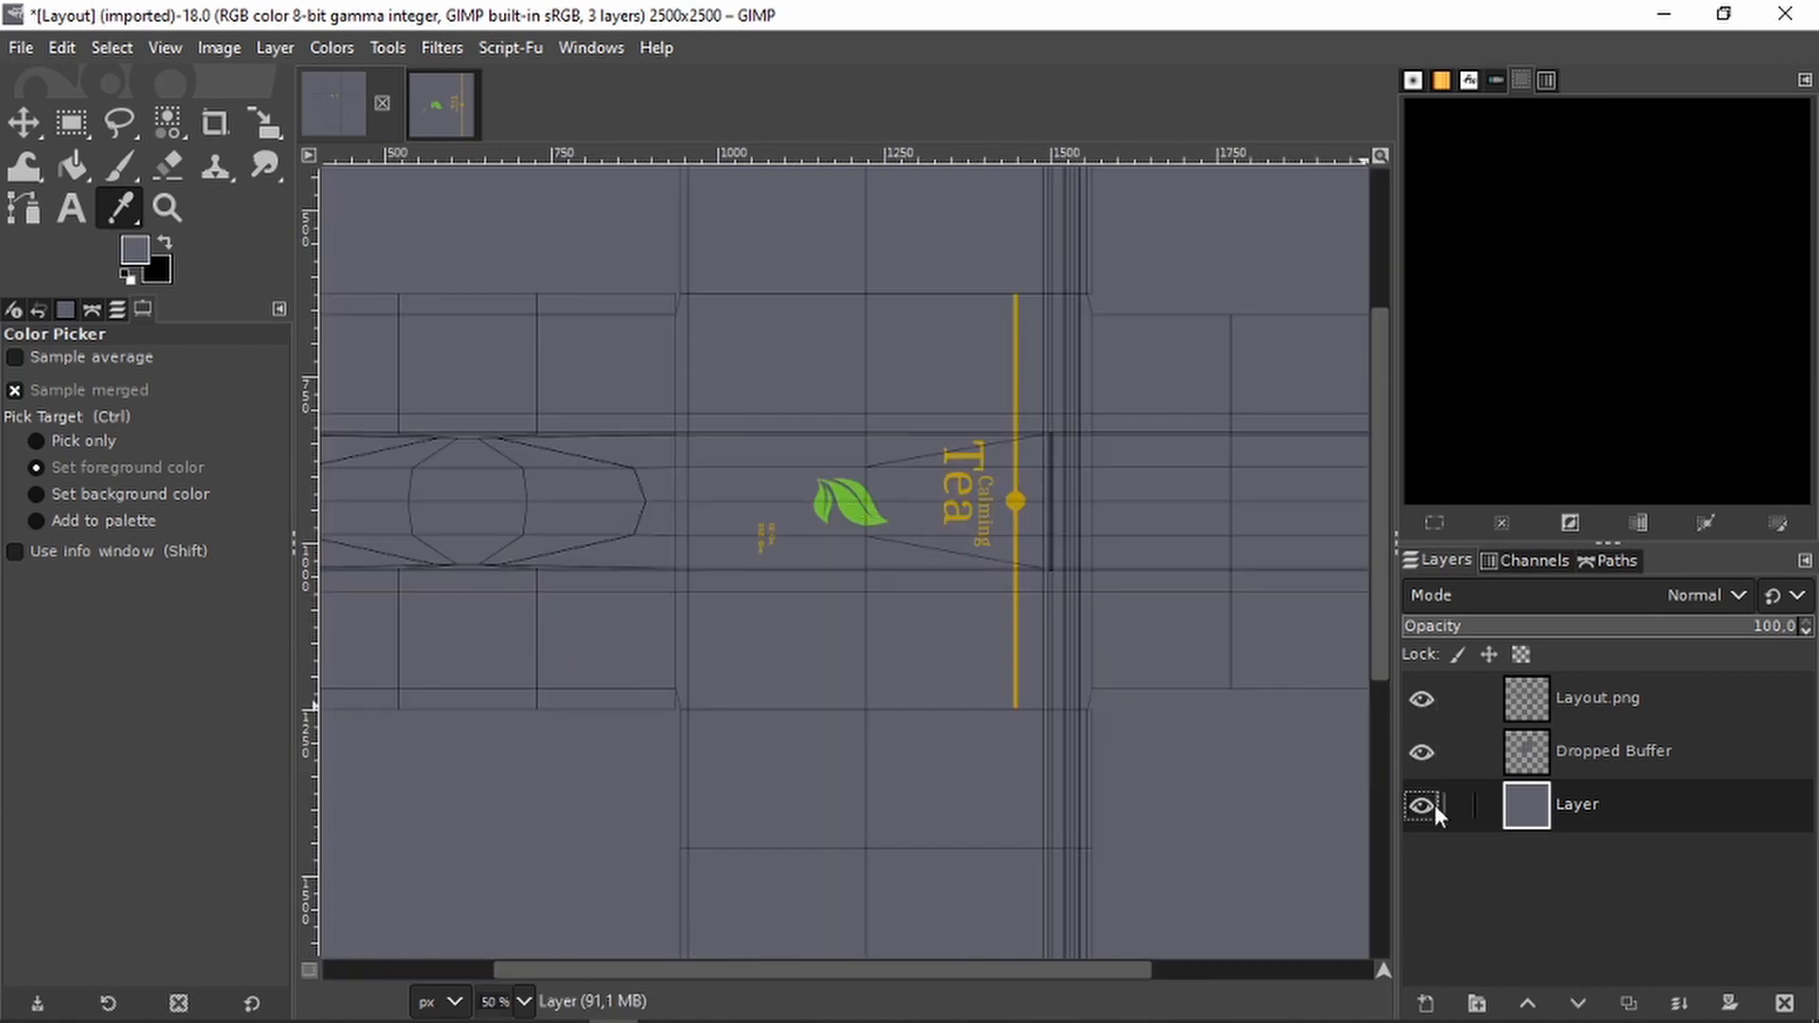
pyautogui.click(1422, 703)
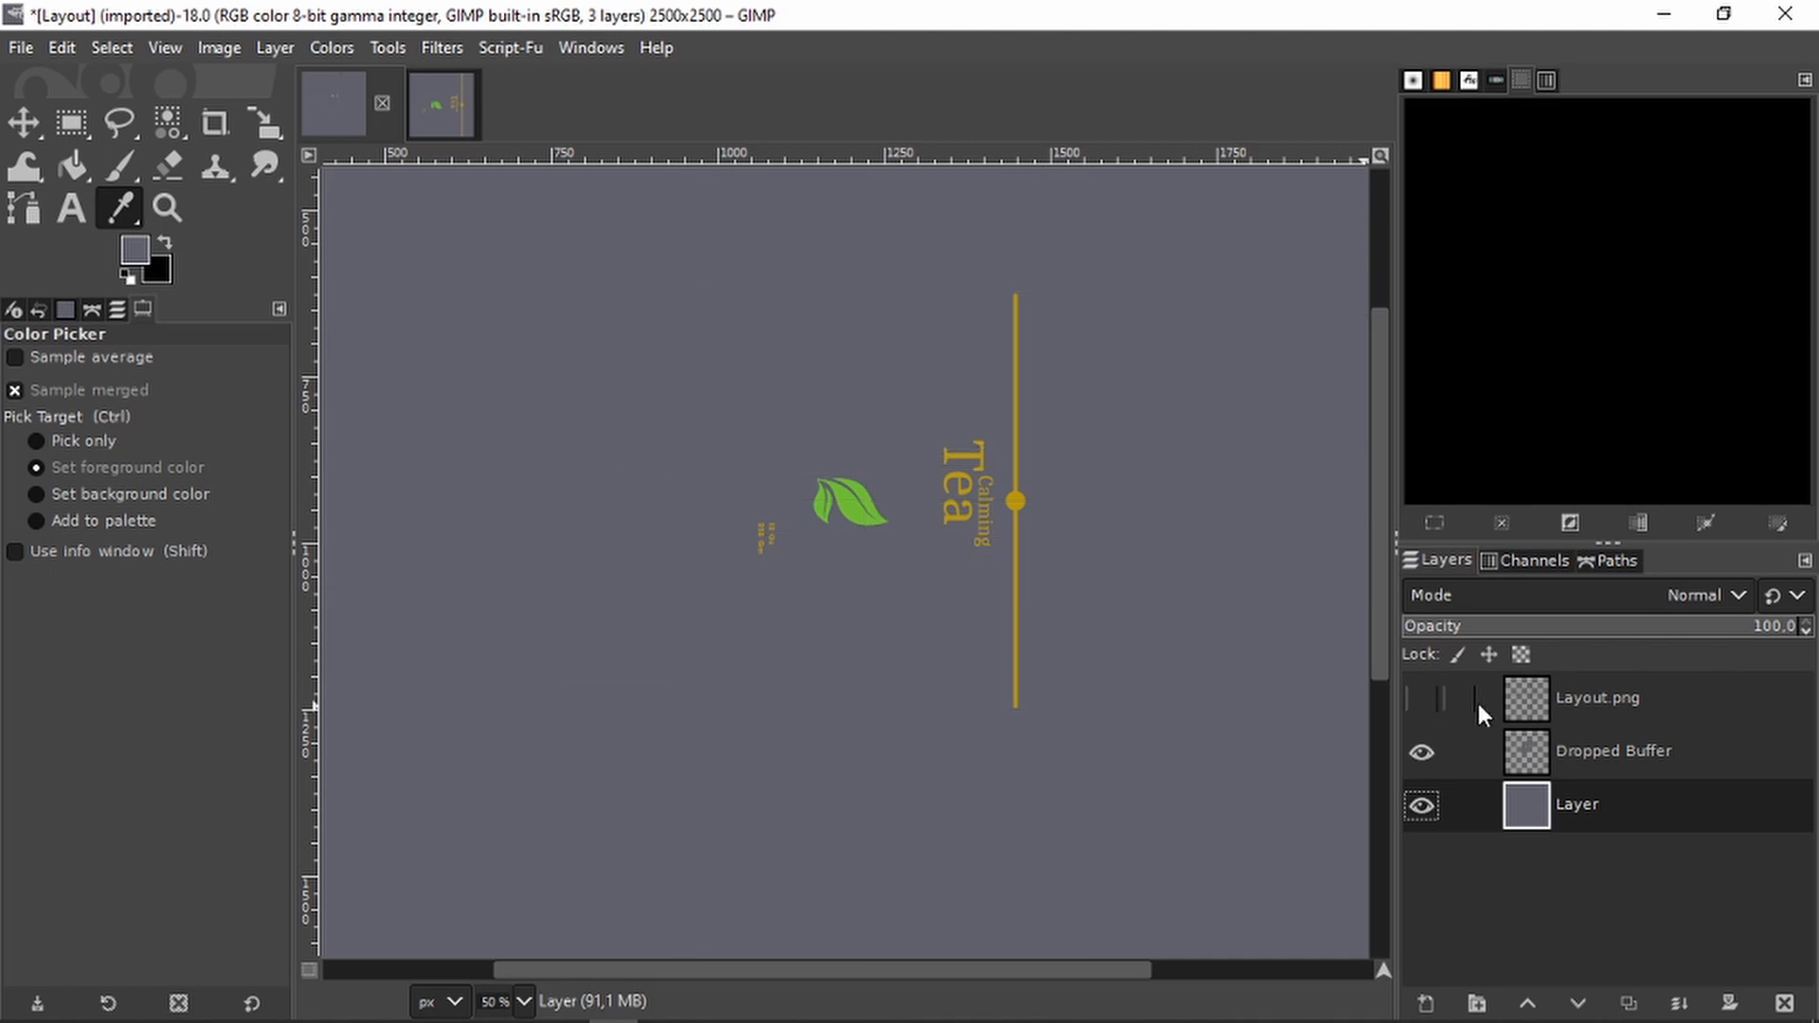
# Save the composed tea label artwork as a PNG image
pyautogui.keyDown('ctrl'); pyautogui.scroll(-1, 996, 536); pyautogui.keyUp('ctrl')
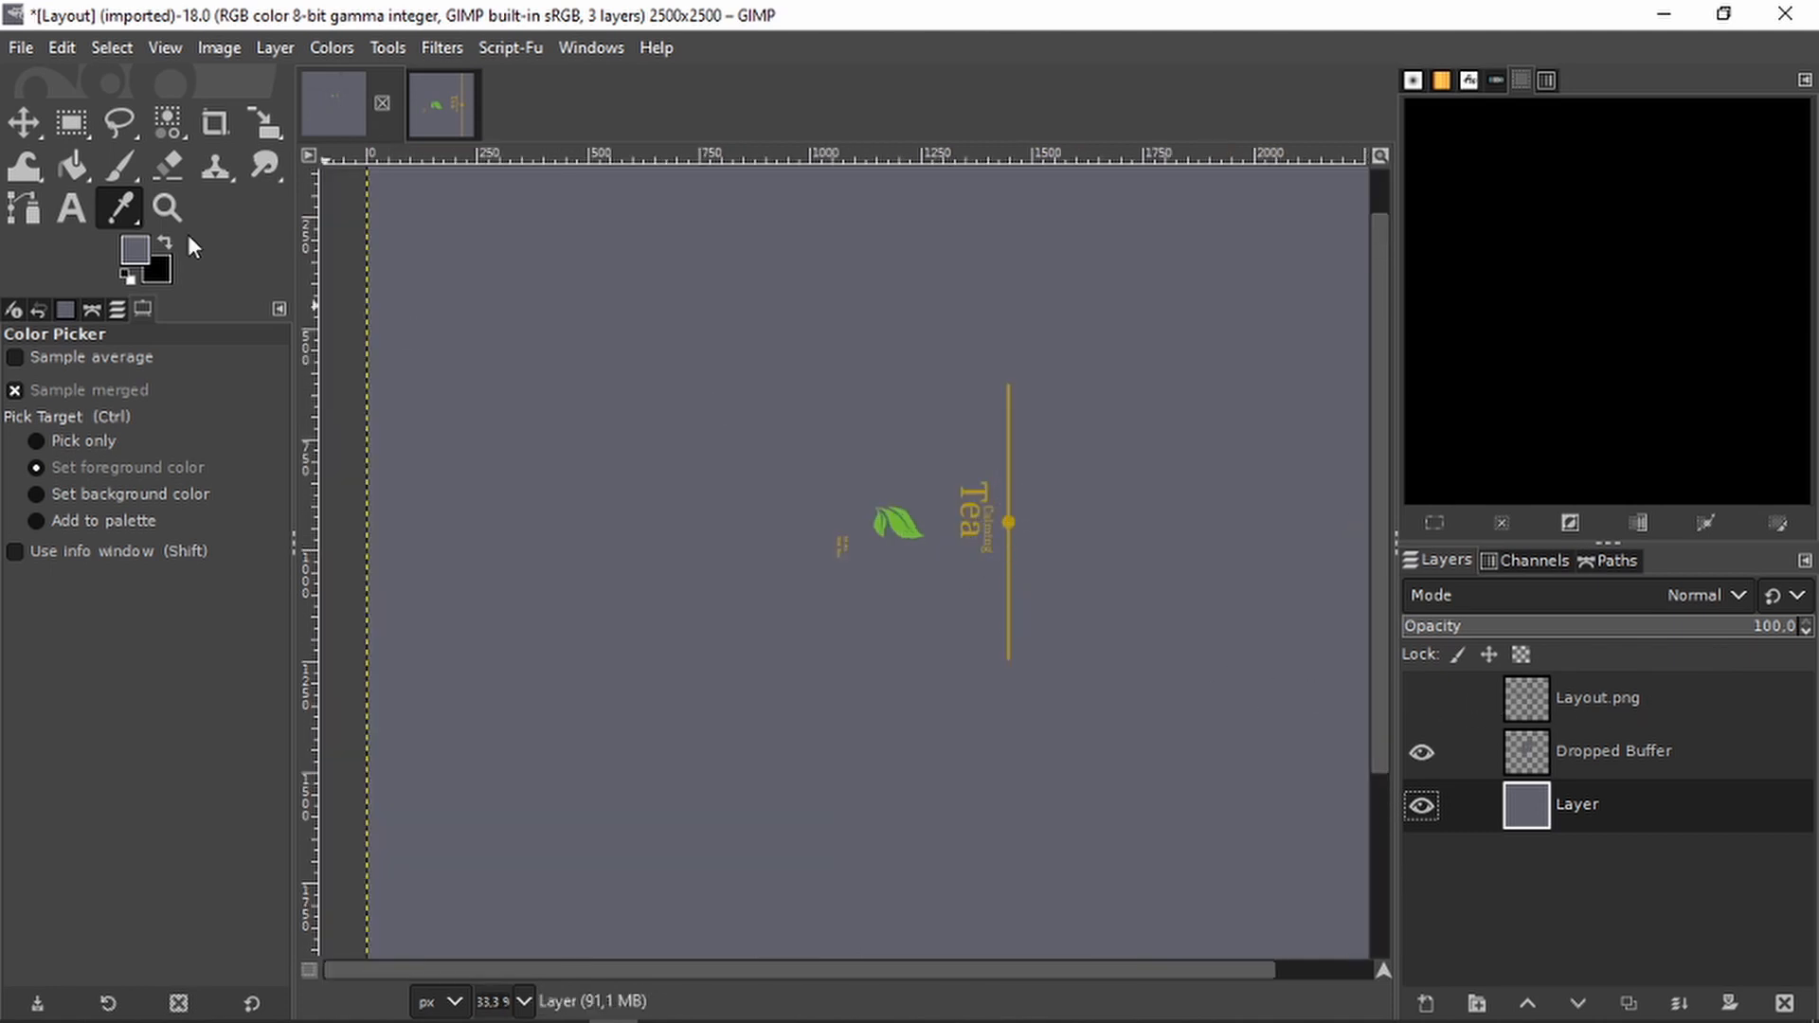
pyautogui.click(20, 49)
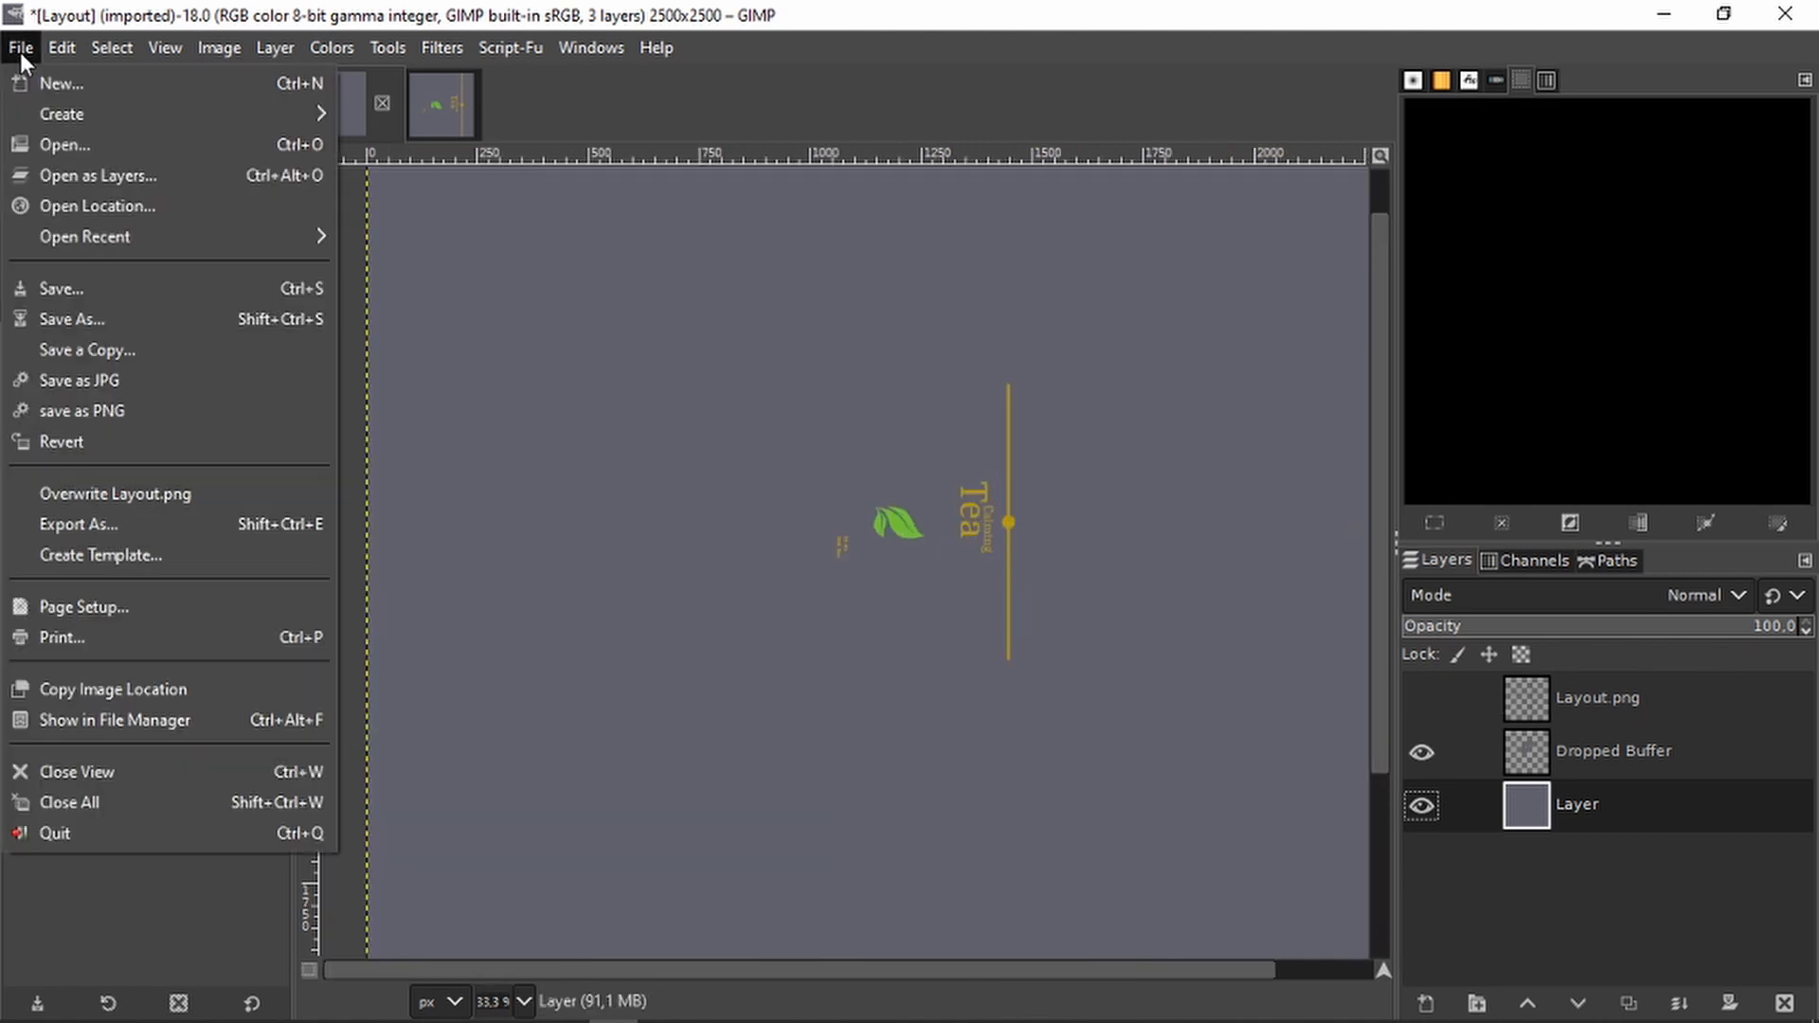
pyautogui.click(109, 413)
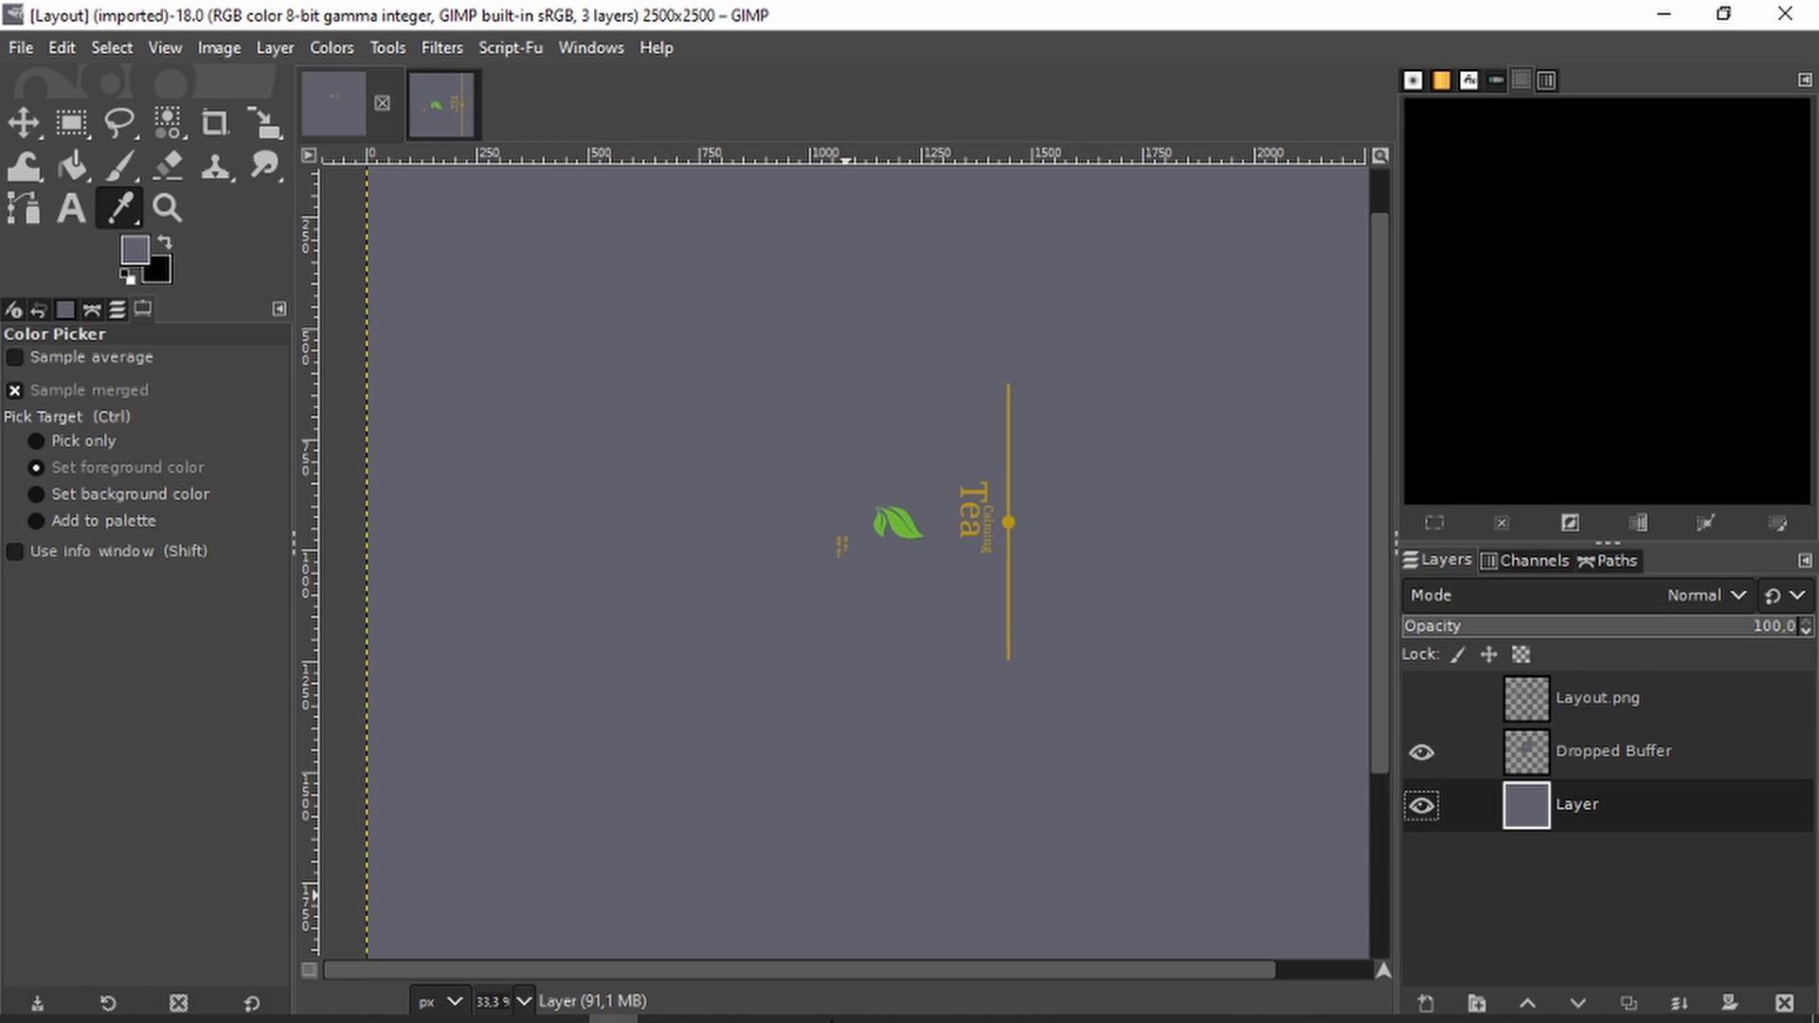
# Switch to Blender, open the Shading workspace and set the 3D viewport to Rendered shading
pyautogui.click(1664, 15)
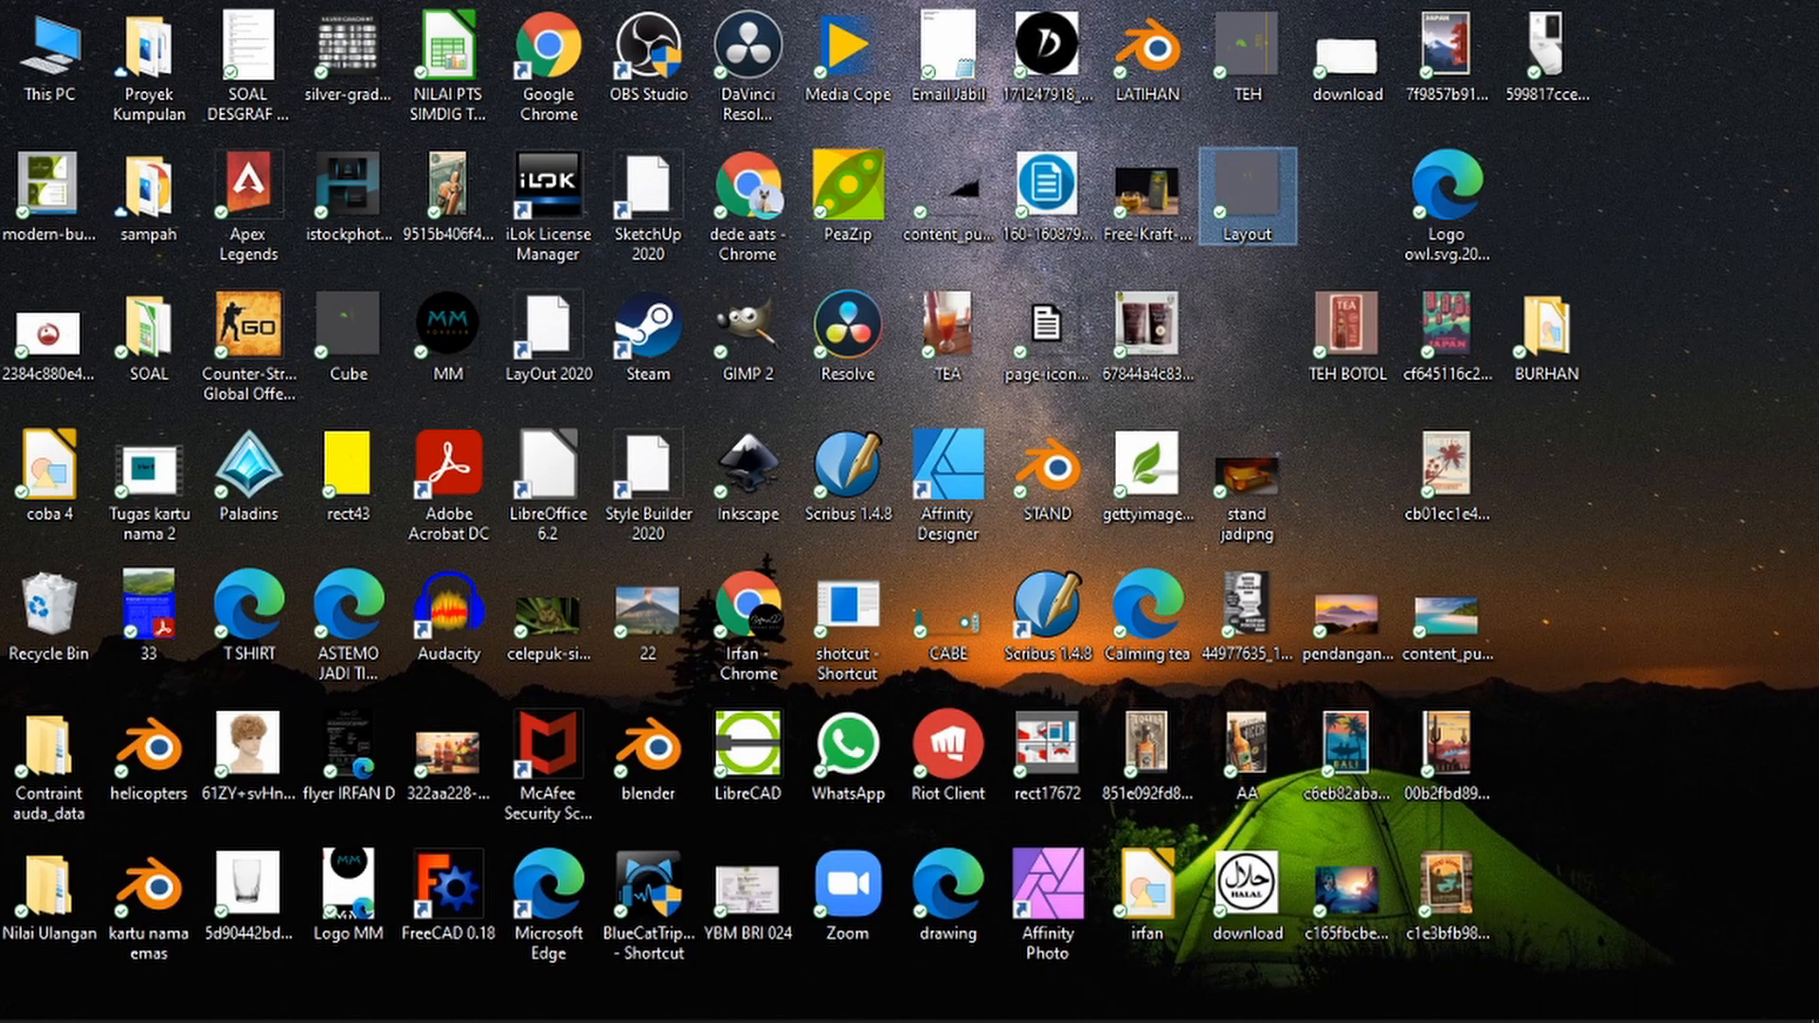
pyautogui.click(663, 1003)
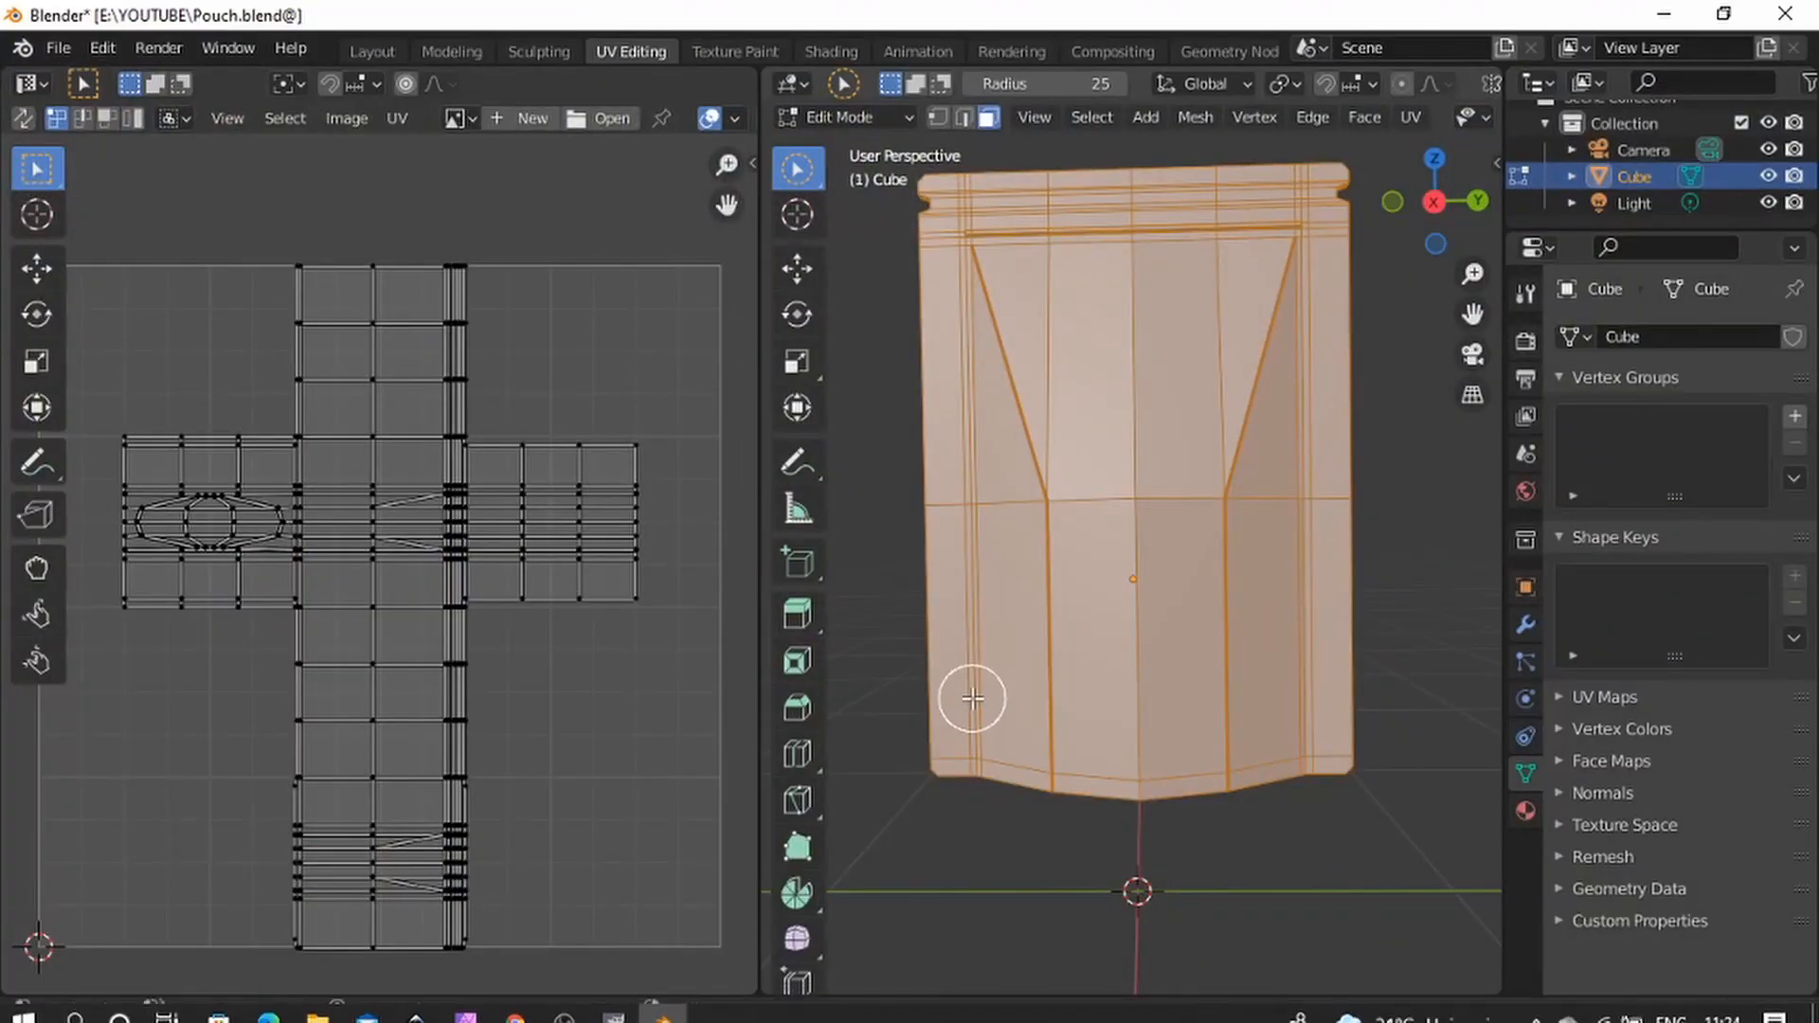
pyautogui.scroll(-1, 1095, 382)
pyautogui.scroll(1, 1096, 382)
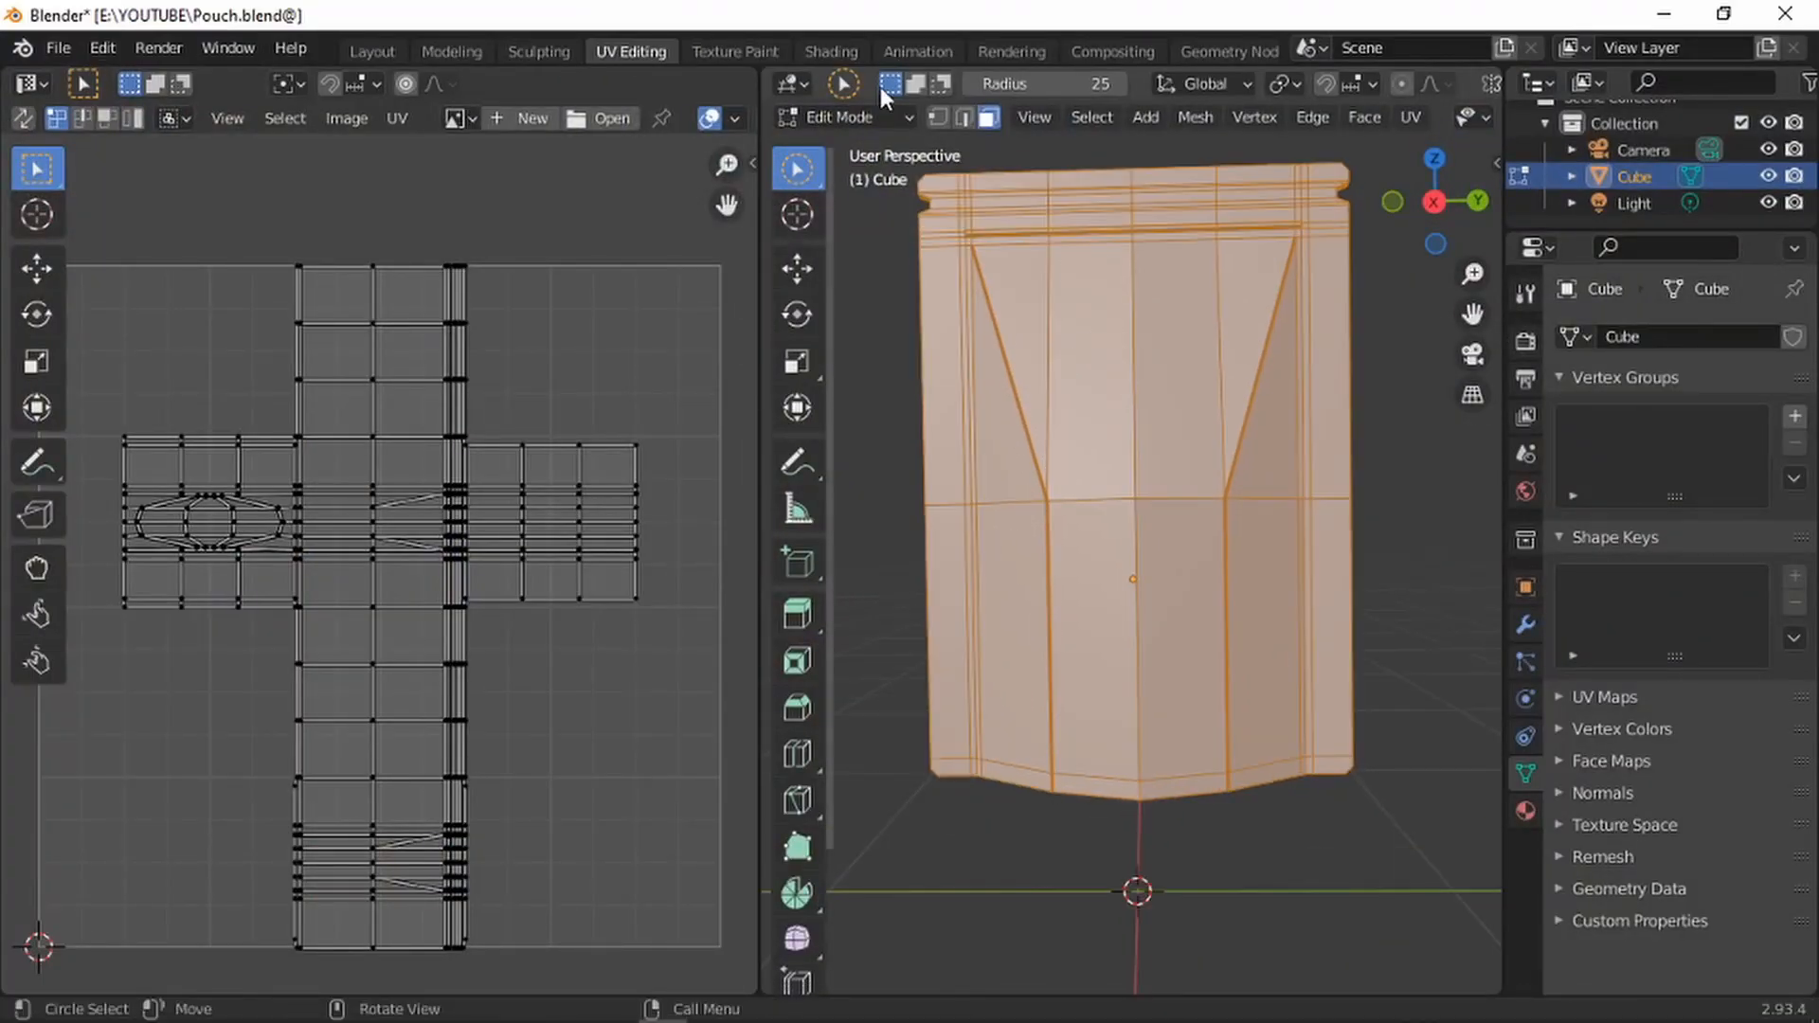
pyautogui.click(810, 49)
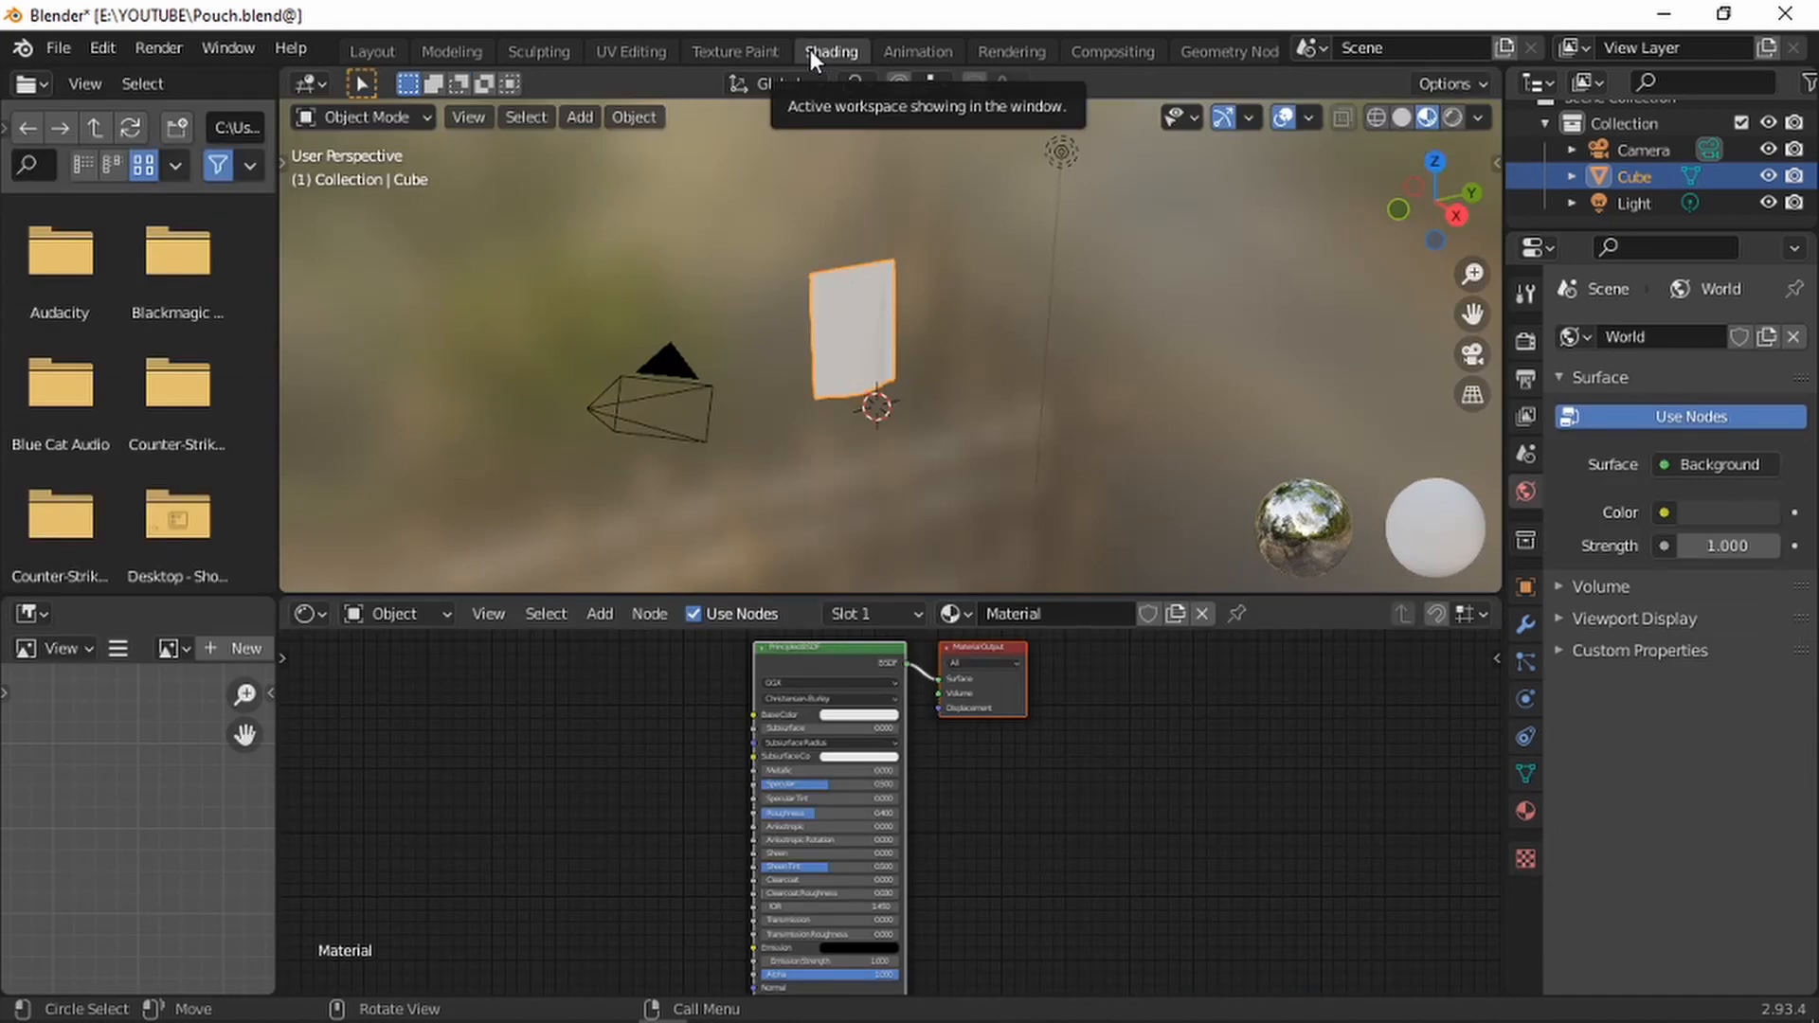
pyautogui.click(1451, 118)
# Add an Image Texture node beside the Principled BSDF and connect its Color output to Base Color
pyautogui.scroll(2, 900, 793)
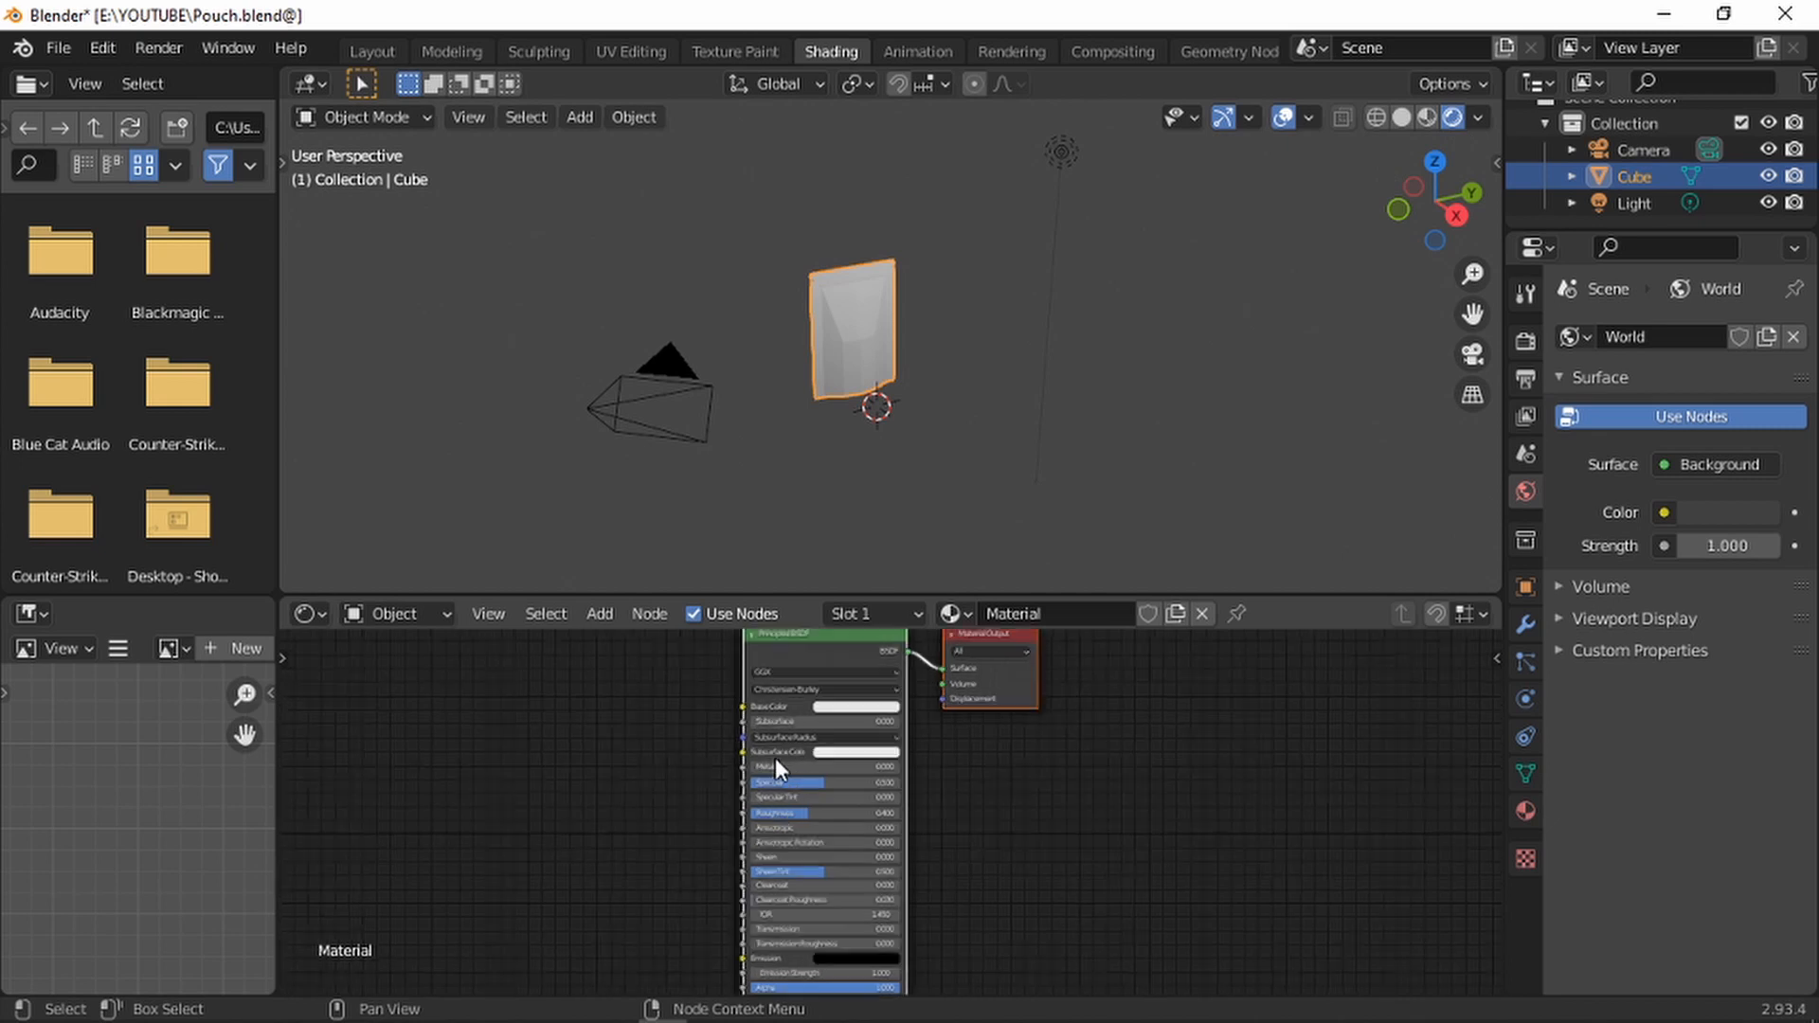
pyautogui.moveTo(588, 752); pyautogui.dragTo(711, 839, button='middle')
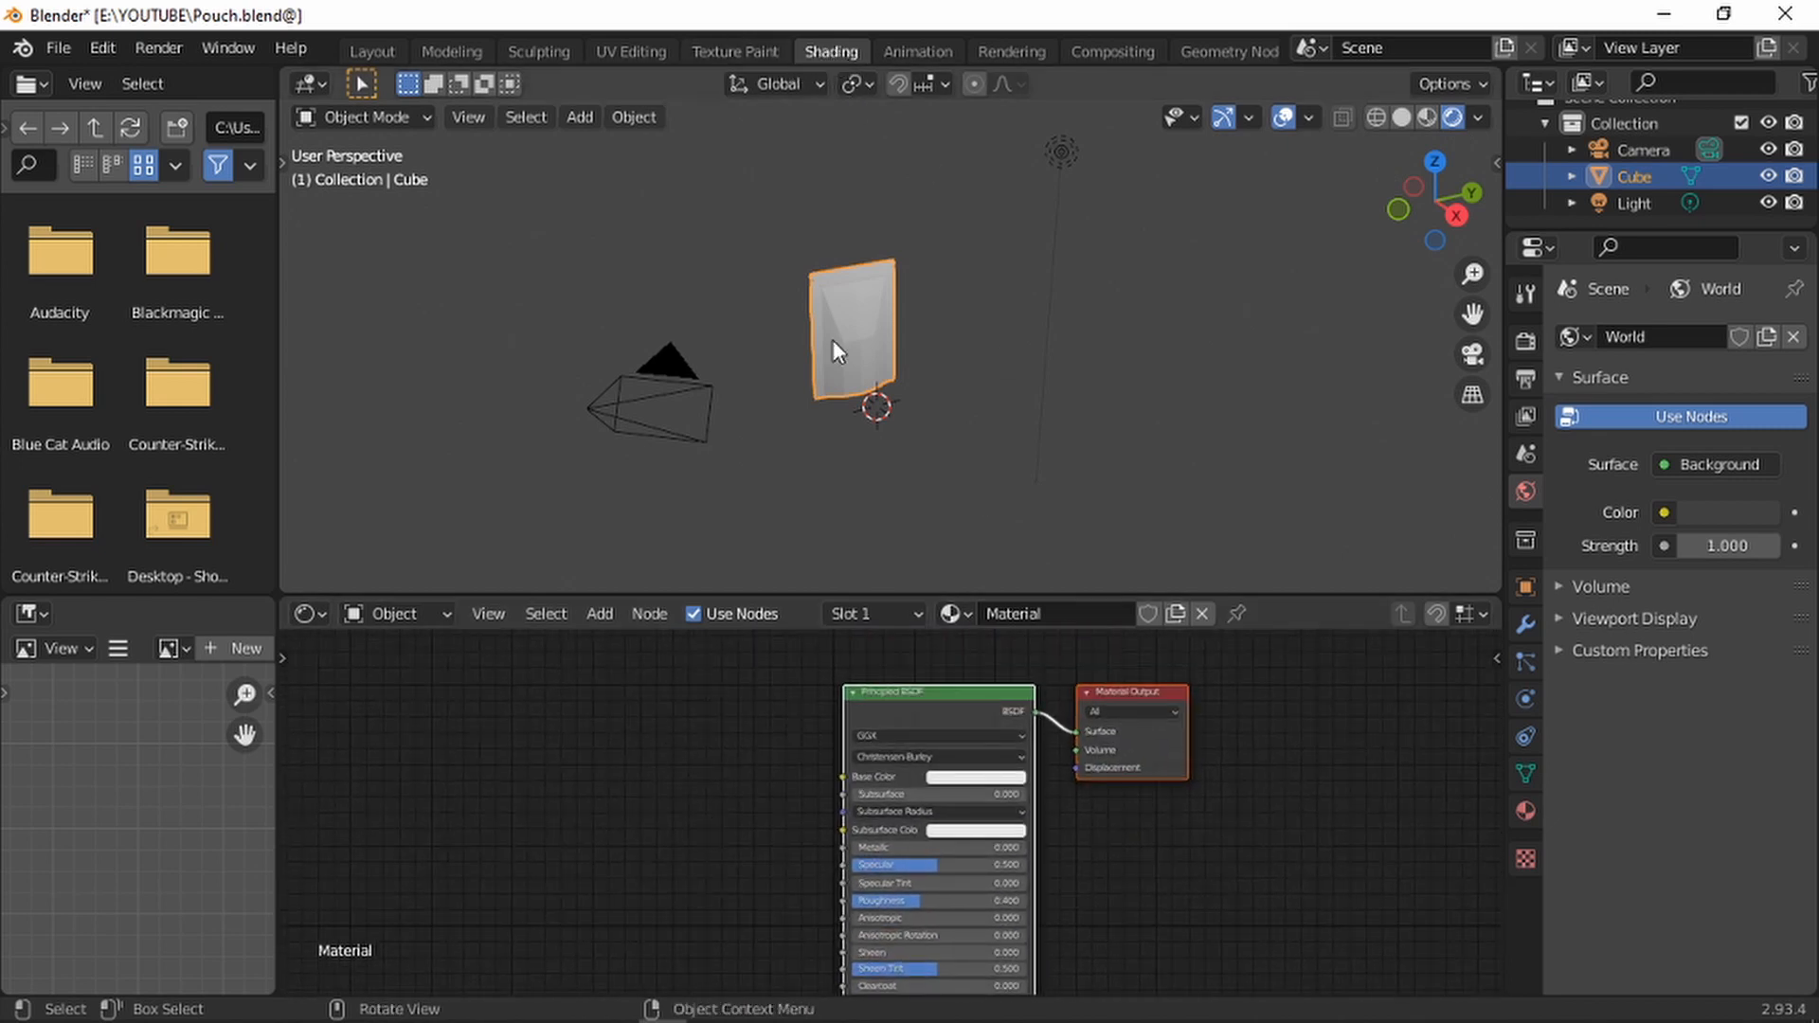
pyautogui.scroll(1, 747, 754)
pyautogui.hotkey('shift', 'a')
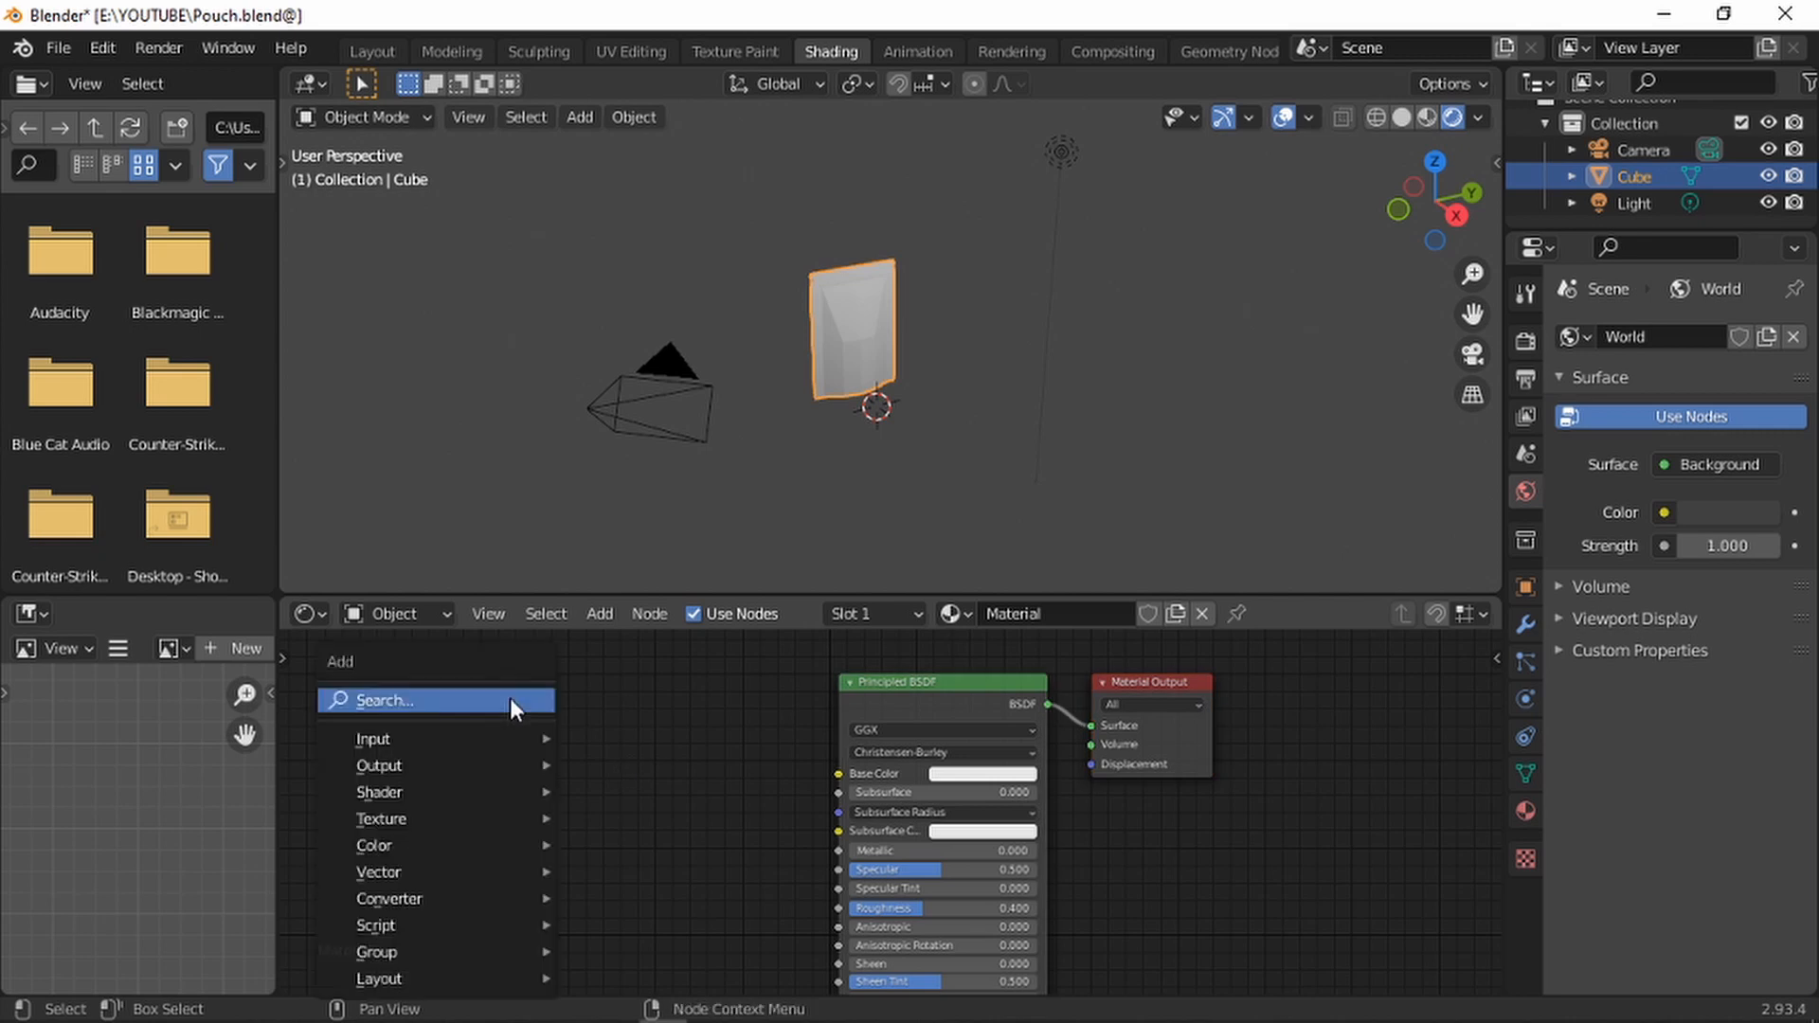
pyautogui.click(604, 604)
pyautogui.moveTo(650, 760)
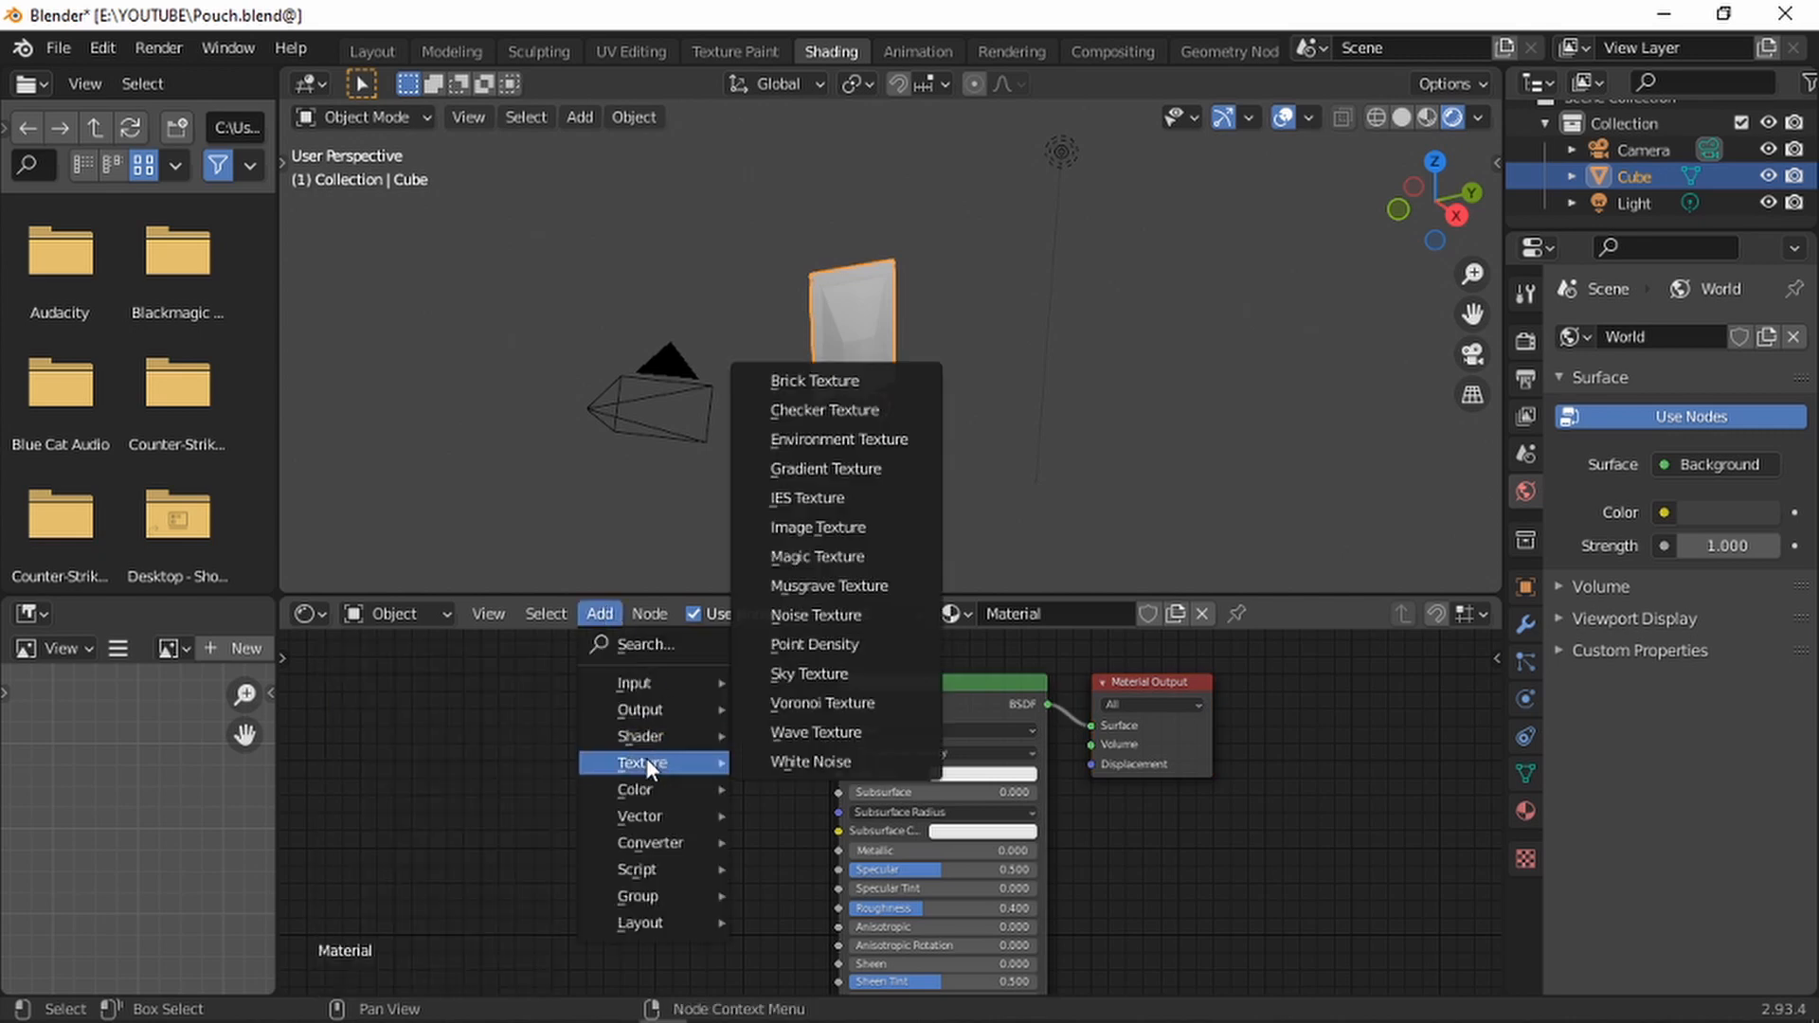
pyautogui.click(845, 527)
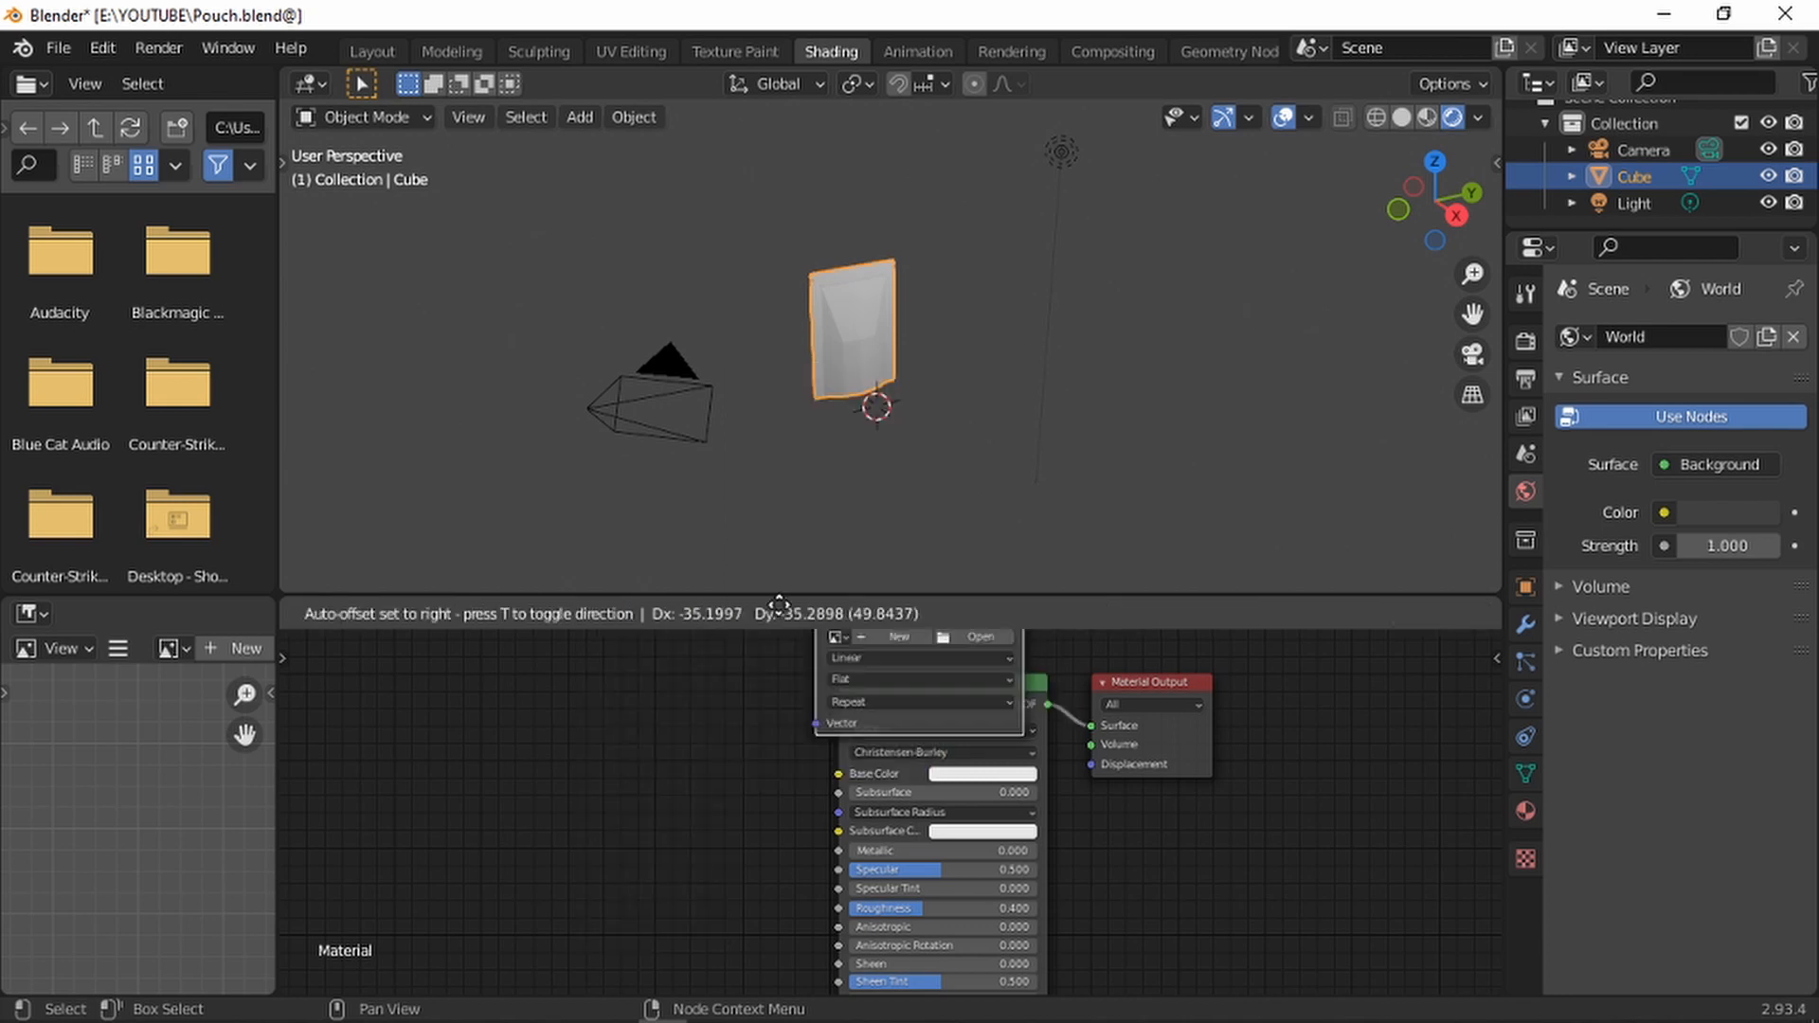
pyautogui.click(559, 679)
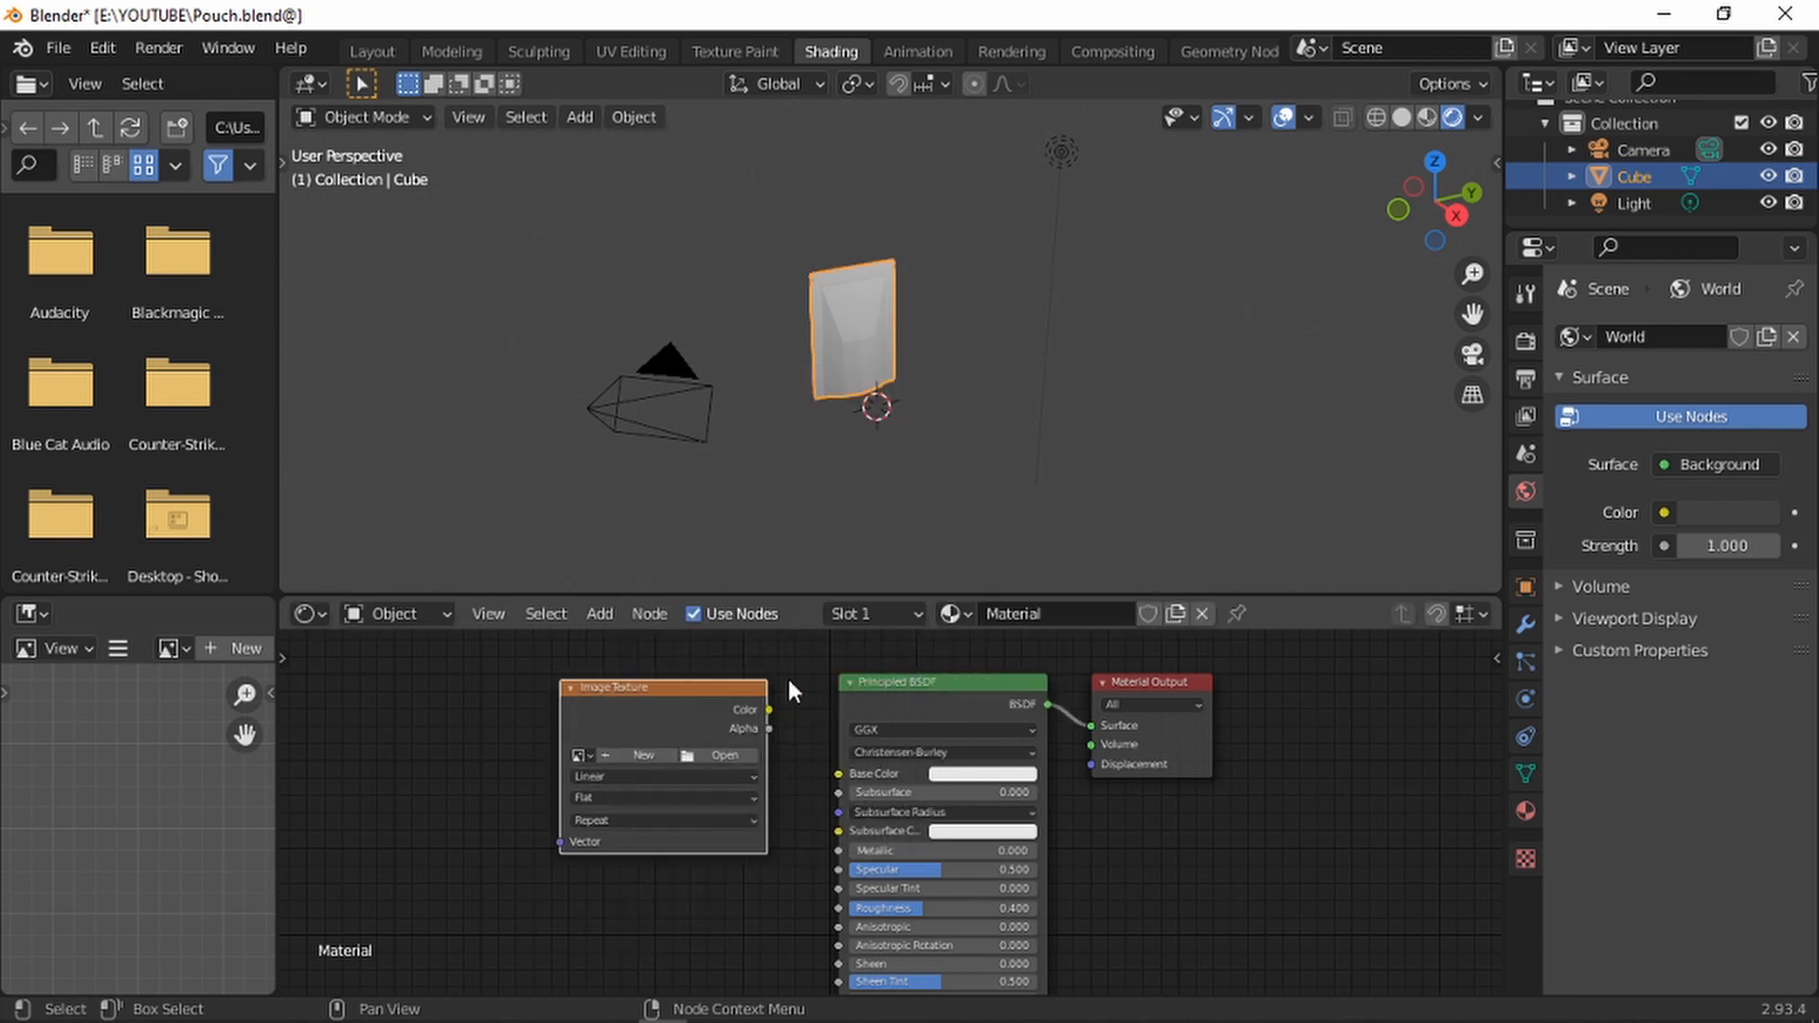
pyautogui.moveTo(768, 710); pyautogui.dragTo(839, 777)
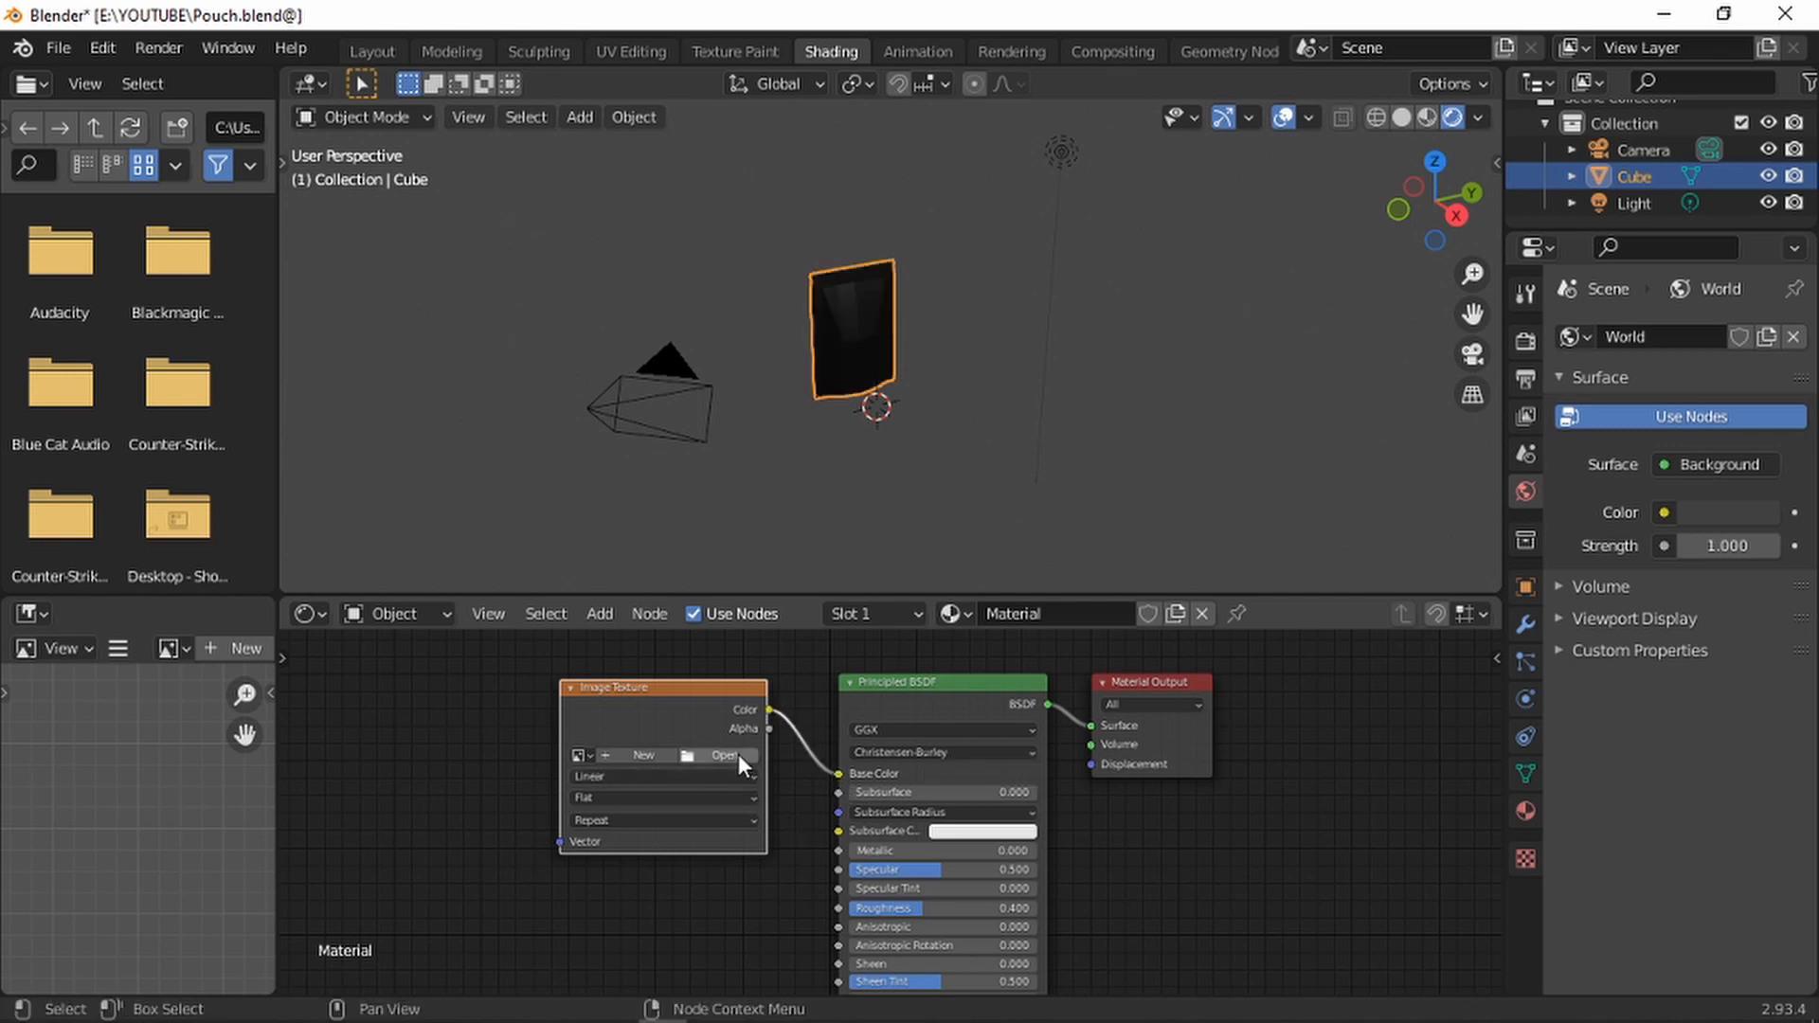
# Load Layout.png from the Desktop into the Image Texture node and check the label on the pouch
pyautogui.click(737, 754)
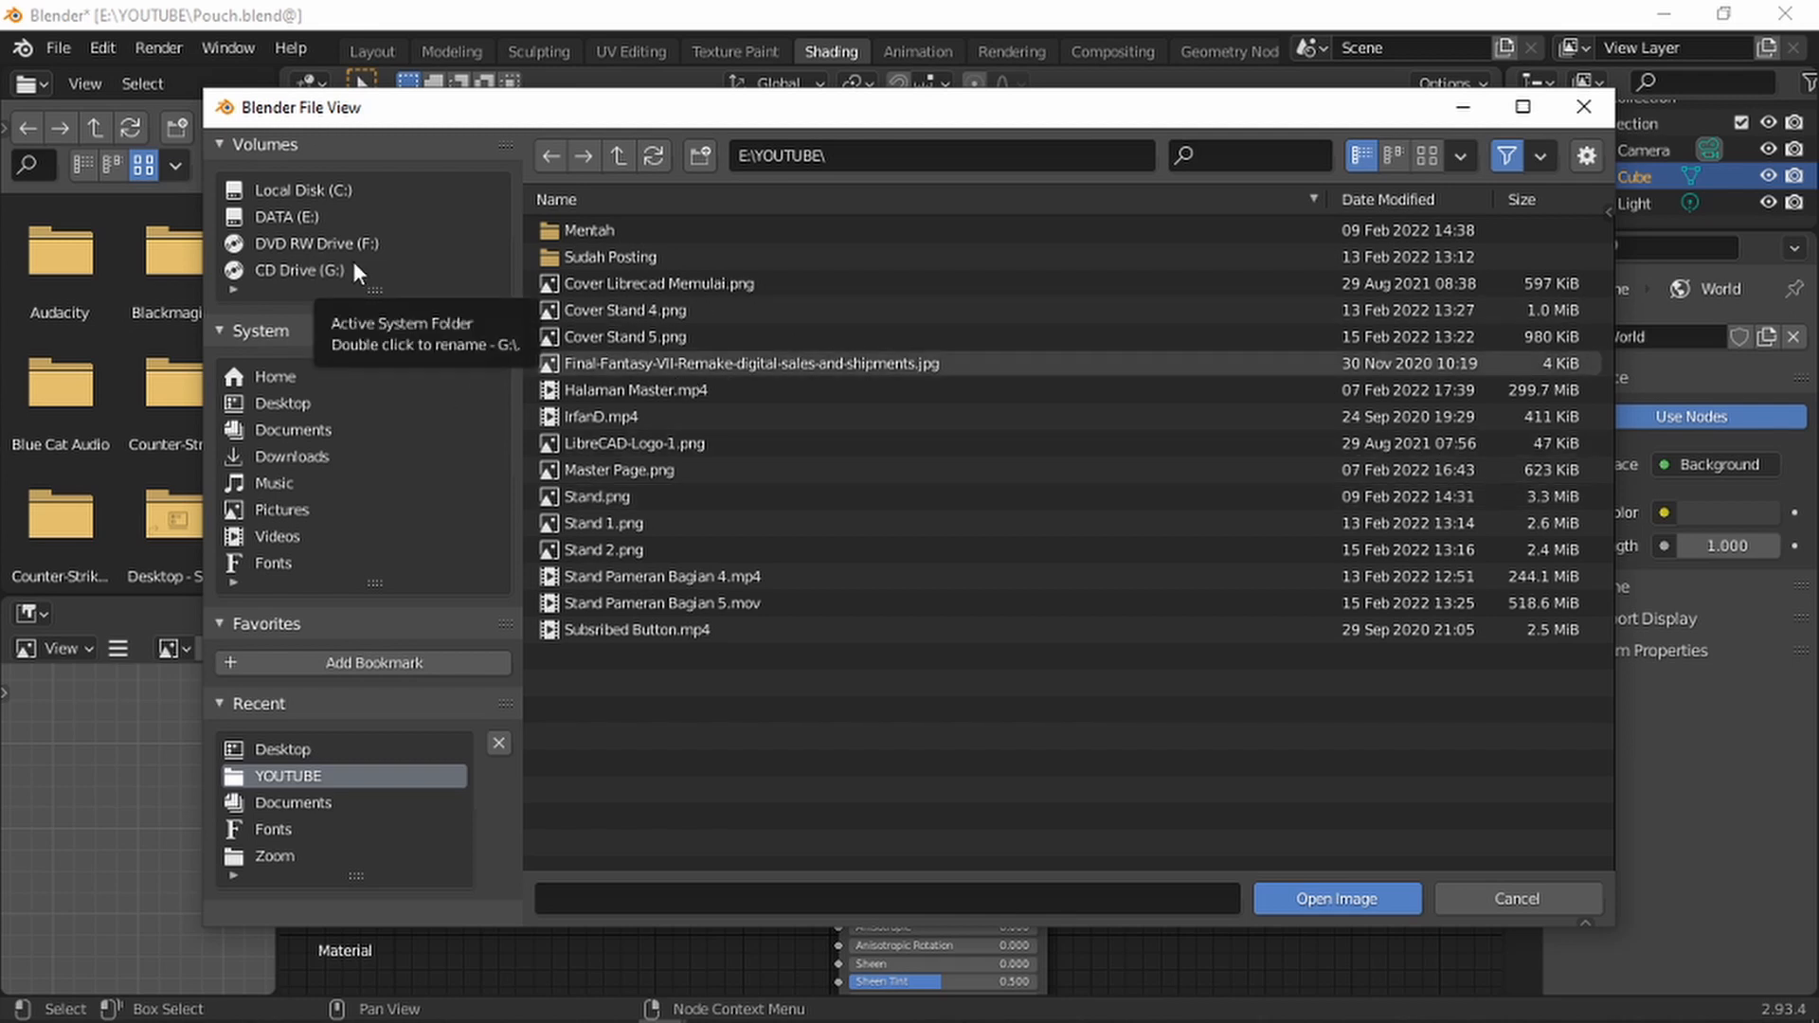
pyautogui.click(289, 399)
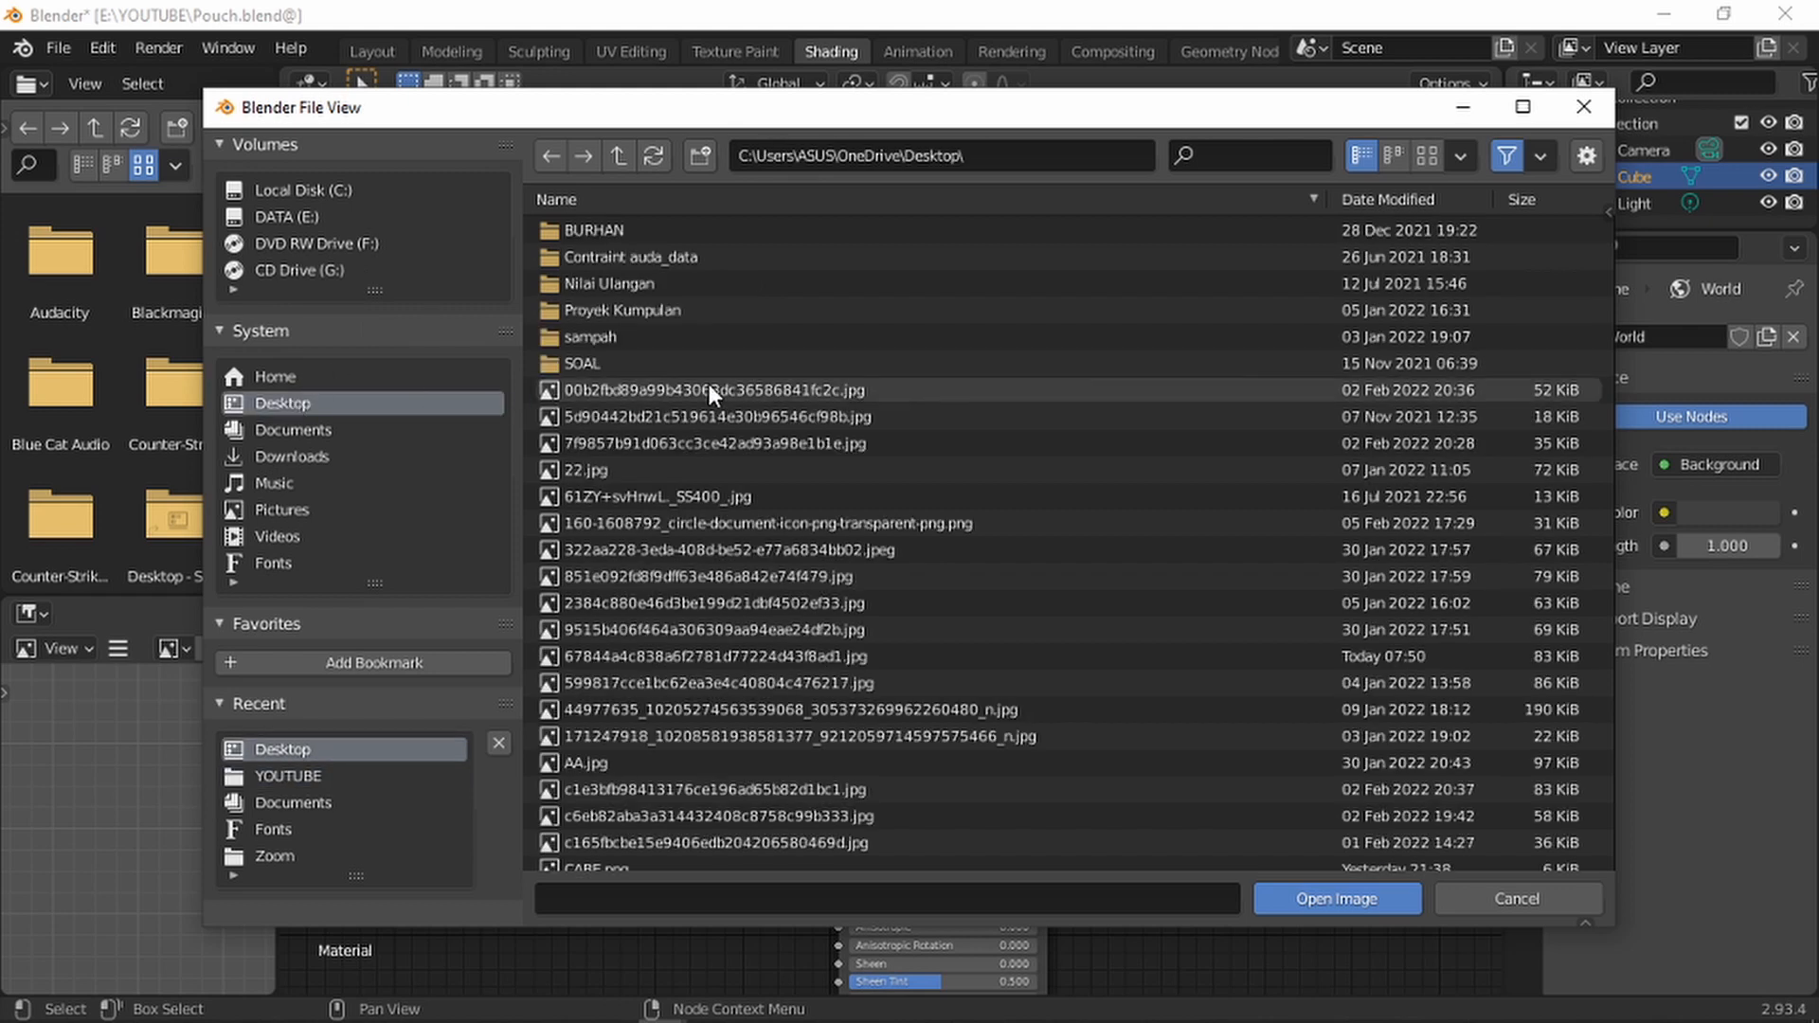
pyautogui.scroll(-5, 630, 589)
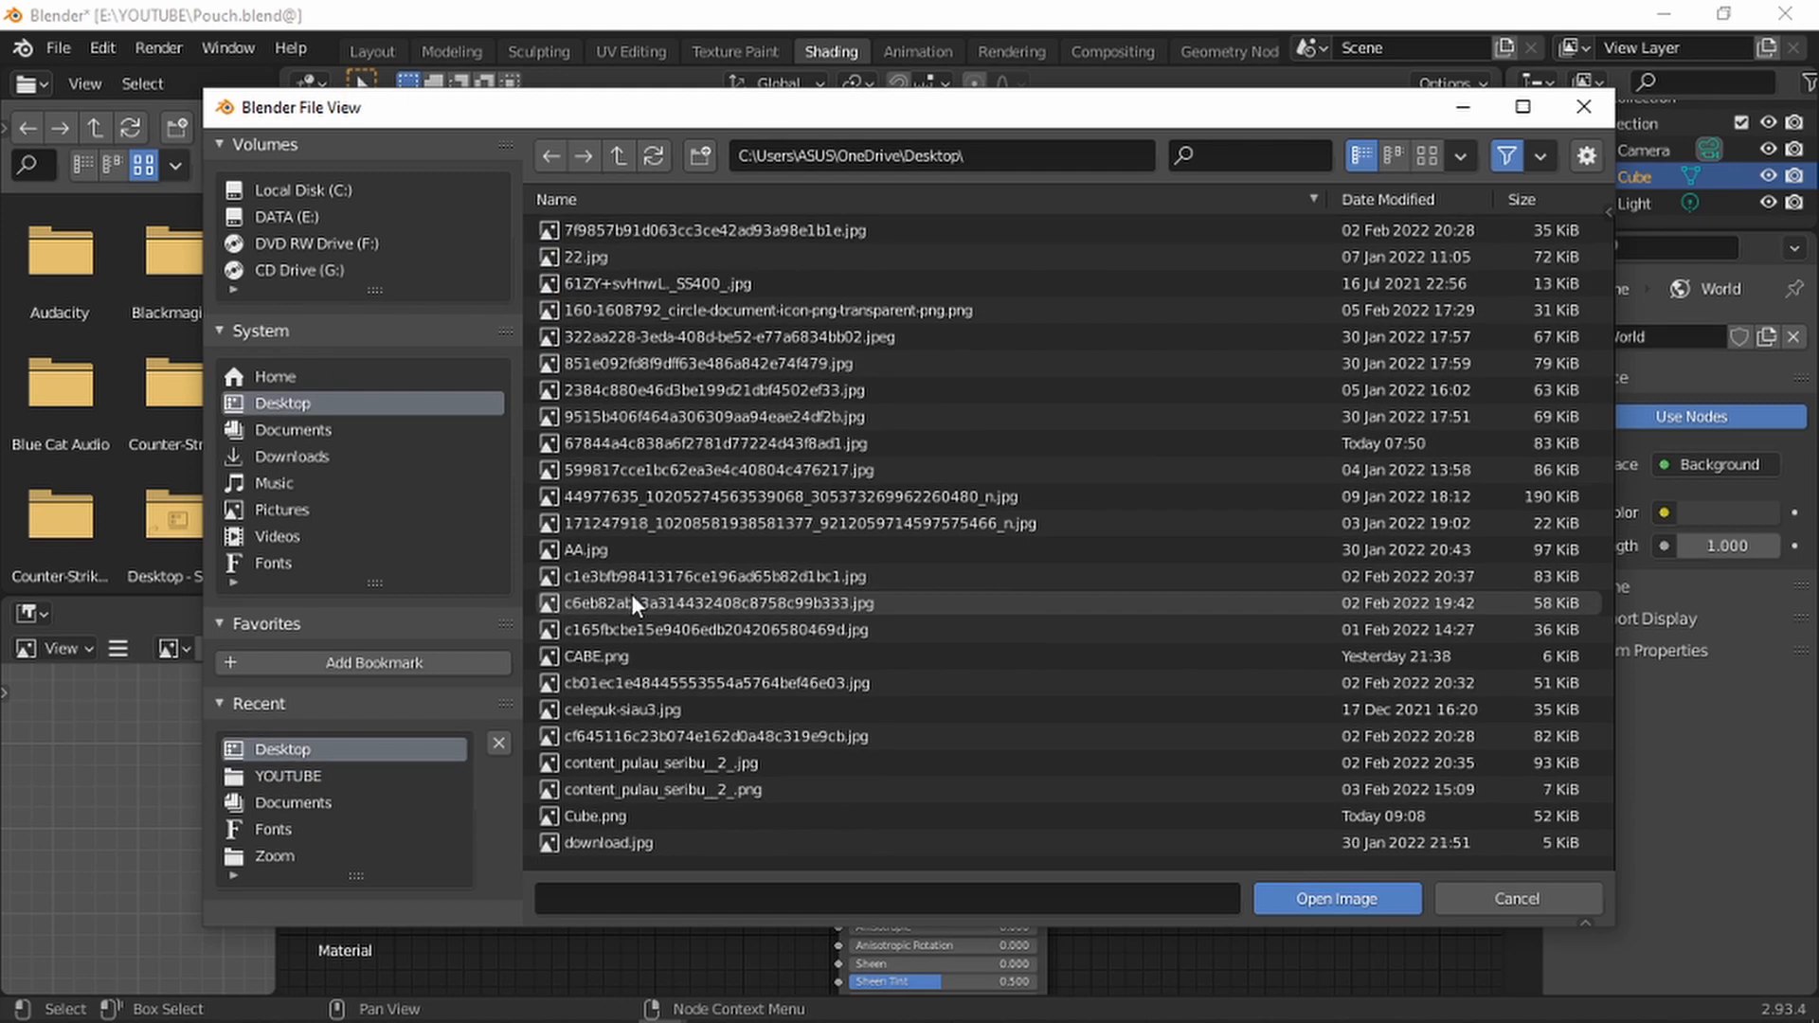
pyautogui.scroll(-4, 631, 594)
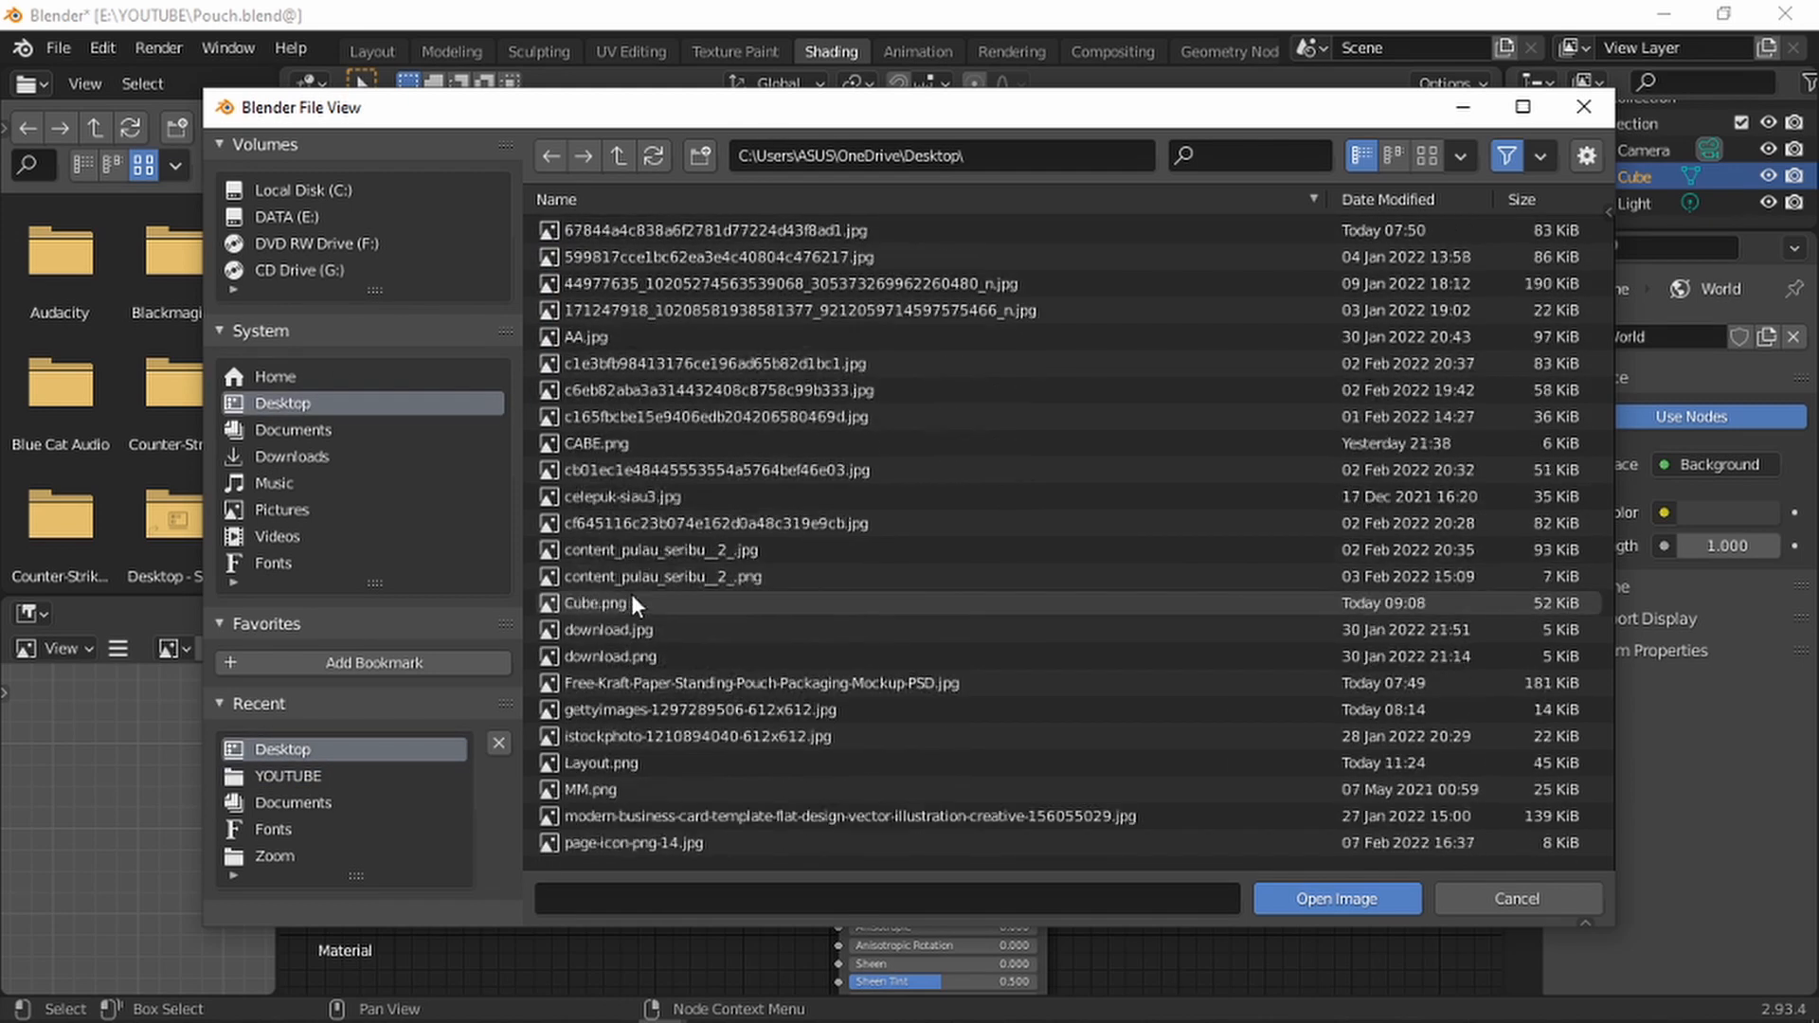
pyautogui.click(606, 763)
pyautogui.click(1294, 895)
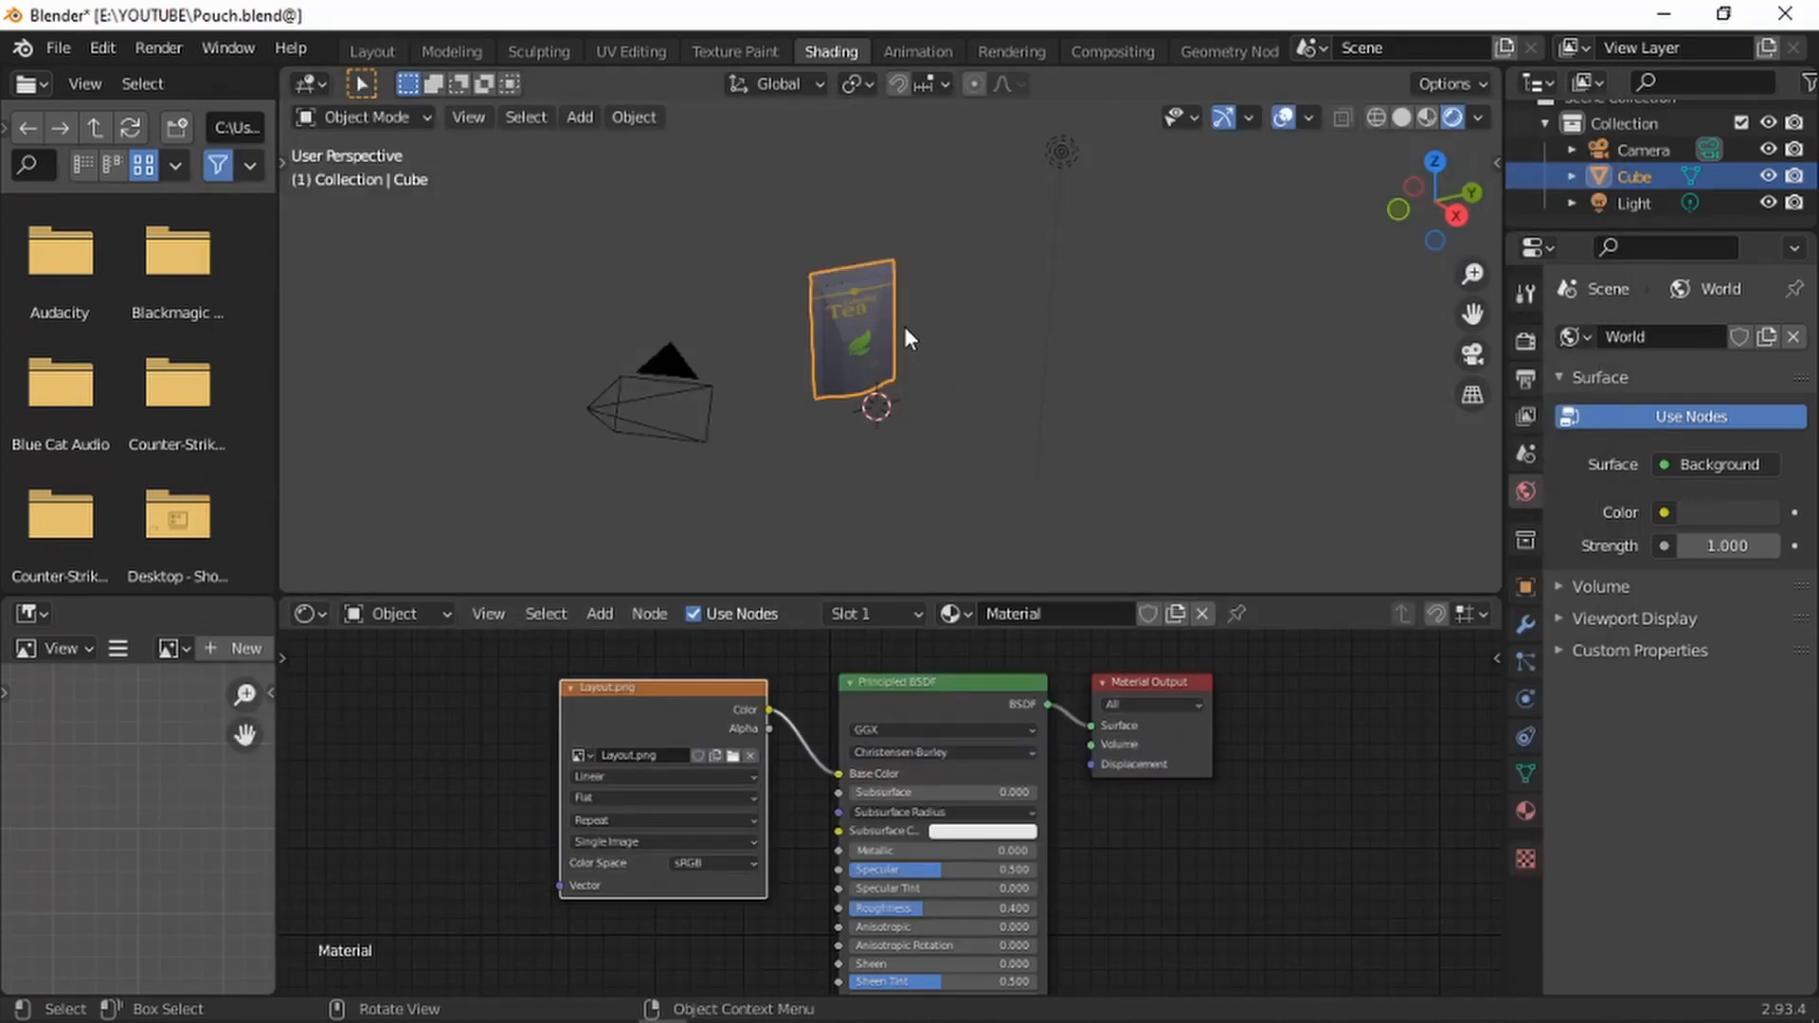
pyautogui.scroll(6, 903, 336)
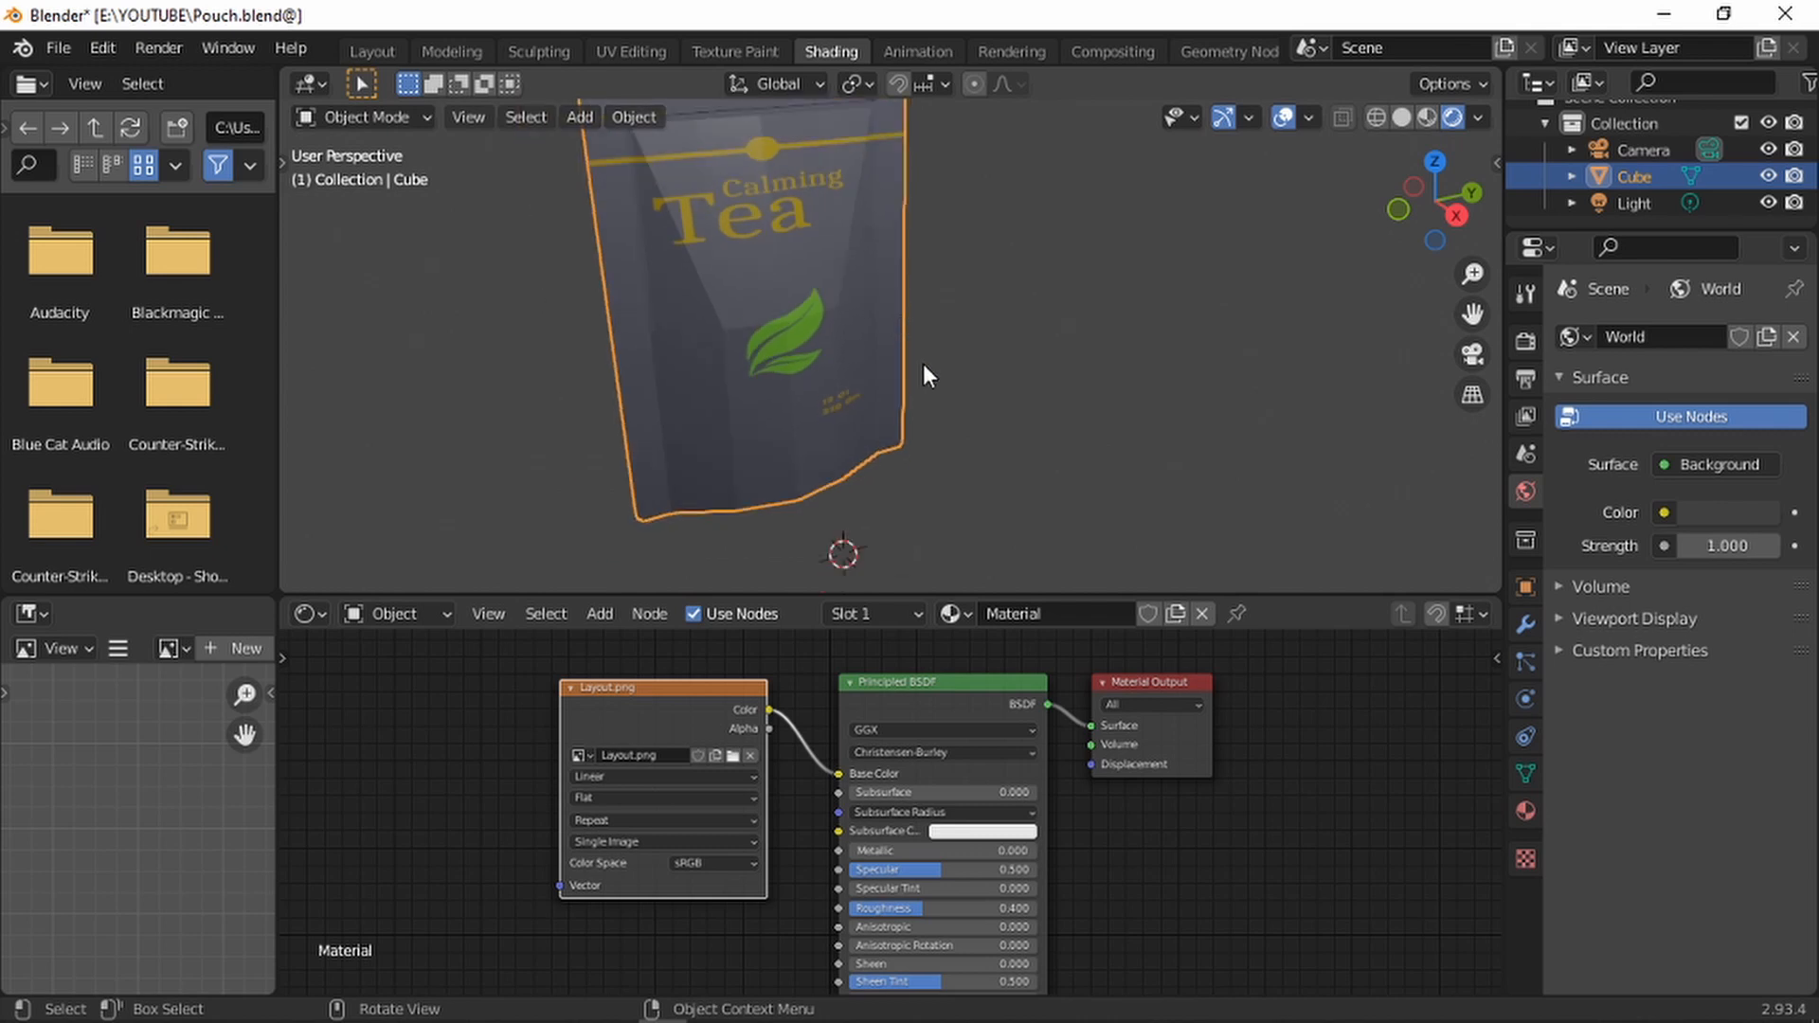
pyautogui.moveTo(923, 366); pyautogui.dragTo(873, 309, button='middle')
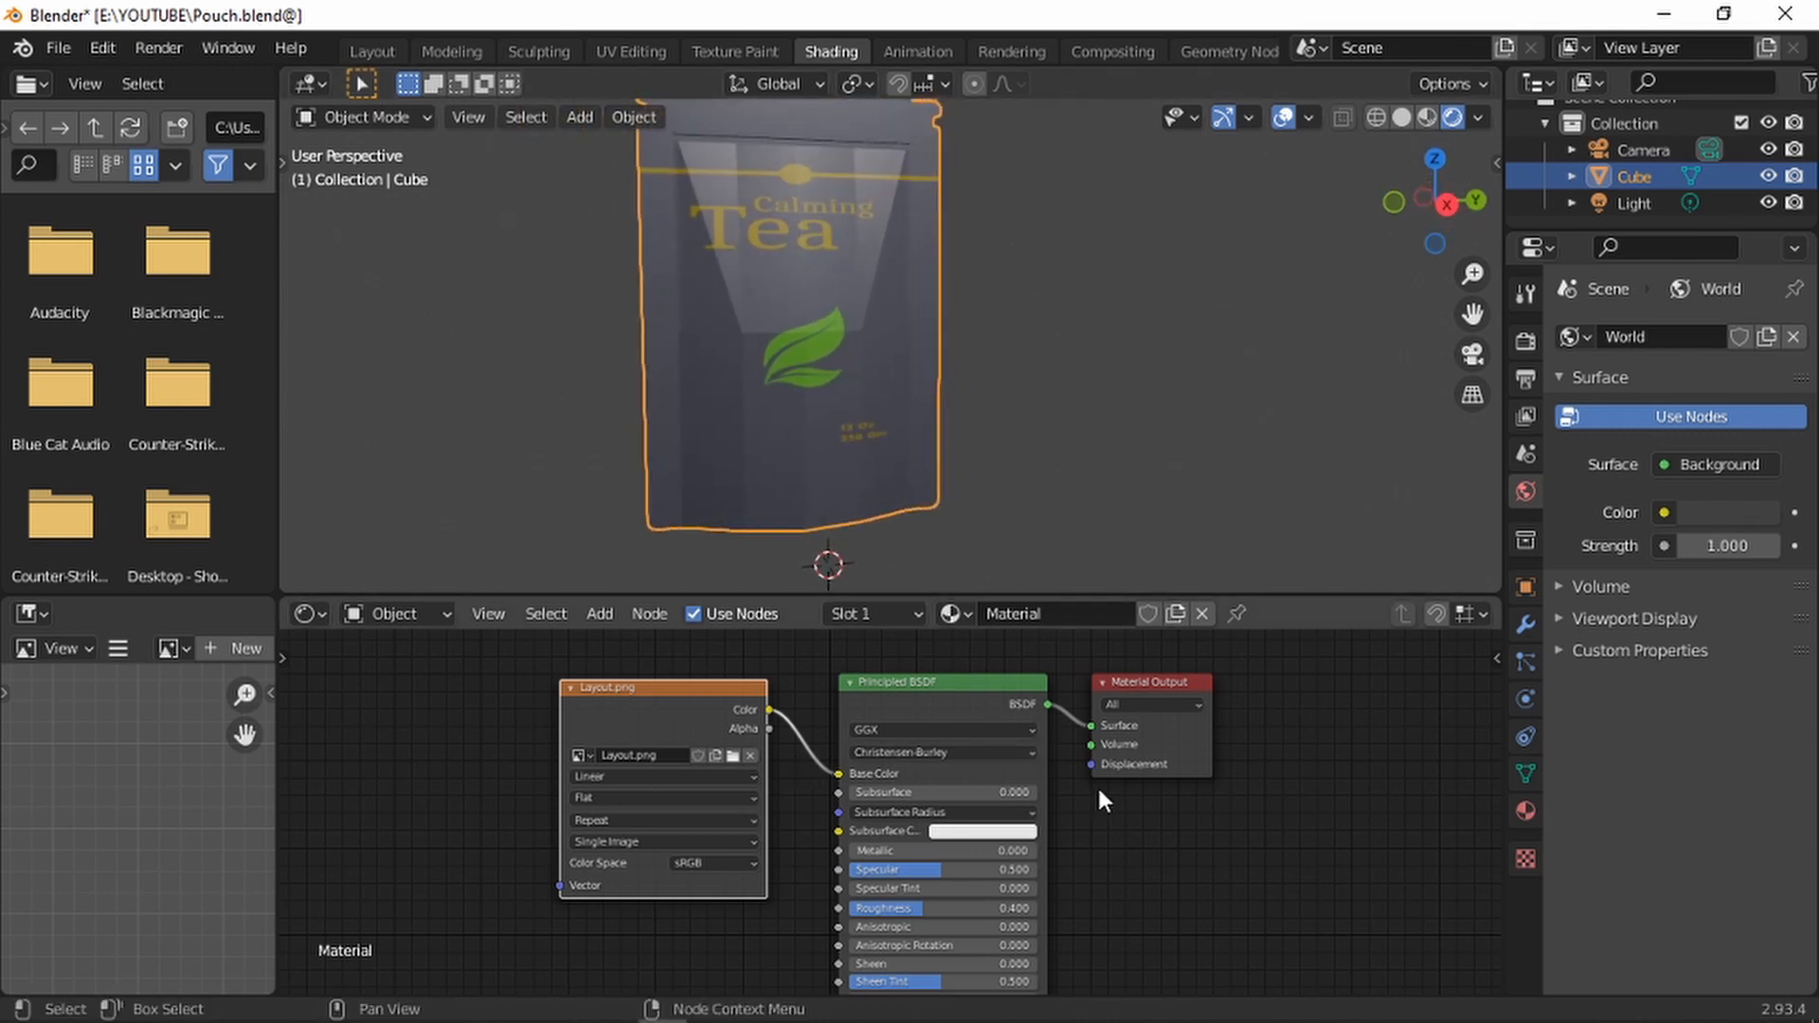
# Switch to the Layout workspace and show the pouch's labelled front in Rendered shading
pyautogui.click(390, 42)
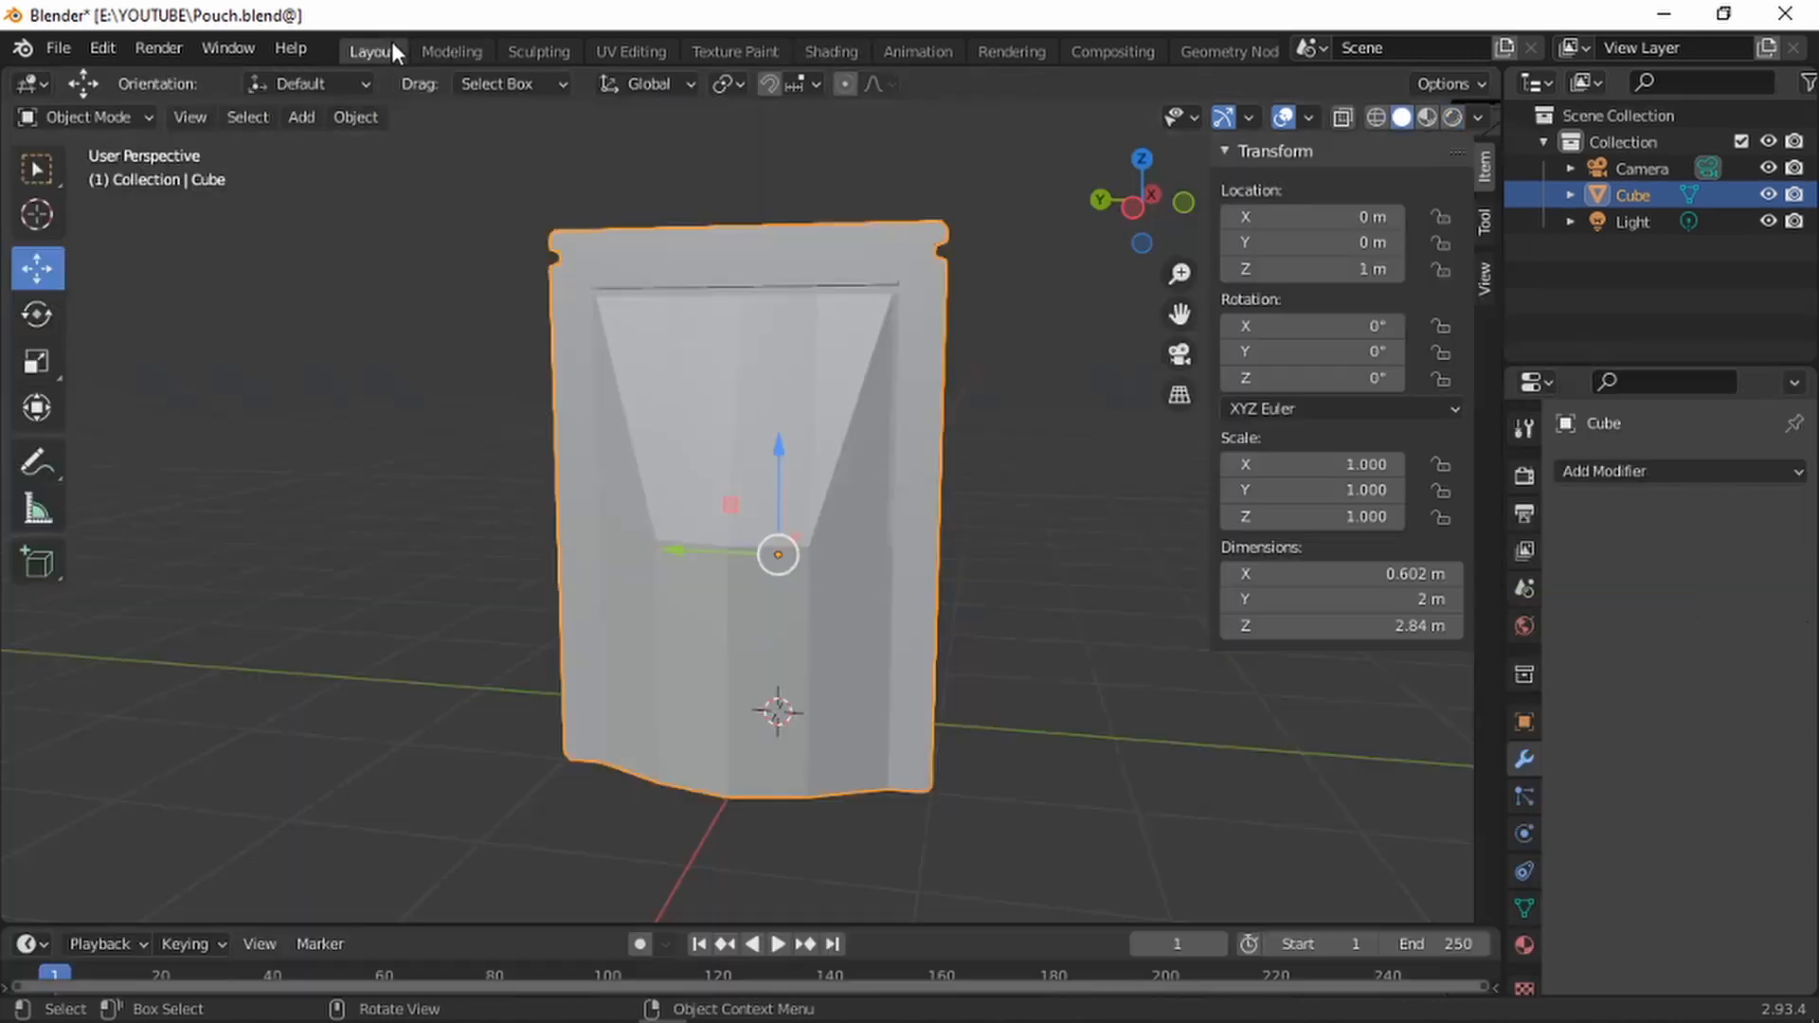
pyautogui.moveTo(898, 347)
pyautogui.mouseDown(button='middle')
pyautogui.moveTo(929, 331)
pyautogui.moveTo(884, 318)
pyautogui.moveTo(934, 286)
pyautogui.mouseUp(button='middle')
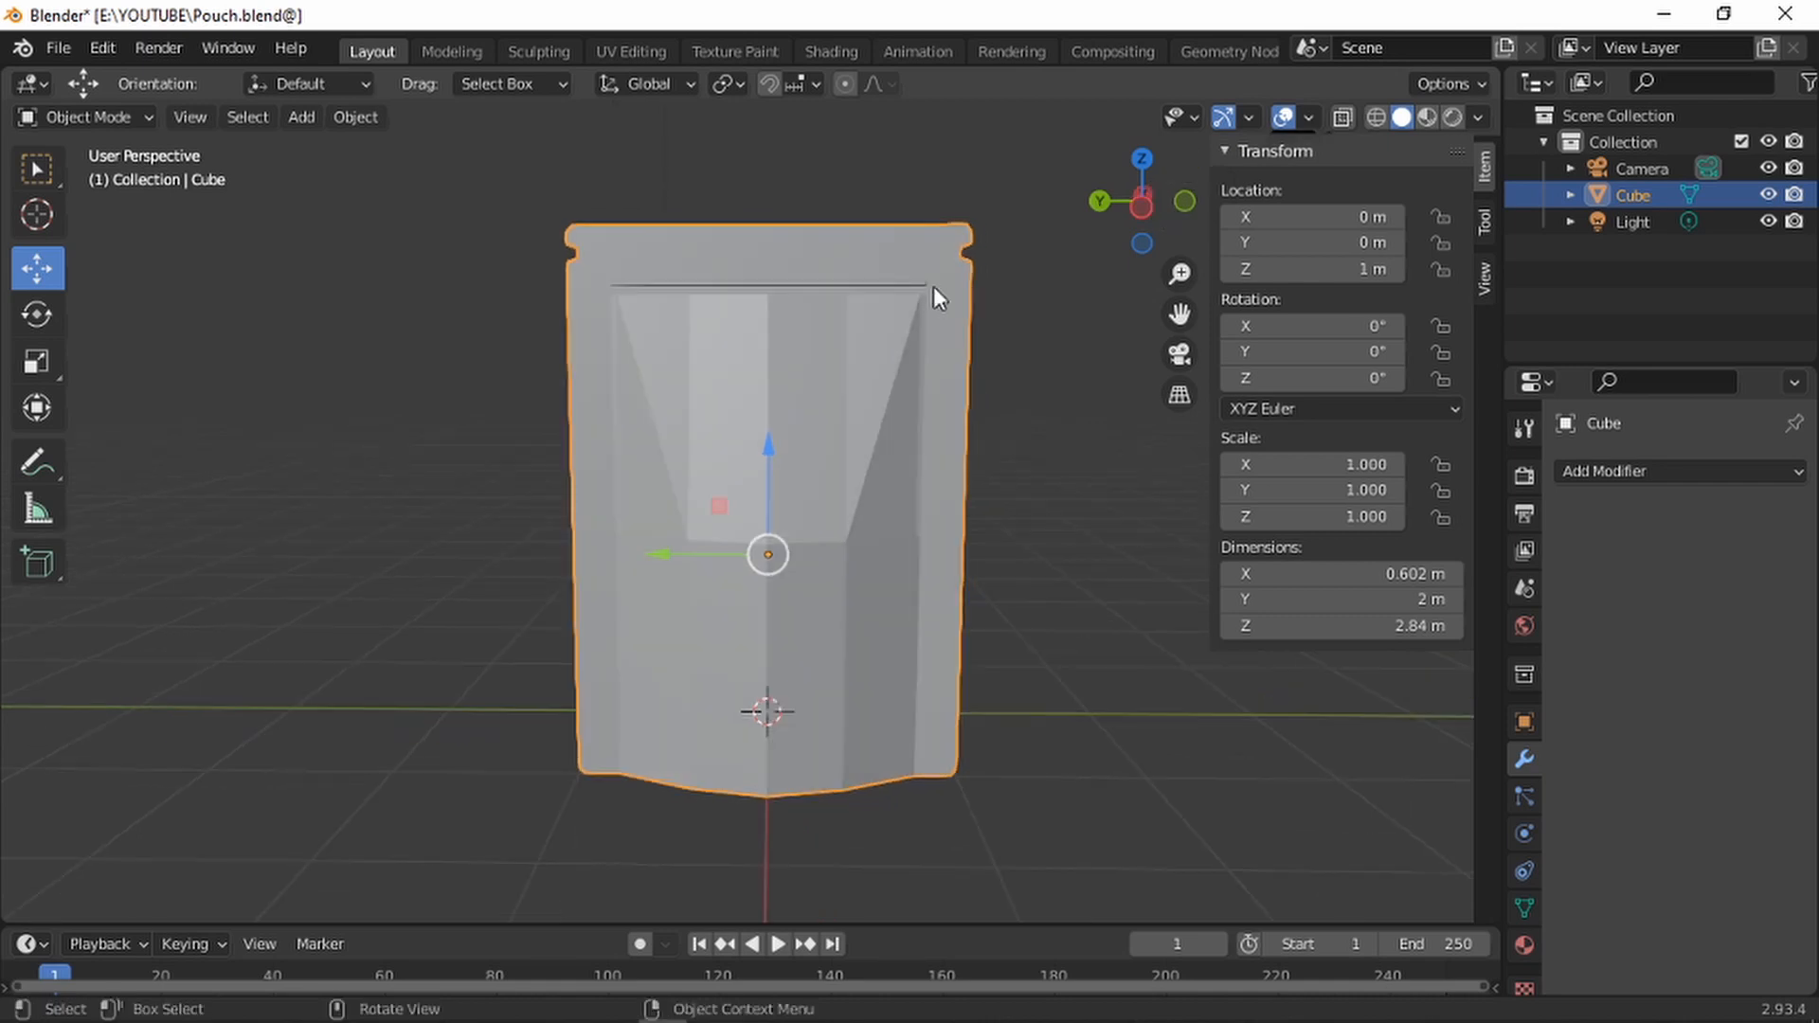
pyautogui.click(1434, 111)
pyautogui.click(1451, 115)
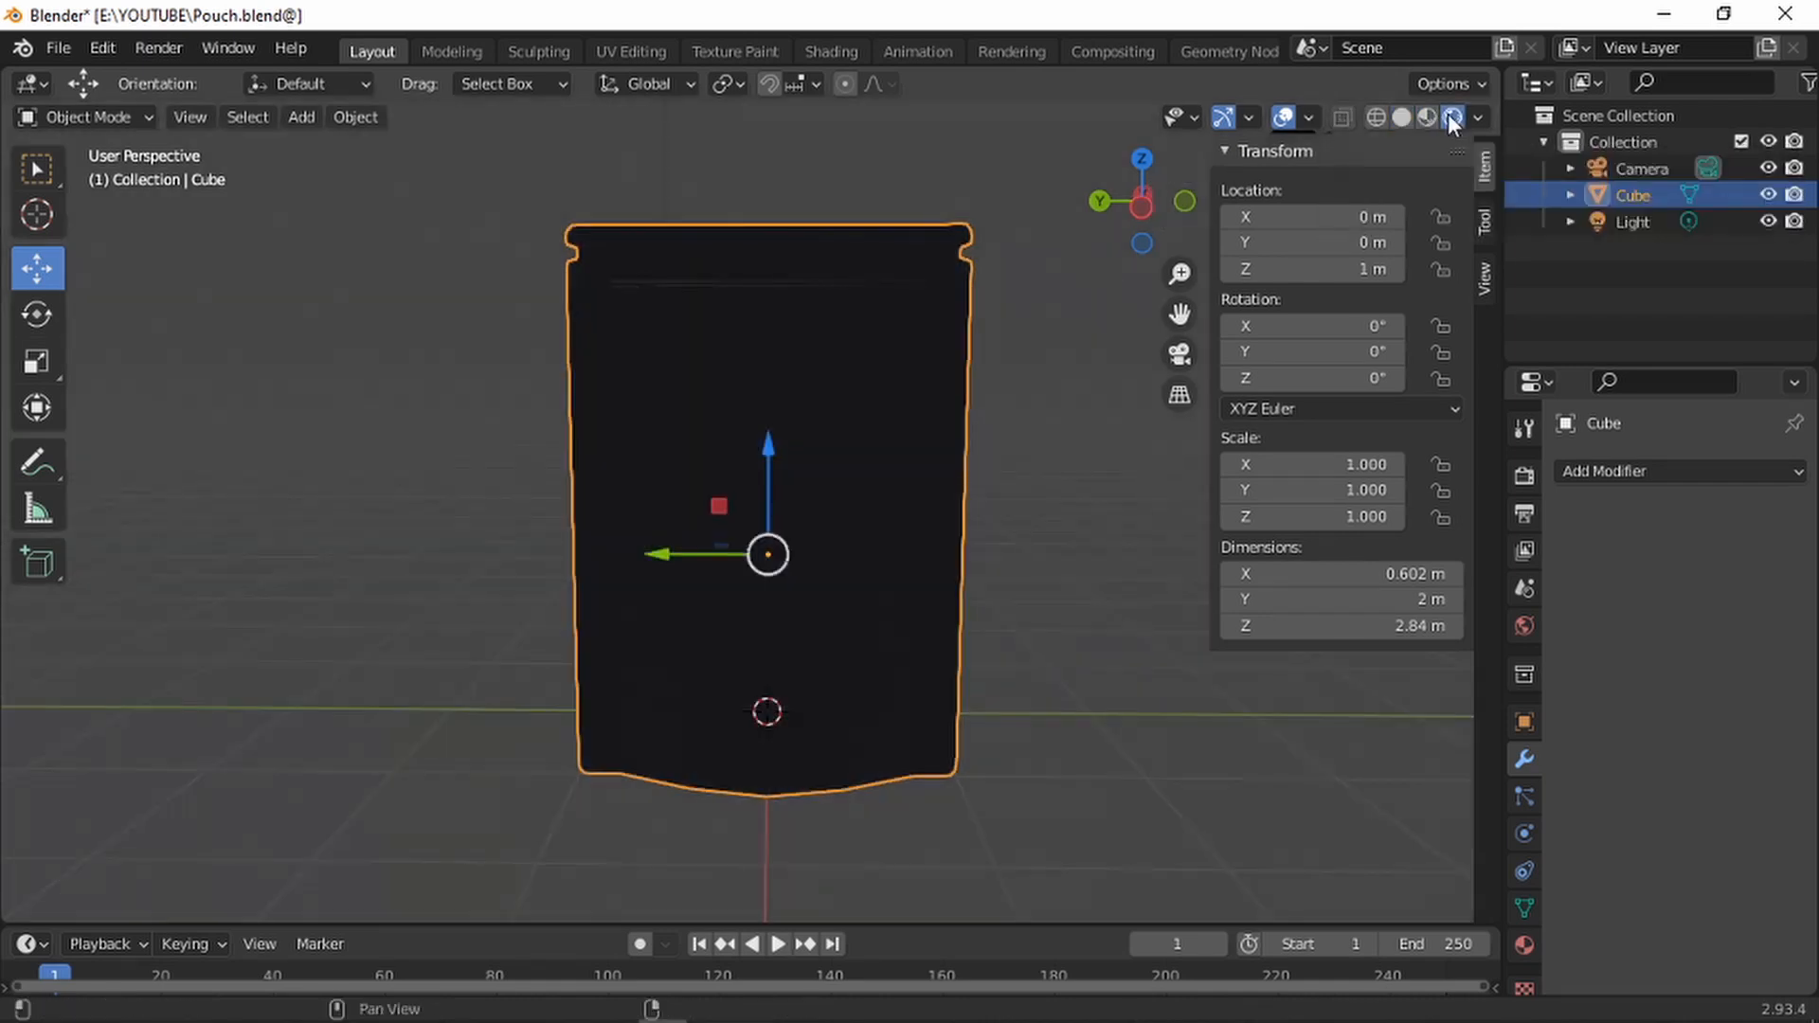
pyautogui.moveTo(1027, 292)
pyautogui.mouseDown(button='middle')
pyautogui.moveTo(970, 386)
pyautogui.moveTo(1213, 382)
pyautogui.moveTo(812, 464)
pyautogui.moveTo(1025, 443)
pyautogui.moveTo(790, 483)
pyautogui.moveTo(684, 476)
pyautogui.mouseUp(button='middle')
pyautogui.scroll(2, 708, 383)
pyautogui.moveTo(830, 441); pyautogui.dragTo(966, 350, button='middle')
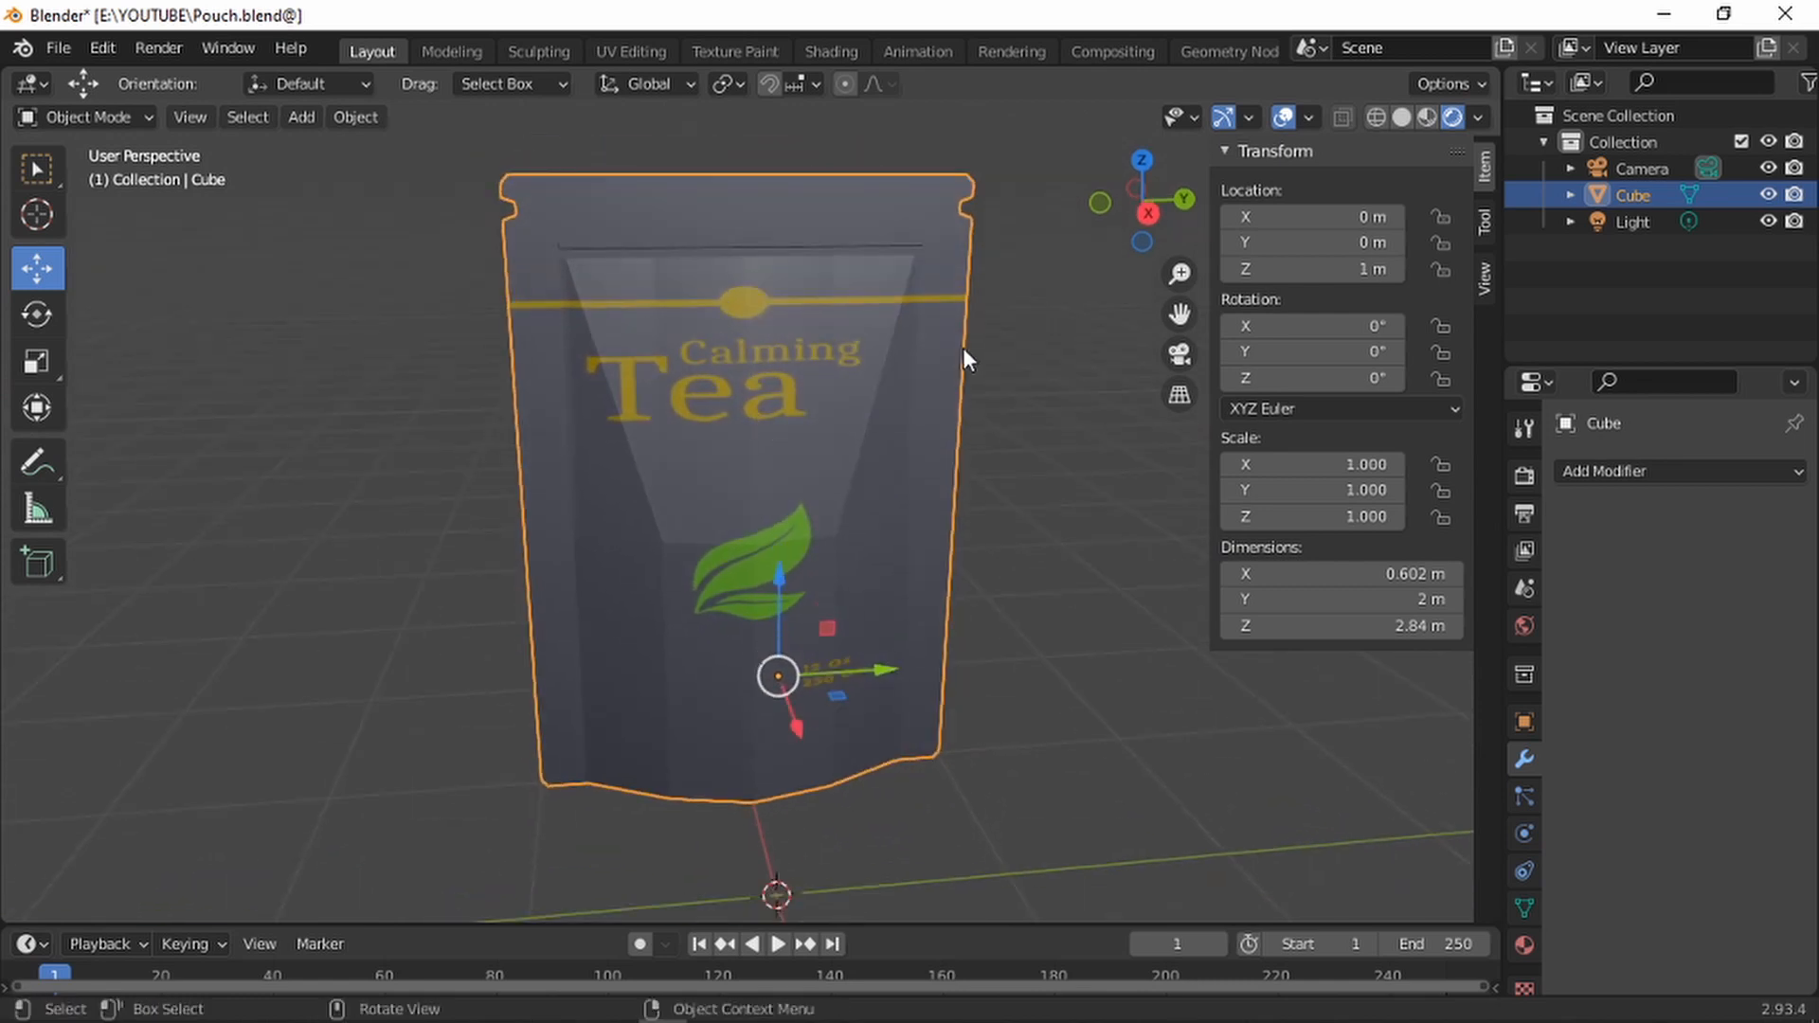
# Add a Subdivision Surface modifier to the pouch with viewport and render levels both set to 3
pyautogui.click(1658, 473)
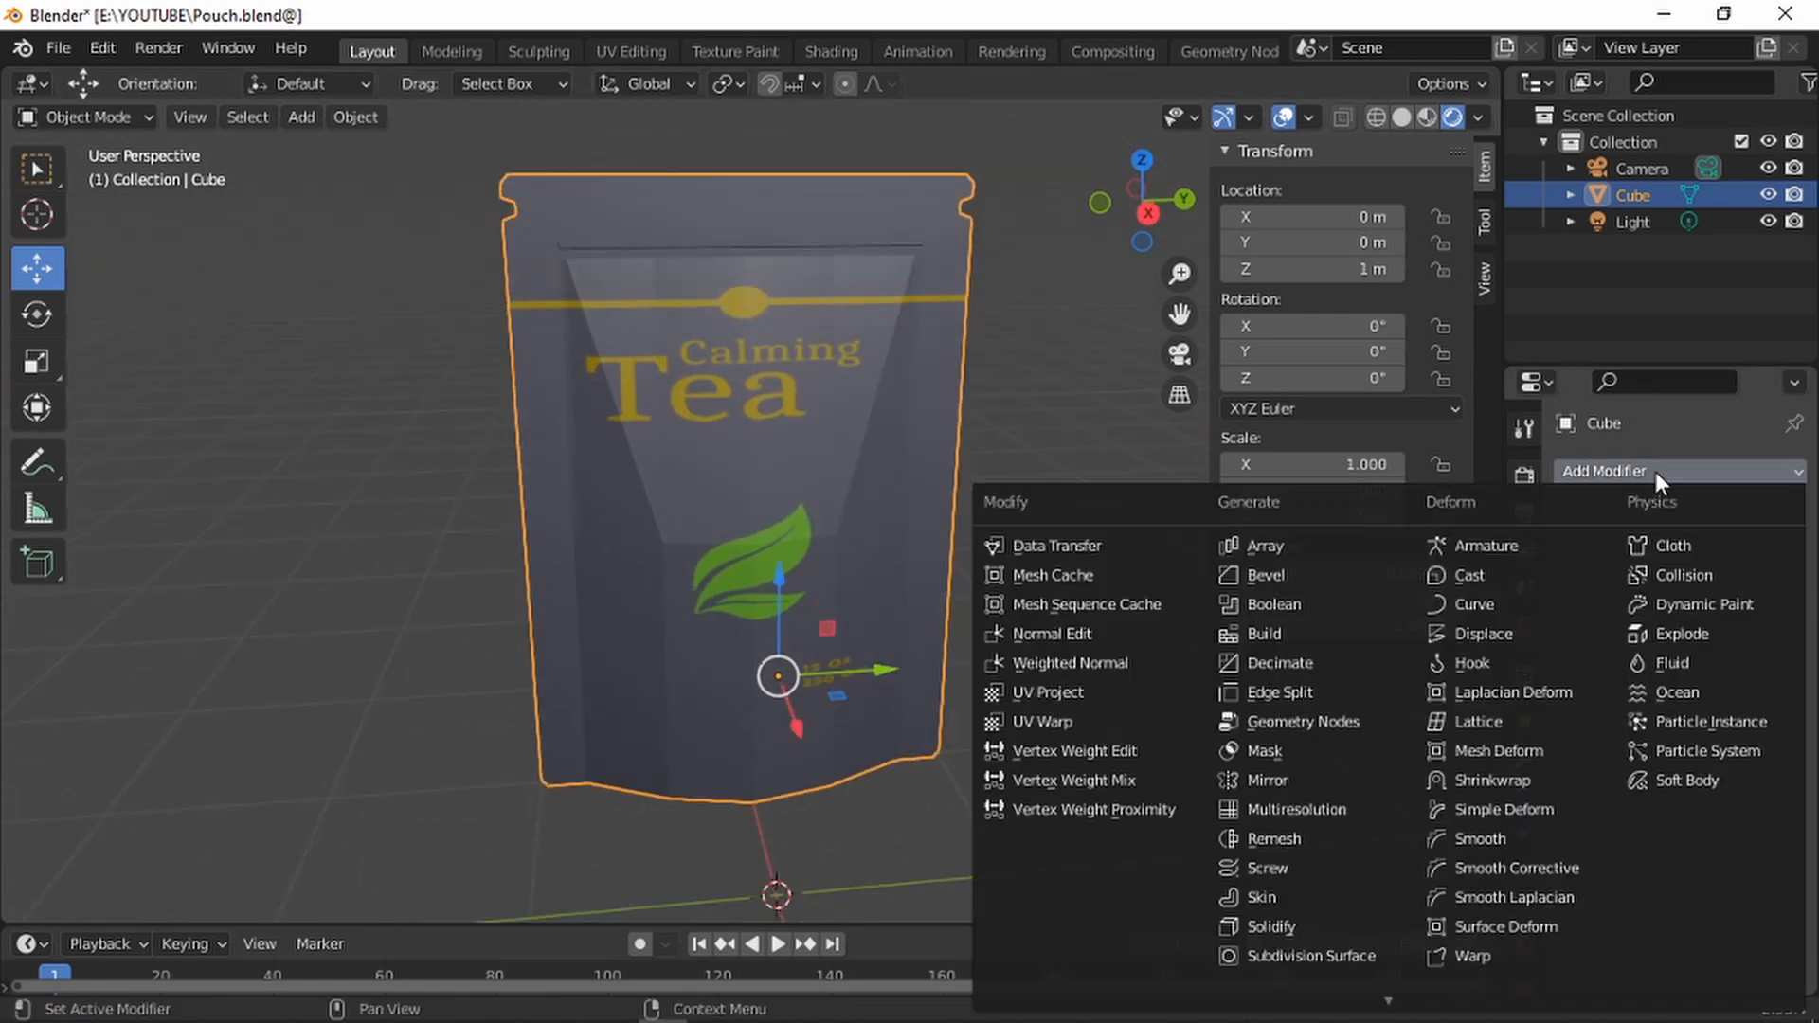
pyautogui.click(1295, 958)
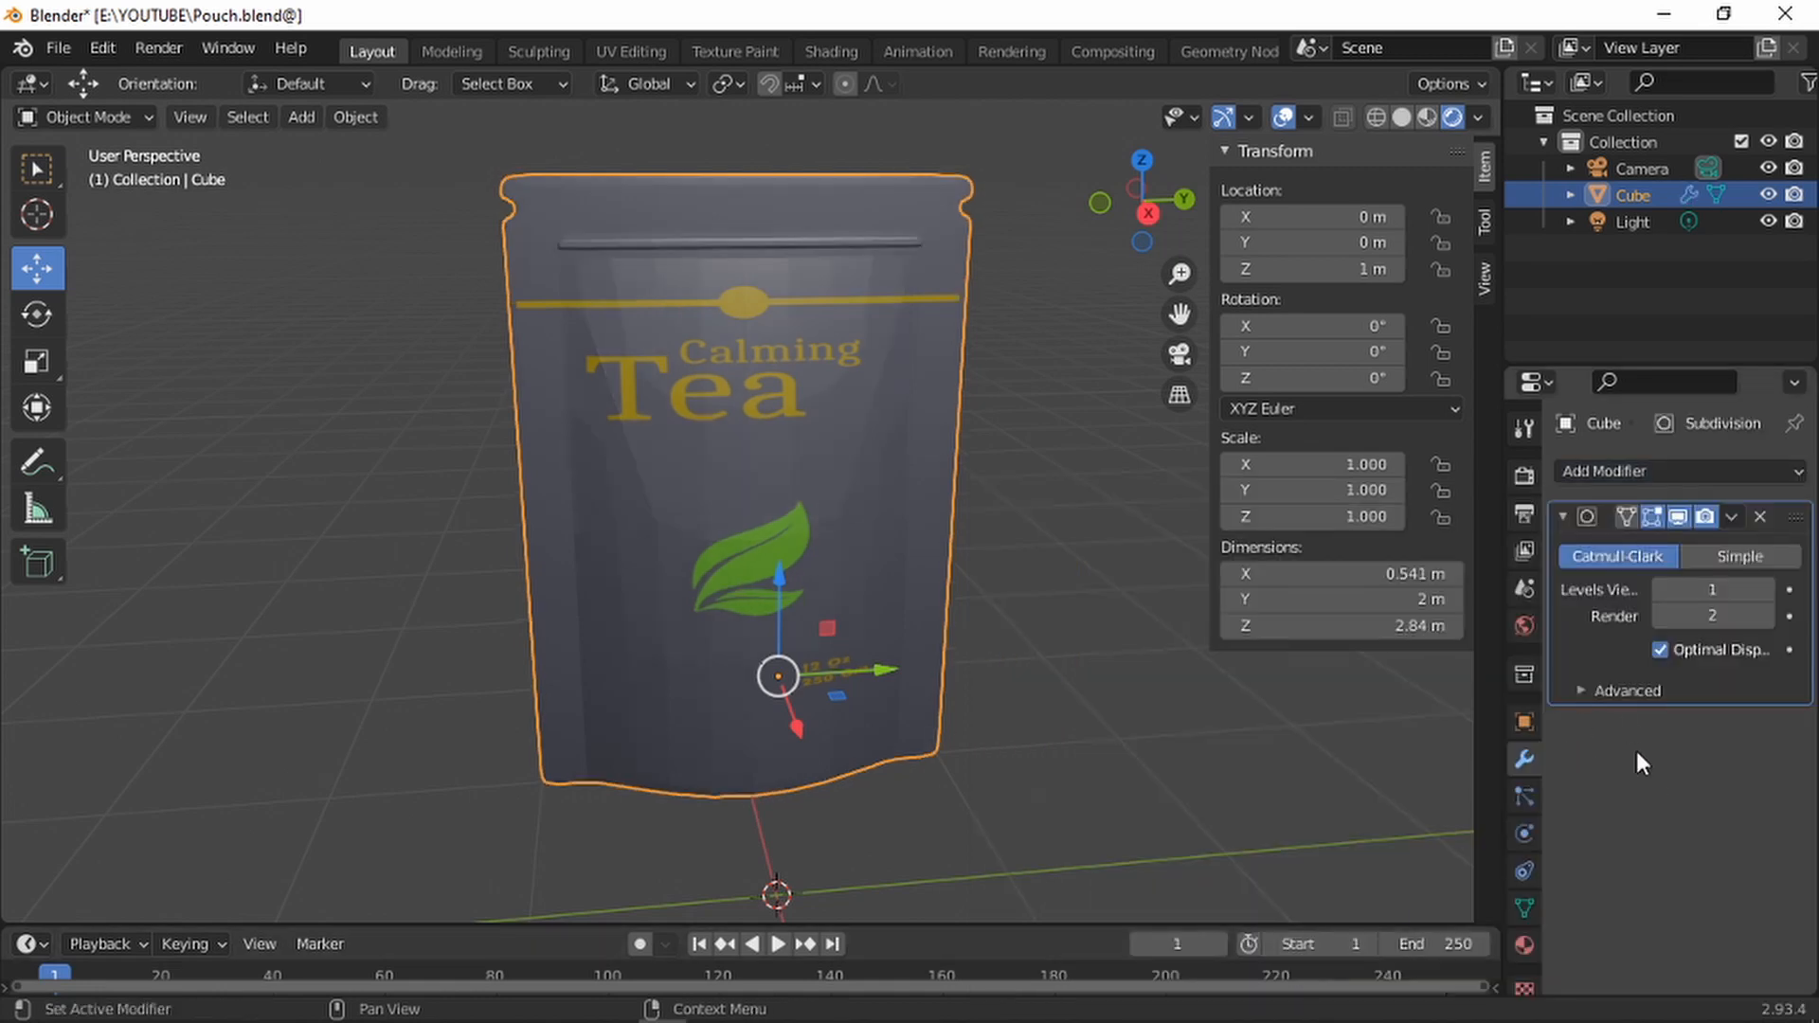
pyautogui.click(1768, 590)
pyautogui.click(1768, 590)
pyautogui.click(1768, 616)
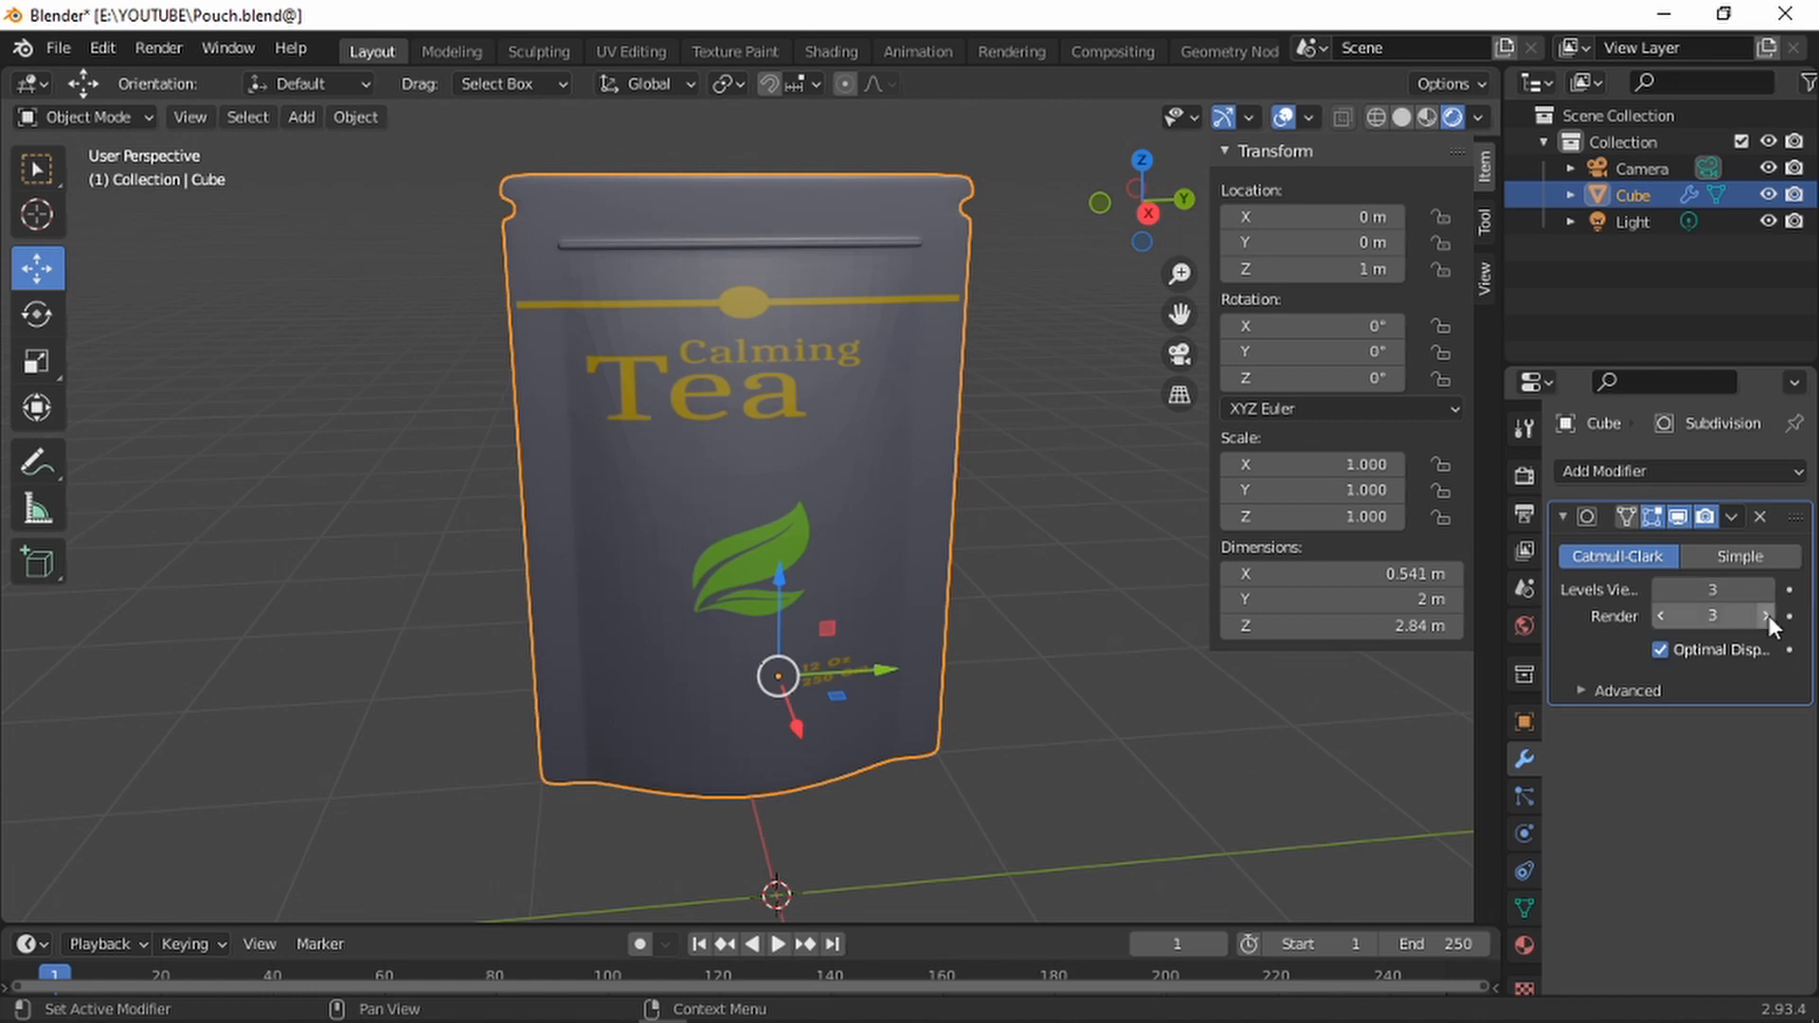
# Apply smooth shading to all faces of the pouch mesh and return to Object Mode
pyautogui.moveTo(1042, 512); pyautogui.dragTo(968, 417, button='middle')
pyautogui.moveTo(754, 554); pyautogui.dragTo(832, 492, button='middle')
pyautogui.scroll(4, 832, 494)
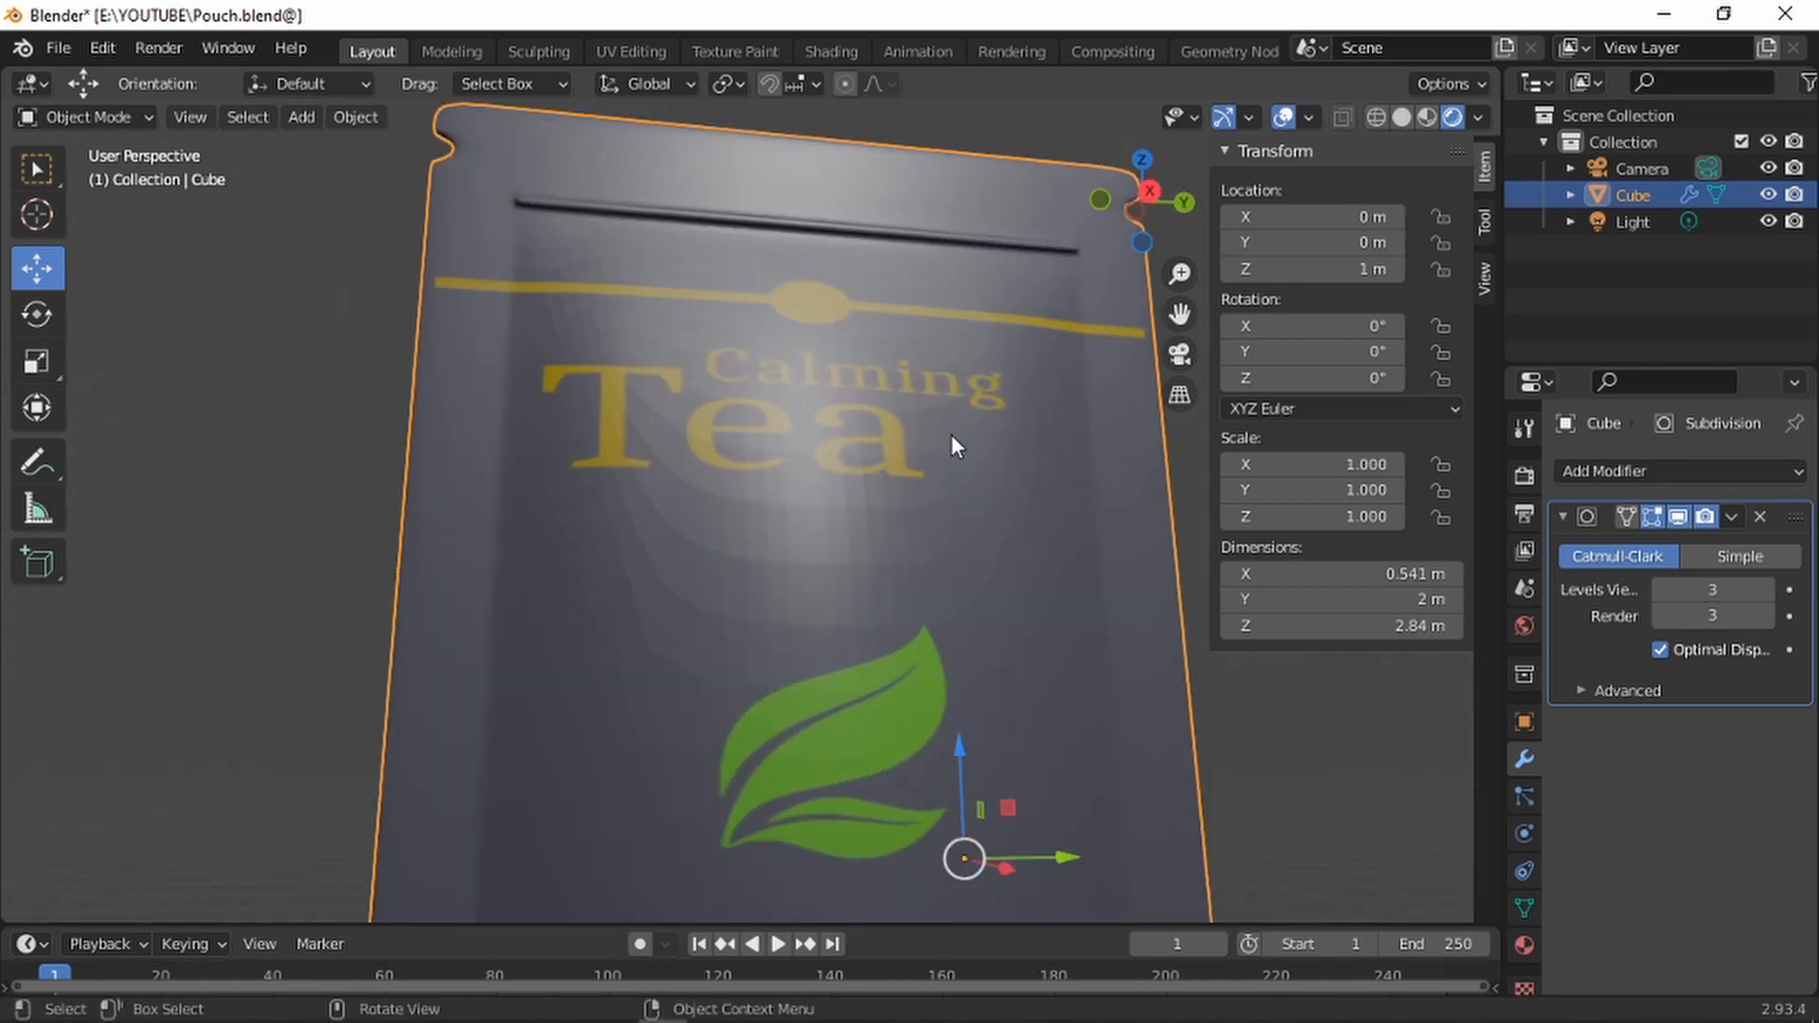
pyautogui.press('Tab')
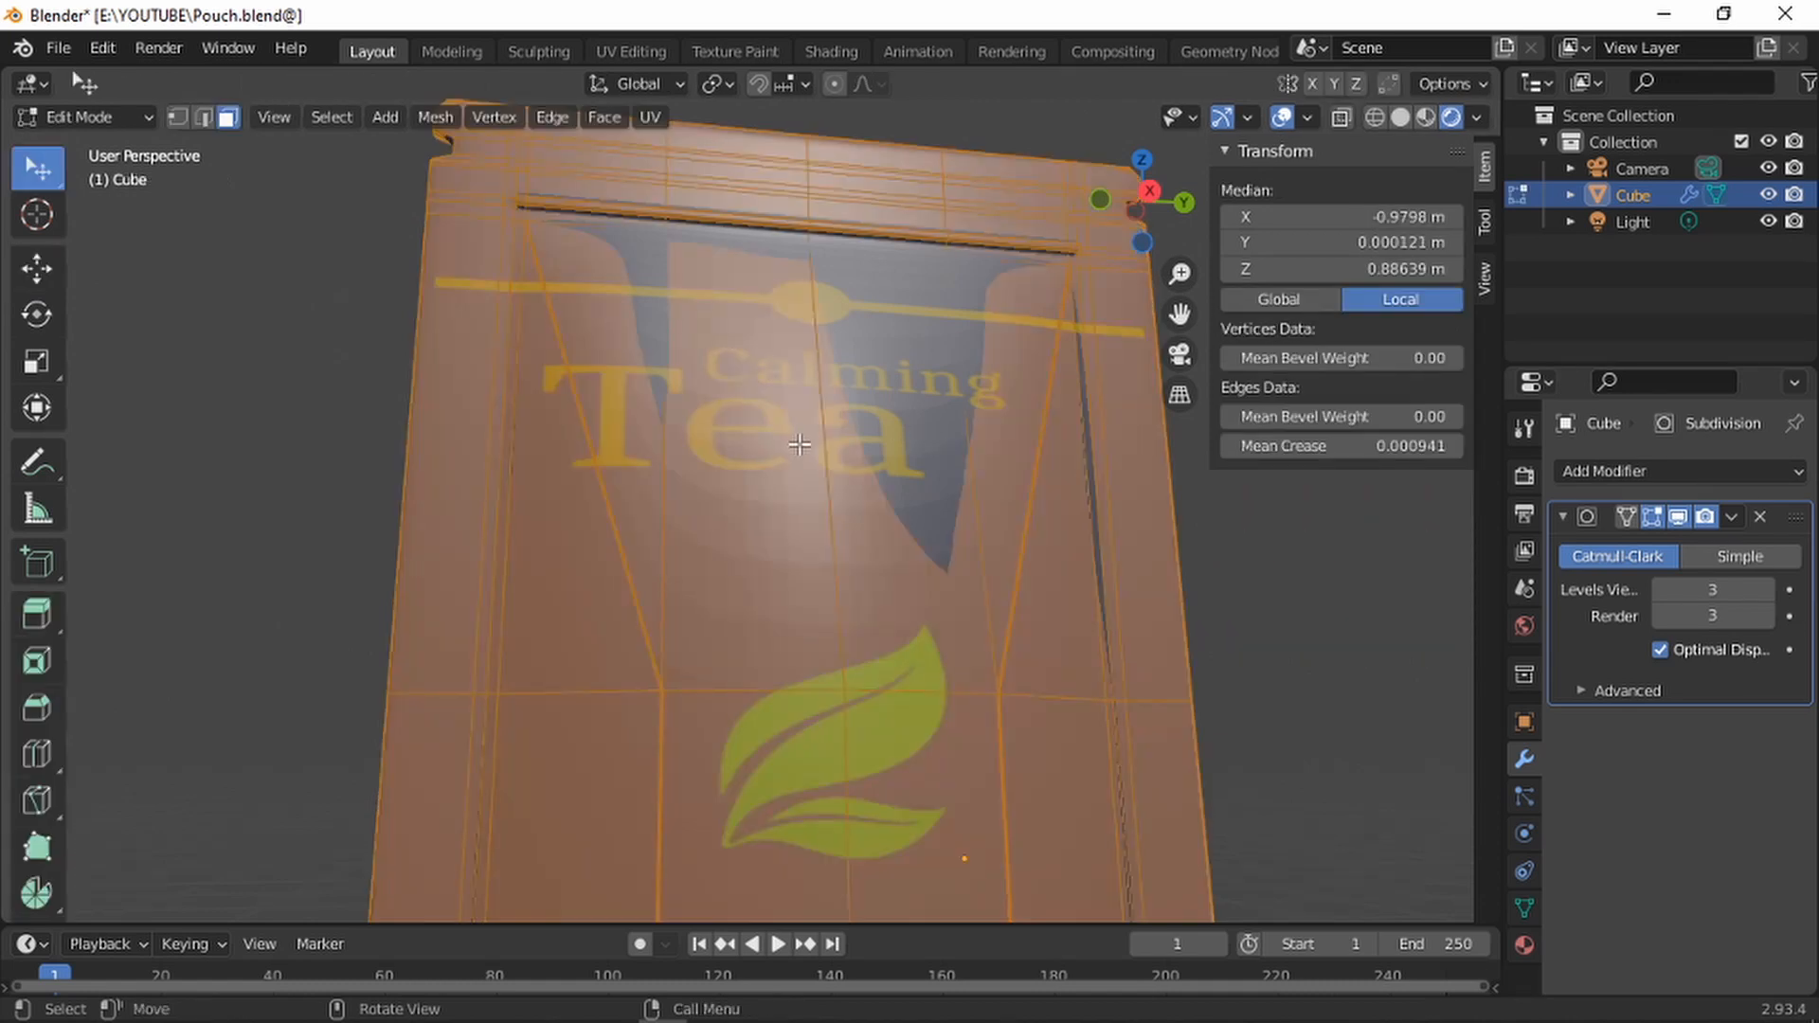
pyautogui.click(445, 116)
pyautogui.moveTo(506, 572)
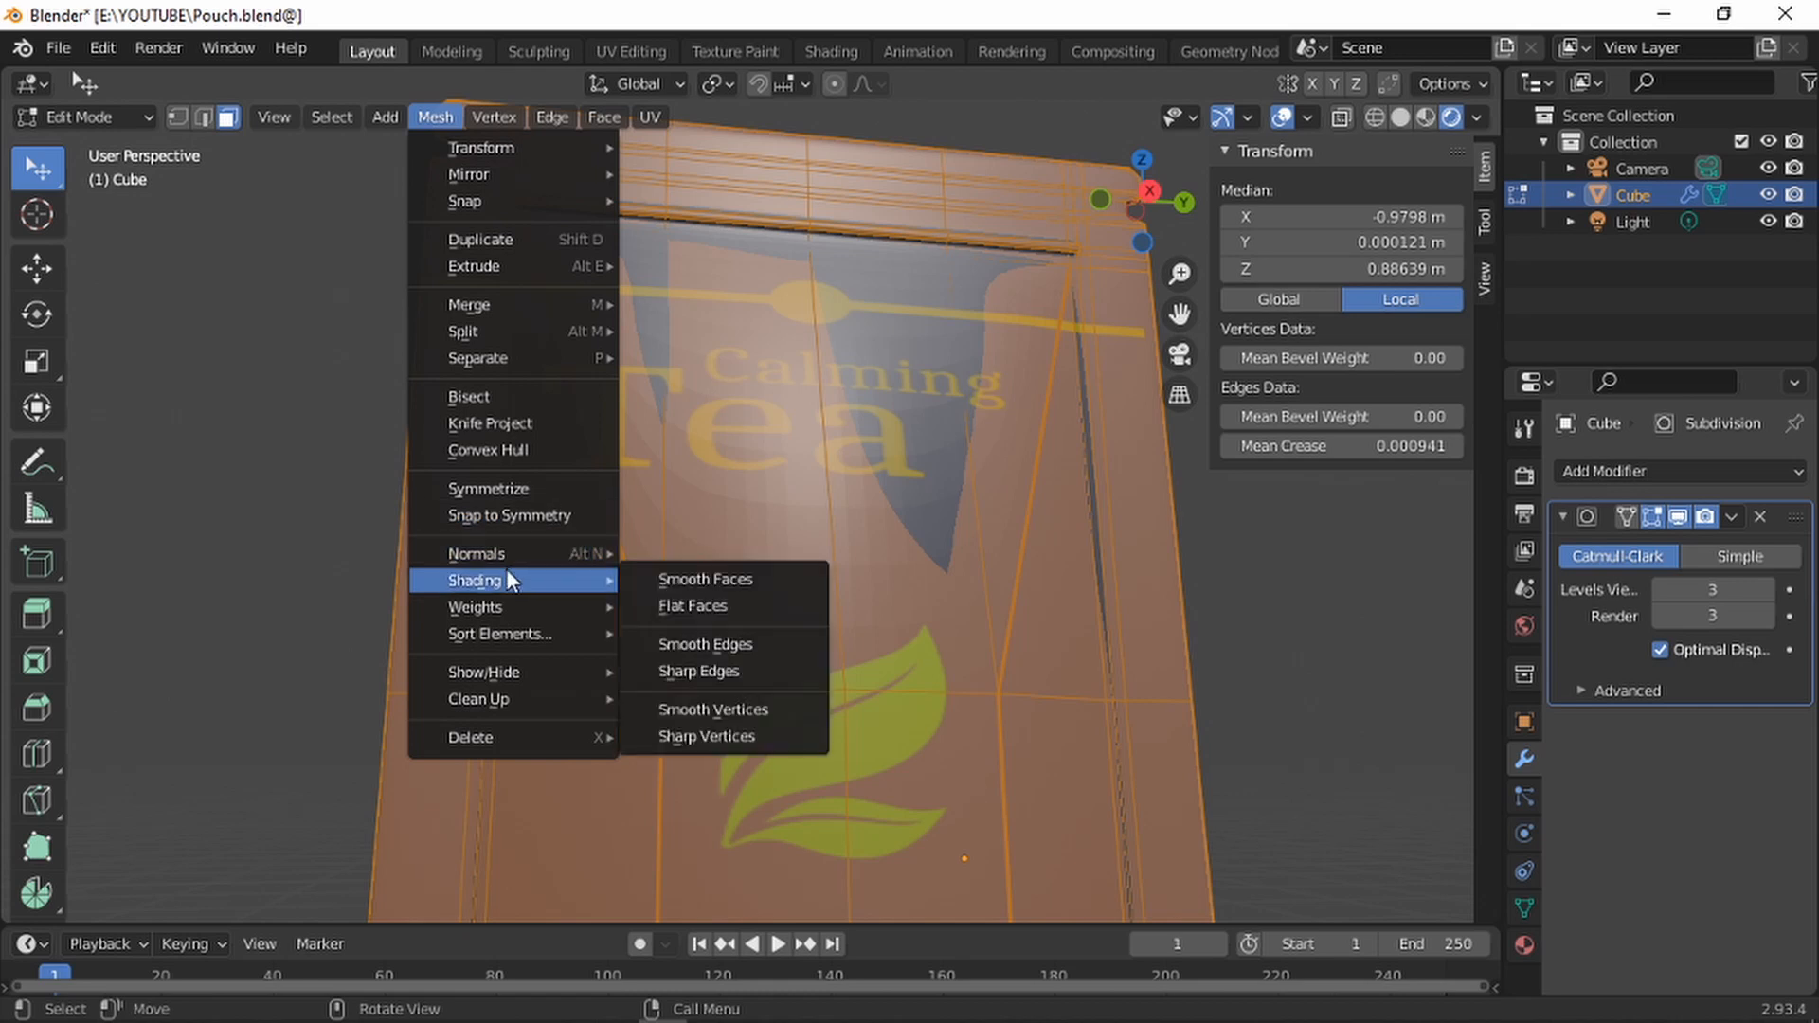
pyautogui.click(716, 582)
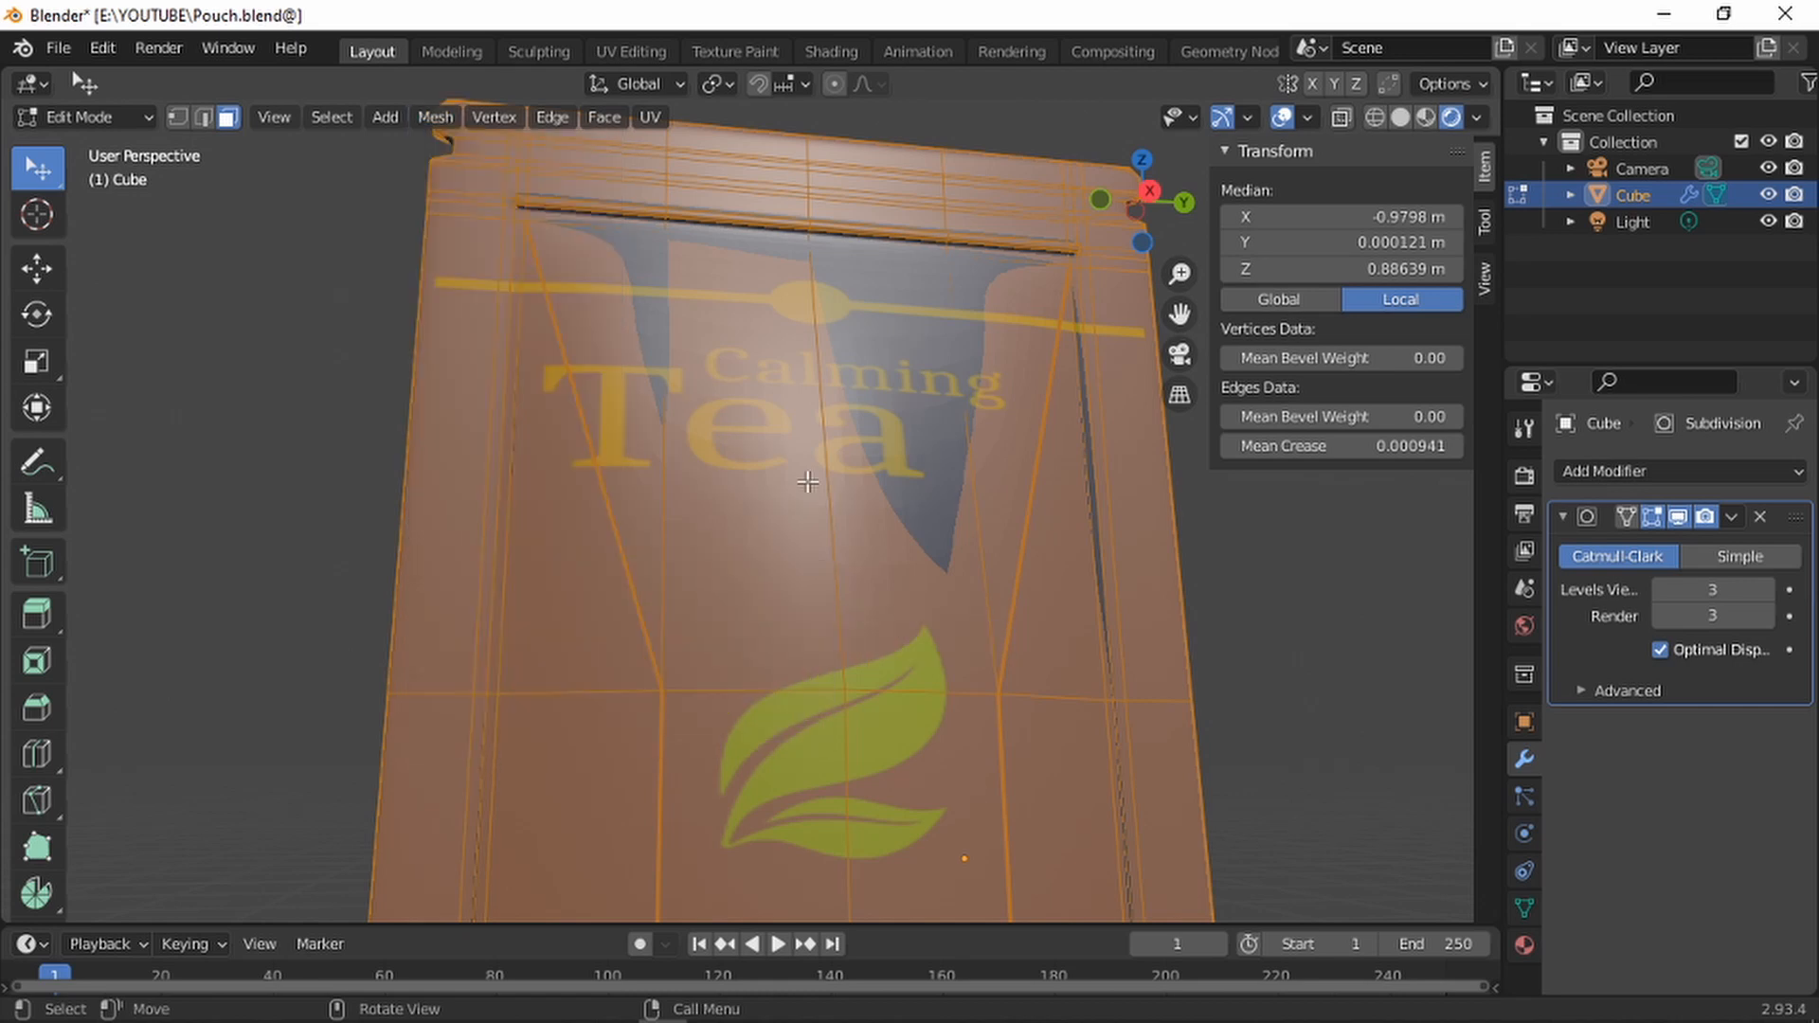
pyautogui.press('Tab')
# Deselect the pouch and align the view to Right Orthographic, facing the label
pyautogui.scroll(-5, 725, 394)
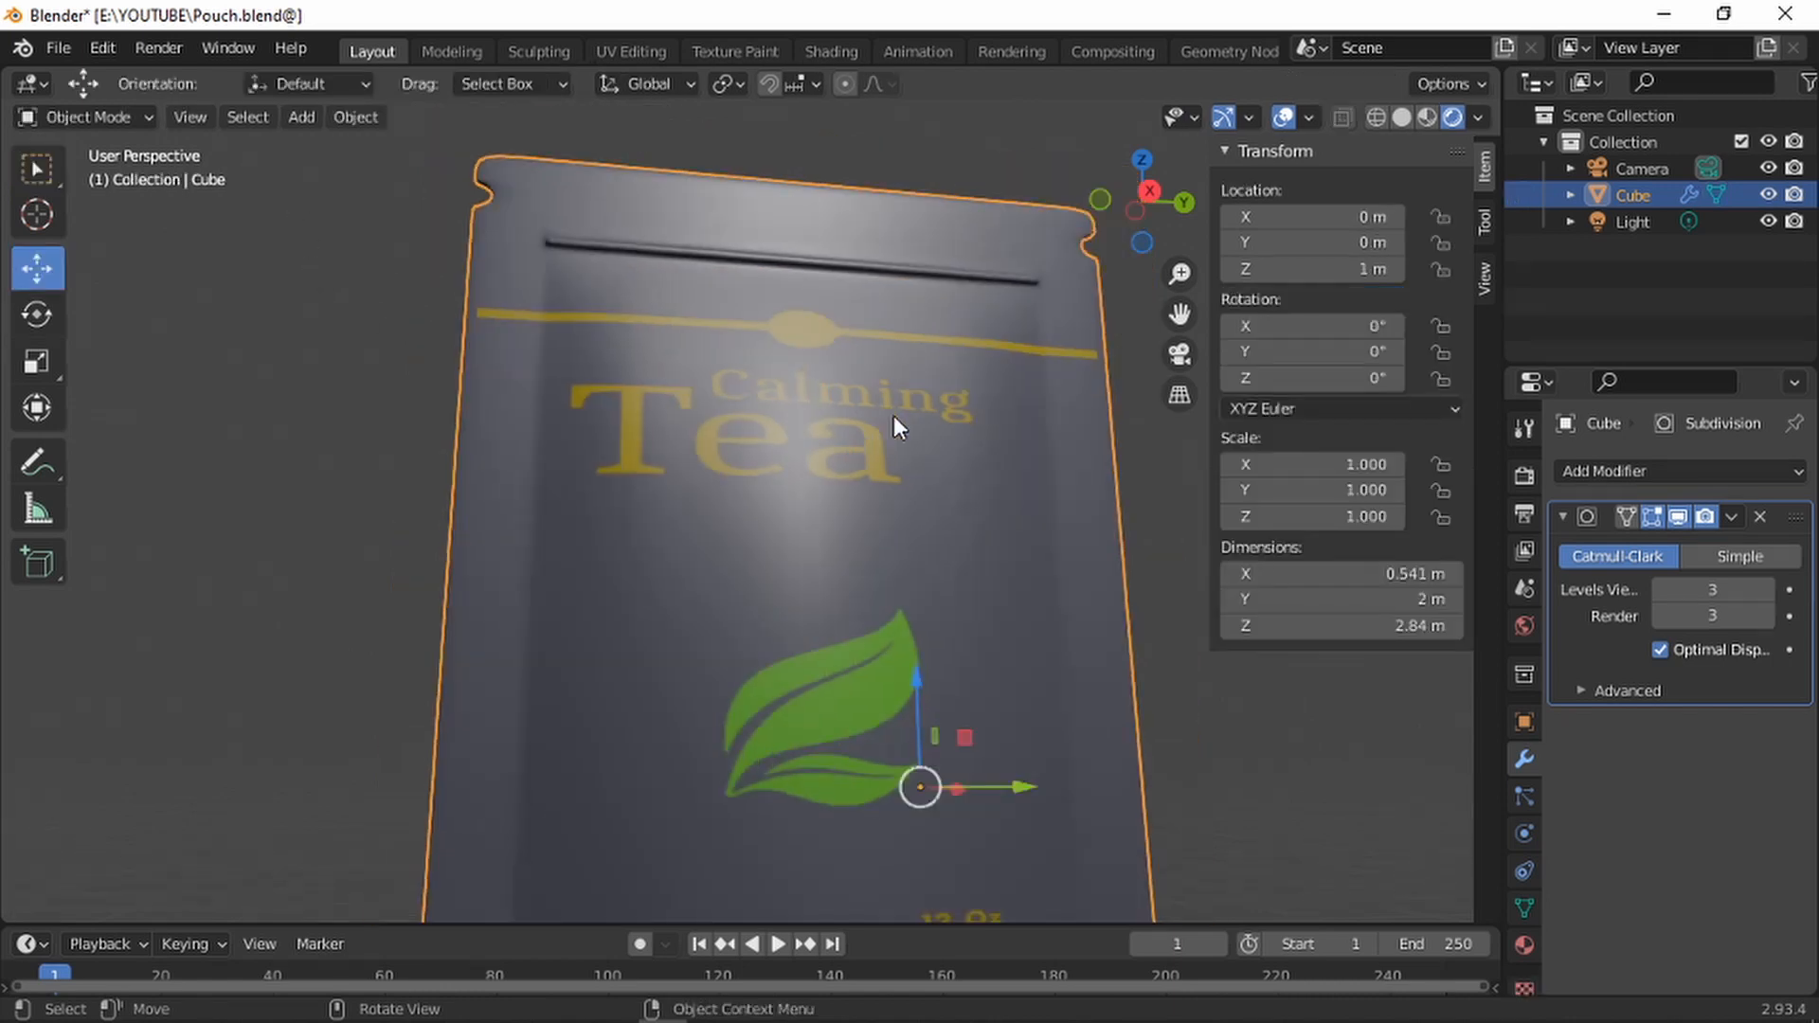
pyautogui.moveTo(877, 403); pyautogui.dragTo(873, 507, button='middle')
pyautogui.scroll(-1, 786, 483)
pyautogui.click(1008, 423)
pyautogui.click(1154, 205)
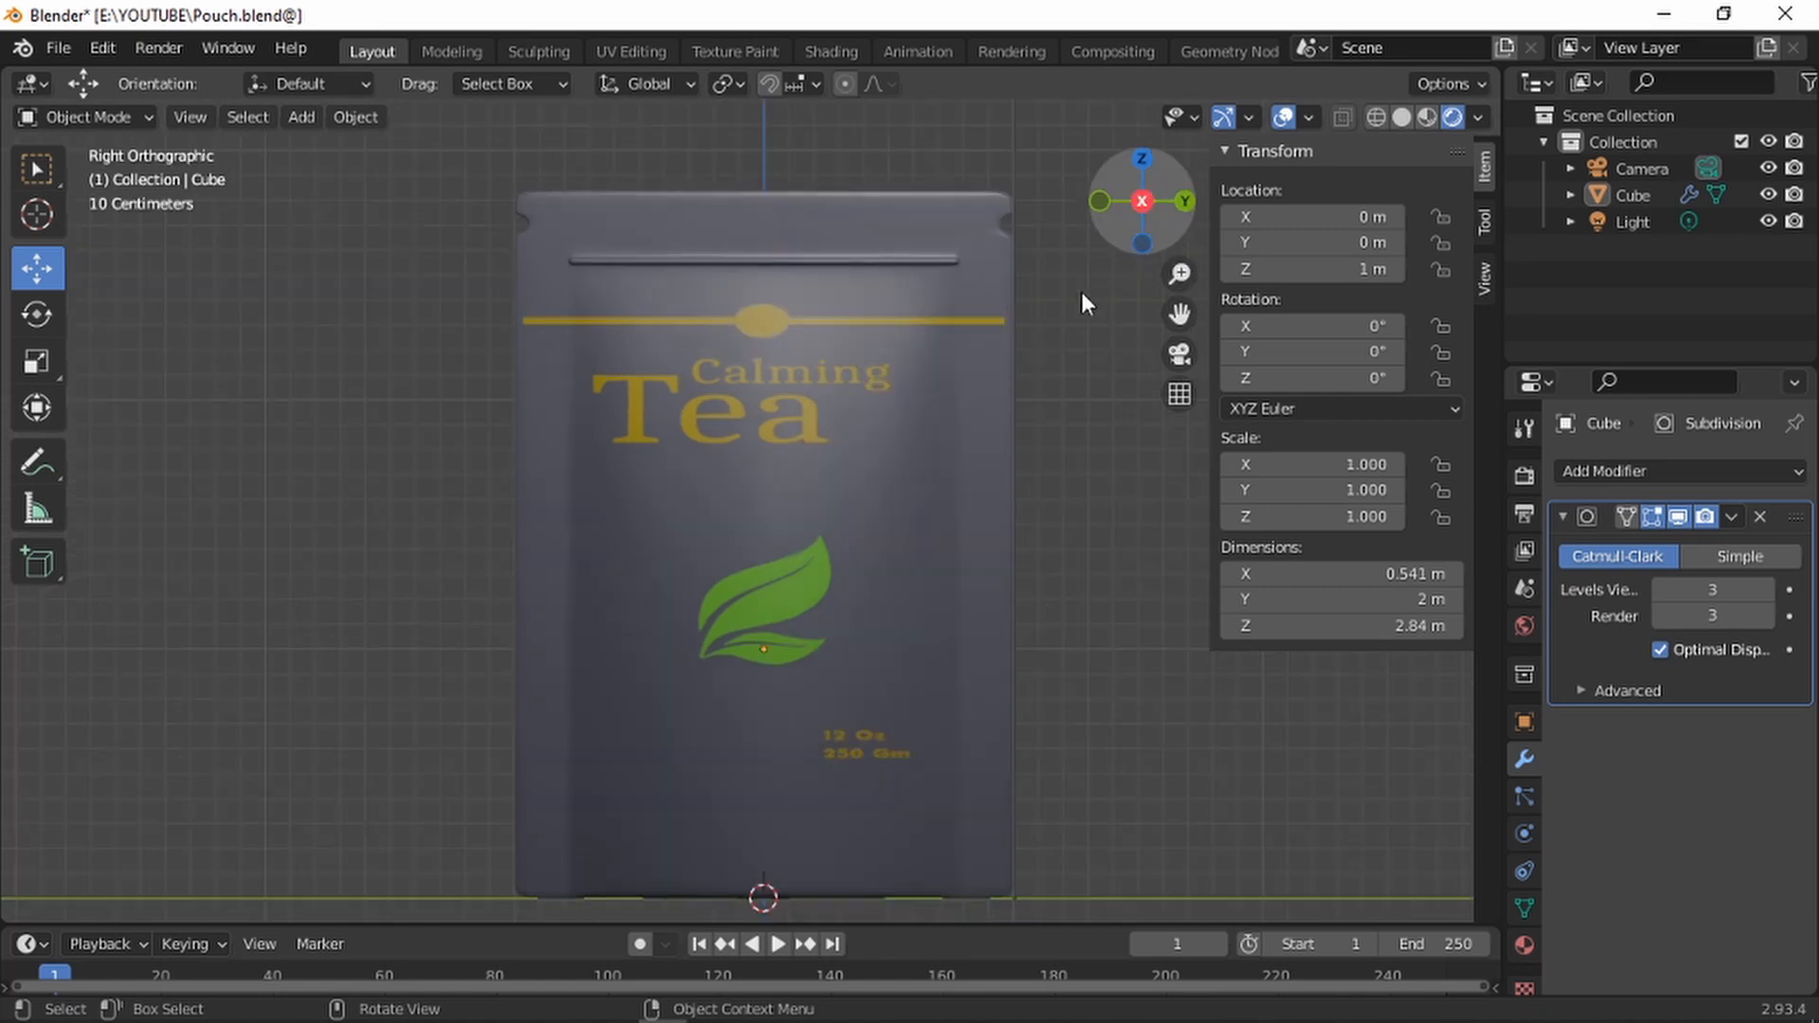